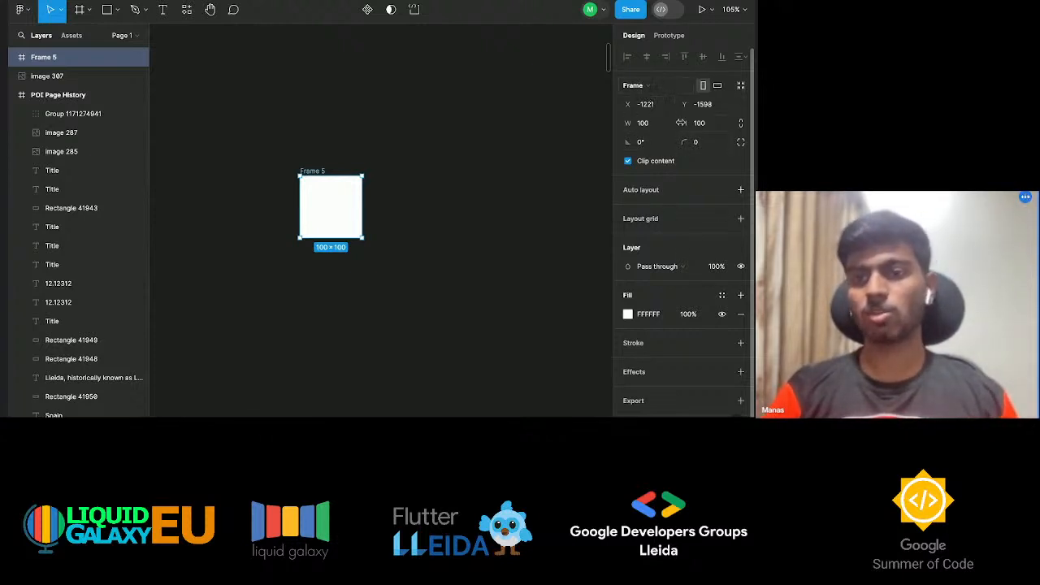
left_click(652, 107)
left_click(708, 109)
left_click(652, 127)
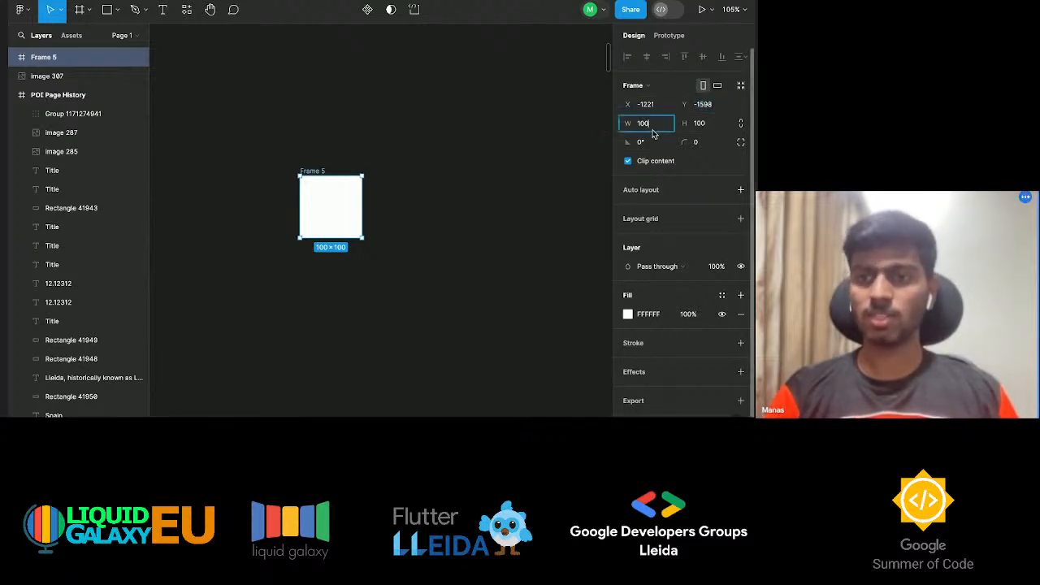
left_click(707, 130)
left_click(467, 224)
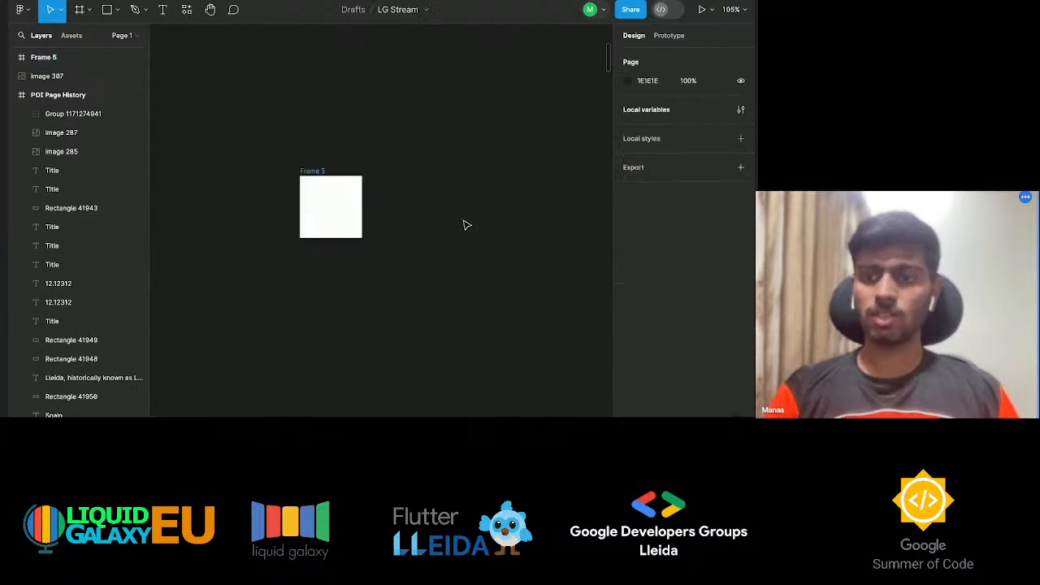
Set Frame 5's corner radius to 100 to turn the square into a circle.
left_click(333, 202)
left_click(718, 147)
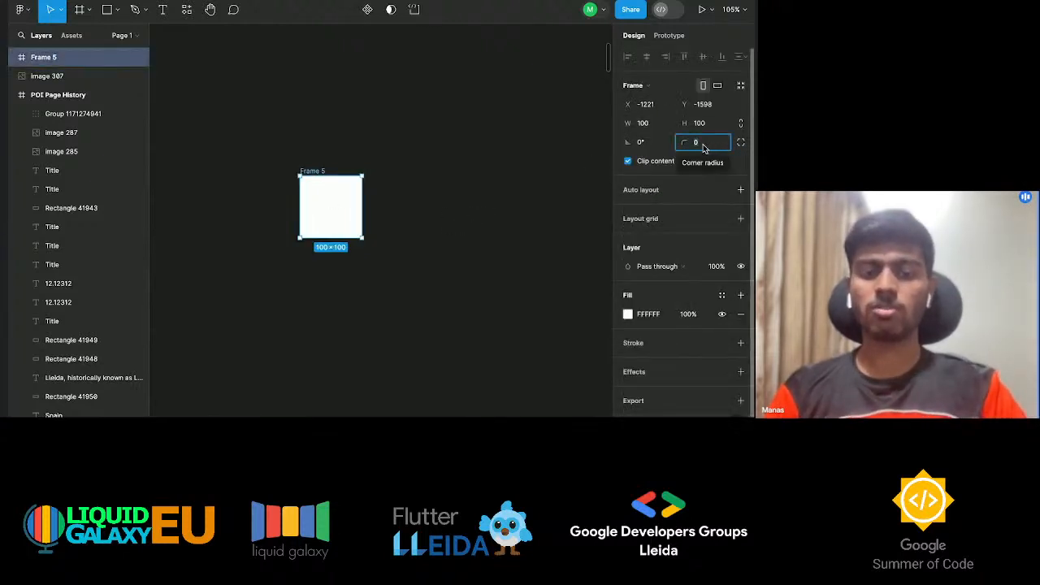
left_click(645, 144)
left_click(716, 147)
scroll(309, 214, "up", 5)
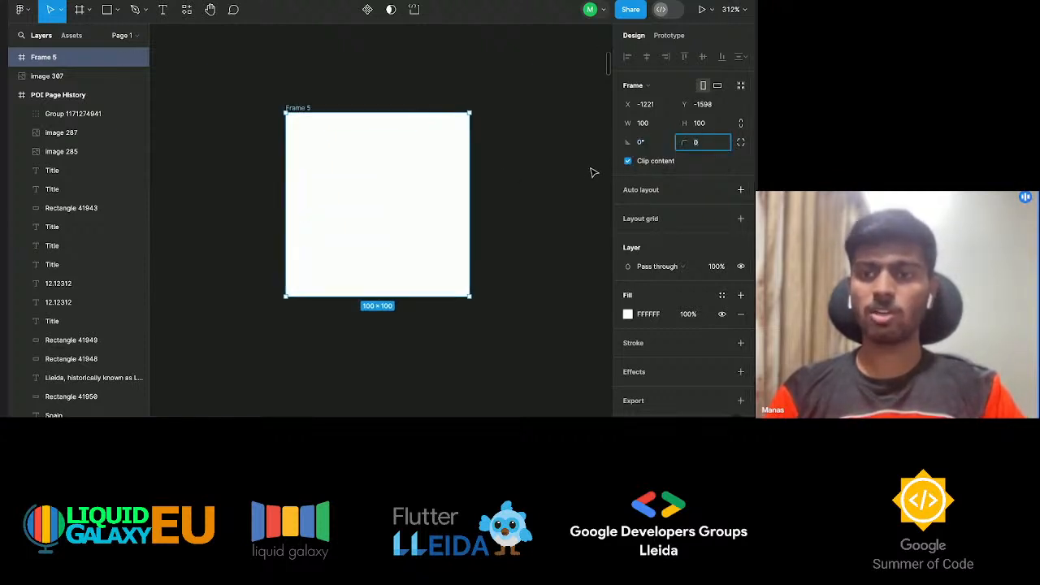
type("100")
key("Return")
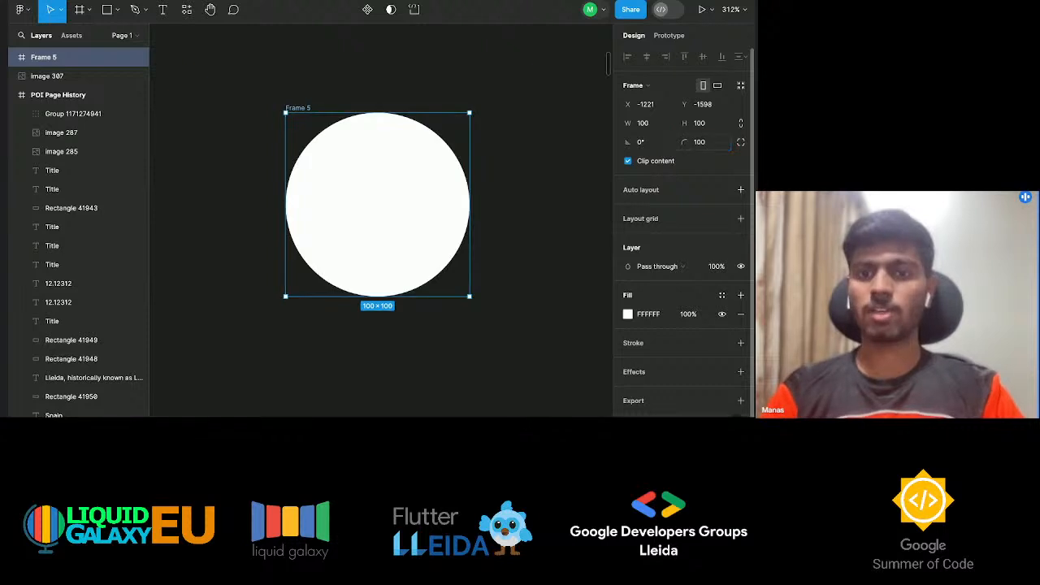
Leave the corner radius of Frame 5 as is and delete the frame from the canvas.
left_click(705, 149)
key("BackSpace")
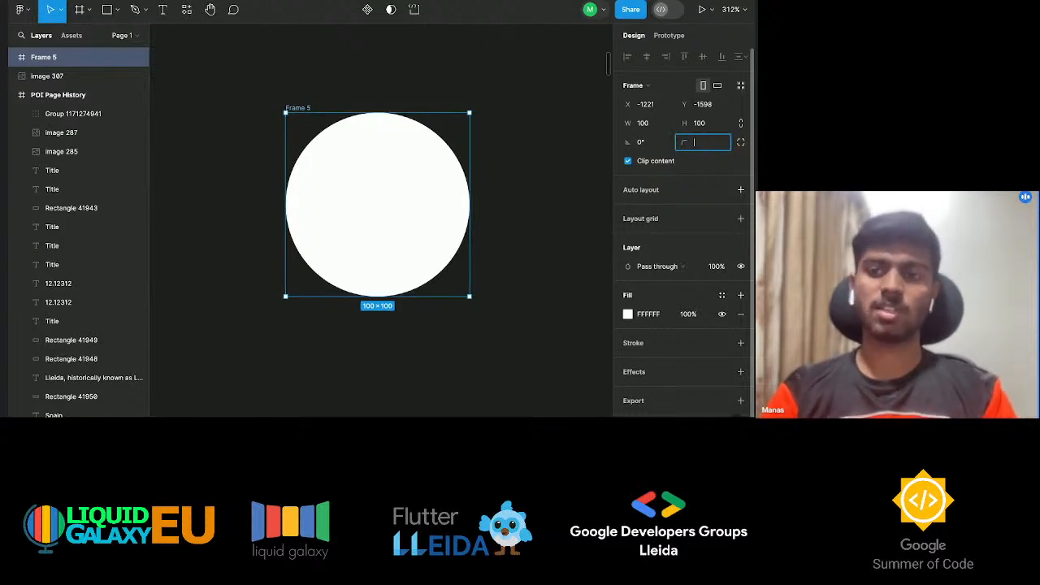
left_click(516, 238)
left_click(387, 226)
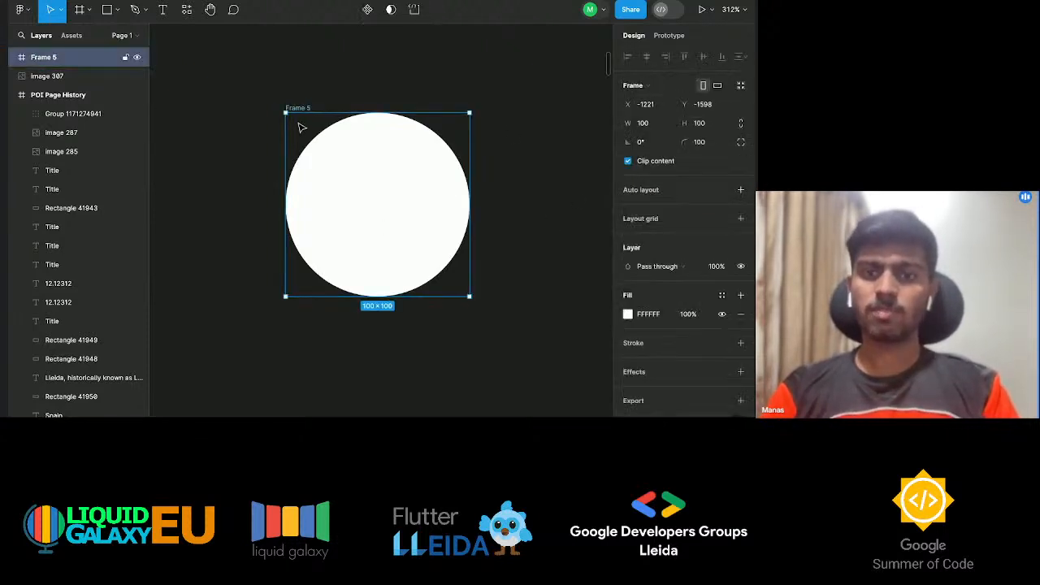
key("Delete")
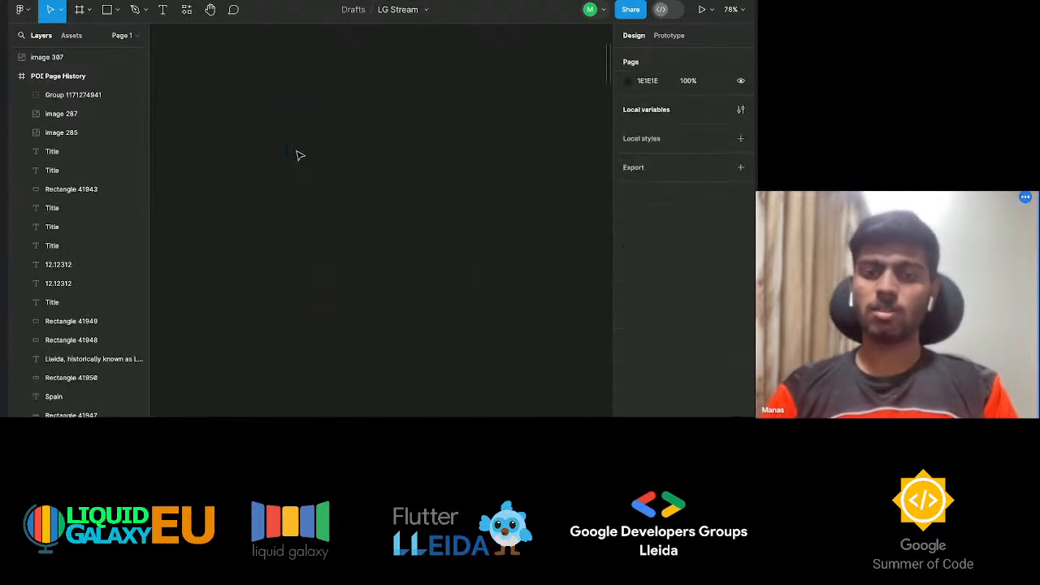
Apply the iPad Pro 11" size preset to Frame 2 and set the frame to landscape orientation.
scroll(297, 155, "down", 5)
scroll(297, 155, "down", 3, "ctrl")
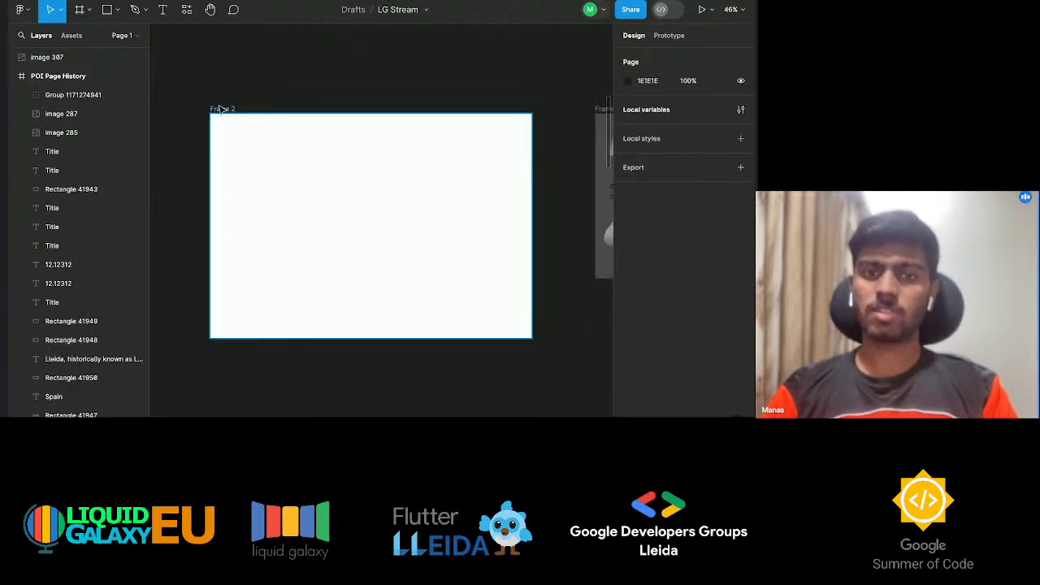
left_click(228, 113)
scroll(568, 90, "up", 1)
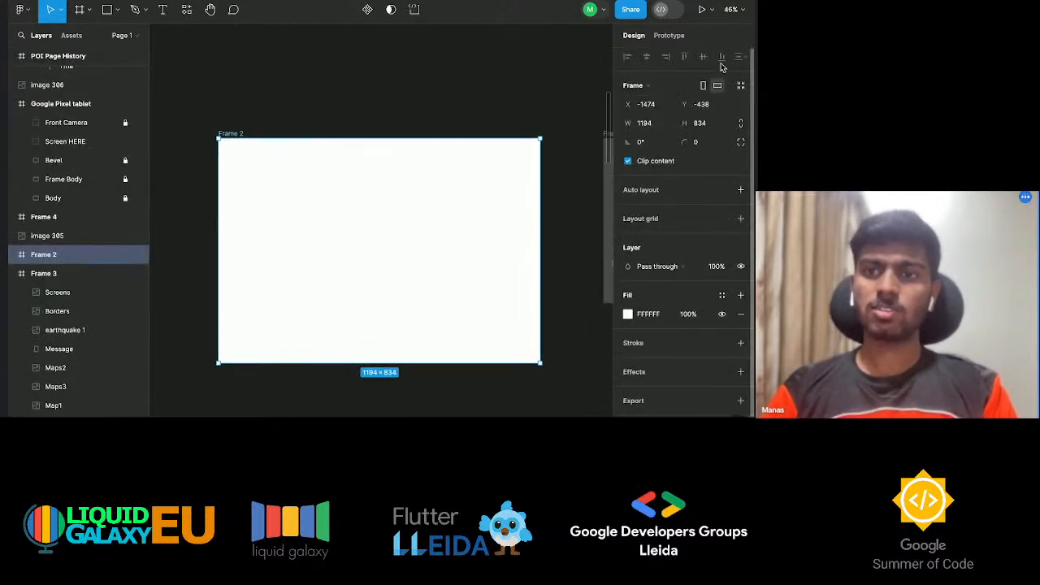
left_click(648, 84)
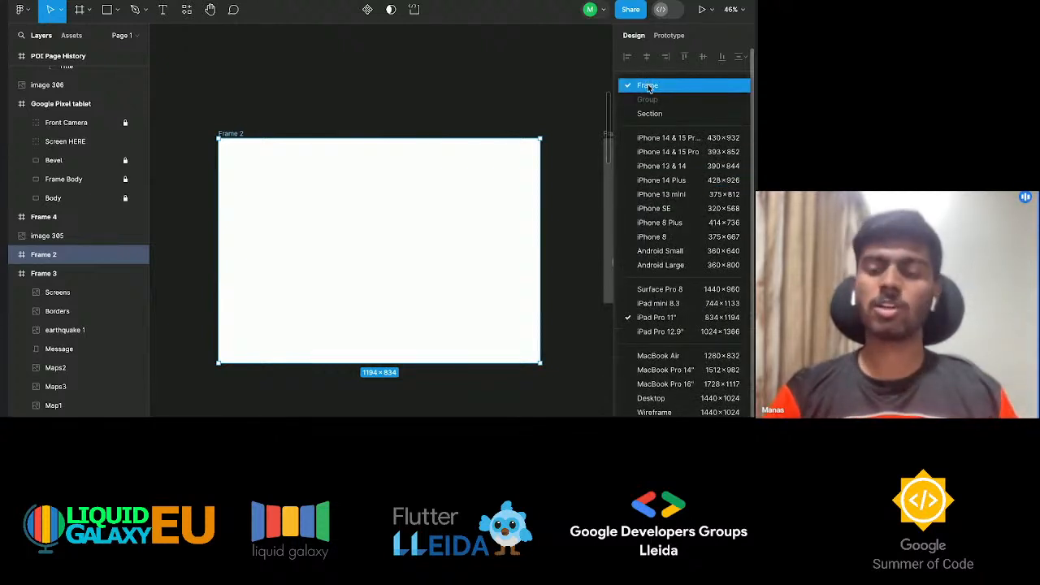
scroll(648, 163, "down", 4)
scroll(648, 173, "down", 3)
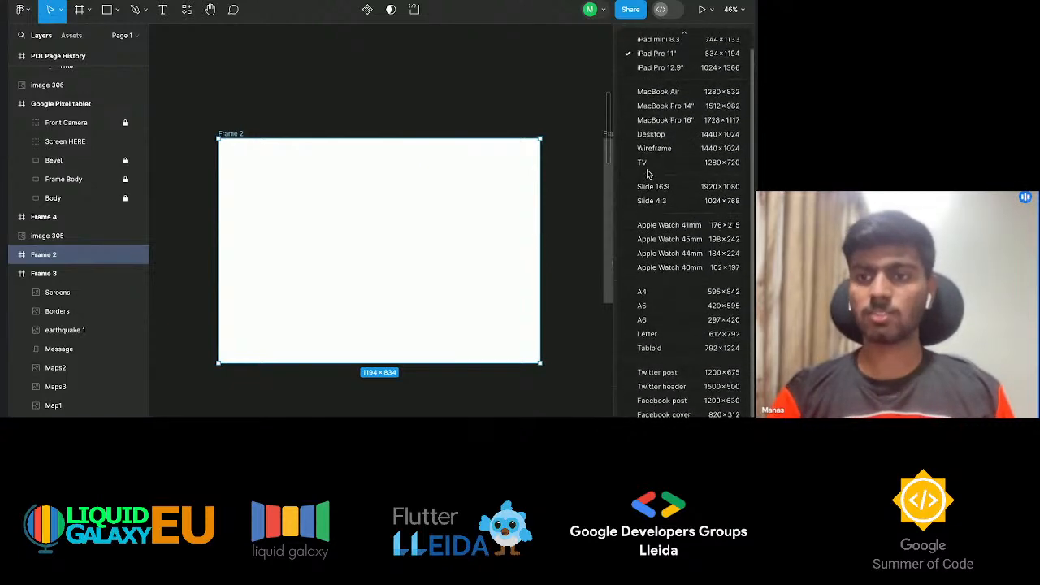
scroll(647, 170, "up", 3)
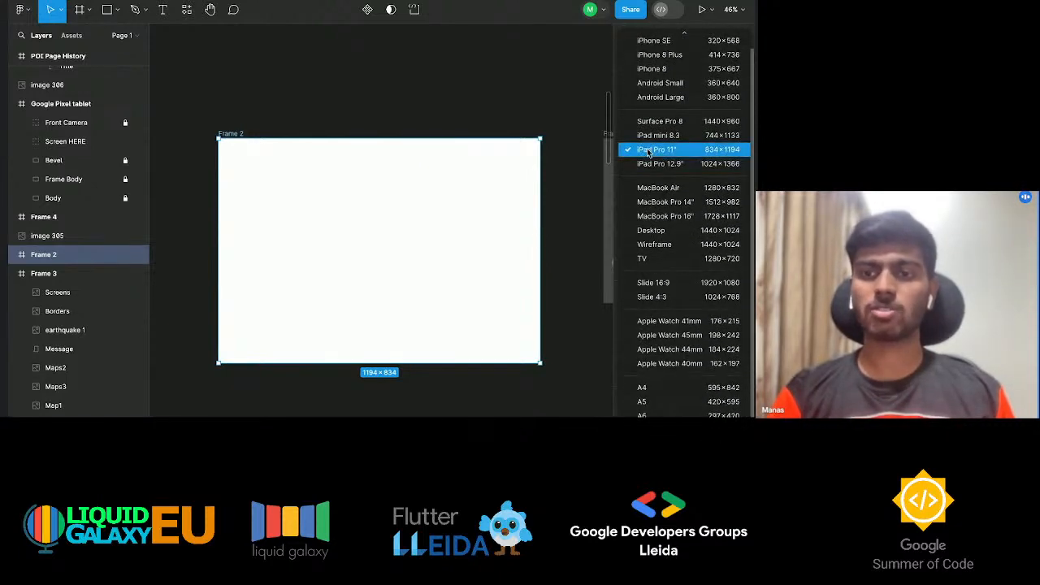
left_click(649, 152)
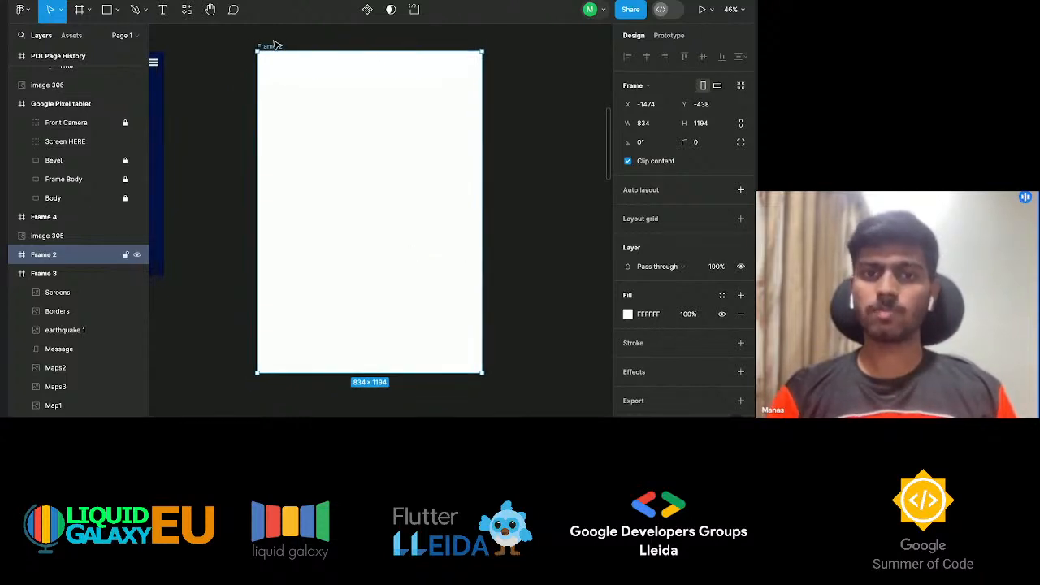
left_click(717, 85)
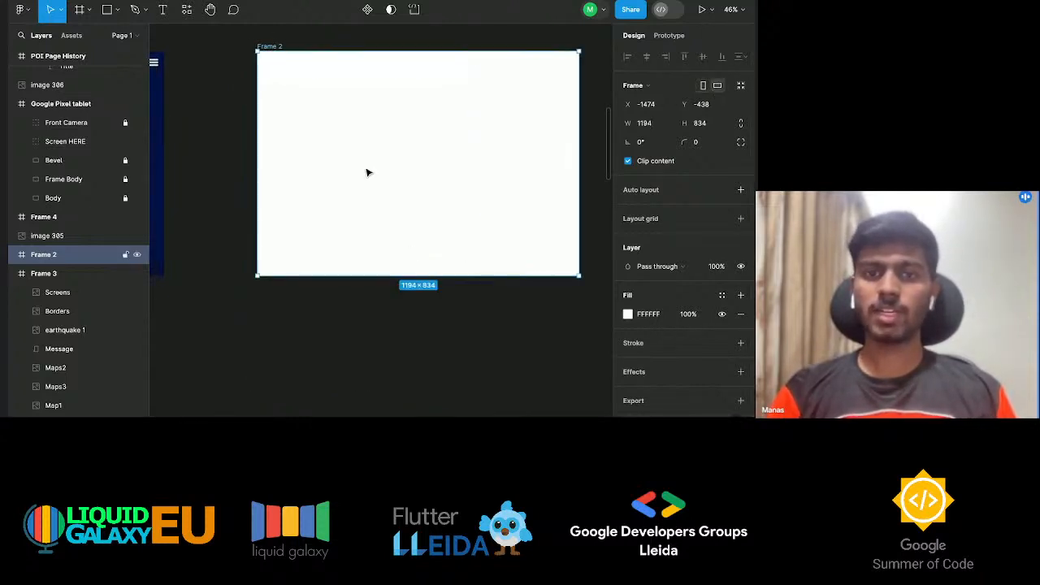
Examine the navy Liquid Galaxy home screen image beside Frame 2, including its logo, menu icon and four action cards.
scroll(207, 230, "up", 1)
scroll(207, 229, "right", 1)
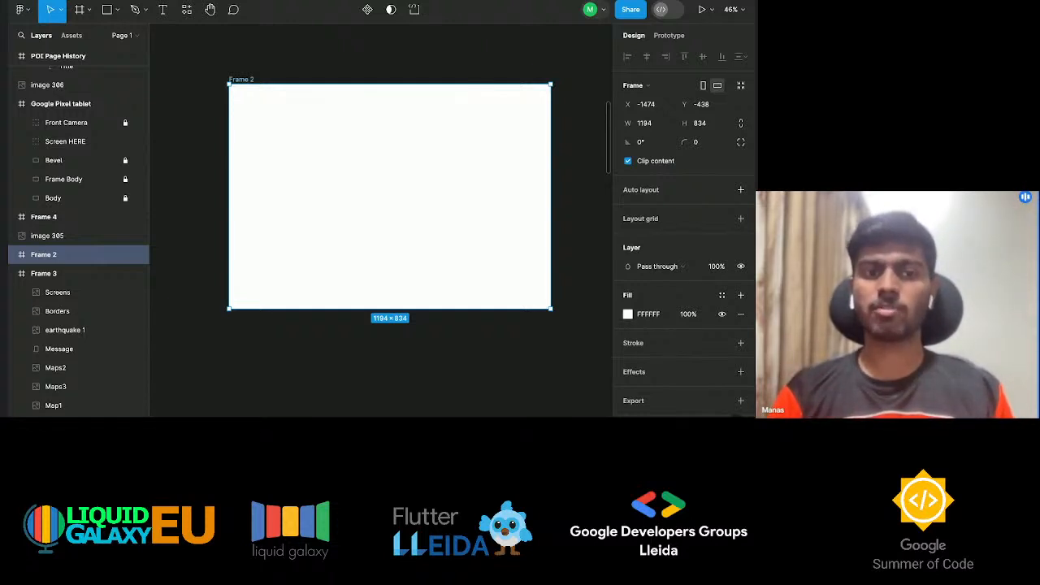
scroll(327, 205, "down", 2)
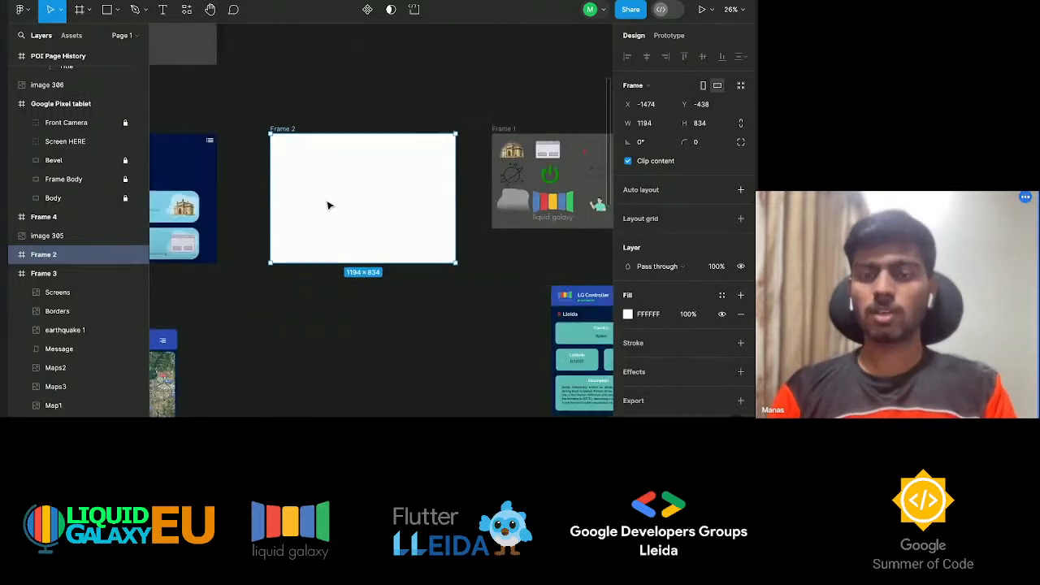
scroll(327, 204, "up", 3)
scroll(328, 205, "left", 5)
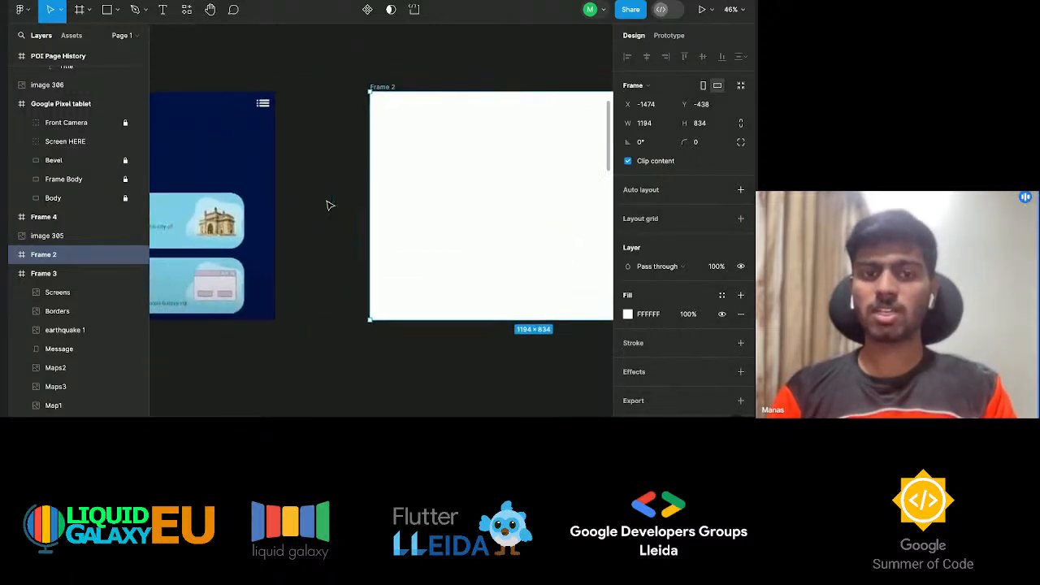
scroll(328, 204, "left", 5)
scroll(327, 204, "up", 2)
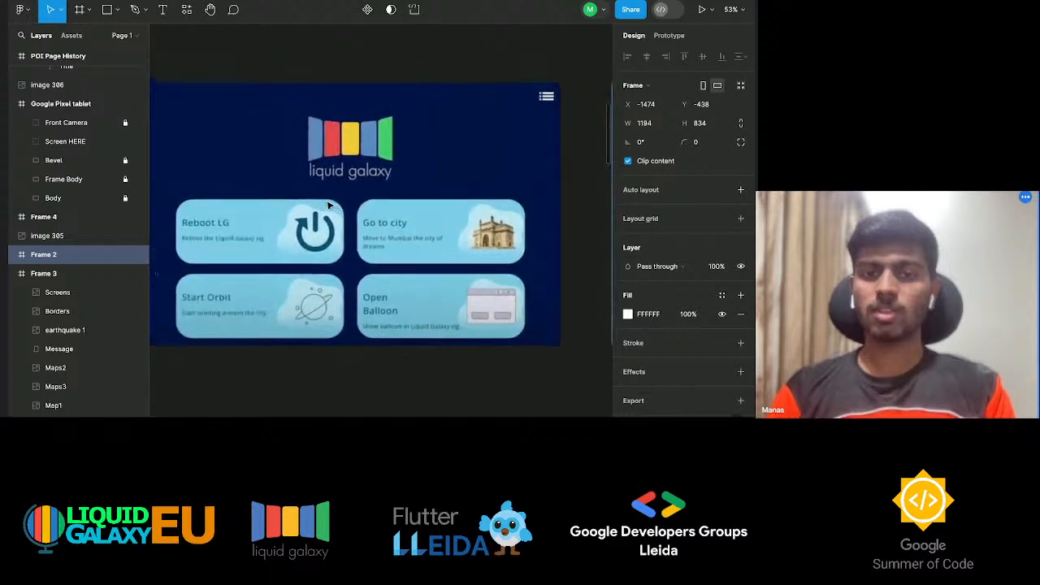
scroll(321, 205, "right", 1)
double_click(312, 230)
left_click(601, 136)
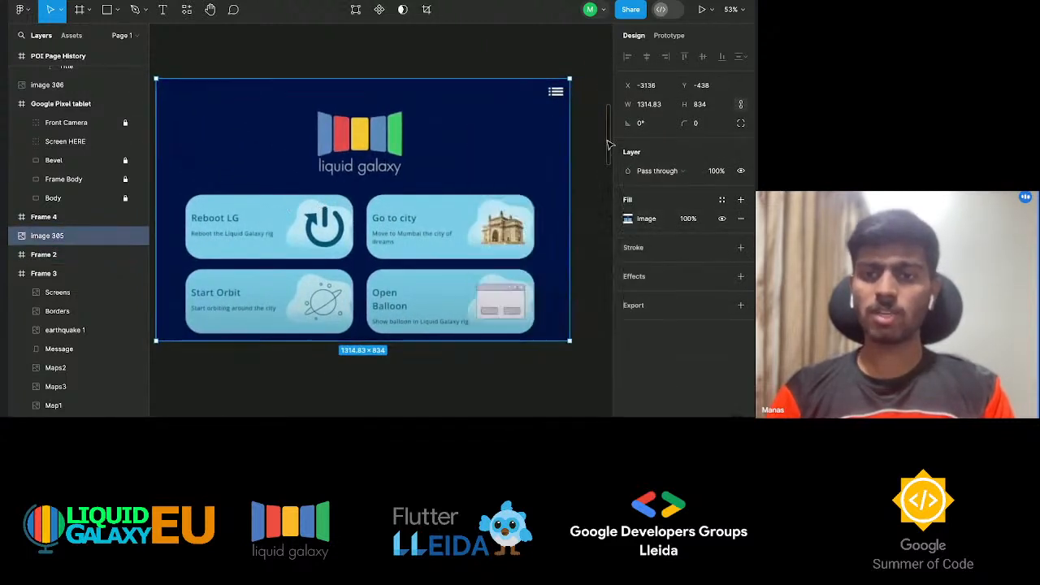
left_click(593, 201)
scroll(372, 337, "right", 1)
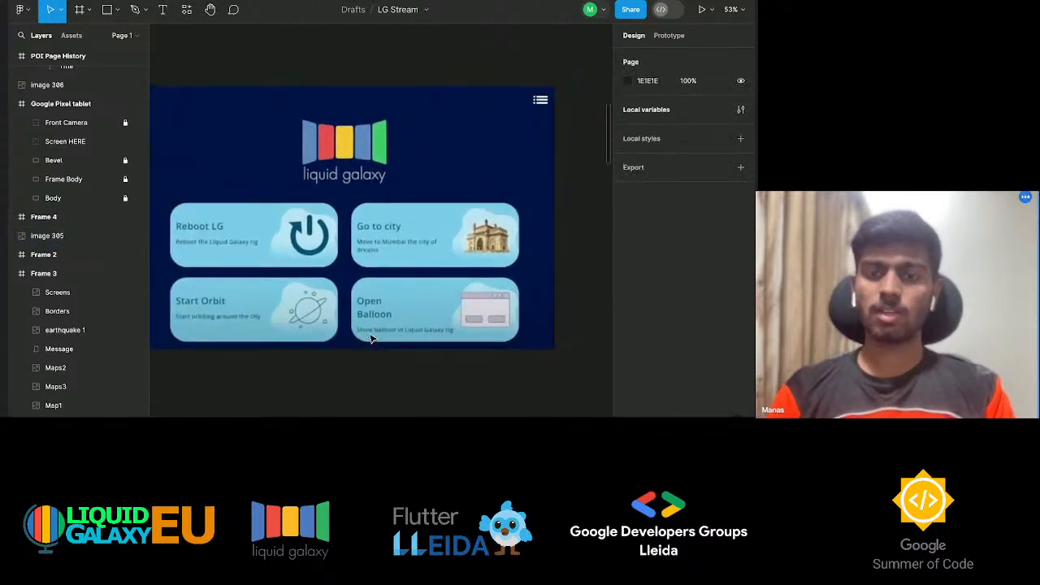
scroll(369, 338, "left", 2)
scroll(368, 368, "right", 1)
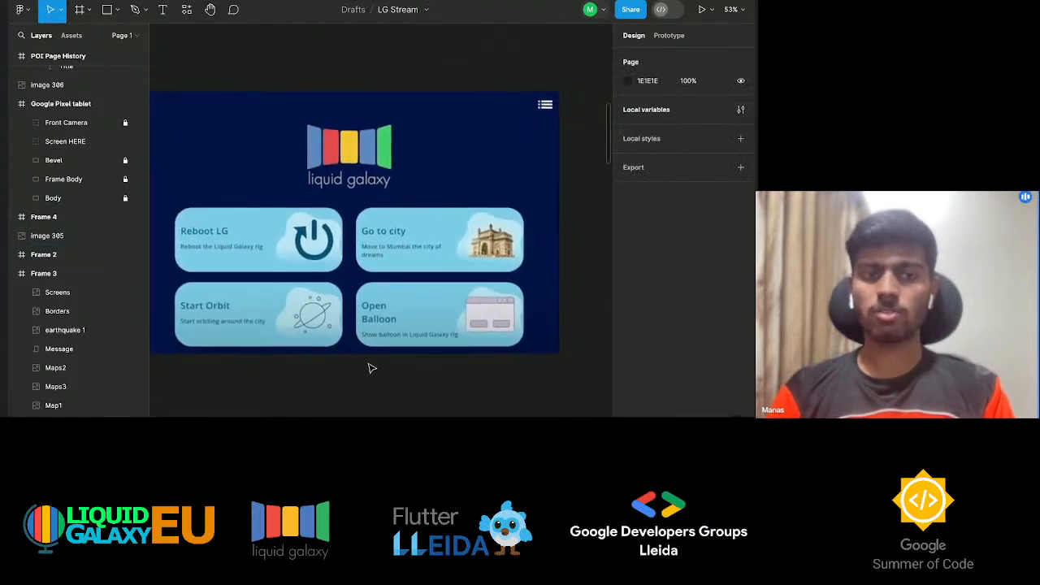
scroll(368, 368, "left", 1)
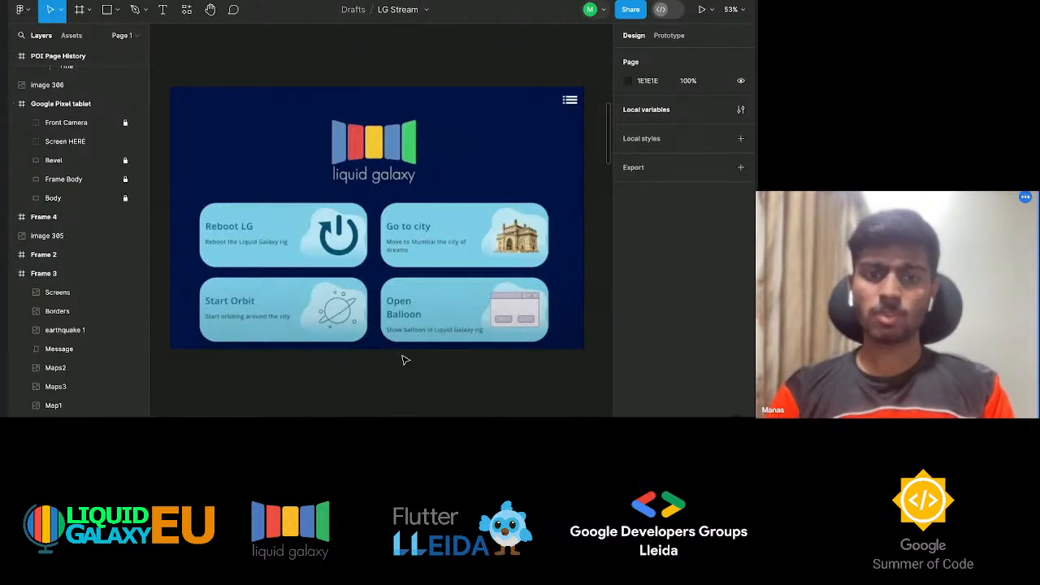
Move Frame 2 horizontally closer to the navy home screen image, to about X -1628.
scroll(404, 360, "right", 5)
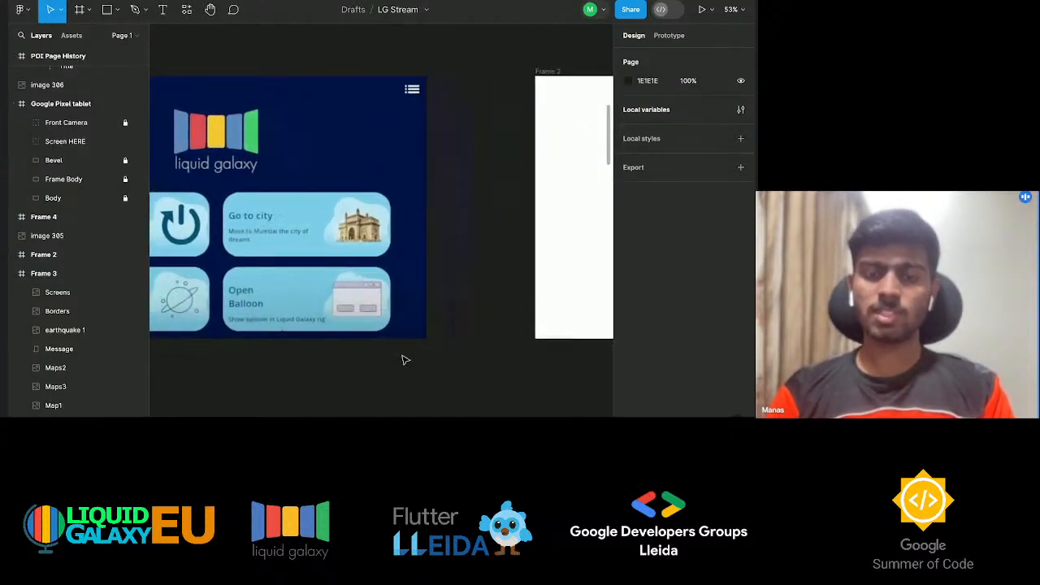
scroll(405, 360, "right", 5)
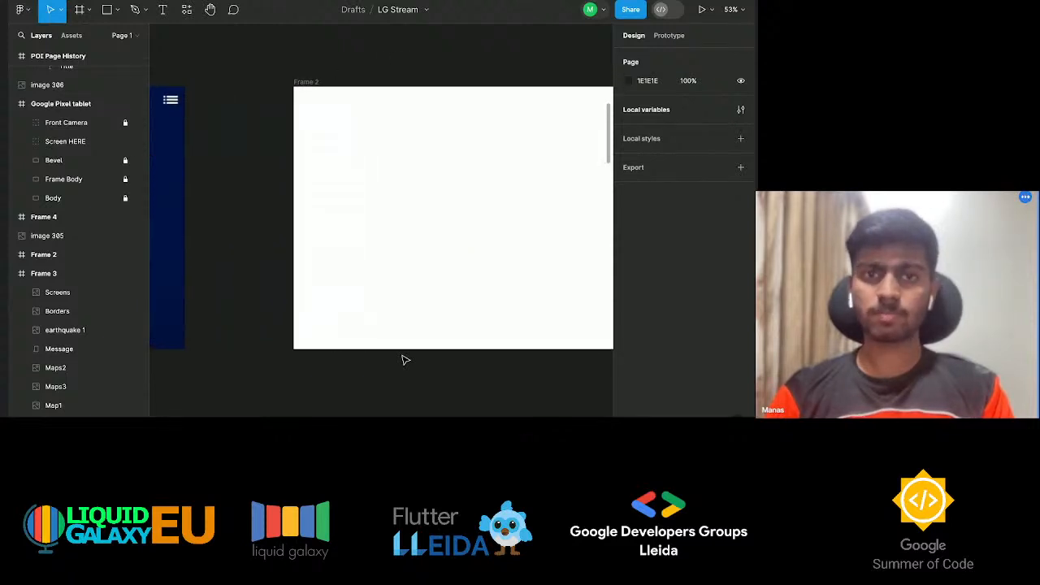
left_click(301, 82)
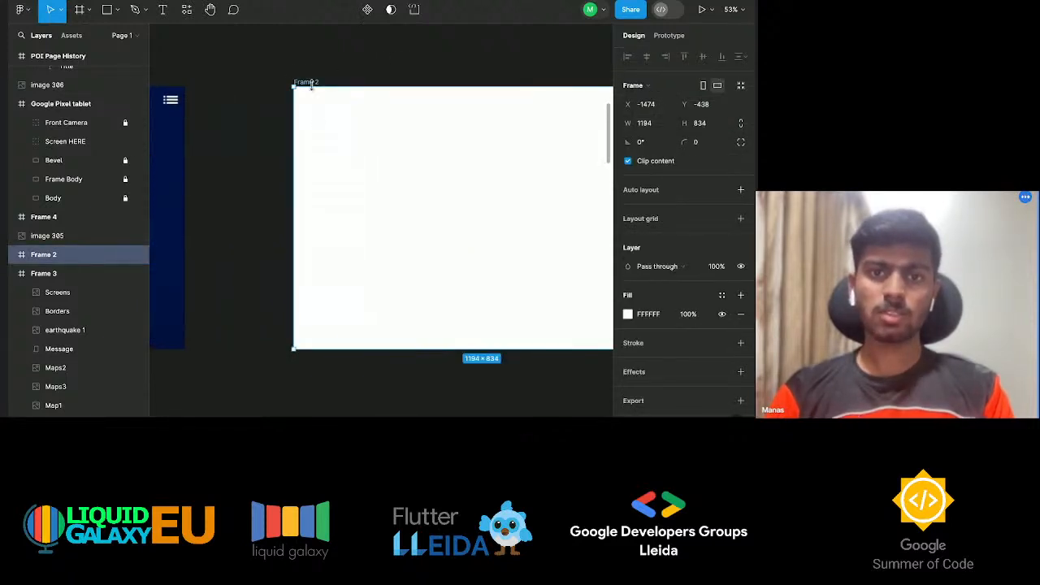
left_click_drag(345, 131, 293, 135)
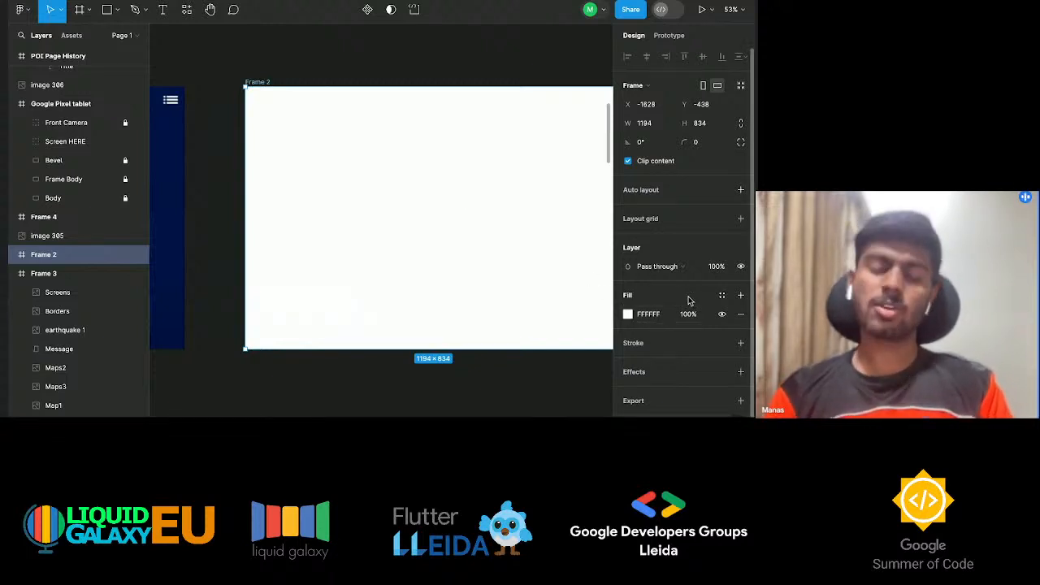
Change Frame 2's fill to a custom blue, 2F61E3.
left_click(627, 314)
left_click_drag(497, 232, 532, 200)
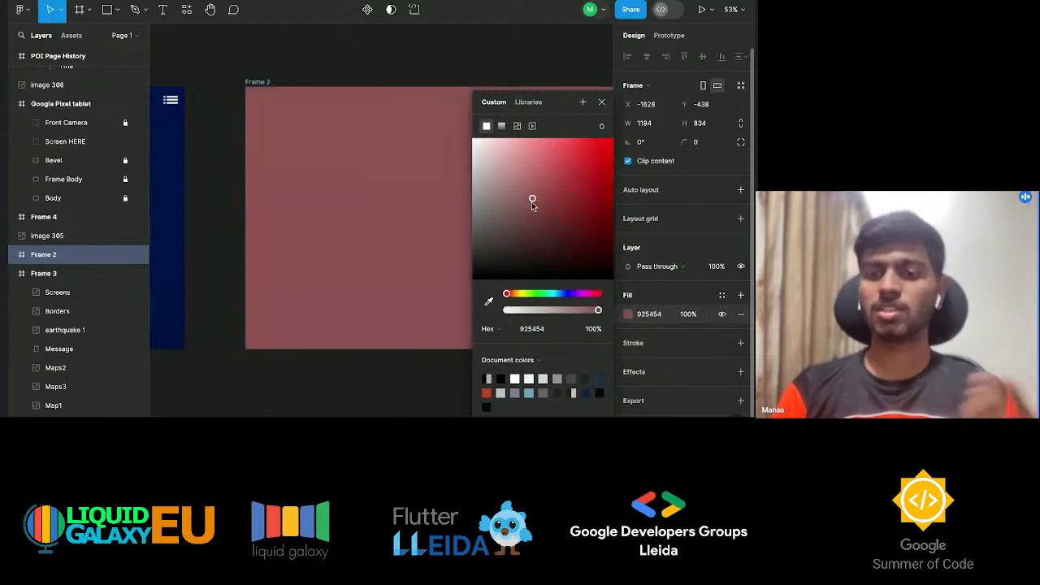
left_click(563, 293)
left_click_drag(560, 159, 585, 154)
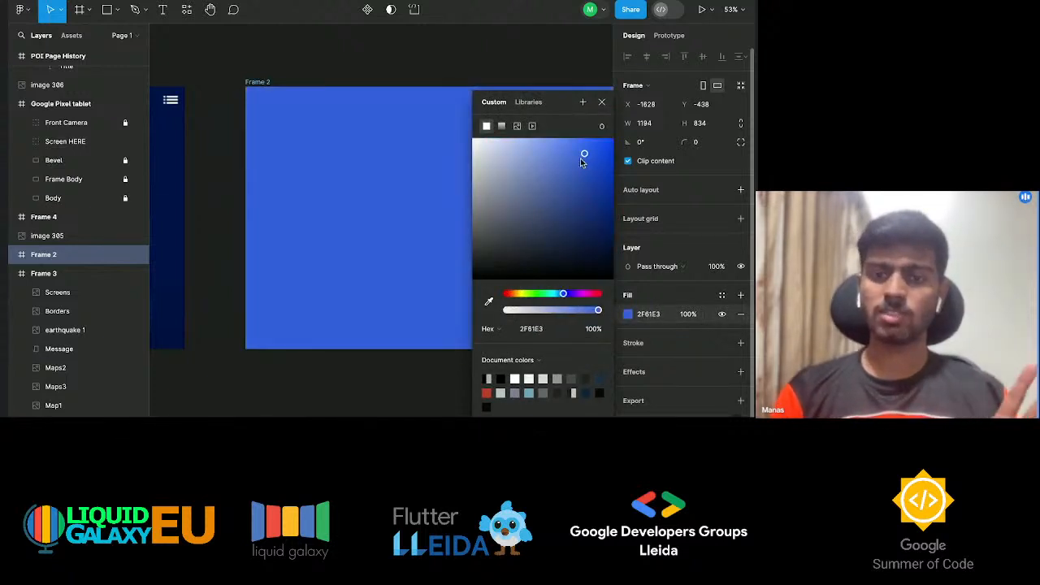
Close the colour picker and undo the fill colour changes on Frame 2.
left_click(239, 276)
left_click(277, 217)
left_click(278, 217)
left_click(298, 216)
key("ctrl+z")
key("ctrl+z")
key("ctrl+z")
key("ctrl+z")
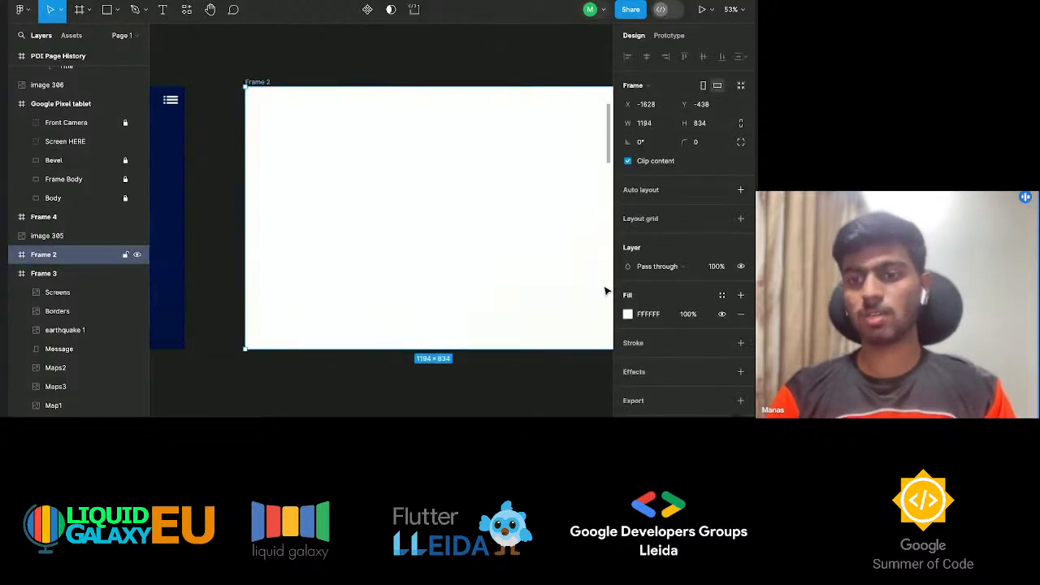
Try to define a colour variable for Frame 2's fill by sampling the navy home screen image, and reload the file.
left_click(628, 314)
left_click(722, 295)
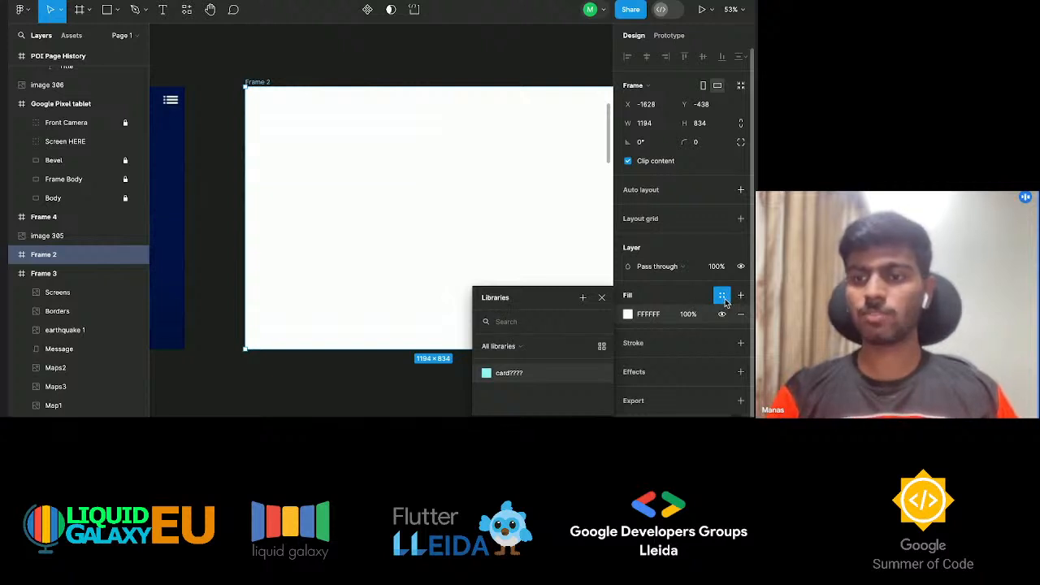
left_click(582, 299)
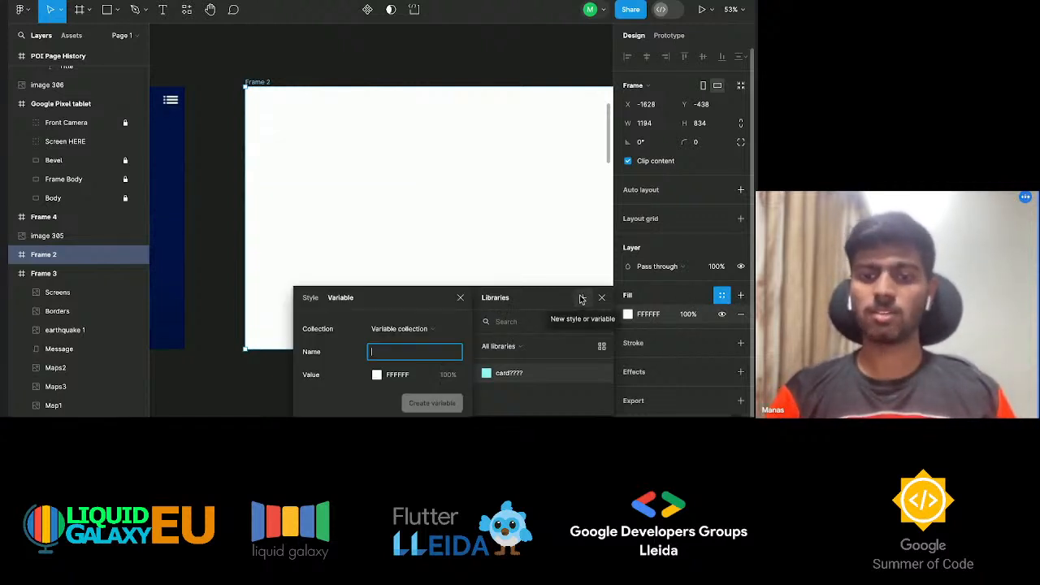
left_click(376, 374)
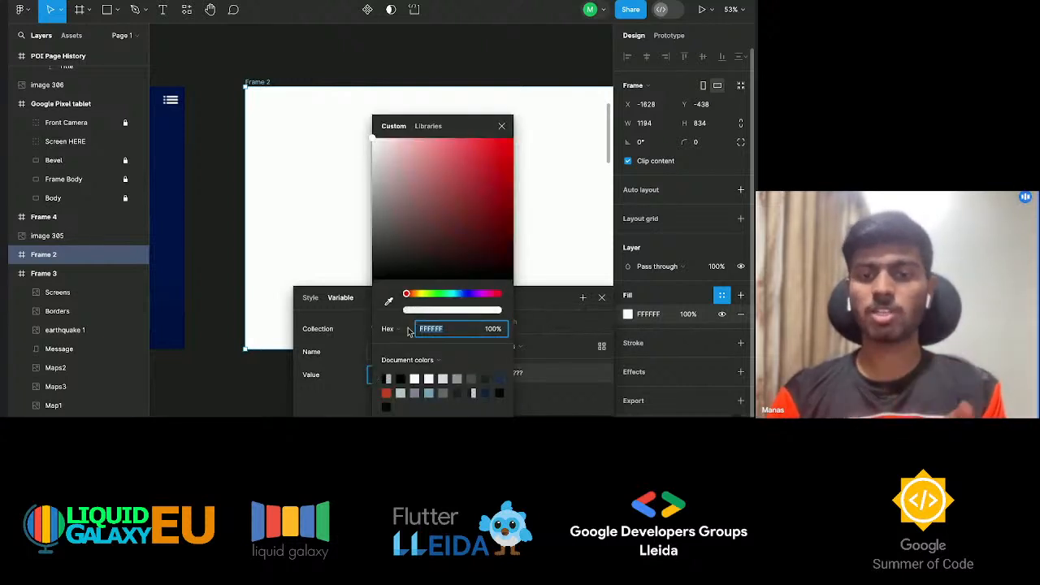
left_click(389, 302)
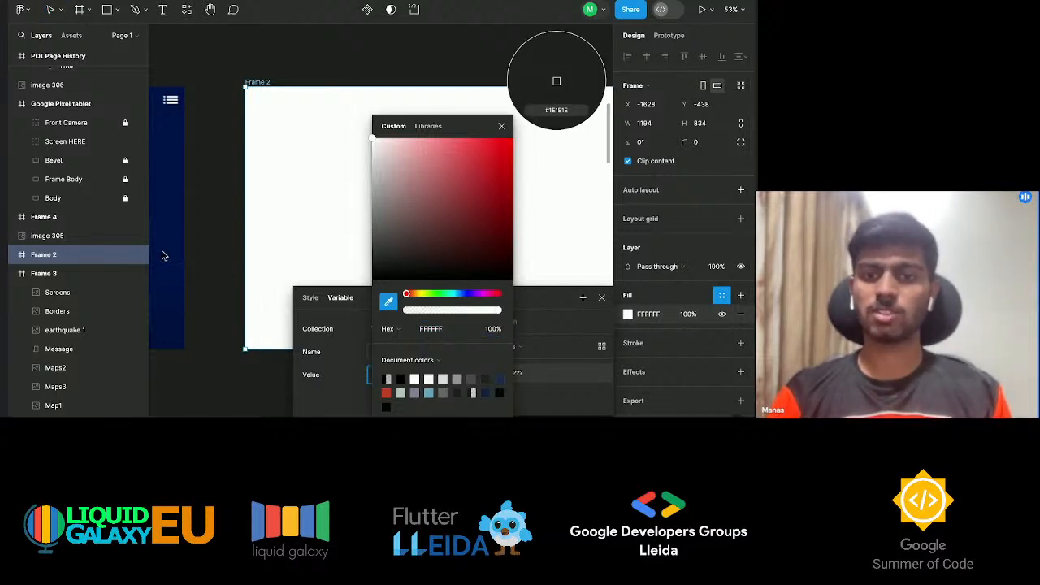
key("ctrl+r")
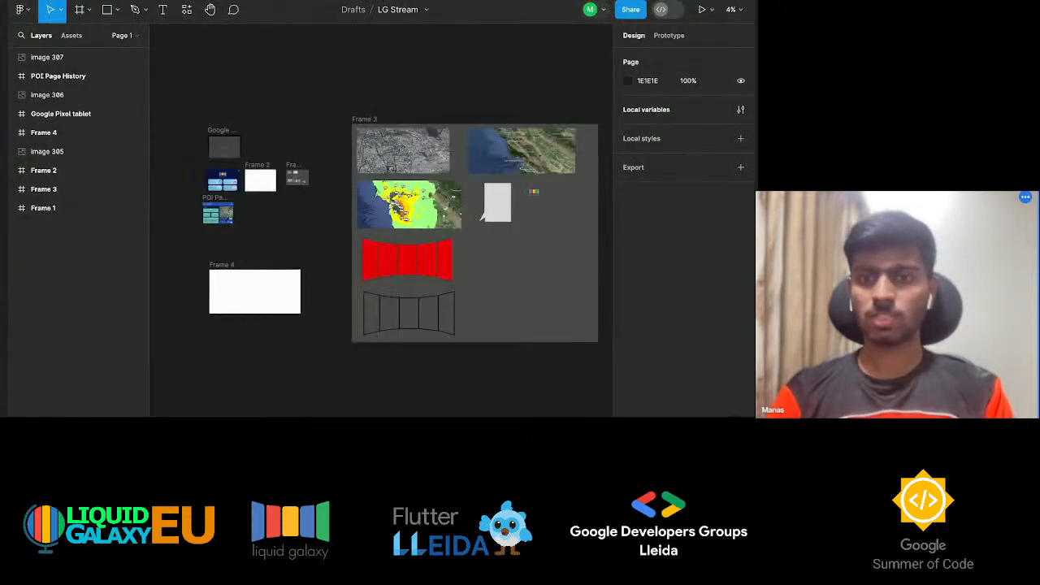
Retry creating a colour variable from Frame 2's fill with an eyedropper-sampled value, and reload the file.
scroll(288, 249, "up", 6)
scroll(287, 249, "up", 3)
scroll(288, 250, "right", 4)
scroll(288, 177, "up", 2)
scroll(288, 177, "up", 4)
scroll(320, 225, "left", 3)
left_click(274, 104)
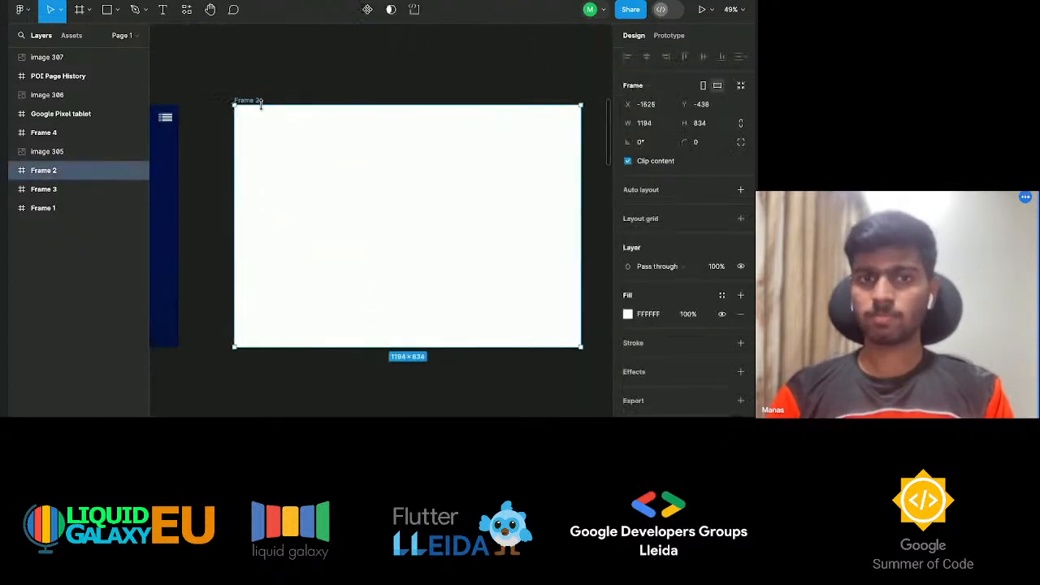
left_click(722, 295)
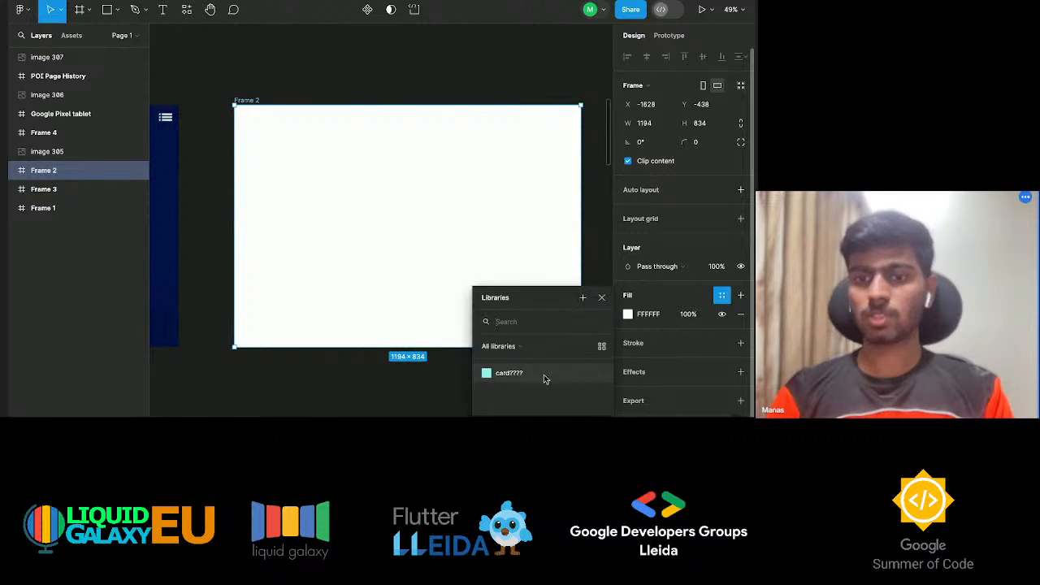
left_click(582, 298)
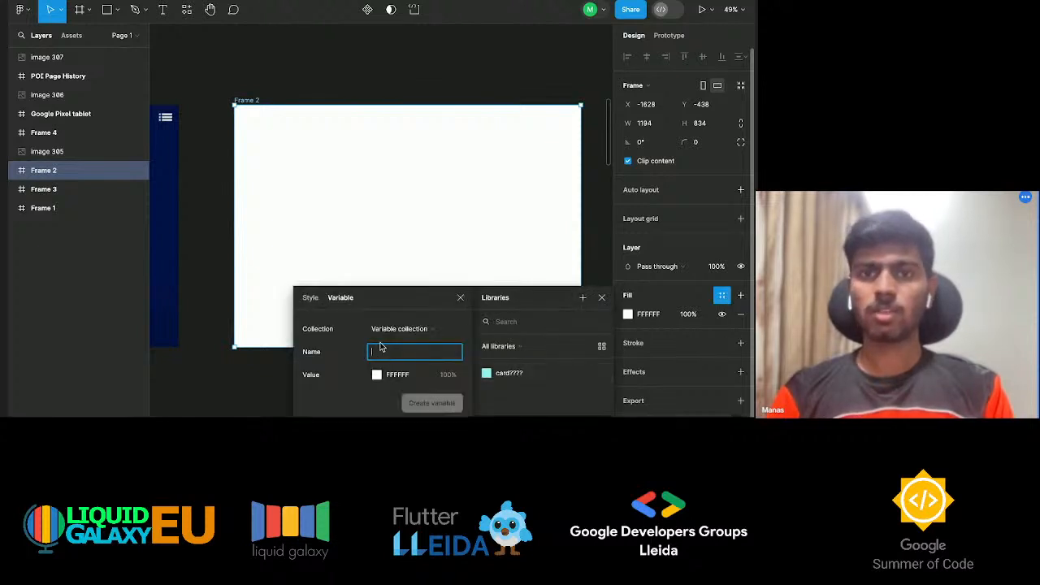
left_click(377, 374)
left_click(388, 301)
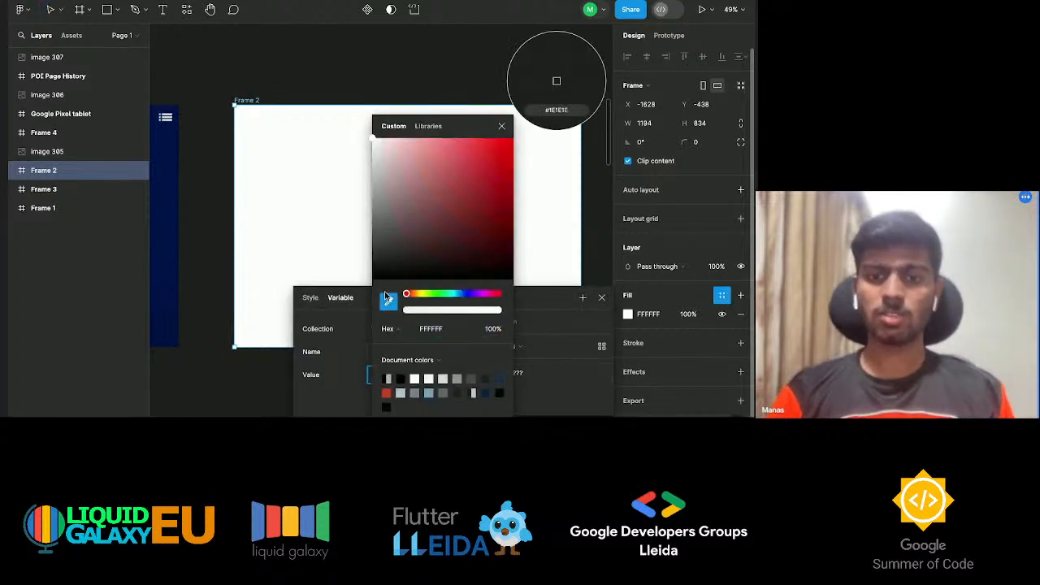
key("ctrl+r")
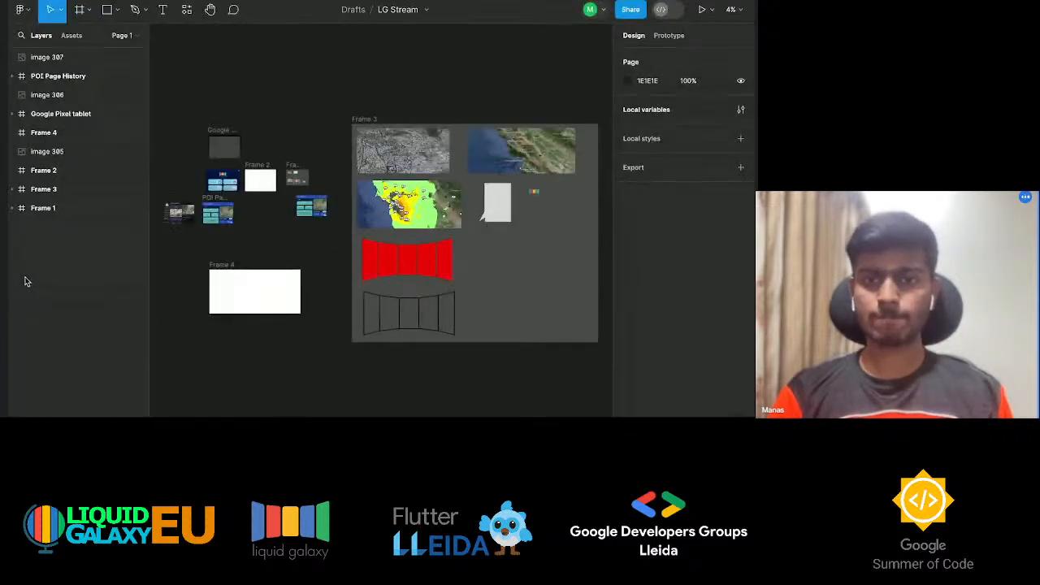
Set Frame 2's fill to navy 00134C by sampling the background of the home screen image.
scroll(267, 310, "up", 5)
scroll(267, 310, "up", 10)
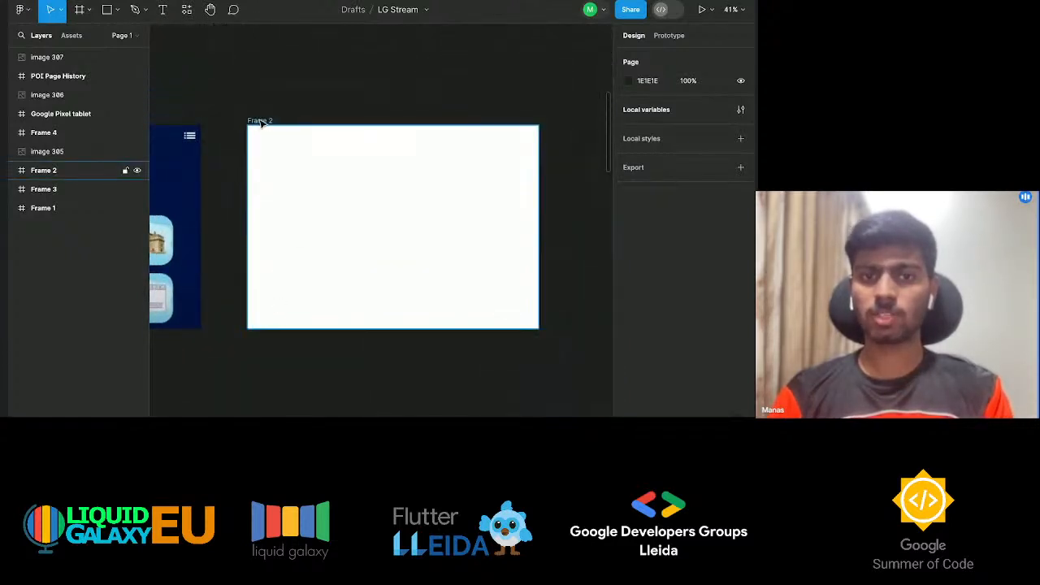
left_click(276, 303)
left_click(627, 314)
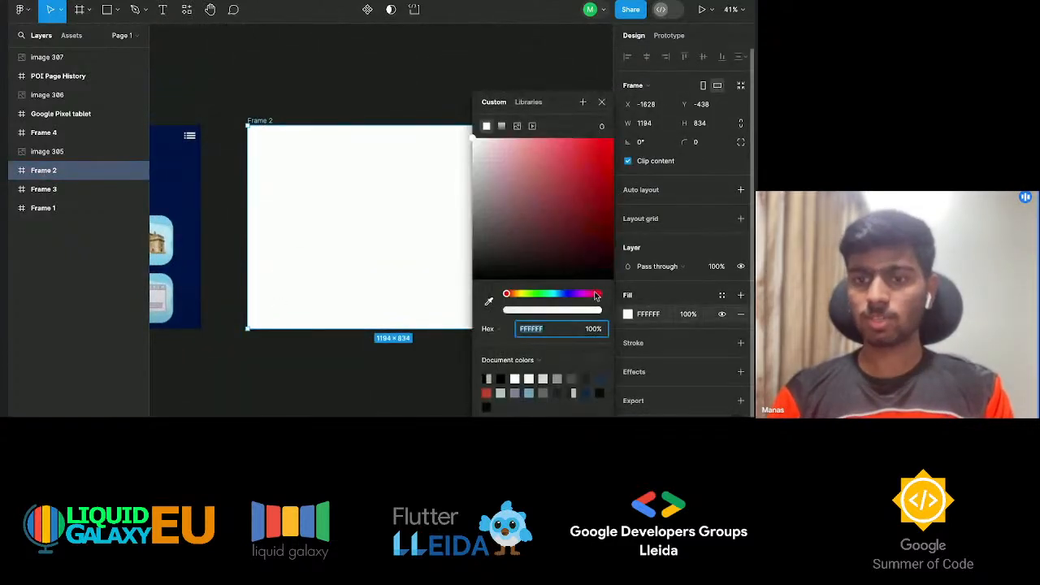
left_click(488, 301)
left_click(188, 181)
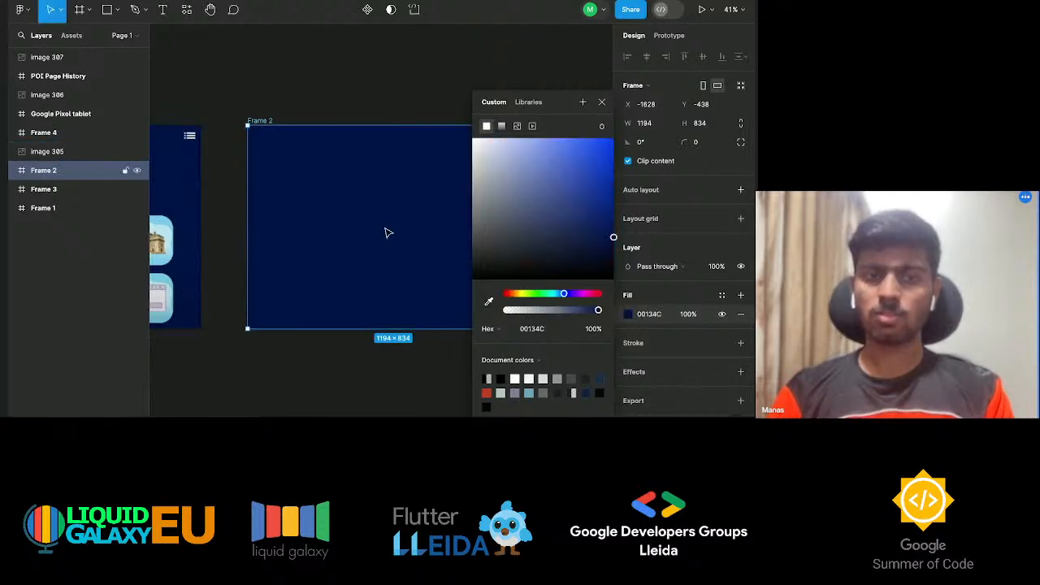
scroll(388, 233, "up", 4)
left_click(685, 303)
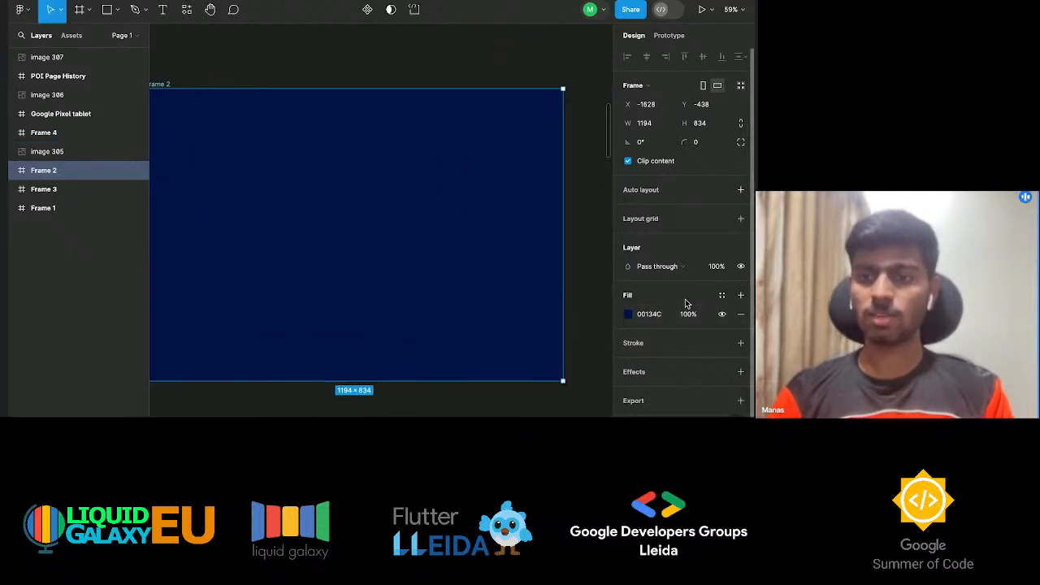
Create a colour variable named "Background color" with value 00134C from Frame 2's fill.
left_click(721, 297)
left_click(582, 297)
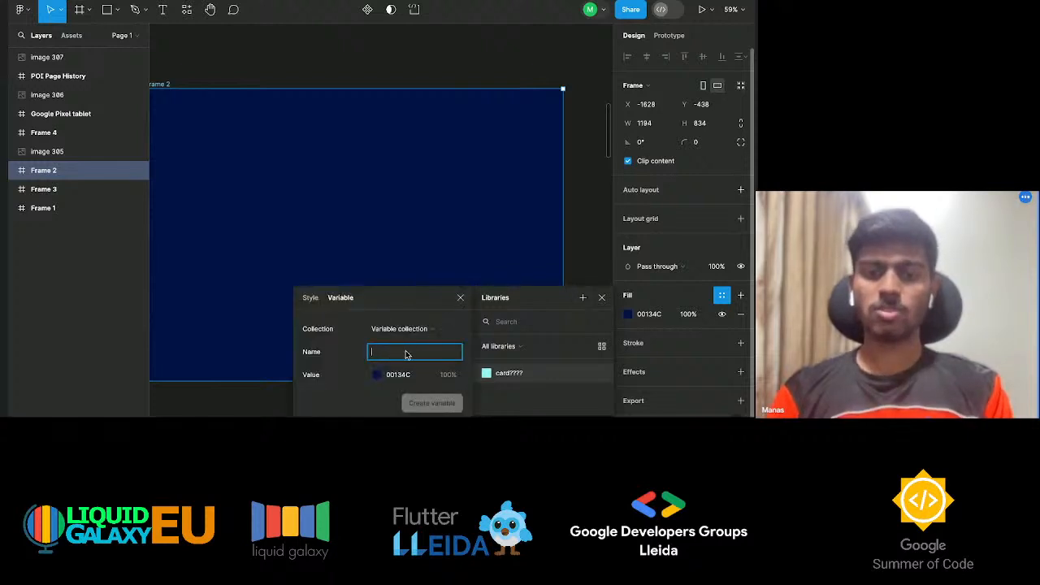
type("Backgroun")
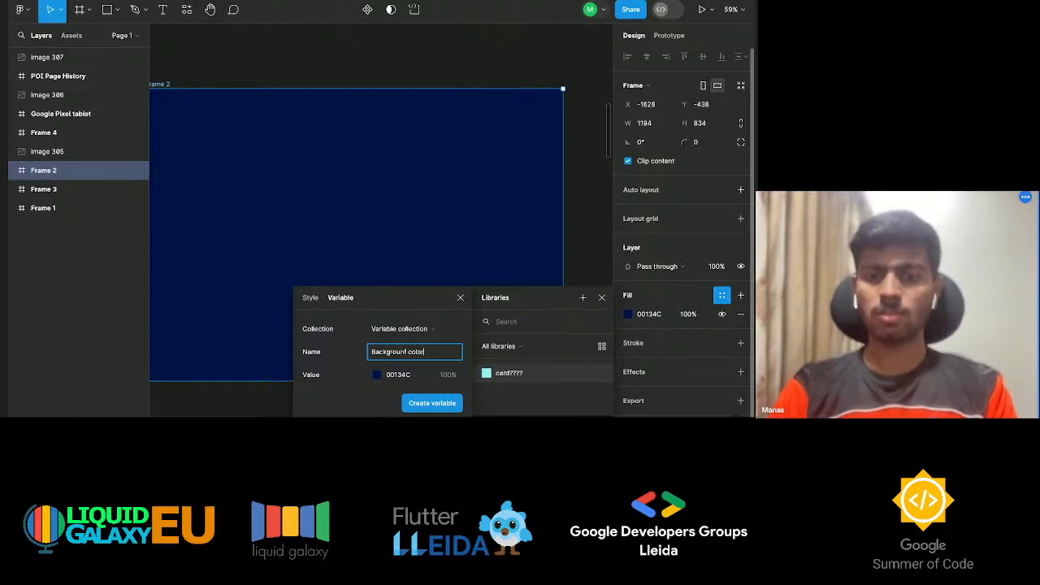
type("f color")
key("Left")
key("Left")
key("Left")
key("Left")
key("Left")
key("Left")
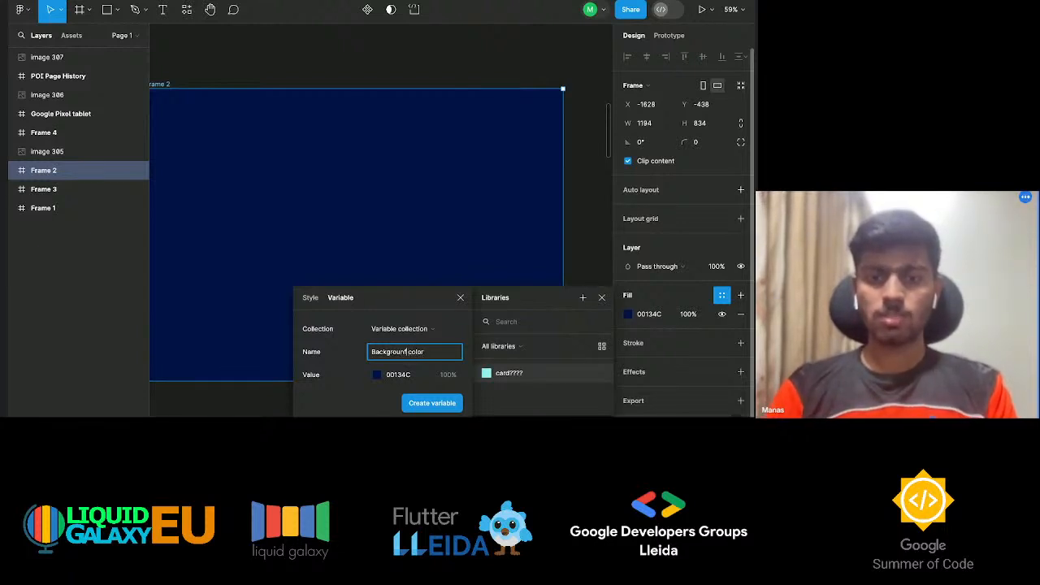
type("d")
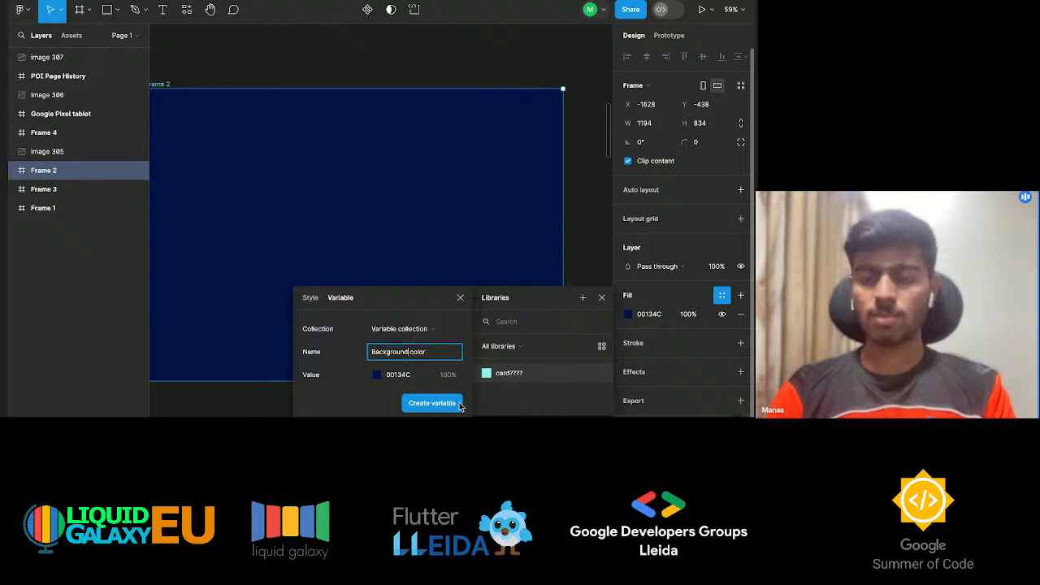
left_click(454, 401)
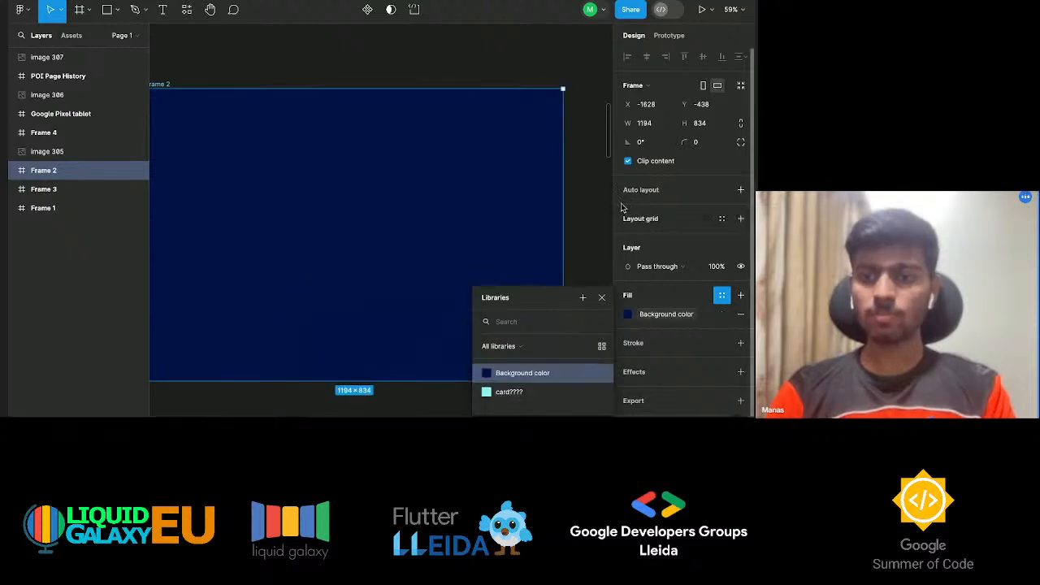
left_click(592, 204)
left_click(495, 146)
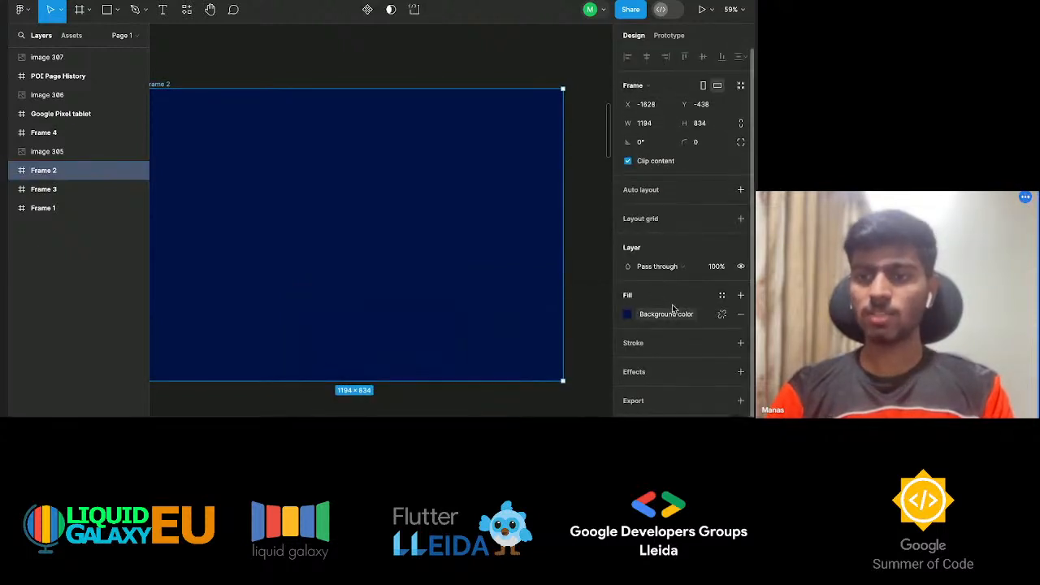
Add a 100 × 100 test frame above Frame 2 and set its fill to dark red 502525.
scroll(367, 172, "up", 5)
left_click(367, 172)
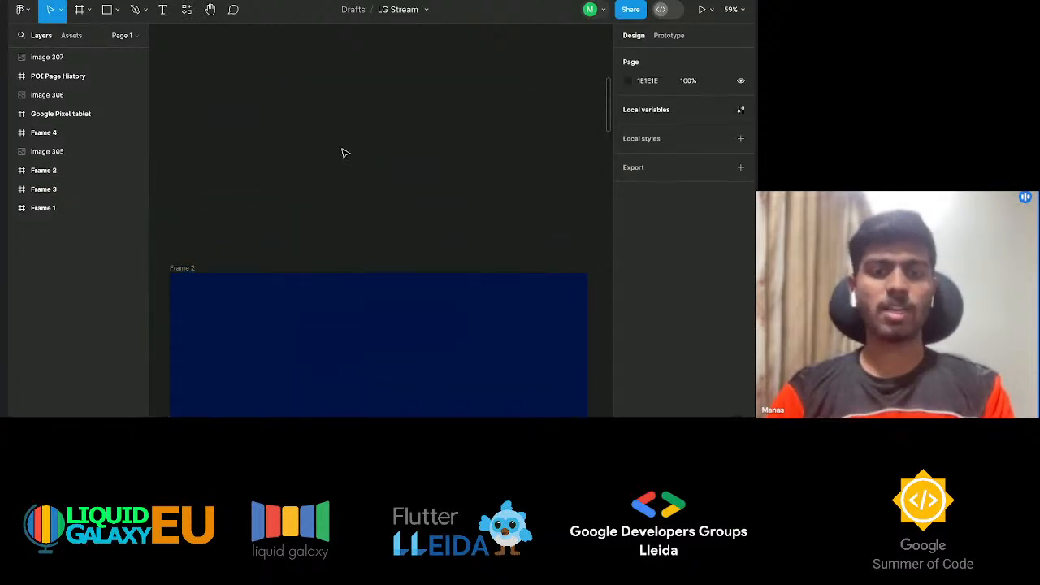
key("f")
left_click(302, 125)
scroll(329, 204, "up", 5)
left_click(330, 204)
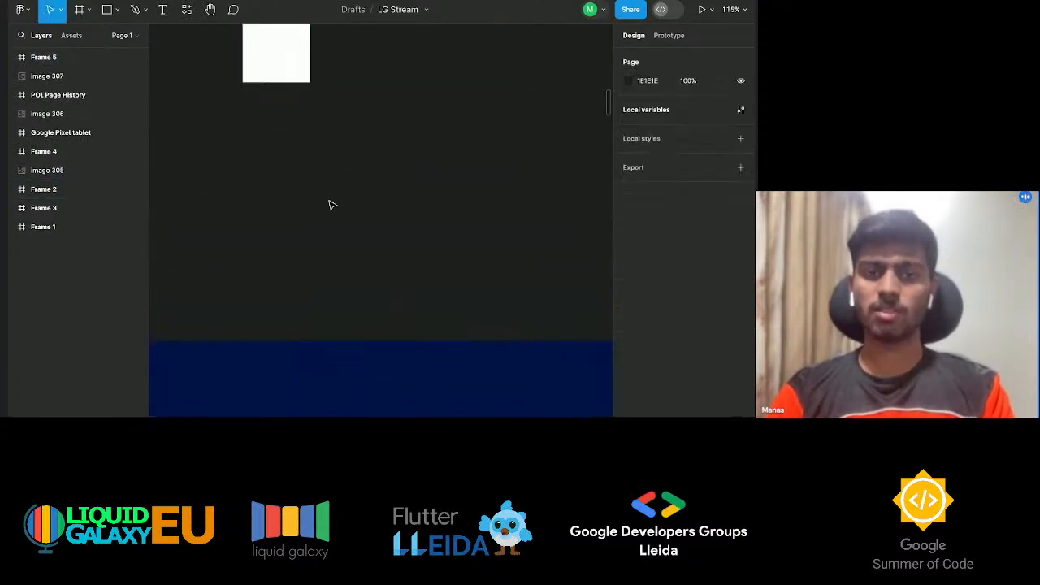
scroll(330, 204, "up", 3)
left_click(284, 117)
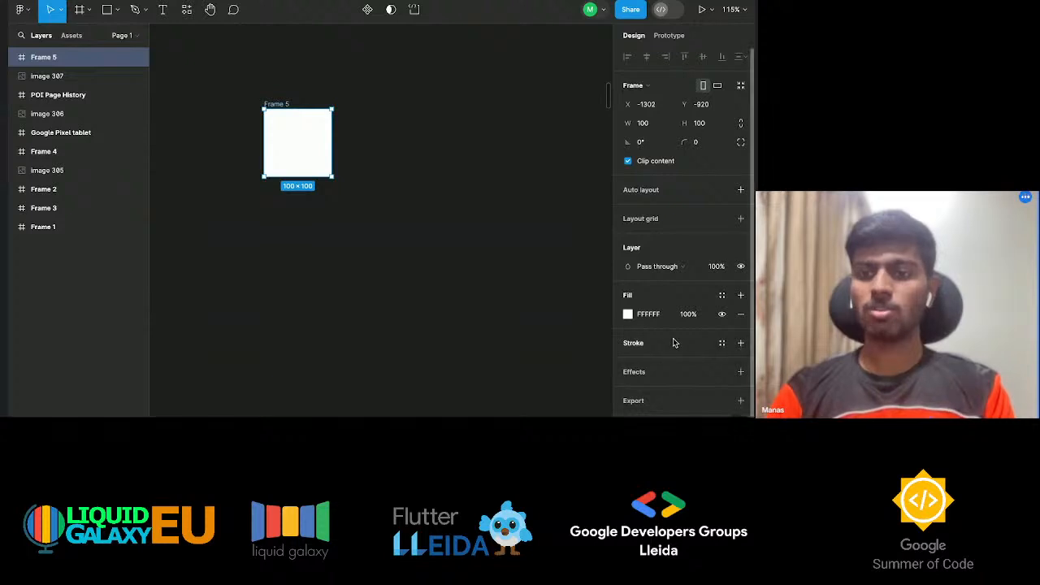
left_click(628, 316)
left_click(556, 231)
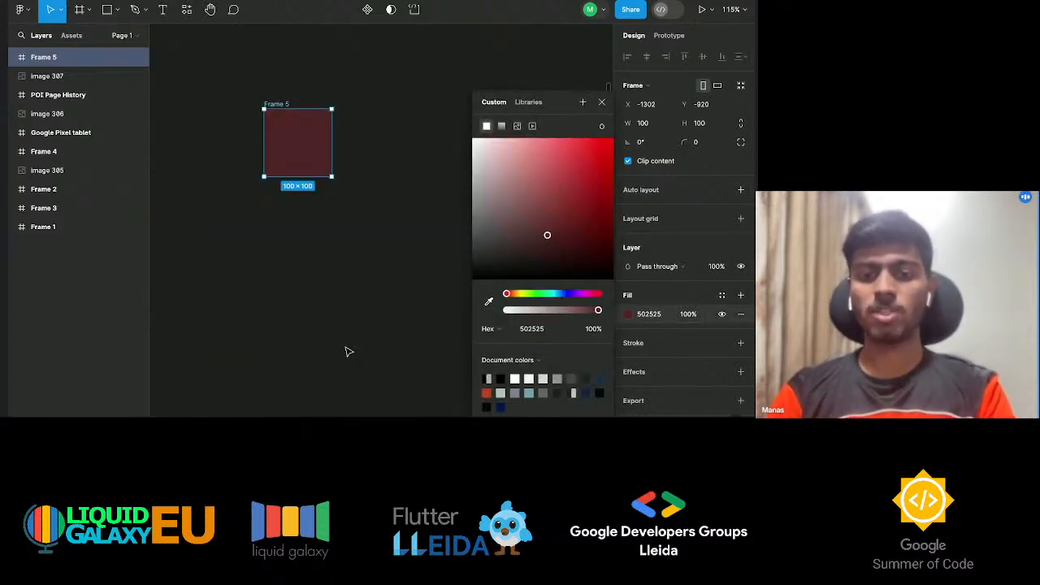
Apply the "Background color" variable to the test frame's fill.
left_click(723, 296)
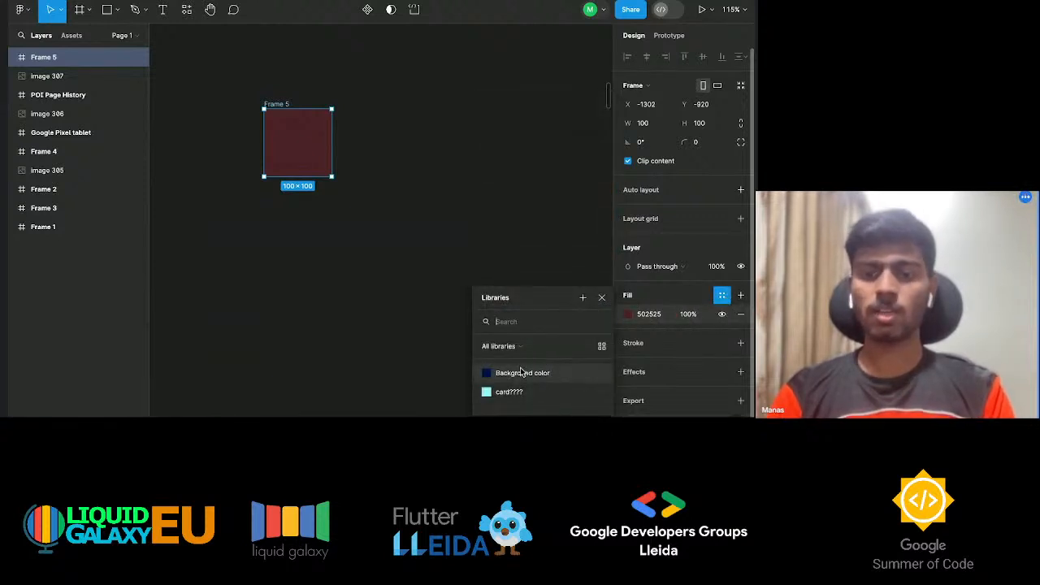
left_click(521, 372)
left_click(390, 283)
Delete the 100 × 100 test frame above Frame 2.
left_click_drag(218, 111, 347, 211)
left_click(397, 279)
left_click_drag(418, 274, 197, 46)
left_click(378, 238)
left_click(303, 158)
key("Delete")
Examine the home screen image's logo, cards and menu icon beside the empty navy Frame 2.
key("shift+1")
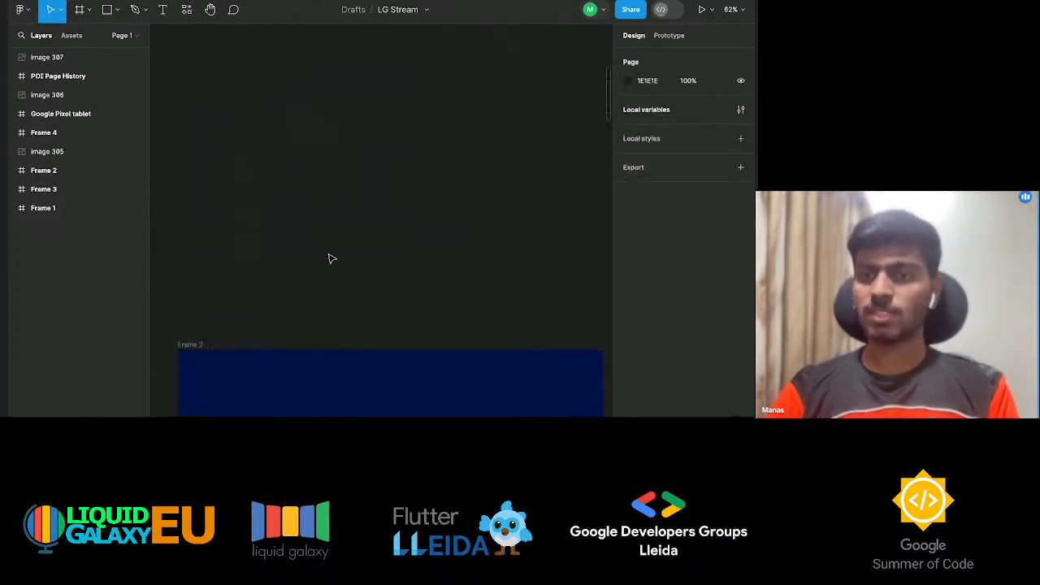
scroll(332, 258, "up", 1)
scroll(331, 258, "down", 3)
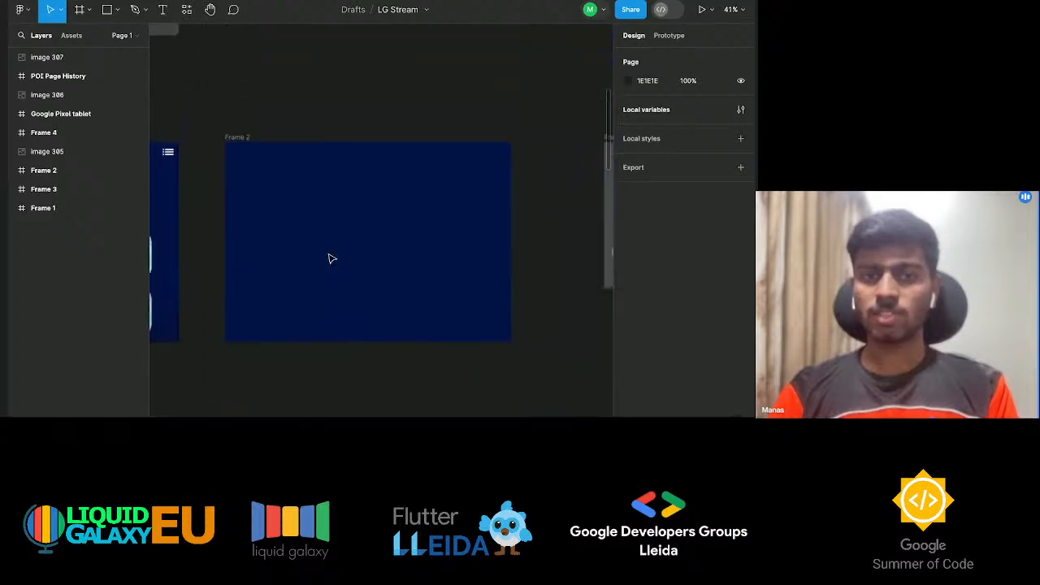
scroll(331, 258, "left", 2)
scroll(328, 259, "left", 5)
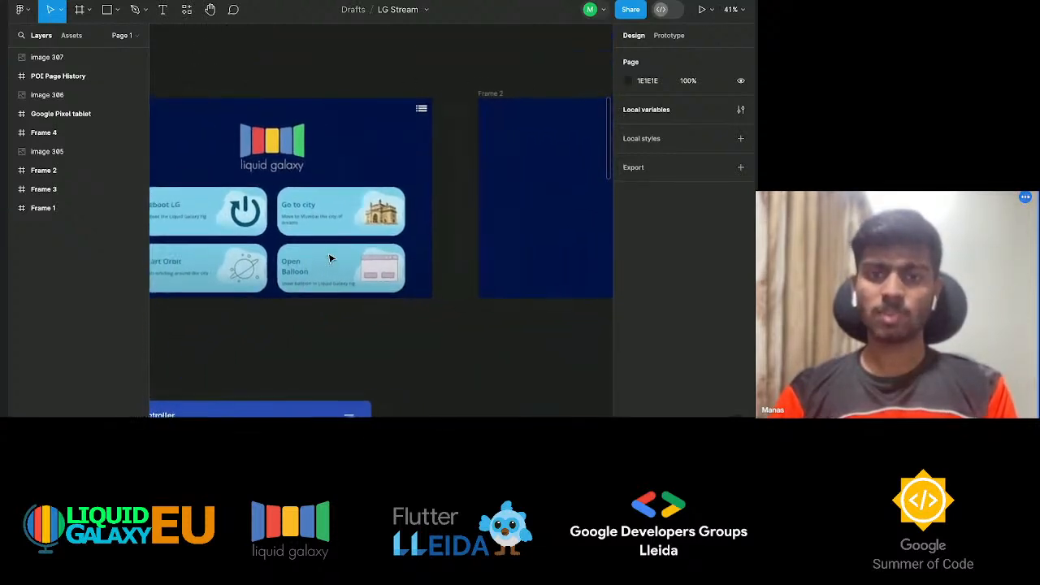
scroll(329, 258, "right", 1)
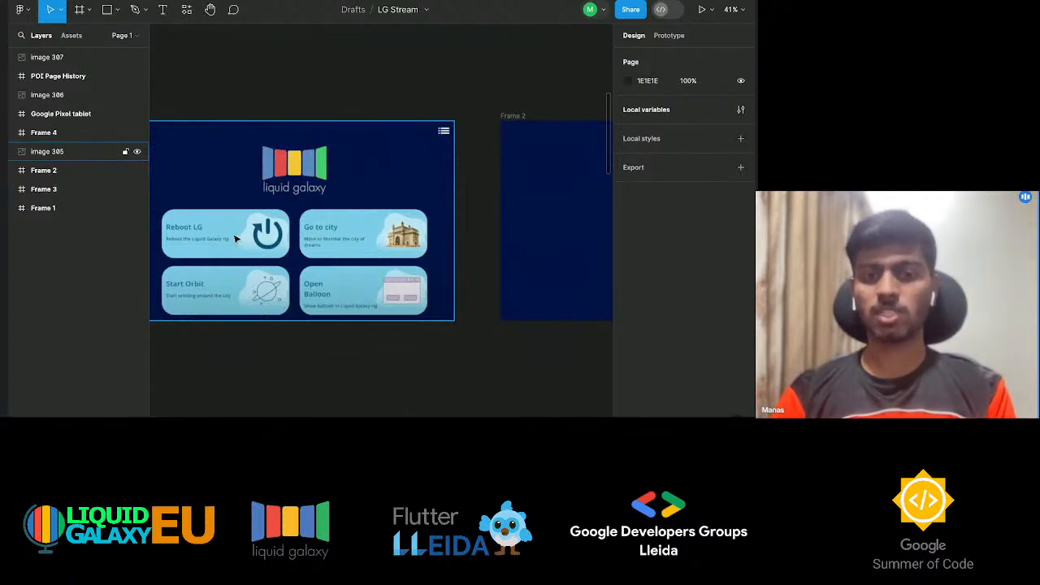
scroll(447, 318, "right", 6)
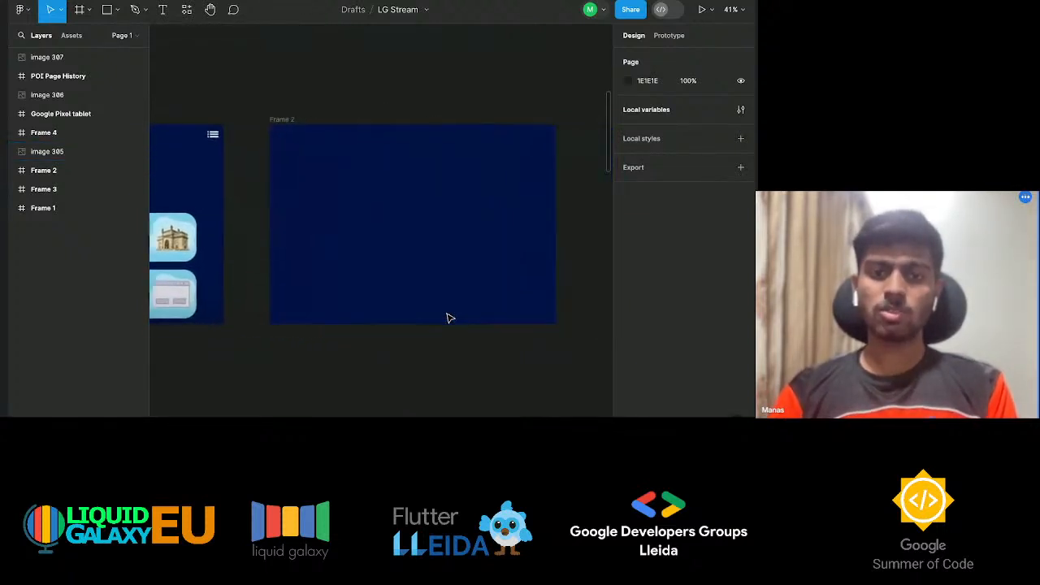
scroll(448, 318, "up", 1)
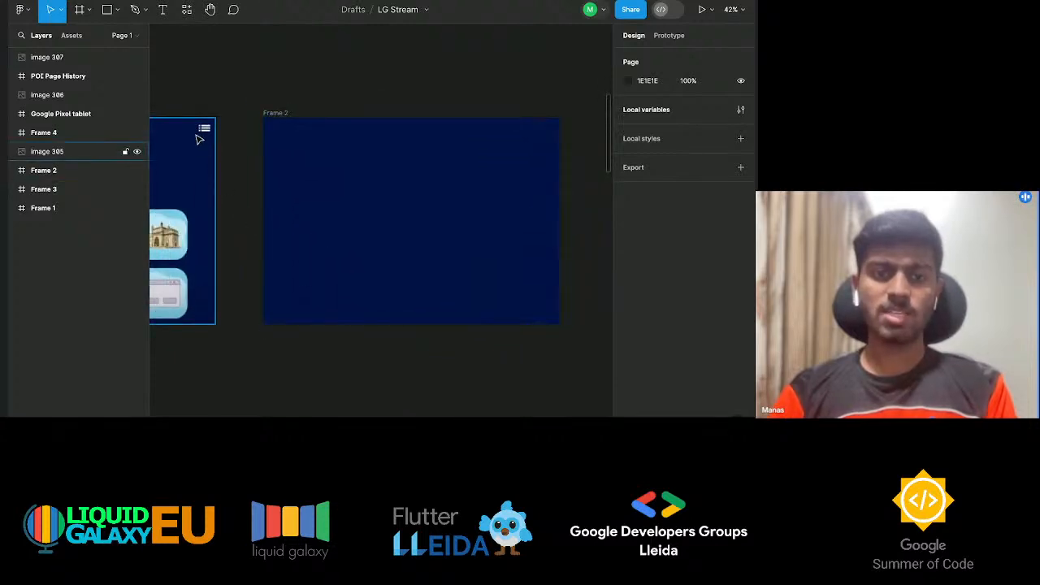
scroll(199, 140, "up", 5)
scroll(284, 153, "down", 2)
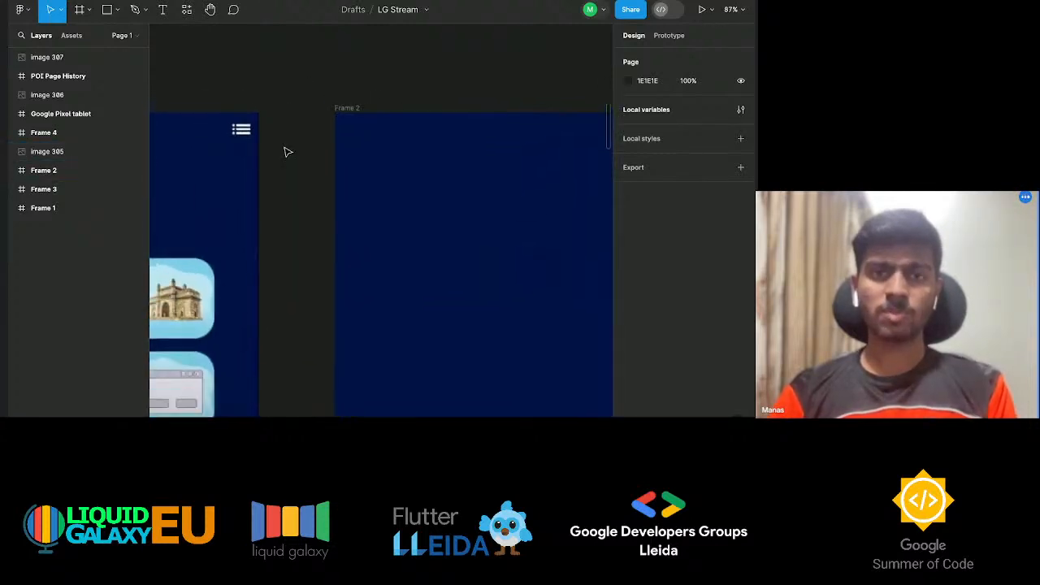
scroll(288, 152, "down", 2)
scroll(288, 152, "right", 3)
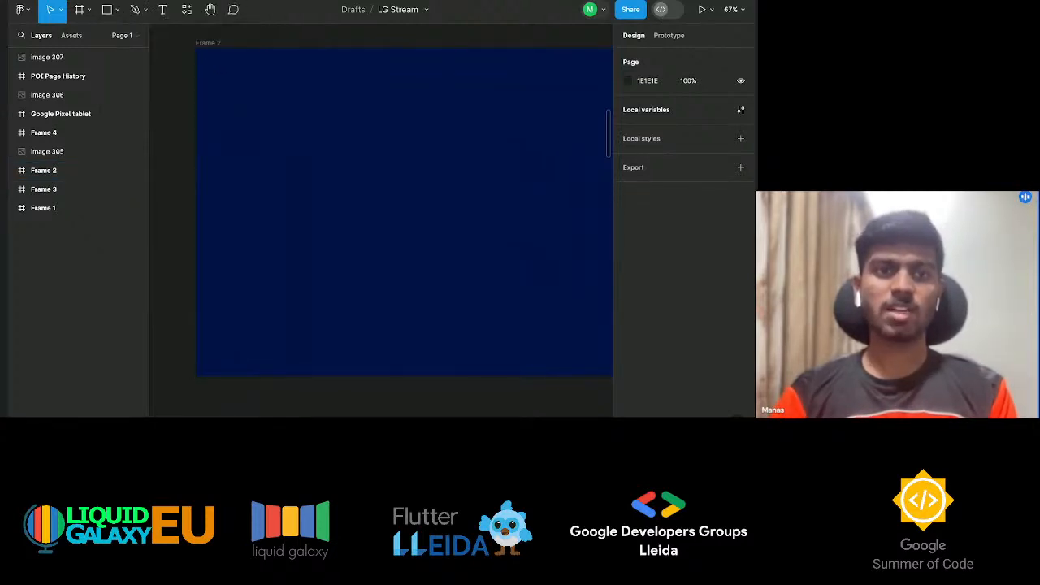
Switch to the icon library file and locate the Straight icon set on its Regular page.
left_click(91, 1)
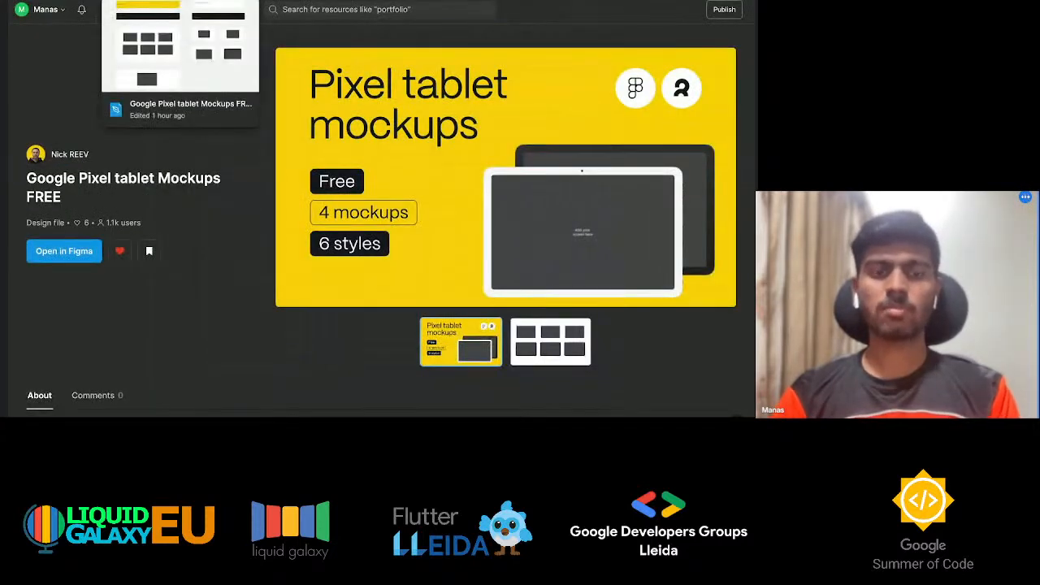
left_click(173, 1)
left_click(286, 1)
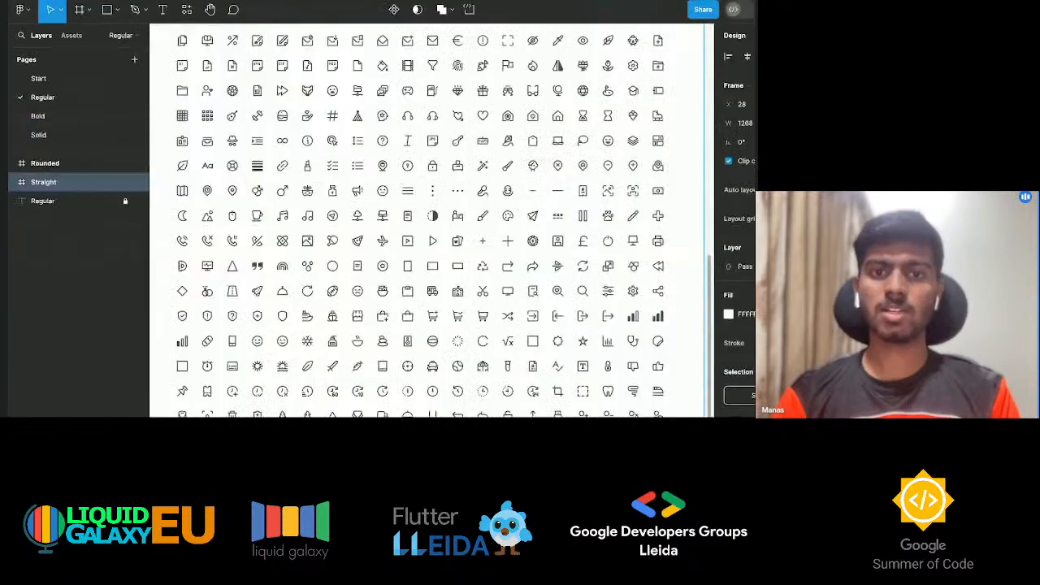
scroll(274, 134, "down", 5)
scroll(274, 135, "up", 4)
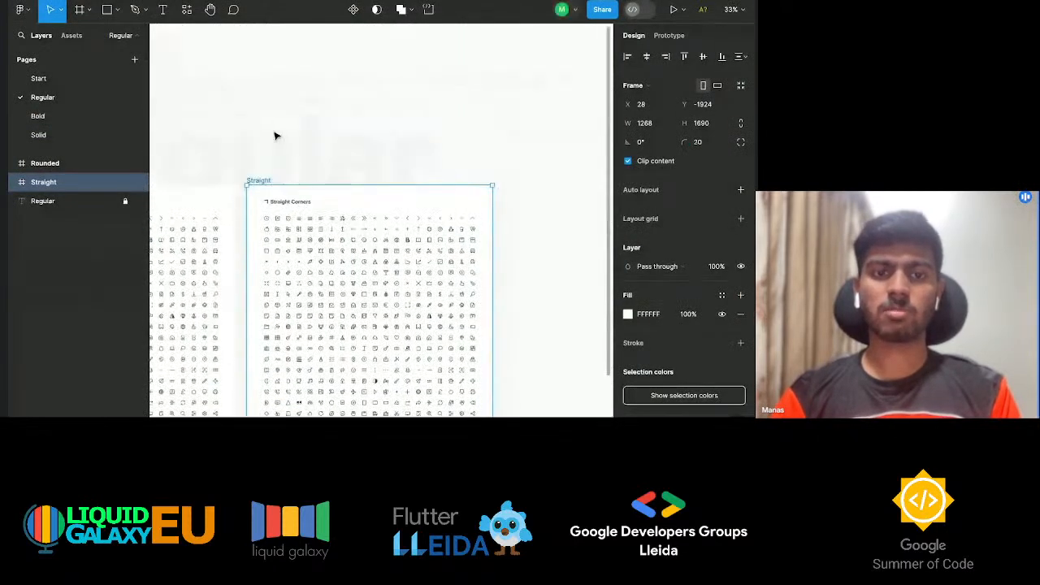
scroll(274, 136, "down", 5)
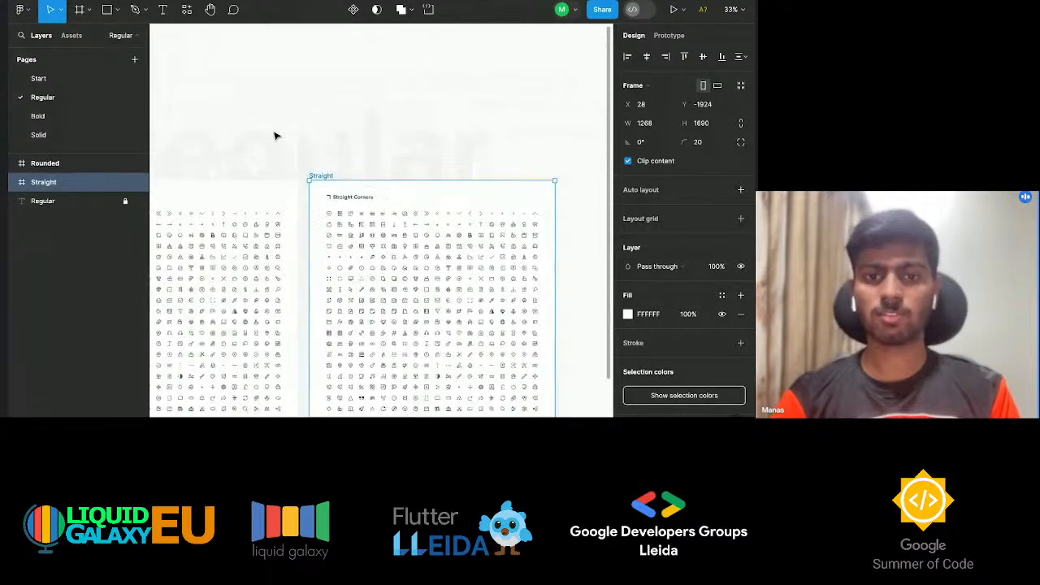
Find and select the fi-rs-menu-burger icon in the Straight icon set.
scroll(436, 283, "up", 3)
scroll(435, 283, "up", 1)
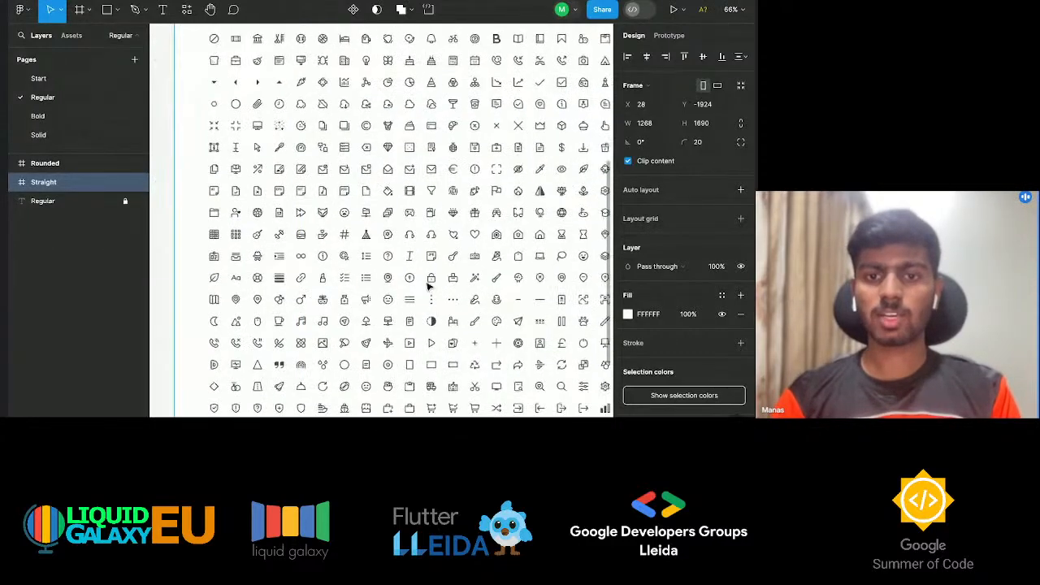
scroll(302, 280, "up", 1)
scroll(305, 283, "up", 2)
scroll(305, 282, "right", 2)
scroll(304, 283, "down", 1)
left_click(281, 205)
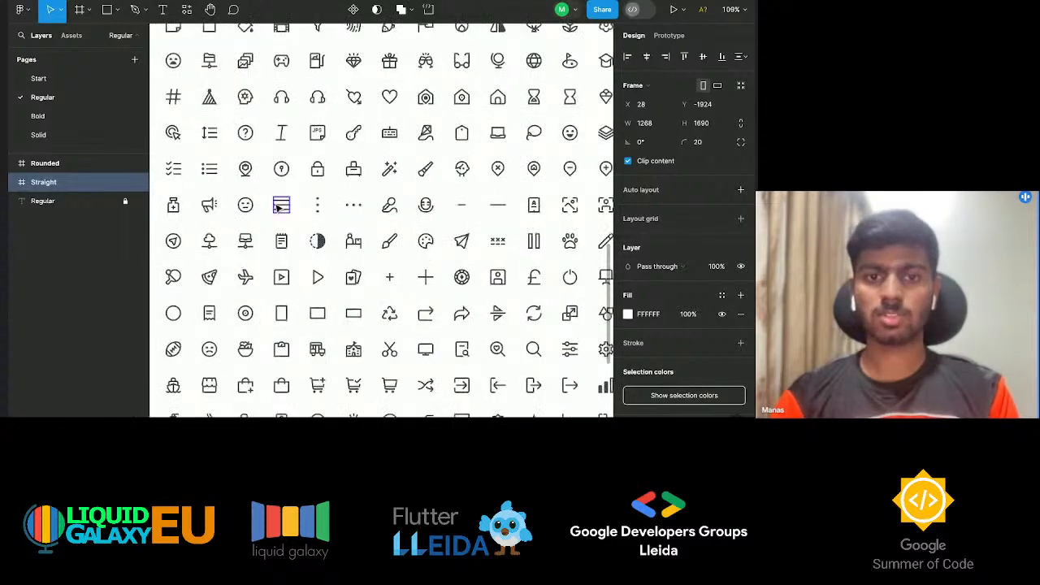
scroll(284, 211, "up", 3)
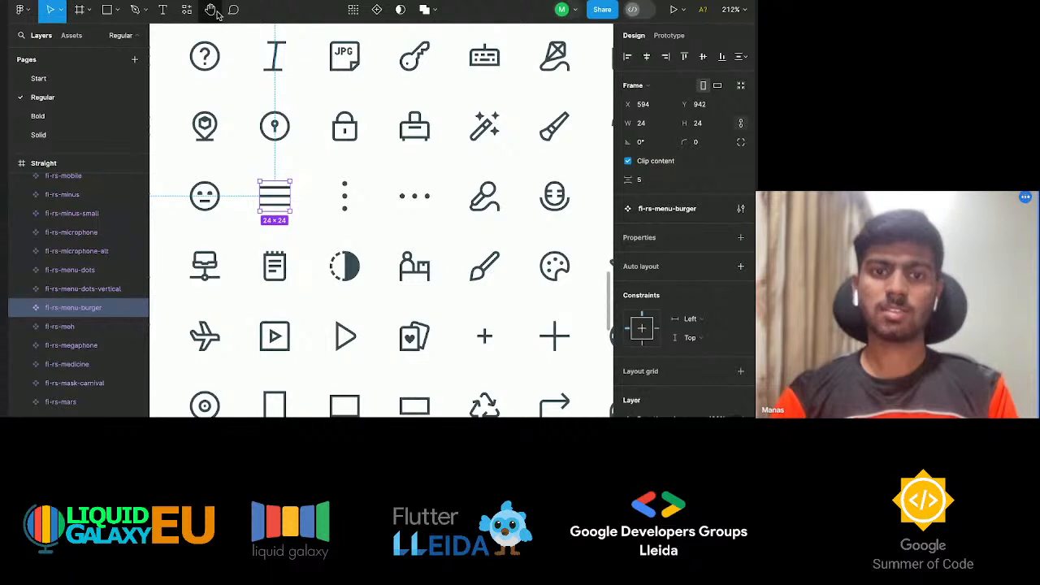
Switch to the LG Stream file and paste the copied fi-rs-menu-burger icon into Frame 2.
left_click(161, 0)
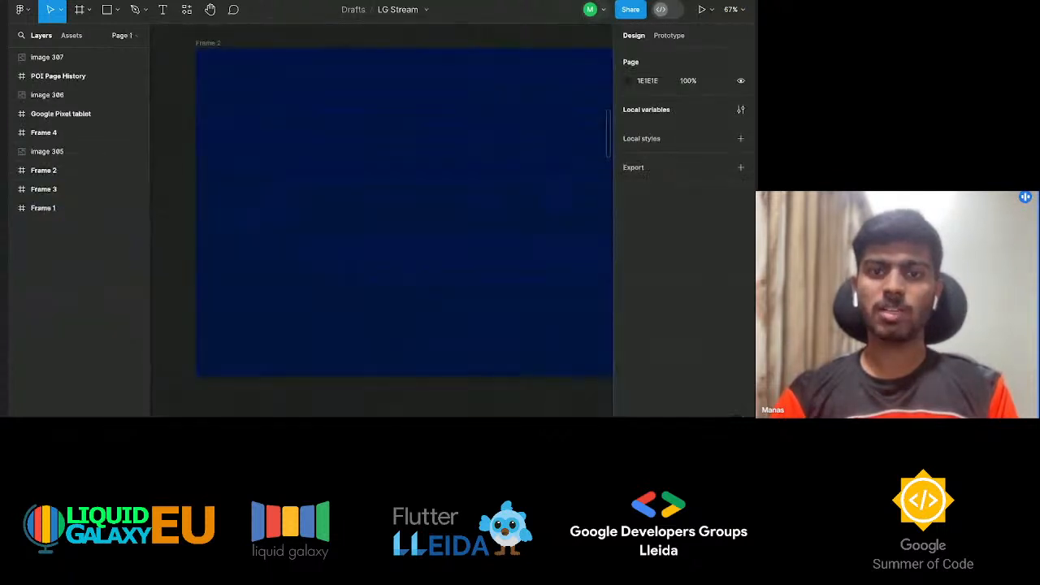
scroll(368, 169, "down", 2)
left_click(365, 169)
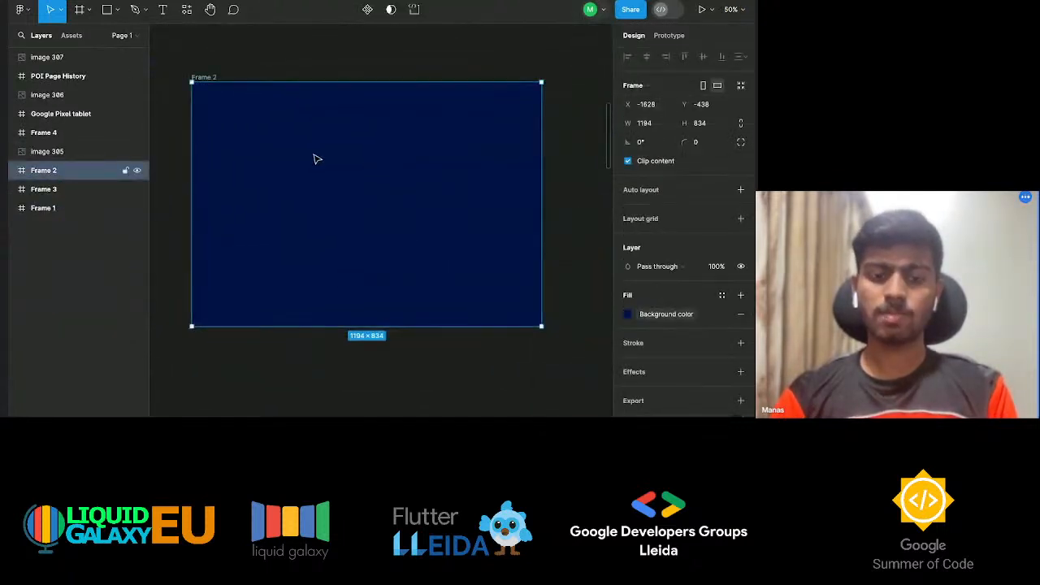
key("ctrl+v")
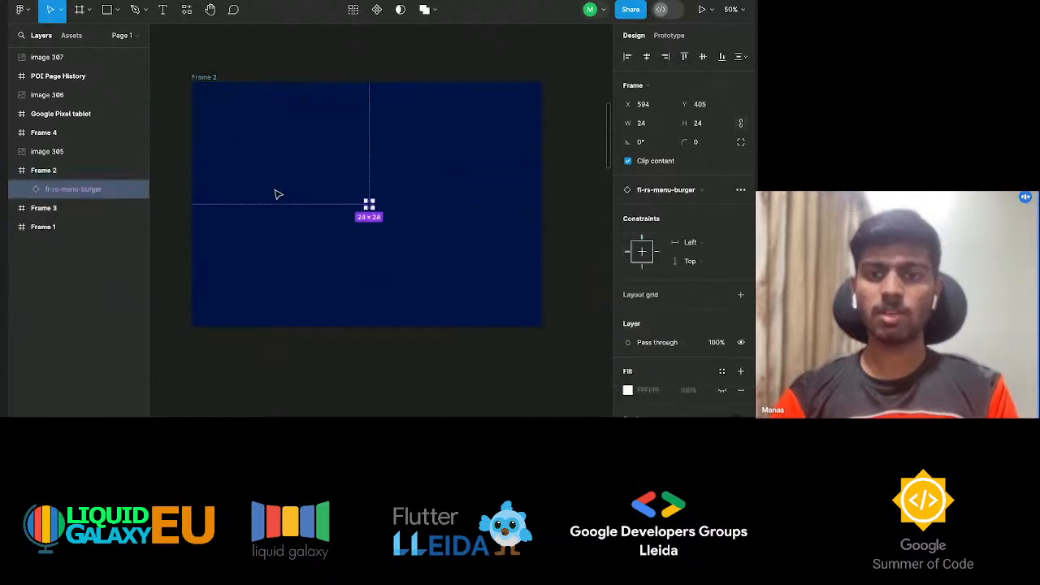
scroll(350, 202, "up", 5)
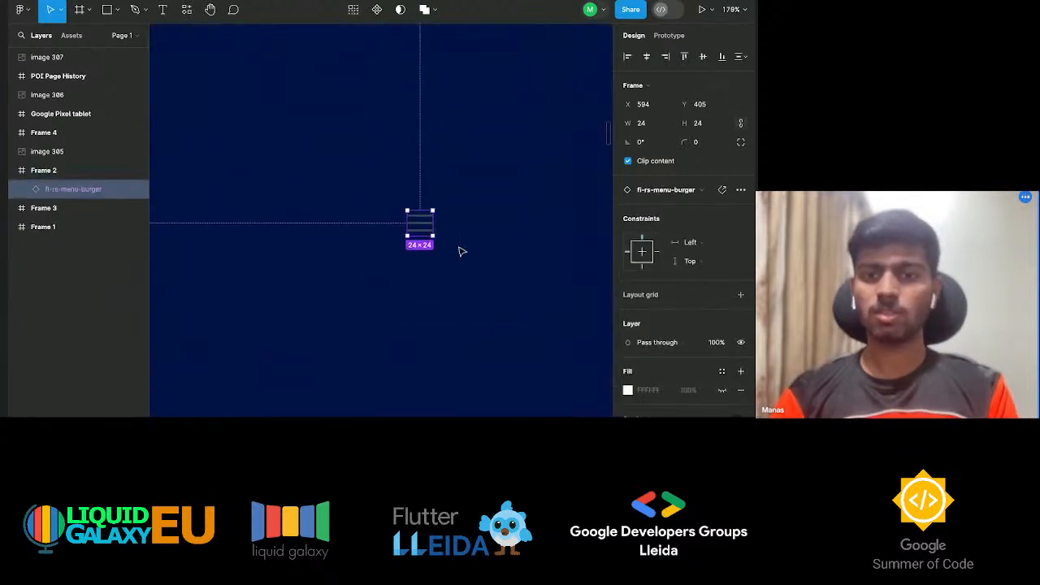
Recolour the burger menu icon's dark 374957 lines to white.
scroll(639, 390, "down", 2)
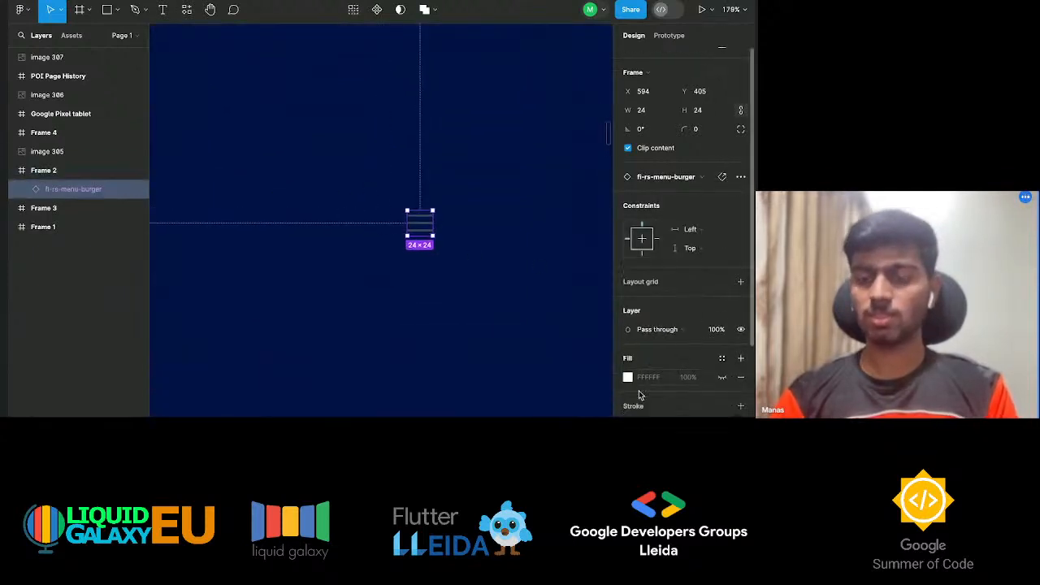
left_click(392, 240)
left_click(422, 224)
scroll(652, 341, "down", 3)
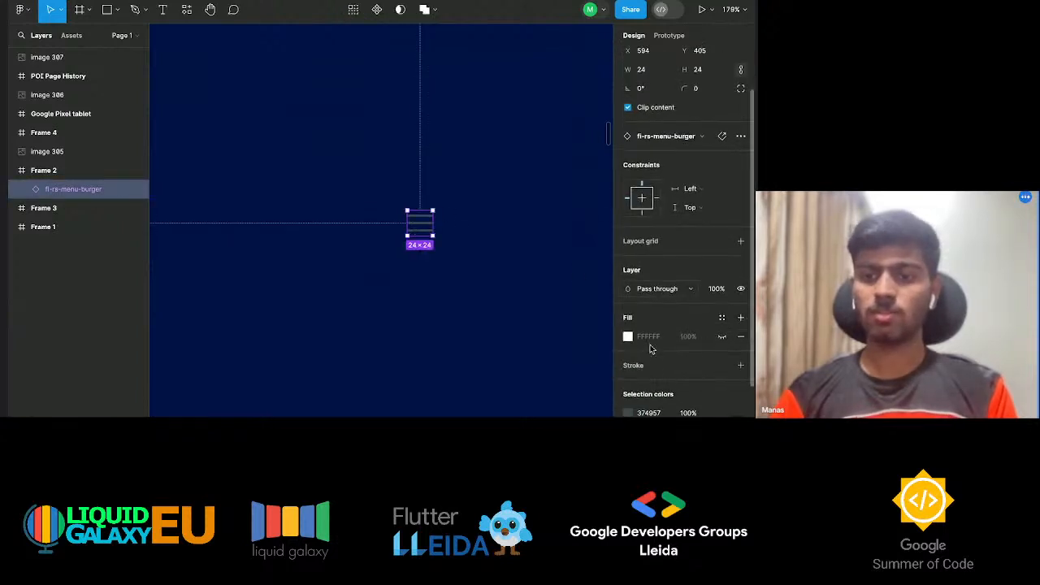
left_click(628, 359)
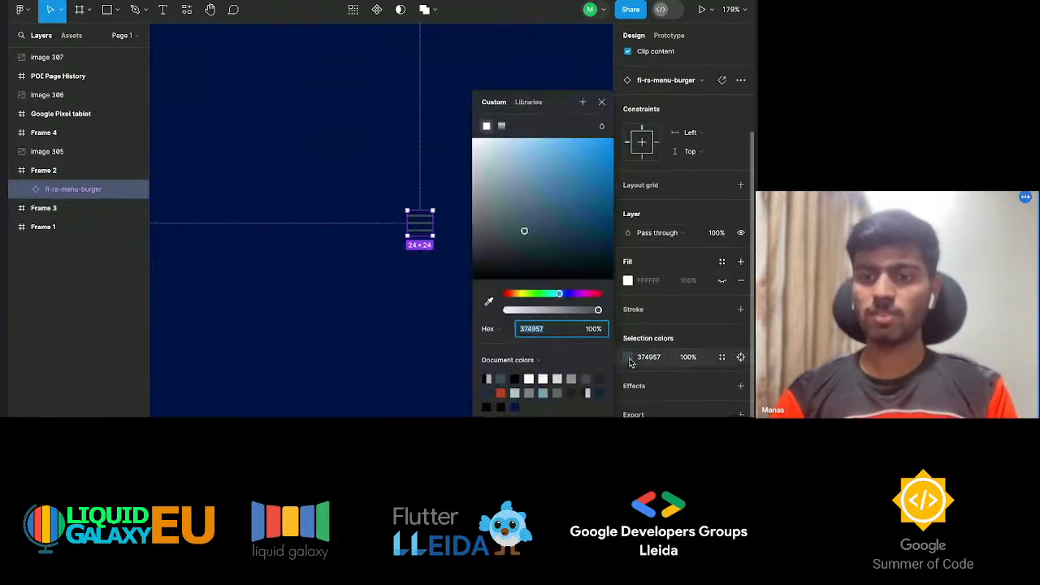
left_click_drag(522, 227, 456, 127)
left_click(310, 325)
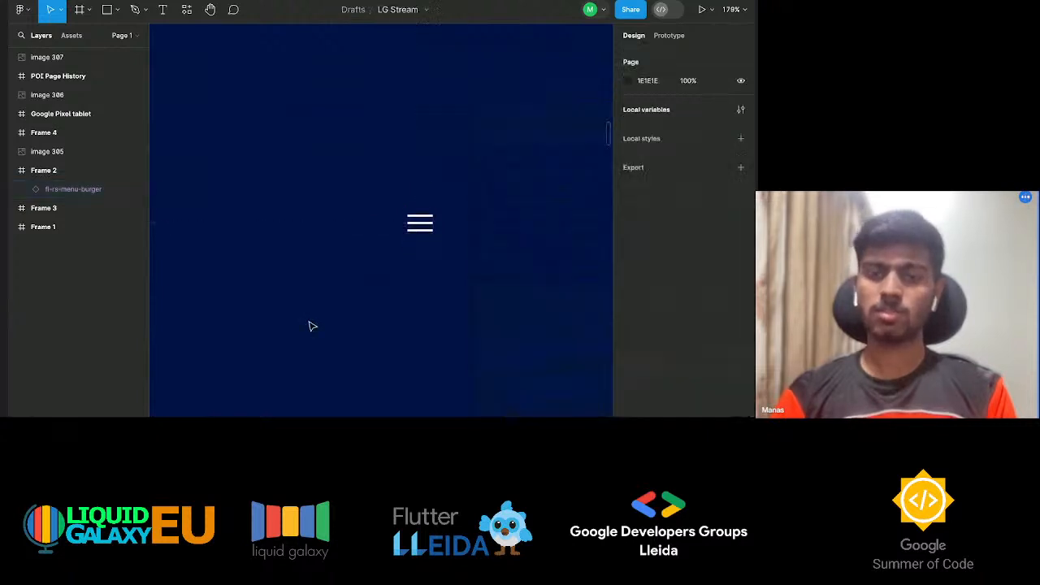
Move the burger menu icon to Frame 2's upper-right corner and enlarge it to a height of 50.
scroll(325, 312, "down", 10)
left_click_drag(351, 286, 506, 181)
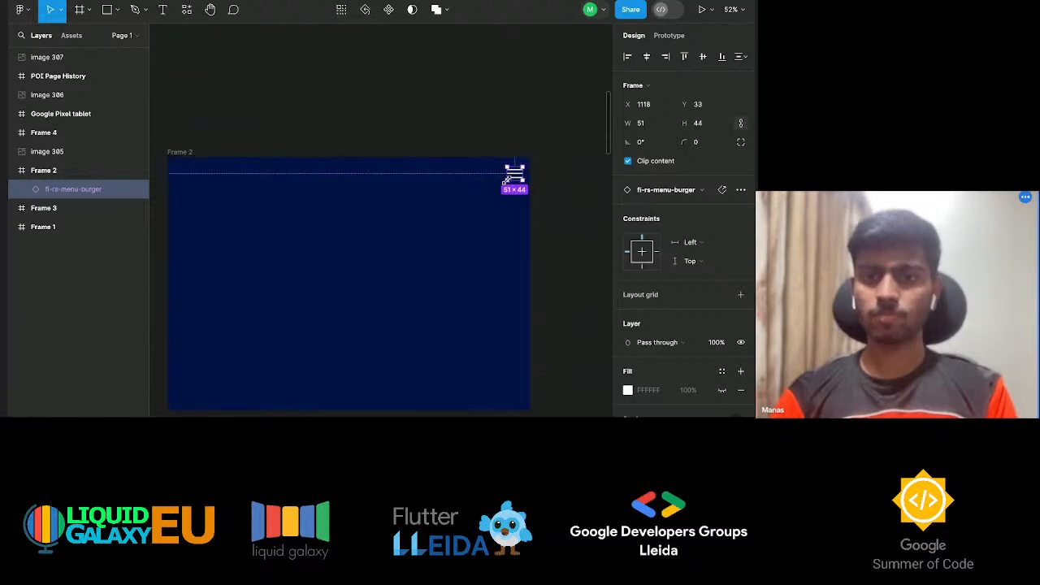
left_click(651, 125)
key("BackSpace")
type("0")
left_click(716, 124)
type("50")
key("Return")
Set the burger menu icon's width to 40 and then its height to 40, keeping its proportions locked.
left_click(655, 123)
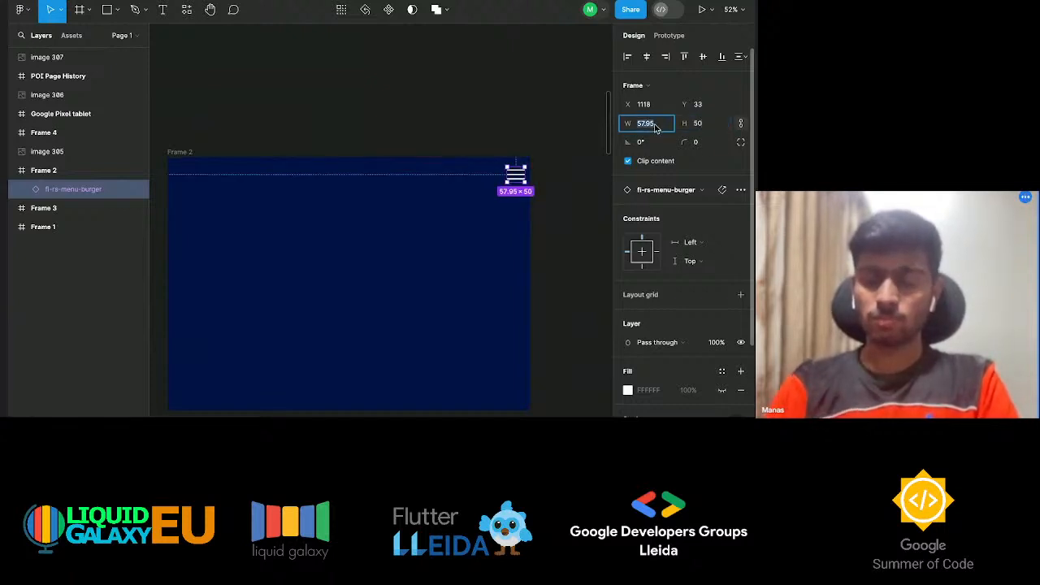
type("40")
left_click(709, 126)
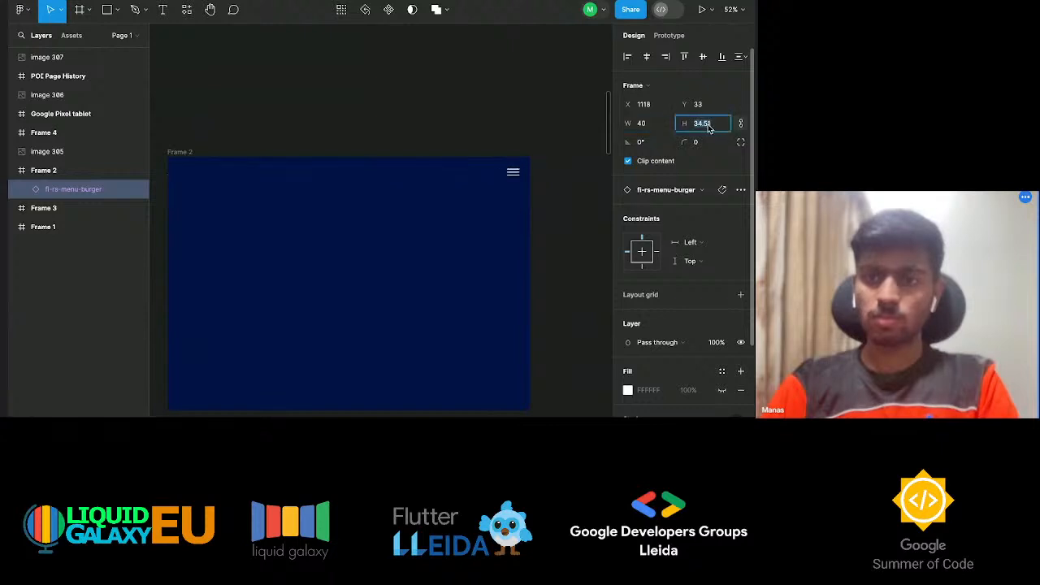
type("40")
key("Return")
left_click(574, 232)
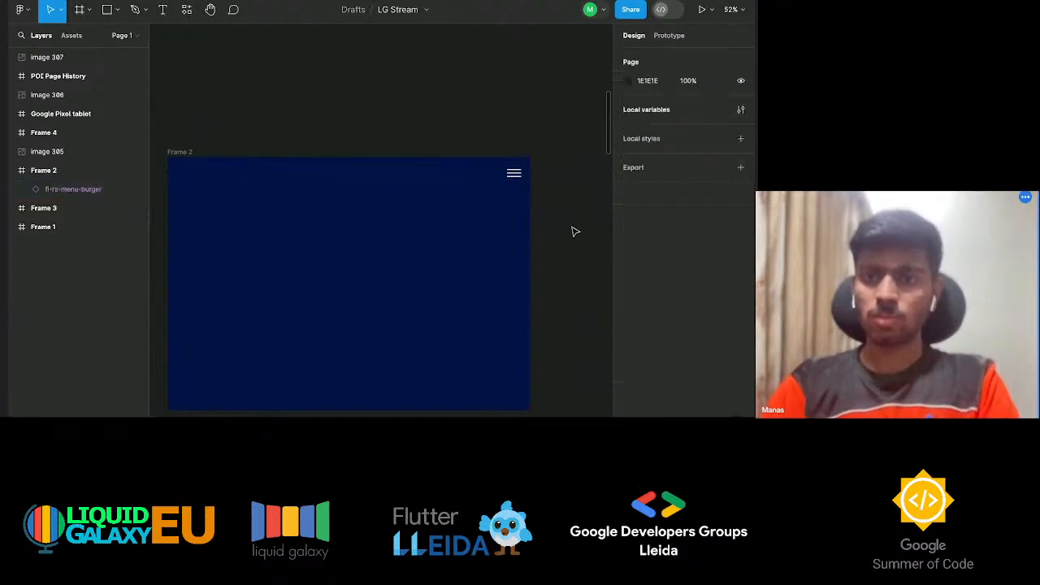
scroll(480, 207, "down", 3)
left_click(510, 179)
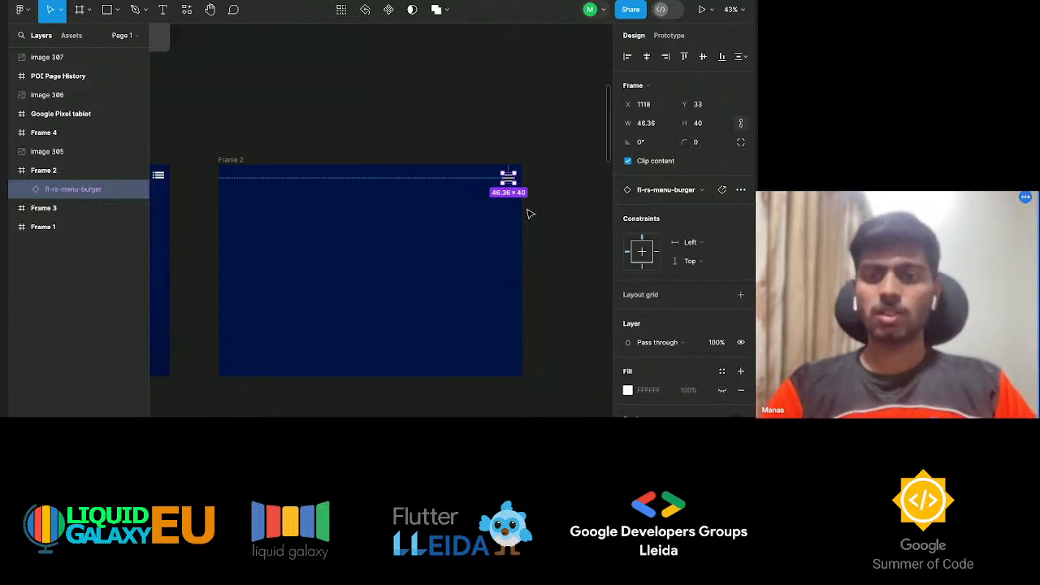
left_click(444, 213)
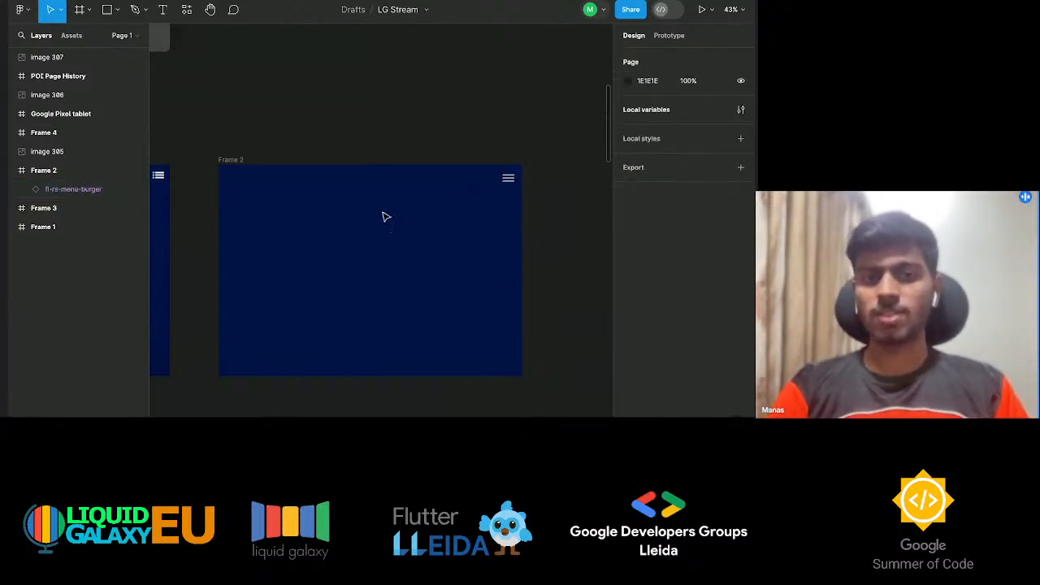
Compare Frame 2 with the reference home screen and locate the Liquid Galaxy logo among the images in Frame 1.
scroll(382, 217, "left", 3)
scroll(382, 217, "down", 1)
scroll(382, 217, "left", 4)
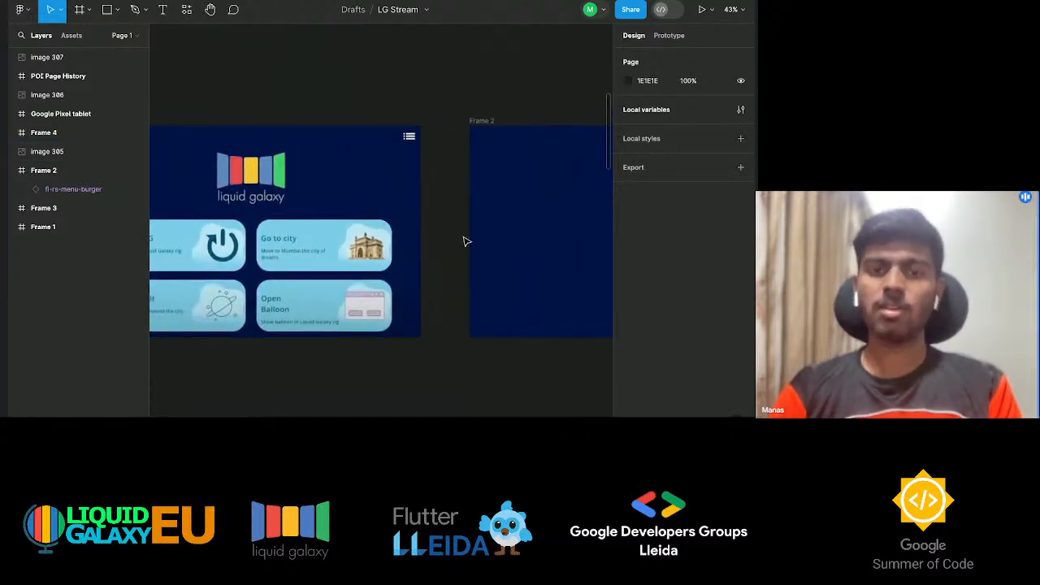
scroll(465, 241, "right", 2)
scroll(466, 241, "up", 1)
scroll(465, 241, "right", 12)
scroll(466, 241, "down", 1)
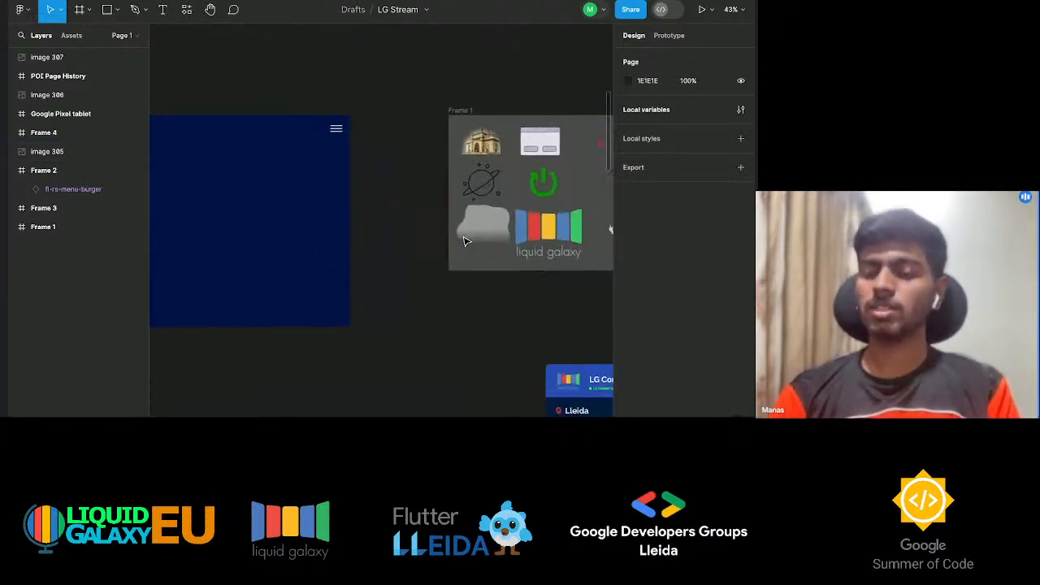
left_click(443, 234)
scroll(339, 234, "up", 3)
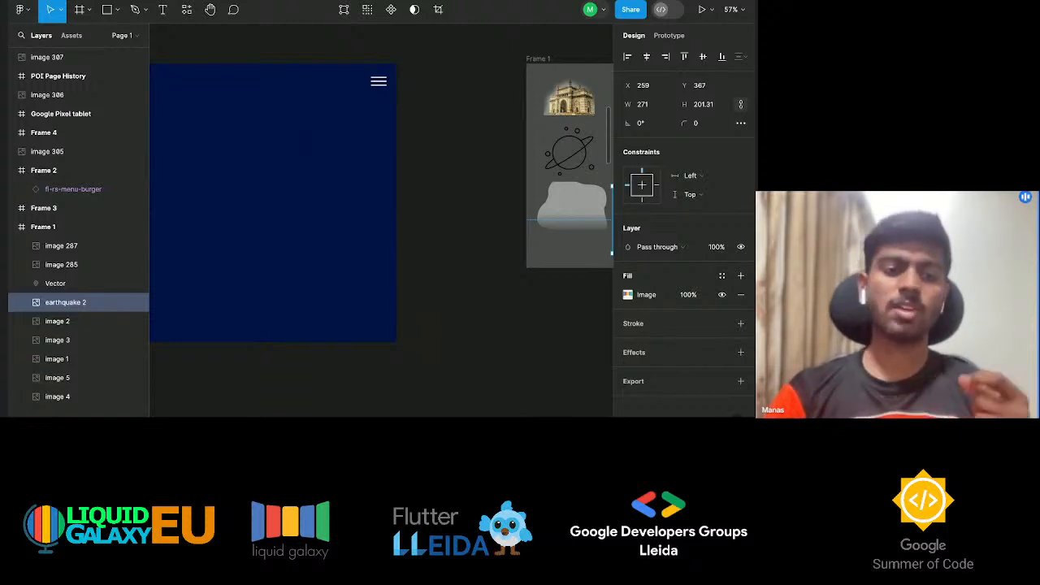
scroll(382, 225, "down", 2)
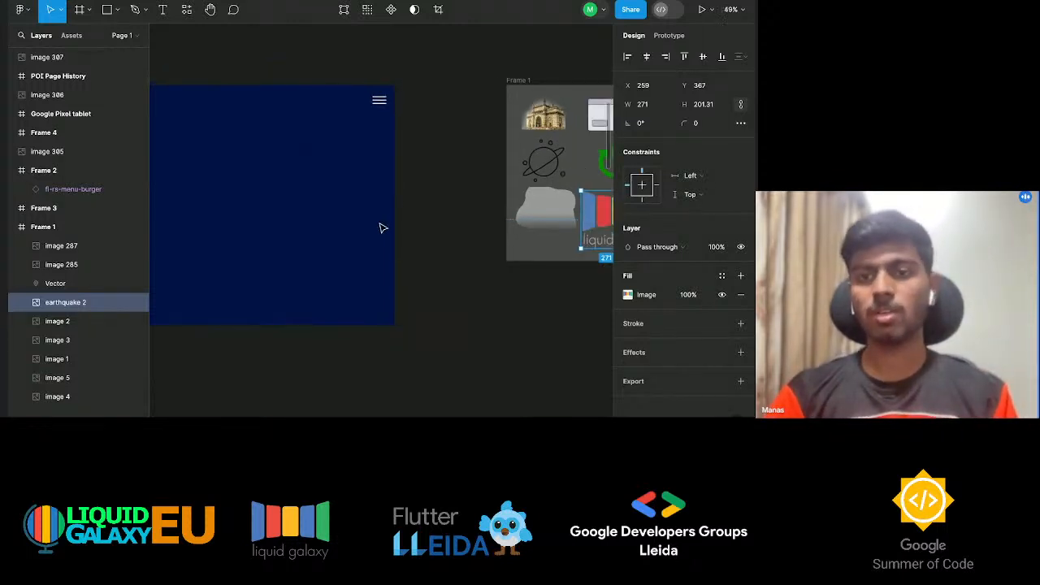
Rename Frame 1, which holds the image assets, as Components.
left_click(508, 79)
type("Compl")
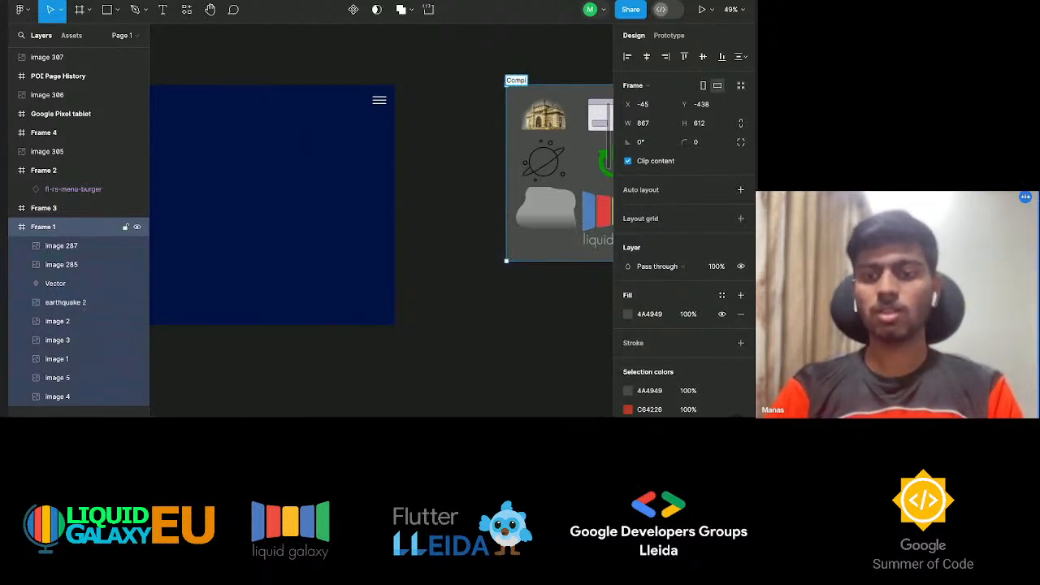
key("Return")
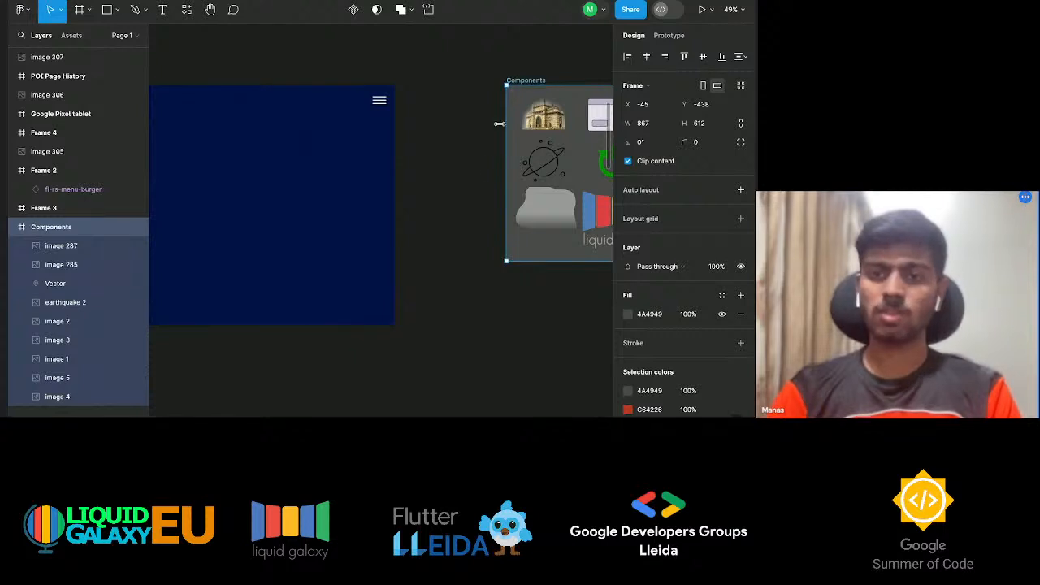
left_click(495, 174)
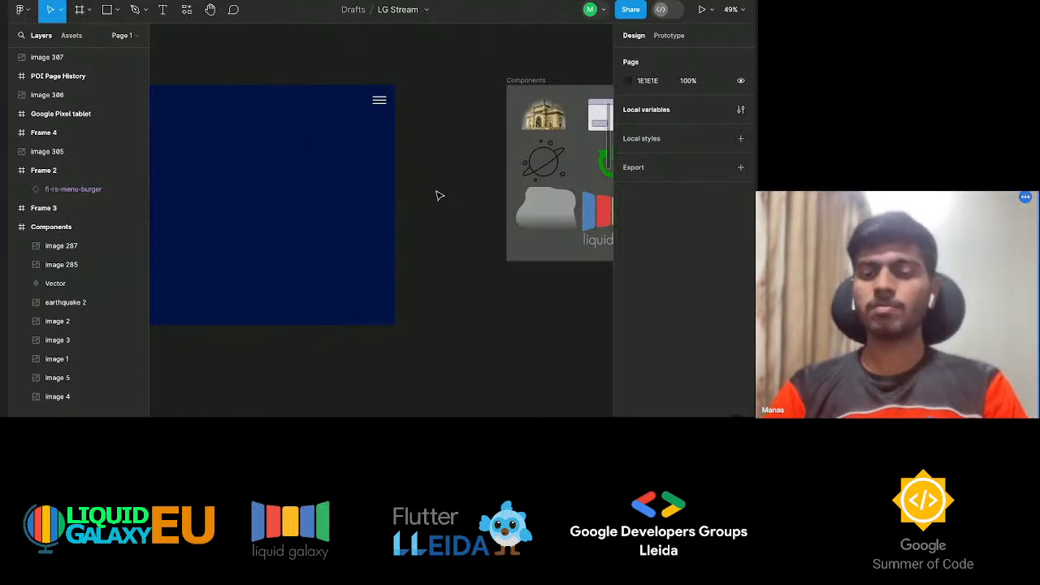
Copy the Liquid Galaxy logo from the Components frame into Frame 2.
scroll(436, 195, "right", 2)
left_click(579, 212)
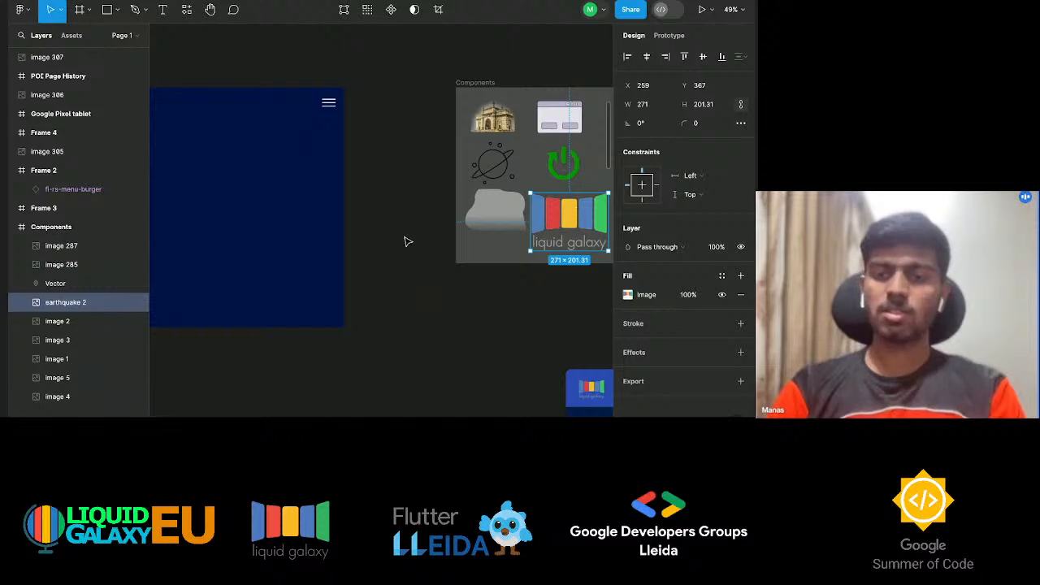
scroll(390, 242, "left", 7)
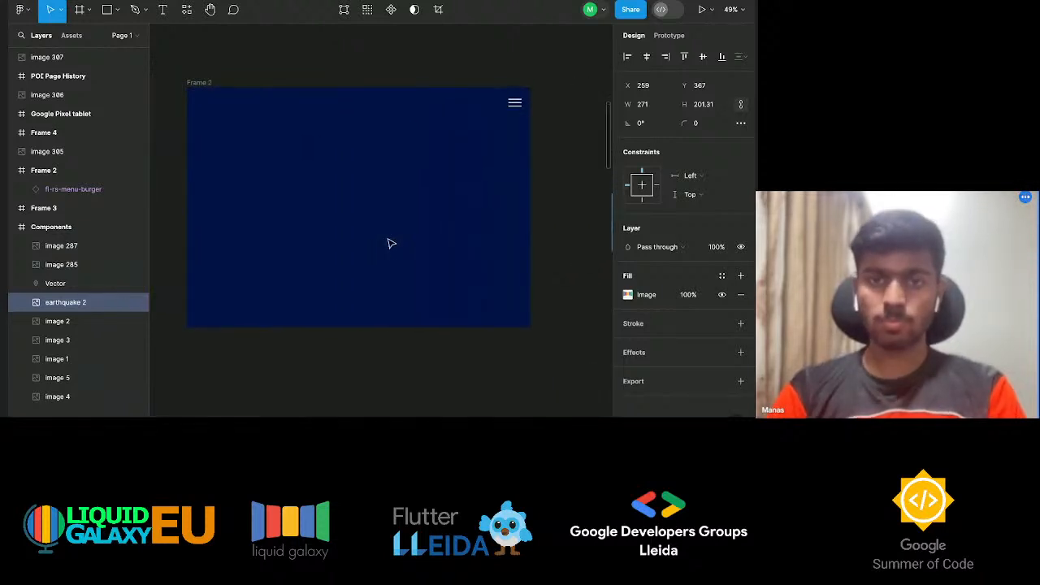
scroll(434, 232, "right", 7)
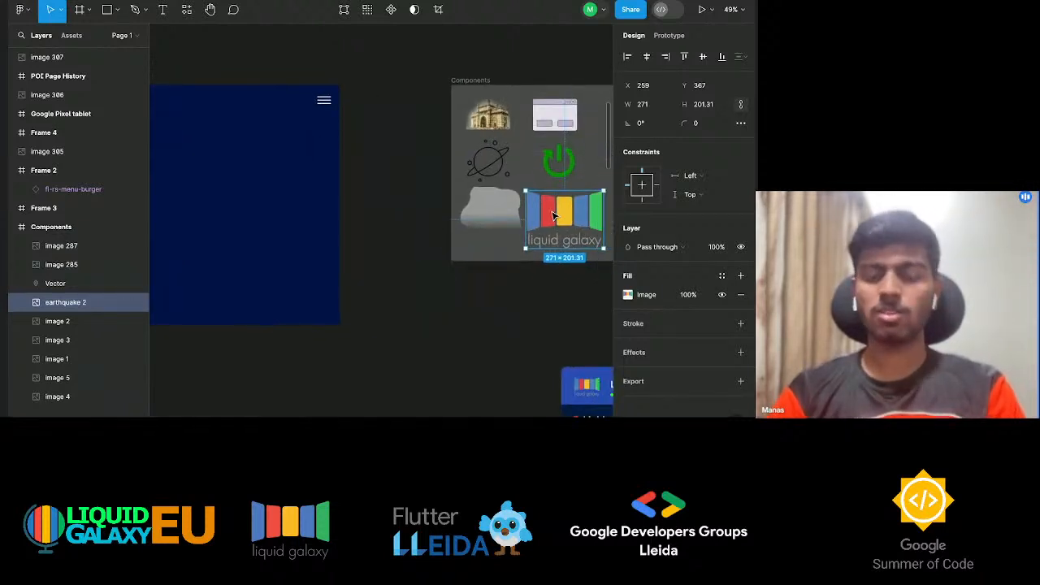
scroll(416, 231, "left", 12)
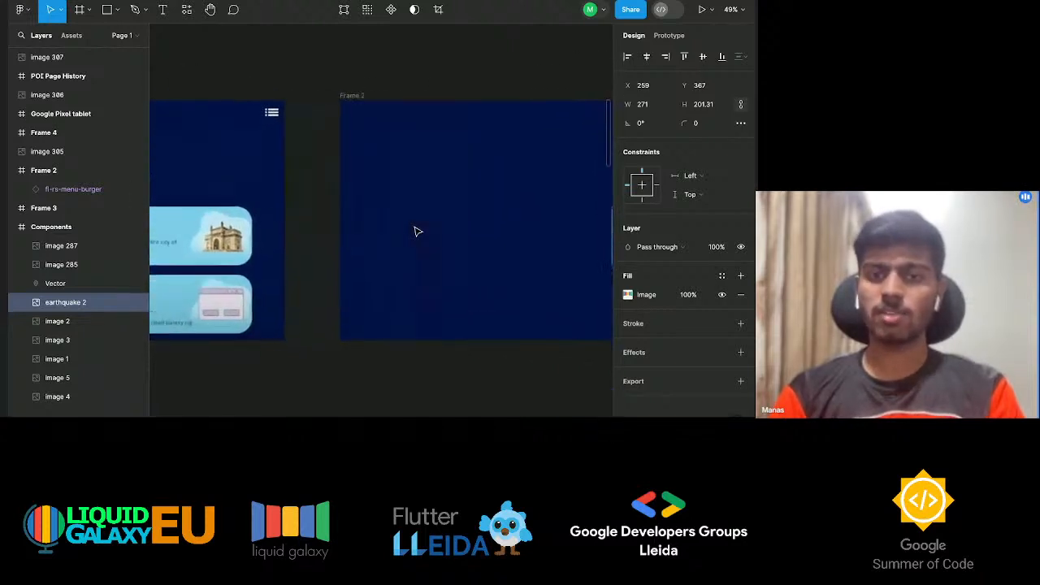
left_click(350, 95)
scroll(355, 98, "right", 5)
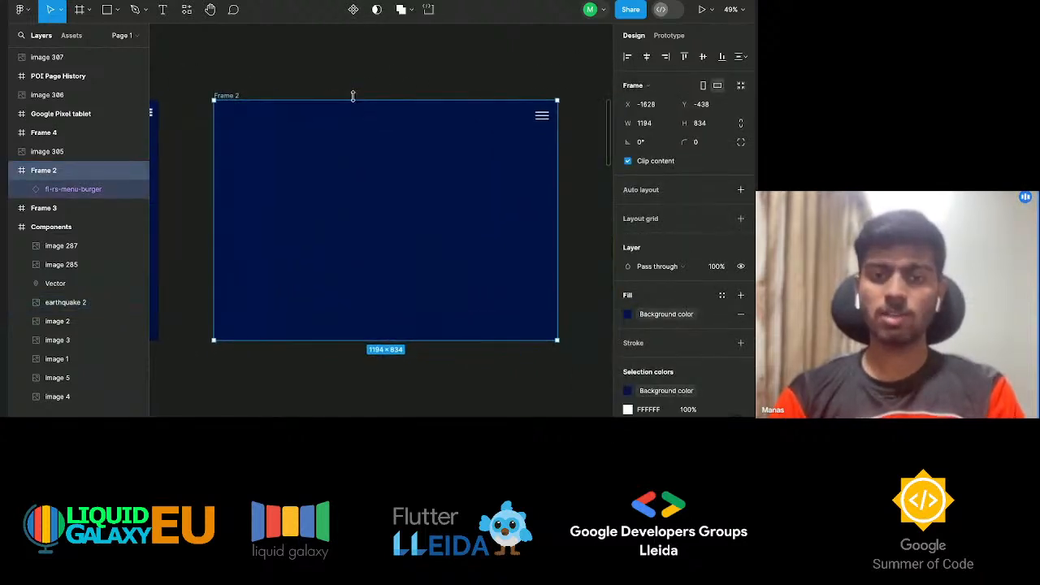
key("ctrl+v")
Position the Liquid Galaxy logo horizontally centred in Frame 2, about 100 px below its upper edge.
left_click_drag(332, 245, 391, 192)
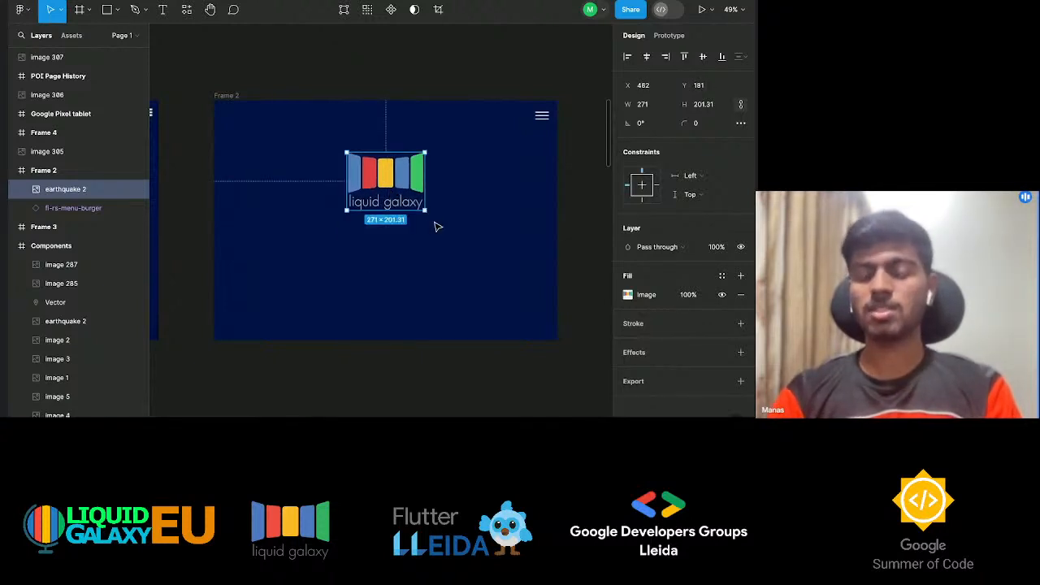
left_click_drag(385, 189, 388, 164)
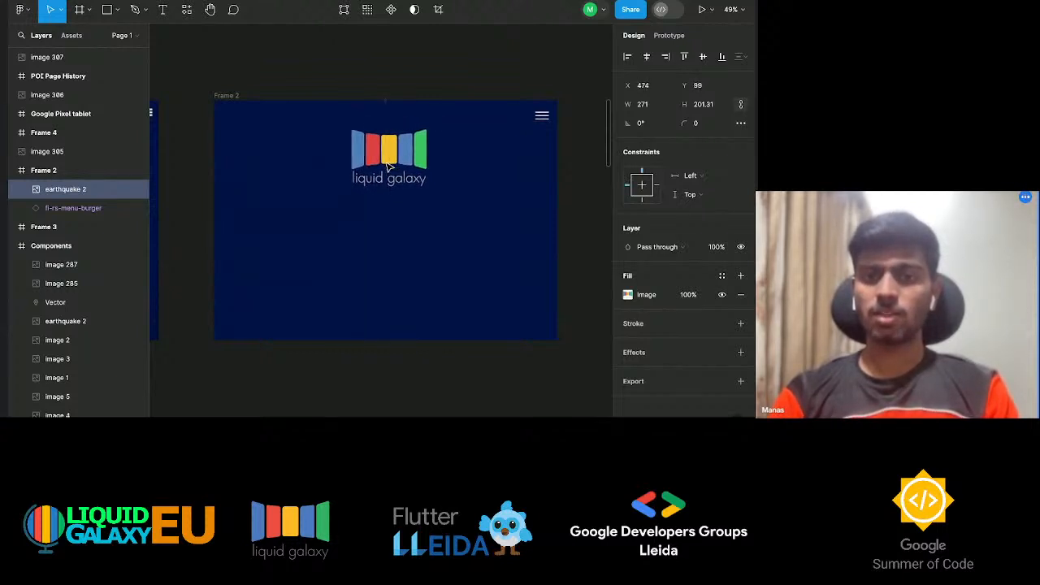
left_click_drag(386, 165, 388, 166)
left_click(447, 220)
left_click(391, 167)
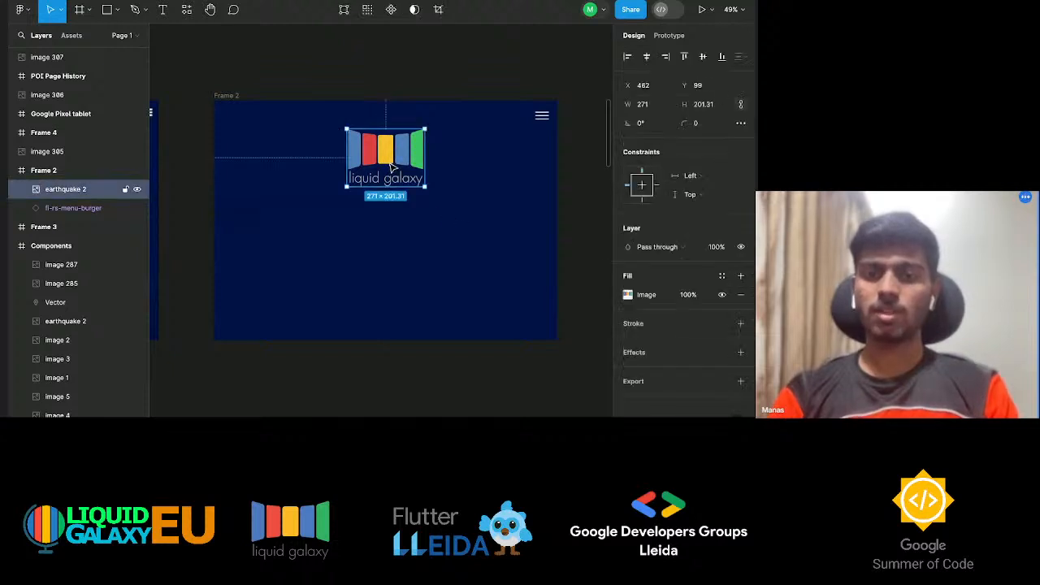
mouse_move(387, 170)
left_mouse_down()
mouse_move(391, 230)
mouse_move(388, 195)
mouse_move(378, 254)
mouse_move(351, 240)
mouse_move(392, 169)
left_mouse_up()
left_click(460, 233)
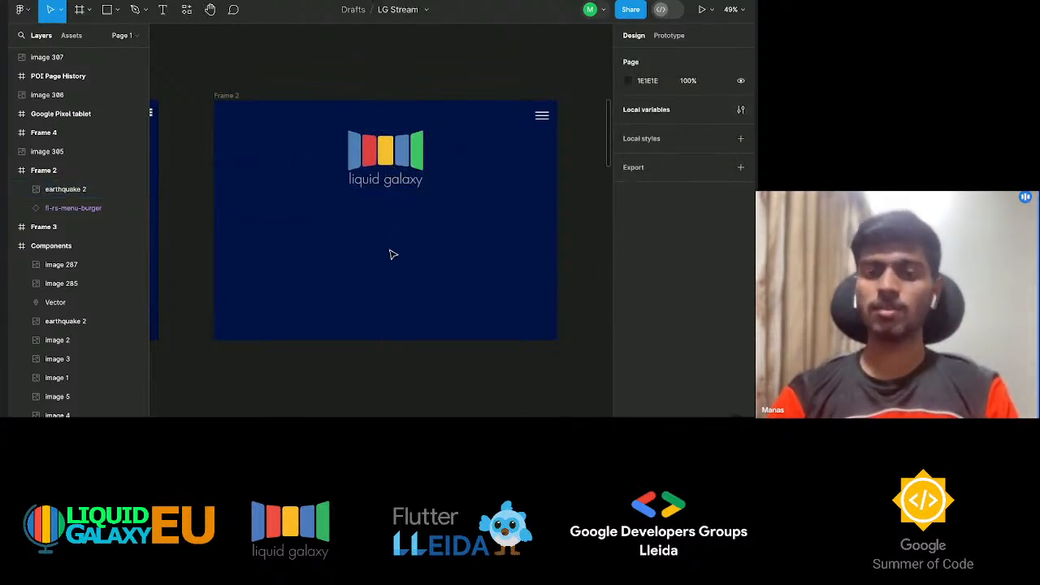
Examine the layout of the four cards in the reference home screen against the space below Frame 2's logo.
scroll(393, 254, "left", 1)
scroll(393, 254, "down", 1)
scroll(393, 254, "right", 1)
scroll(393, 254, "down", 1)
scroll(389, 255, "left", 5)
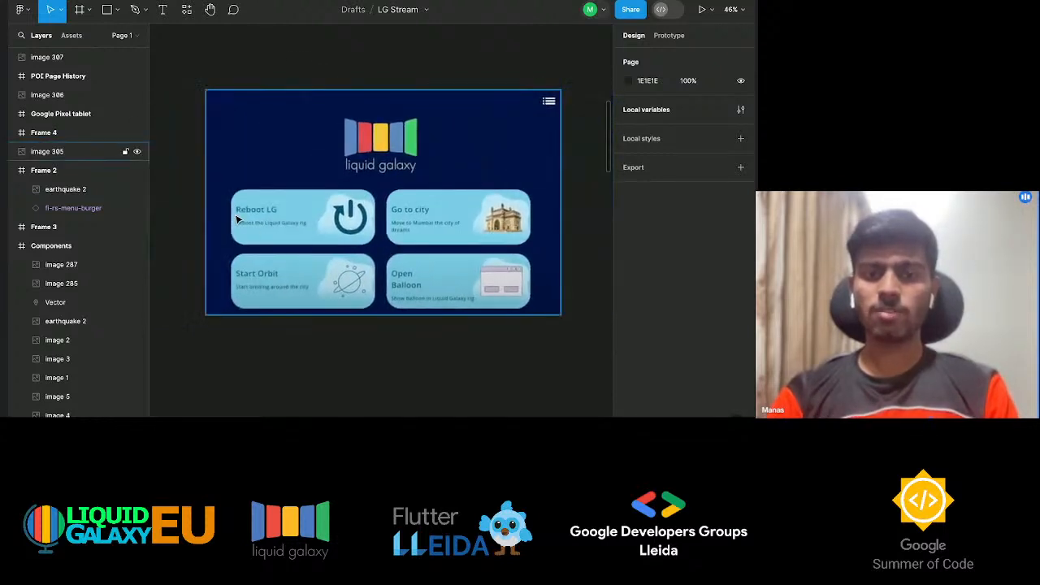
scroll(309, 211, "up", 3)
scroll(308, 211, "down", 3)
scroll(309, 211, "right", 2)
scroll(309, 211, "right", 5)
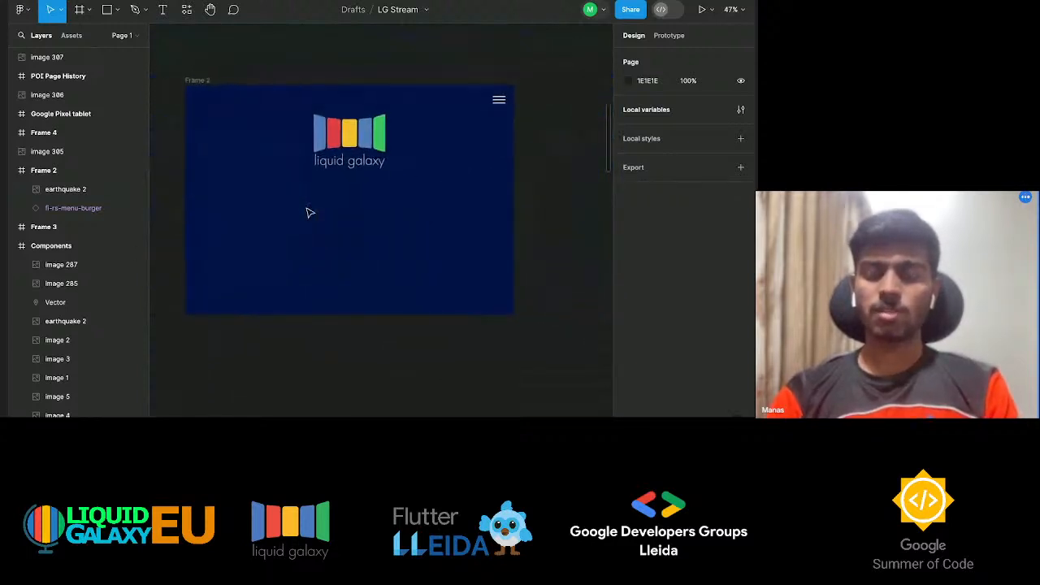
scroll(309, 213, "up", 2)
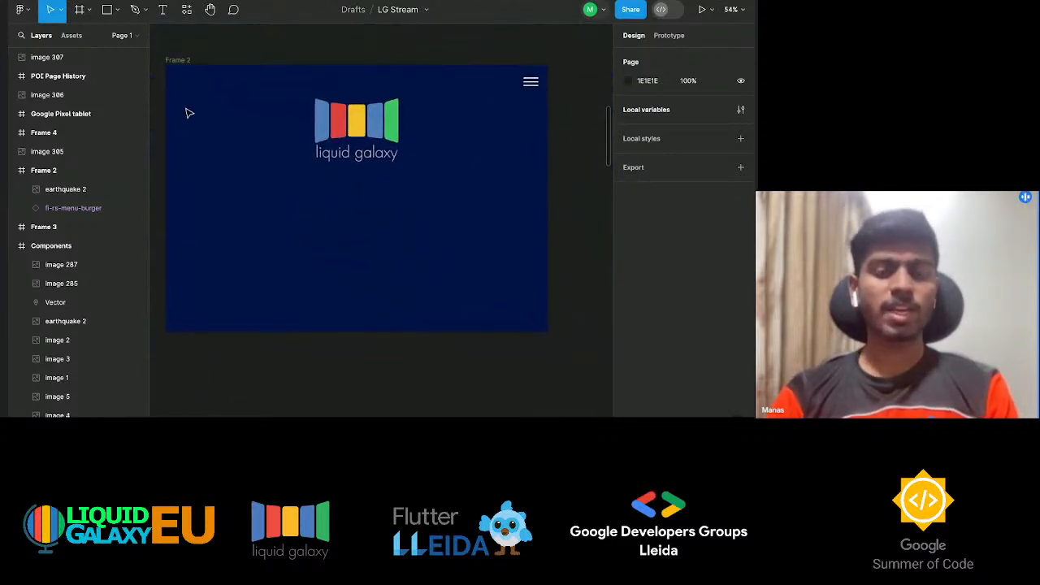
Draw a rectangle about 442 × 157 px in Frame 2, below and to the left of the logo.
left_click(90, 15)
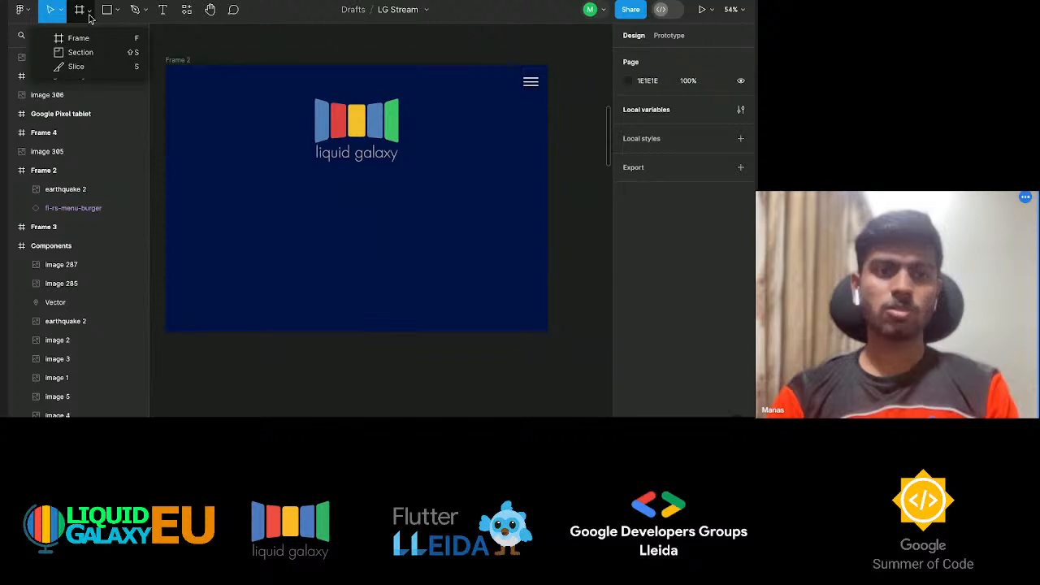
left_click(118, 12)
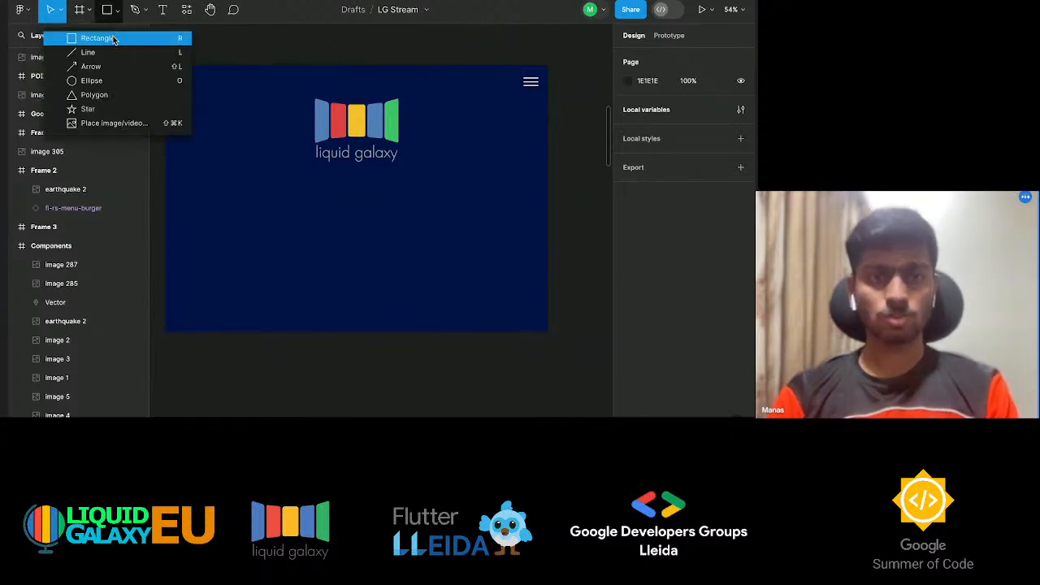
left_click(114, 39)
left_click_drag(200, 193, 340, 243)
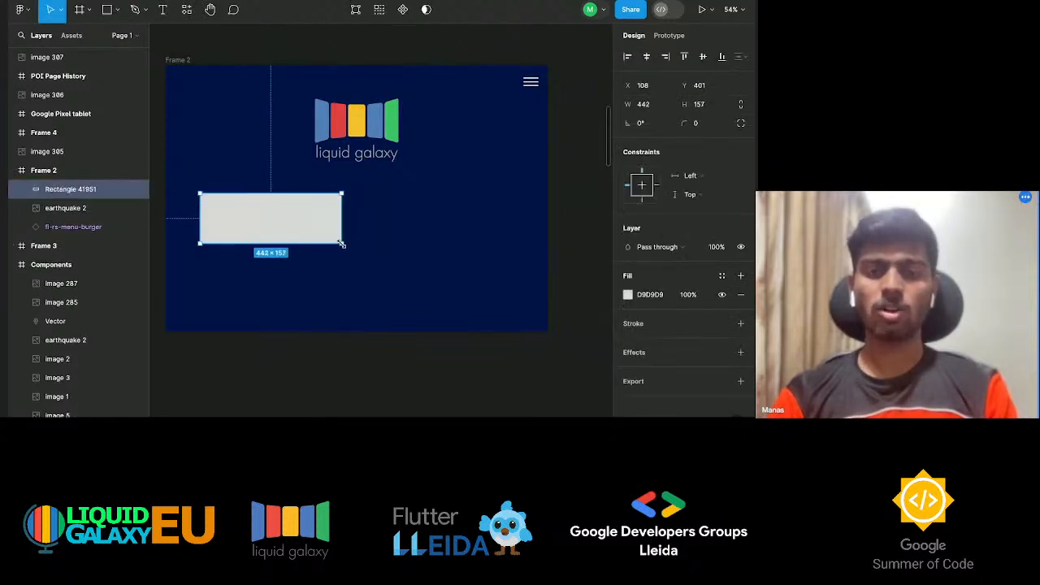
key("r")
left_click_drag(207, 264, 340, 320)
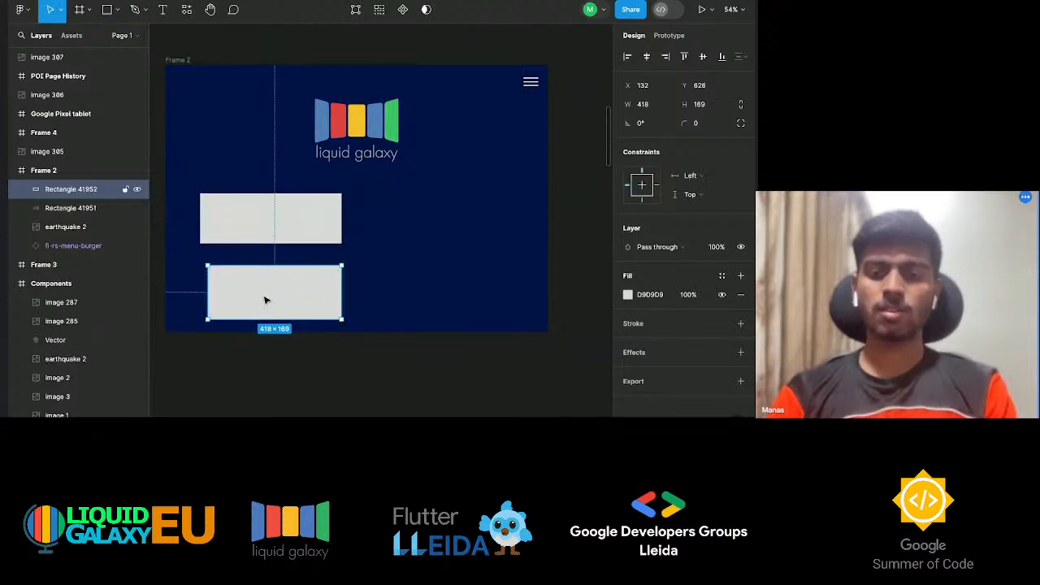
key("Delete")
Widen the rectangle below the logo to about 524 px and move it to about X 73, Y 399.
scroll(228, 259, "up", 5)
scroll(228, 258, "left", 3)
scroll(228, 258, "down", 1)
left_click(353, 275)
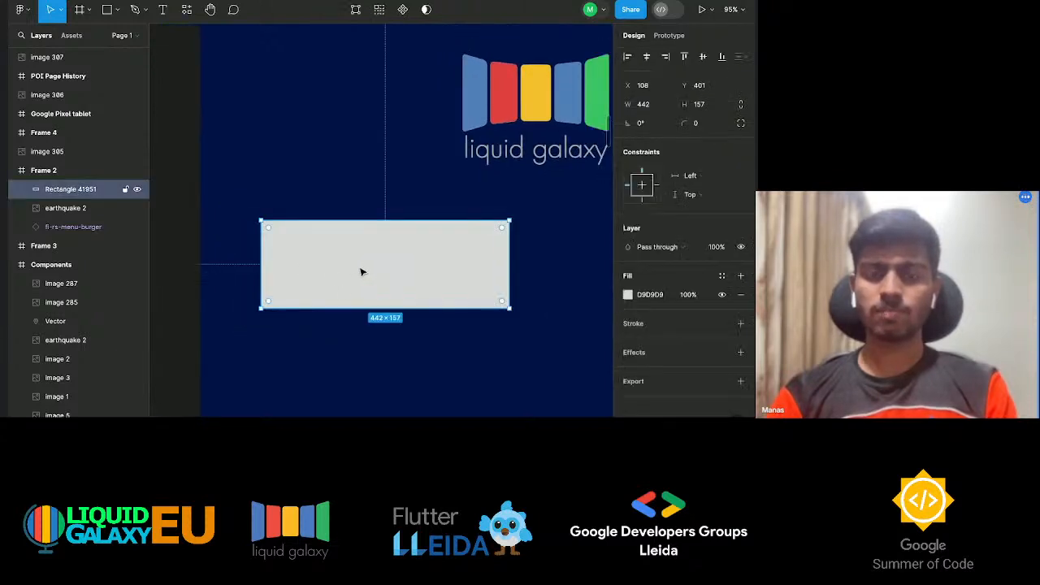
key("shift+Left")
key("shift+Left")
scroll(355, 272, "down", 3)
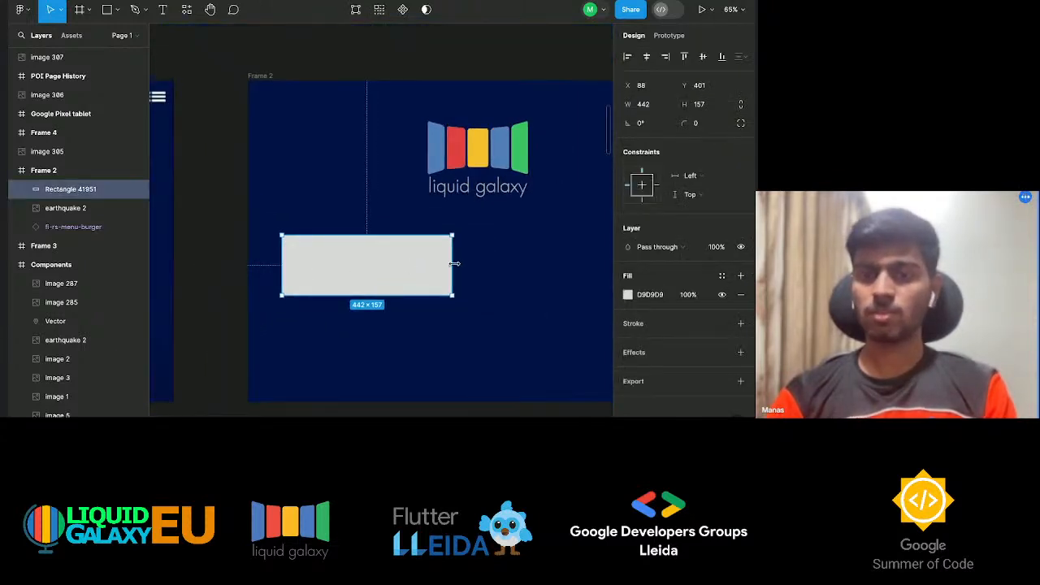
left_click_drag(453, 263, 485, 263)
left_click_drag(404, 287, 395, 283)
Enlarge the rectangle to about 534 px wide and 204 px high, keeping its upper left corner in place.
scroll(382, 280, "down", 3)
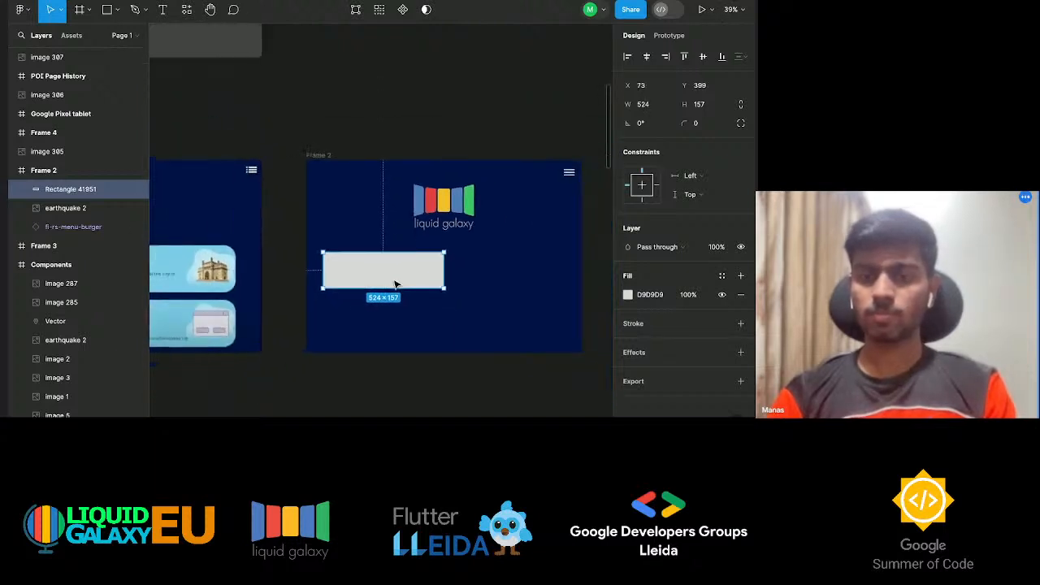
scroll(368, 276, "up", 3)
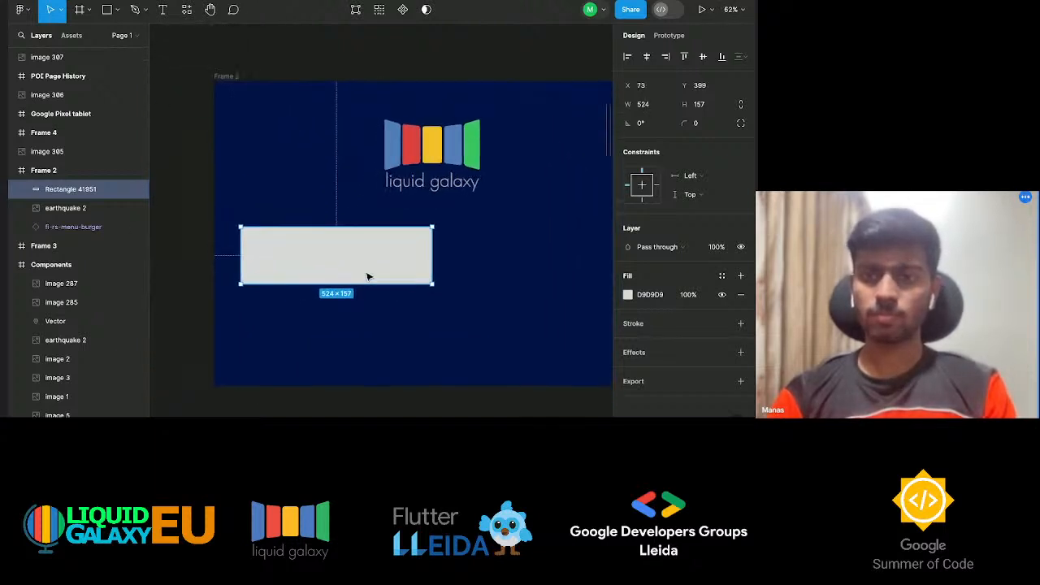
left_click_drag(362, 288, 386, 301)
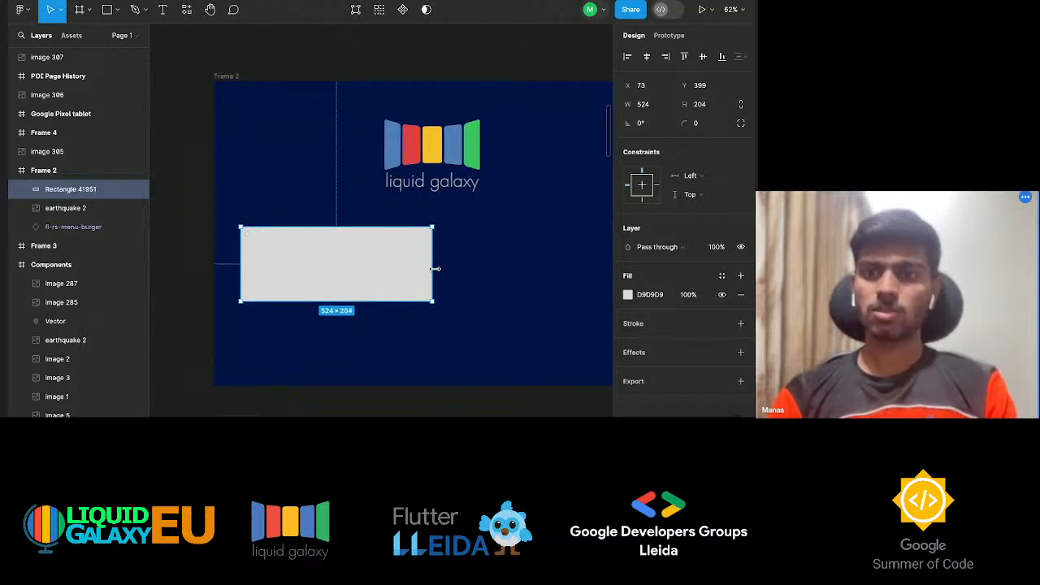
left_click_drag(437, 268, 441, 268)
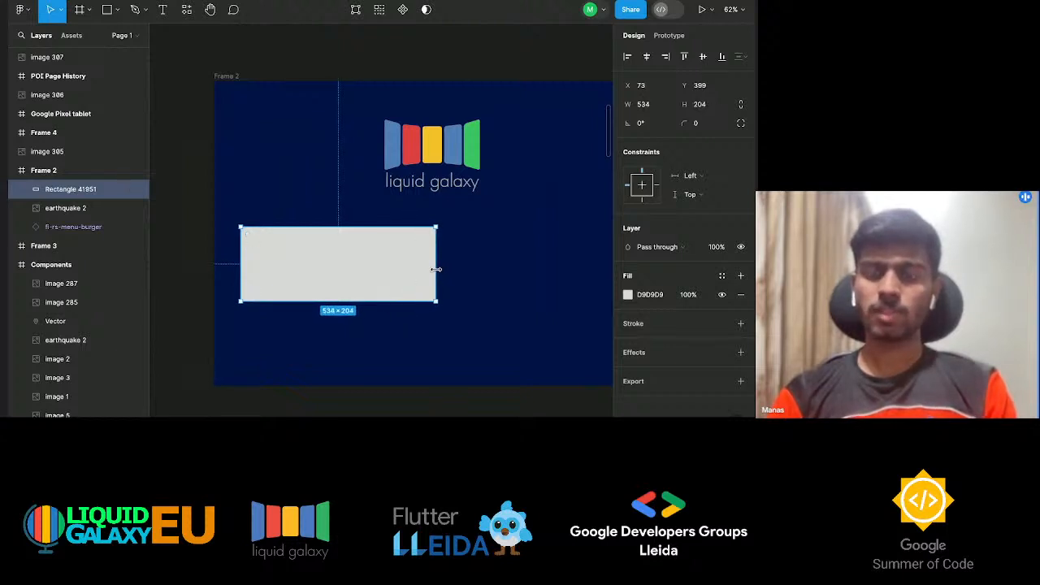
scroll(342, 293, "right", 2)
left_click(314, 320)
scroll(313, 320, "left", 3)
scroll(315, 321, "right", 2)
Duplicate the card rectangle and place the copy level to its right, about 41 px away.
left_click(300, 255)
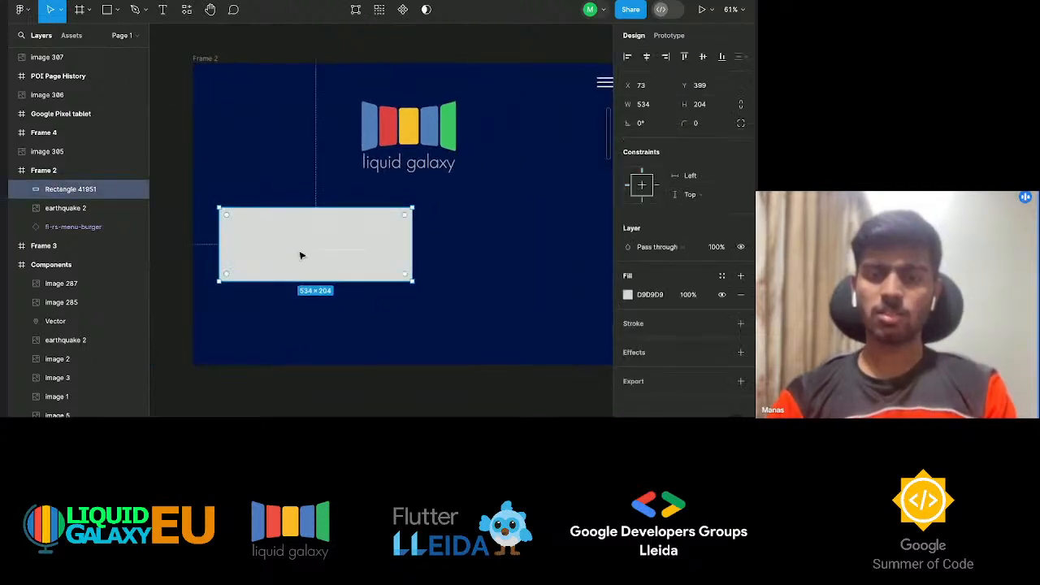
key("ctrl+d")
left_click_drag(300, 255, 509, 253)
left_click(357, 339)
left_click(353, 248)
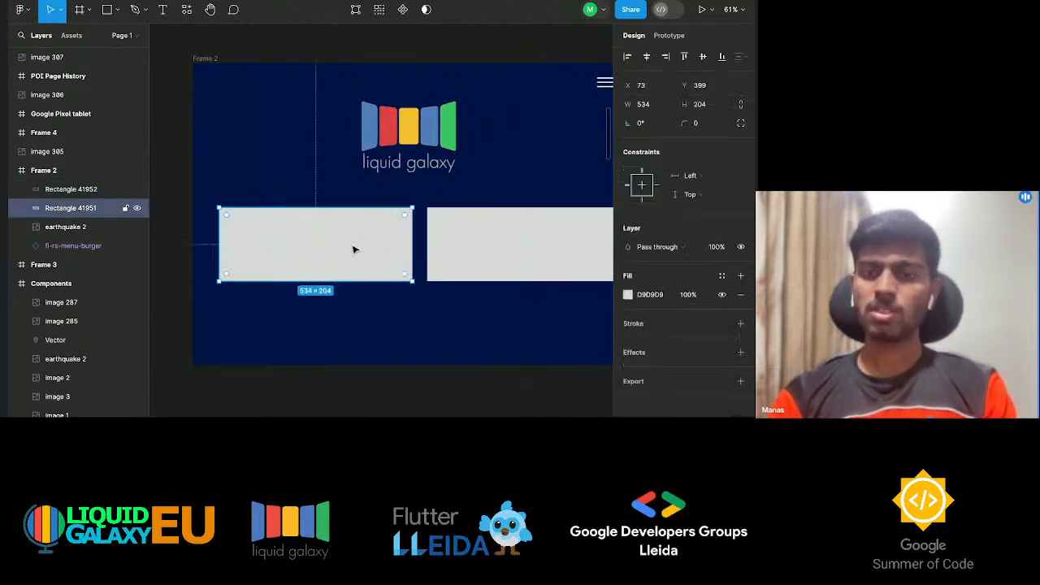
Examine how the two card rectangles together fit the width of Frame 2.
left_click(508, 249, "shift")
scroll(479, 306, "down", 2)
scroll(479, 305, "right", 2)
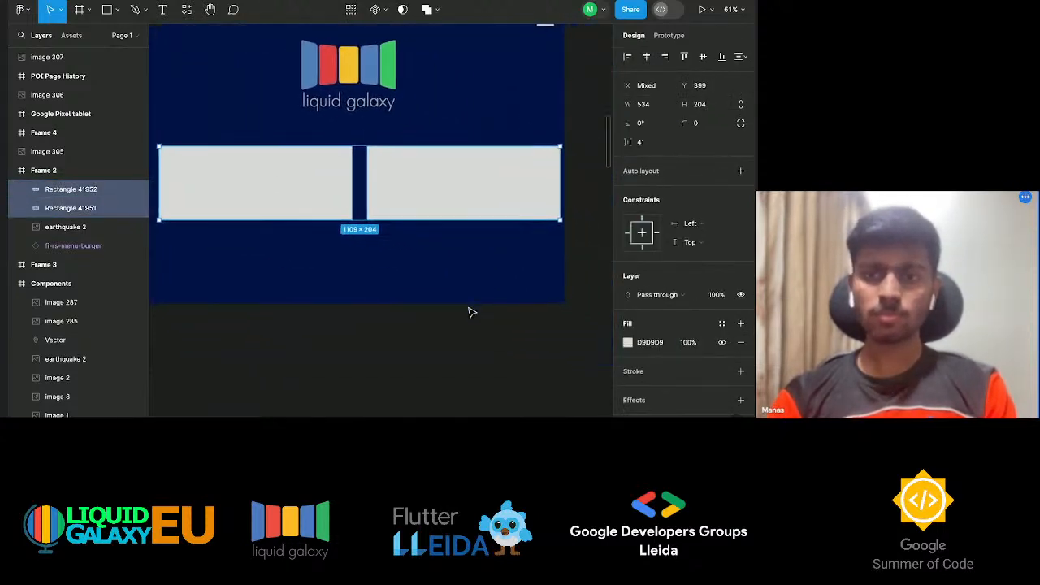
left_click(364, 291)
scroll(364, 291, "left", 2)
scroll(364, 291, "up", 1)
left_click(378, 195)
left_click(498, 268)
Fill the left card with the light blue (75C6EC) sampled from a card in the reference home screen.
left_click(412, 224)
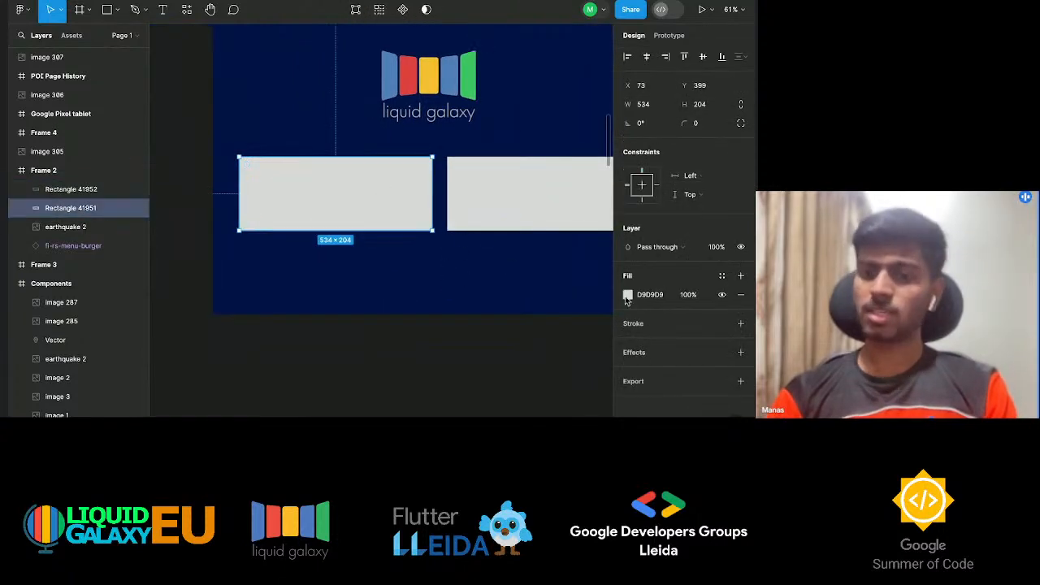
scroll(439, 318, "left", 4)
scroll(438, 318, "up", 1)
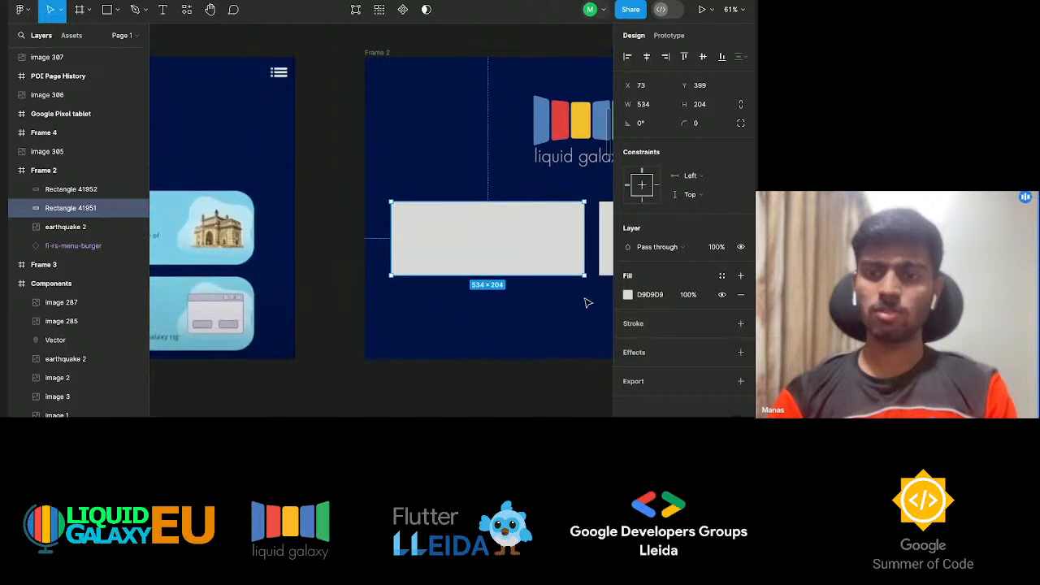
left_click(627, 294)
left_click(488, 301)
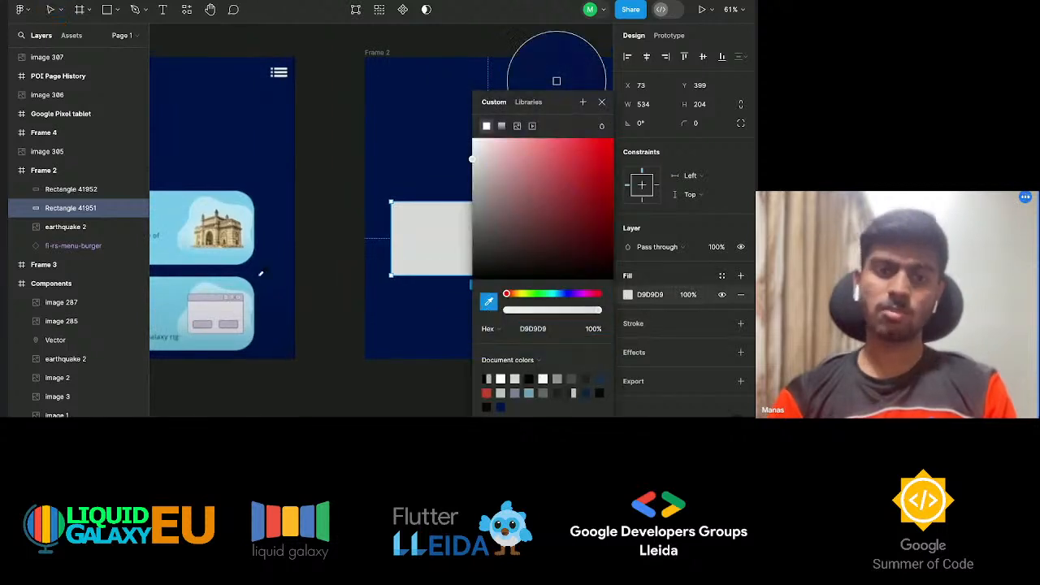
left_click(162, 209)
left_click(299, 282)
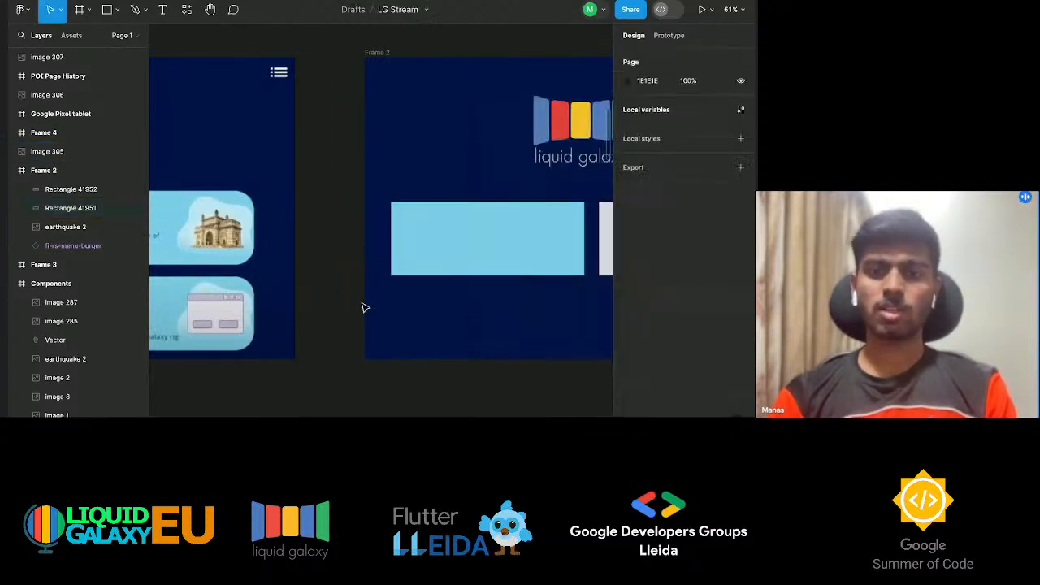
Create a colour variable named Button Color from the left card's light blue fill.
scroll(365, 306, "right", 4)
scroll(365, 307, "down", 1)
left_click(365, 239)
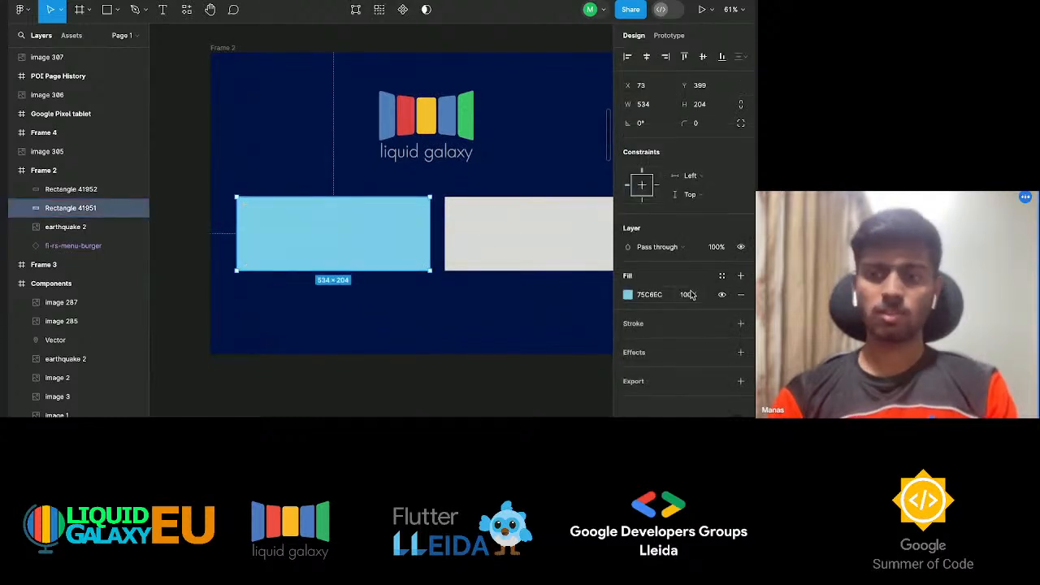
left_click(720, 278)
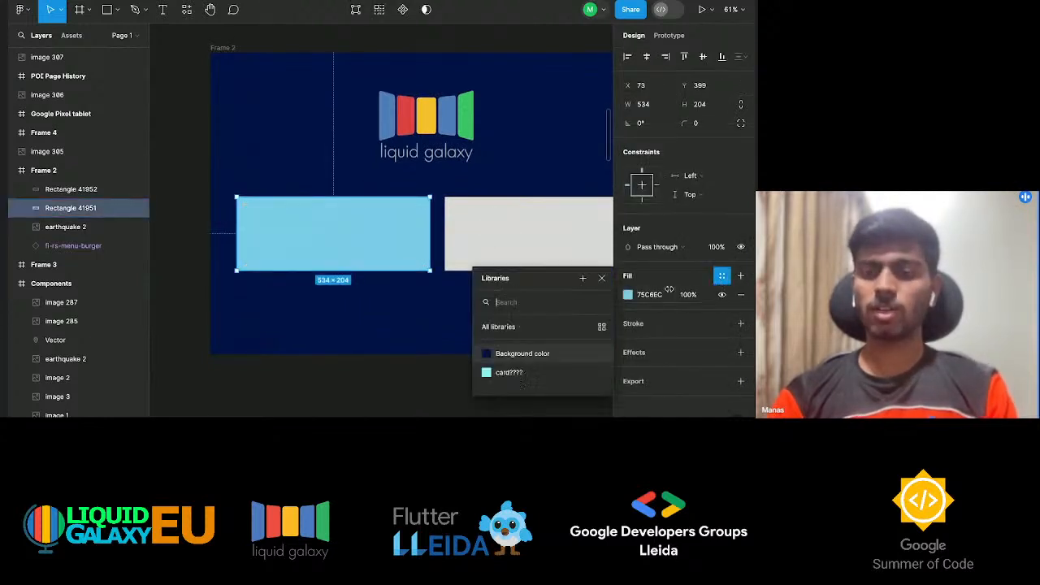
left_click(583, 279)
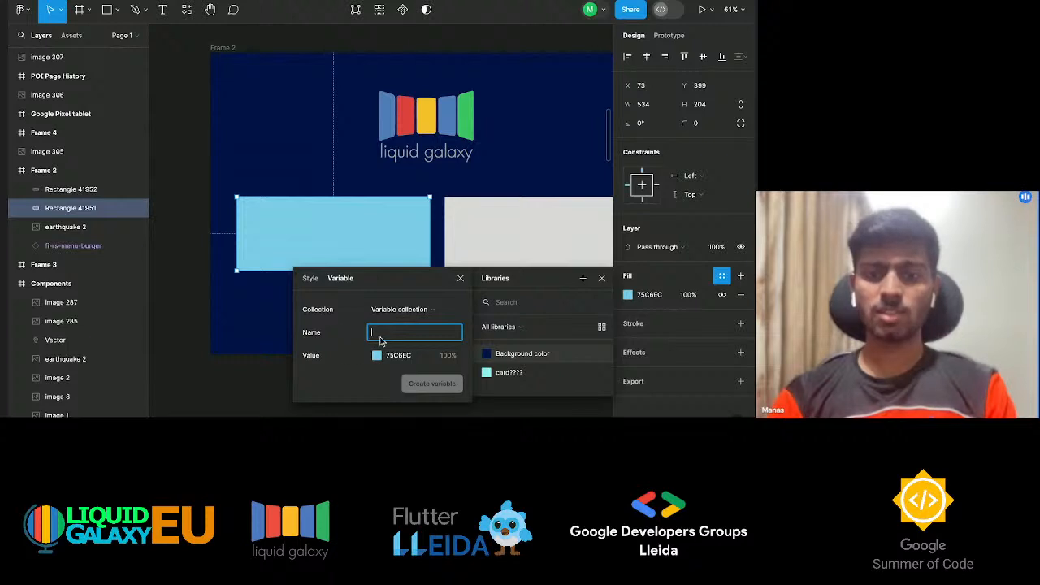
type("C")
key("BackSpace")
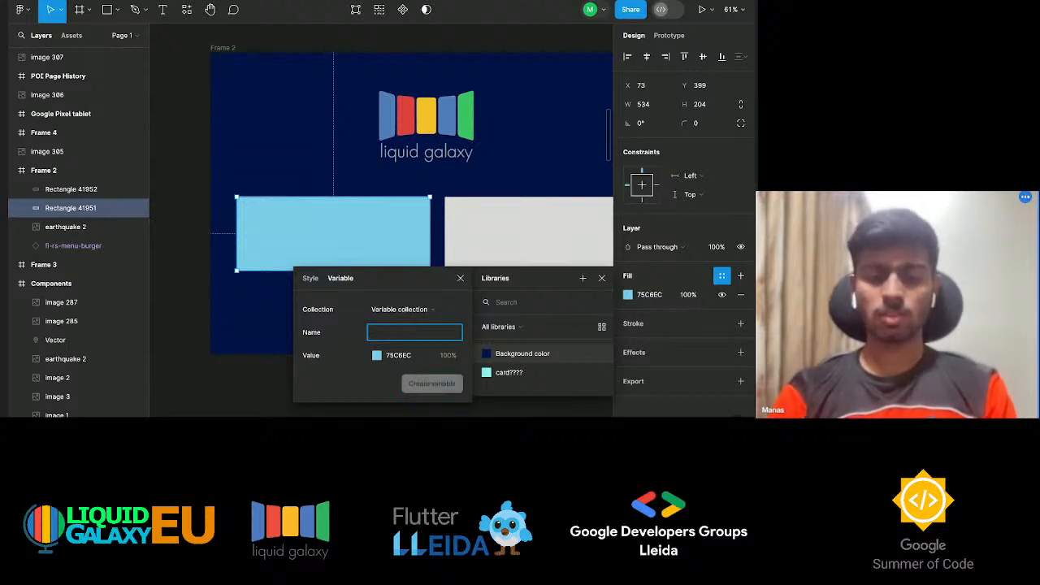
type("Button")
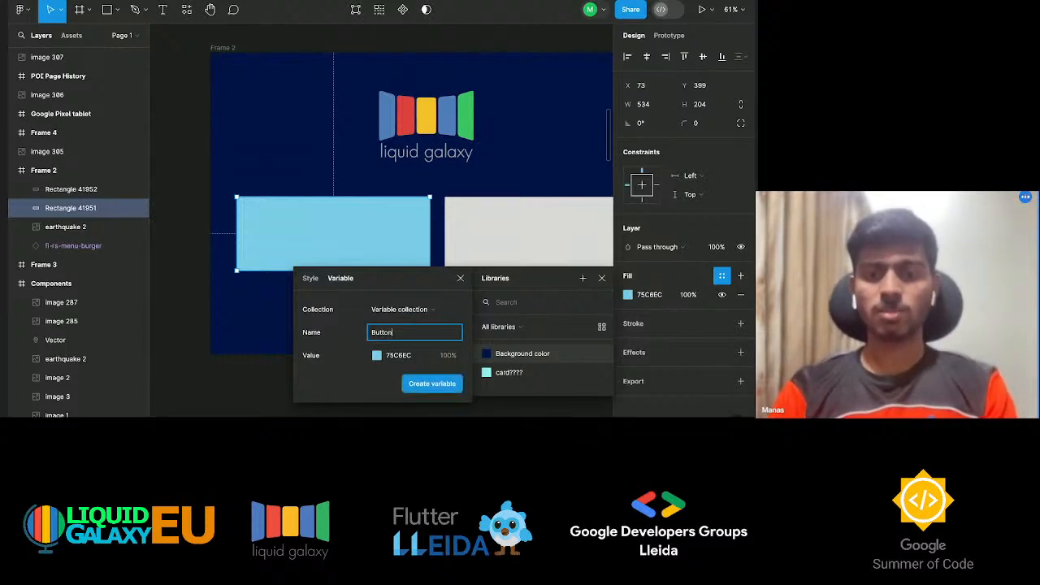
type(" Color")
key("Return")
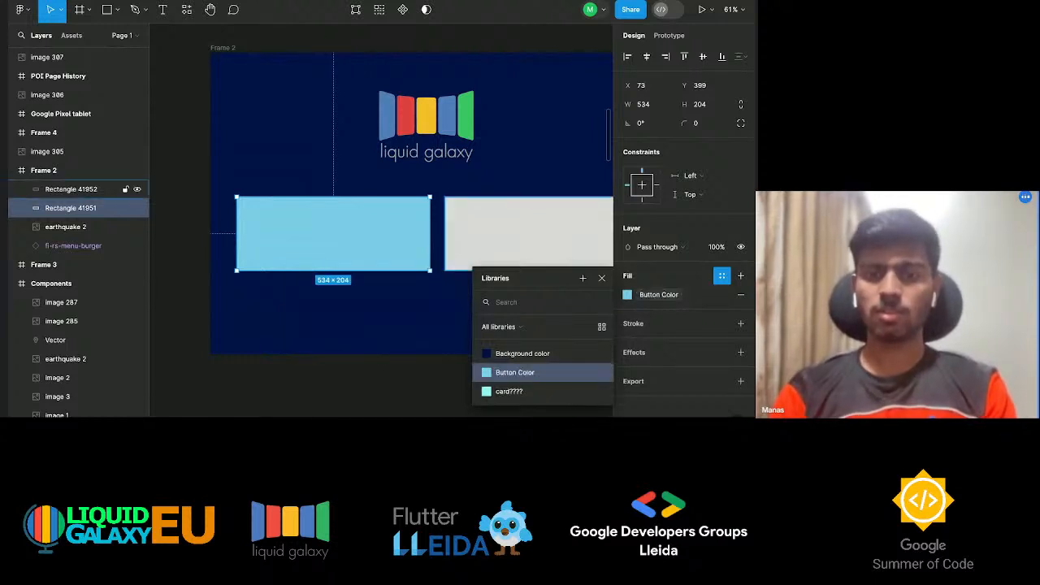
left_click(360, 333)
Apply the Button Color variable to the right card's fill.
left_click(366, 244)
left_click(550, 244)
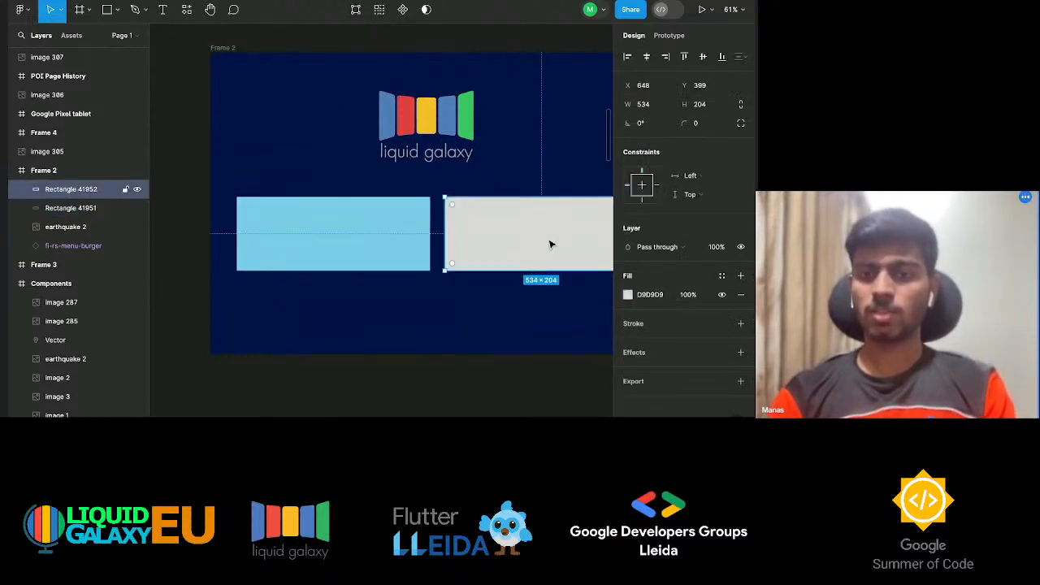
left_click(721, 277)
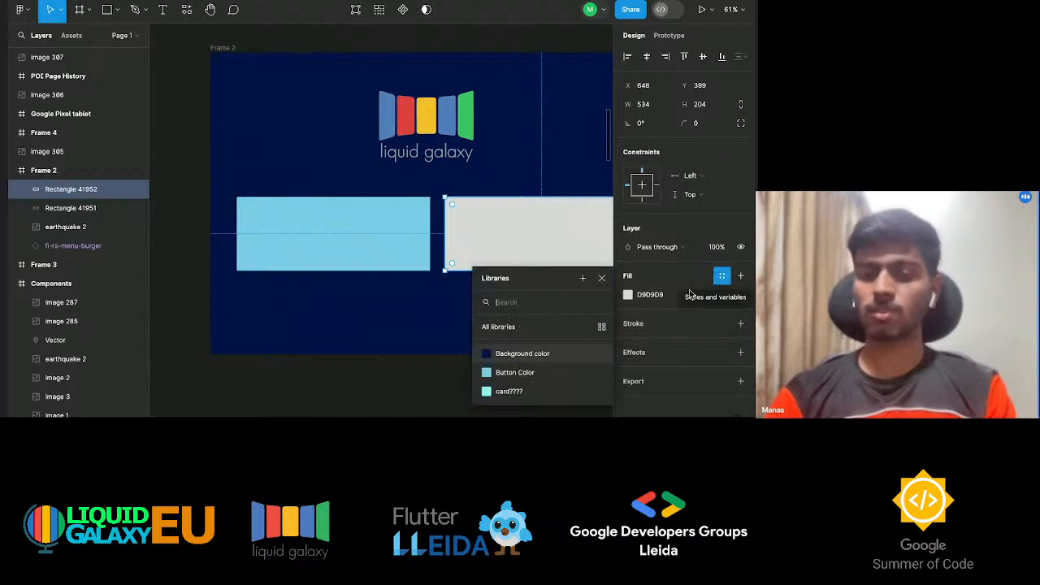
left_click(531, 372)
left_click(428, 310)
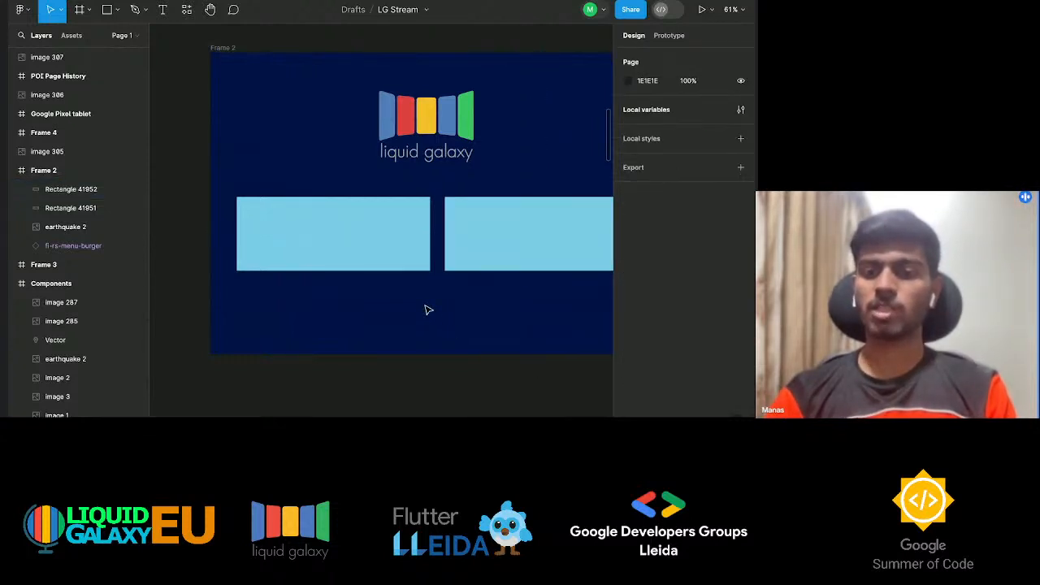
Move both cards together so they are horizontally centred in Frame 2 under the logo.
scroll(428, 309, "right", 2)
scroll(428, 309, "left", 1)
left_click(341, 264)
left_click(446, 245, "shift")
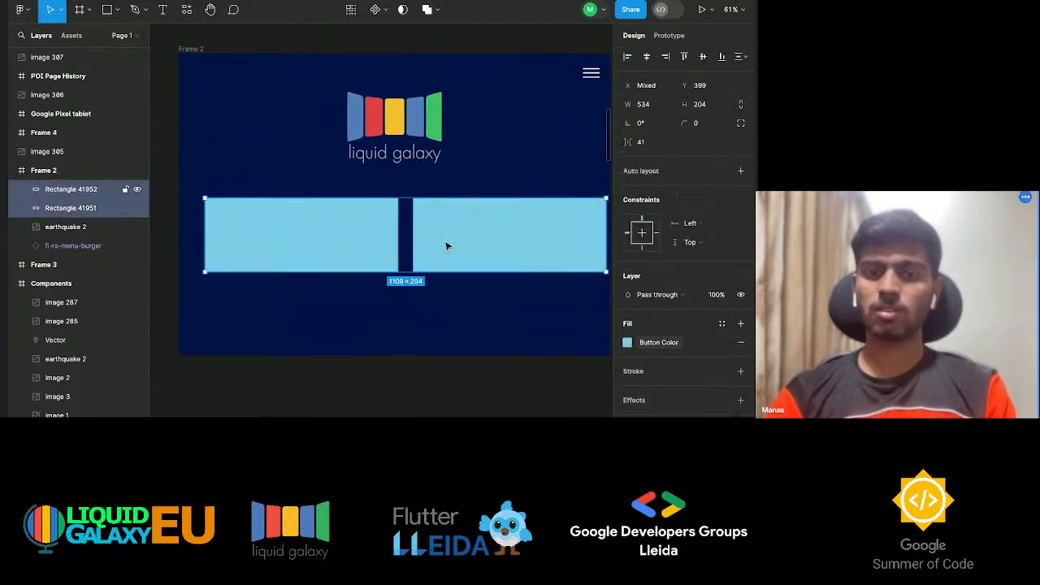
left_click_drag(454, 246, 443, 245)
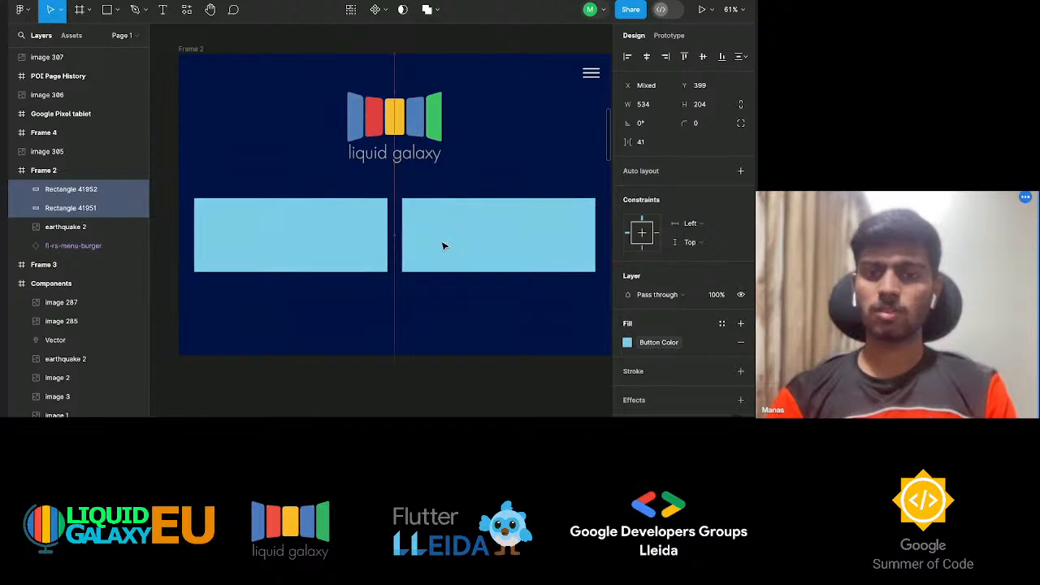
left_click(468, 291)
Narrow the left card to about 517 px from its right edge.
scroll(470, 292, "right", 2)
scroll(469, 293, "left", 2)
left_click(347, 247)
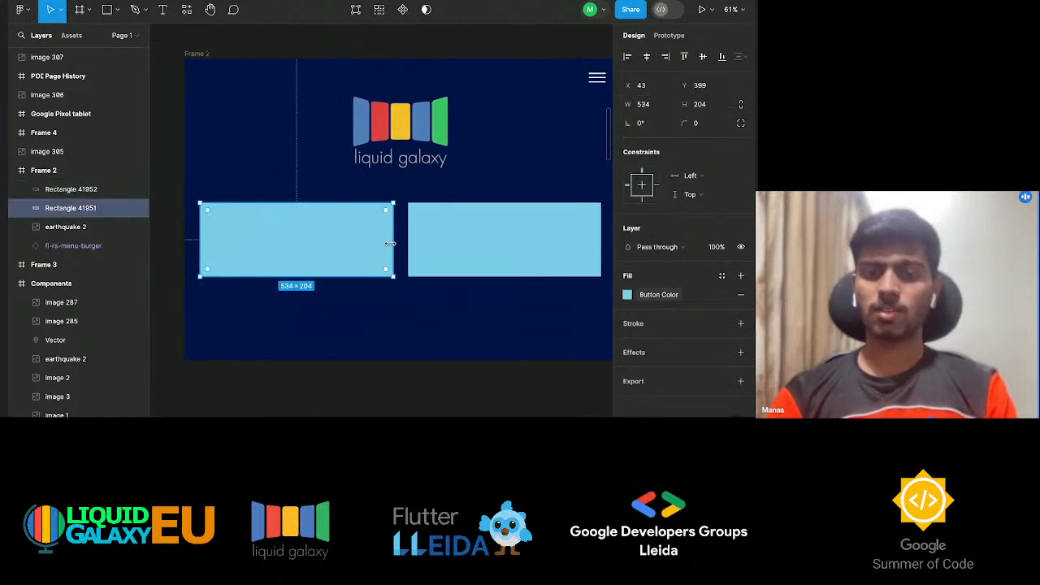
left_click_drag(391, 243, 387, 243)
Make the right card 517 × 204 px like the left one, place it level about 74 px away, and centre the pair.
left_click(424, 248)
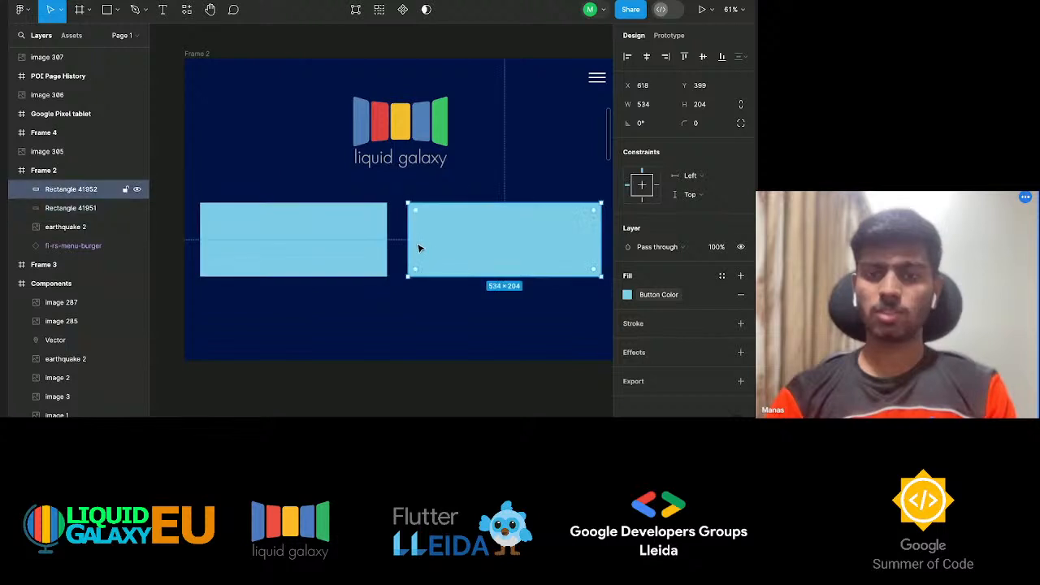
left_click_drag(488, 242, 283, 322)
left_click_drag(389, 311, 546, 232)
scroll(289, 310, "left", 1)
scroll(290, 311, "down", 1)
scroll(289, 310, "right", 2)
scroll(289, 310, "down", 1)
left_click(280, 195)
left_click(407, 197, "shift")
left_click_drag(409, 202, 408, 205)
Put the two cards into a horizontal auto layout with a 74 px gap.
left_click(409, 207)
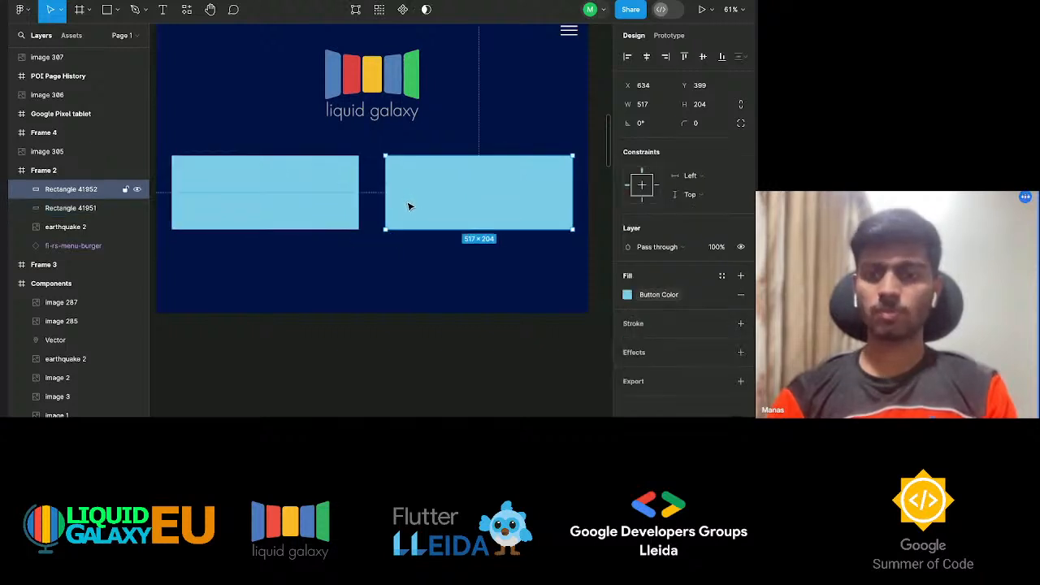
left_click(290, 200, "shift")
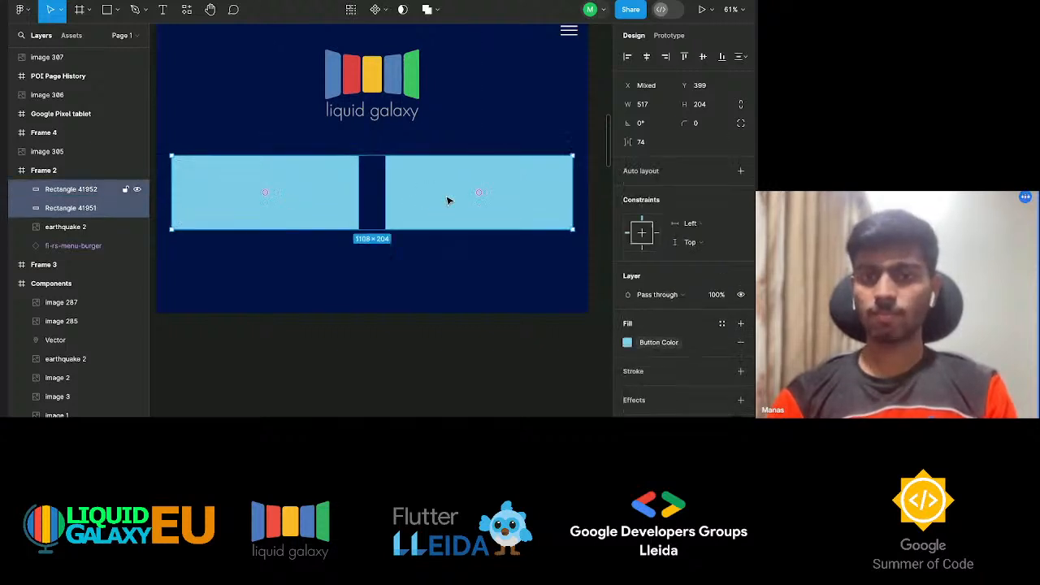
left_click(738, 172)
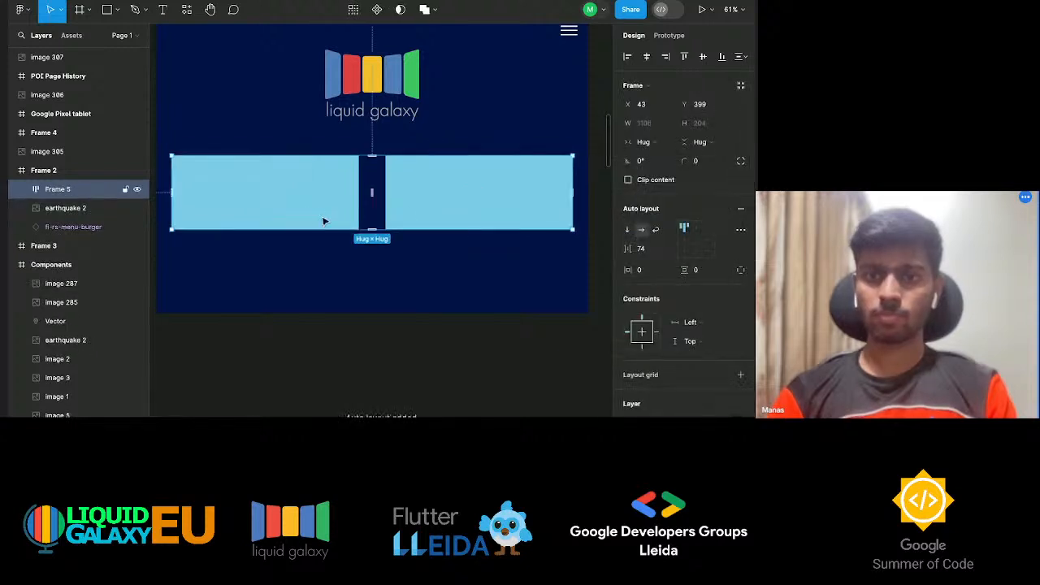
Duplicate the right card inside the auto layout row to add a third card.
left_click(425, 219)
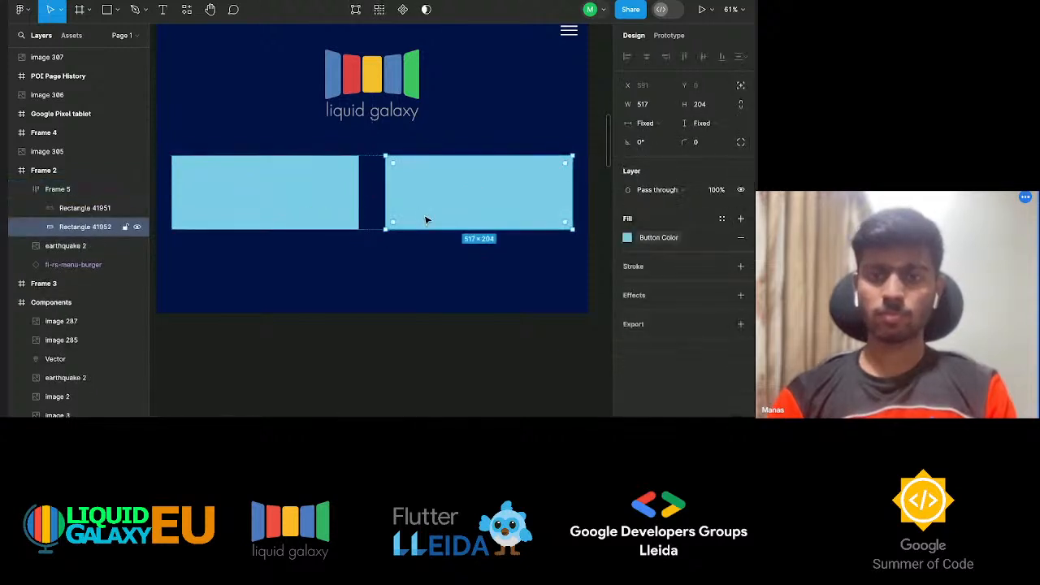
key("ctrl+d")
scroll(567, 194, "left", 3)
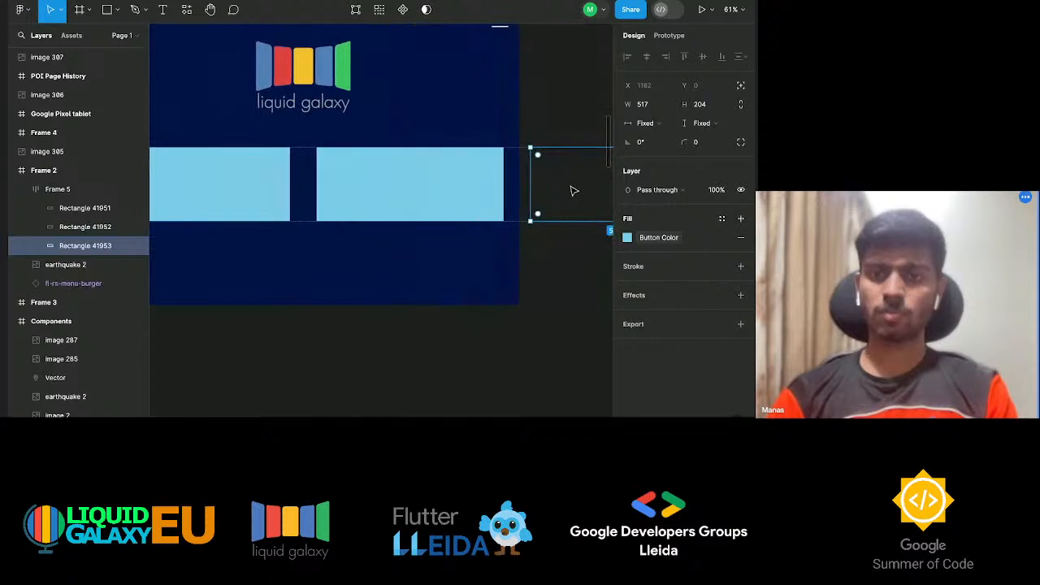
Undo the duplication of the third card in the auto layout row.
left_click_drag(569, 188, 146, 282)
key("ctrl+z")
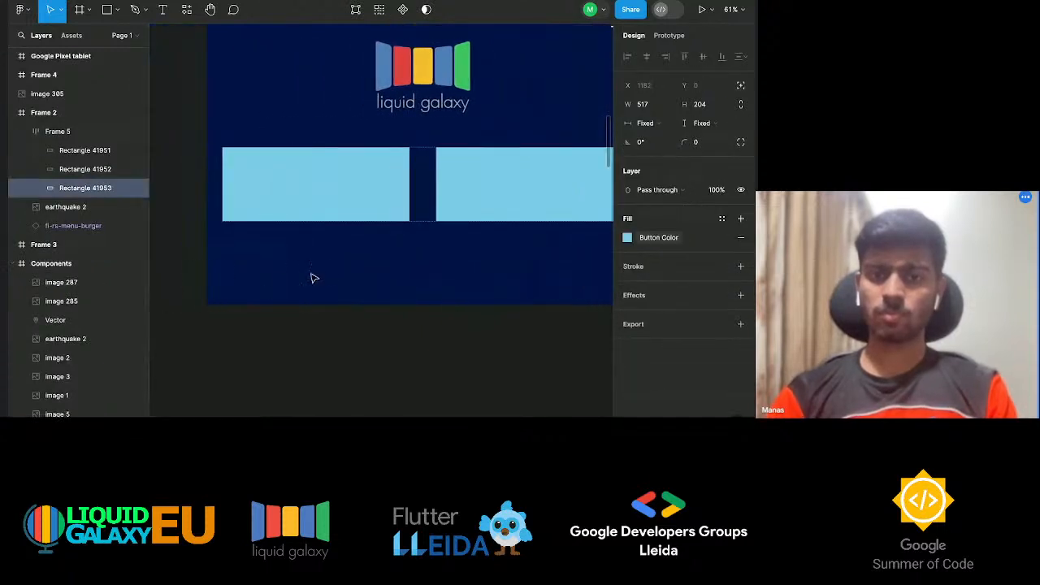
key("ctrl+z")
scroll(332, 274, "right", 3)
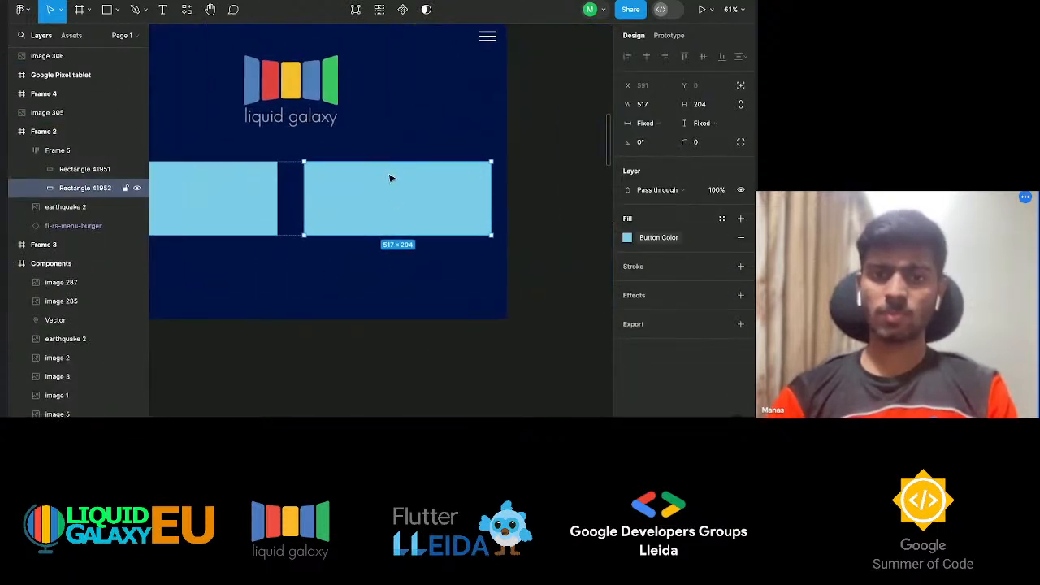
Select both cards and examine the rounded corners of the city card in the reference design.
left_click(225, 203)
left_click(471, 186, "shift")
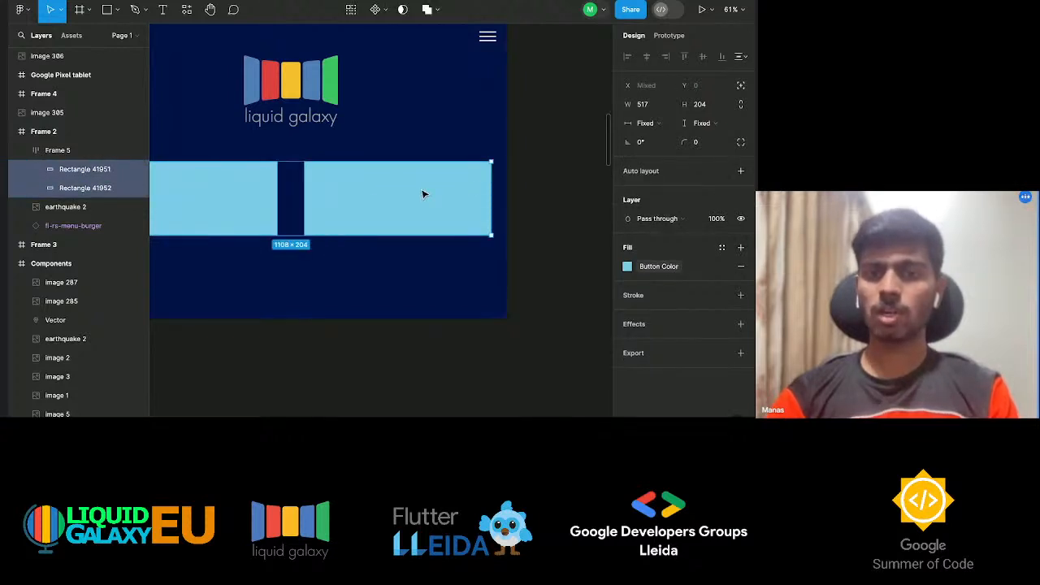
scroll(345, 221, "left", 2)
scroll(387, 241, "left", 5)
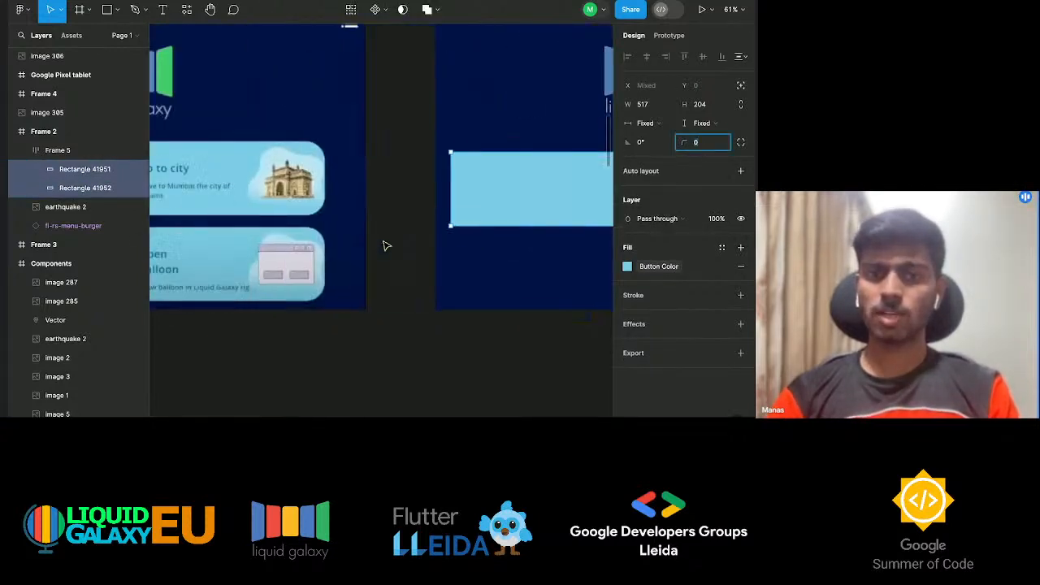
scroll(325, 153, "up", 5, "ctrl")
scroll(325, 153, "down", 5, "ctrl")
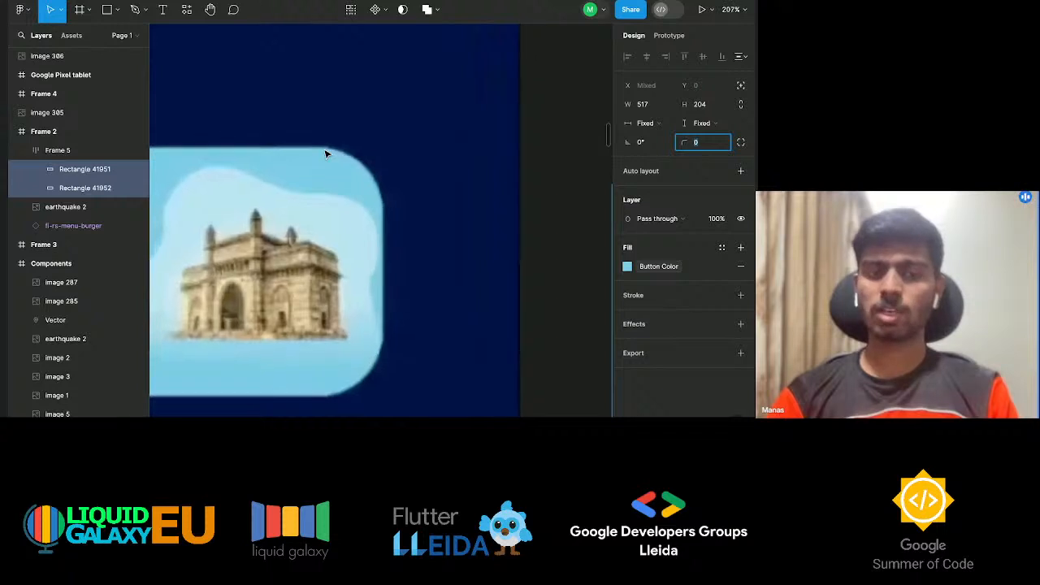
scroll(325, 153, "right", 3)
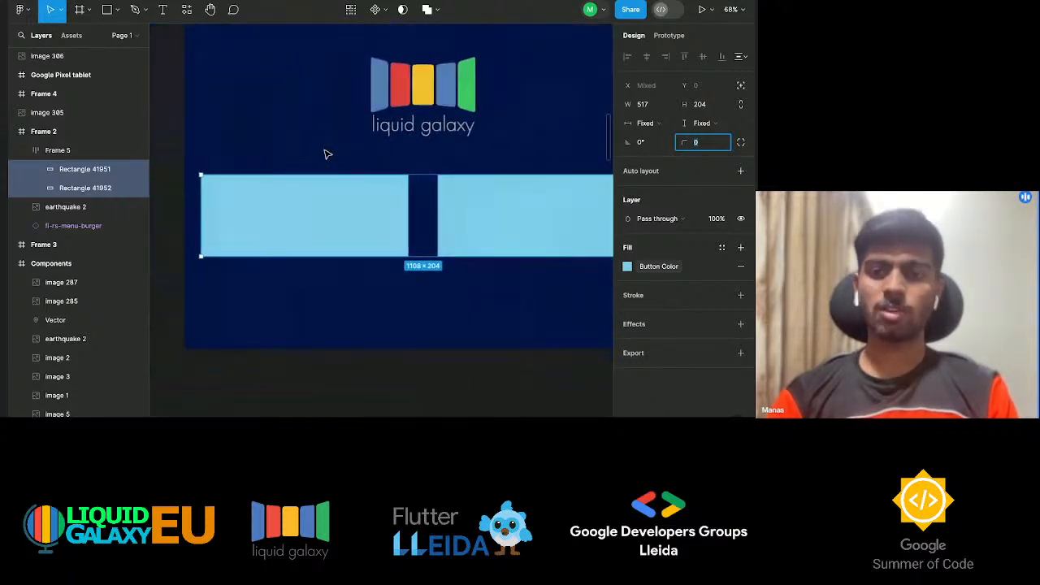
Set the corner radius of the auto layout frame holding the two cards to 25.
right_click(325, 153)
left_click(258, 194)
left_click(489, 193)
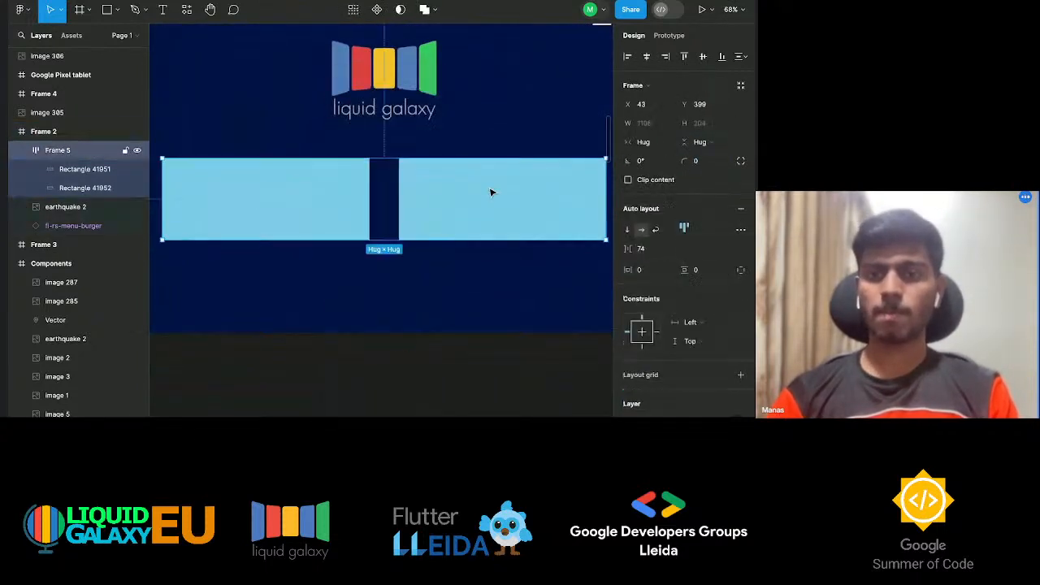
left_click(703, 161)
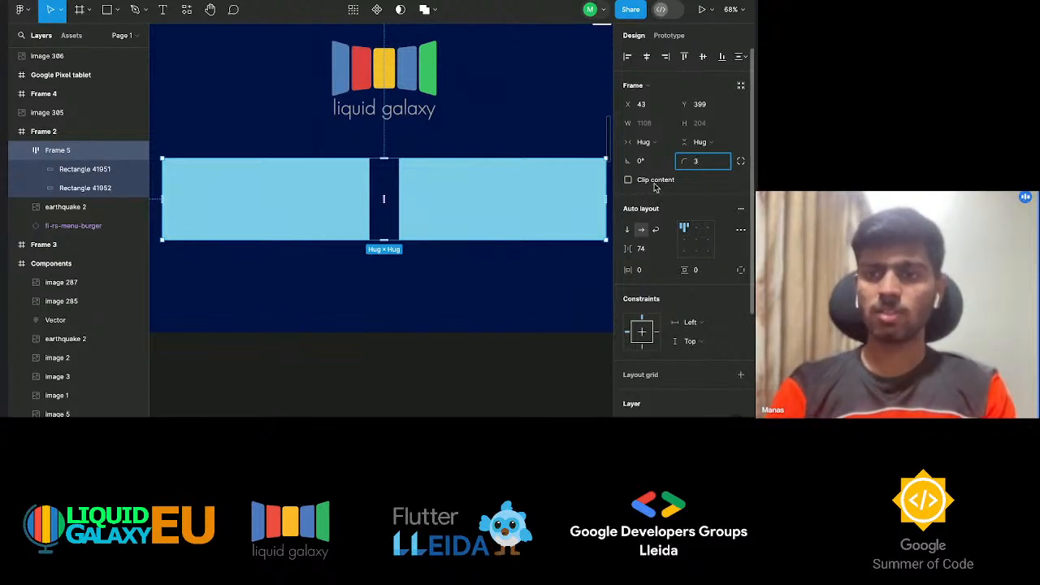
type("25")
key("Return")
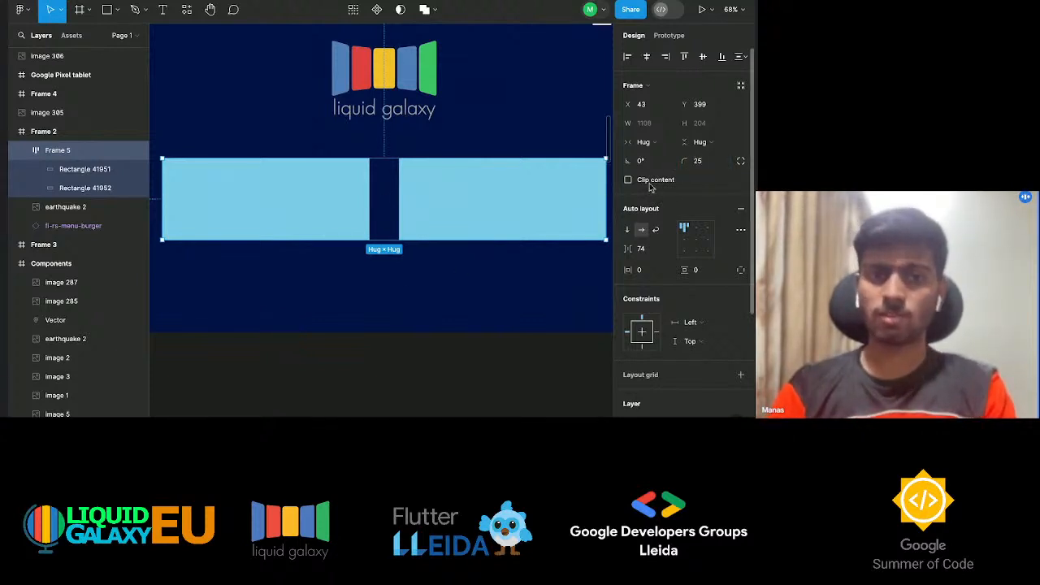
left_click(441, 270)
left_click(374, 233)
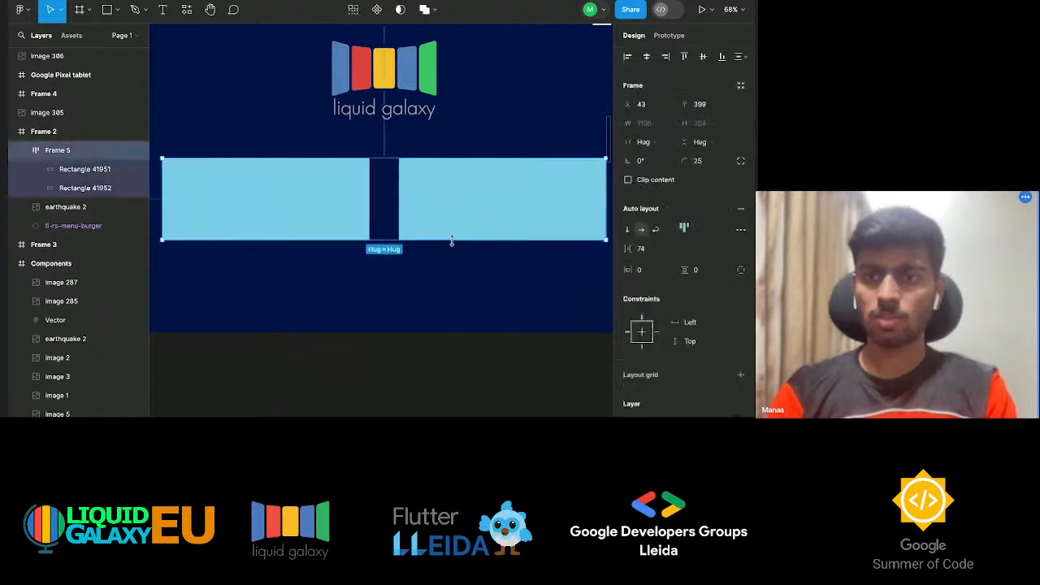
Set the right card's corner radius to 25.
left_click(458, 218)
left_click(696, 143)
type("2")
key("Return")
Set the left card's corner radius to 25 as well.
left_click(260, 202)
double_click(262, 202)
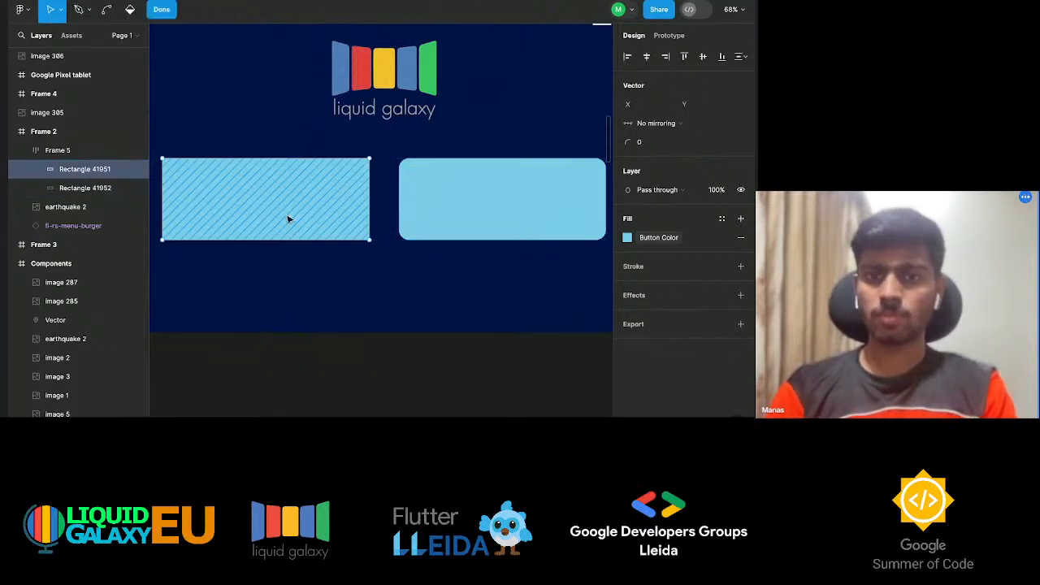
key("Escape")
left_click(697, 141)
type("25")
key("Return")
left_click(467, 307)
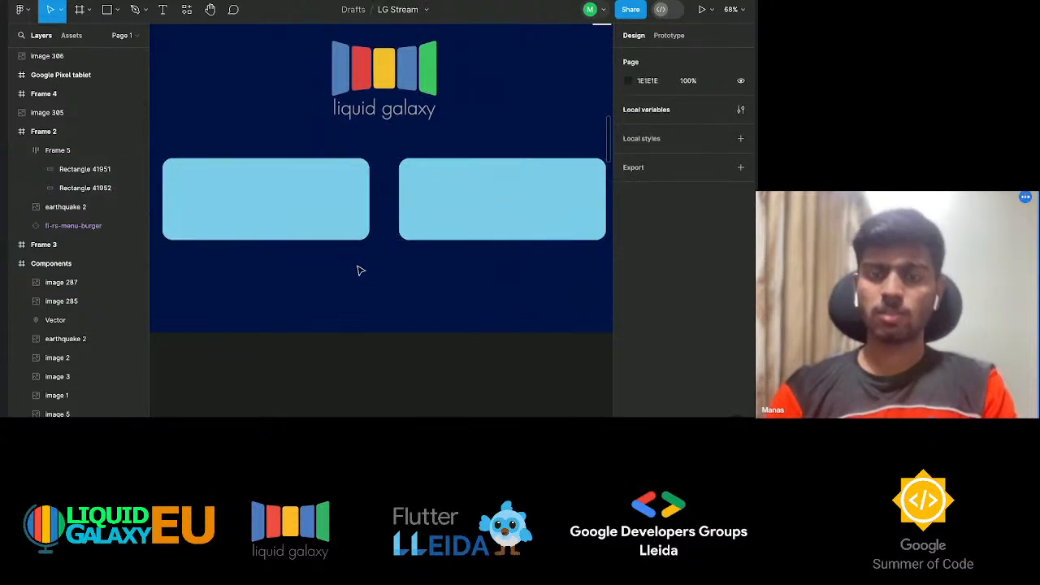
Remove the auto layout from the frame that holds the two cards.
scroll(360, 270, "down", 2)
left_click(473, 216)
left_click(453, 215)
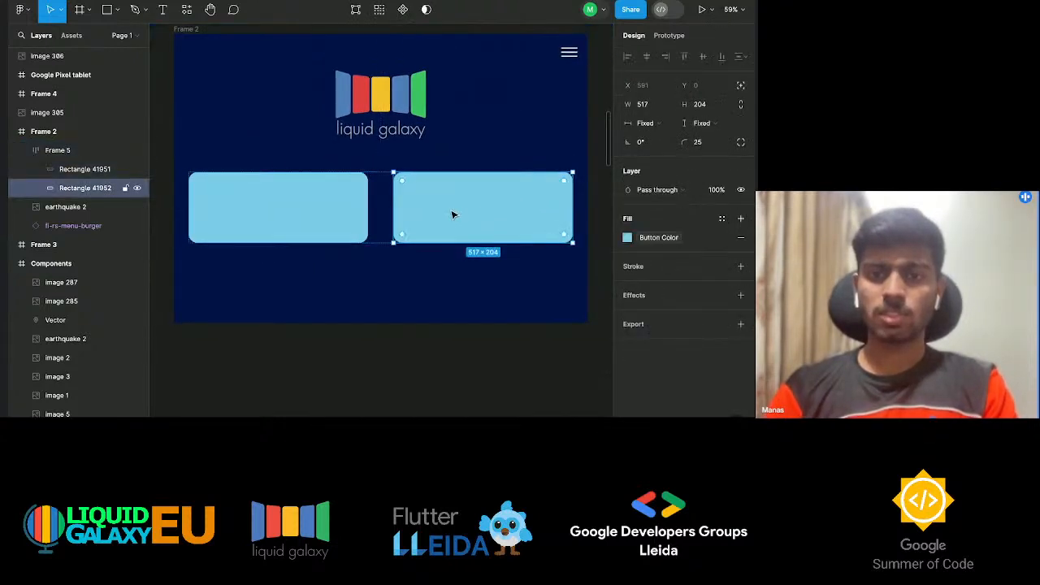
left_click(393, 269)
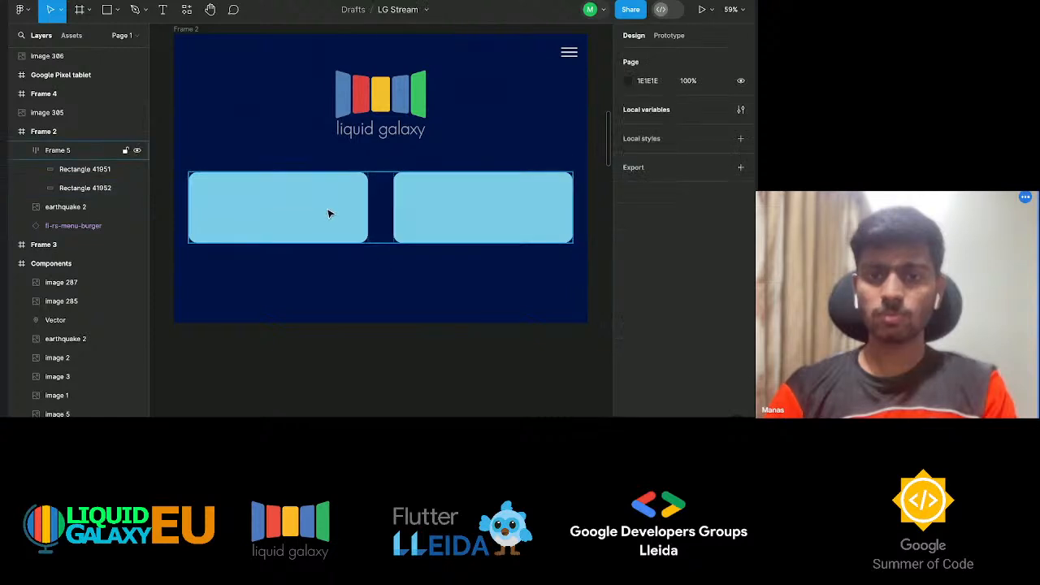
left_click(329, 214)
left_click(740, 209)
left_click(491, 286)
Duplicate the two-card row below the original with a gap of about 27 px and shift both rows up slightly.
left_click(309, 239)
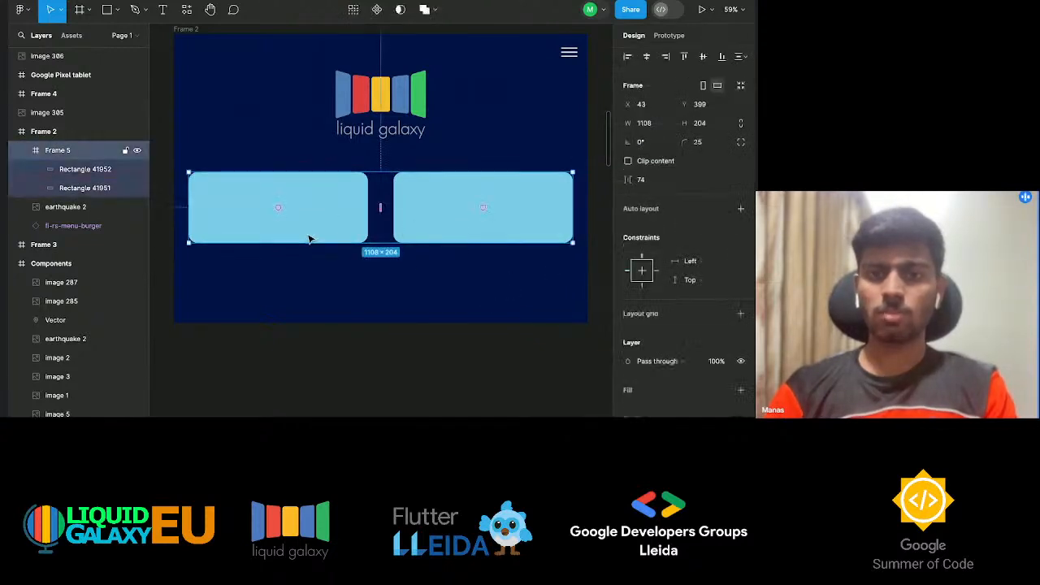
key("ctrl+d")
left_click_drag(429, 225, 439, 293)
left_click_drag(231, 160, 477, 267)
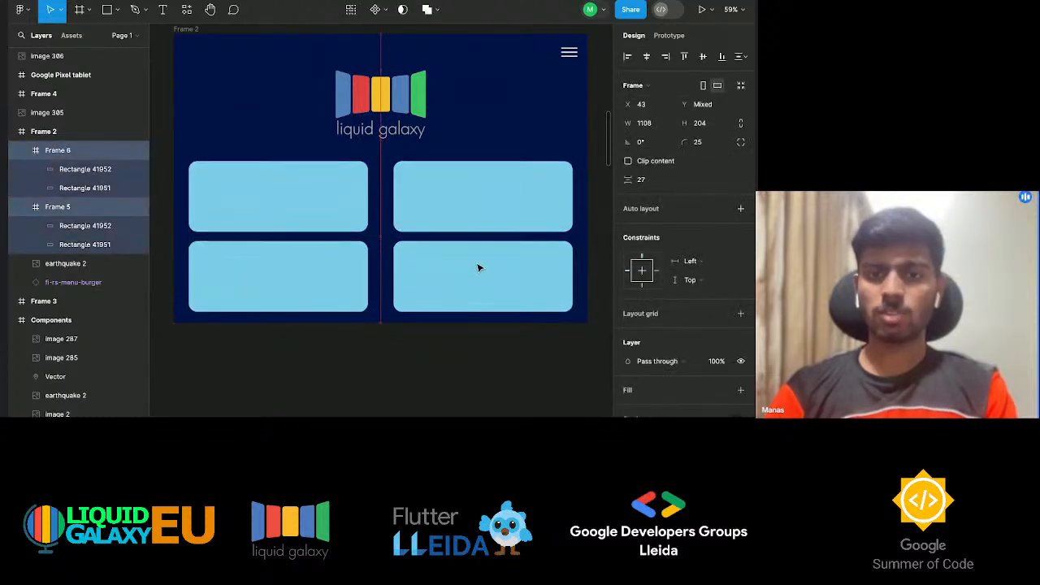
Move the Liquid Galaxy logo slightly down toward the cards, keeping it horizontally centred.
left_click(390, 375)
scroll(356, 366, "up", 3)
left_click(372, 155)
left_click_drag(372, 154, 372, 157)
left_click(330, 37)
scroll(395, 253, "down", 2)
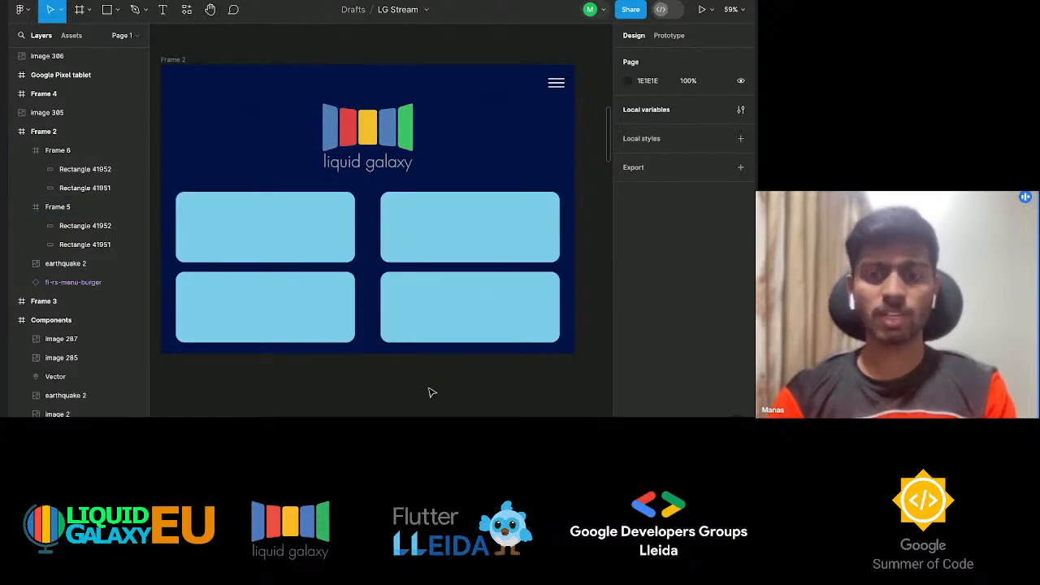
Start a text object near the upper-left corner of the first card and check the card titles in the reference design.
left_click(162, 14)
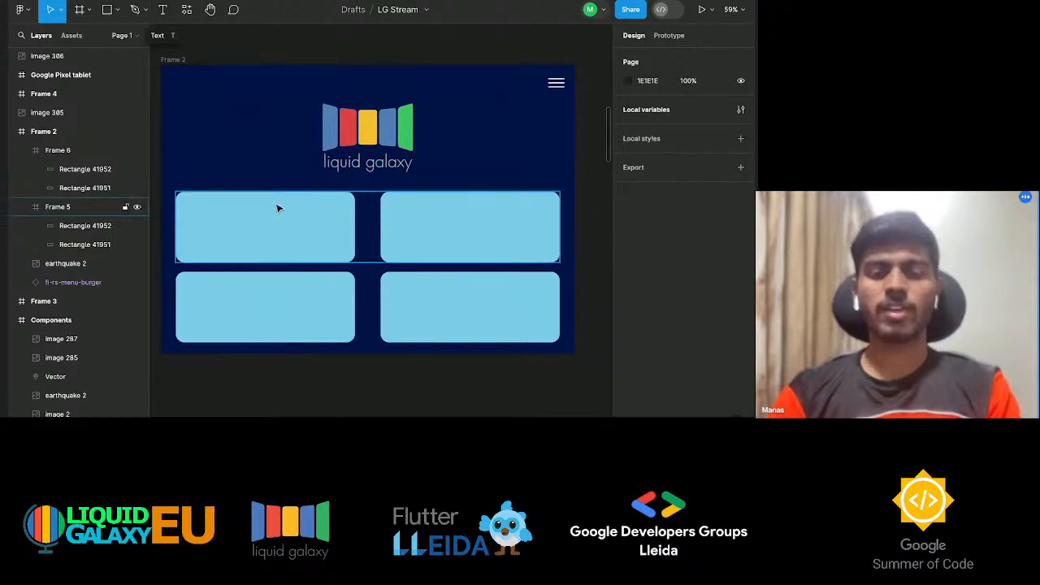
left_click(194, 209)
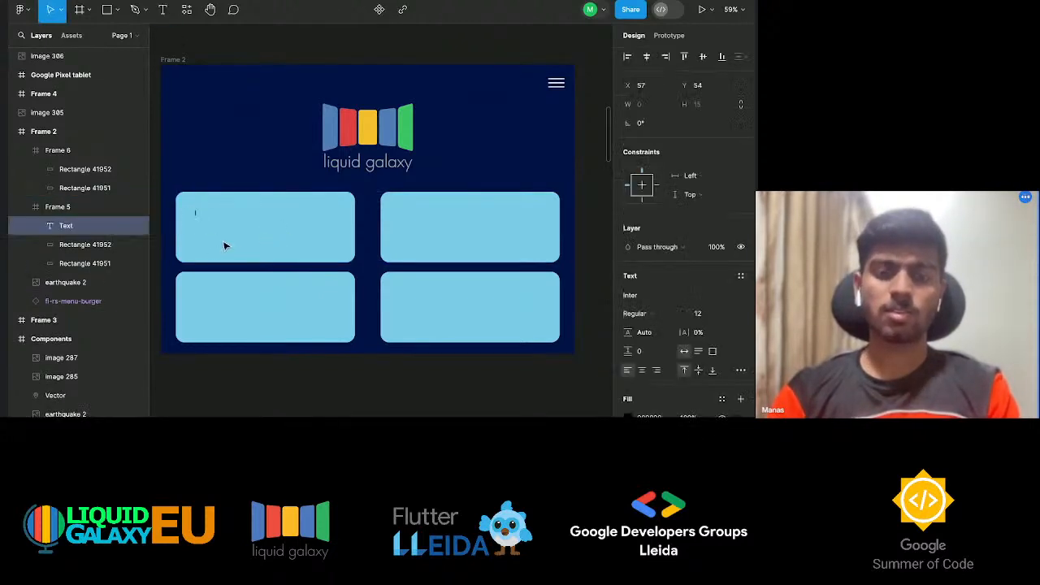
scroll(226, 245, "up", 5)
scroll(226, 245, "down", 6)
scroll(226, 245, "left", 5)
scroll(226, 245, "left", 5)
scroll(226, 245, "right", 7)
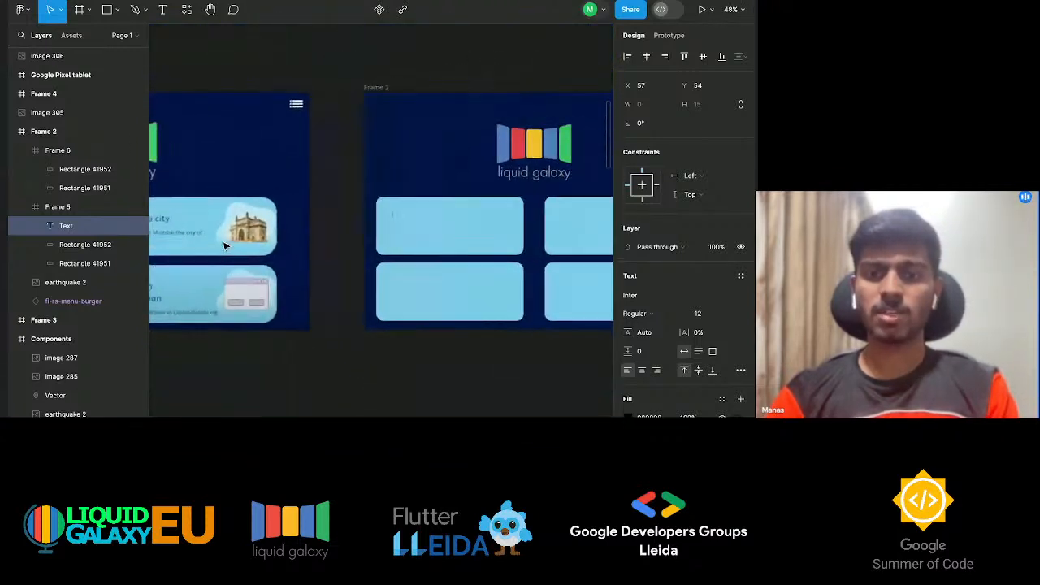
scroll(225, 245, "right", 2)
Enter "Reboot LG" as the first card's title text.
type("REb")
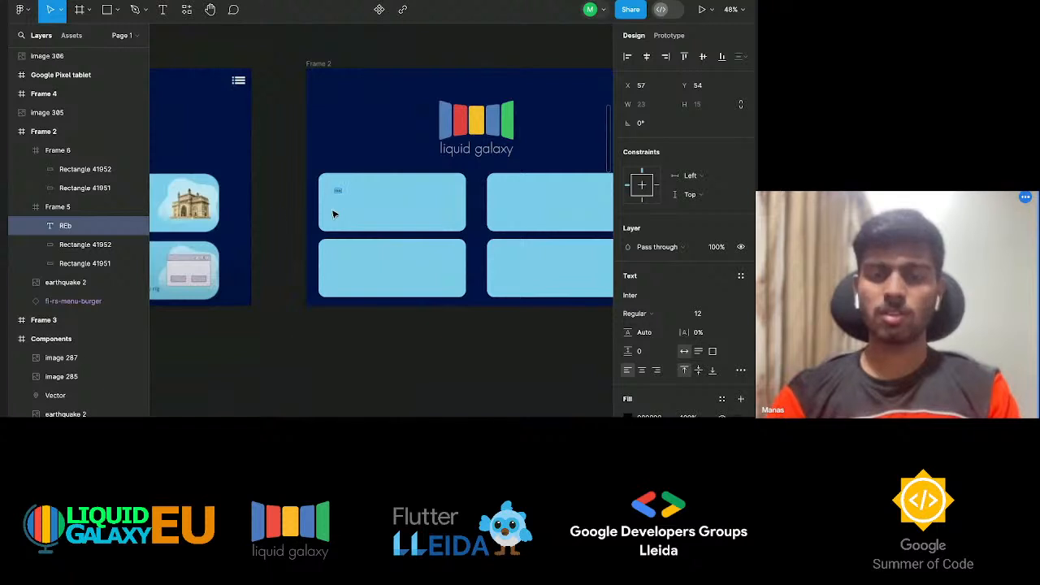
scroll(333, 214, "up", 5)
key("BackSpace")
key("BackSpace")
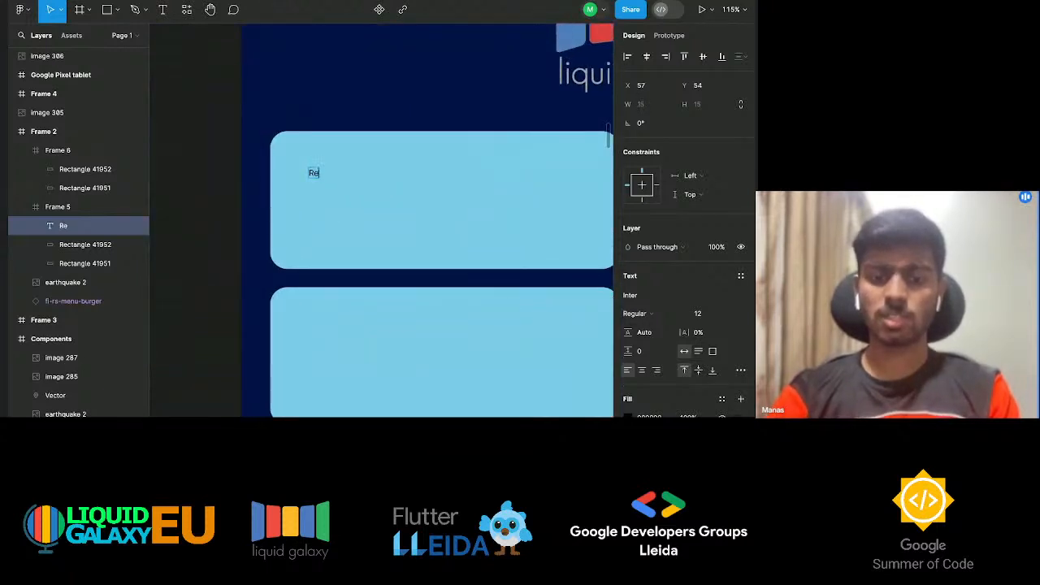
type("eboot LG")
key("Escape")
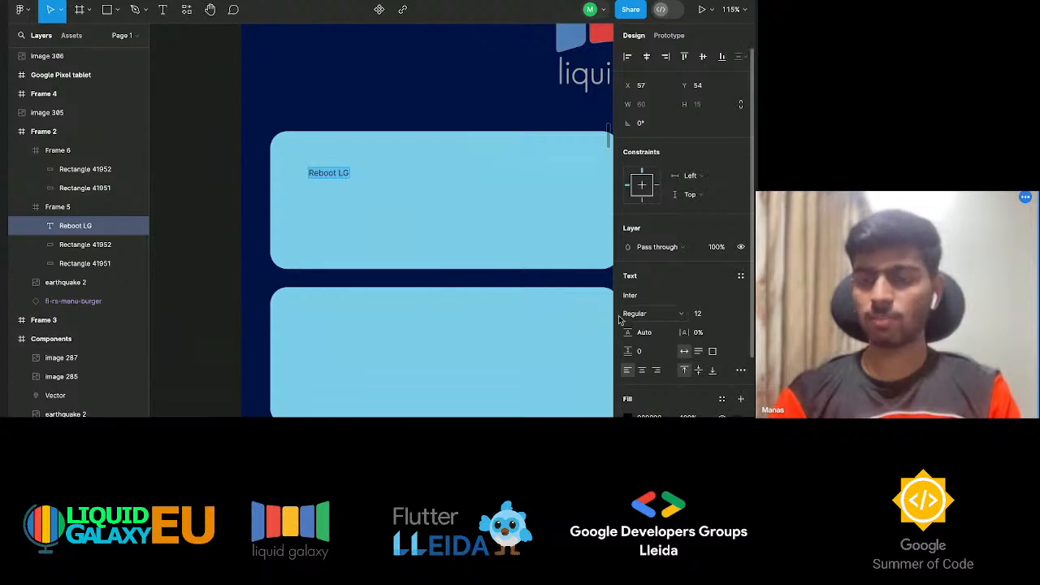
key("Escape")
key("Delete")
key("ctrl+z")
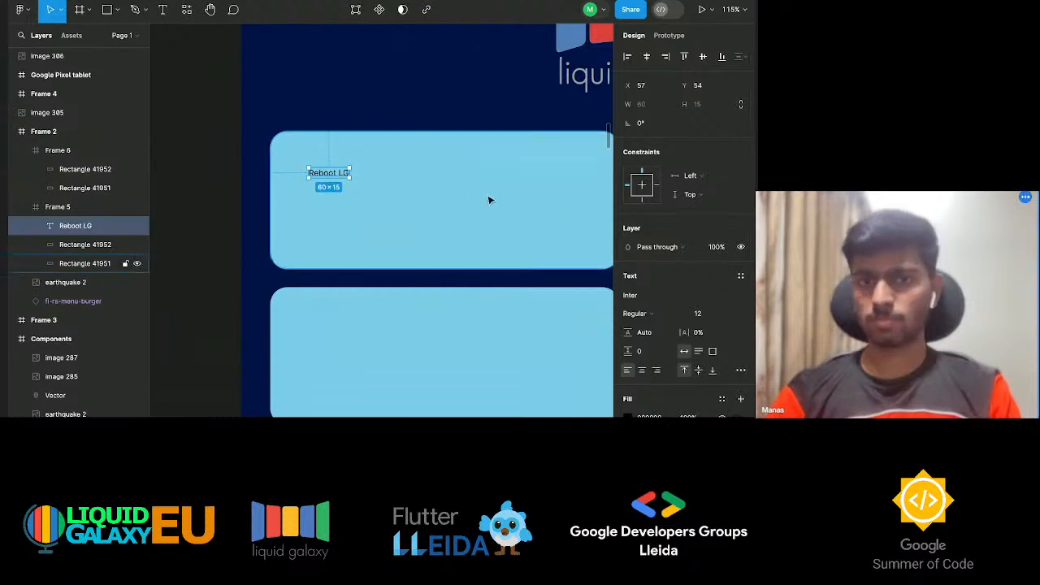
Browse the available font families for the "Reboot LG" text, keeping Inter.
left_click(704, 315)
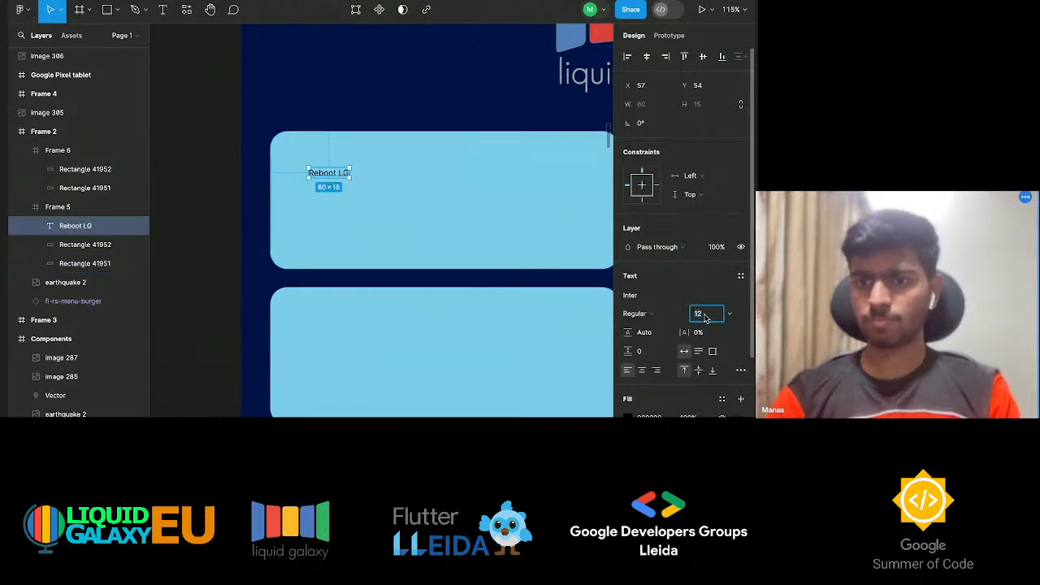
left_click(638, 295)
left_click(373, 209)
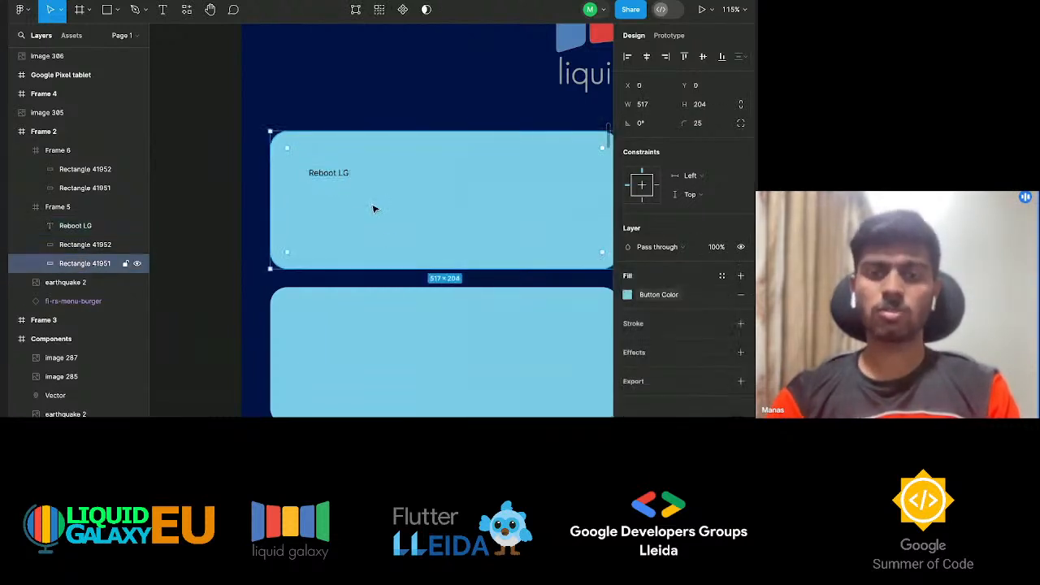
left_click(337, 179)
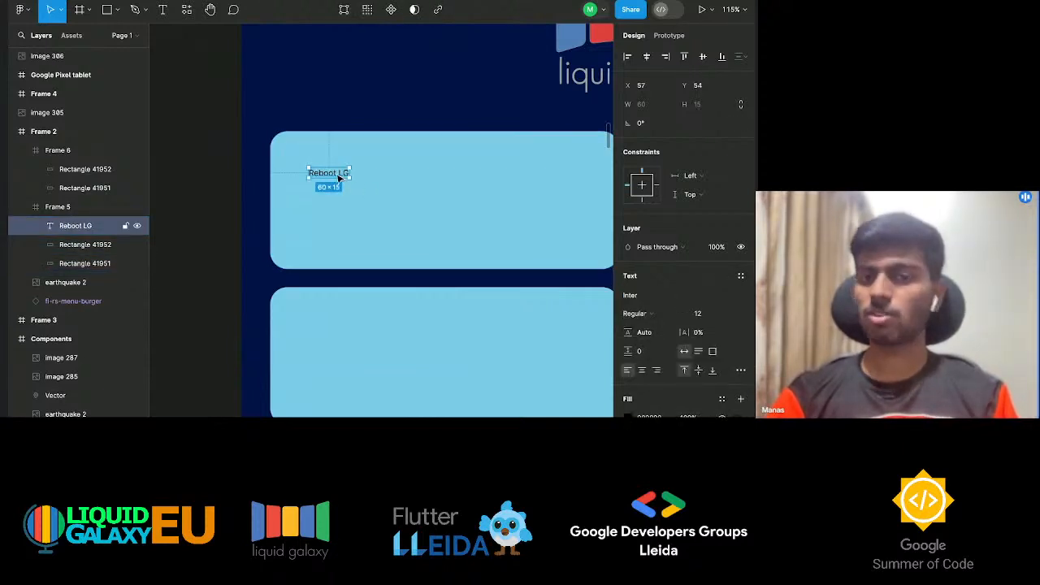
scroll(690, 309, "down", 2)
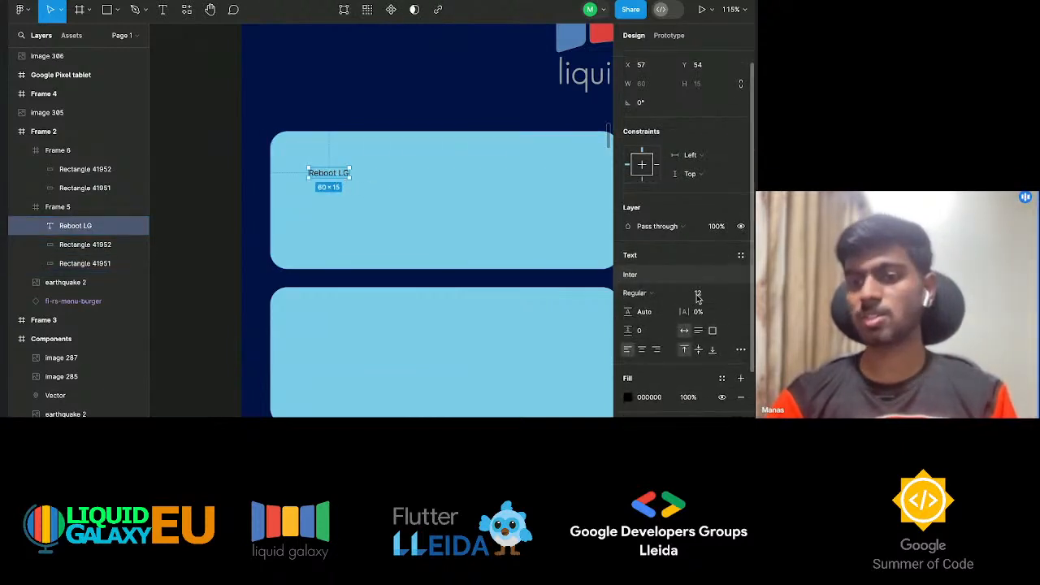
left_click(639, 270)
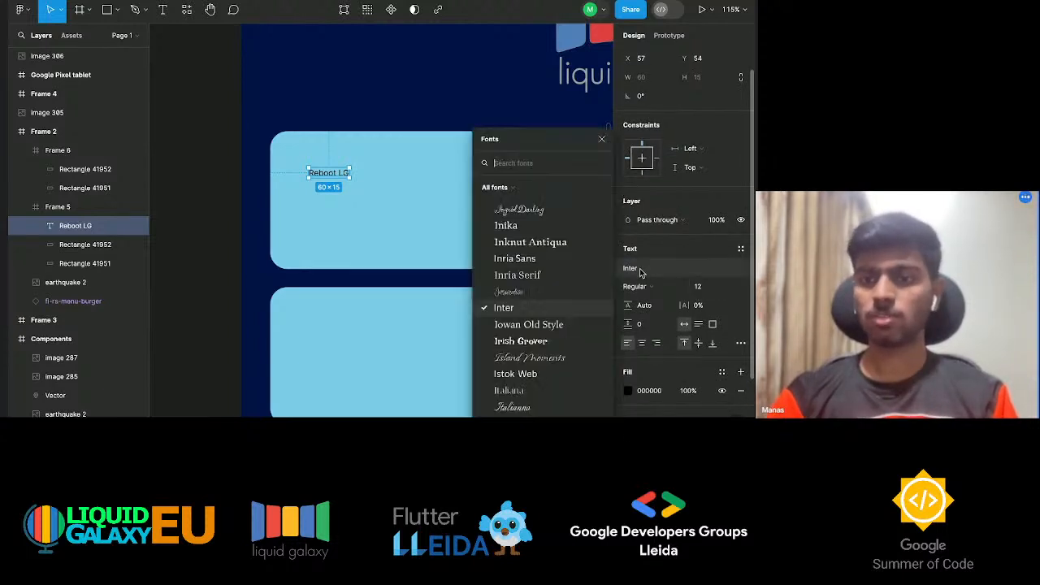
scroll(595, 245, "down", 6)
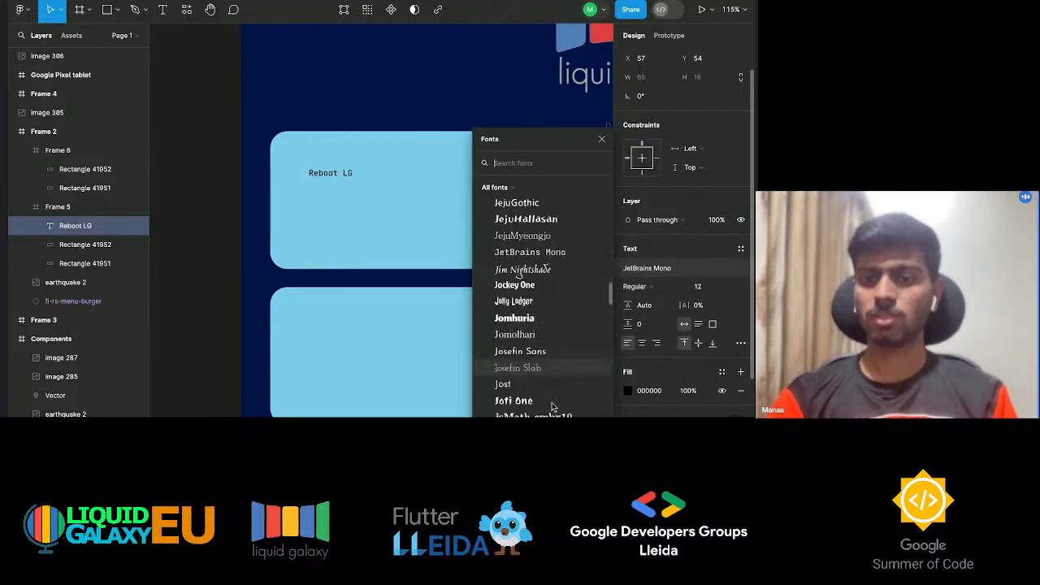
scroll(552, 406, "down", 3)
left_click(652, 291)
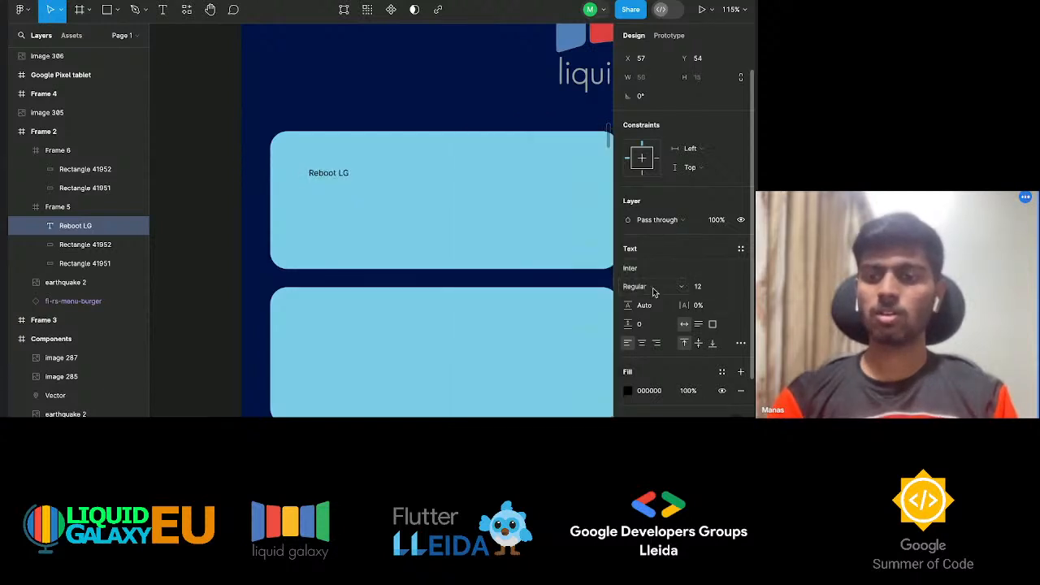
Look through the font weight options for the "Reboot LG" text and check its font size setting.
left_click(653, 291)
scroll(674, 325, "down", 2)
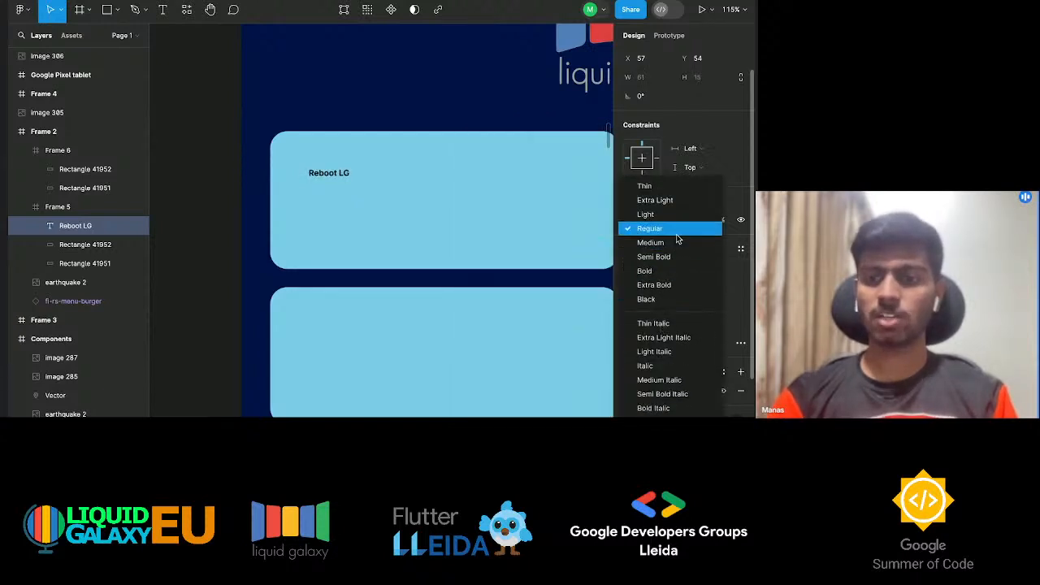
left_click(738, 240)
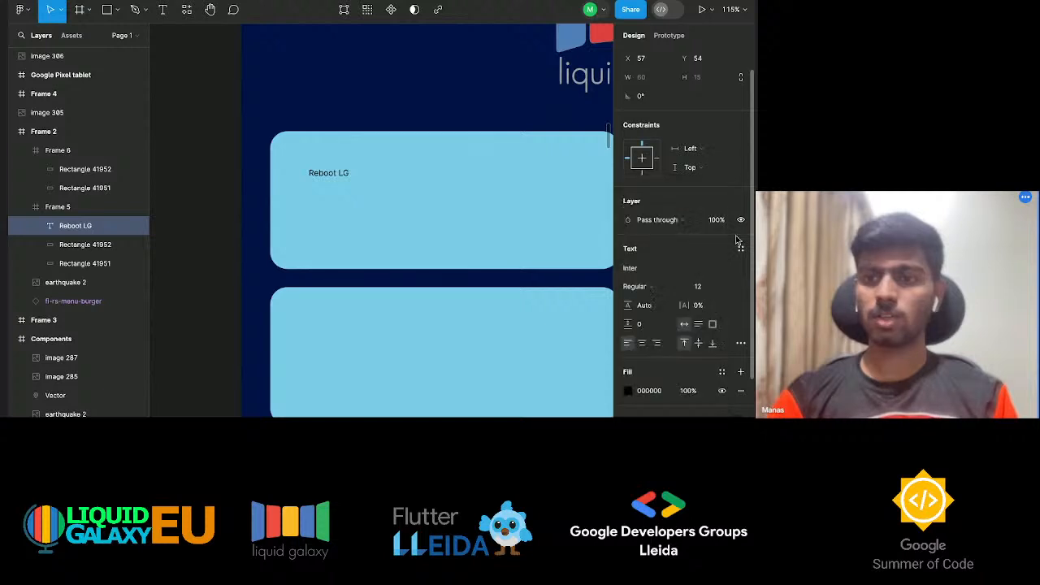
left_click(703, 287)
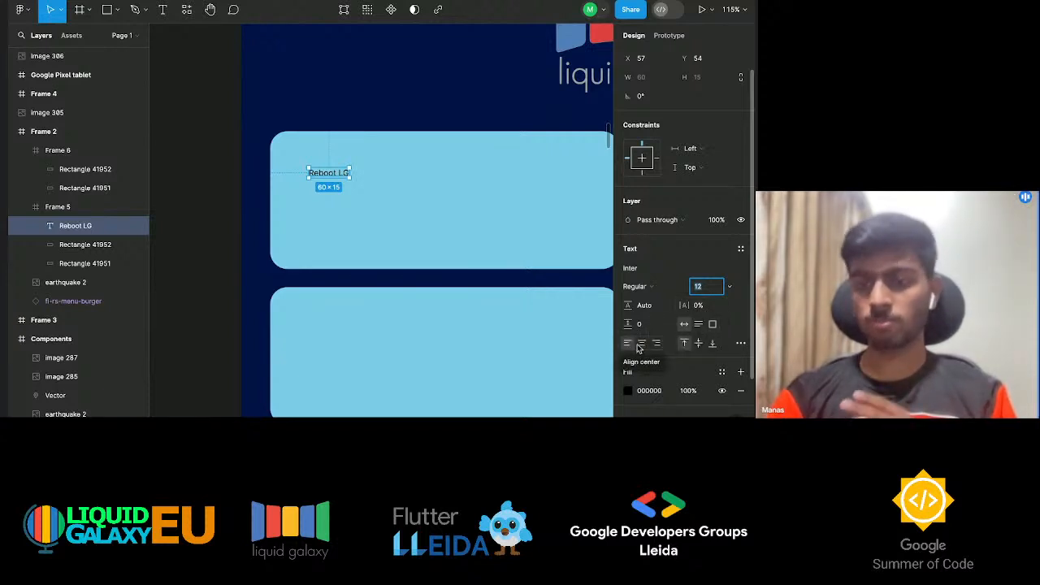
left_click(382, 200)
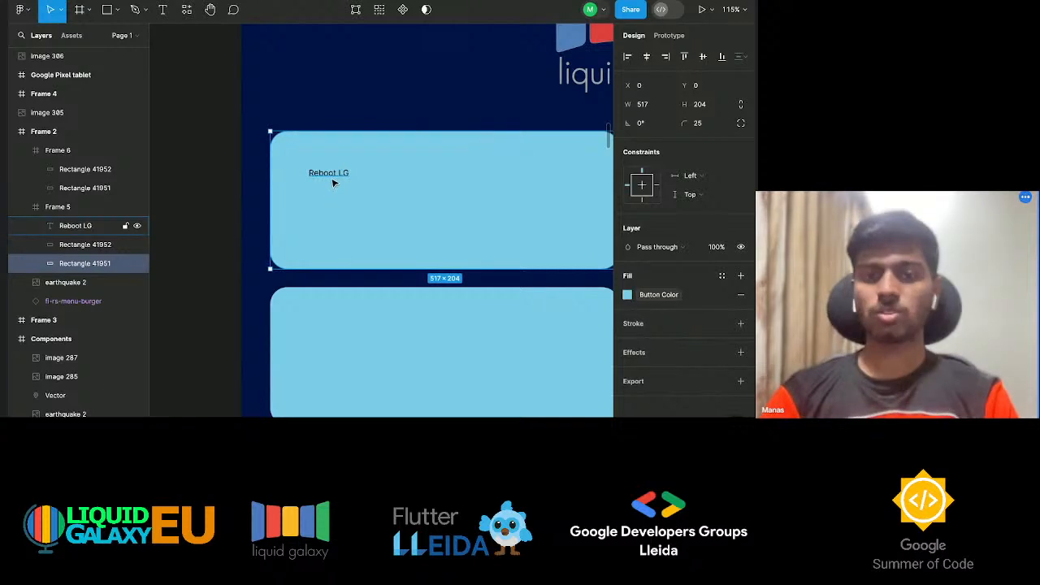
Change the font family of the "Reboot LG" text to Poppins.
left_click(333, 175)
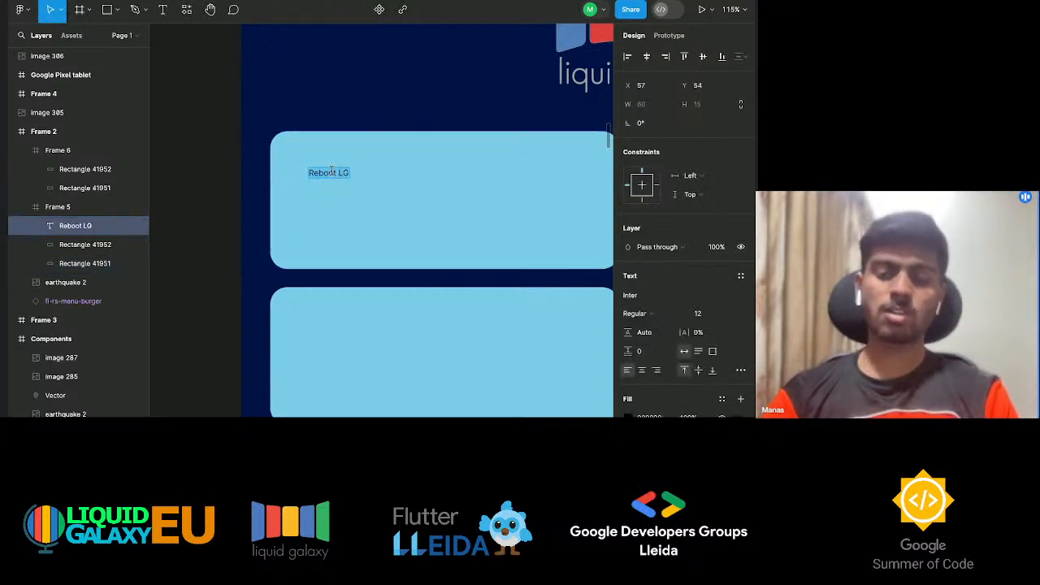
left_click(658, 299)
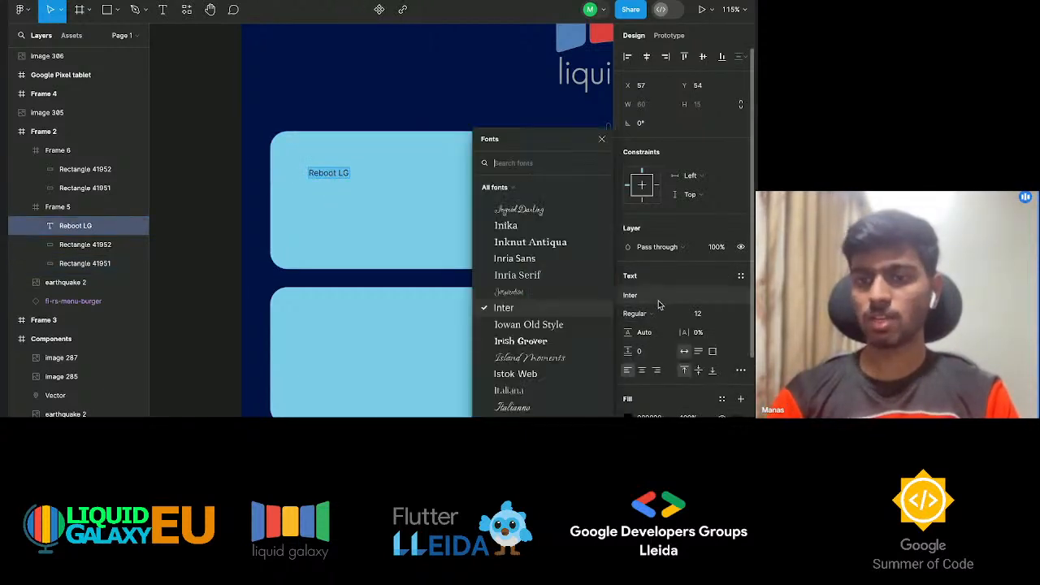
type("popp")
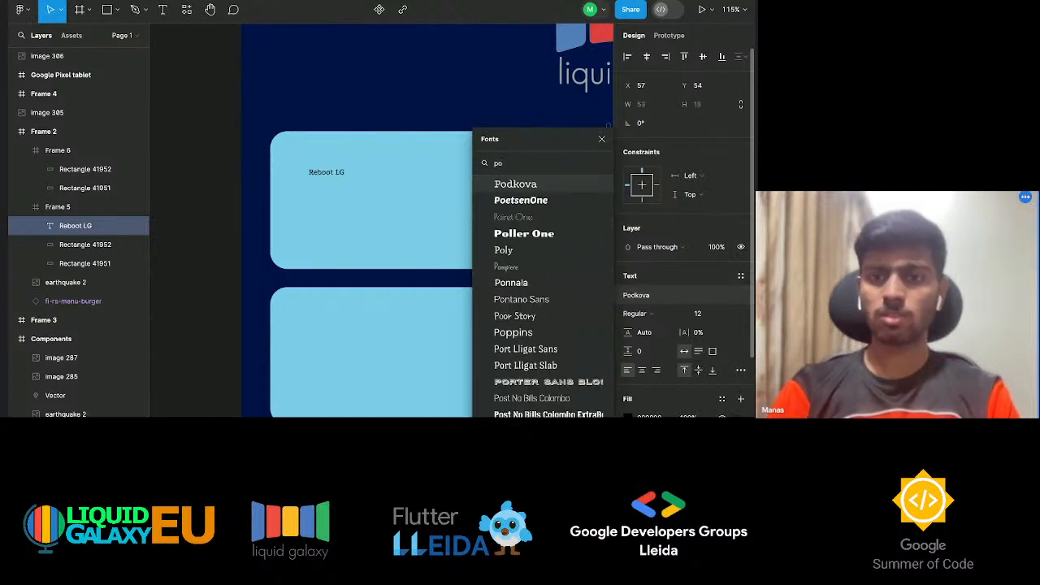
key("Return")
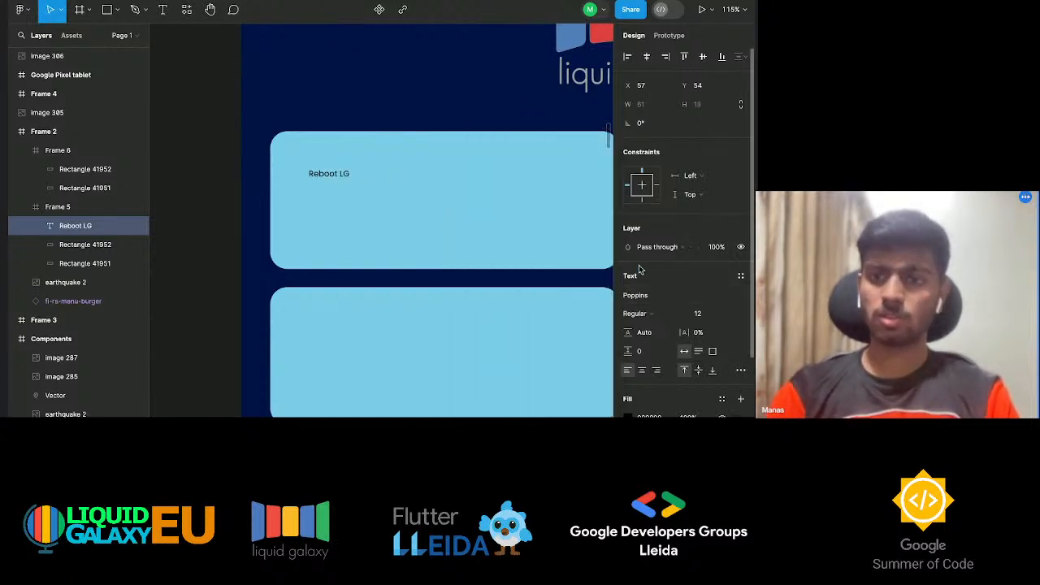
left_click(653, 299)
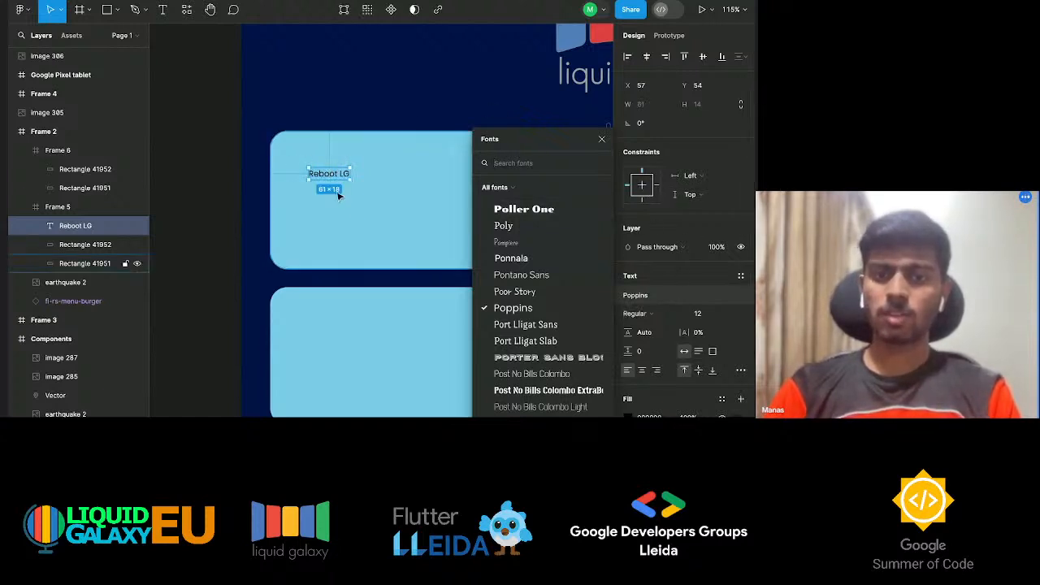
left_click(341, 193)
Set the font size of the "Reboot LG" text to 30.
left_click(340, 172)
left_click(712, 315)
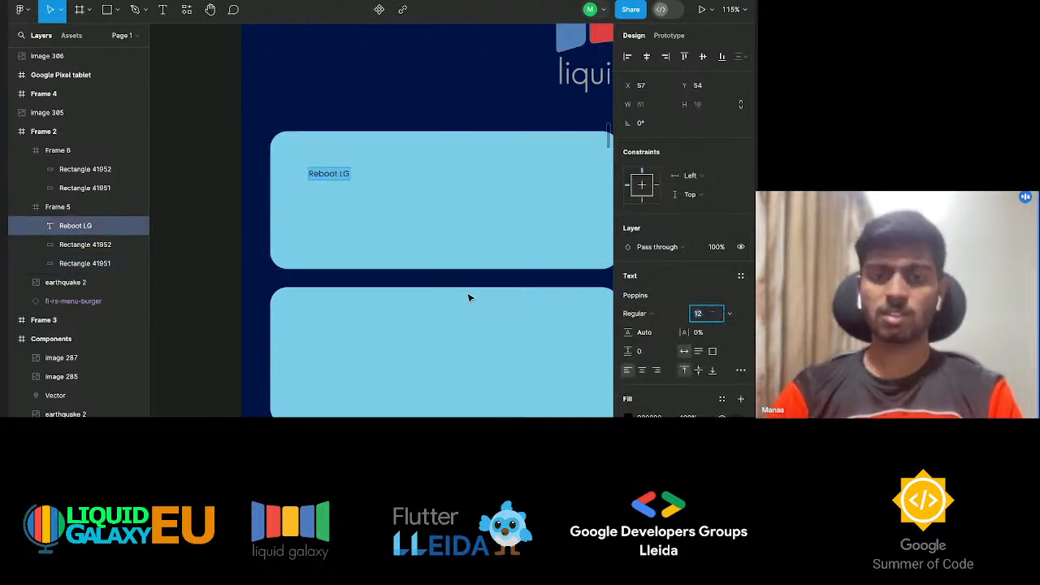
scroll(468, 299, "down", 5)
scroll(556, 336, "down", 4)
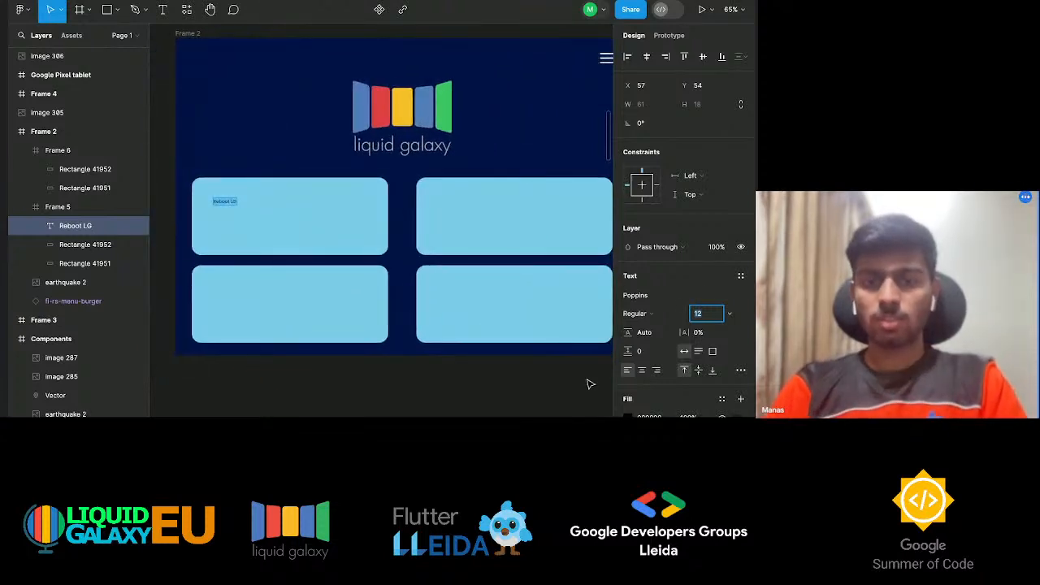
type("30")
key("Return")
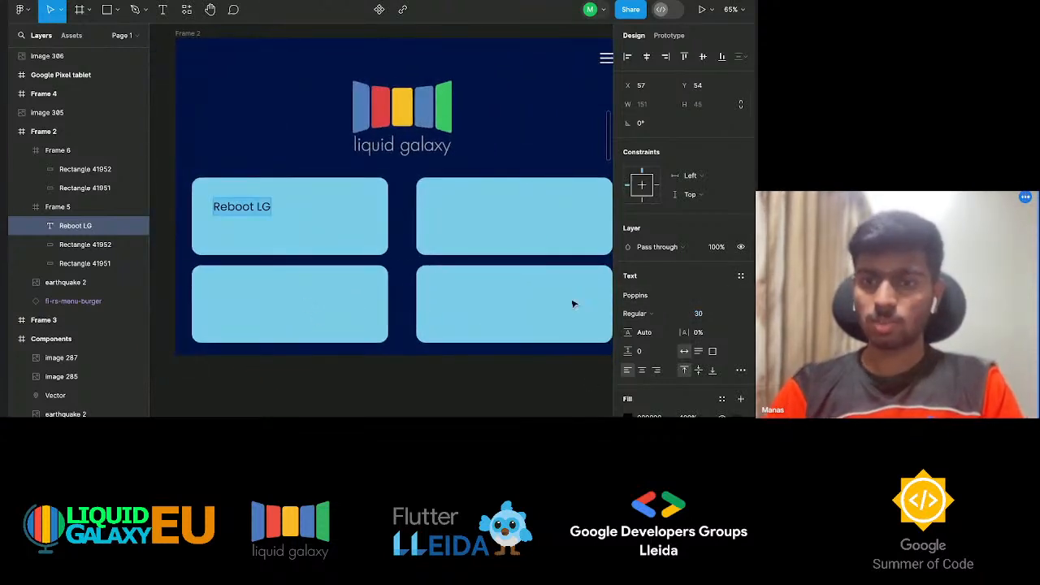
Set the font weight of the "Reboot LG" text to Medium.
left_click(281, 205)
left_click(252, 195)
left_click(254, 202)
left_click(636, 314)
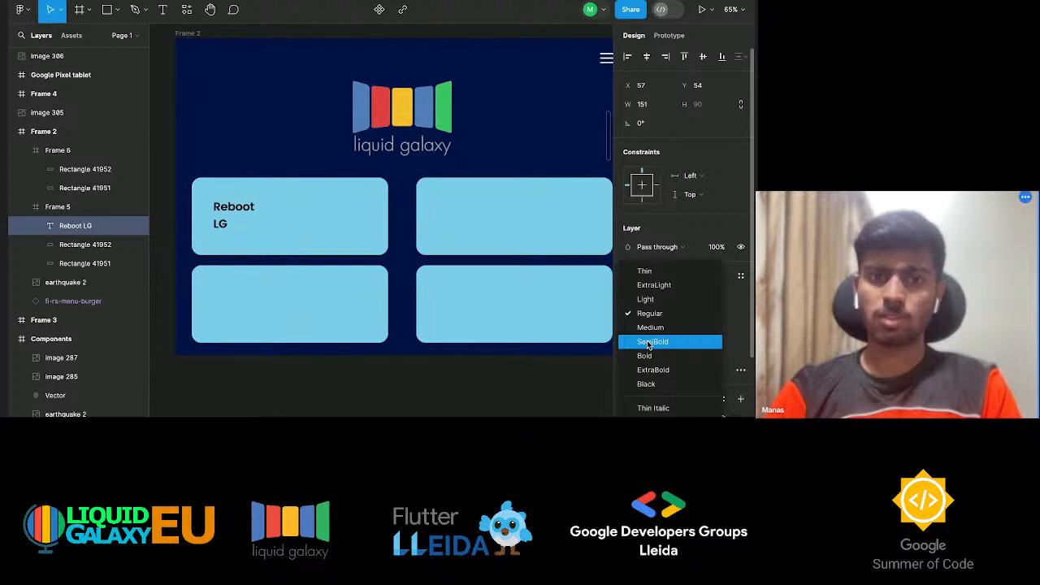
left_click(649, 327)
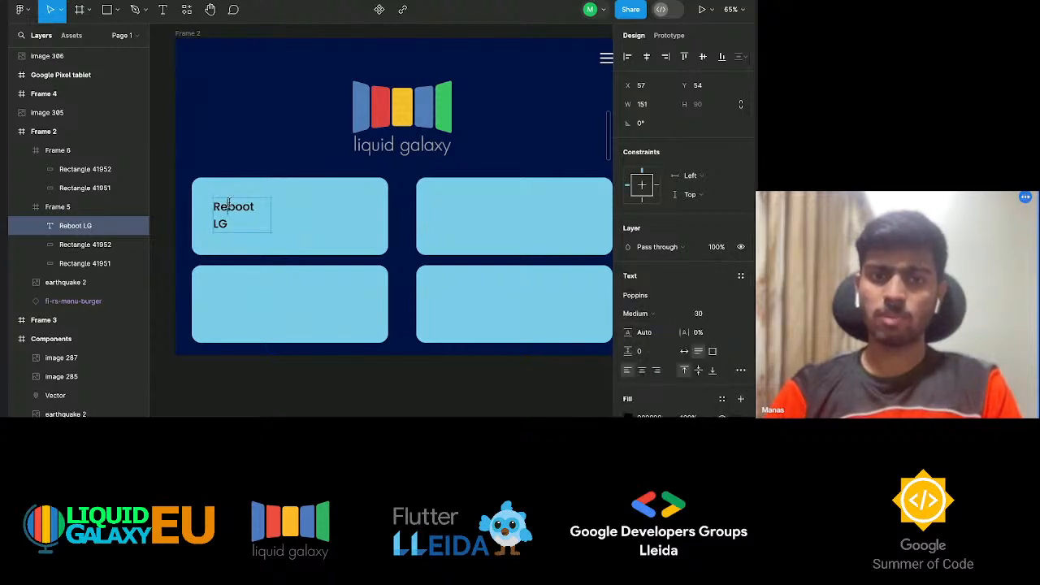
Widen the "Reboot LG" text box to 159 so it fits one line and nudge it to X 55, Y 49.
key("Escape")
mouse_move(273, 216)
left_mouse_down()
mouse_move(289, 213)
mouse_move(277, 215)
left_mouse_up()
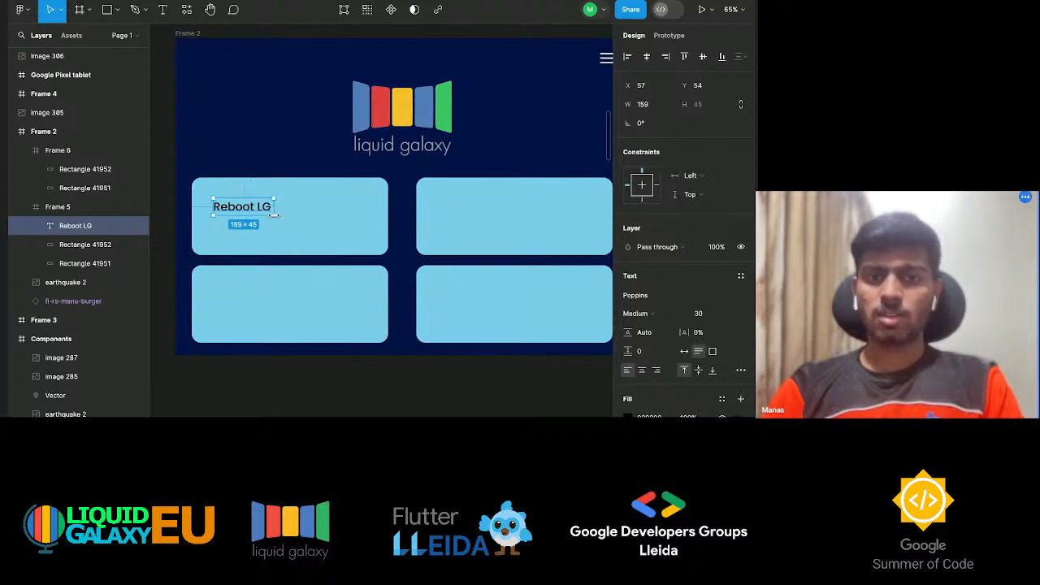
left_click(301, 223)
left_click(240, 211)
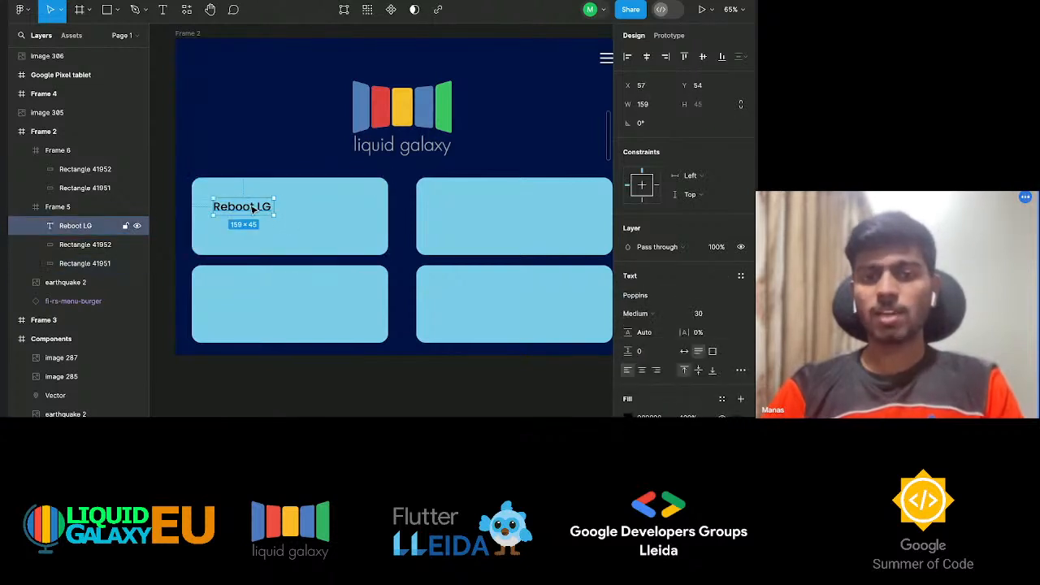
left_click_drag(250, 207, 250, 204)
Create a text style named "Button Title" from the "Reboot LG" text.
scroll(253, 225, "left", 5)
scroll(252, 225, "left", 1)
scroll(336, 304, "right", 6)
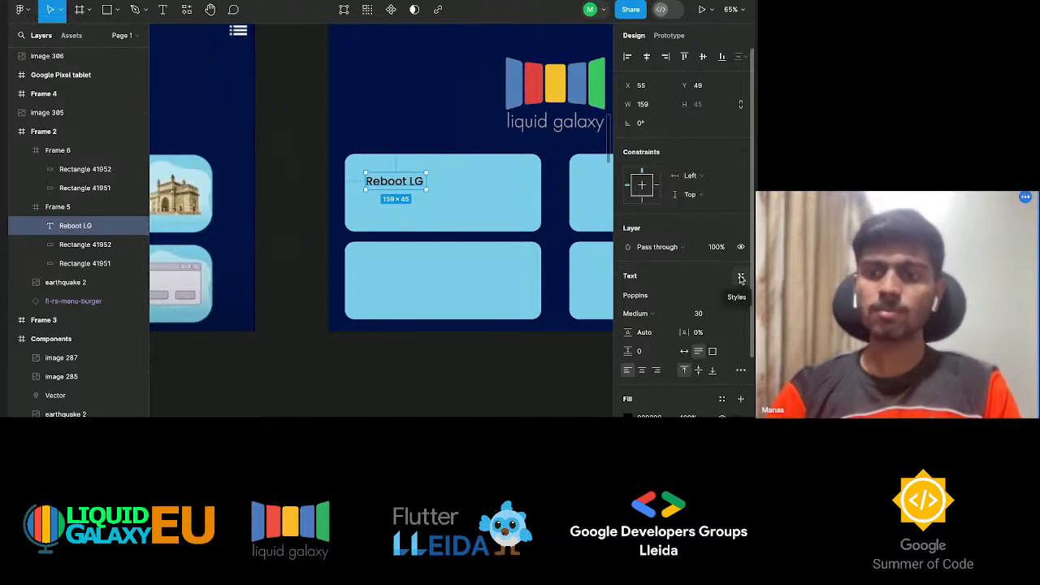
left_click(740, 277)
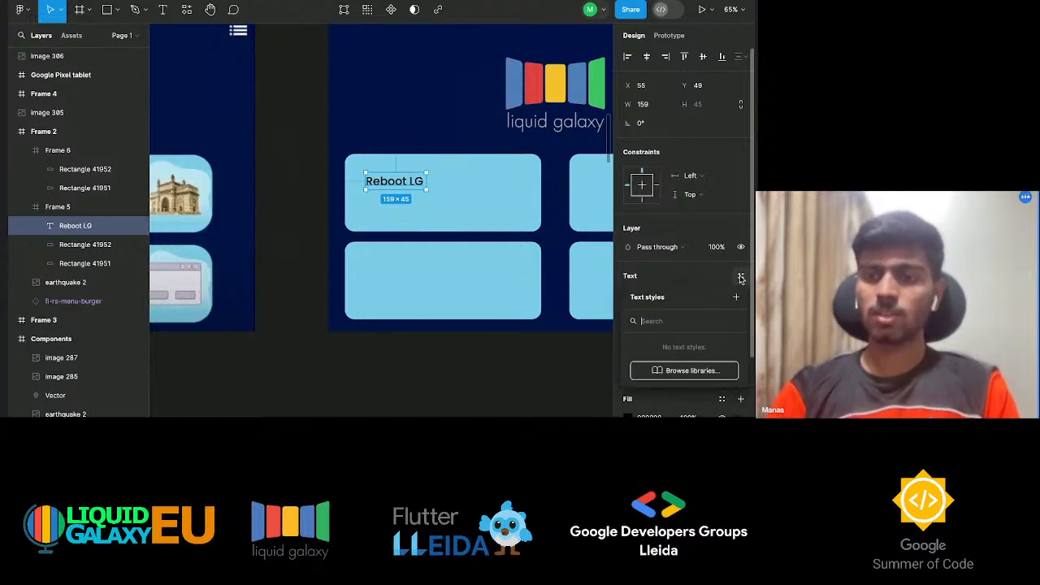
left_click(736, 297)
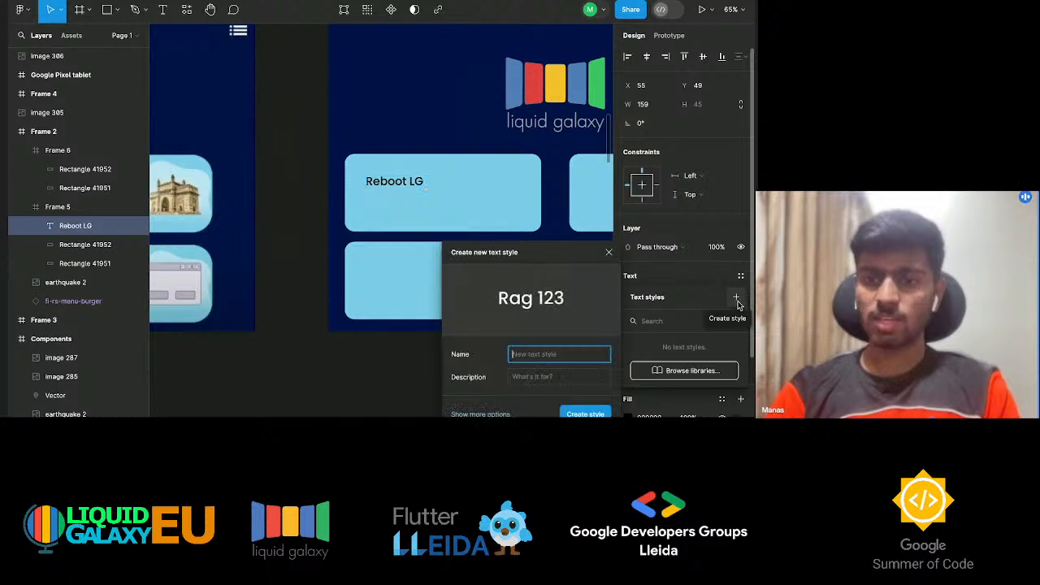
scroll(432, 364, "down", 2)
scroll(432, 364, "up", 1)
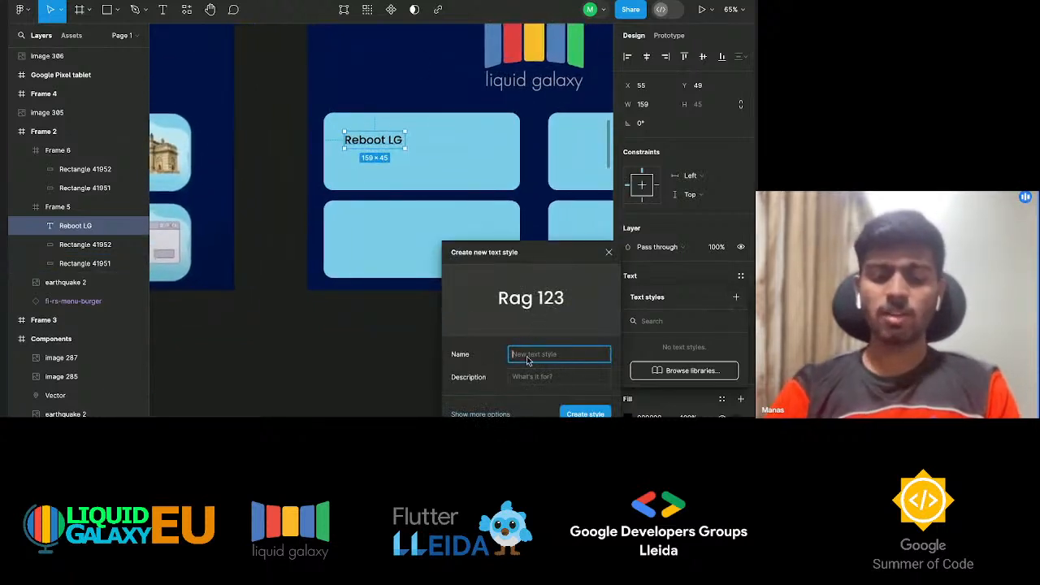
type("Butto")
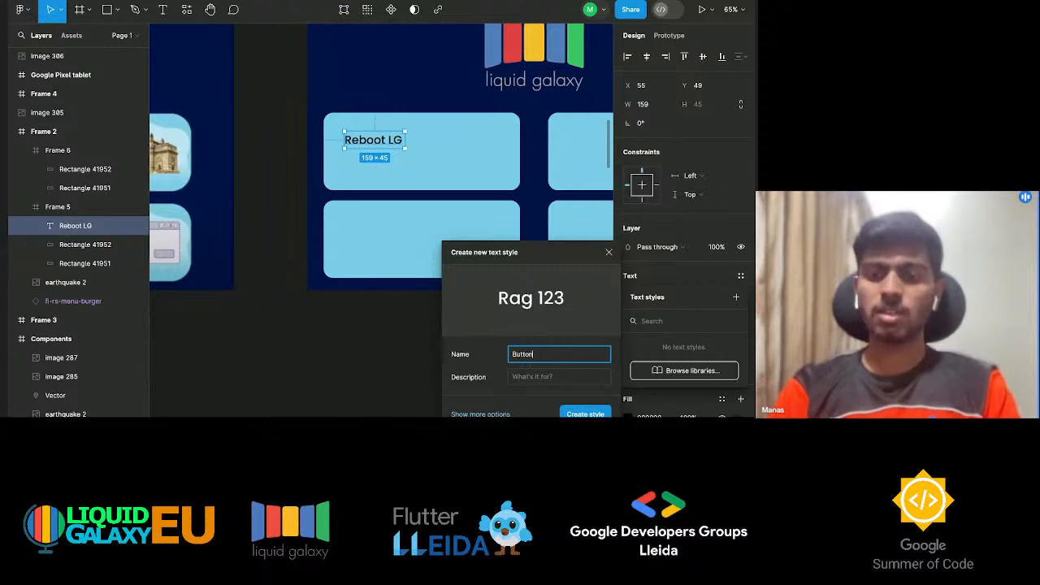
type("n Title")
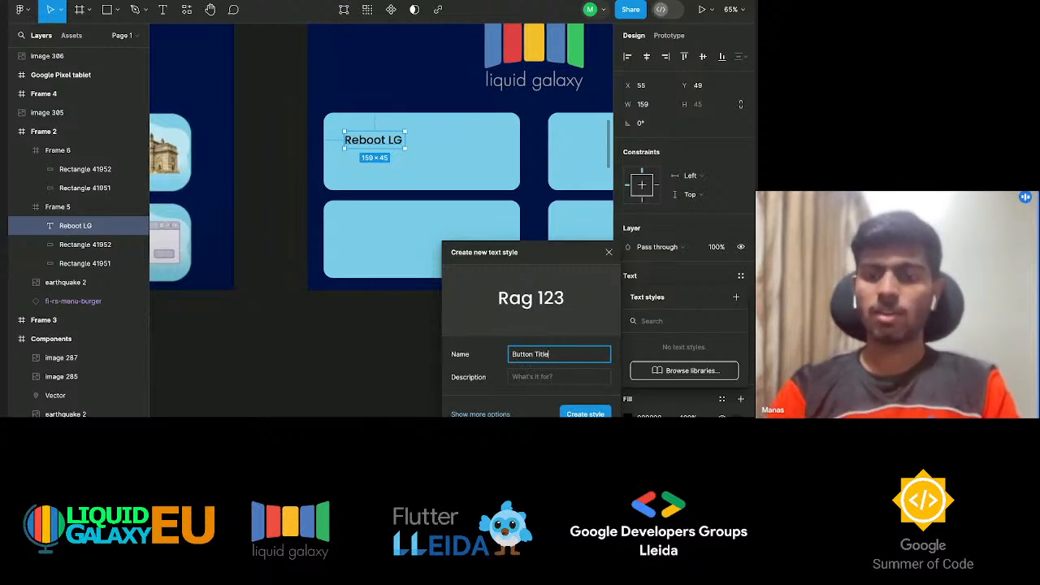
left_click(572, 412)
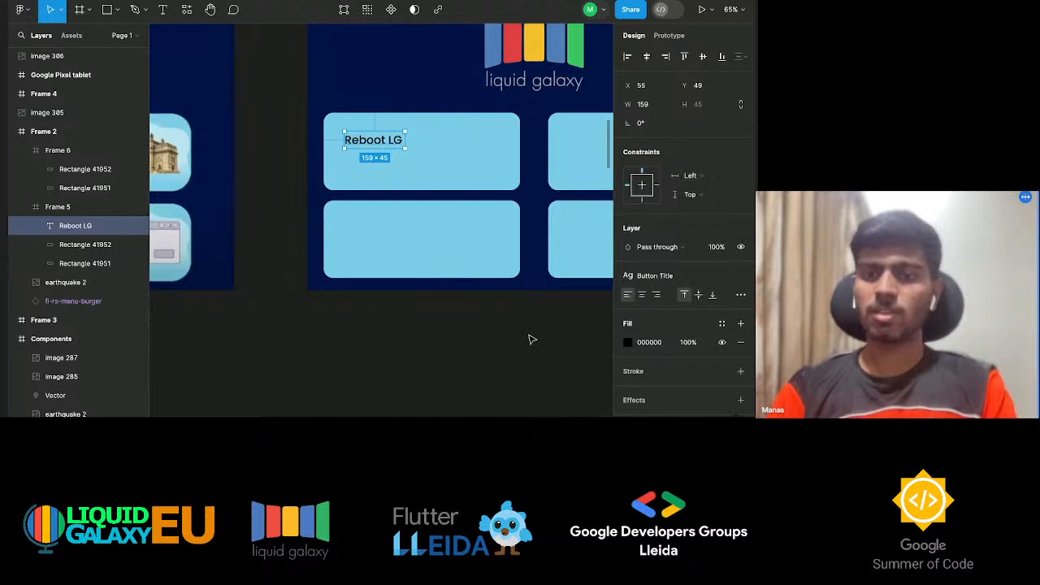
Add the title text "Go to city" near the upper-left corner of the second card in the upper row.
scroll(530, 339, "up", 2)
scroll(447, 309, "right", 3)
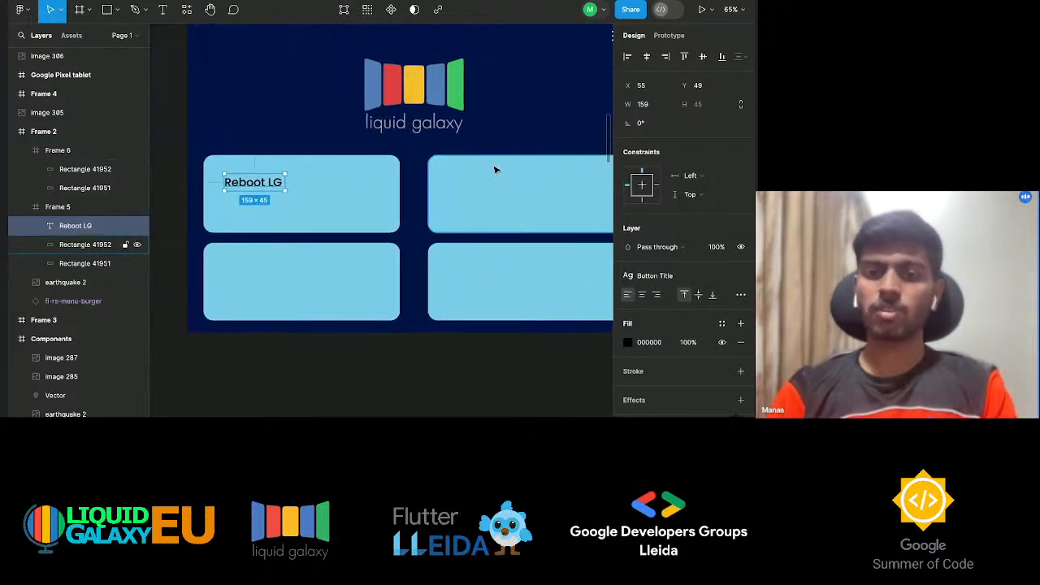
left_click(484, 216)
key("t")
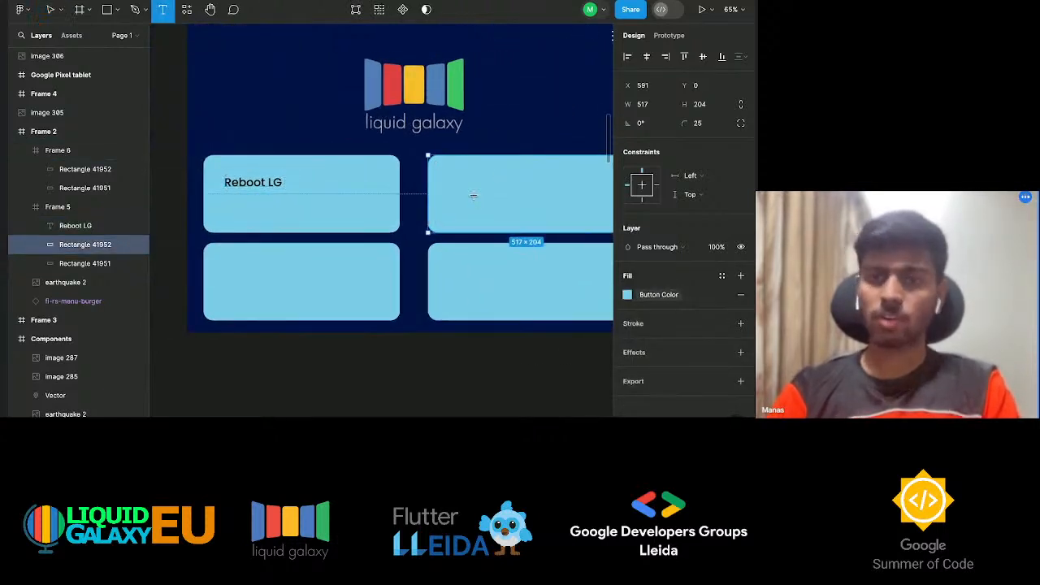
left_click(459, 178)
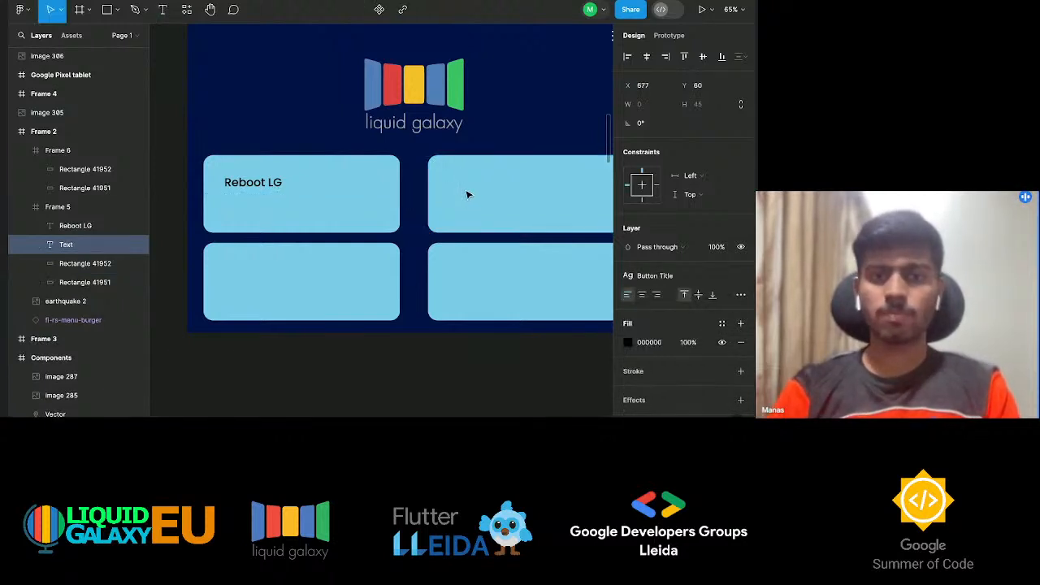
scroll(467, 193, "up", 1)
scroll(467, 193, "left", 5)
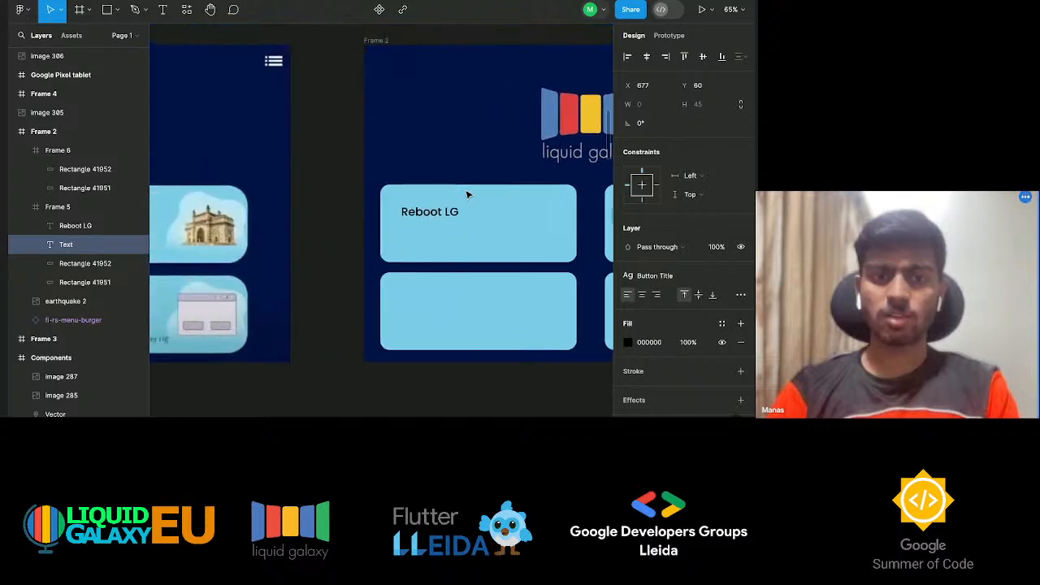
scroll(467, 193, "right", 5)
type("Go to city")
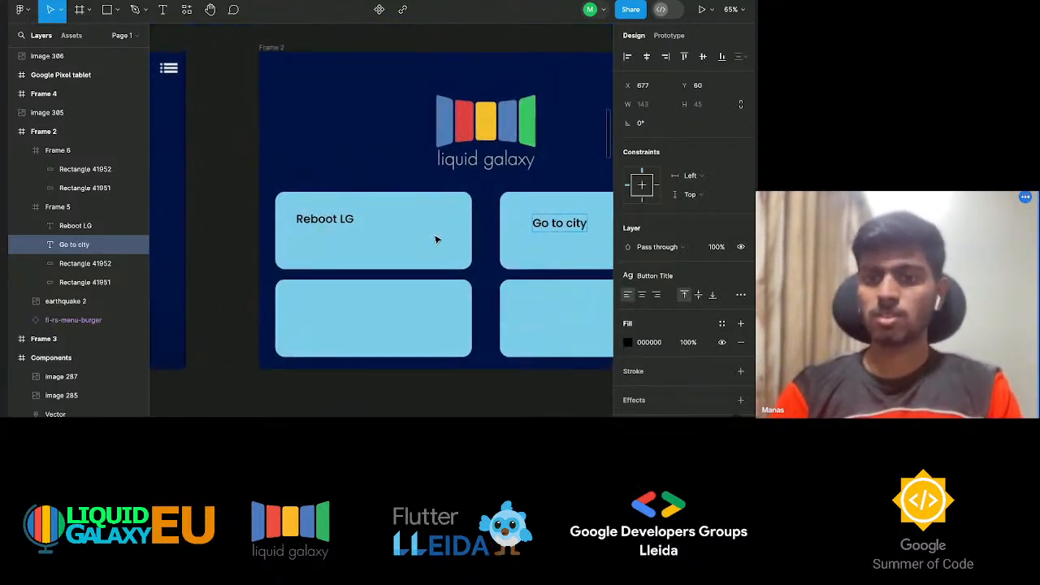
scroll(436, 236, "right", 3)
key("Escape")
Add the title text "Start Orbit" to the first card of the lower row and shift it left in line with "Reboot LG".
left_click(276, 309)
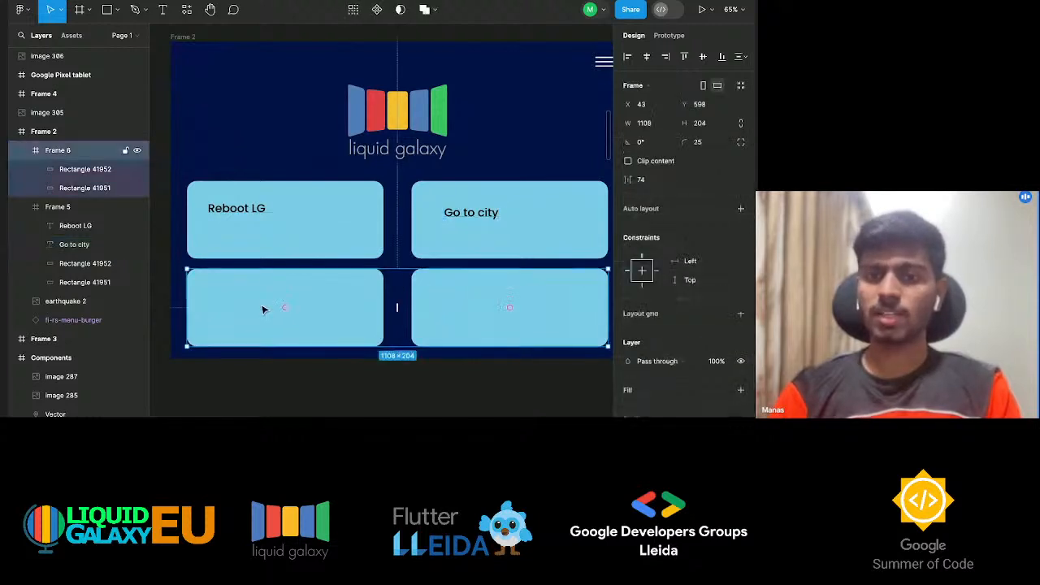
key("t")
left_click(222, 297)
scroll(216, 337, "left", 10)
scroll(216, 338, "right", 10)
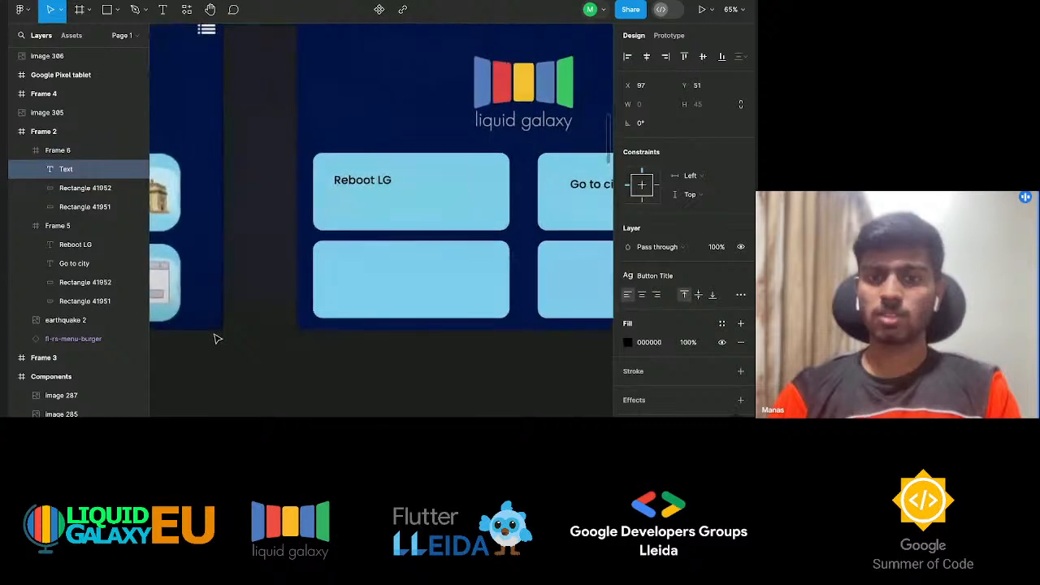
type("Start")
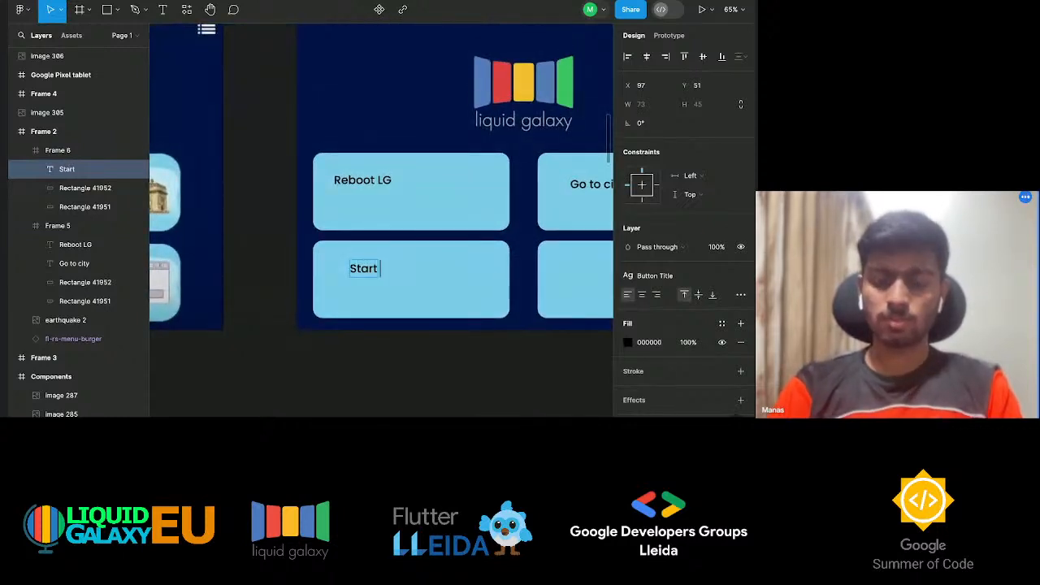
type(" Orbit")
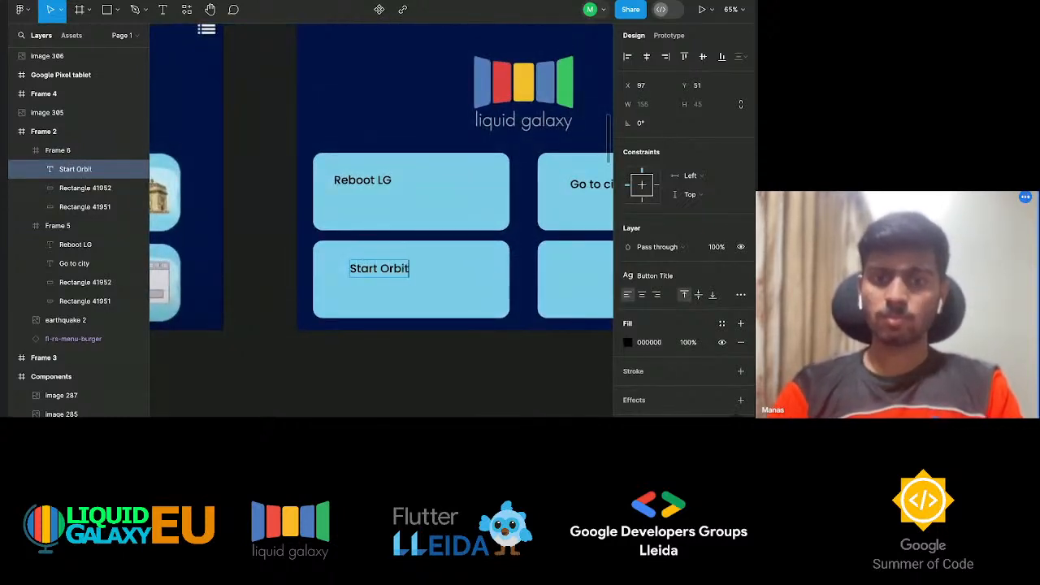
key("Escape")
left_click_drag(372, 272, 356, 272)
Shift the "Go to city" title left to X 660, Y 49 and place a copy of it in the empty fourth card.
scroll(428, 297, "right", 5)
left_click(454, 203)
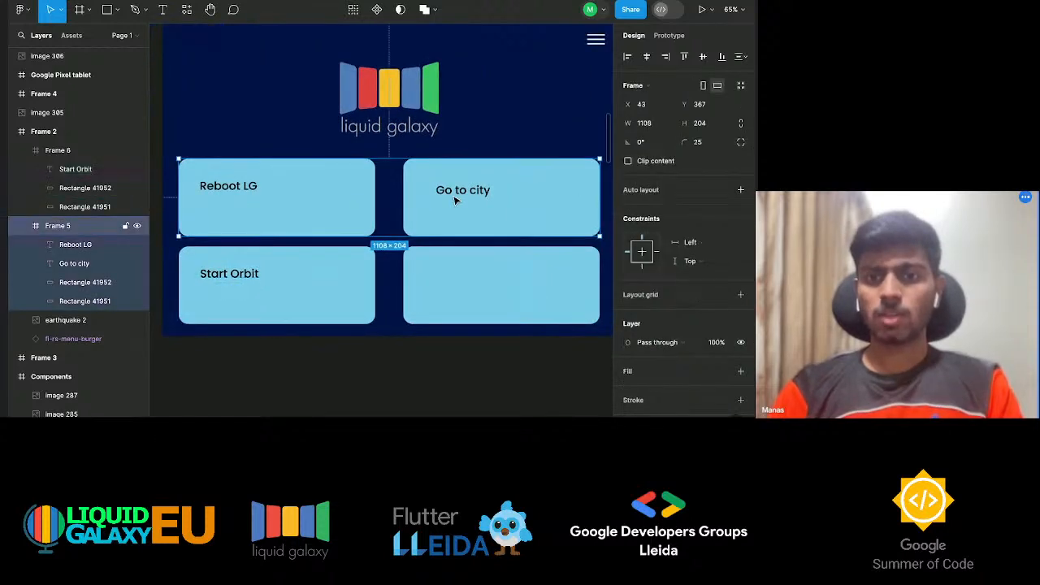
left_click(454, 200)
left_click_drag(469, 194, 448, 274)
key("ctrl+d")
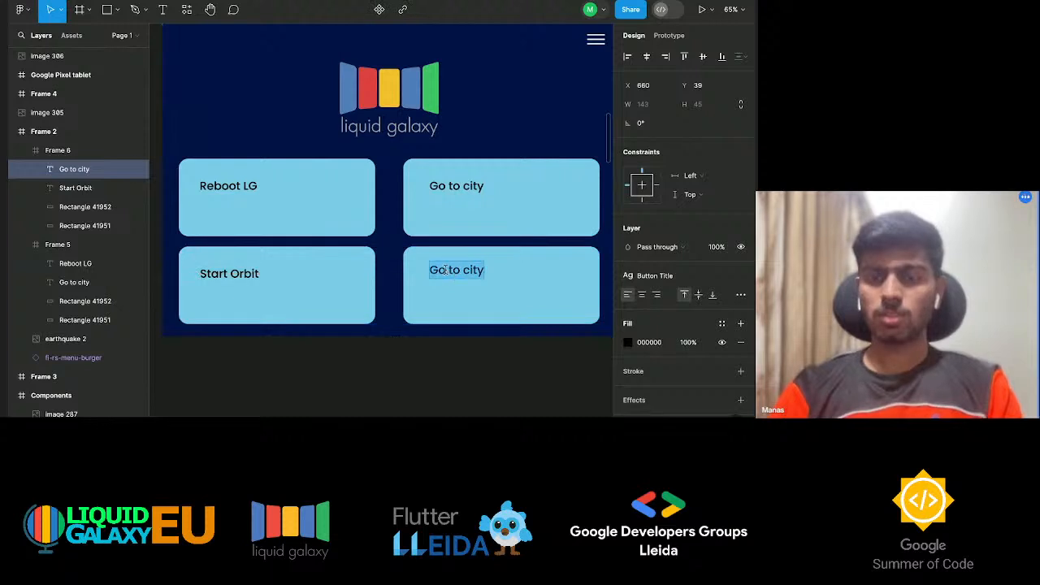
Replace the copied title in the fourth card with "Open Balloon", checking the wording in the reference design.
scroll(447, 273, "left", 10)
scroll(363, 266, "right", 10)
key("Return")
type("Open Ballojnon")
left_click(406, 313)
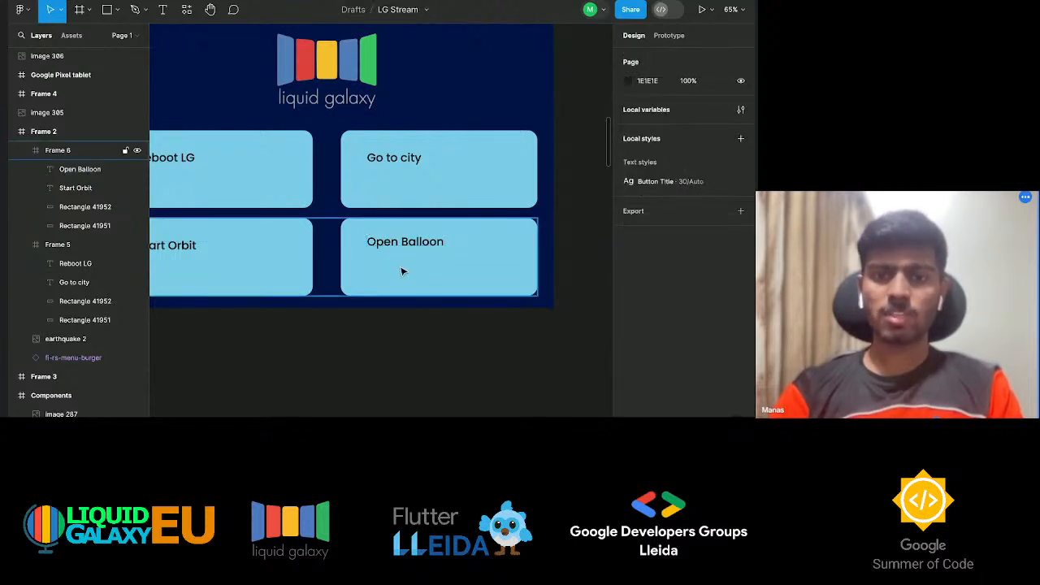
Shift the "Open Balloon" title left to X 647 and the "Go to city" title to X 648.
left_click(399, 245)
left_click(399, 244)
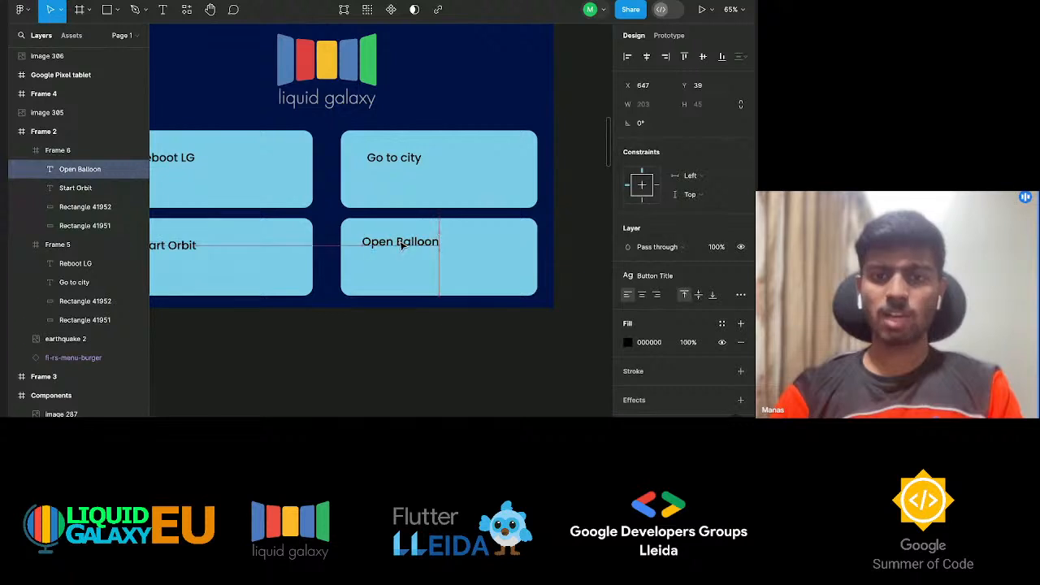
left_click(388, 155)
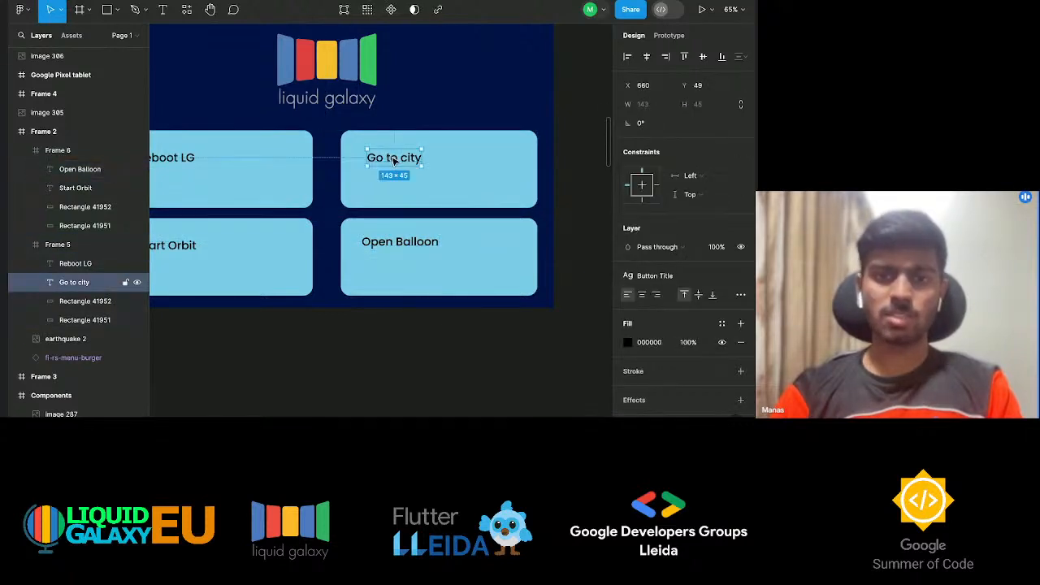
scroll(318, 217, "left", 3)
scroll(318, 217, "up", 1)
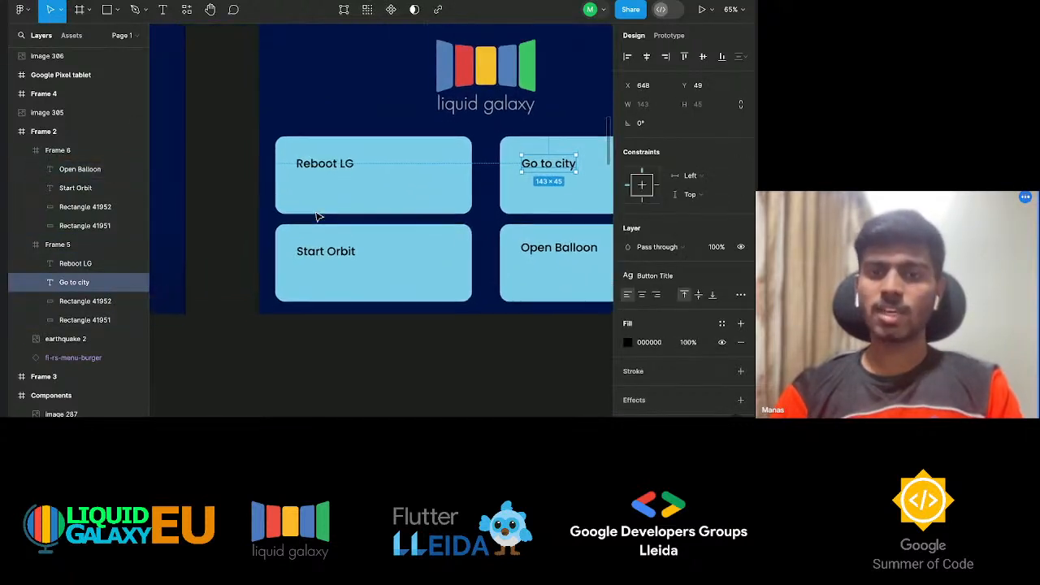
scroll(318, 217, "right", 3)
scroll(318, 217, "left", 5)
scroll(317, 217, "down", 2)
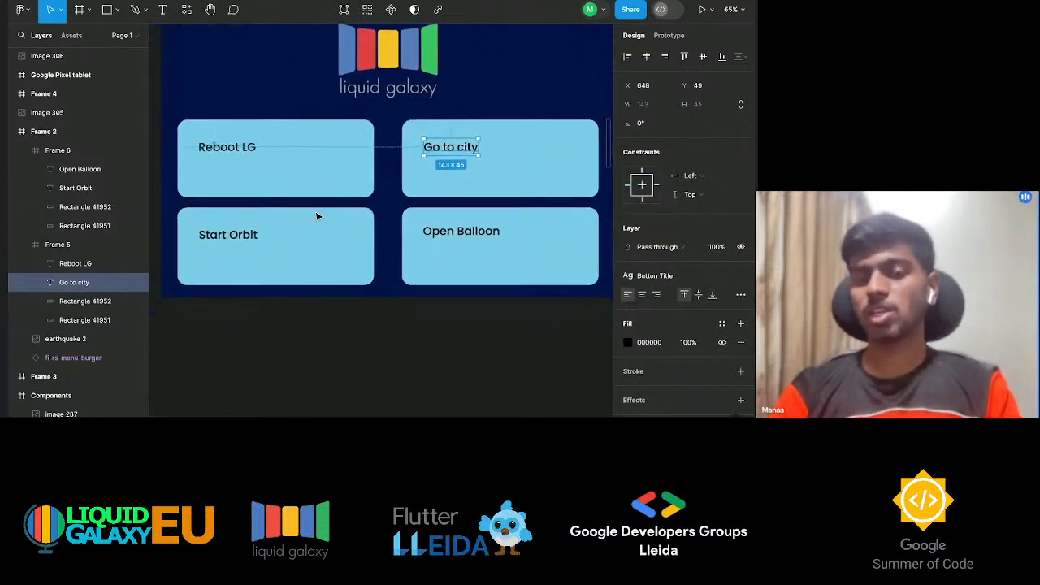
Place a copy of the "Reboot LG" title directly below it at X 55, Y 102 and open the copied text for editing.
scroll(317, 216, "left", 6)
scroll(318, 216, "up", 2)
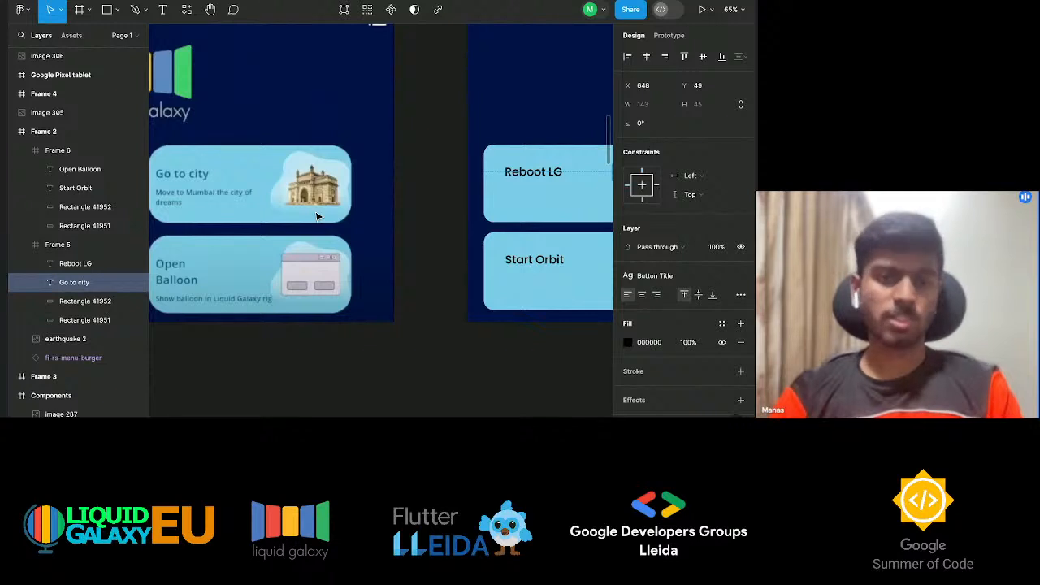
scroll(317, 216, "right", 3)
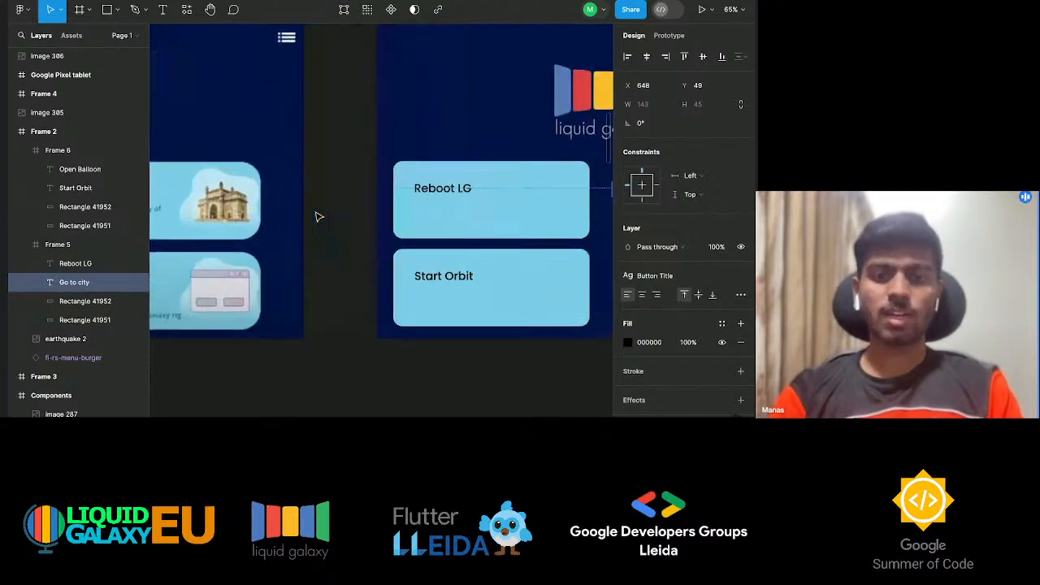
scroll(318, 216, "down", 3)
scroll(318, 217, "right", 2)
scroll(318, 216, "up", 3)
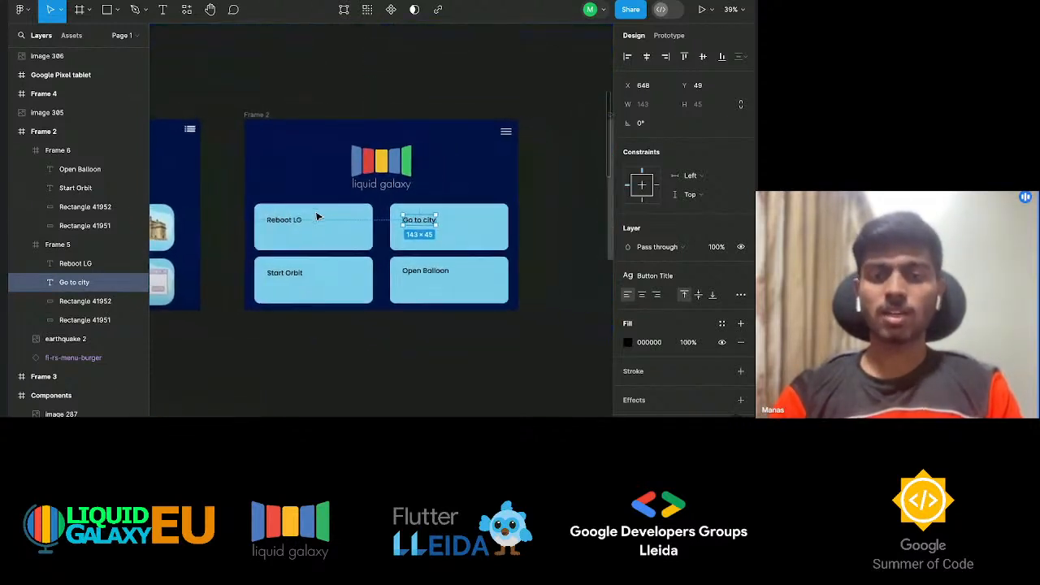
left_click(270, 222)
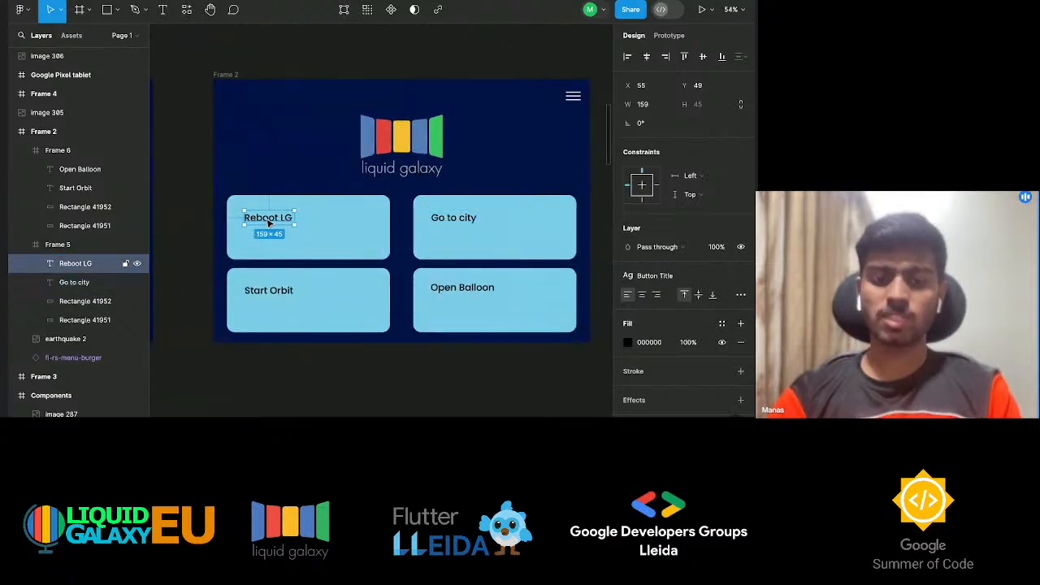
left_click_drag(270, 223, 267, 241)
scroll(266, 230, "up", 3)
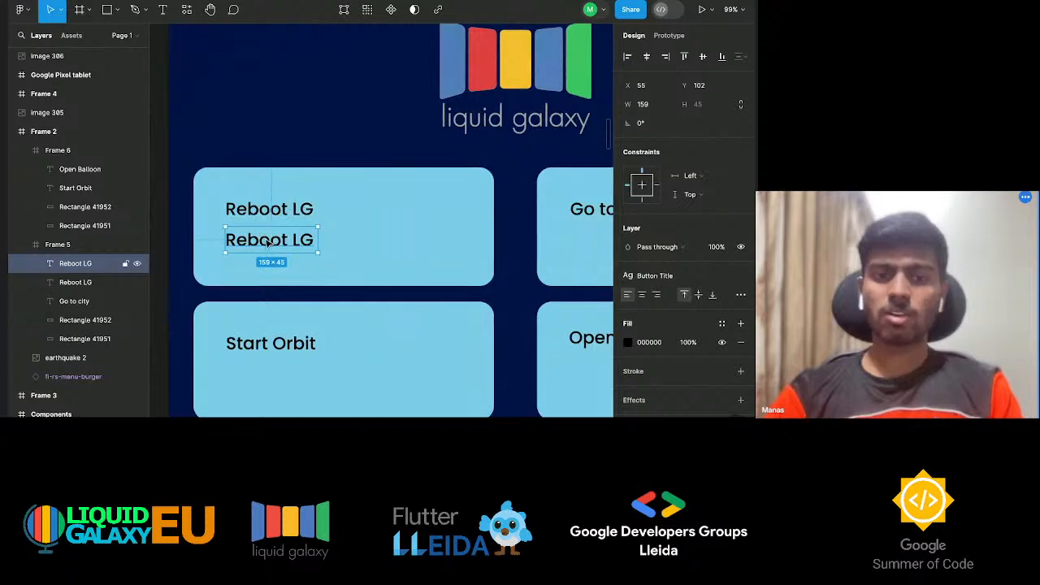
double_click(269, 238)
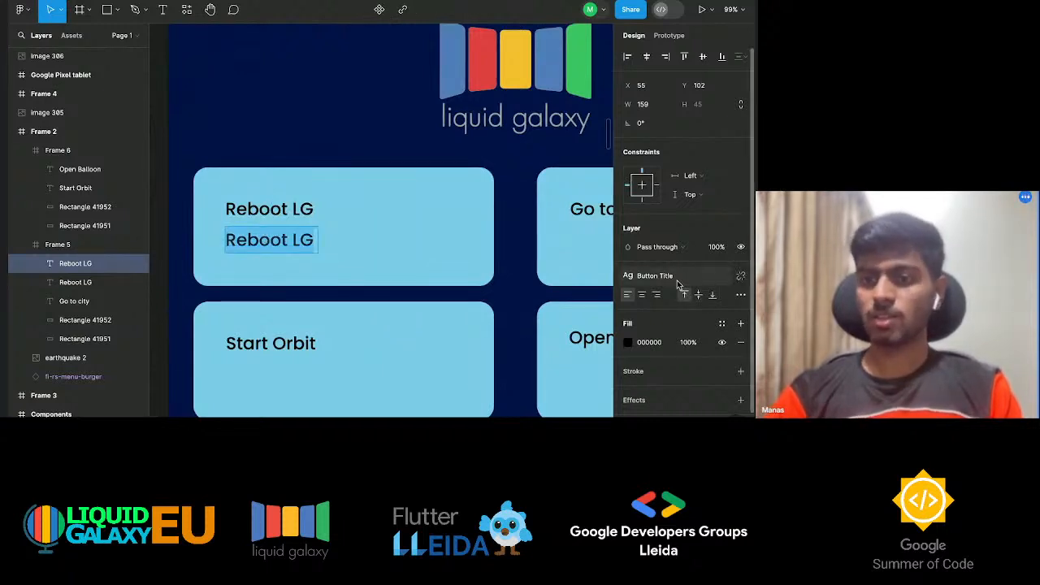
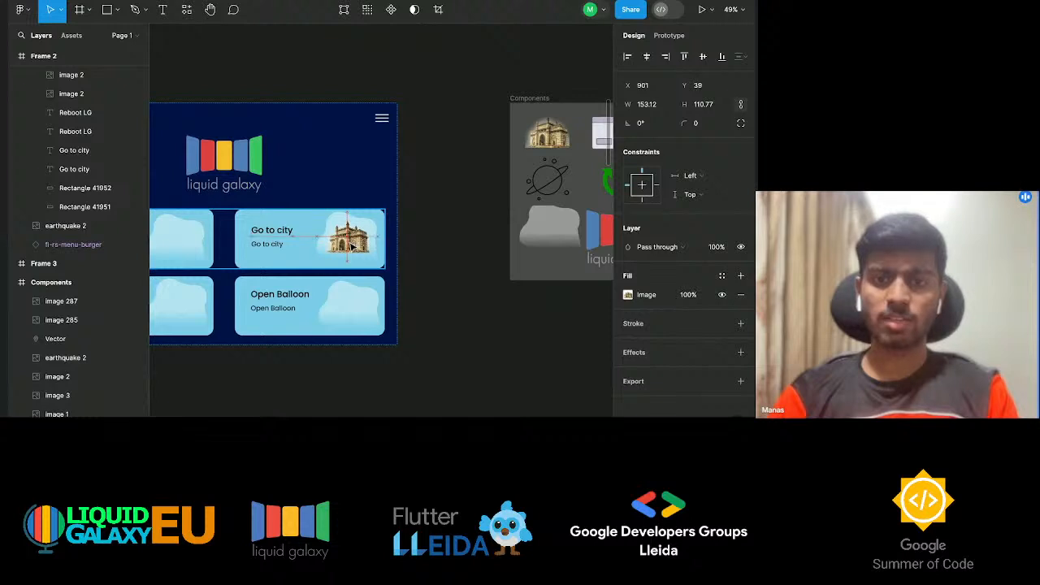
Place a copy of the planet image from the Components frame on the cloud shape in the "Start Orbit" card.
scroll(522, 263, "right", 1)
left_click(526, 187)
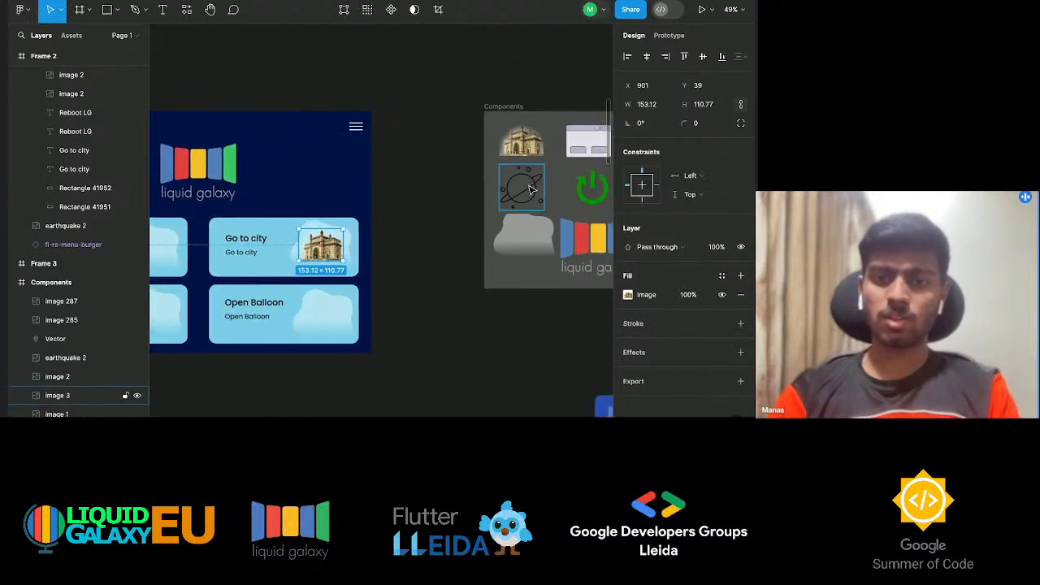
left_click_drag(529, 189, 336, 315)
scroll(333, 244, "left", 3)
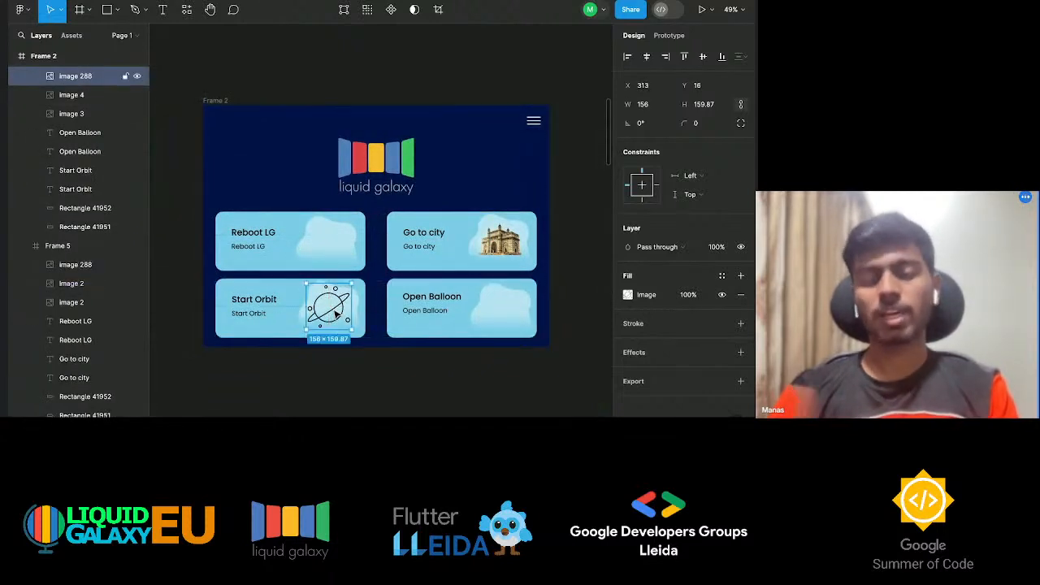
left_click(378, 368)
Place a copy of the green power icon from the Components frame on the cloud shape in the "Reboot LG" card.
scroll(378, 367, "right", 2)
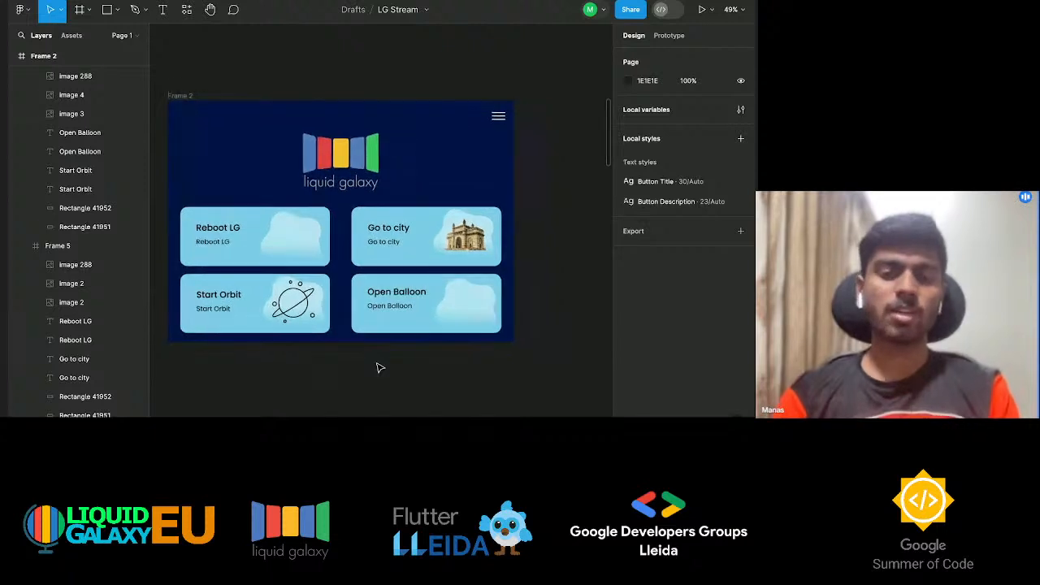
scroll(378, 368, "right", 10)
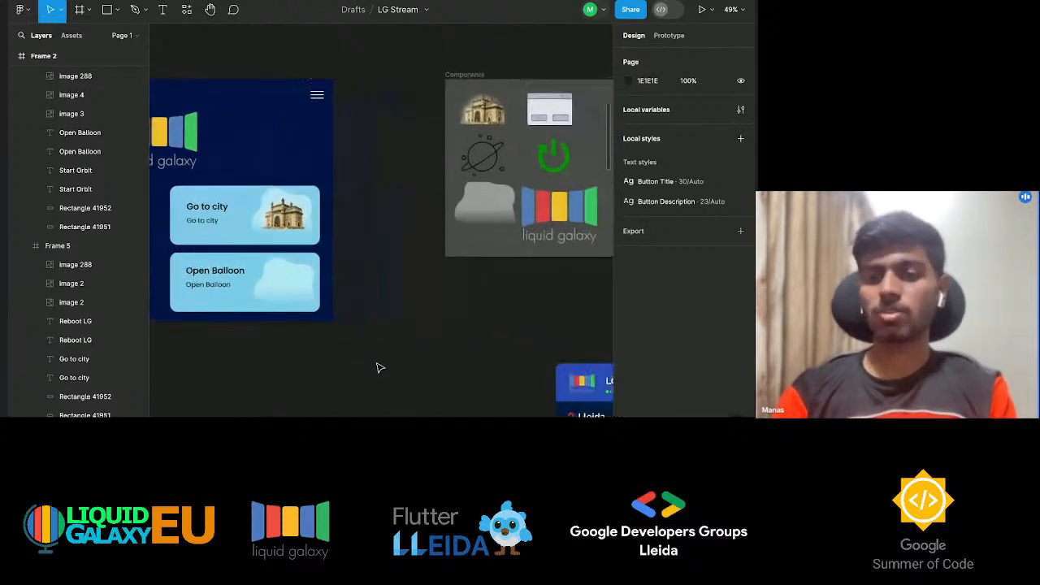
left_click(519, 172)
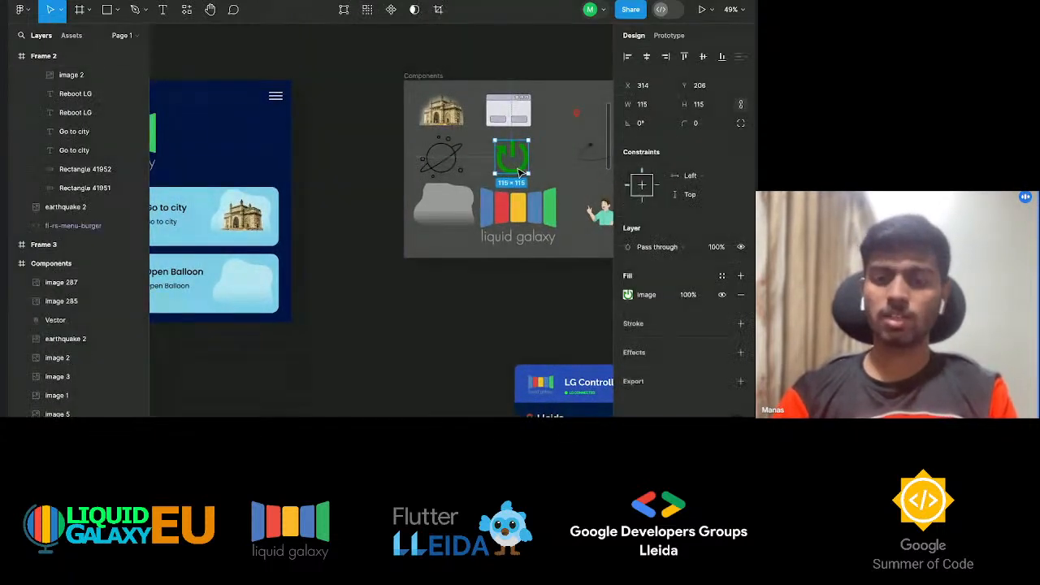
left_click_drag(520, 173, 252, 287)
scroll(251, 288, "left", 8)
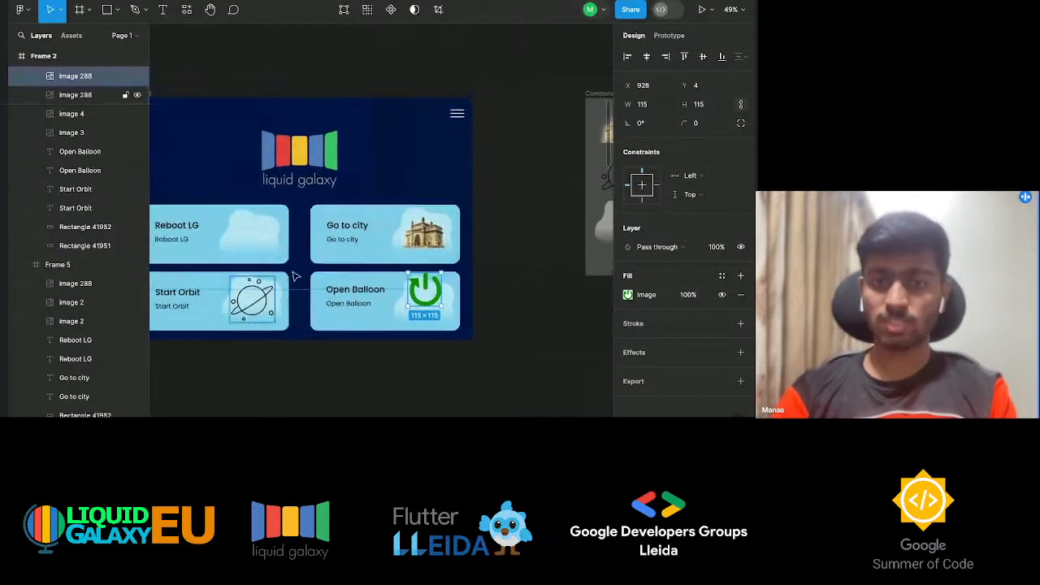
left_click_drag(425, 290, 249, 234)
left_click(490, 248)
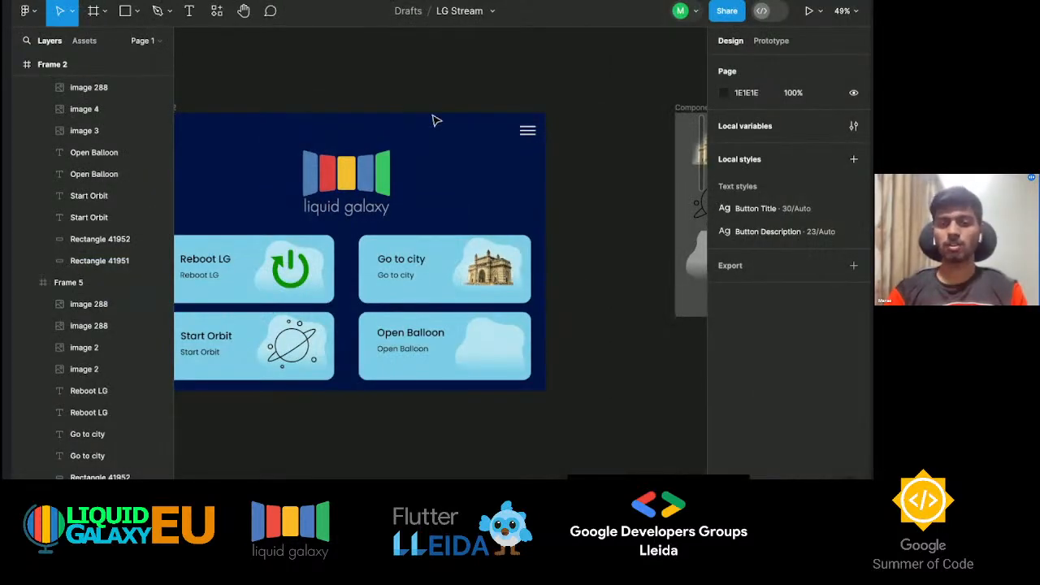
Place a copy of the window image from the Components frame on the cloud shape in the "Open Balloon" card.
scroll(435, 121, "right", 8)
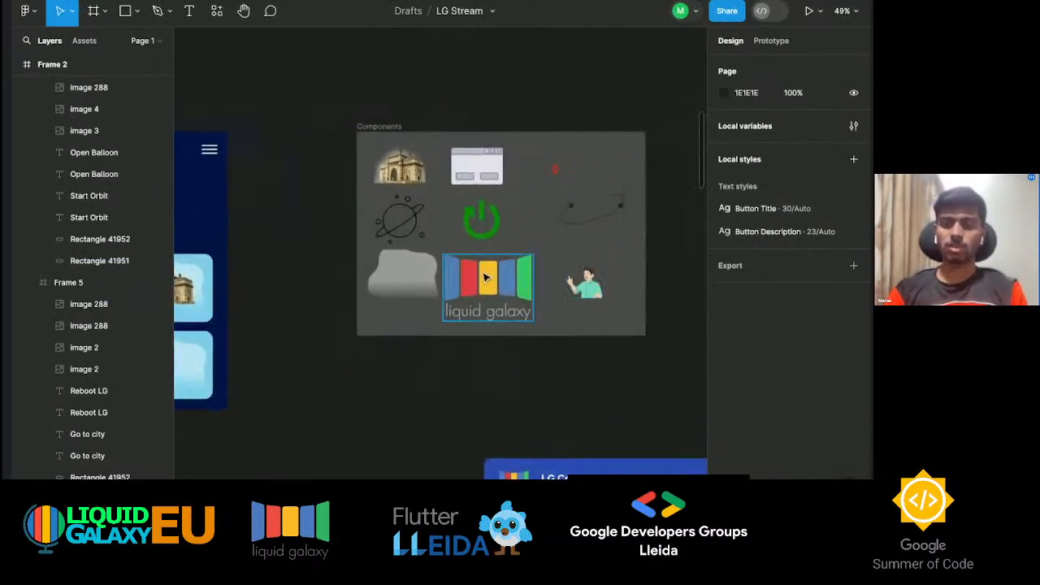
left_click(466, 169)
left_click_drag(466, 169, 351, 366)
left_click(455, 368)
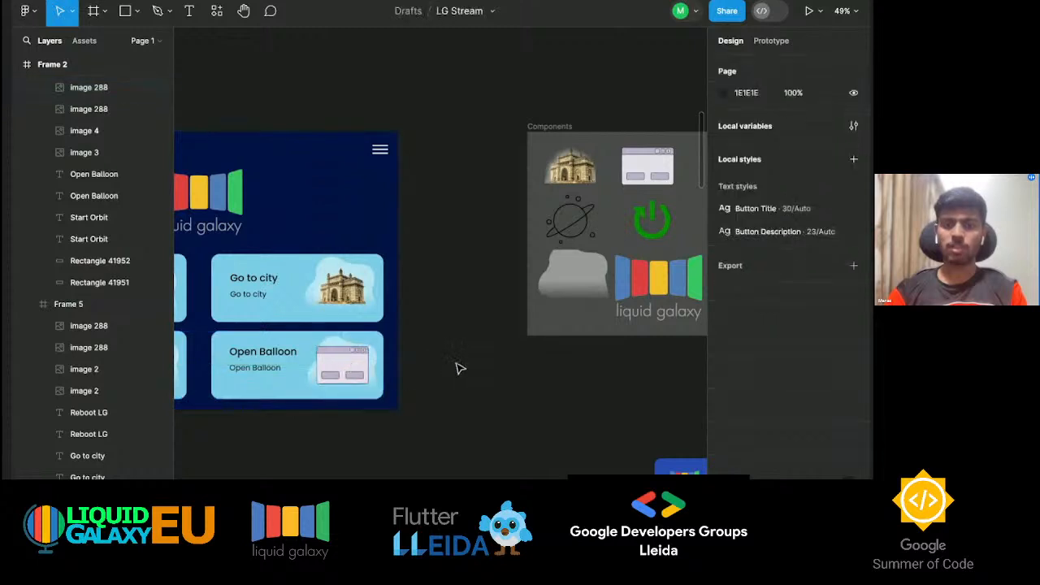
Compare the recreated home screen in Frame 2 with the reference design beside it.
scroll(455, 367, "left", 3)
scroll(455, 368, "down", 1)
scroll(478, 387, "left", 8)
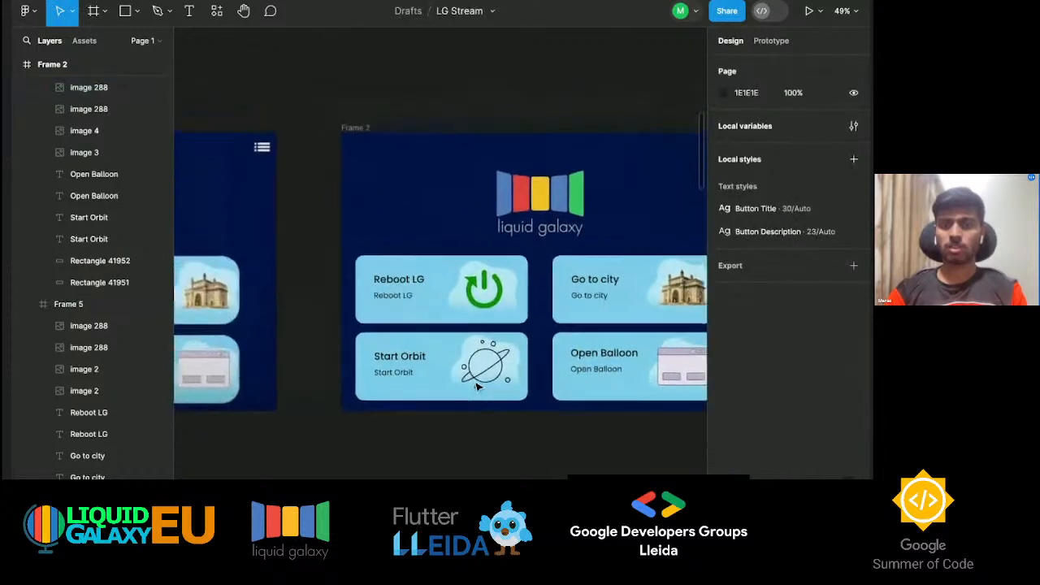
scroll(478, 388, "right", 4)
scroll(478, 387, "right", 4)
scroll(478, 387, "left", 10)
scroll(479, 388, "right", 4)
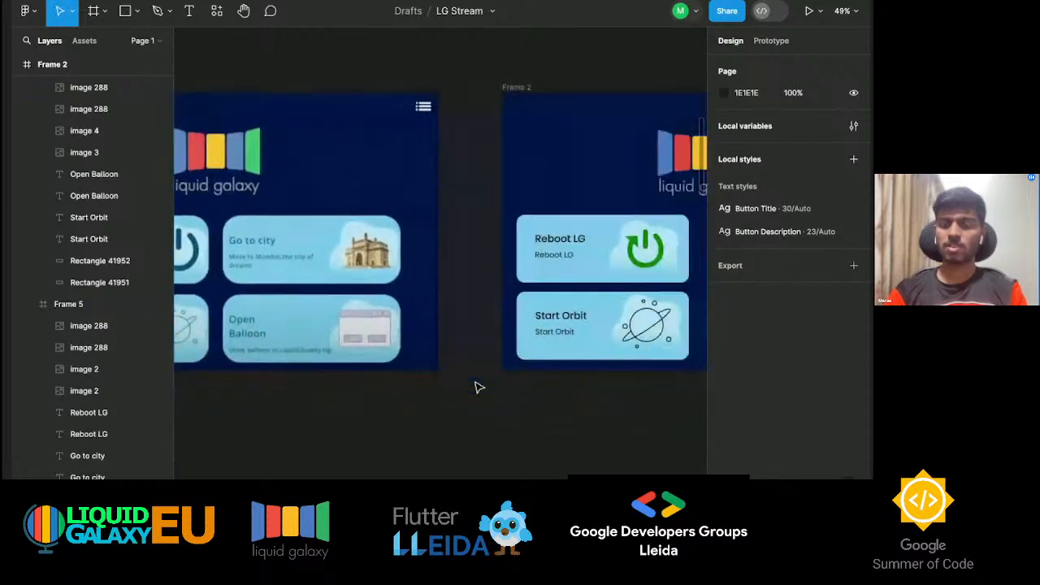
scroll(478, 387, "left", 4)
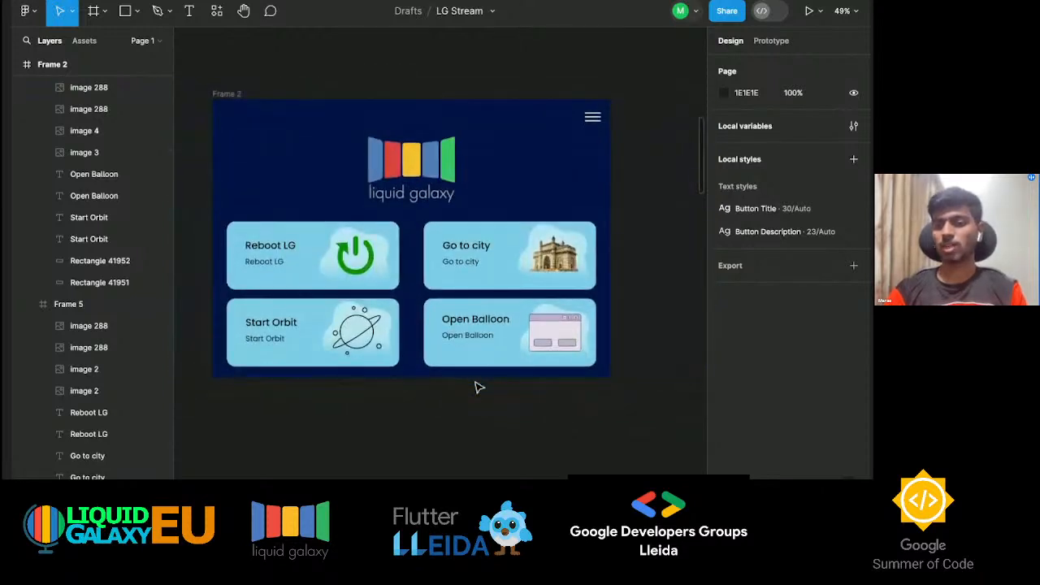
Examine the layout of the LG Controller reference image, including its header, information cards, map and command buttons.
scroll(478, 388, "down", 2)
scroll(478, 387, "down", 4)
scroll(479, 388, "down", 3)
scroll(478, 388, "down", 2)
scroll(478, 388, "right", 5)
left_click(589, 259)
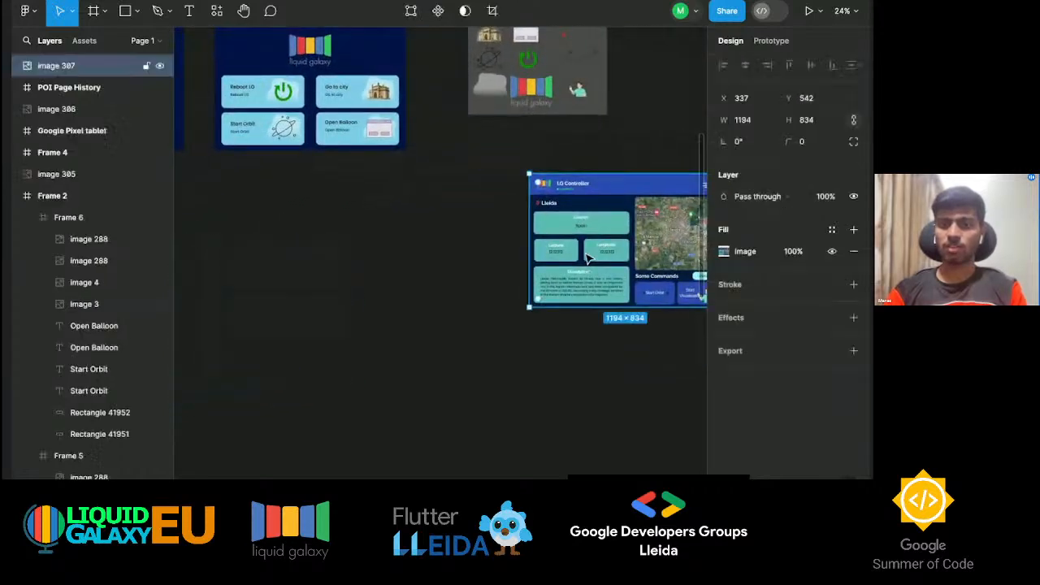
scroll(491, 279, "up", 3)
scroll(492, 279, "right", 4)
scroll(492, 279, "up", 3)
scroll(491, 278, "down", 3)
scroll(492, 279, "right", 3)
scroll(491, 279, "down", 1)
scroll(492, 279, "left", 4)
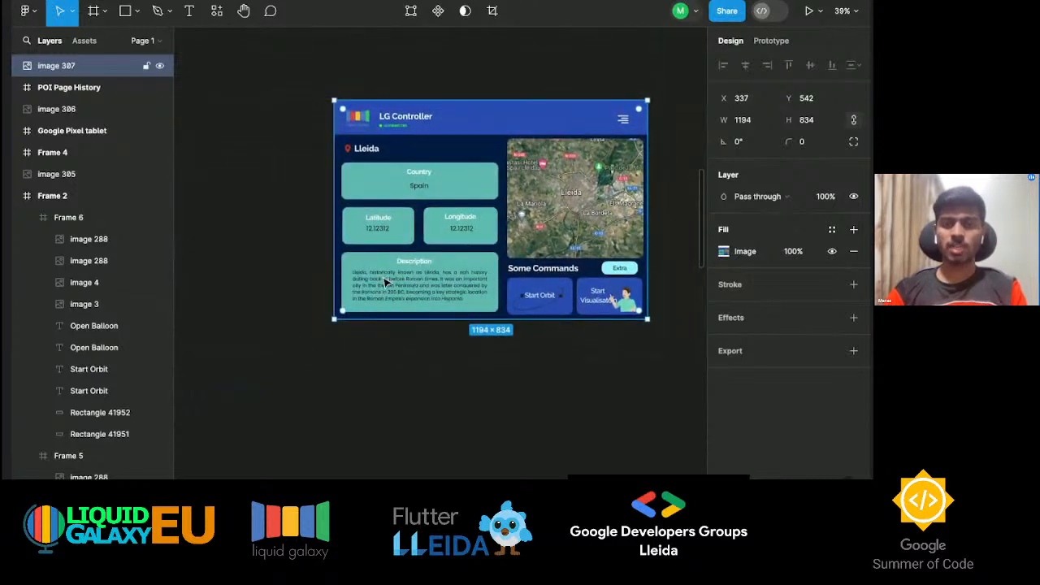
Add a new 100 × 100 frame on the empty canvas beside the LG Controller reference image.
scroll(387, 281, "right", 3)
scroll(386, 281, "down", 2)
scroll(386, 281, "left", 5)
scroll(386, 282, "down", 1)
scroll(386, 283, "left", 1)
key("f")
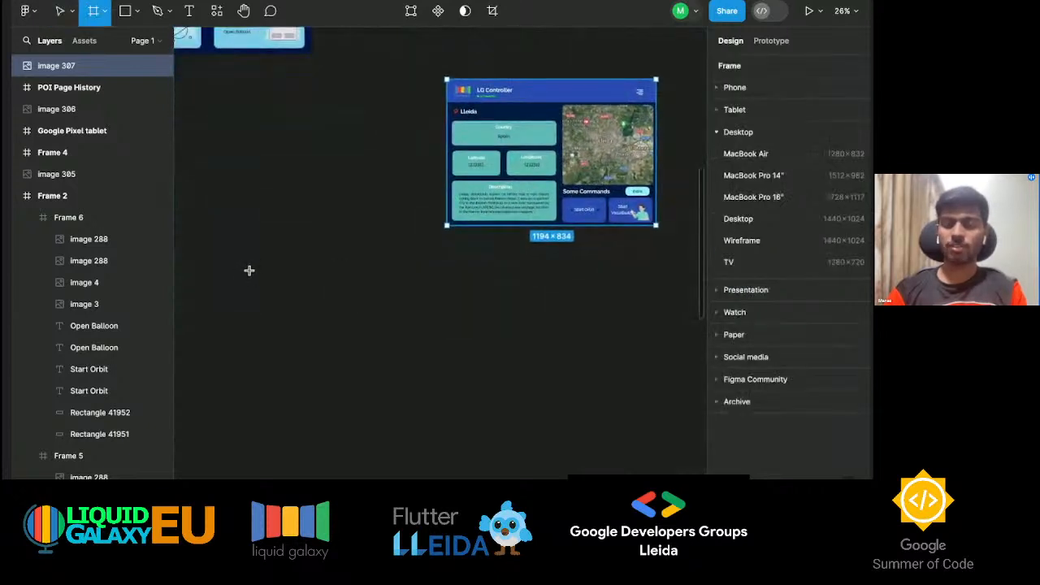
left_click(209, 128)
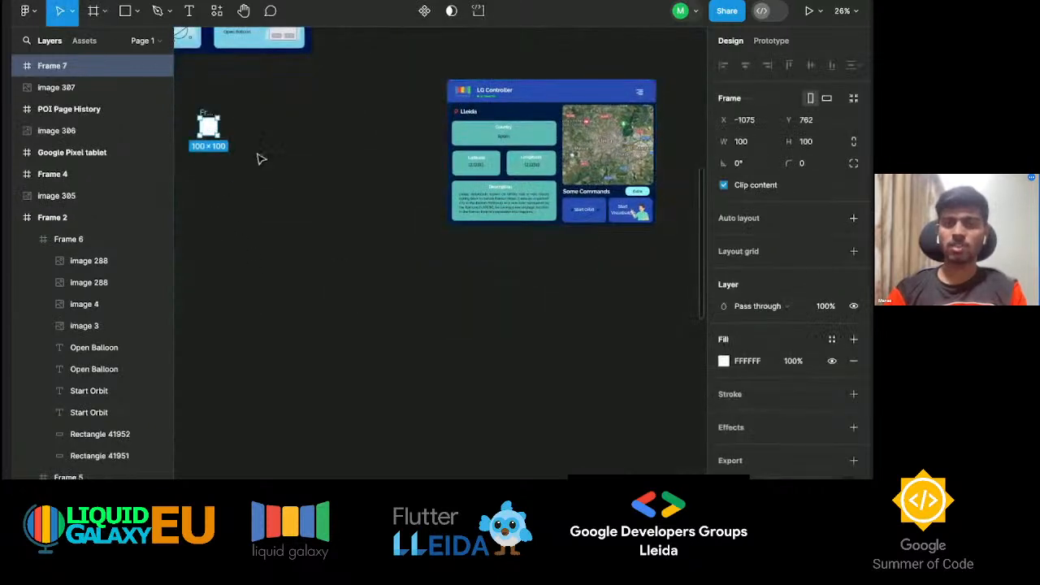
scroll(260, 158, "up", 5)
scroll(260, 157, "left", 3)
left_click(238, 133)
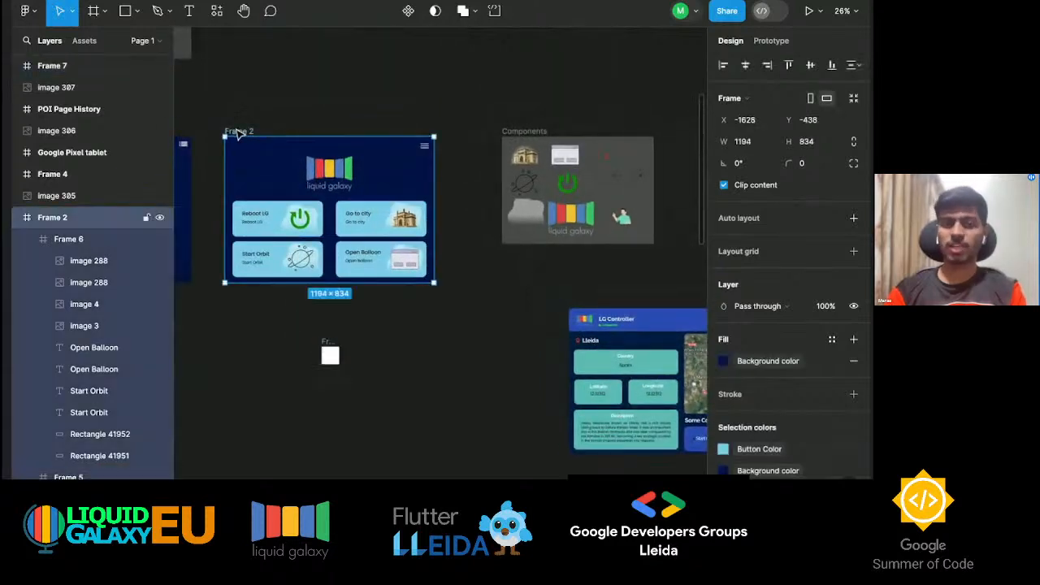
left_click_drag(242, 131, 235, 111)
key("ctrl+z")
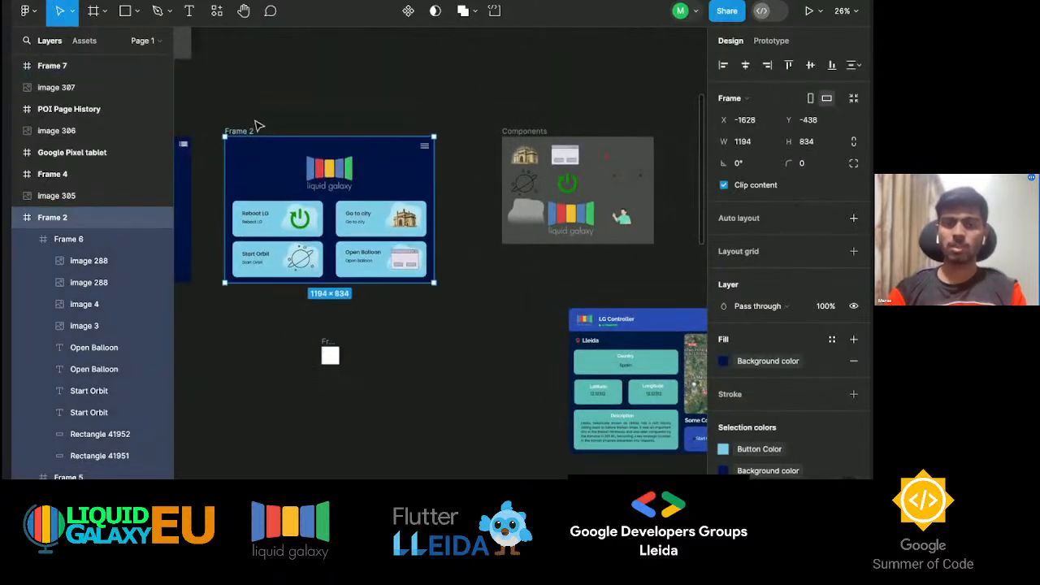
left_click(250, 122)
Resize the new white frame to the iPad Pro 11" preset in landscape orientation, 1194 × 834.
scroll(398, 329, "down", 3)
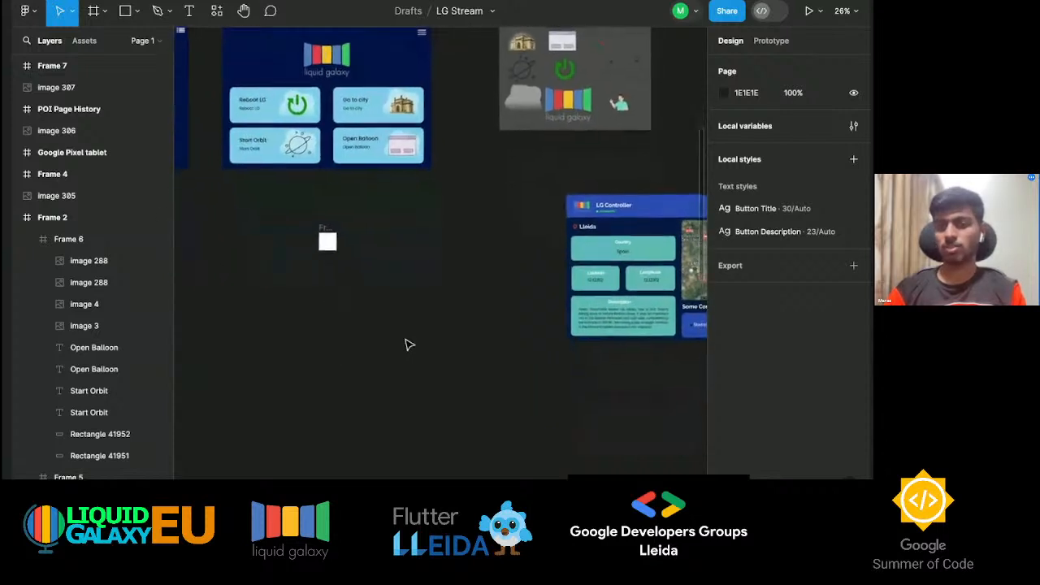
left_click_drag(323, 239, 428, 277)
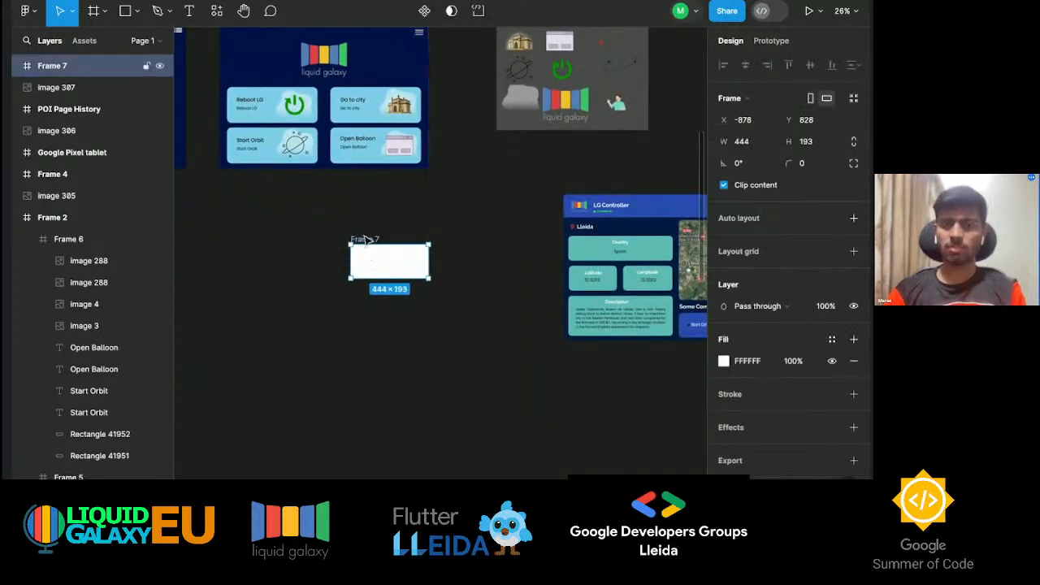
left_click(746, 98)
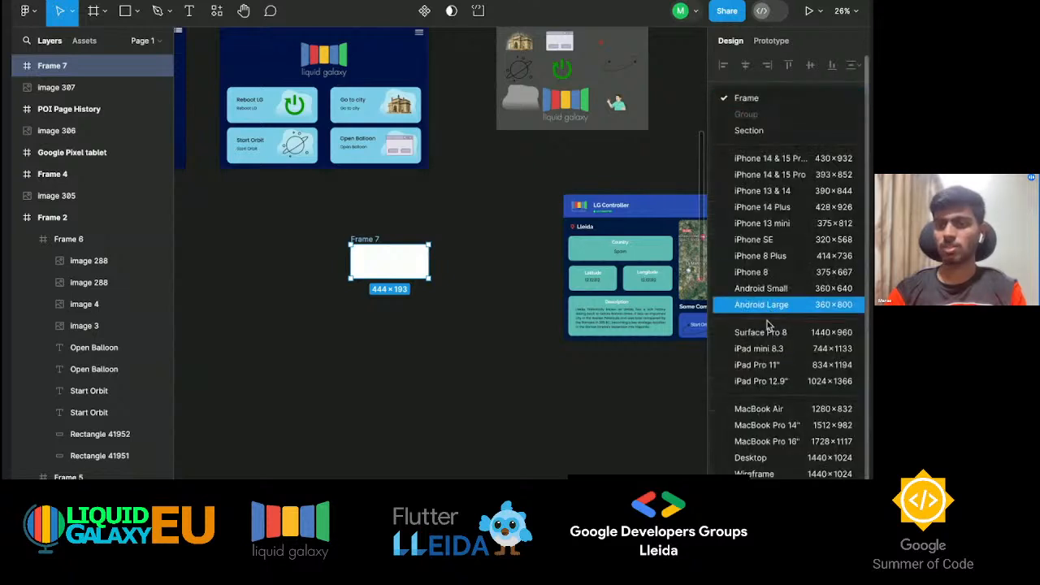
left_click(776, 367)
left_click(826, 98)
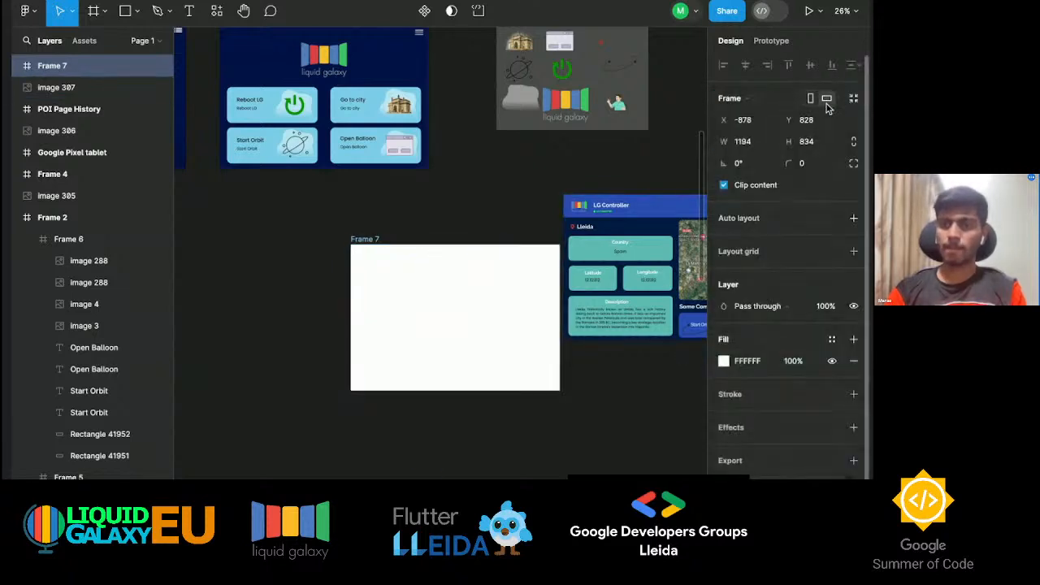
Move the new white frame left and slightly up, away from the LG Controller reference image.
left_click(355, 228)
left_click(357, 241)
left_click_drag(346, 246, 281, 226)
left_click(390, 204)
Shift the Google Pixel tablet mockup slightly right and down on the canvas.
scroll(390, 204, "up", 2)
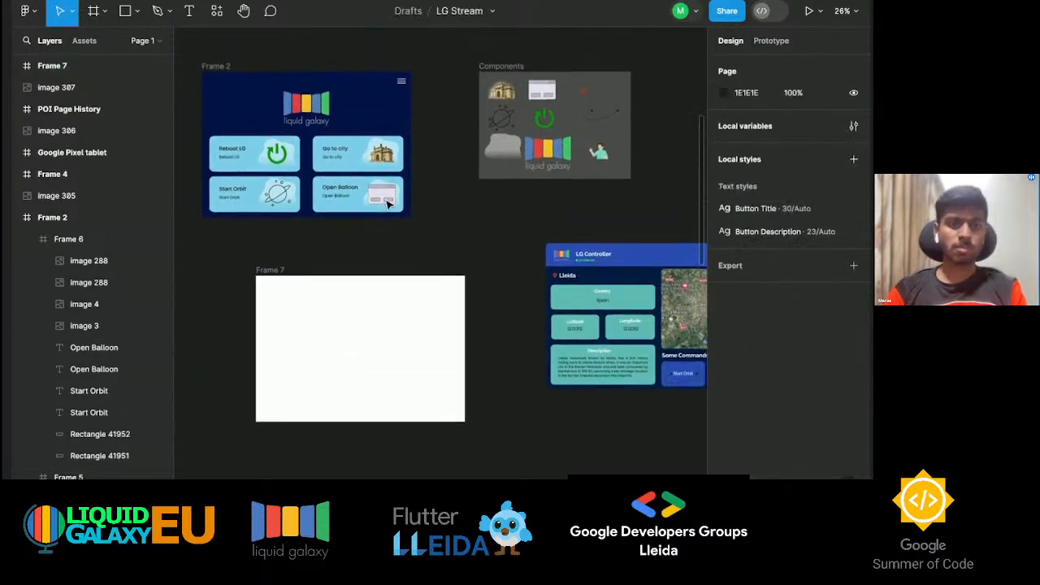
scroll(376, 252, "left", 3)
scroll(376, 253, "up", 2)
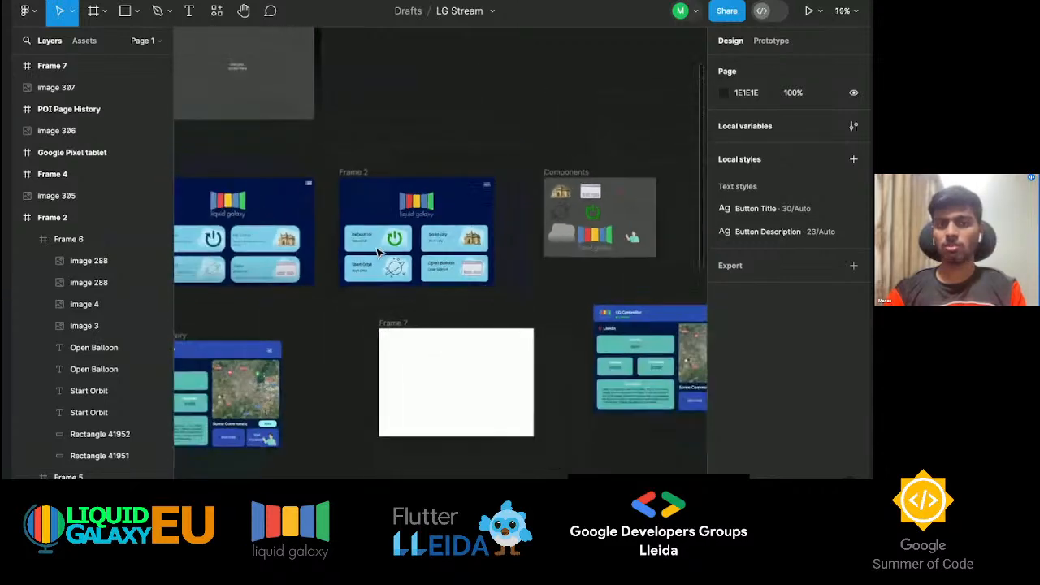
scroll(376, 253, "up", 3, "ctrl")
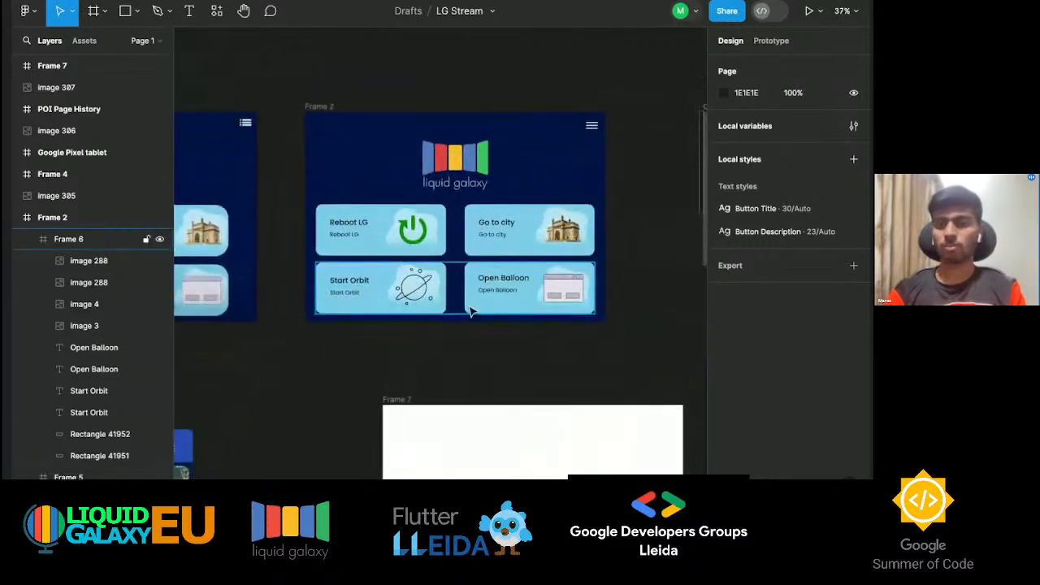
scroll(418, 332, "up", 5)
scroll(417, 332, "left", 3)
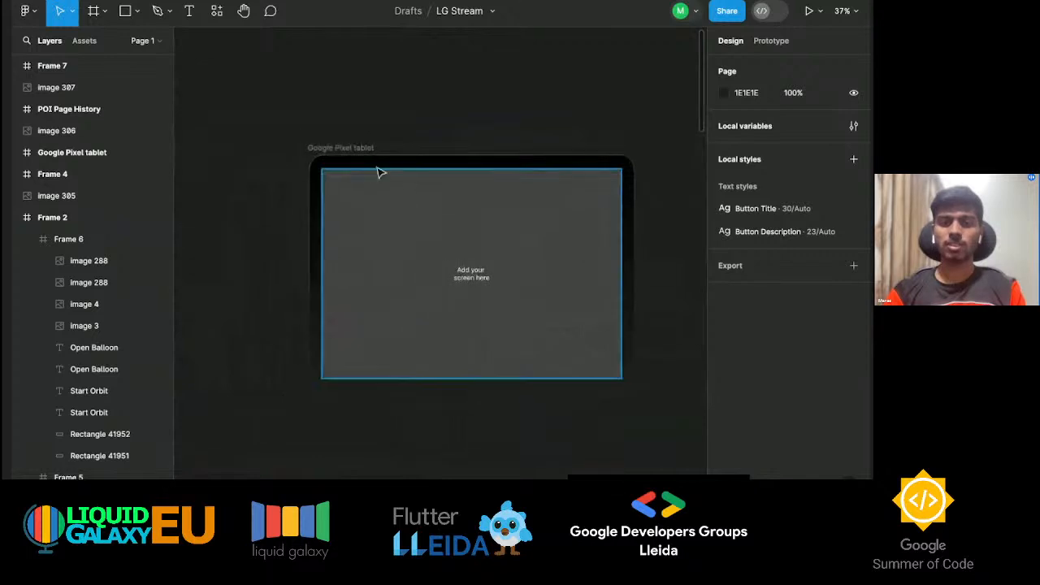
mouse_move(353, 149)
left_mouse_down()
mouse_move(476, 149)
mouse_move(366, 157)
left_mouse_up()
Copy the finished home screen, Frame 2, as a PNG and return to the Google Pixel tablet mockup.
scroll(366, 158, "down", 1, "ctrl")
scroll(366, 157, "right", 4)
scroll(365, 158, "down", 2)
scroll(353, 170, "down", 3)
left_click(299, 153)
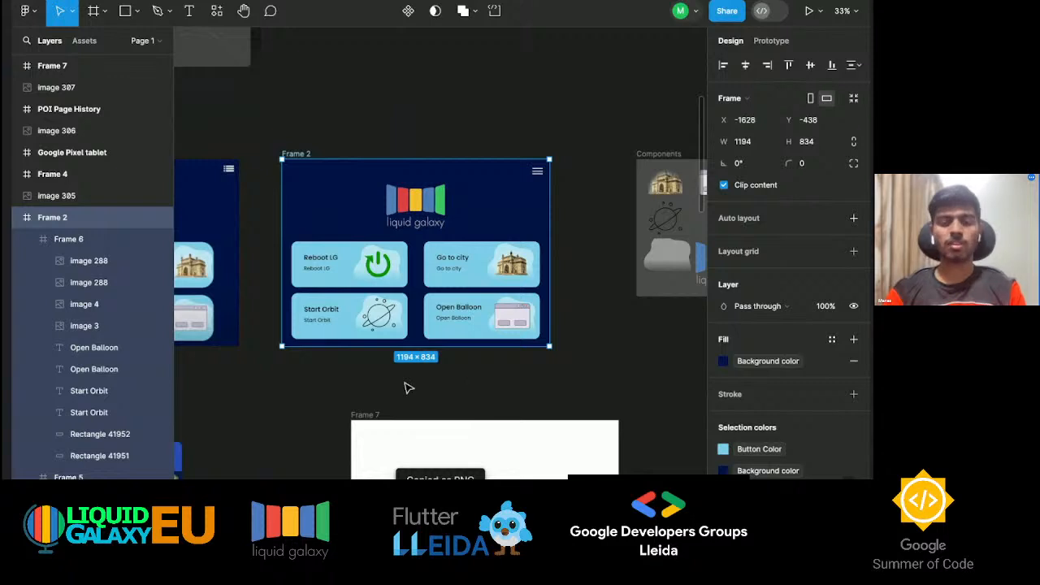
scroll(306, 158, "up", 5)
left_click(460, 228)
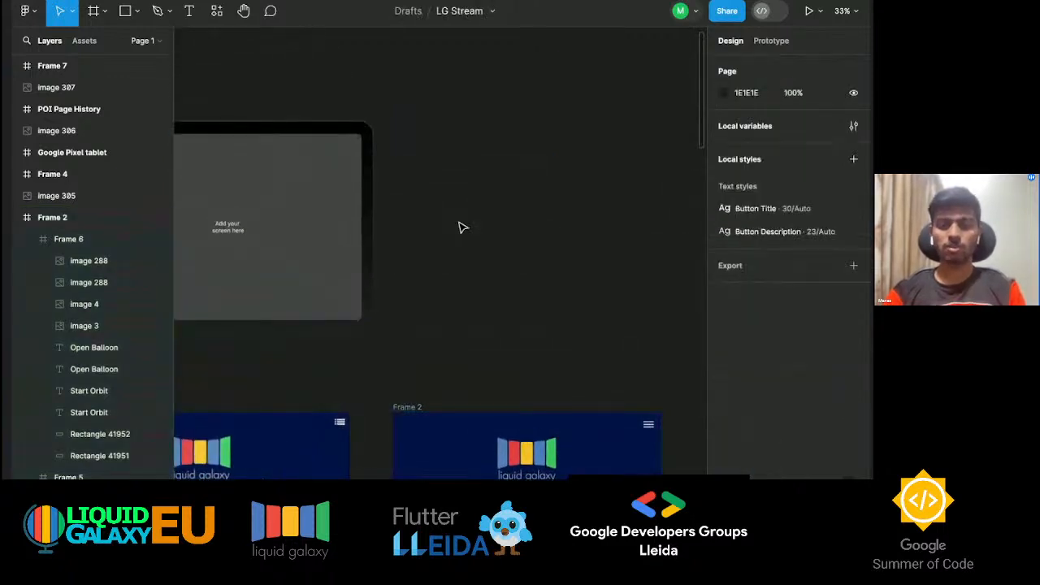
Paste the copied home screen PNG and position it over the screen area of the Google Pixel tablet mockup.
key("ctrl+v")
left_click_drag(441, 286, 531, 241)
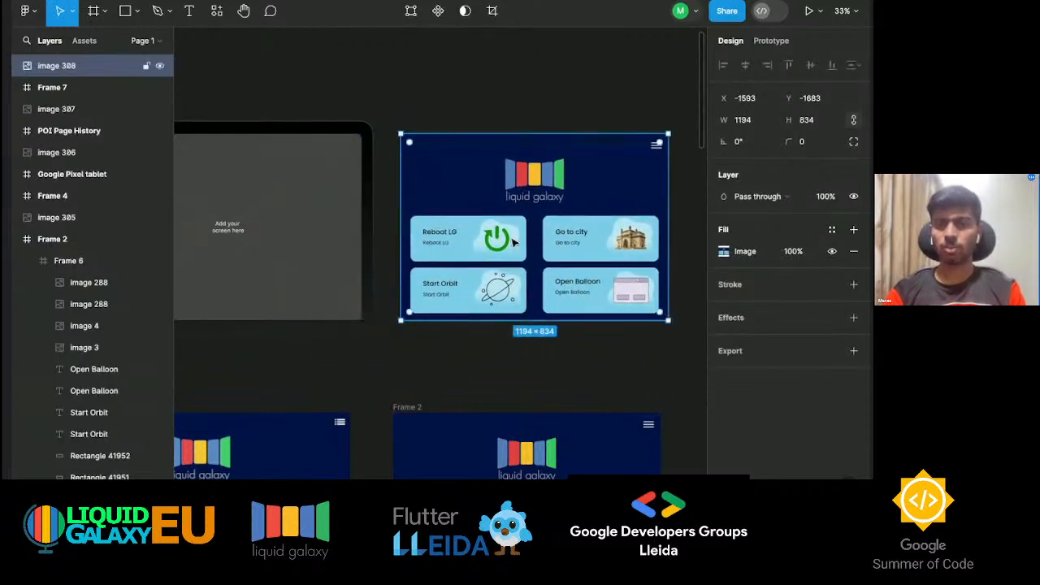
double_click(512, 239)
left_click(696, 156)
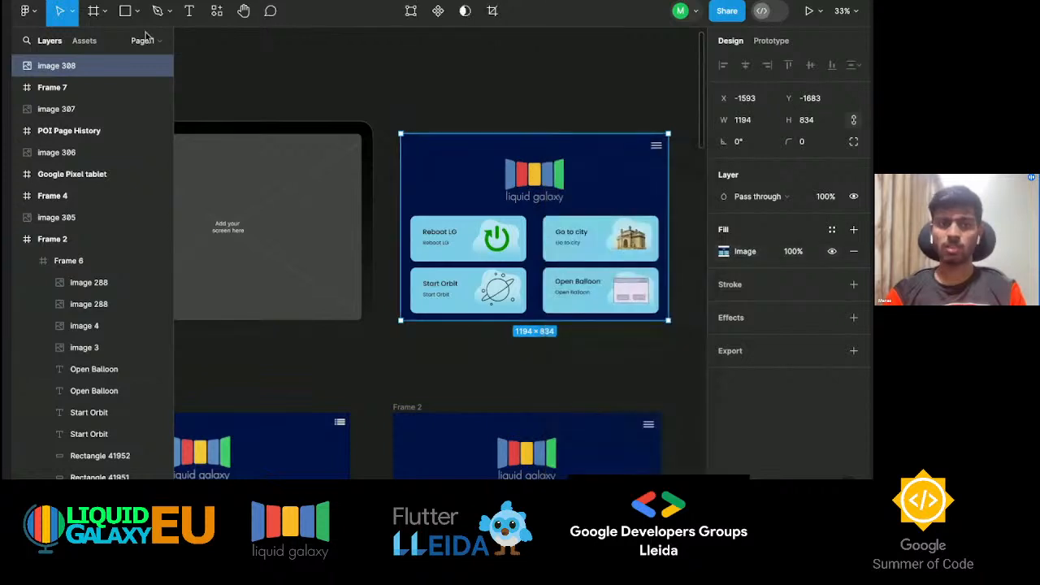
left_click_drag(499, 200, 355, 204)
left_click(617, 214)
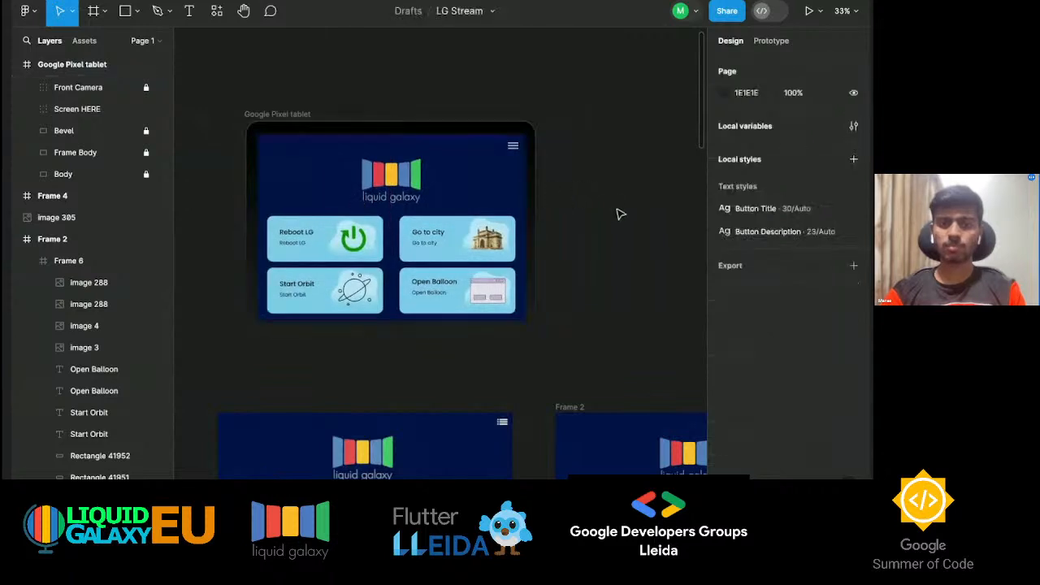
scroll(557, 223, "up", 5)
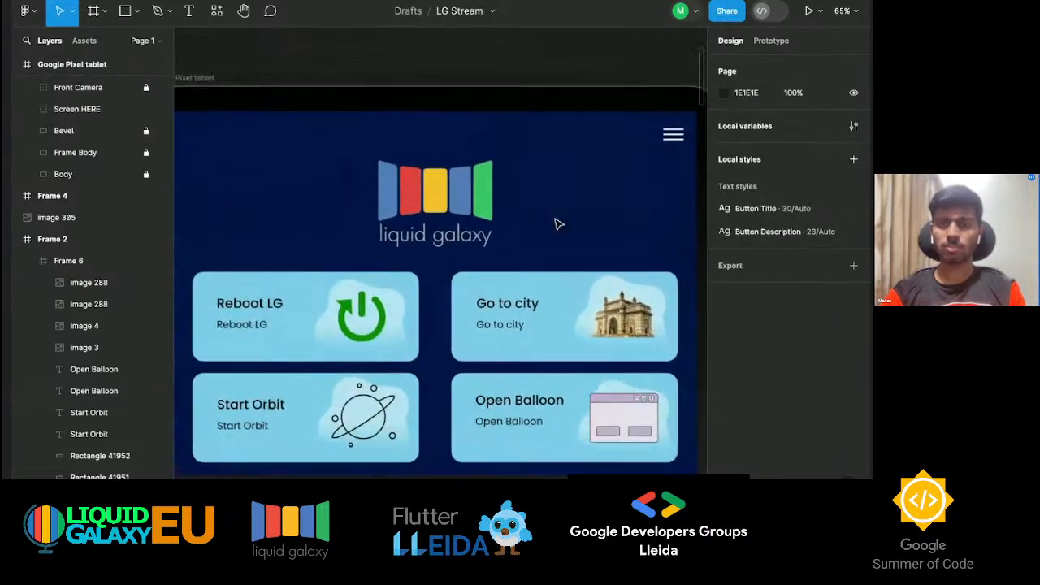
scroll(557, 223, "down", 3)
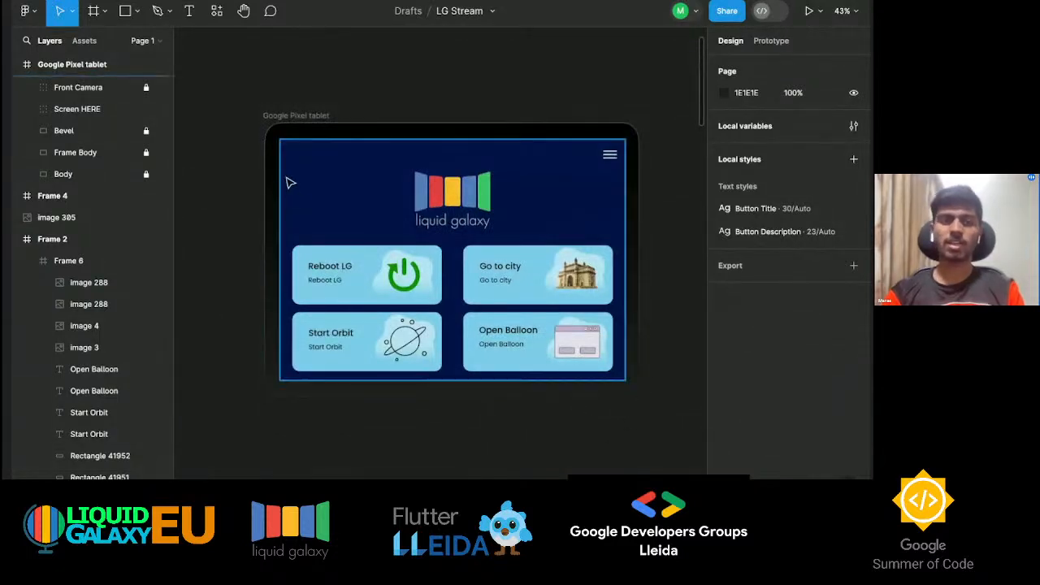
left_click(294, 115)
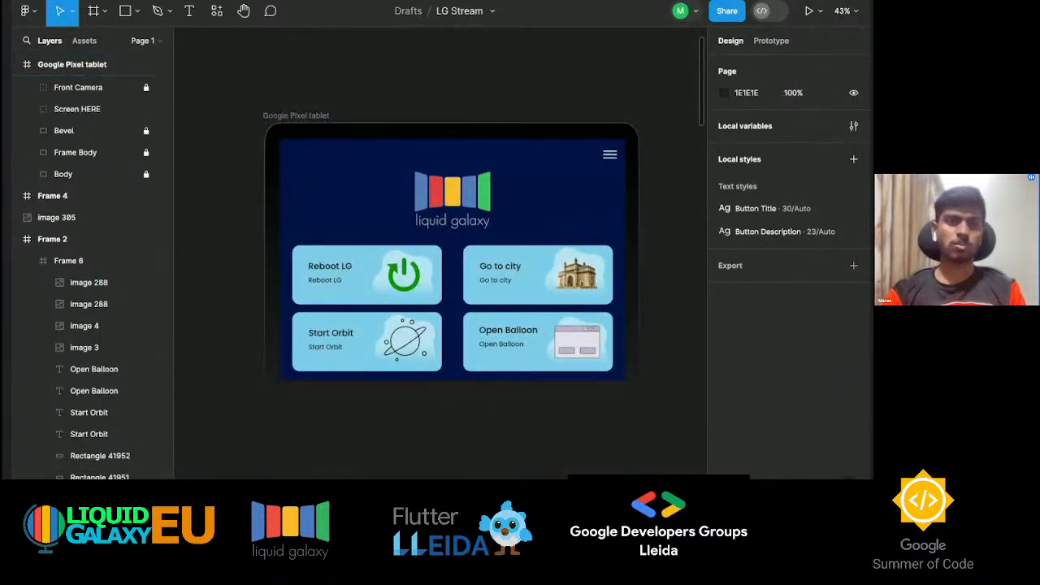
Review the Google Pixel tablet Mockups community page and the mockup variants in its file, and return to the LG Stream file.
key("ctrl+Tab")
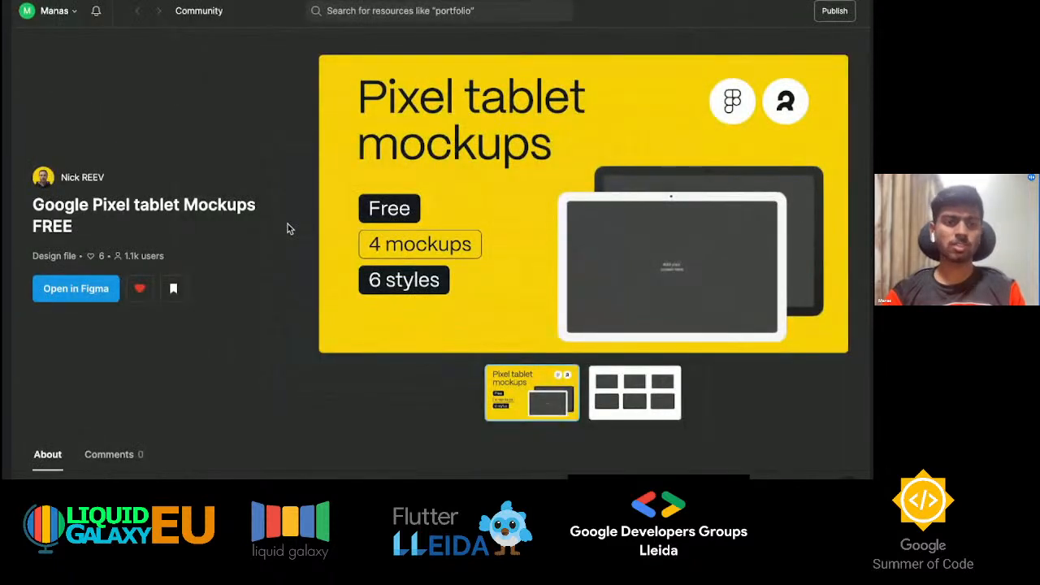
scroll(288, 226, "down", 1)
scroll(288, 225, "down", 1)
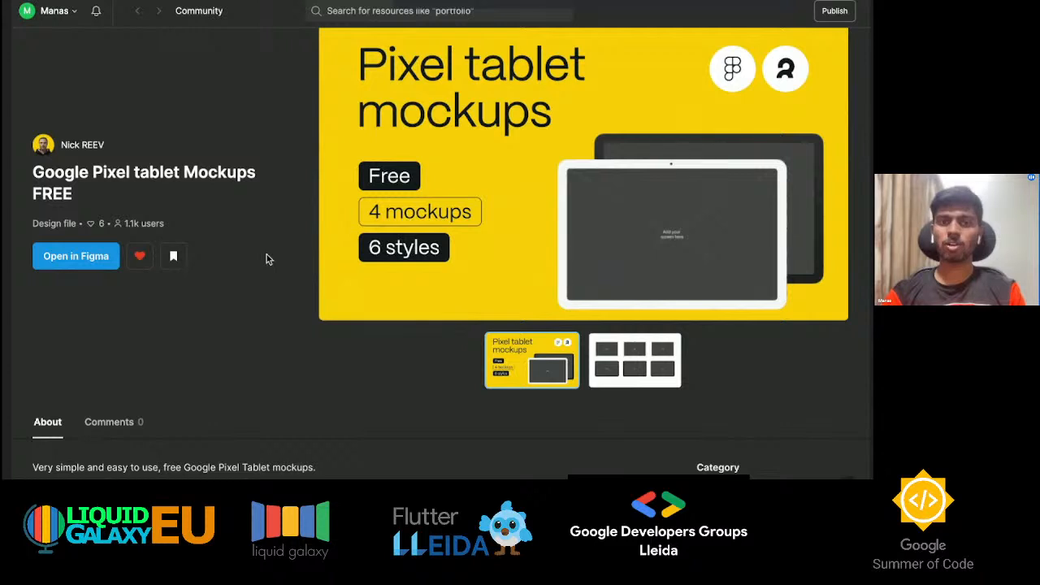
left_click(244, 3)
scroll(375, 214, "down", 1)
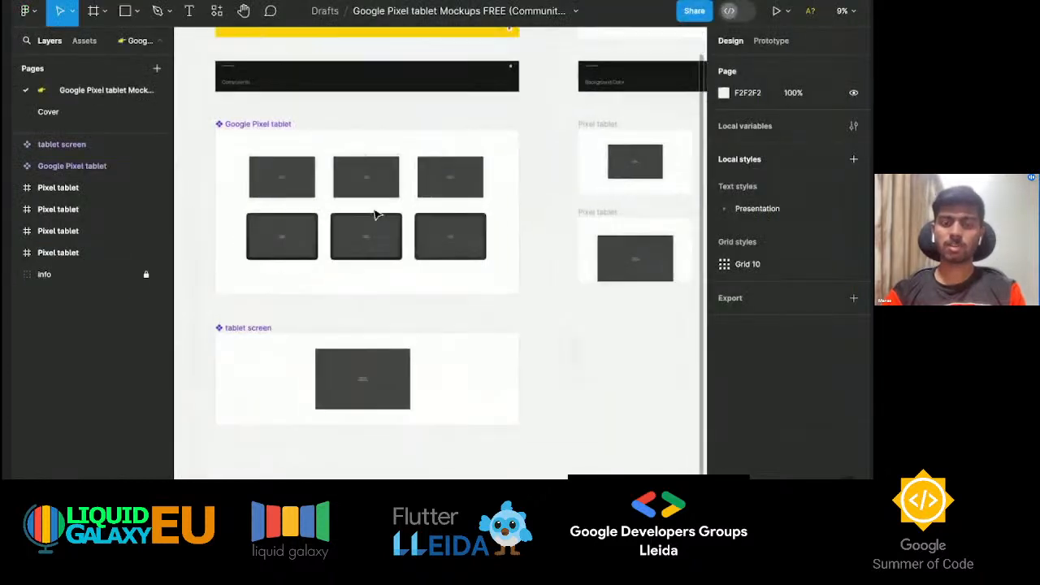
scroll(375, 214, "up", 5)
scroll(374, 214, "left", 2)
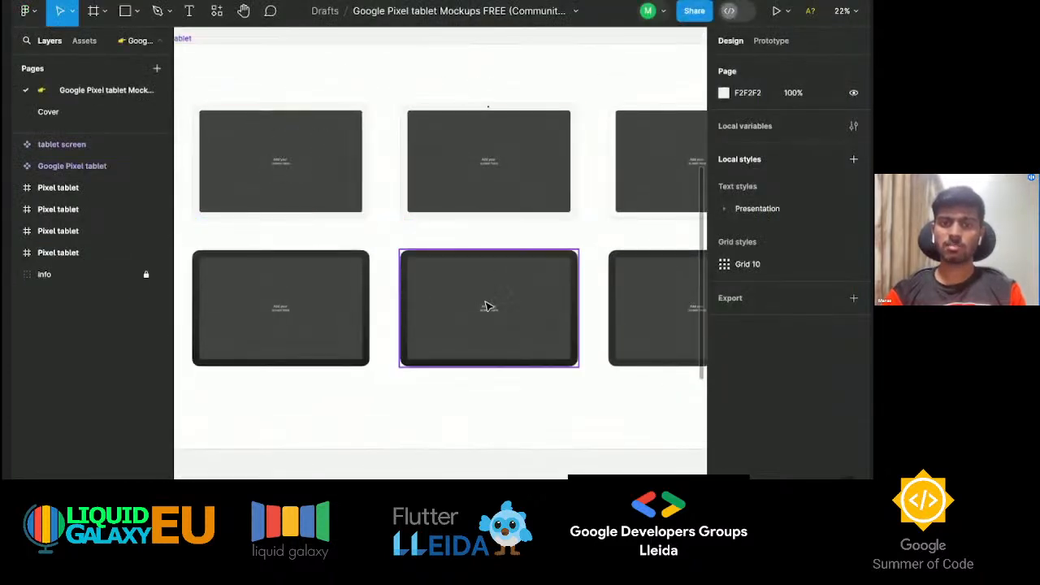
scroll(439, 316, "down", 4)
scroll(439, 317, "down", 4)
scroll(439, 317, "right", 4)
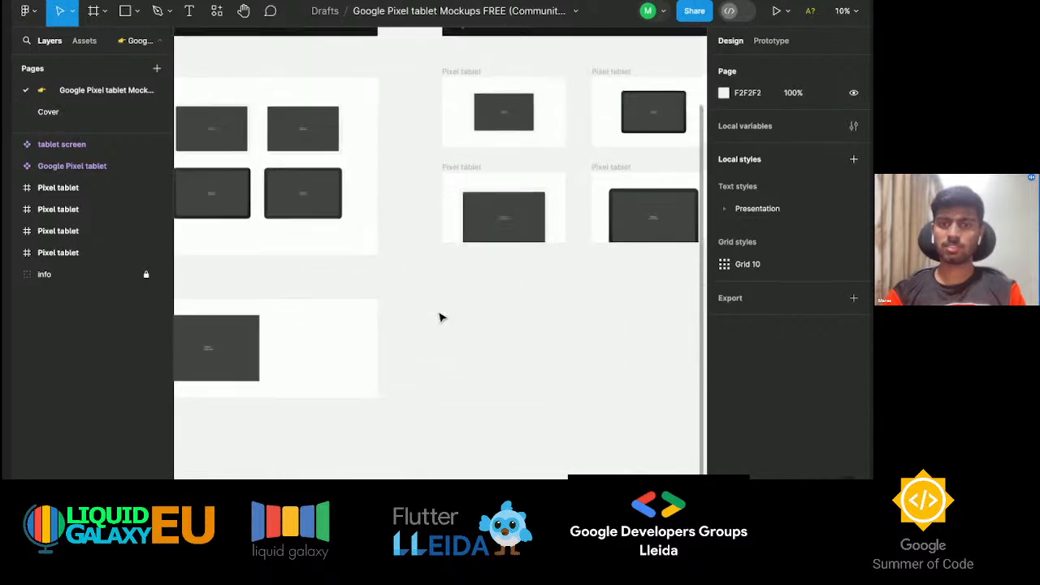
scroll(439, 317, "up", 4)
scroll(439, 317, "left", 2)
scroll(439, 317, "up", 1)
scroll(439, 317, "left", 3)
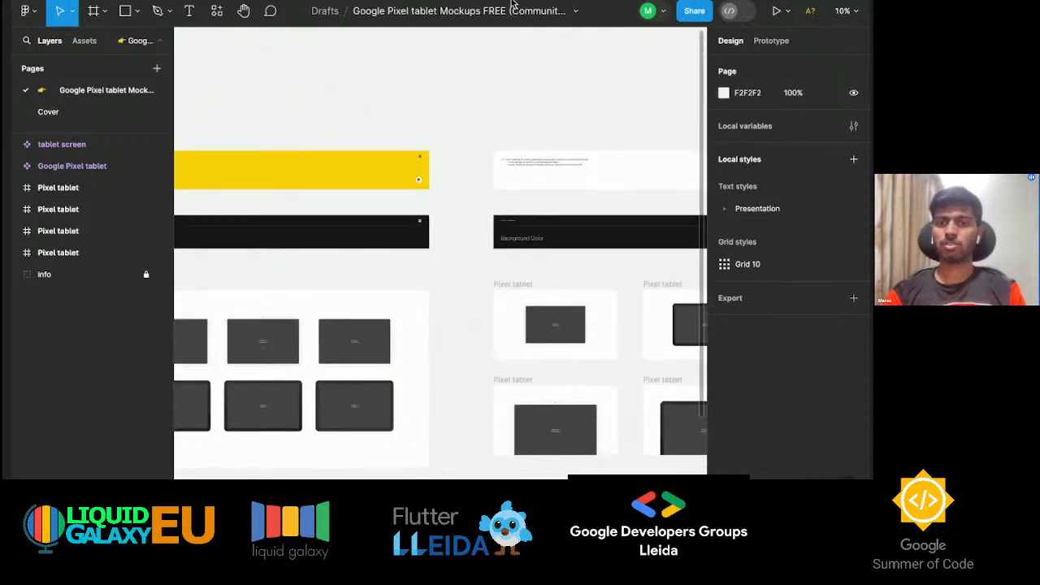
left_click(520, 1)
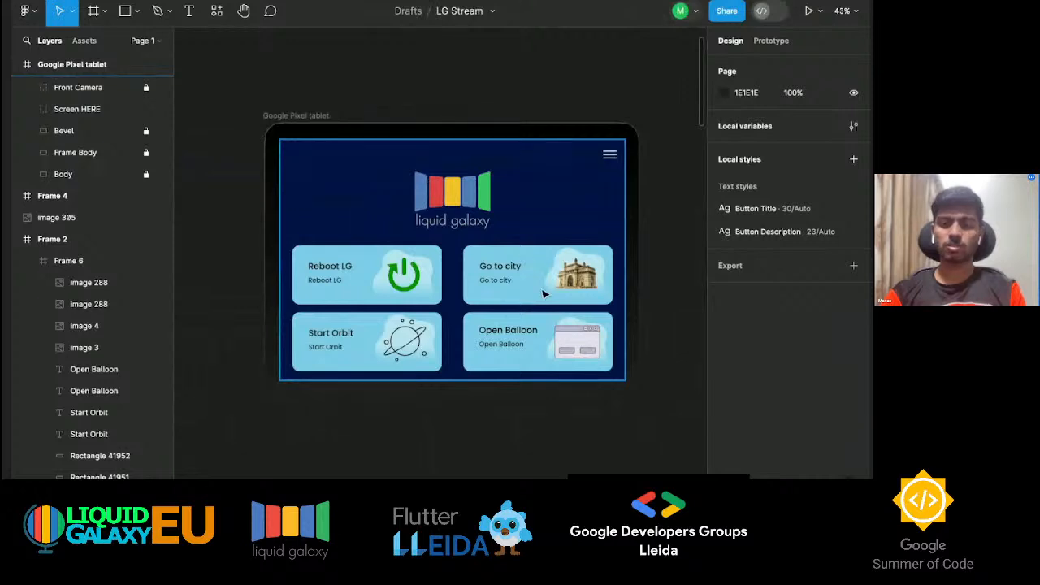
Examine the LG Controller reference image and its header, info cards, map and command buttons.
scroll(563, 303, "right", 3)
scroll(564, 303, "down", 3)
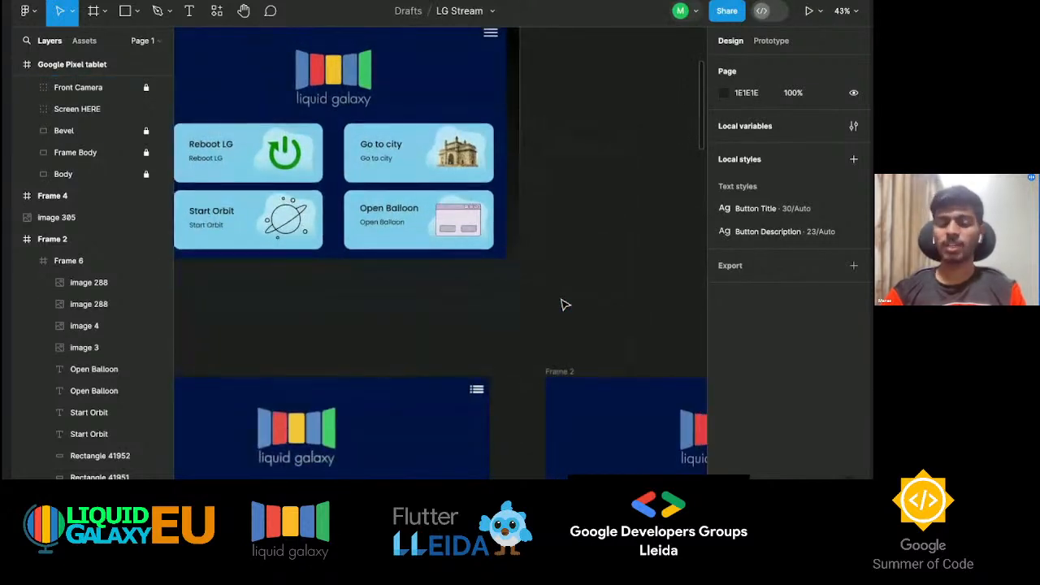
scroll(564, 303, "right", 3)
scroll(564, 305, "down", 5)
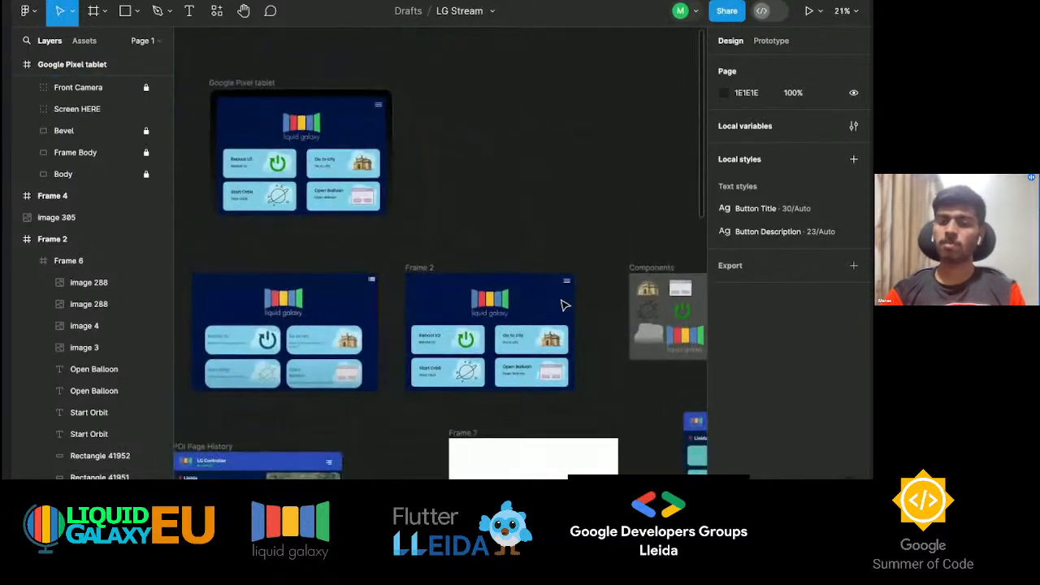
scroll(565, 305, "down", 3)
scroll(564, 304, "right", 2)
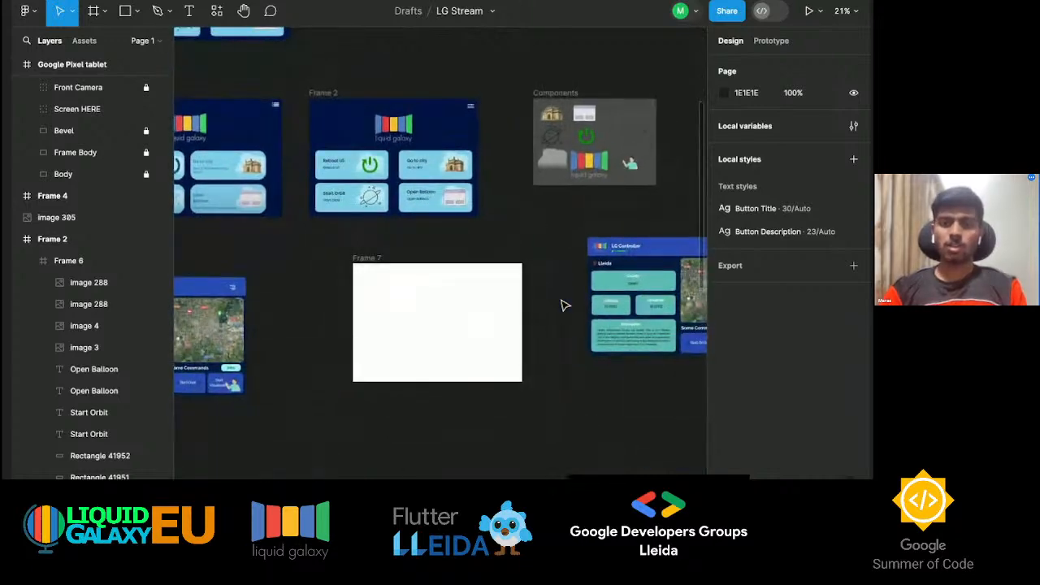
scroll(565, 304, "right", 3)
scroll(565, 305, "up", 5)
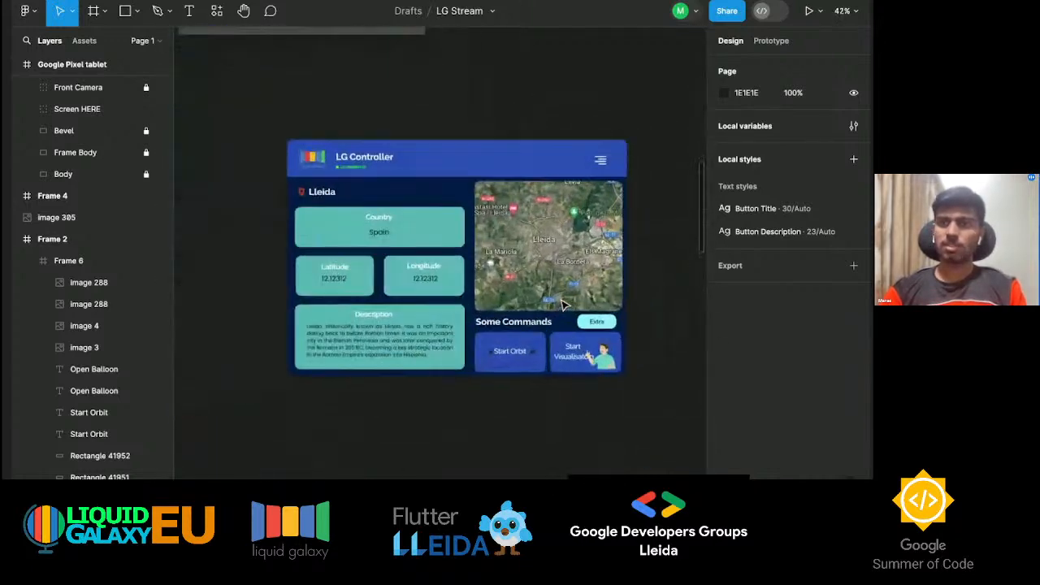
Apply the Background color style as the fill of the white Frame 7.
scroll(330, 248, "left", 5)
scroll(331, 248, "up", 2)
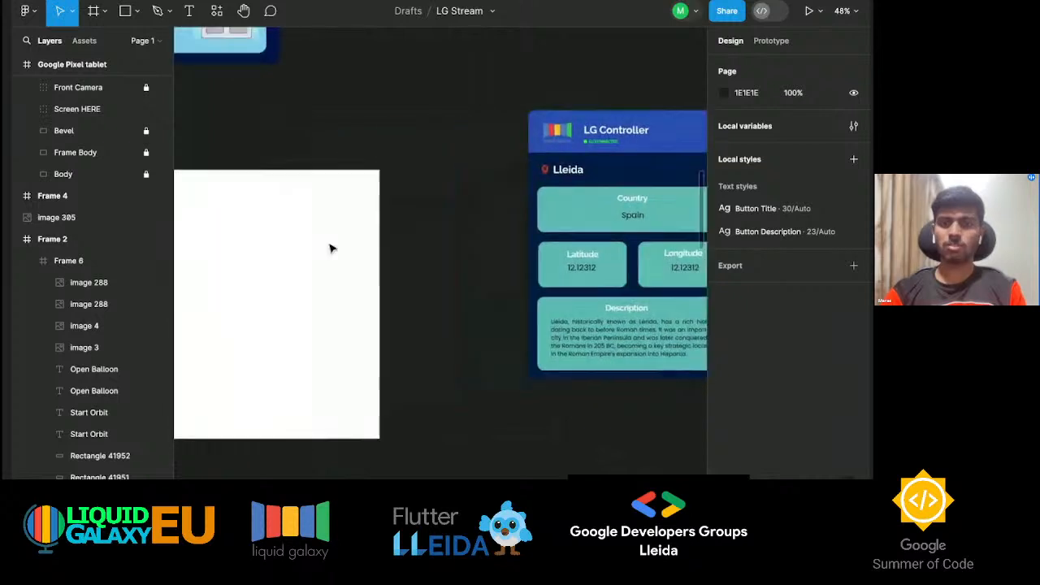
left_click(251, 263)
scroll(251, 263, "left", 4)
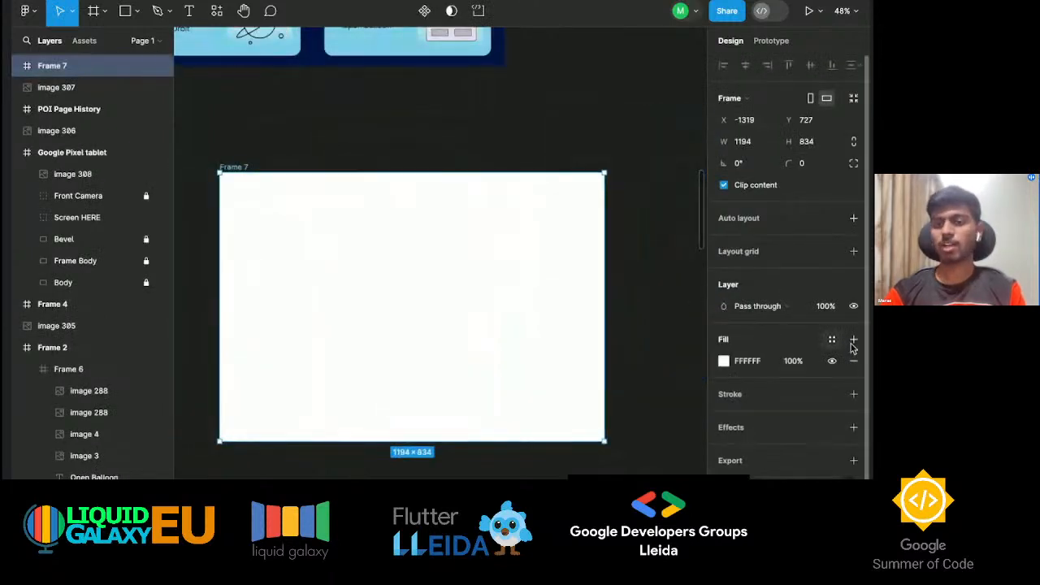
left_click(832, 339)
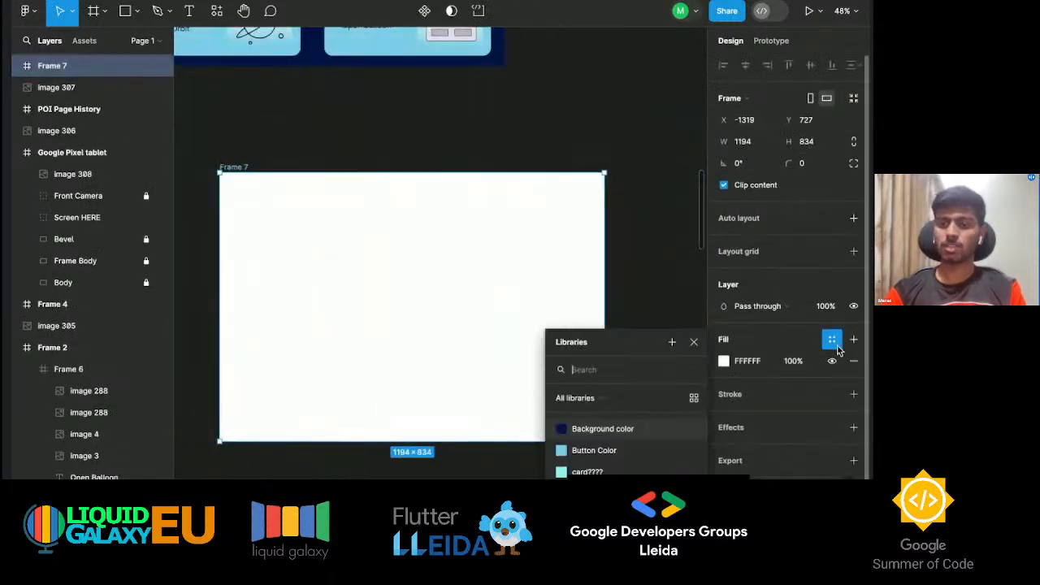
left_click(586, 430)
left_click(659, 249)
scroll(660, 248, "right", 2)
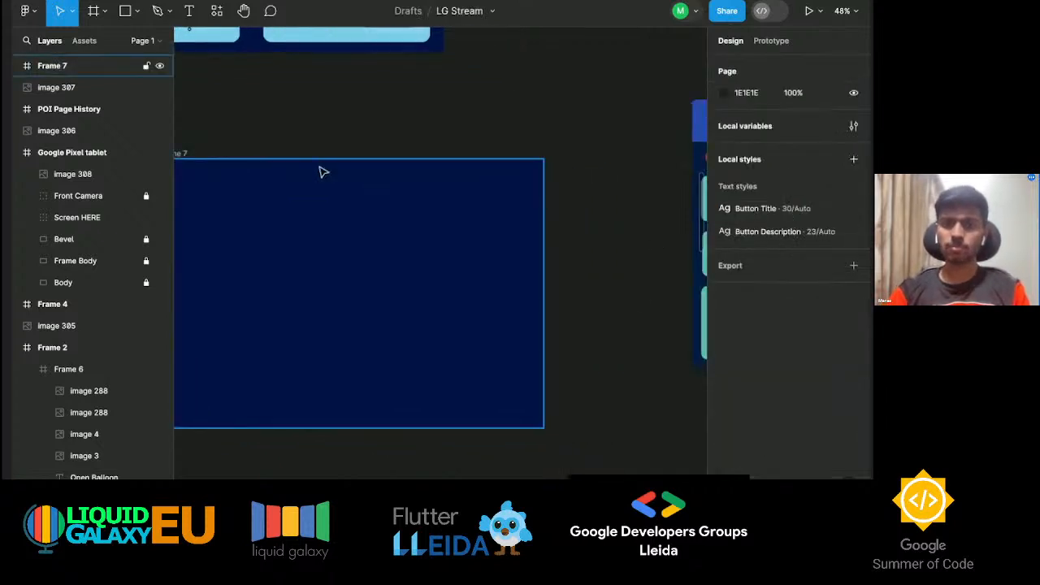
Move Frame 7 to an empty area of the canvas and place the LG Controller reference image level with it on its left side.
left_click_drag(183, 159, 486, 282)
scroll(320, 195, "down", 5)
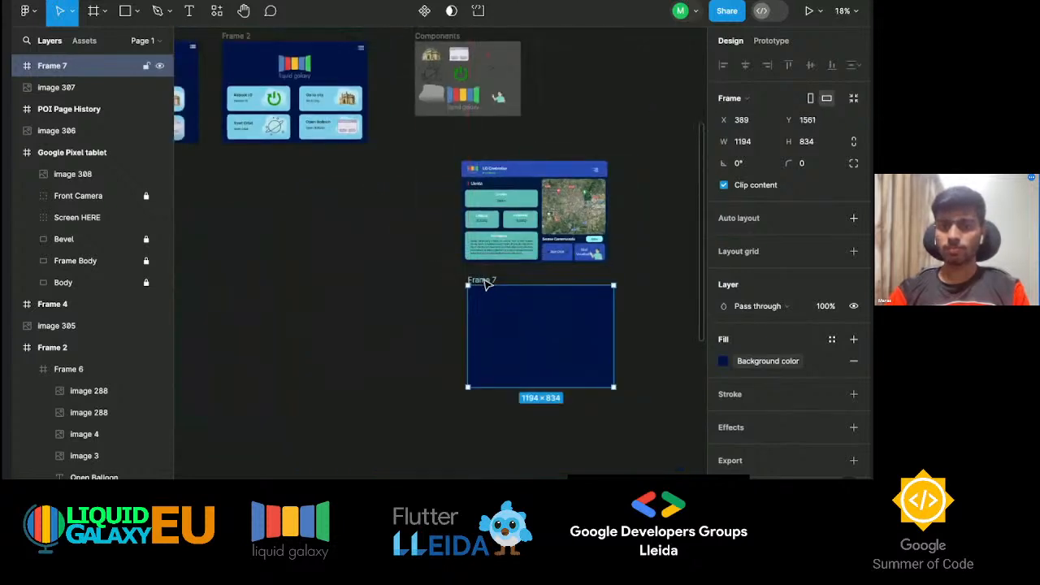
scroll(478, 282, "up", 4)
left_click(530, 176)
left_click_drag(529, 177, 103, 366)
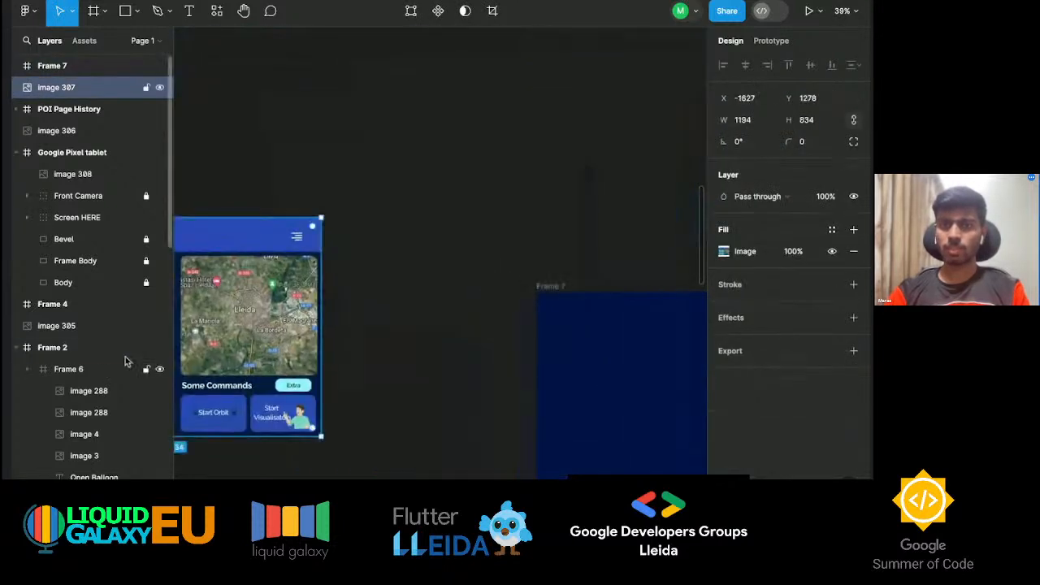
scroll(422, 313, "down", 5)
scroll(422, 315, "down", 2)
left_click_drag(256, 207, 354, 258)
left_click(358, 350)
scroll(455, 344, "right", 2)
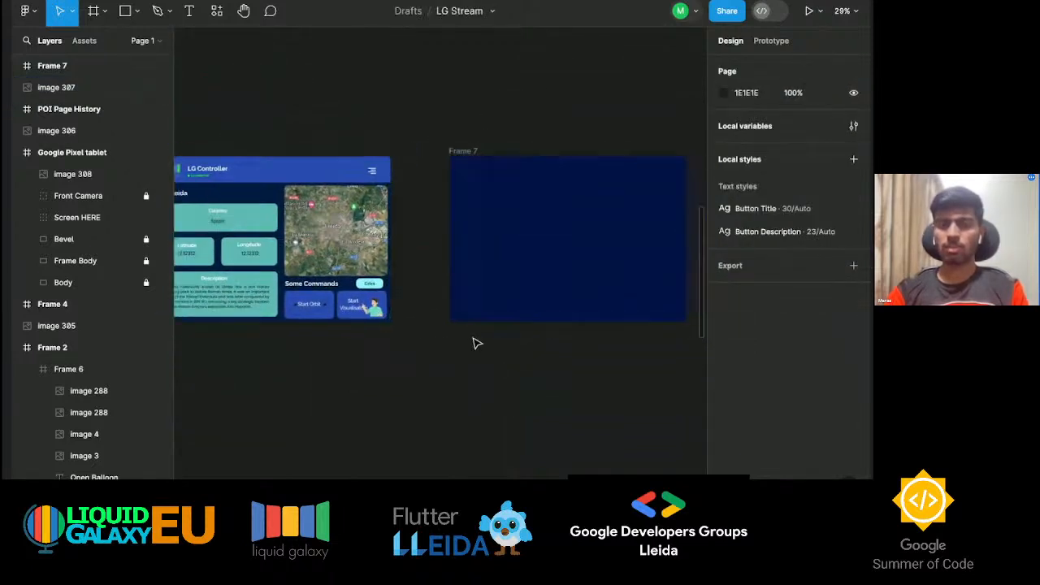
Draw a full-width header rectangle, 1194 × 150, along the upper edge of Frame 7.
scroll(431, 299, "right", 3)
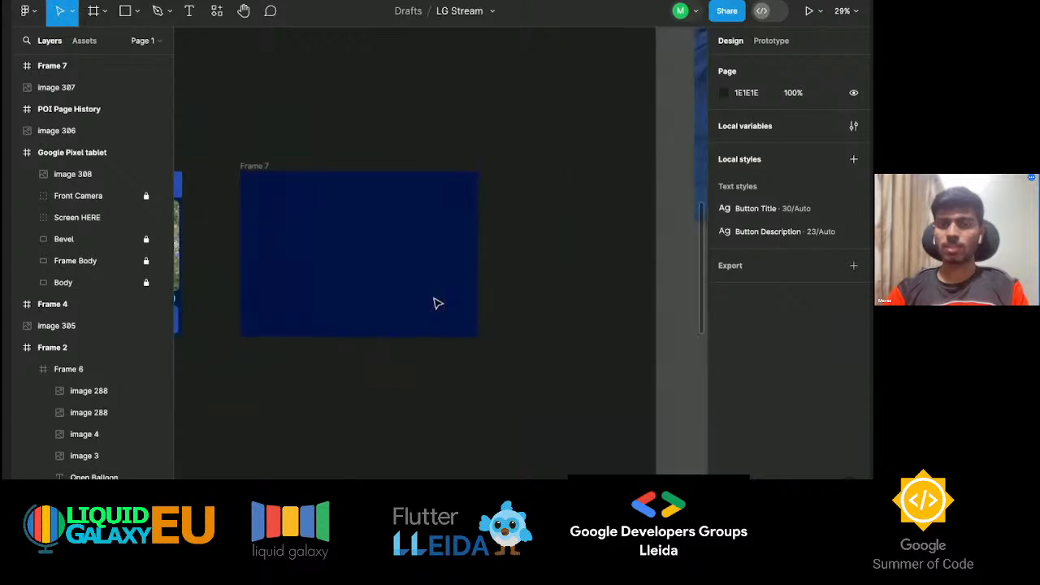
scroll(374, 238, "up", 3)
scroll(374, 239, "left", 2)
scroll(374, 239, "down", 2)
left_click(235, 133)
key("r")
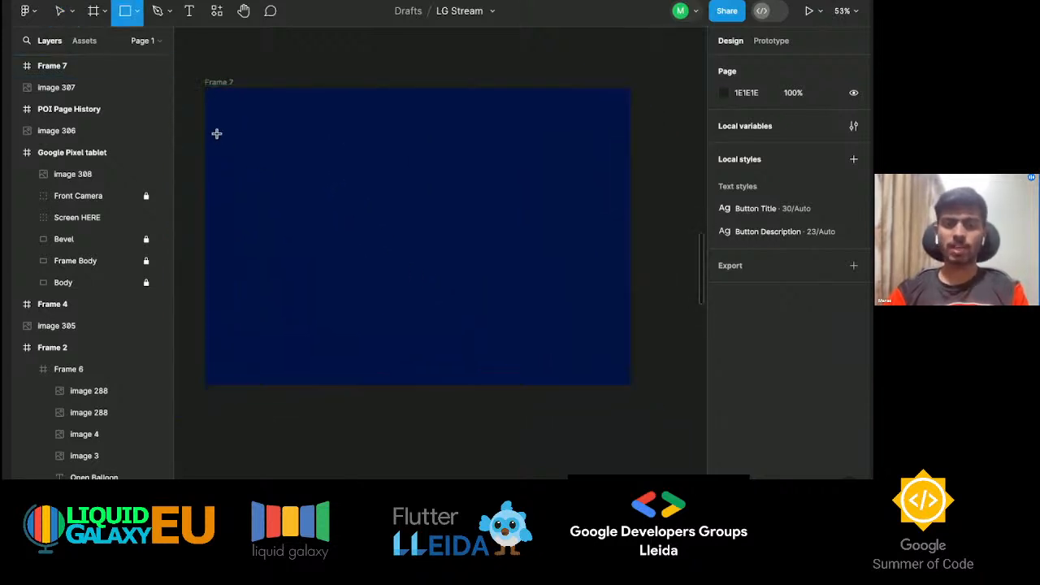
mouse_move(212, 136)
left_mouse_down()
mouse_move(264, 114)
mouse_move(234, 132)
mouse_move(227, 109)
mouse_move(295, 109)
mouse_move(633, 132)
mouse_move(630, 142)
left_mouse_up()
left_click(270, 222)
left_click(481, 227)
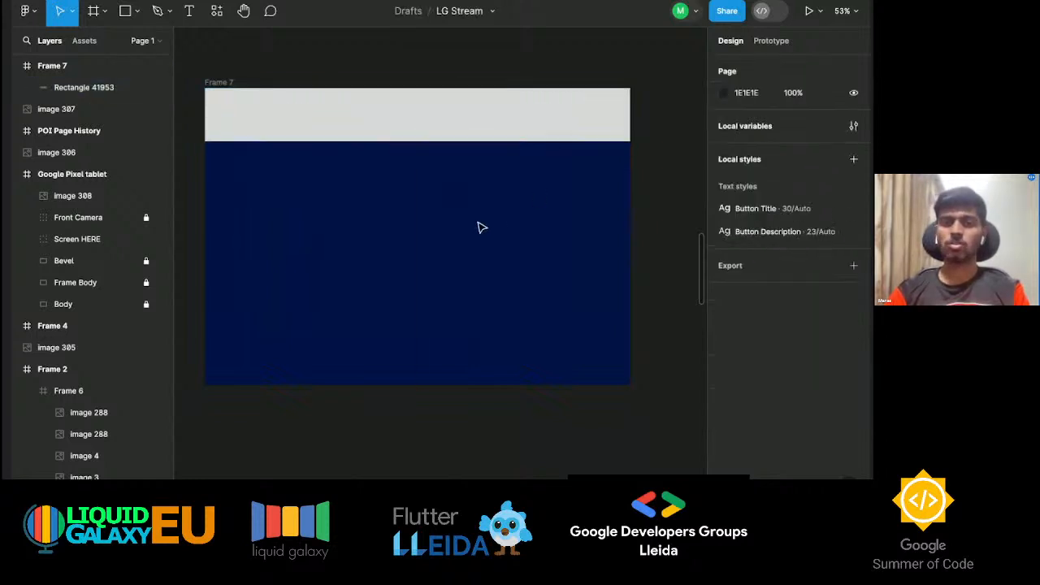
left_click(420, 140)
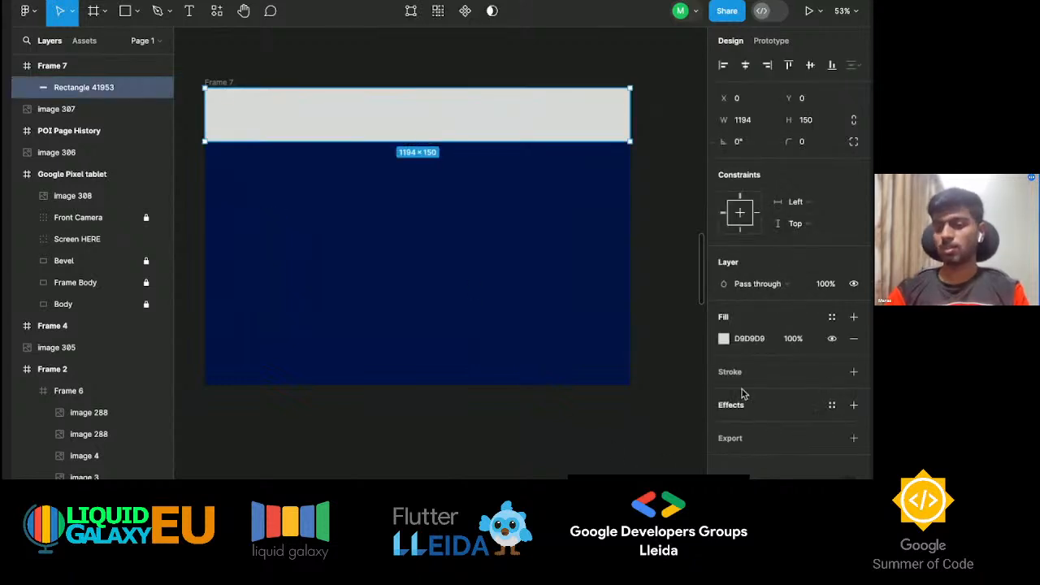
left_click(723, 339)
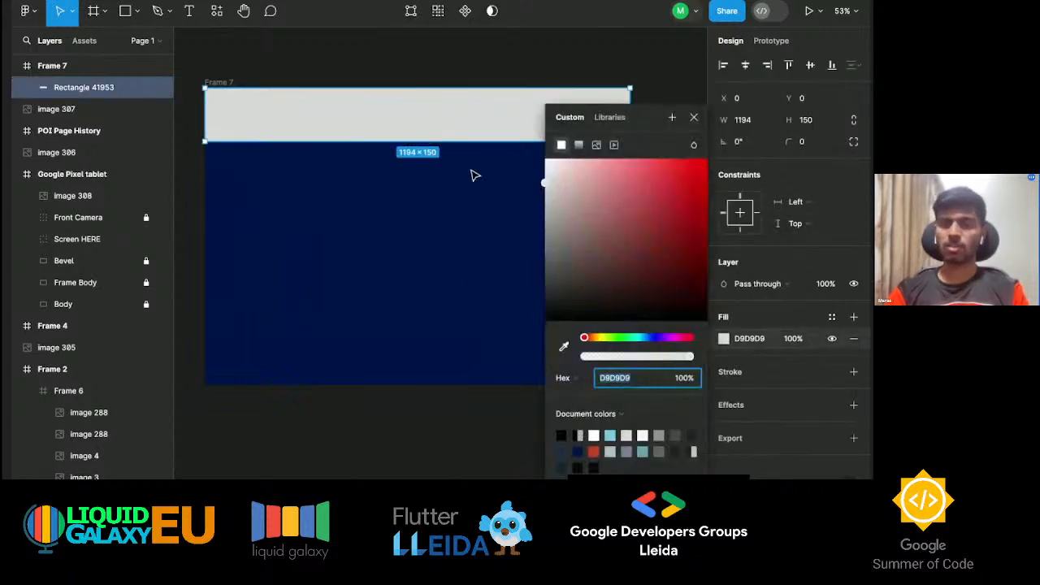
left_click(584, 400)
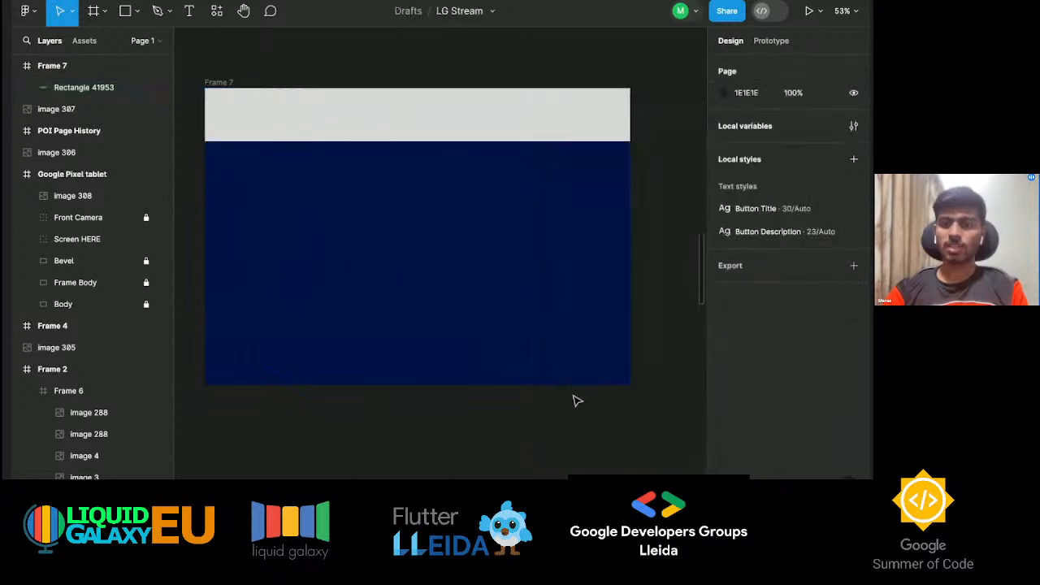
Fill the header rectangle with the blue 254EB9 sampled from the LG Controller reference image's header.
scroll(594, 389, "left", 3)
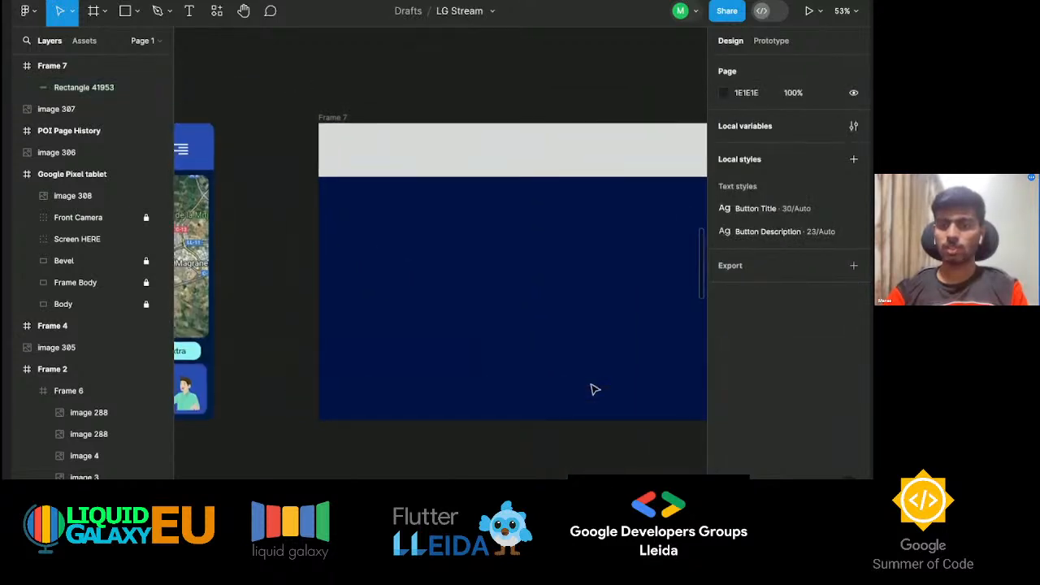
left_click(493, 167)
left_click(723, 339)
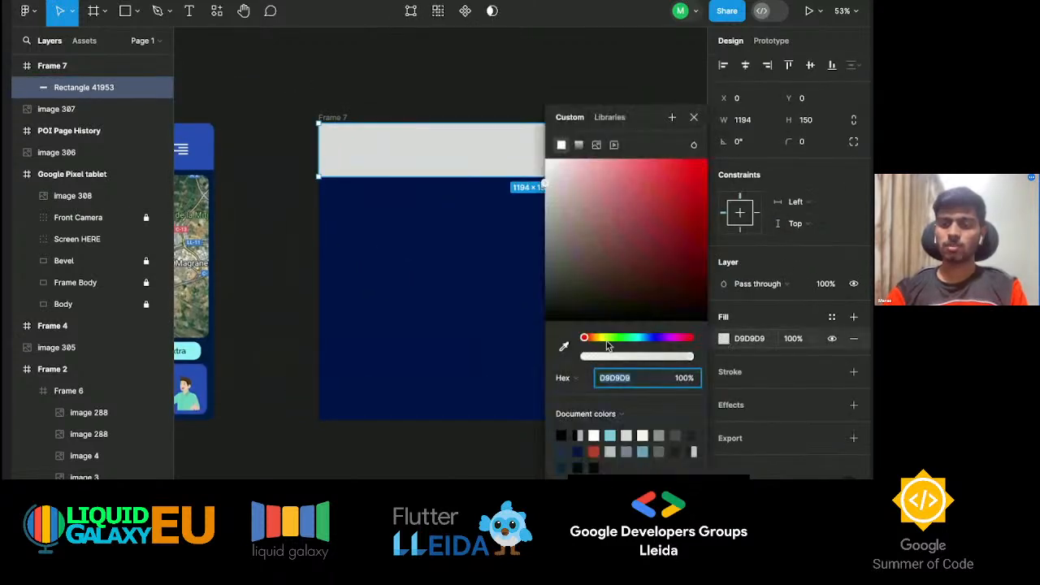
left_click(563, 347)
left_click(213, 140)
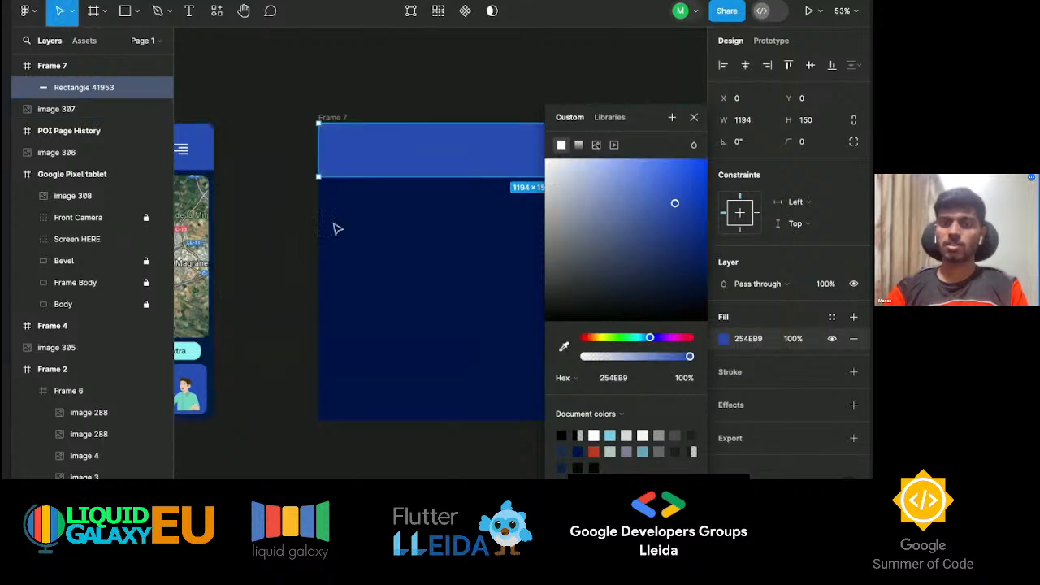
left_click(390, 273)
Increase the blue header rectangle's height to 160.
scroll(325, 244, "right", 3)
left_click(390, 183)
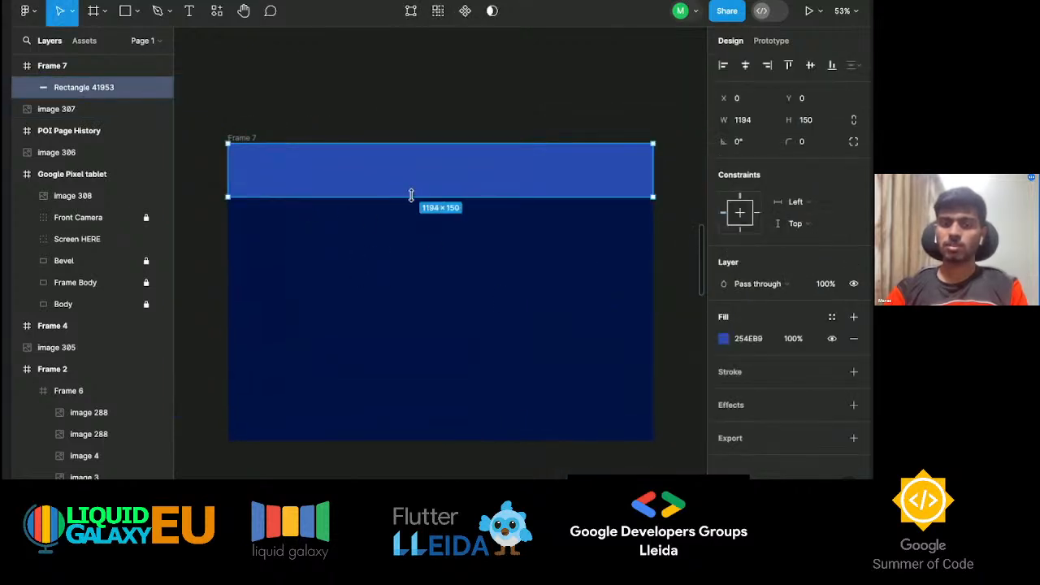
left_click_drag(411, 199, 411, 203)
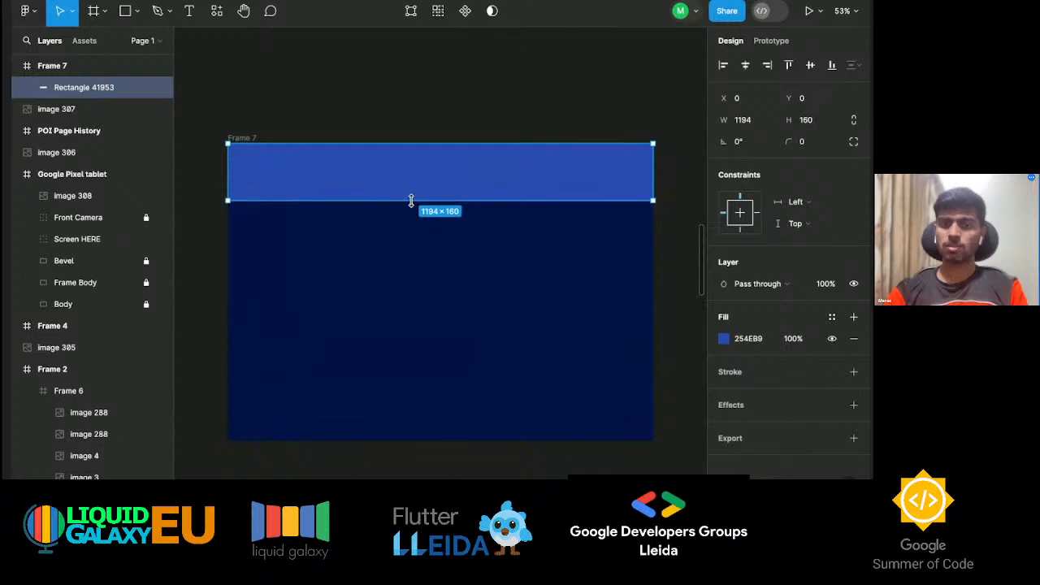
Copy the Liquid Galaxy logo from the Components frame into Frame 7 and place it in the header at X 21, Y 23.
left_click(415, 225)
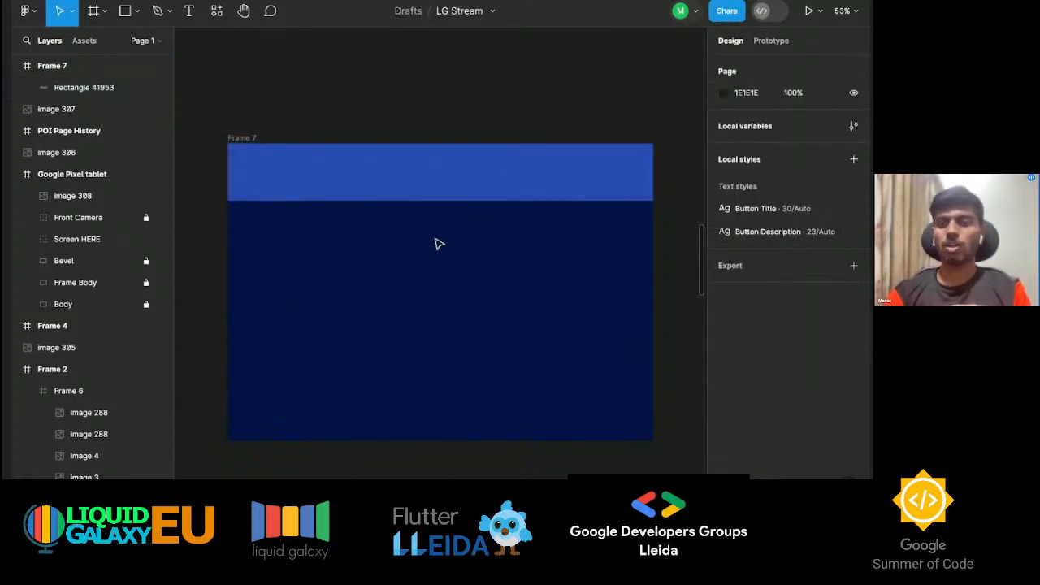
scroll(436, 244, "up", 10)
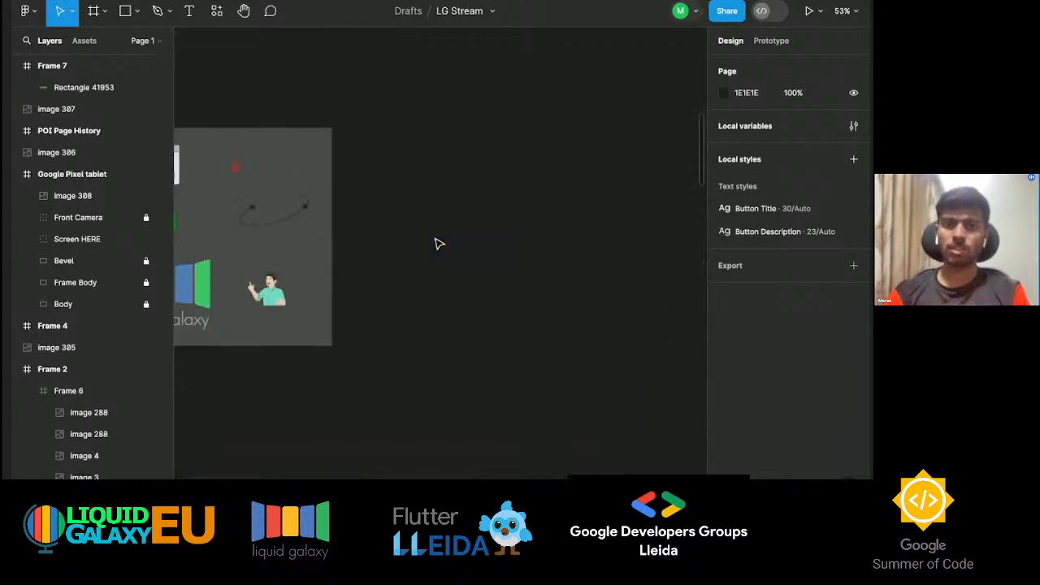
scroll(436, 241, "left", 2)
left_click(236, 282)
scroll(317, 417, "down", 12)
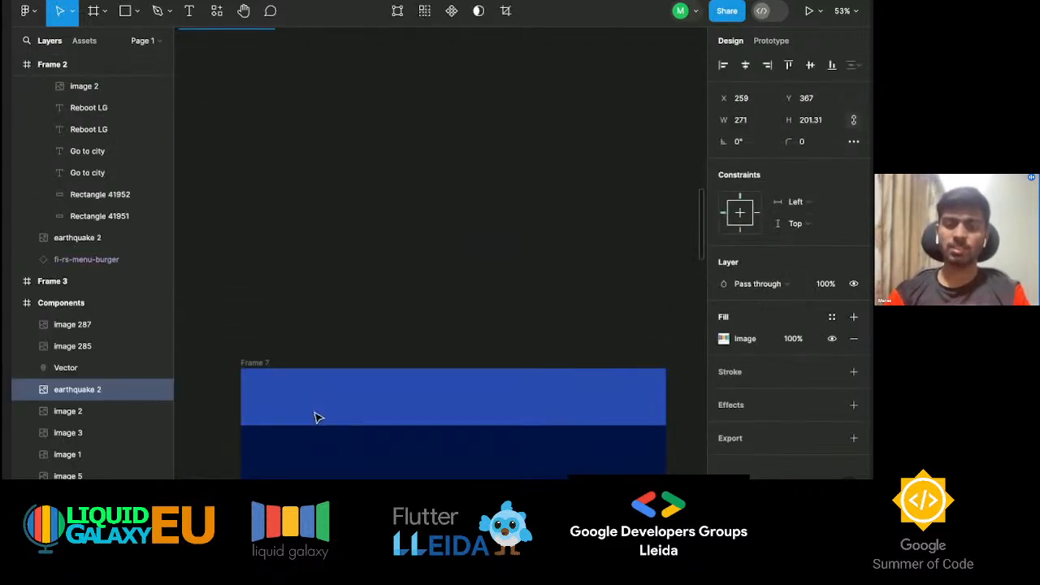
key("Escape")
left_click(257, 238)
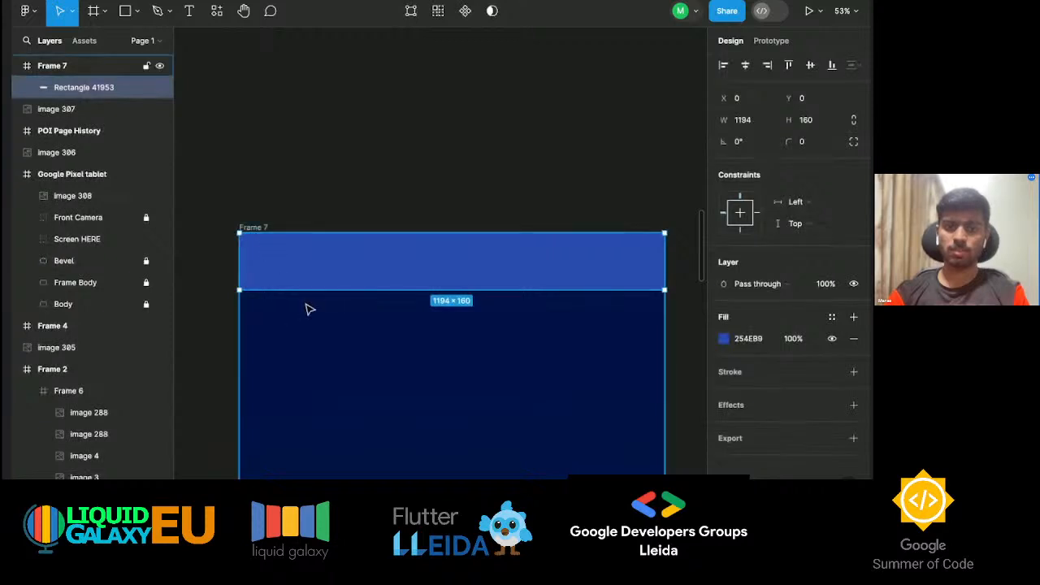
key("ctrl+v")
left_click_drag(388, 393, 304, 274)
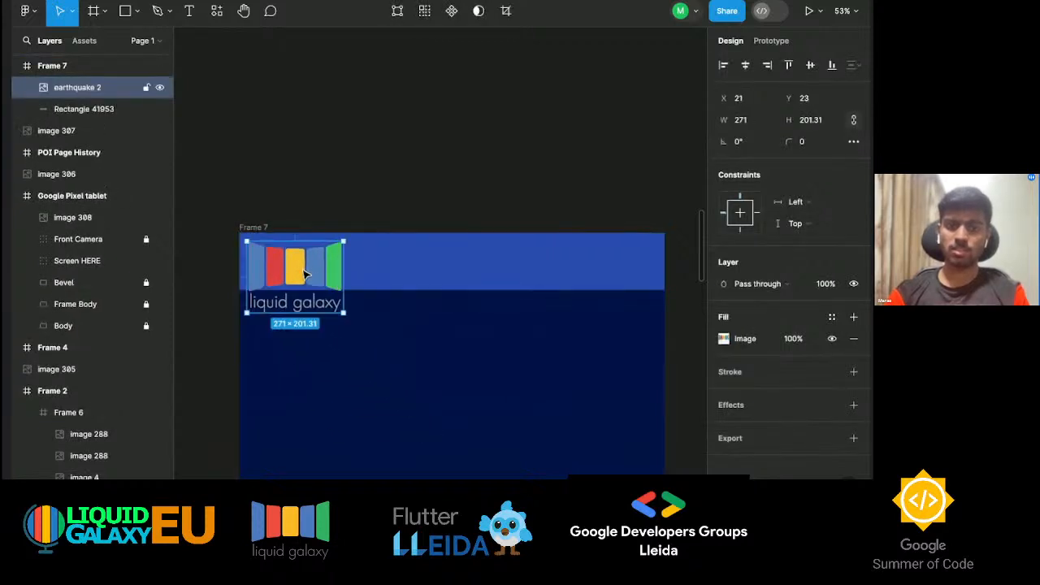
Try to shrink the header logo by resizing it with the Move tool, and undo the resizes.
left_click_drag(347, 317, 290, 277)
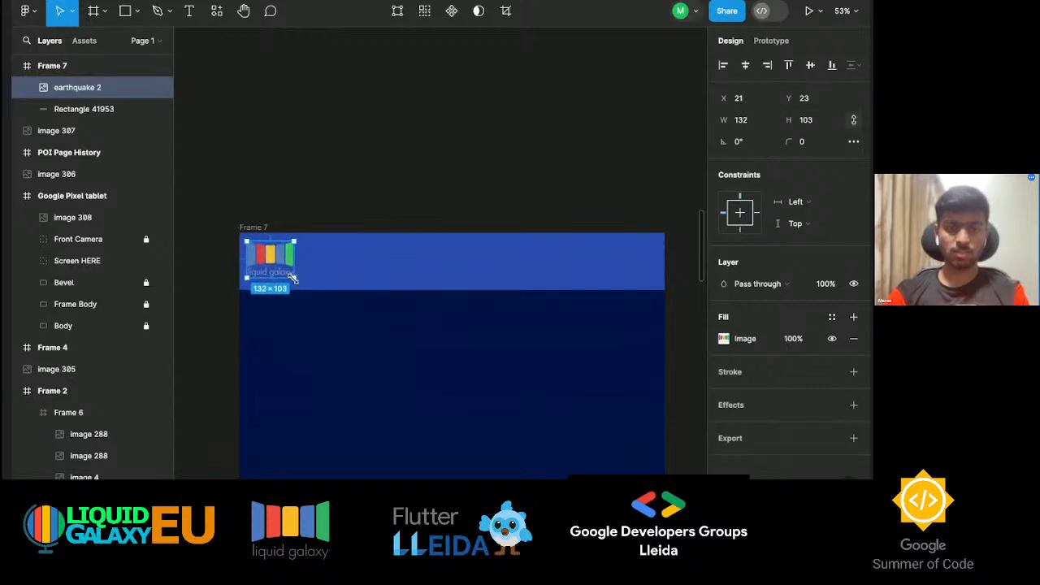
key("ctrl+z")
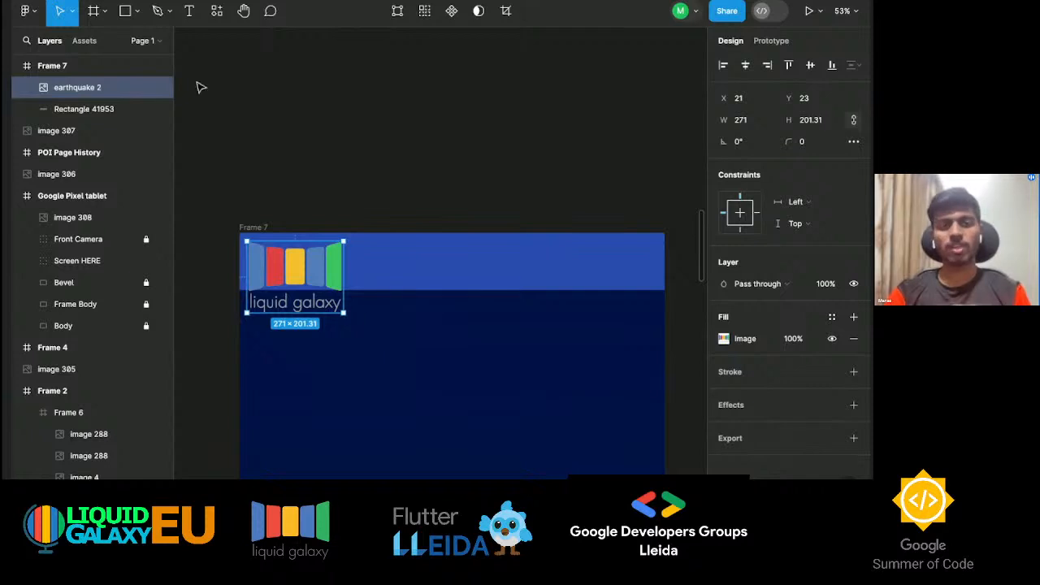
left_click(72, 10)
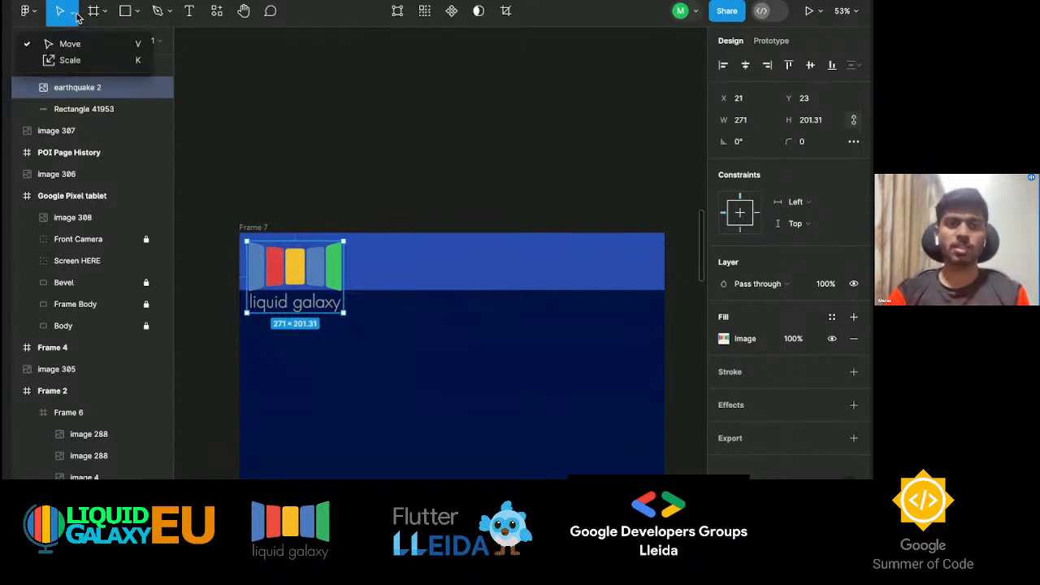
left_click(88, 65)
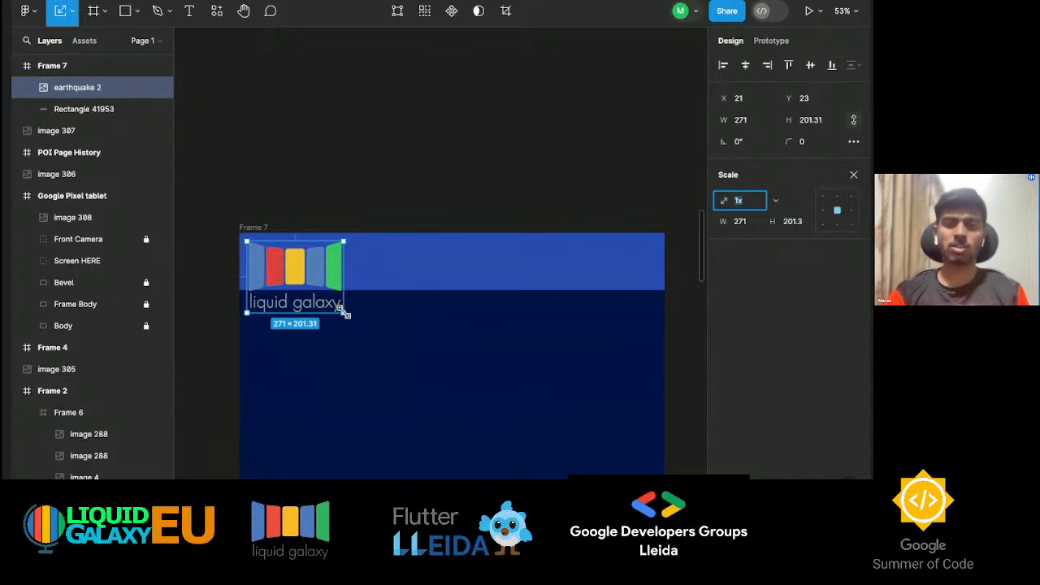
scroll(344, 313, "up", 5)
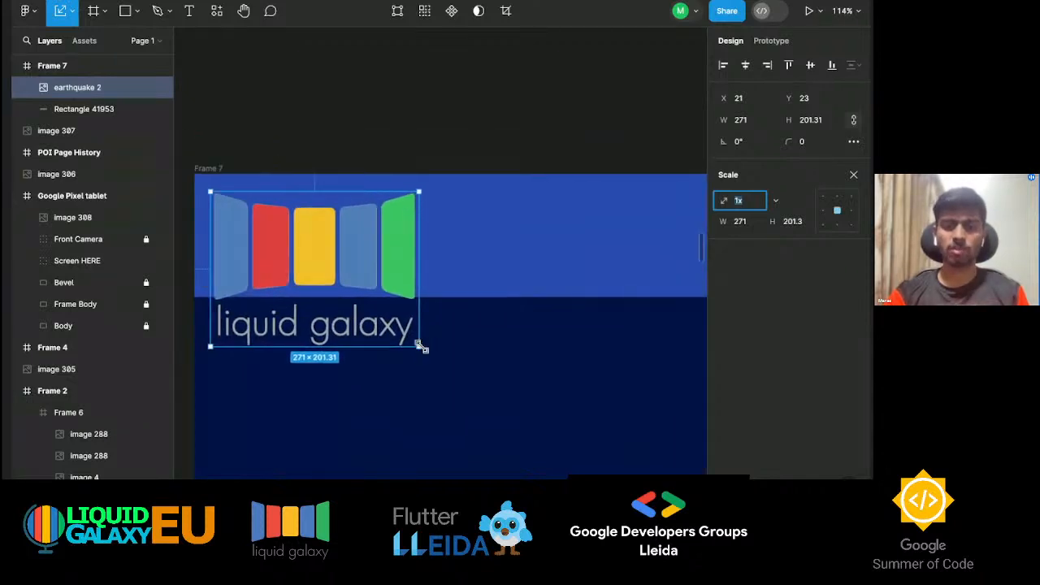
left_click(71, 11)
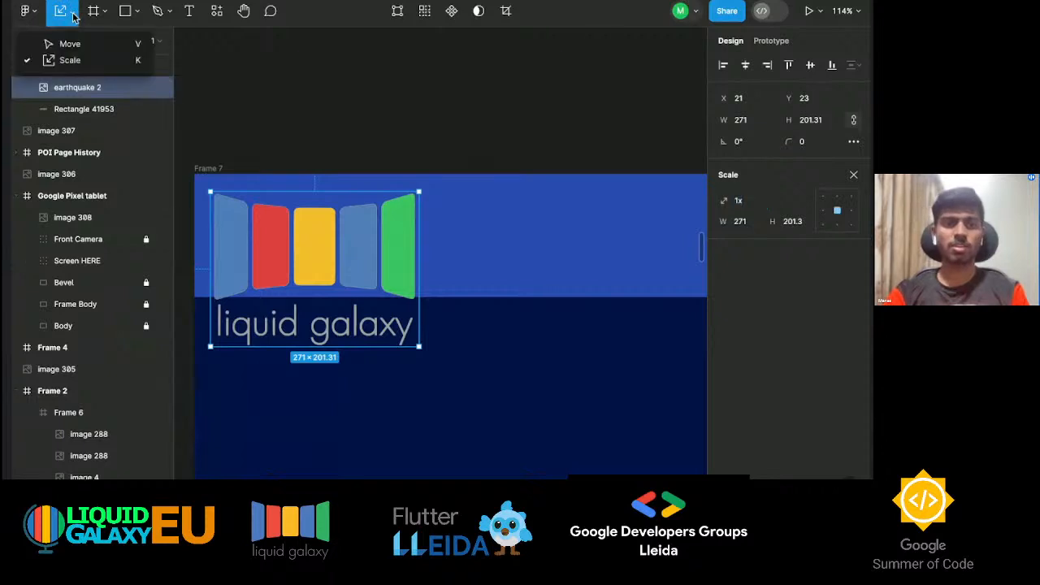
left_click(67, 42)
left_click_drag(420, 347, 417, 237)
left_click(387, 423)
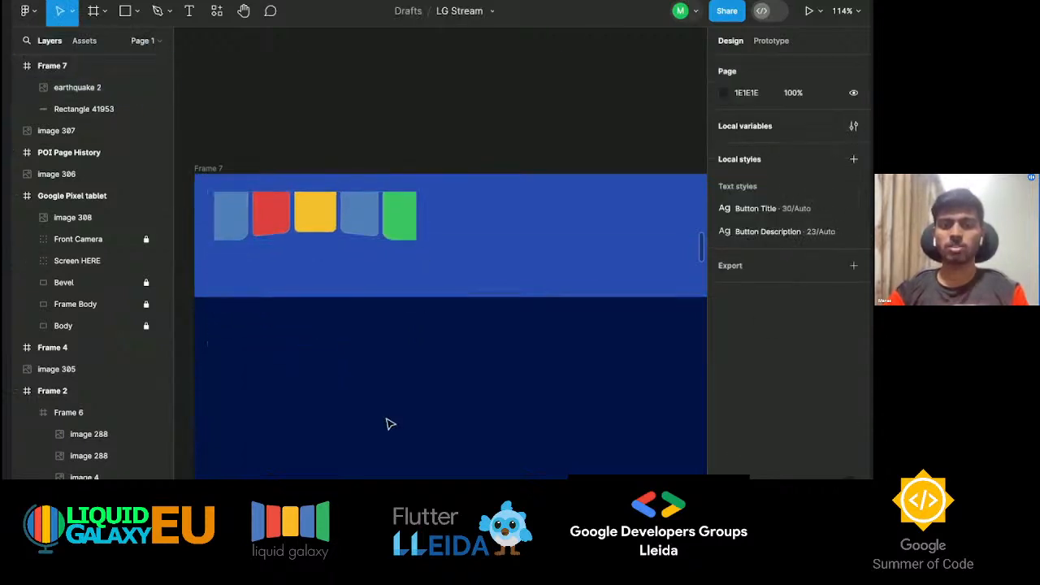
key("ctrl+z")
key("ctrl+z")
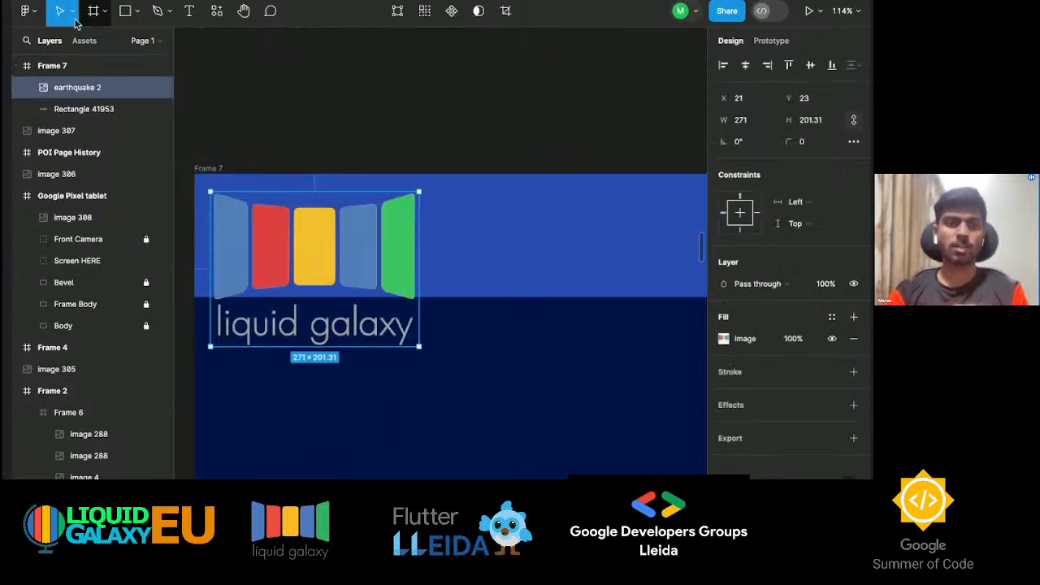
Scale the logo proportionally to about 116 × 86 and place it in the header at X 36, Y 37.
key("k")
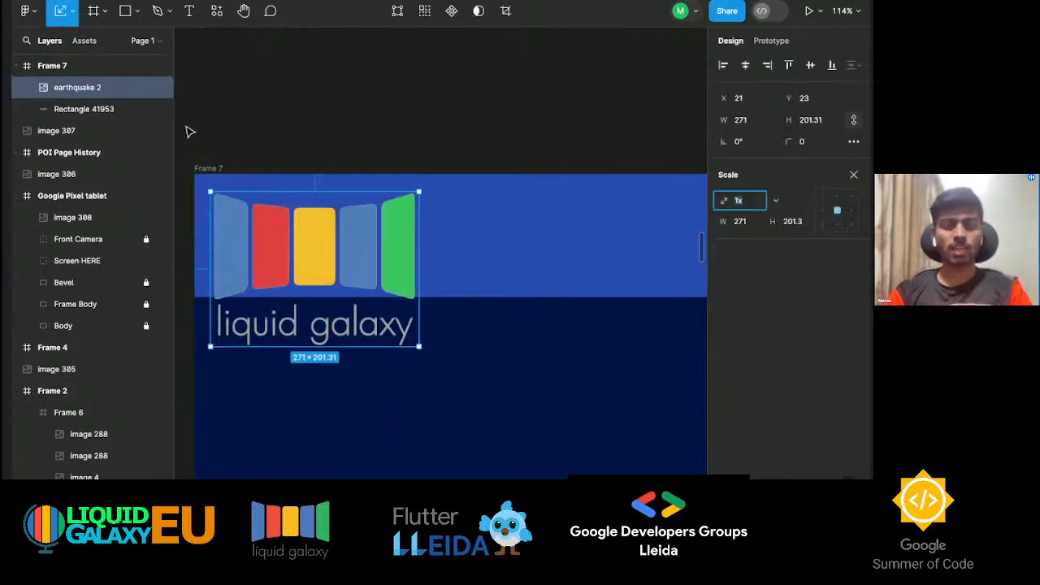
left_click_drag(419, 347, 300, 258)
left_click(288, 379)
left_click_drag(250, 212, 261, 222)
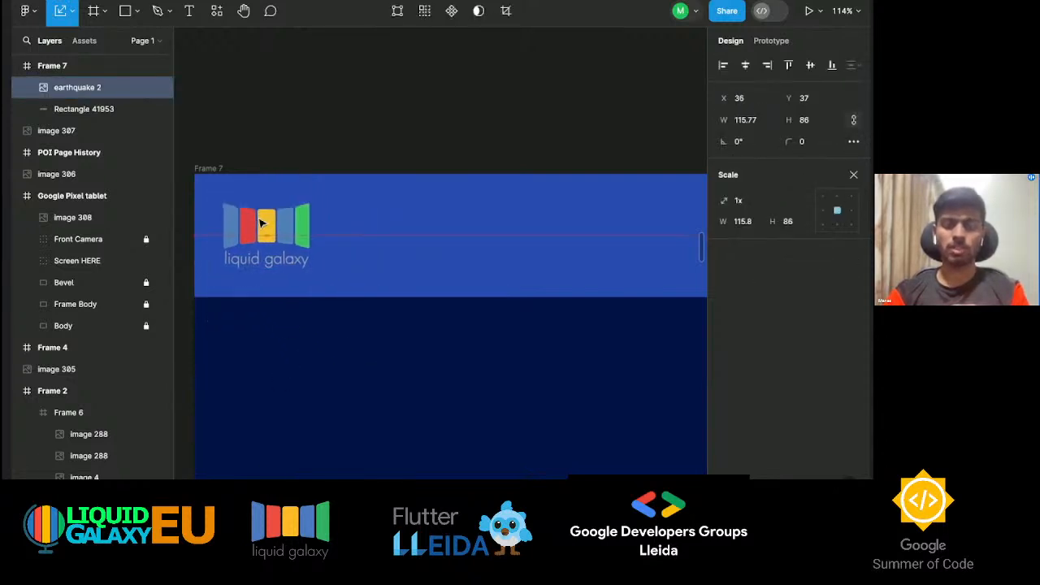
left_click(285, 325)
scroll(284, 327, "down", 5)
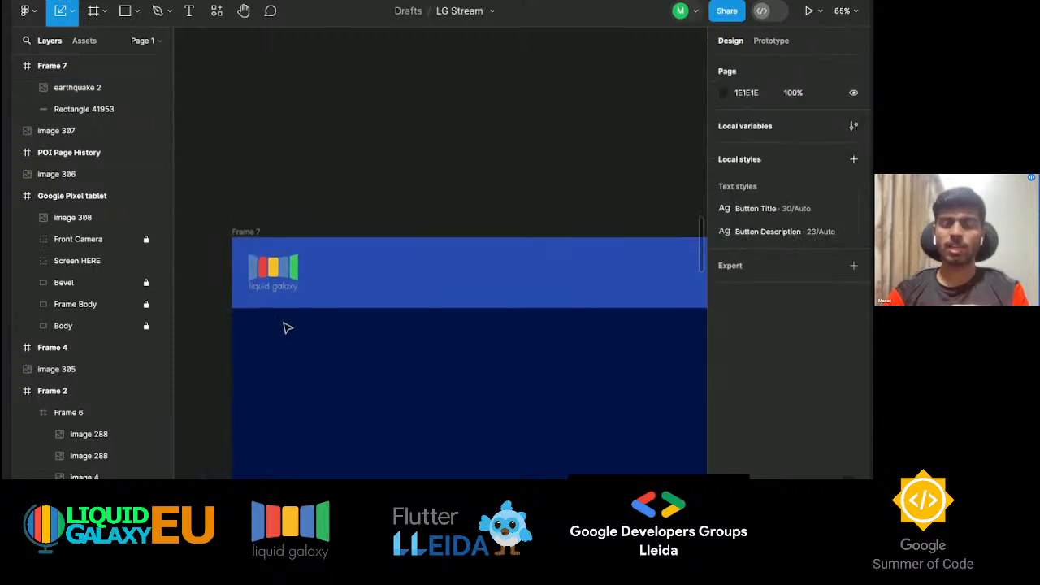
Scale the logo down slightly more and centre it vertically near the header's left edge.
left_click(222, 259)
left_click_drag(244, 278, 223, 264)
left_click(274, 366)
left_click(218, 258)
left_click(302, 351)
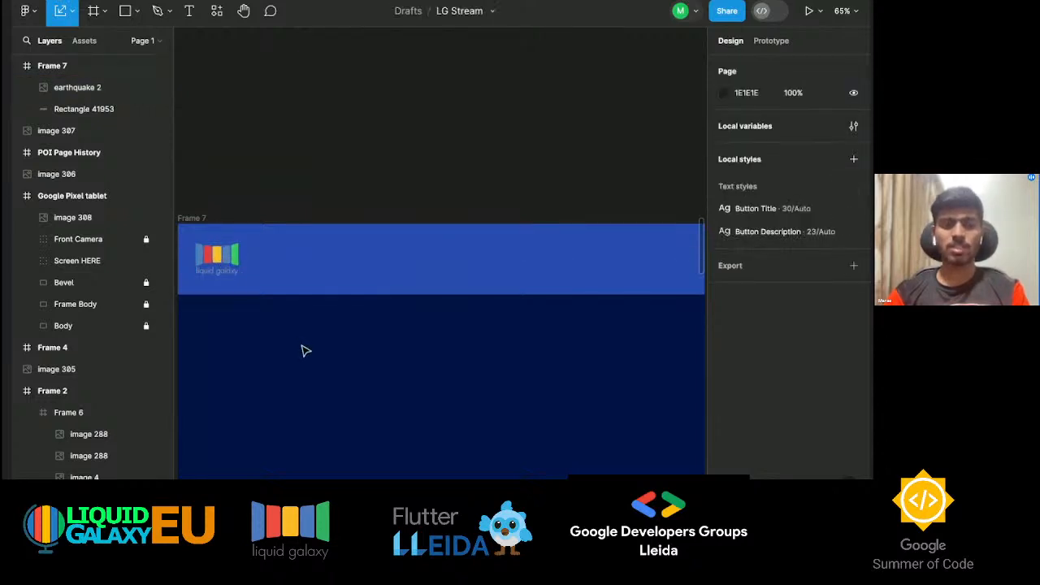
Add the title text "Liquid Galaxy Controller" in the header beside the logo.
scroll(302, 350, "down", 3)
scroll(302, 350, "left", 2)
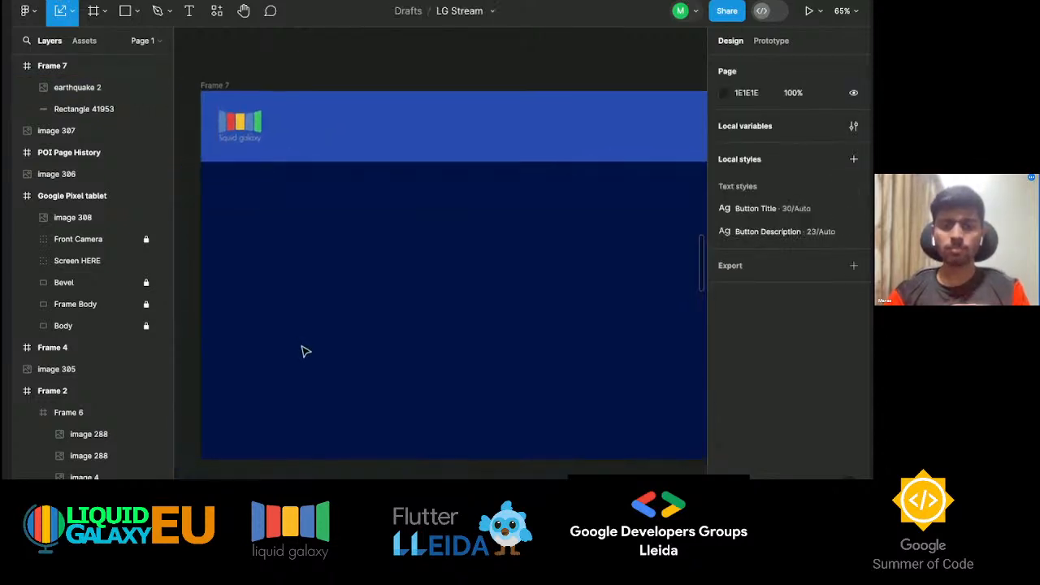
key("t")
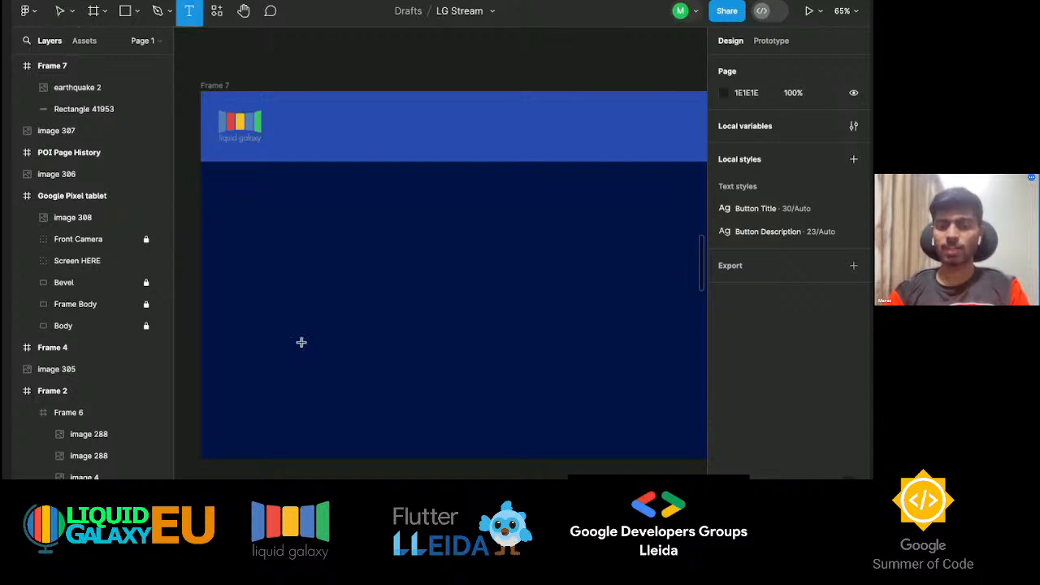
left_click(305, 117)
type("Liquid Galaxy Controller")
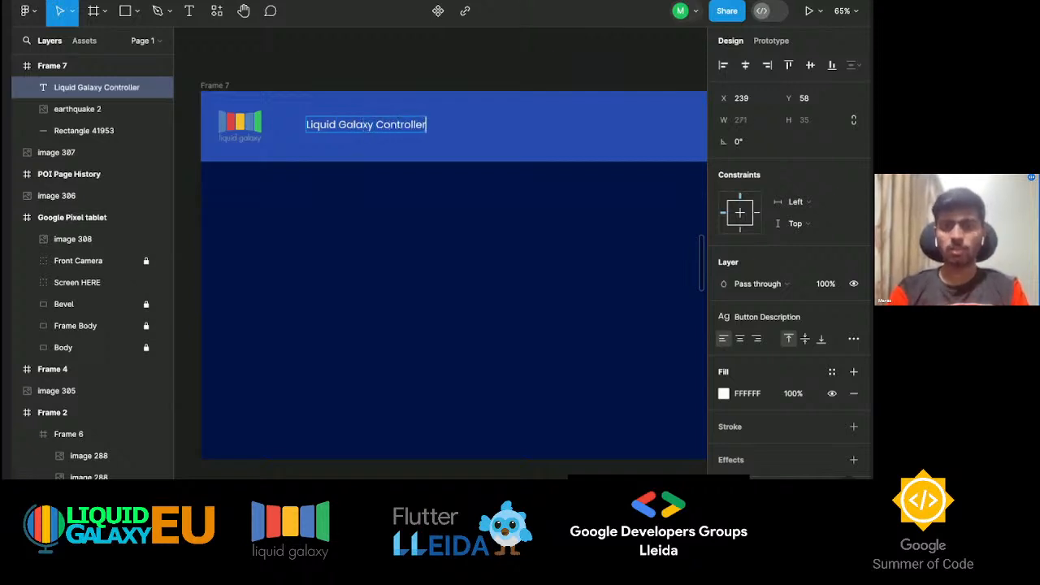
key("Escape")
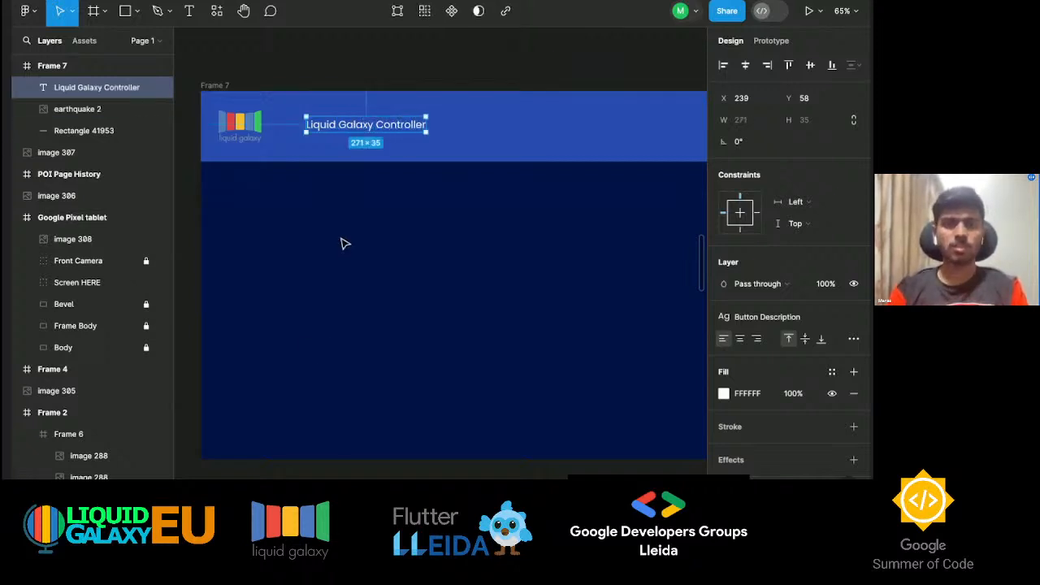
Apply the Button Title text style to the Liquid Galaxy Controller title.
double_click(354, 128)
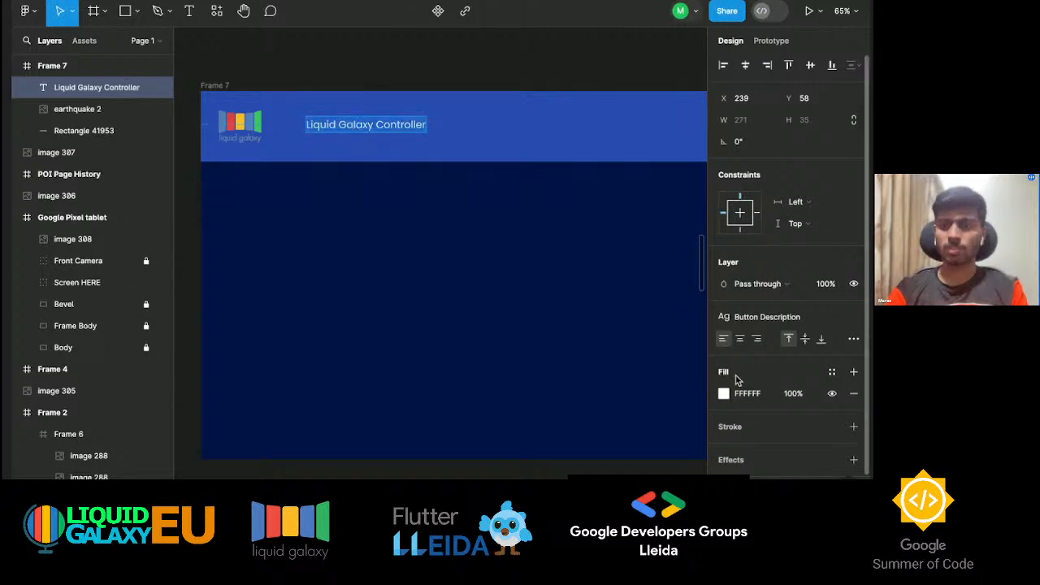
left_click(856, 318)
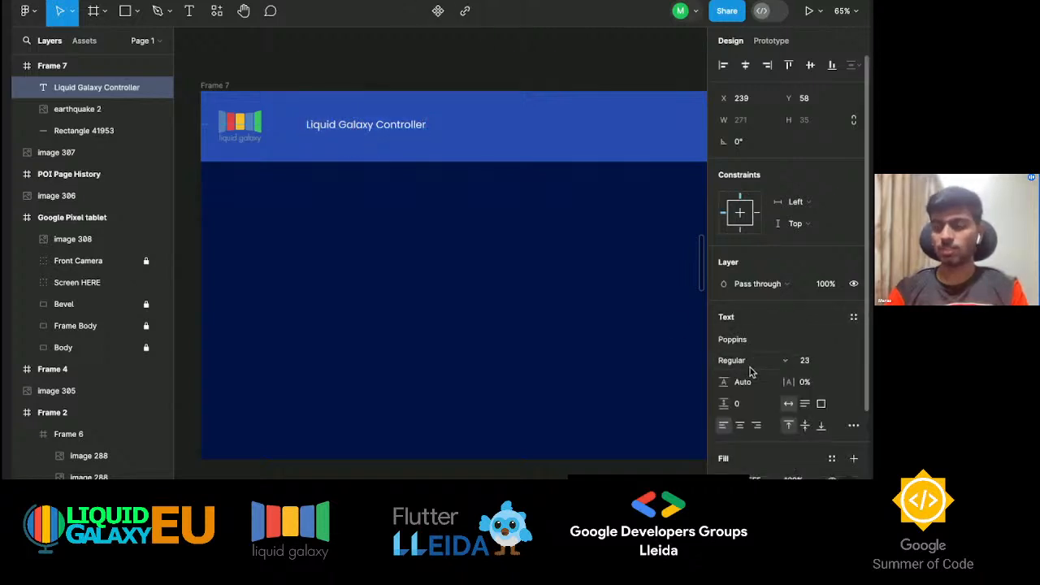
left_click(752, 363)
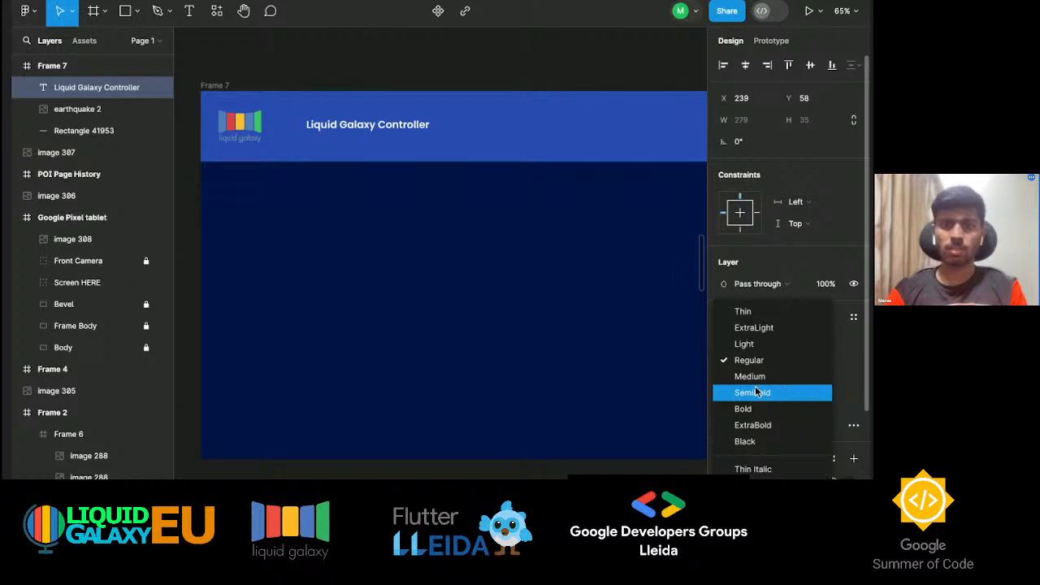
left_click(855, 330)
left_click(852, 318)
left_click(852, 317)
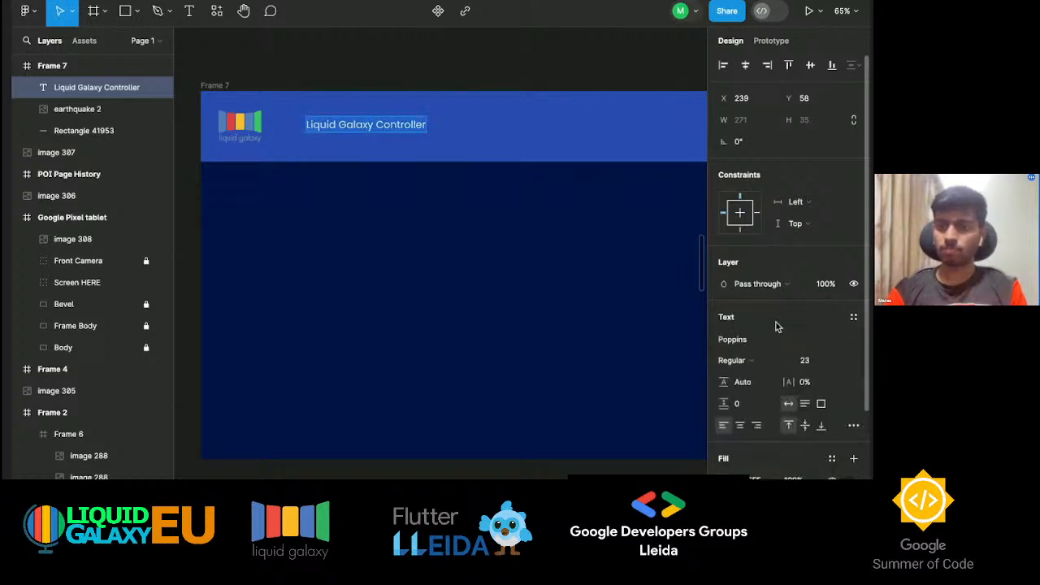
left_click(850, 321)
left_click(766, 401)
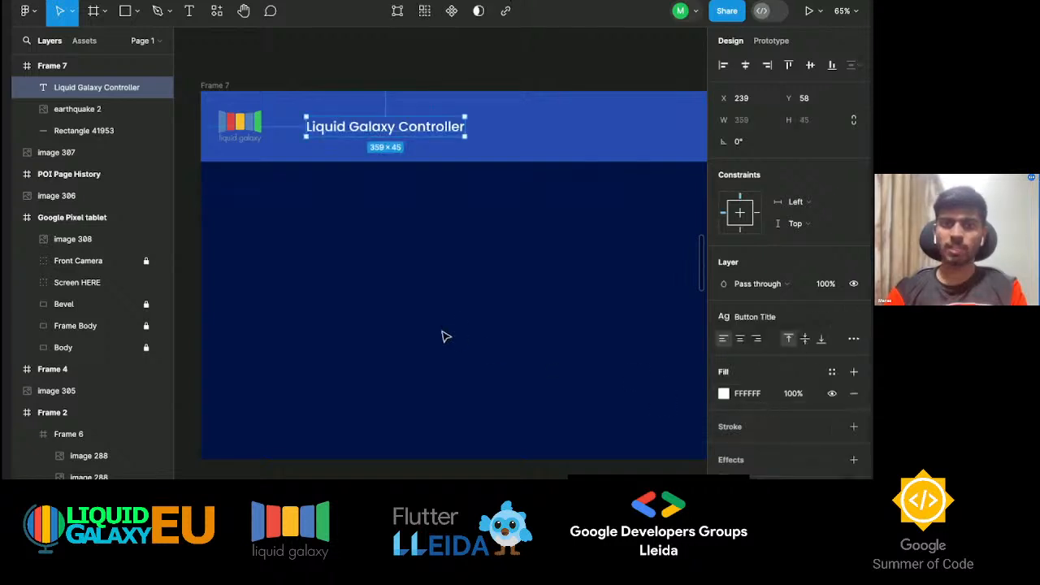
left_click(325, 260)
Shift the logo slightly right and move the title closer to it, to X 196, Y 47.
left_click(347, 129)
left_click_drag(391, 130, 379, 121)
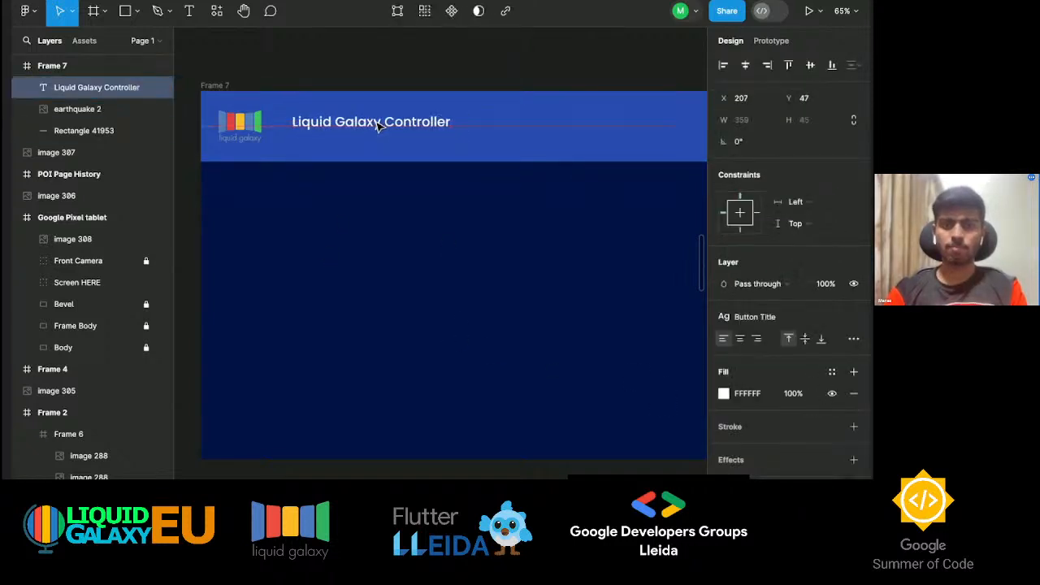
left_click(257, 135)
left_click_drag(382, 124, 379, 126)
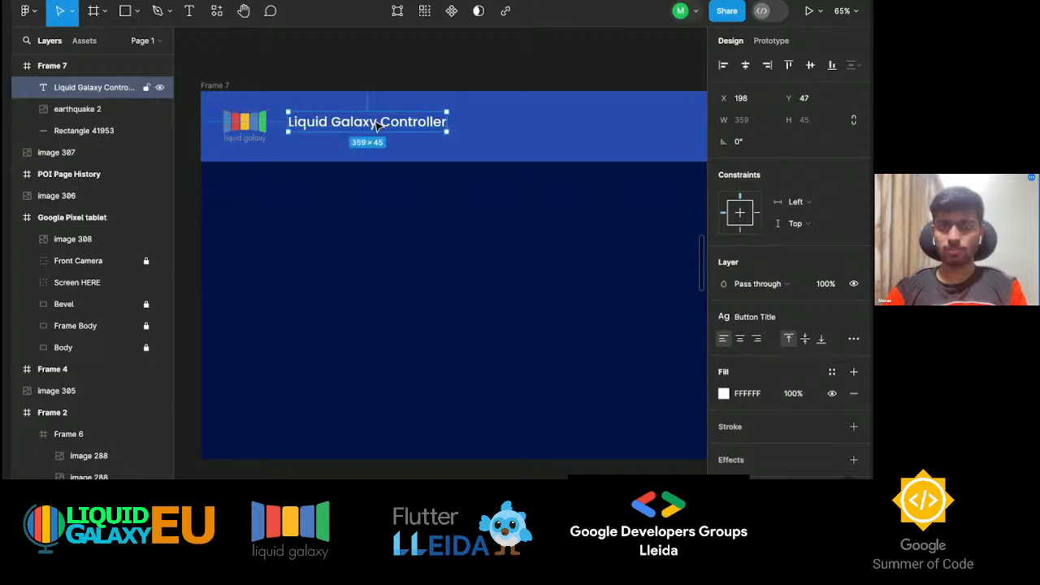
left_click(332, 155)
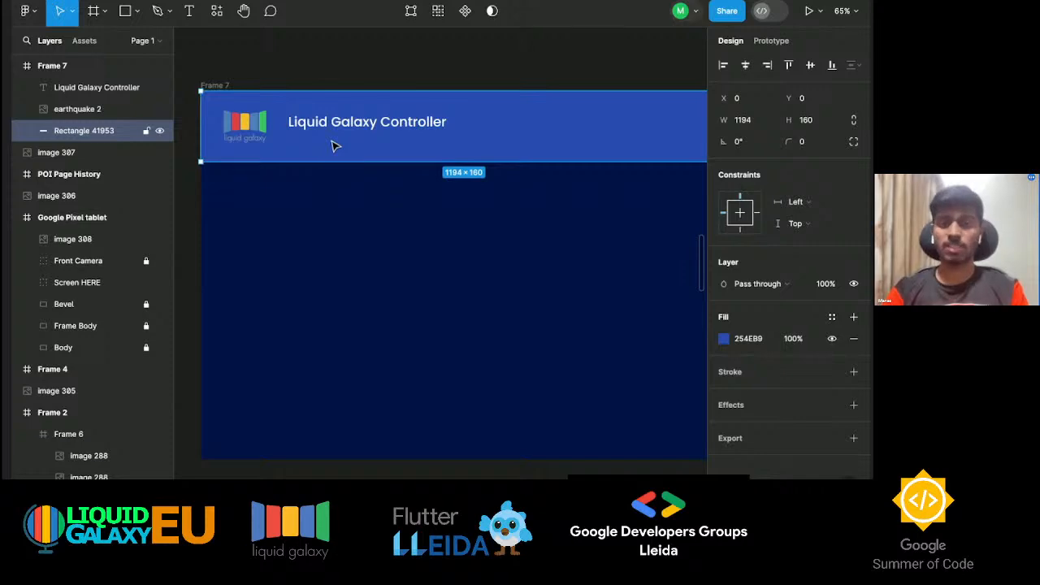
Add the status text "LG Connected" in the header below the Liquid Galaxy Controller title.
scroll(336, 146, "left", 6)
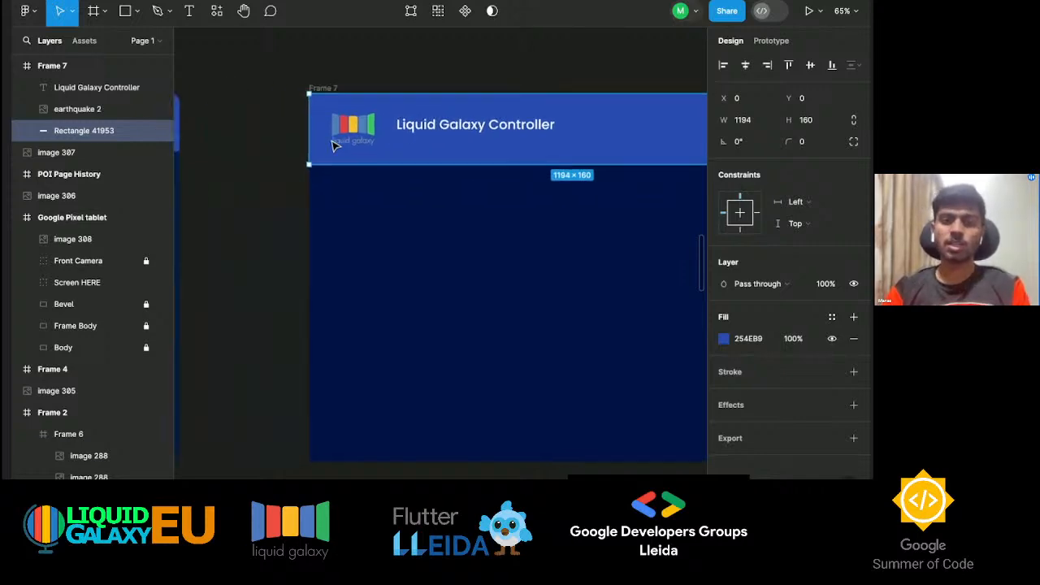
scroll(332, 144, "right", 10)
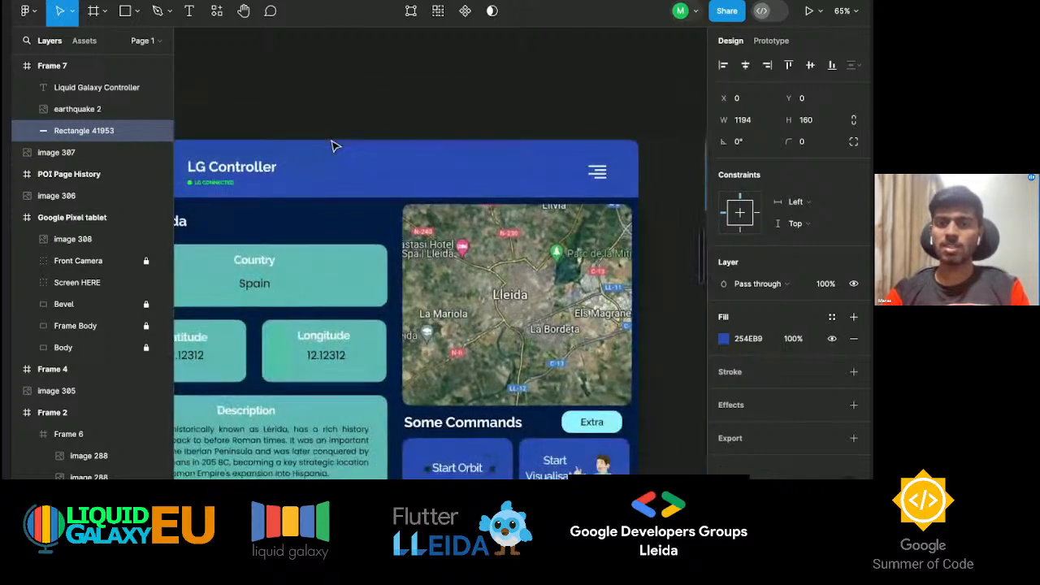
scroll(332, 144, "up", 3)
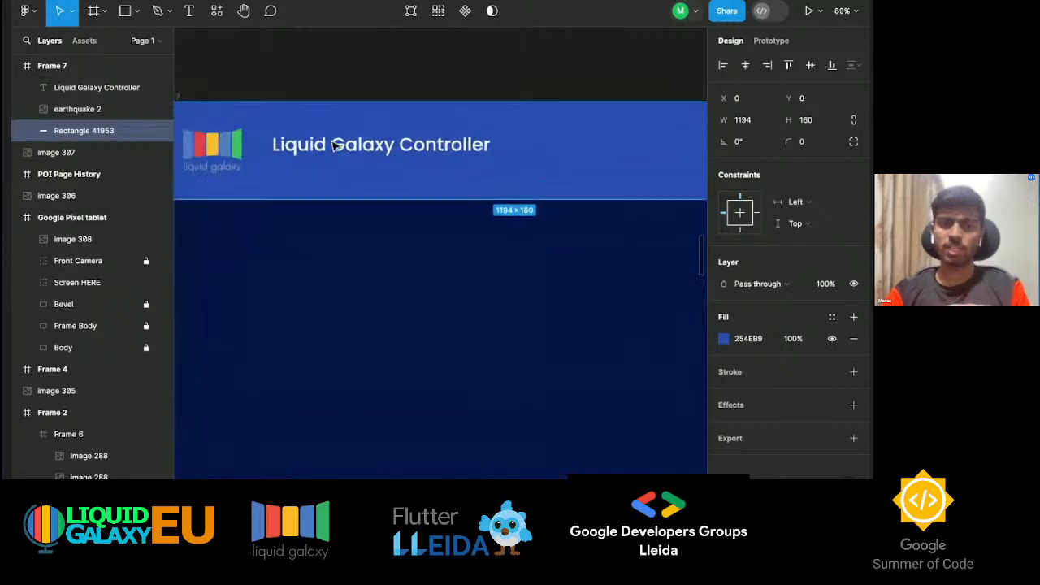
left_click(451, 298)
key("t")
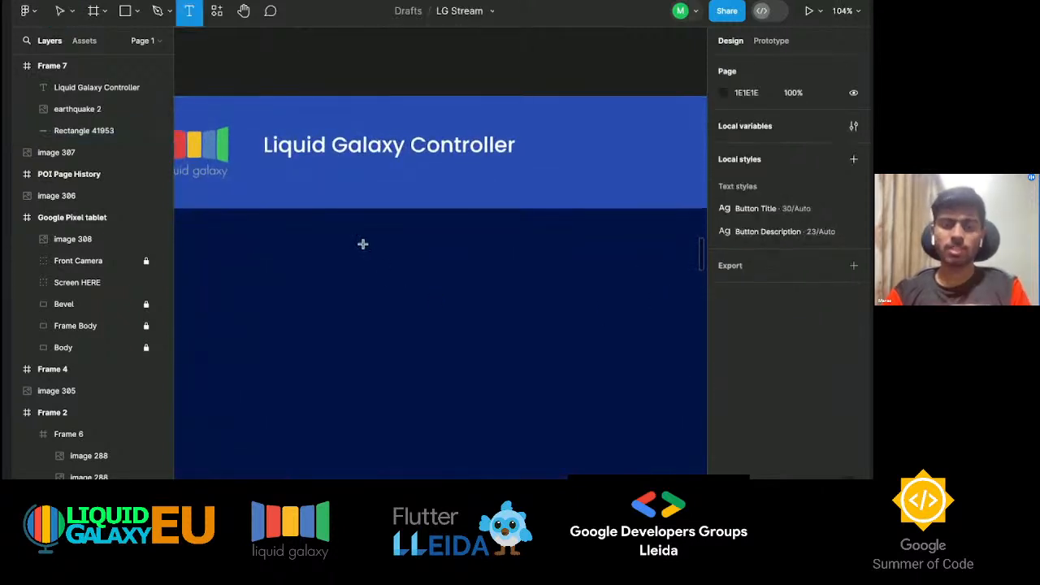
left_click(273, 177)
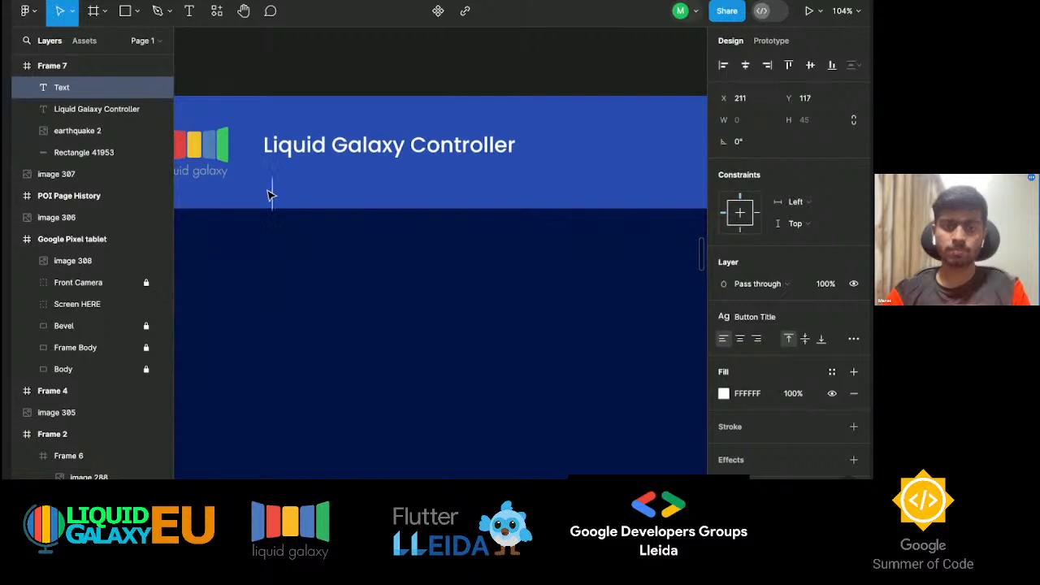
scroll(270, 194, "up", 5)
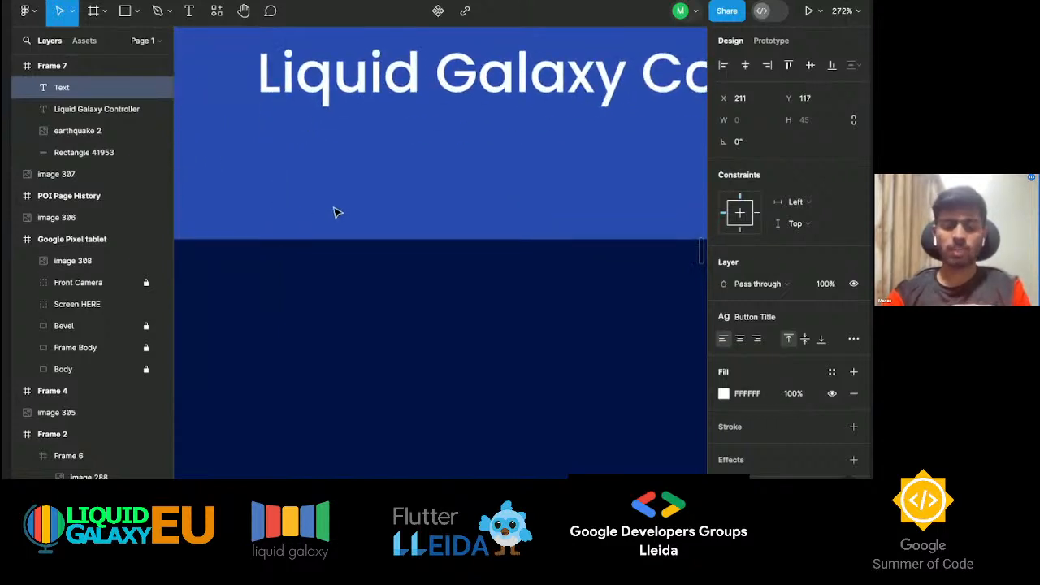
type("LG")
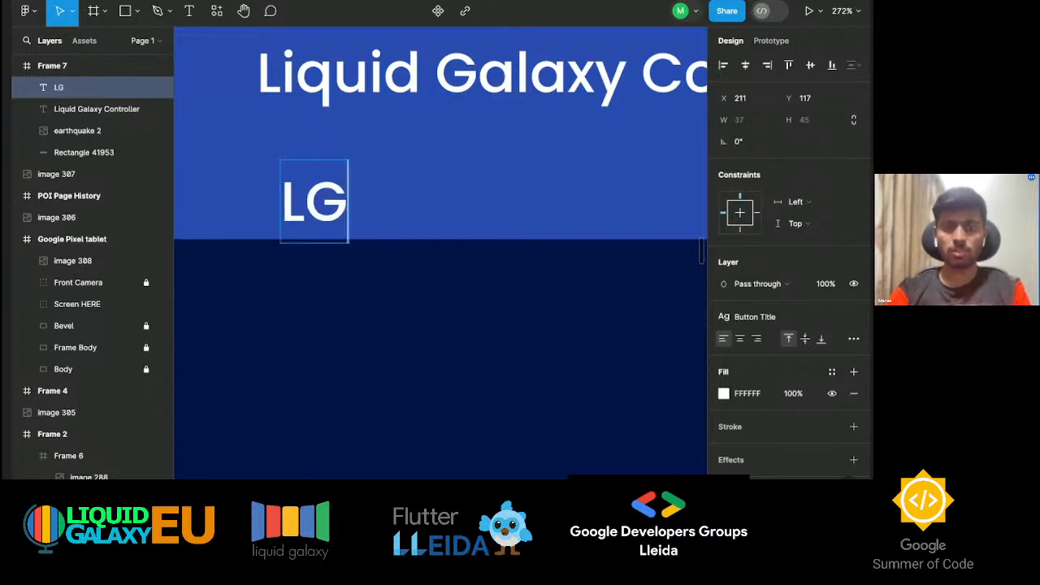
type(" Connected")
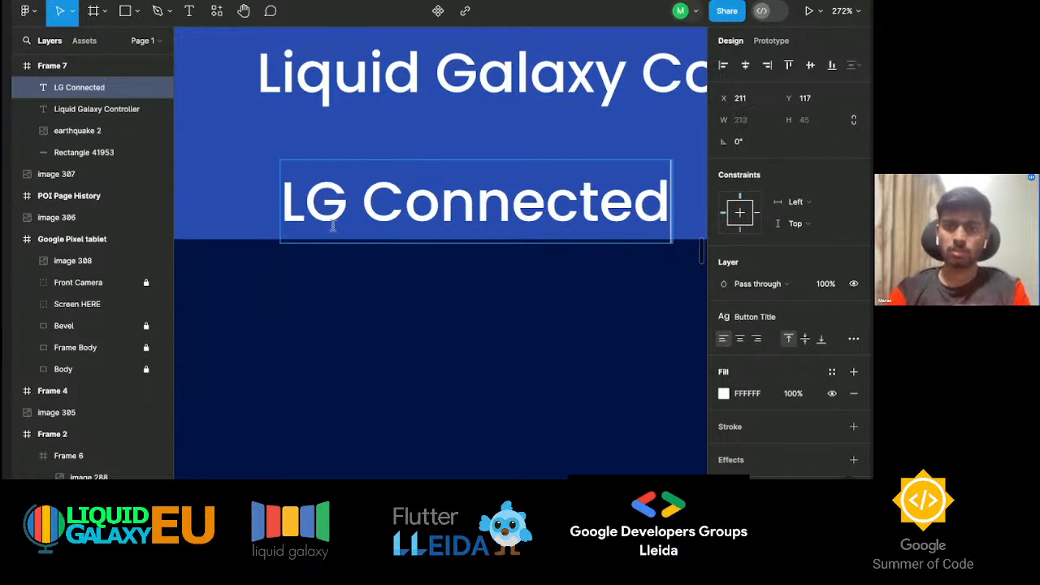
key("Escape")
Detach the Button Title text style from the LG Connected text.
scroll(343, 294, "down", 3)
scroll(344, 294, "down", 2)
left_click(371, 357)
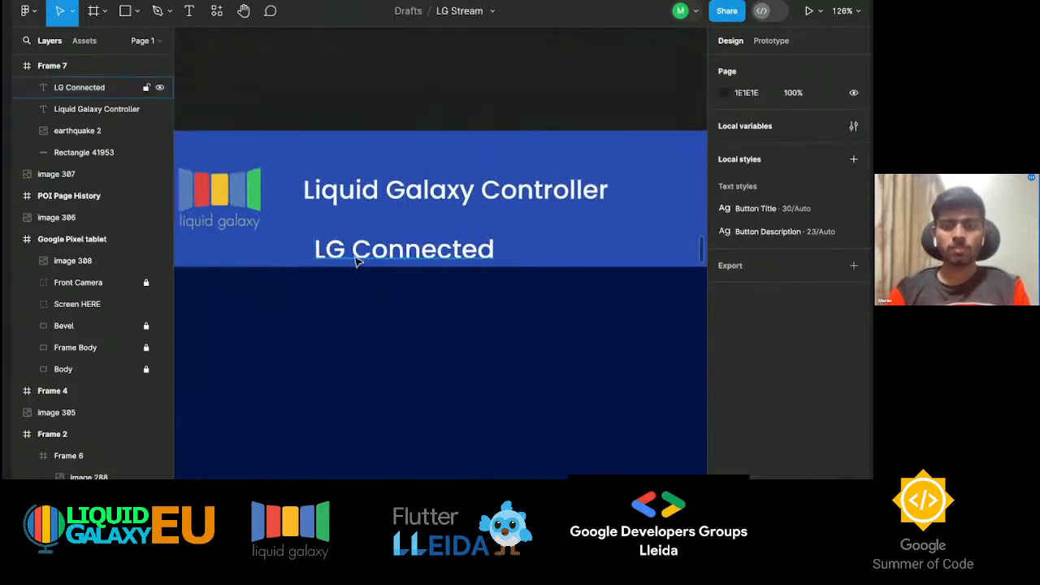
double_click(357, 253)
left_click(849, 317)
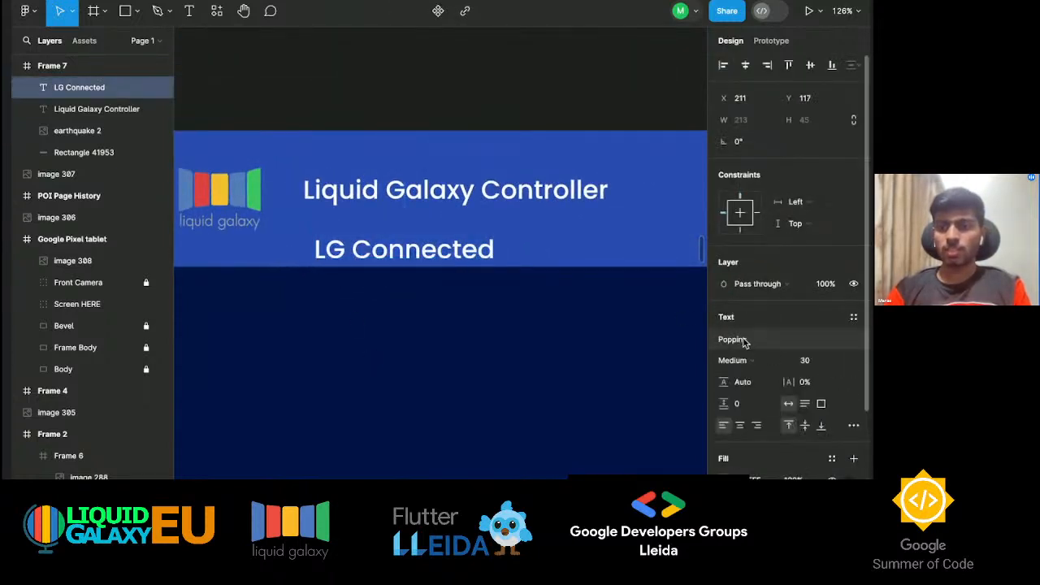
Set the LG Connected text to Regular weight, size 15, and move it closer under the title, to X 225, Y 100.
left_click(739, 346)
left_click(737, 348)
left_click(752, 363)
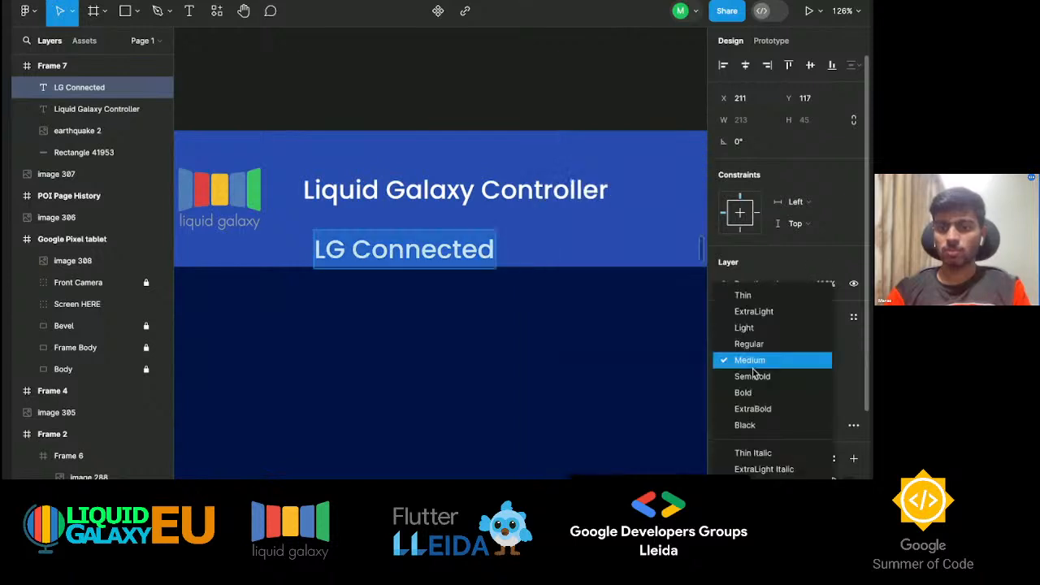
left_click(752, 376)
left_click(752, 360)
left_click(749, 327)
left_click(811, 363)
type("15")
key("Return")
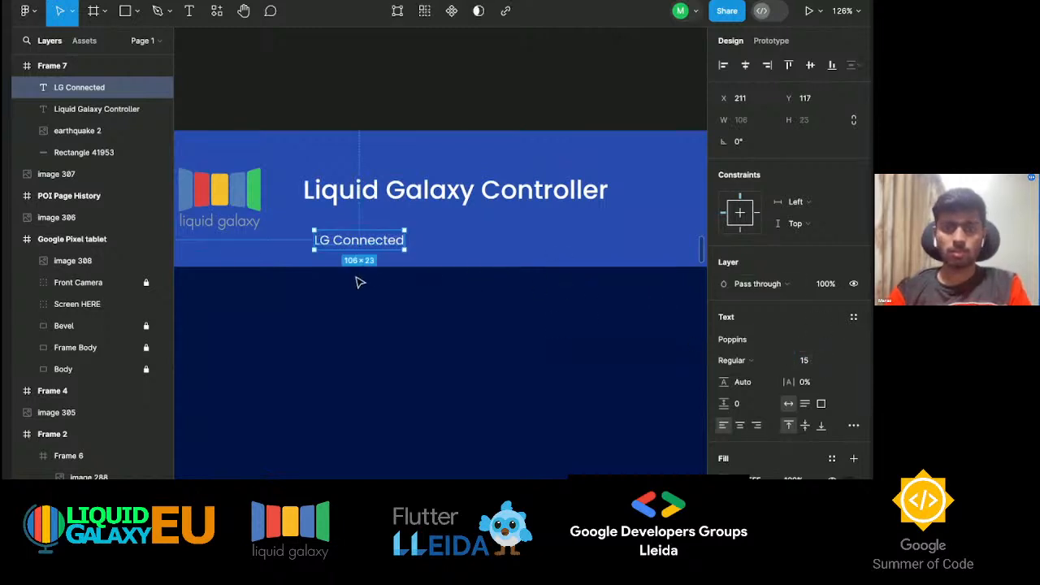
mouse_move(350, 238)
left_mouse_down()
mouse_move(396, 238)
mouse_move(363, 229)
left_mouse_up()
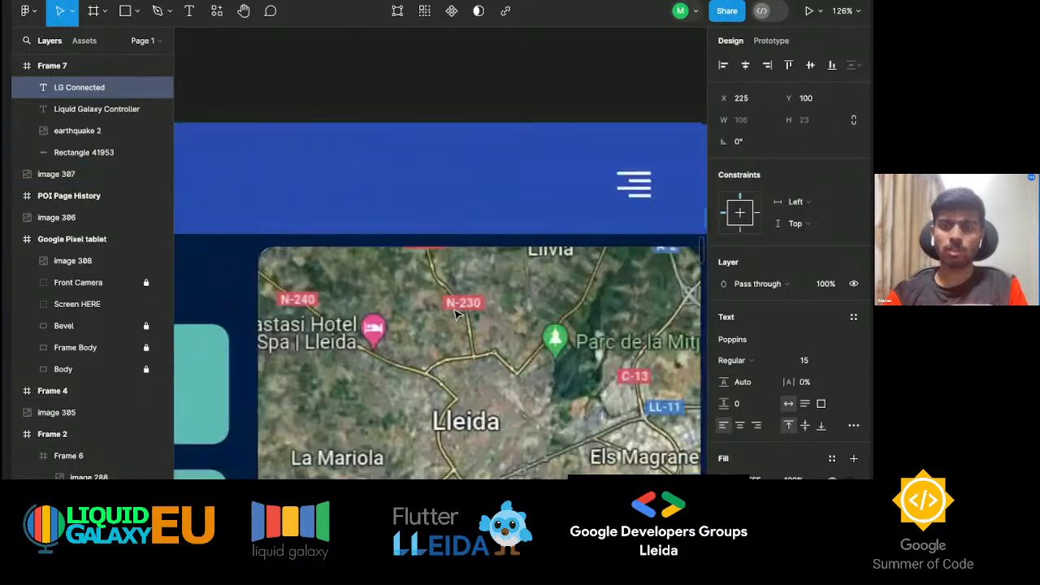
Add a 15 × 15 ellipse as a status dot and place it just left of the LG Connected text.
left_click(457, 310)
scroll(457, 307, "up", 5)
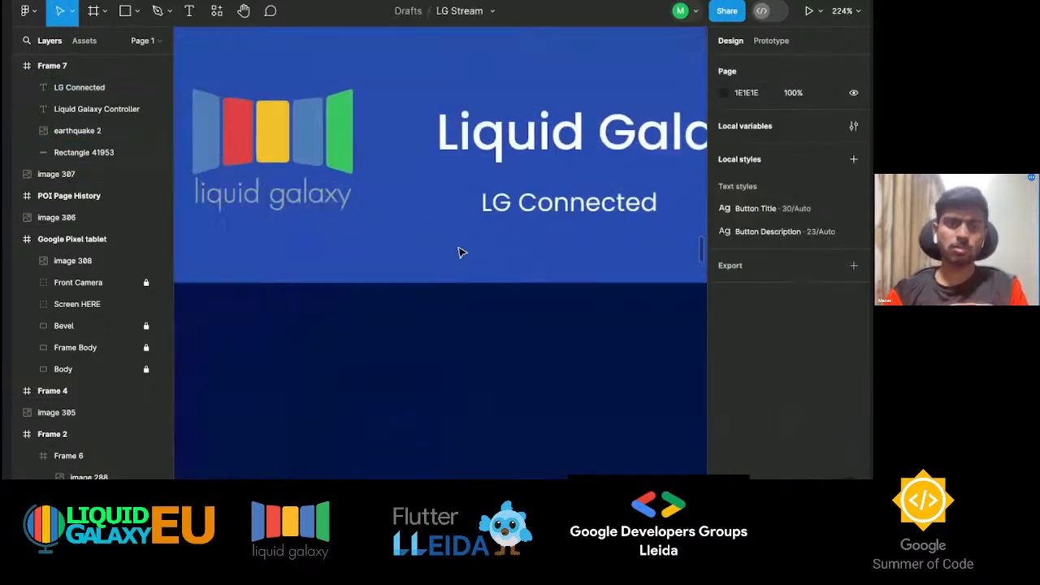
left_click(139, 11)
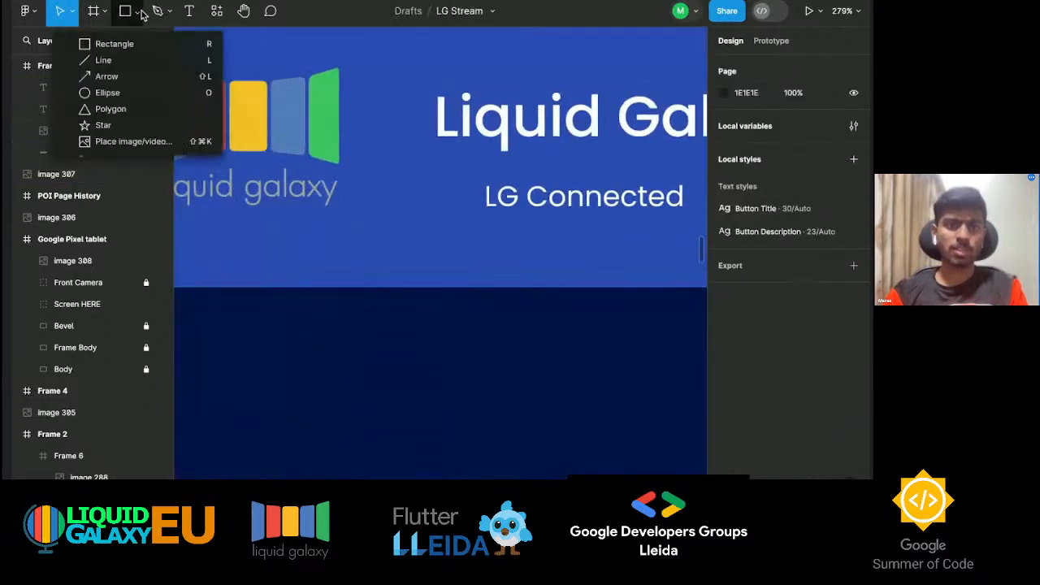
left_click(126, 92)
left_click(445, 199)
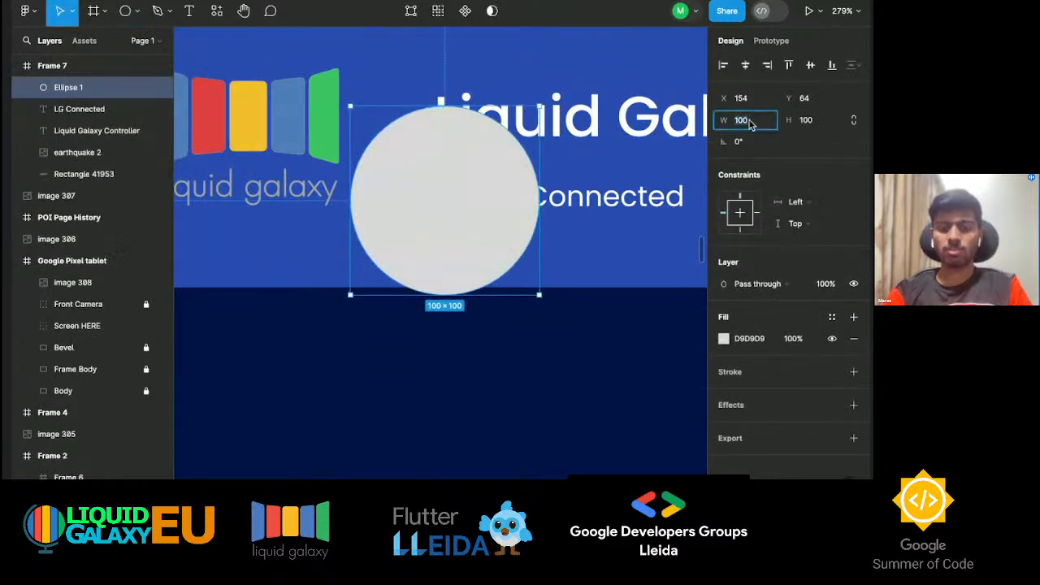
key("Return")
left_click(819, 122)
key("Return")
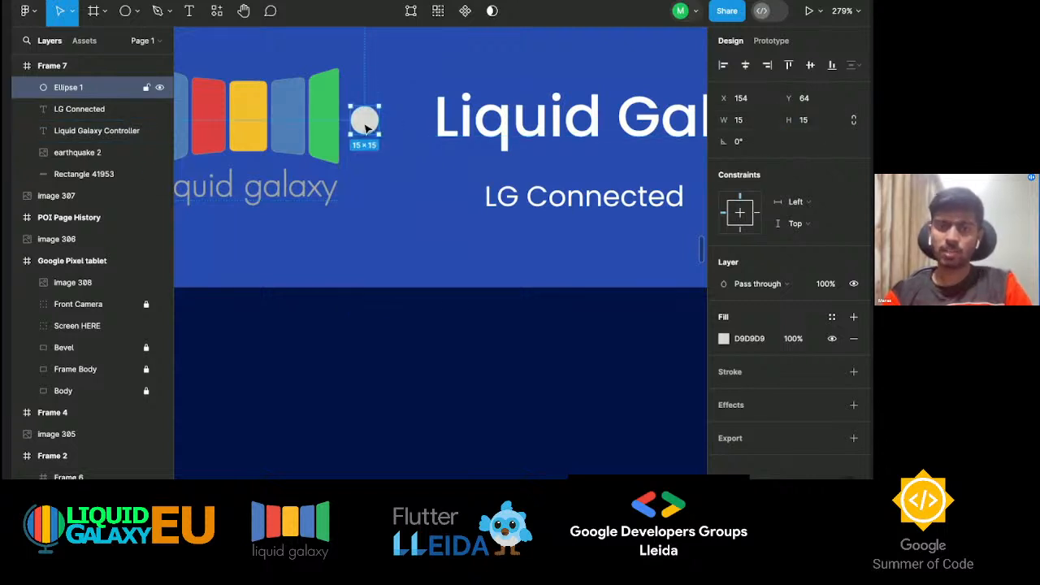
left_click_drag(364, 129, 455, 204)
Move the LG Connected text on its own away from the status dot, to X 242, Y 158.
left_click(554, 209)
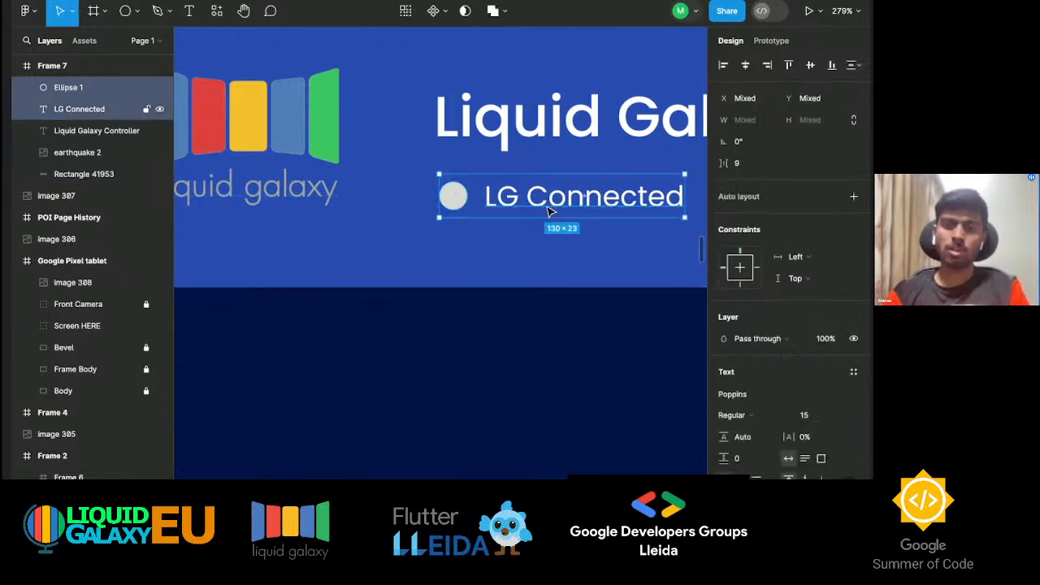
left_click(455, 309)
scroll(510, 213, "right", 3)
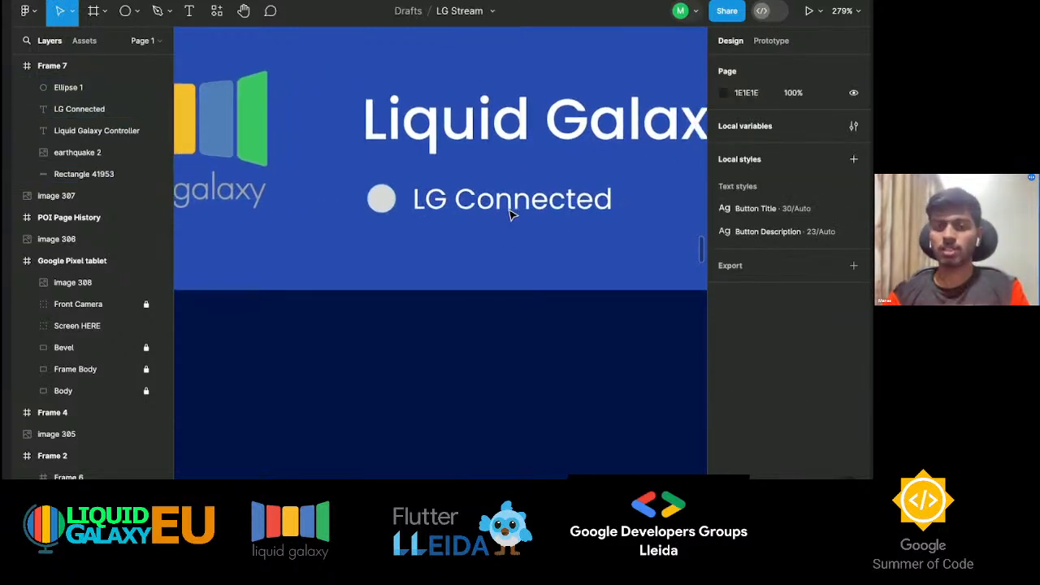
left_click(451, 209)
left_click(385, 202)
left_click(478, 207)
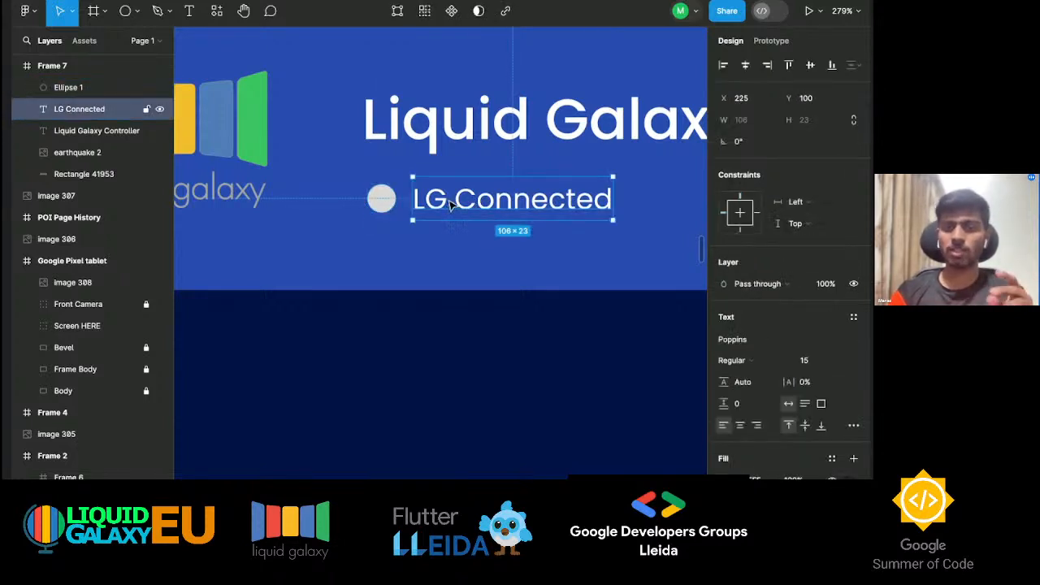
left_click_drag(454, 207, 480, 314)
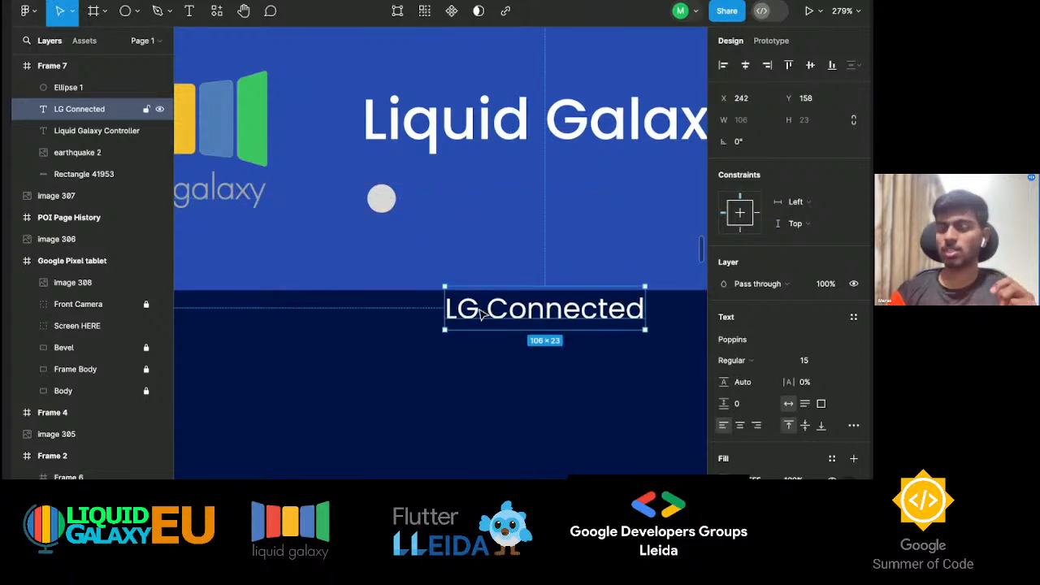
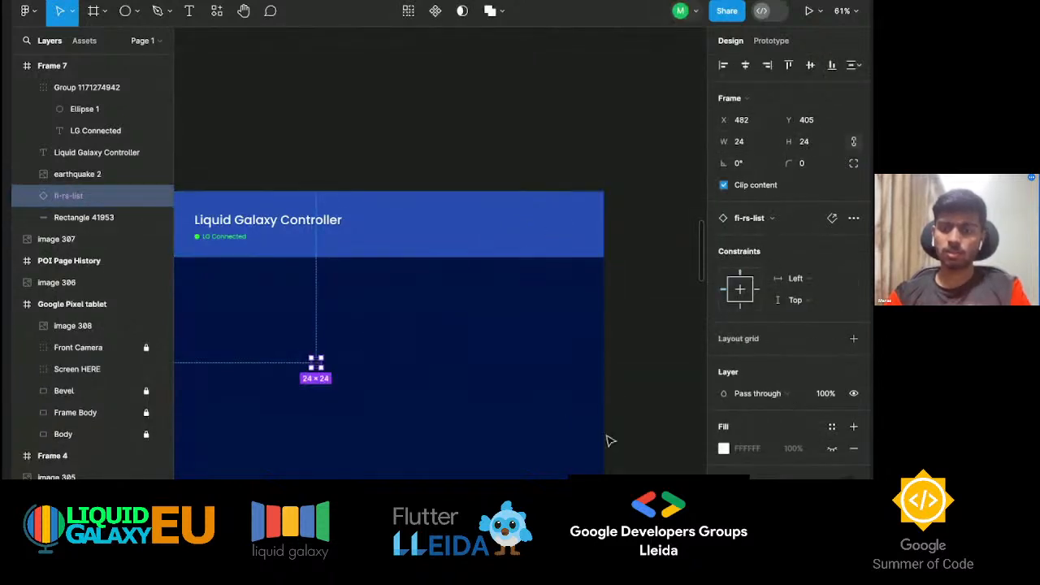
Recolour the list icon white and move it near the header's right end, to X 1120, Y 70.
scroll(745, 465, "down", 2)
left_click(724, 440)
left_click_drag(603, 226, 502, 127)
left_click(381, 413)
left_click_drag(321, 366, 579, 230)
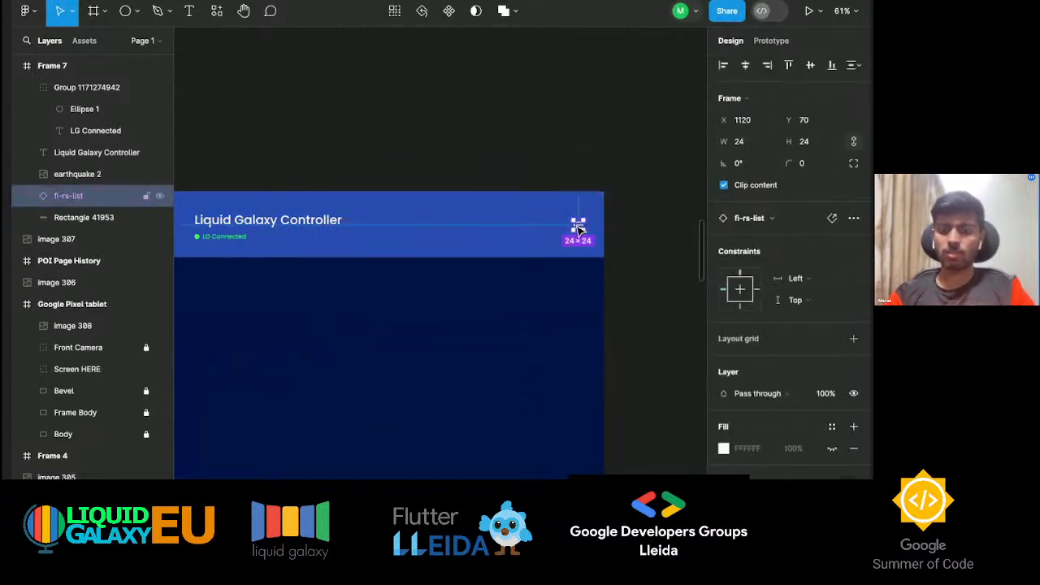
Scale up the list icon proportionally at the right end of the header.
key("k")
scroll(578, 229, "up", 3)
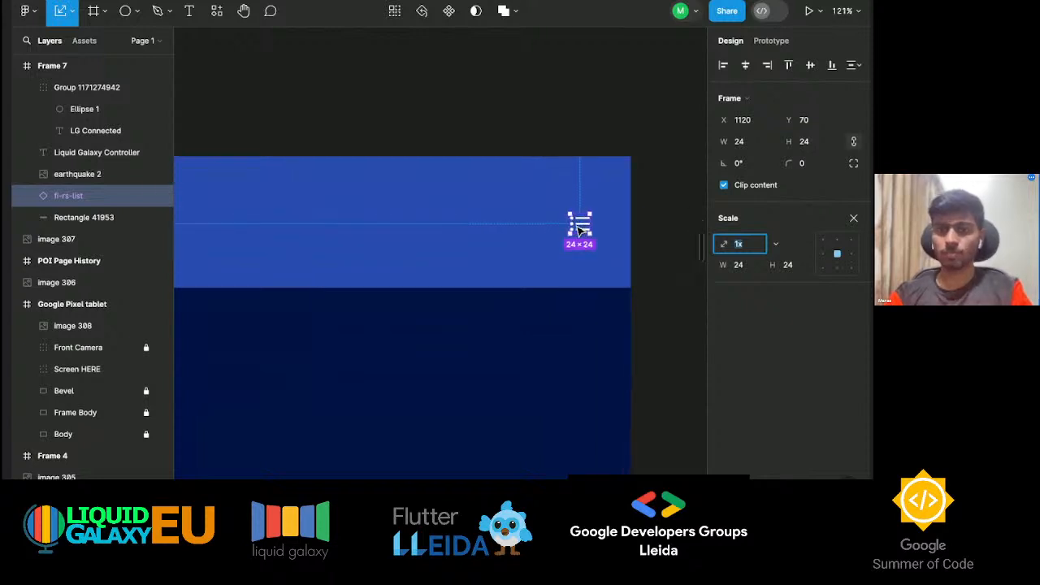
mouse_move(568, 236)
left_mouse_down()
mouse_move(551, 252)
mouse_move(572, 222)
mouse_move(565, 233)
left_mouse_up()
left_click(422, 381)
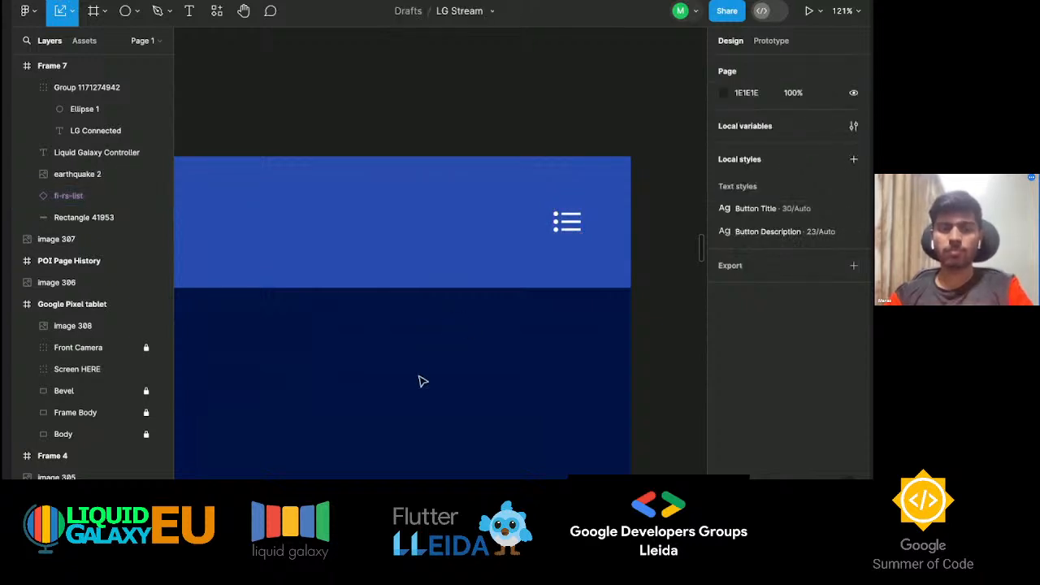
Set the corner radius of Frame 7 to 19.
scroll(421, 381, "down", 10)
scroll(422, 381, "left", 1)
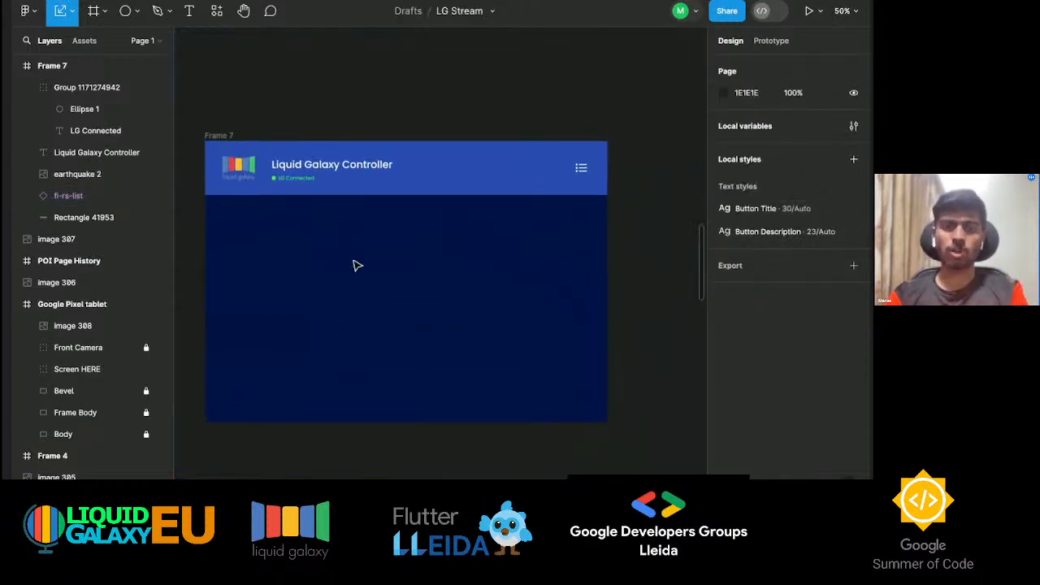
left_click(229, 138)
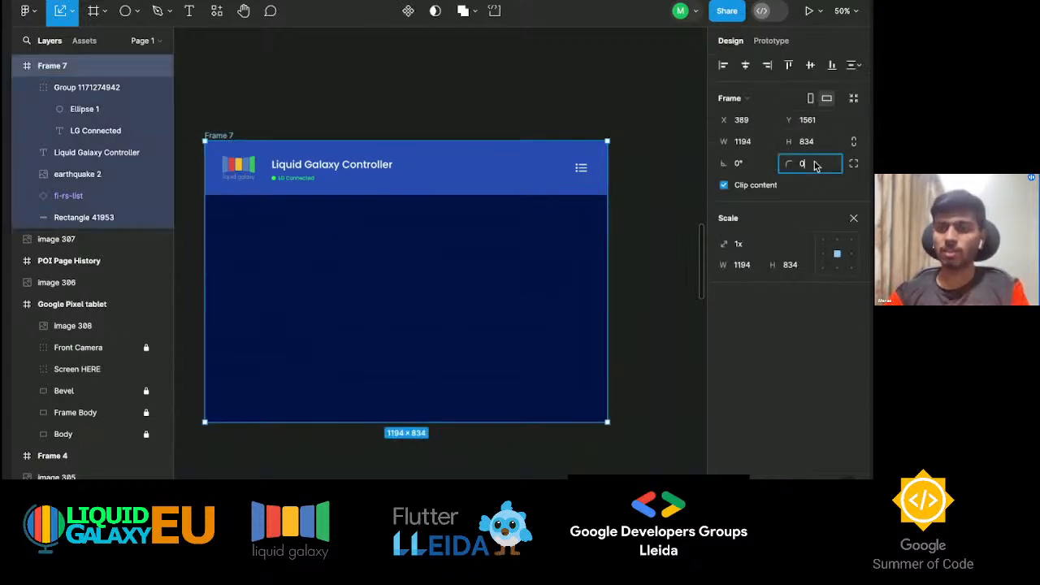
type("19")
key("Return")
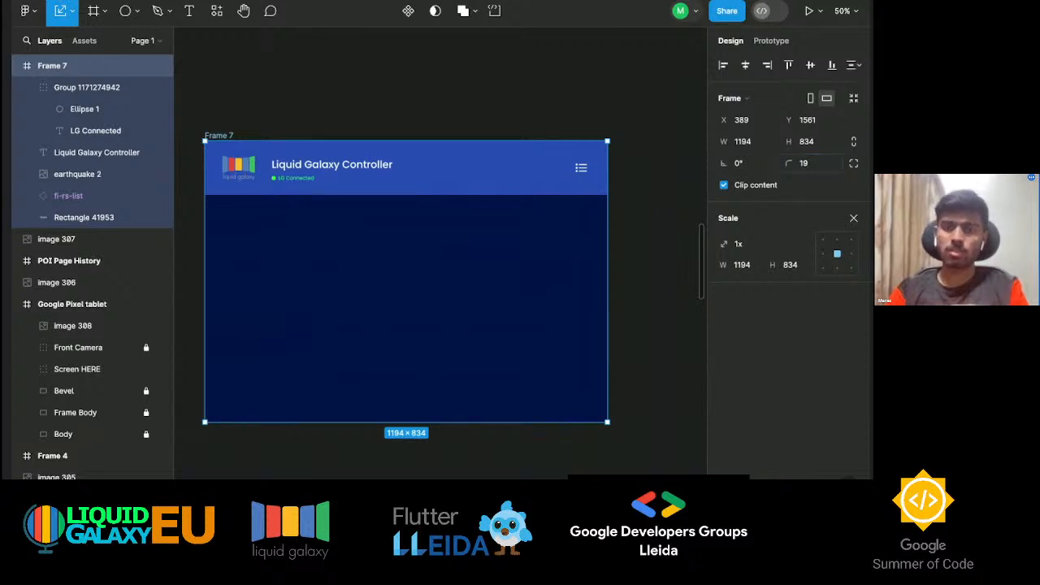
left_click(634, 240)
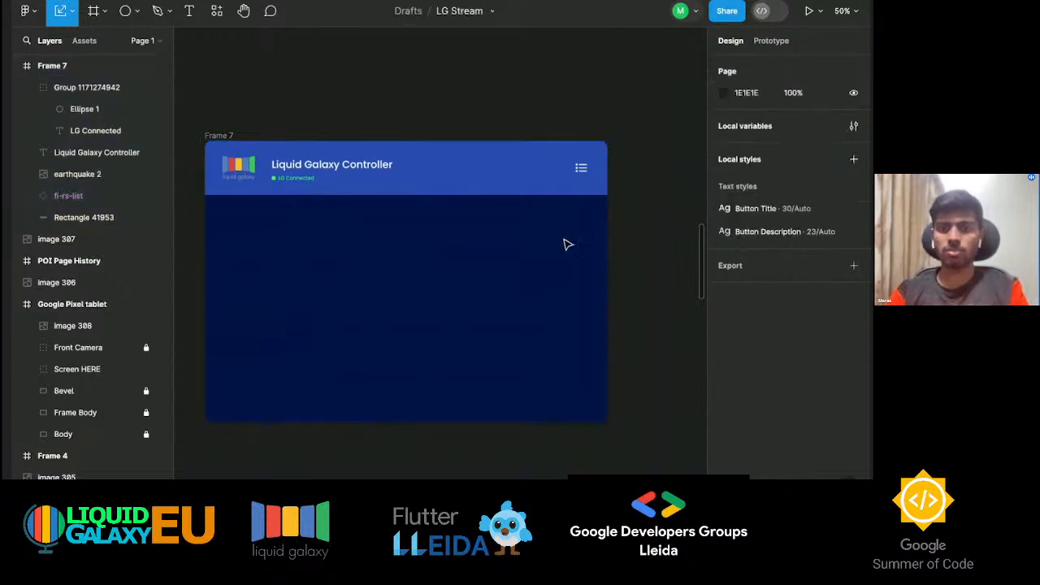
Move Frame 7 up and slightly right on the canvas, to X 464, Y 1346.
scroll(592, 244, "down", 5)
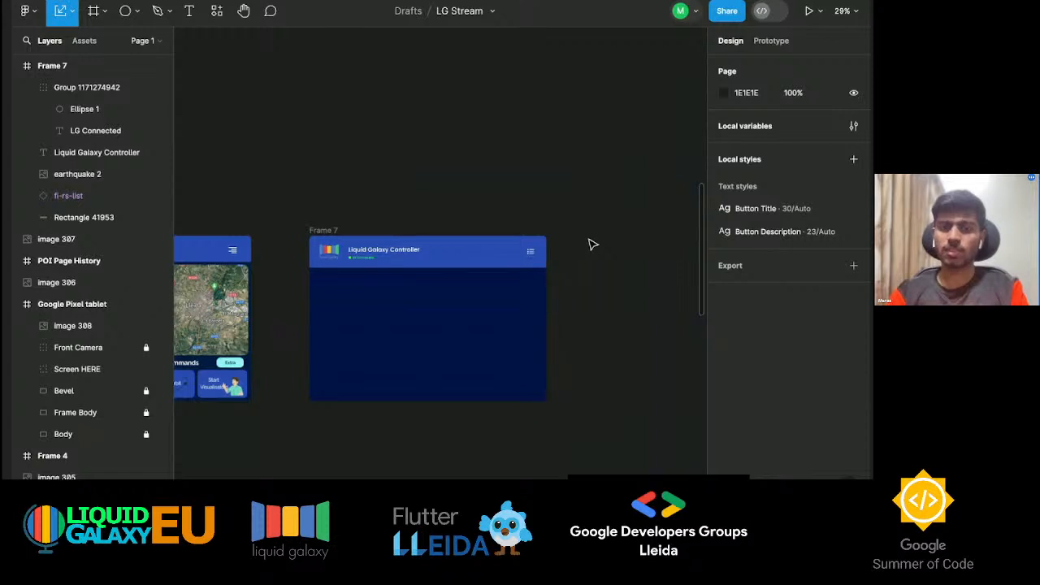
scroll(592, 245, "up", 2)
left_click(302, 260)
left_click_drag(302, 261, 320, 211)
scroll(262, 392, "up", 1)
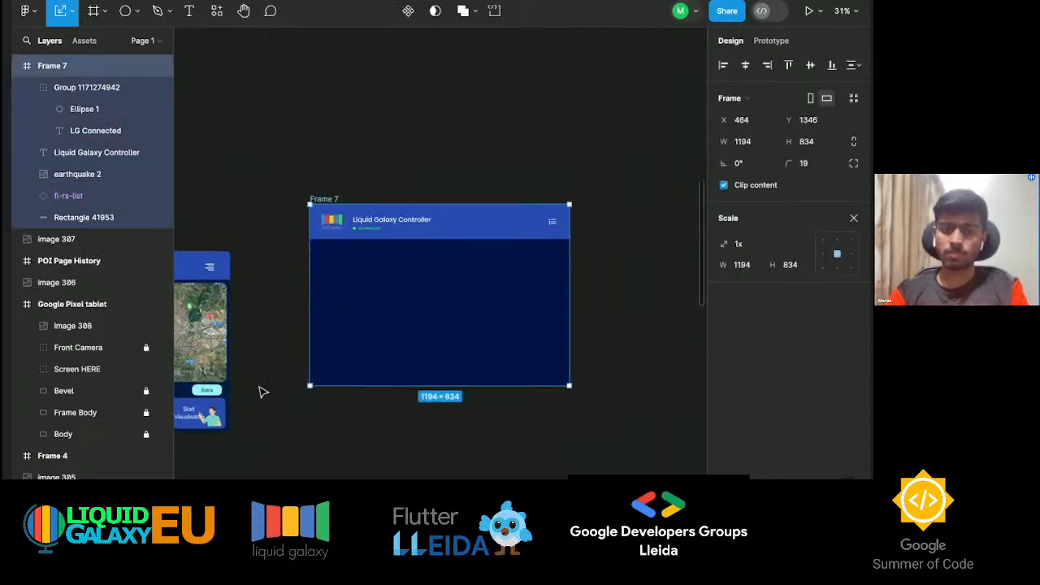
Copy the Map1 satellite image from Frame 3 and paste it into Frame 7.
scroll(262, 392, "up", 2)
scroll(232, 366, "left", 4)
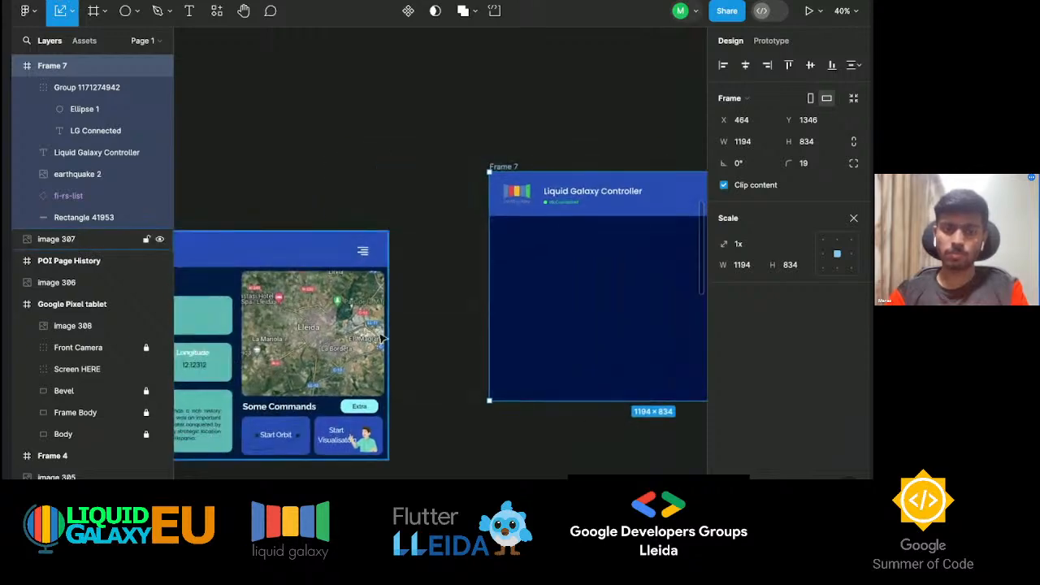
scroll(378, 338, "right", 3)
scroll(378, 337, "down", 2)
scroll(378, 336, "up", 5)
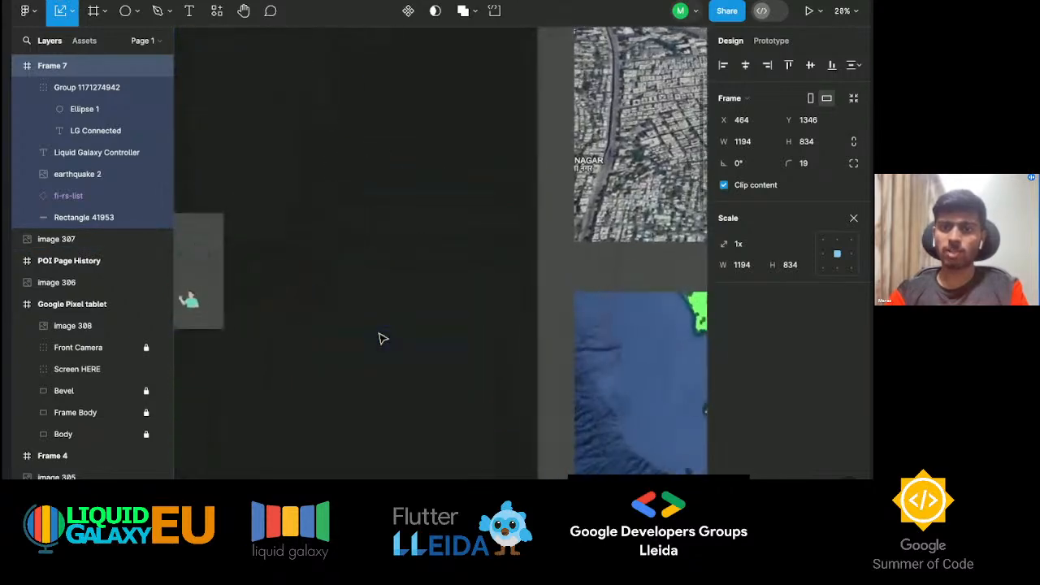
scroll(379, 339, "down", 3)
left_click(561, 240)
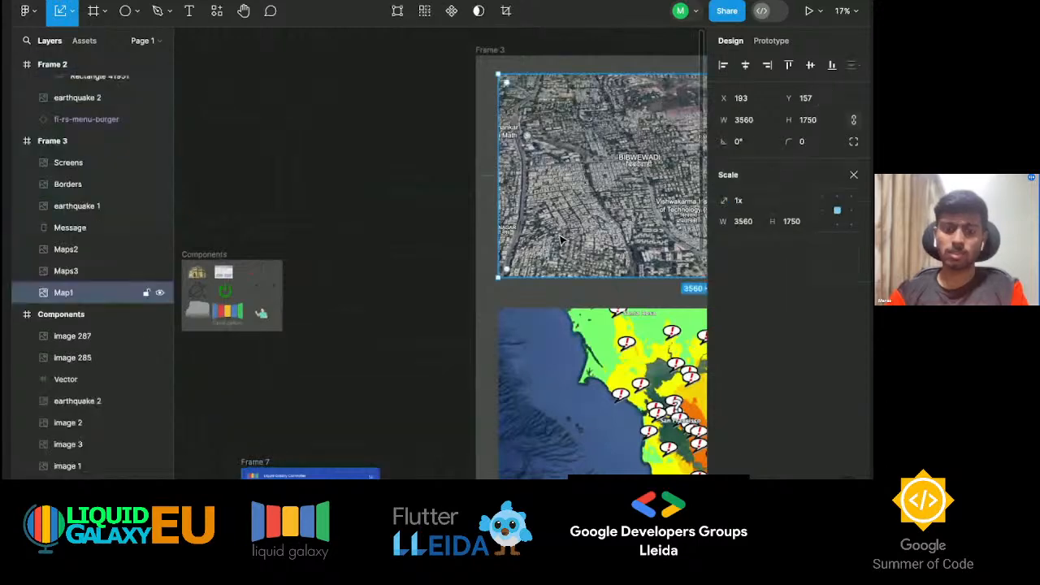
scroll(401, 327, "down", 5)
scroll(401, 327, "left", 2)
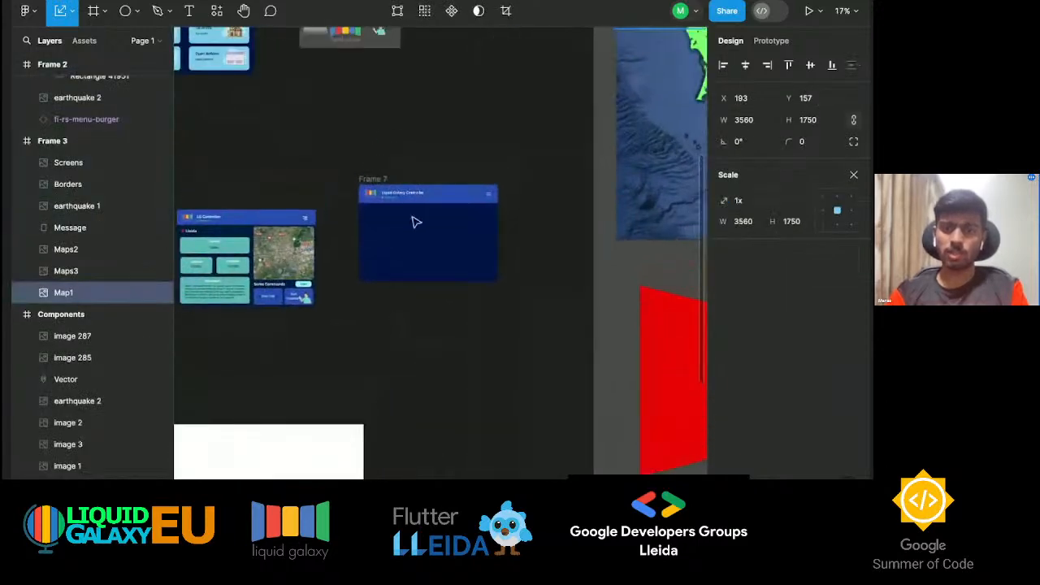
scroll(414, 221, "up", 10)
left_click(414, 221)
left_click(198, 76)
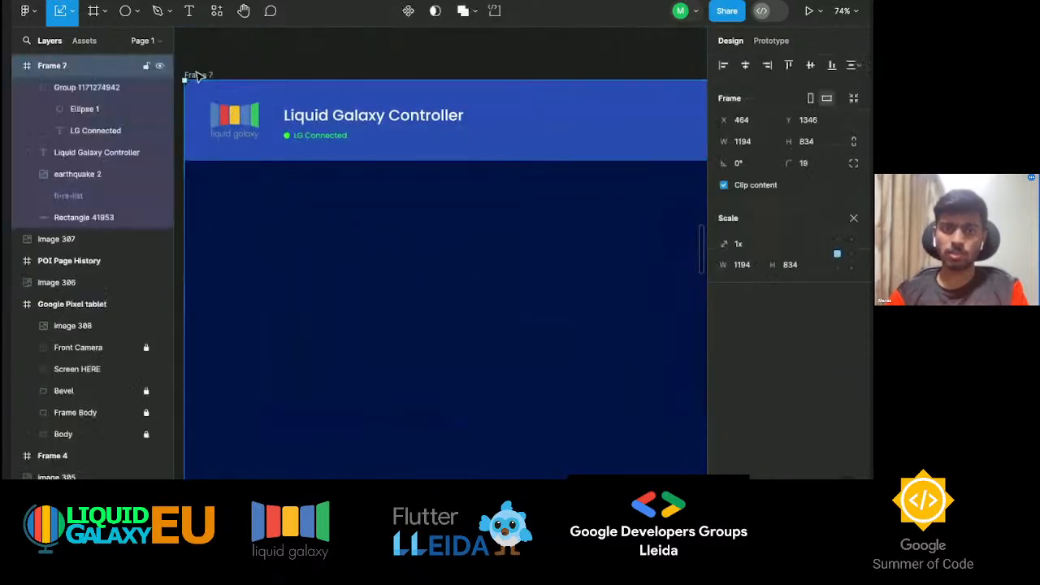
scroll(283, 170, "down", 5)
key("ctrl+v")
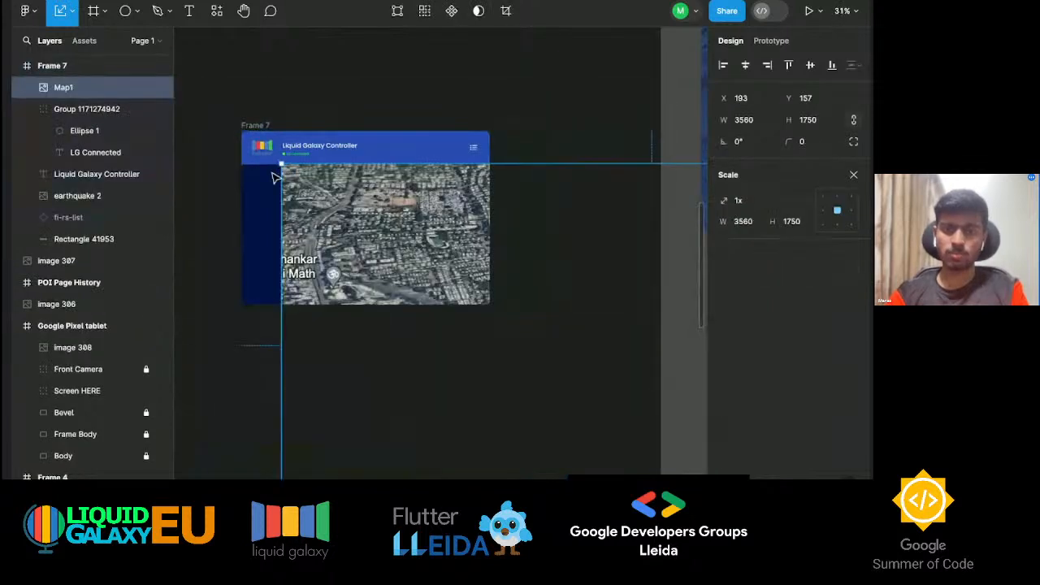
Scale the pasted map down proportionally to about 779 × 383 and place it inside Frame 7 at X 509, Y 225.
left_click_drag(275, 177, 597, 271)
left_click_drag(597, 333, 432, 237)
scroll(430, 235, "up", 5)
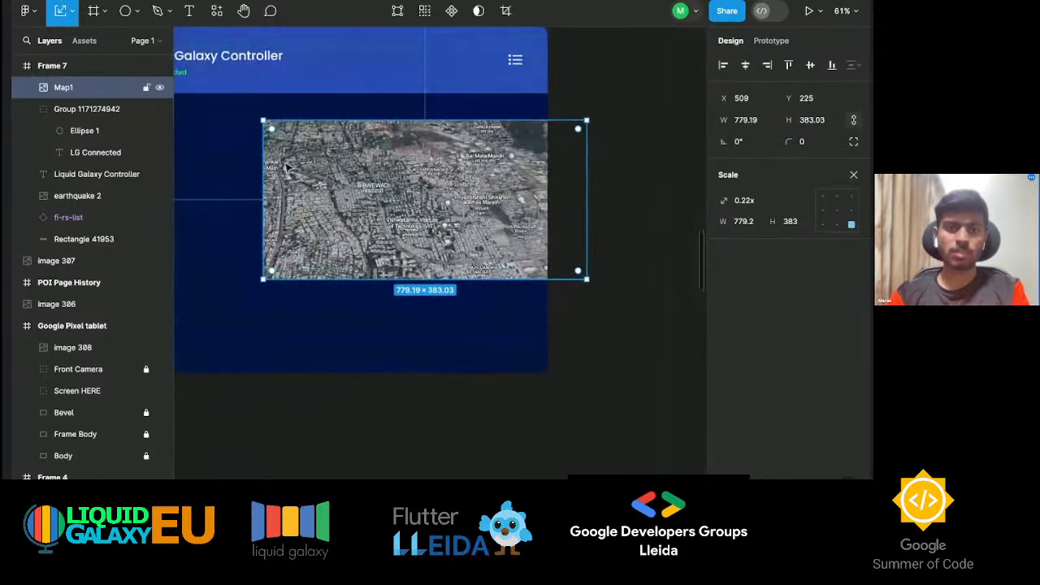
Narrow the map without scaling to about 387 × 383 and move it below the list icon, to X 766, Y 189.
scroll(286, 169, "left", 5)
scroll(286, 169, "up", 3)
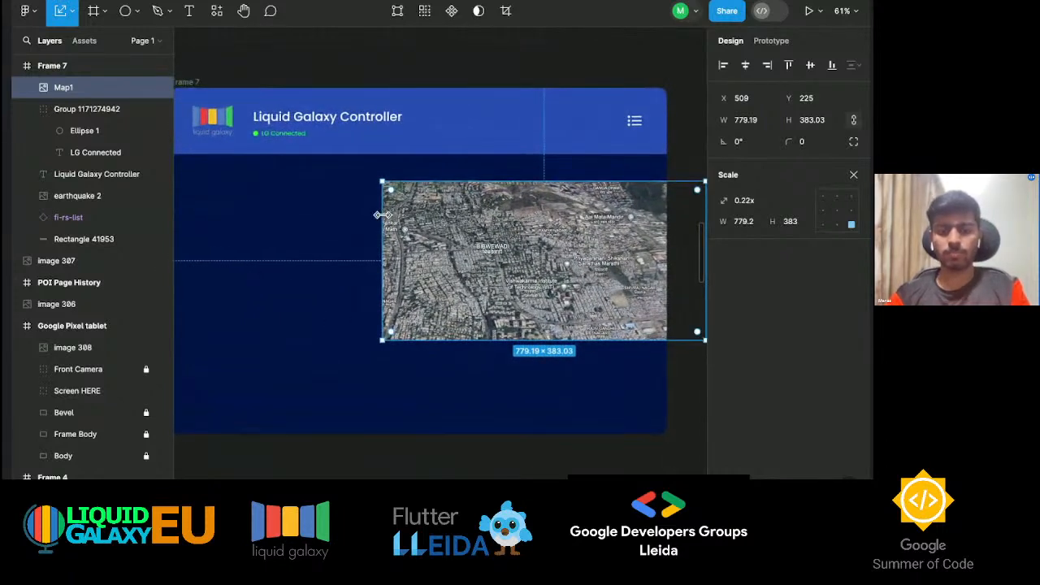
left_click(73, 11)
left_click(78, 41)
left_click_drag(445, 202, 506, 197)
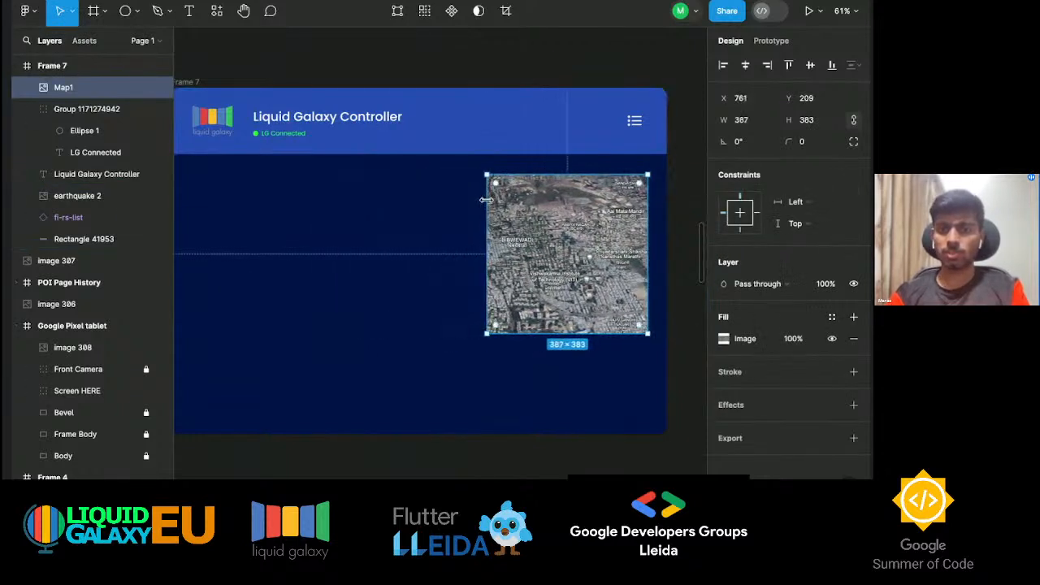
left_click_drag(596, 245, 540, 250)
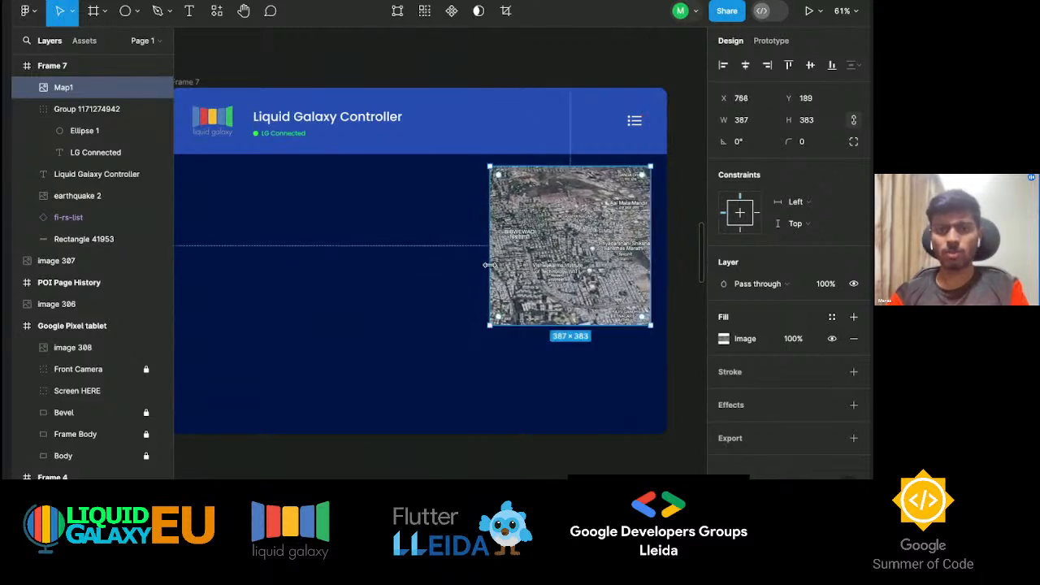
Enlarge the map slightly to 411 × 399, with its upper-left corner at X 748, Y 189.
scroll(488, 265, "down", 3)
left_click_drag(485, 264, 482, 264)
left_click_drag(529, 307, 531, 312)
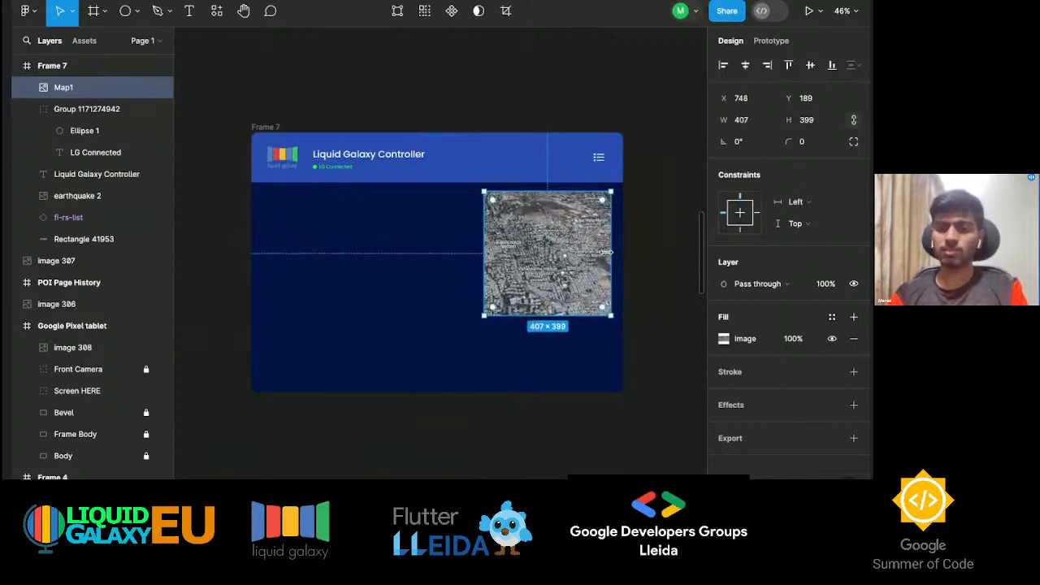
left_click_drag(612, 253, 614, 252)
left_click_drag(547, 263, 546, 264)
Round the map image's corners with a radius of 19.
left_click(809, 146)
type("19")
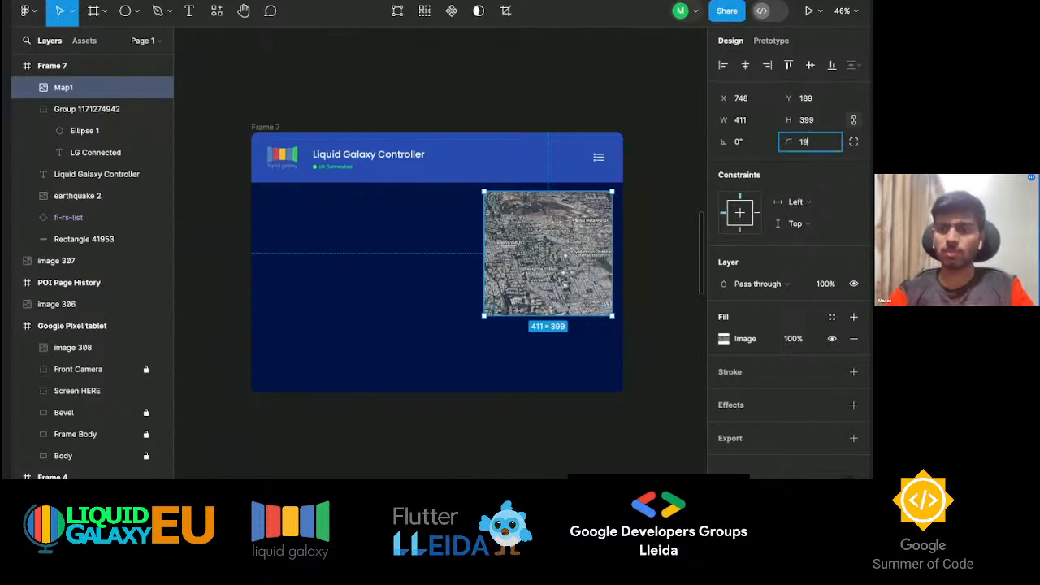
key("Return")
left_click(642, 230)
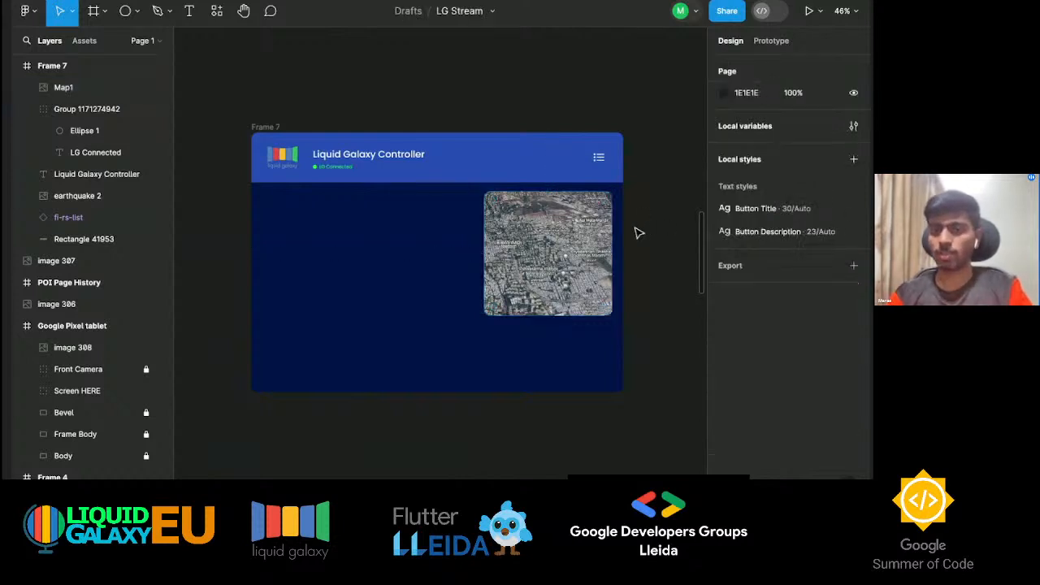
left_click(541, 249)
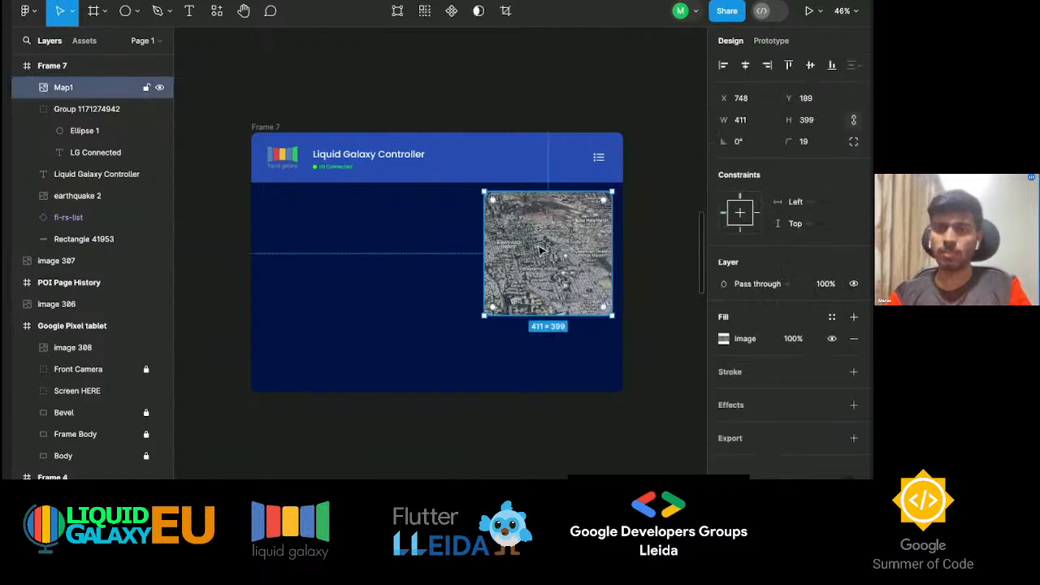
left_click(341, 231)
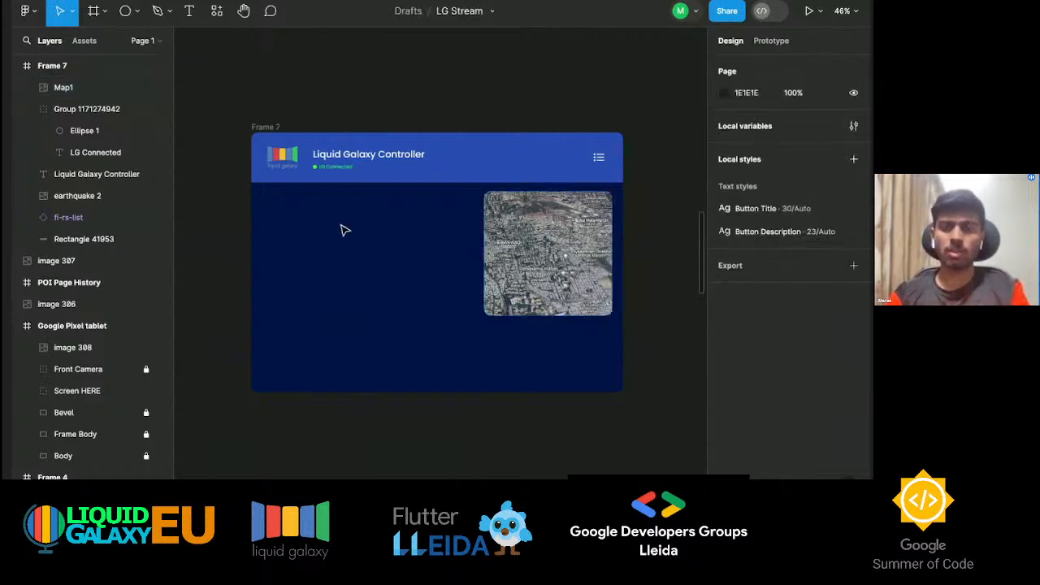
scroll(412, 235, "up", 3)
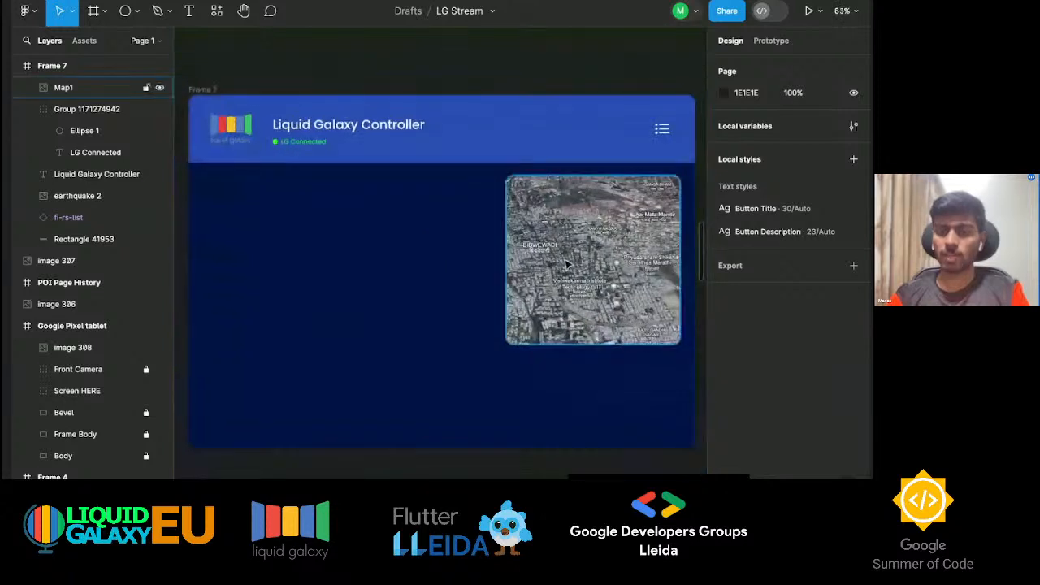
Add the text "Pune" in the dark area below the header of Frame 7, at about X 92, Y 253.
scroll(344, 246, "left", 3)
scroll(345, 248, "right", 2)
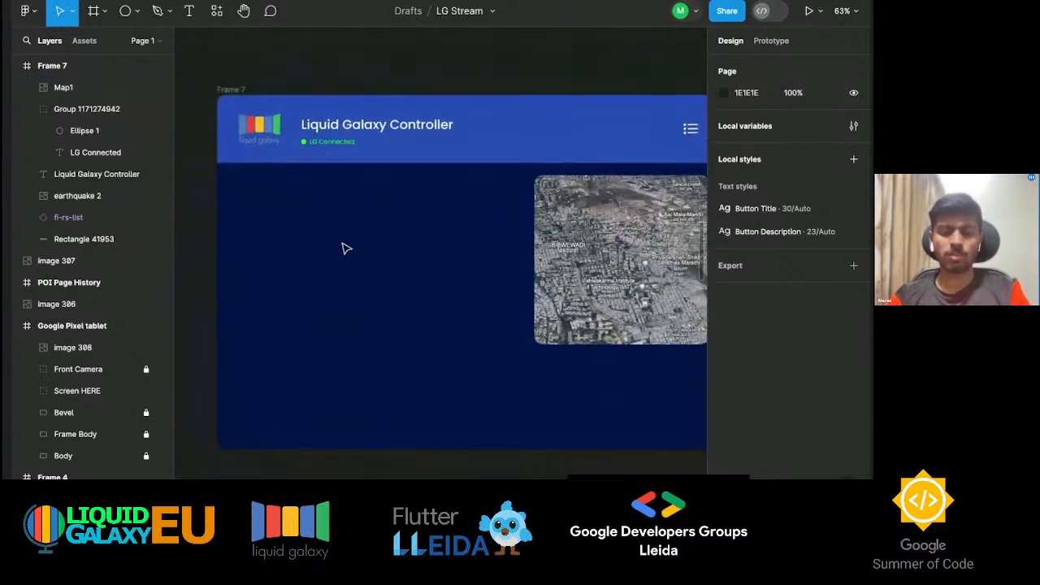
key("t")
left_click(256, 212)
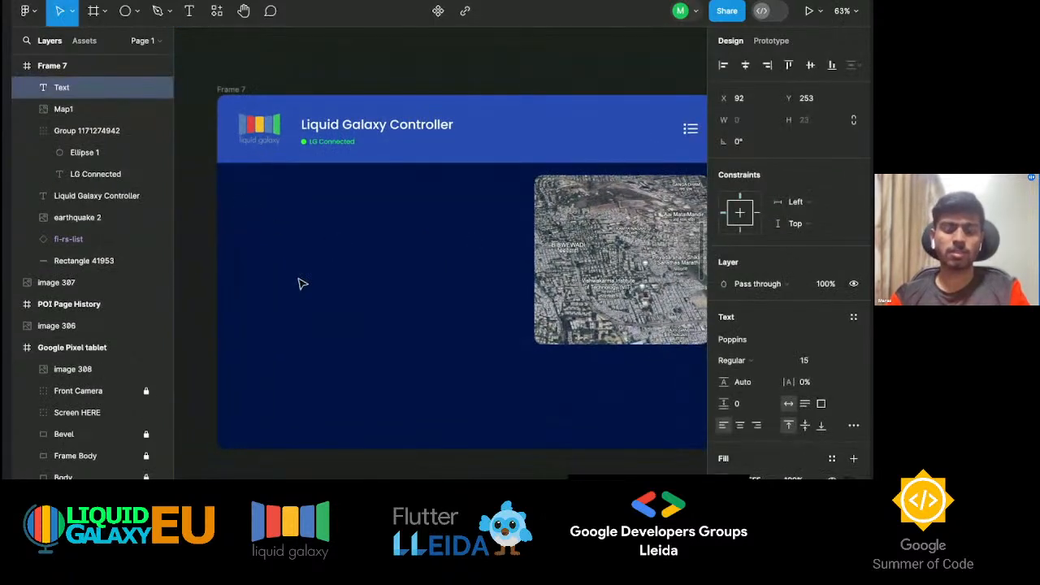
type("Pune")
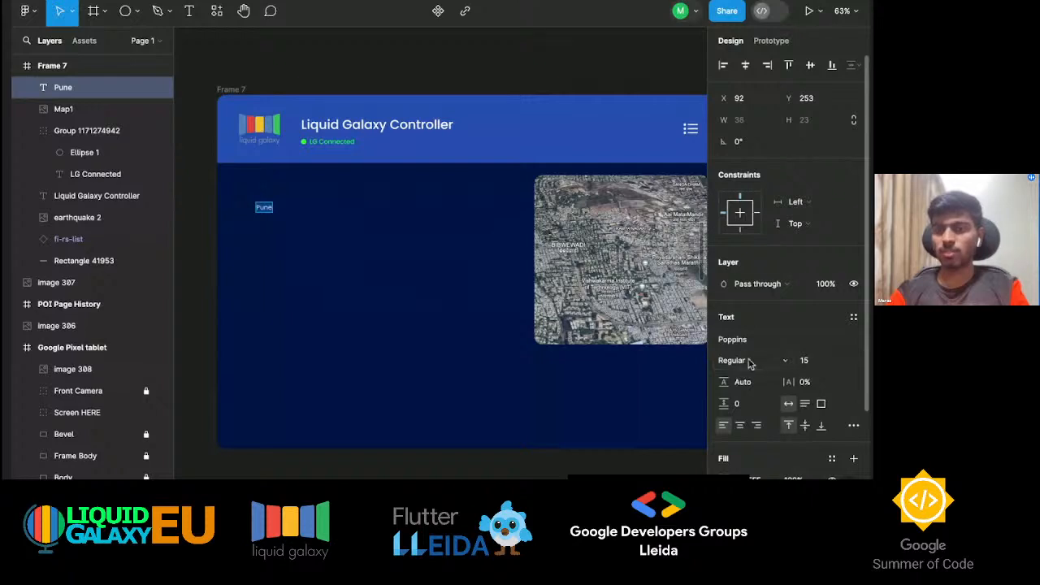
Base the Pune text on the Button Description style, detached with Medium weight, and move it to about X 108, Y 229.
left_click(852, 317)
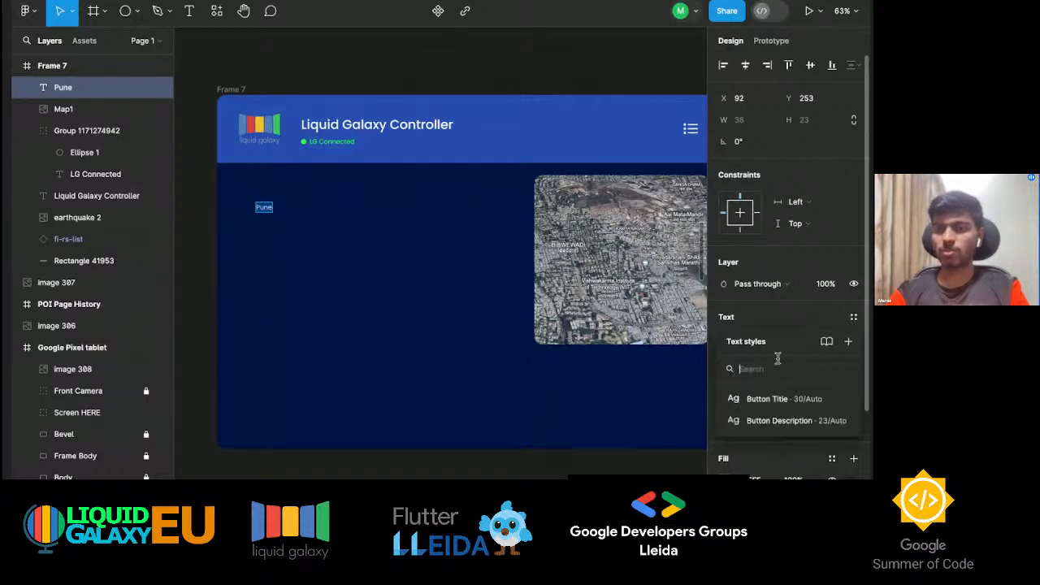
left_click(763, 417)
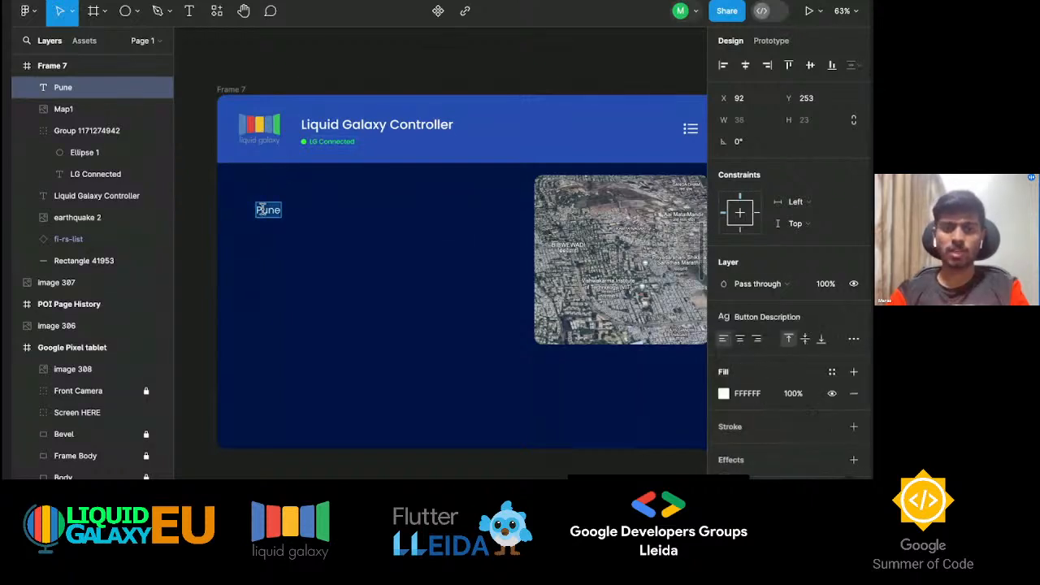
left_click(853, 316)
left_click(743, 362)
left_click(748, 376)
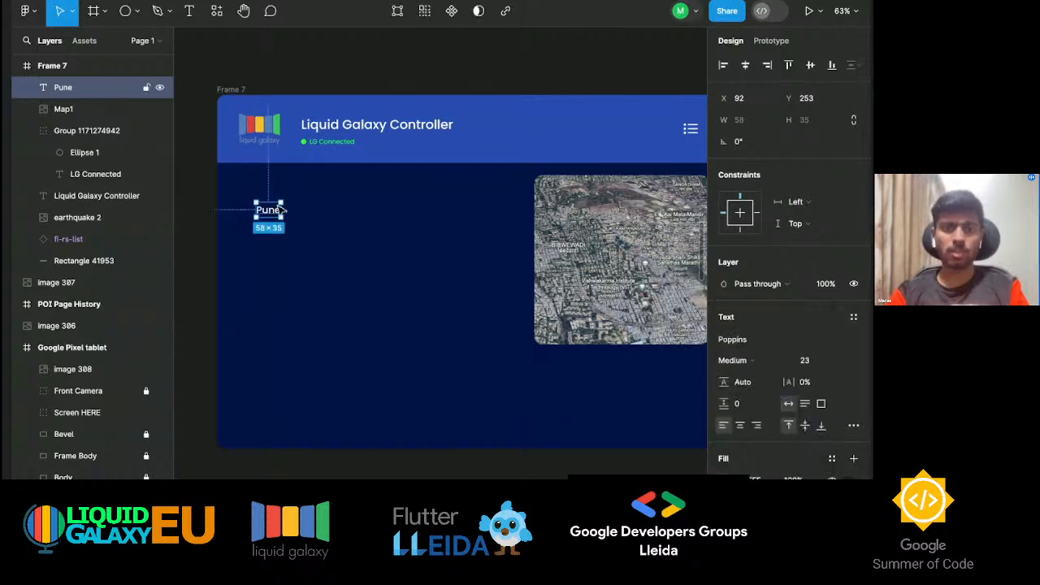
left_click(273, 307)
mouse_move(271, 216)
left_mouse_down()
mouse_move(282, 207)
mouse_move(274, 204)
left_mouse_up()
Copy the red location pin from the Components frame into Frame 7 and place it just left of the Pune text.
scroll(276, 204, "left", 10)
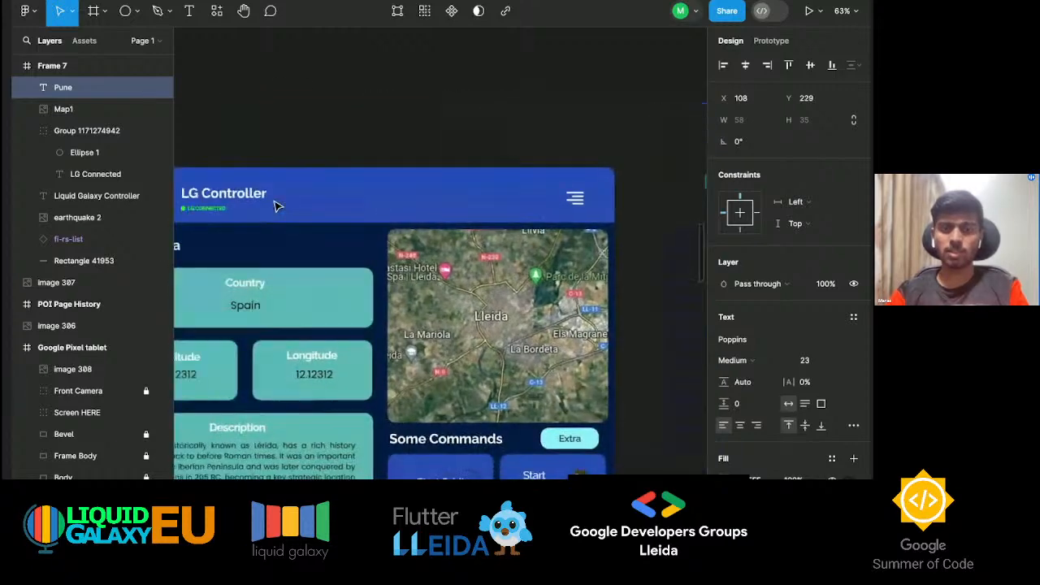
scroll(277, 204, "left", 2)
scroll(390, 205, "down", 5)
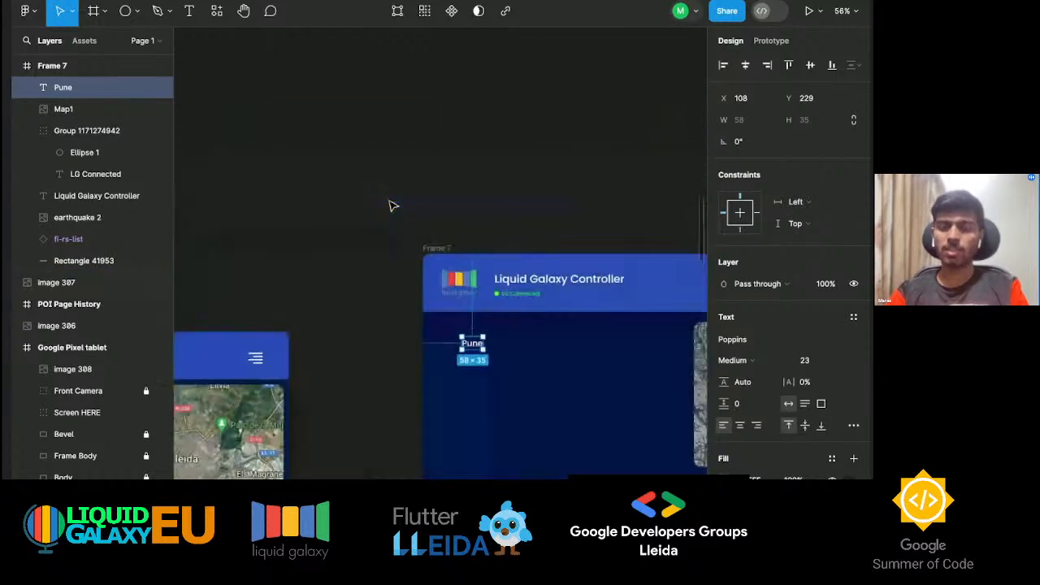
scroll(390, 205, "up", 5)
scroll(390, 205, "left", 4)
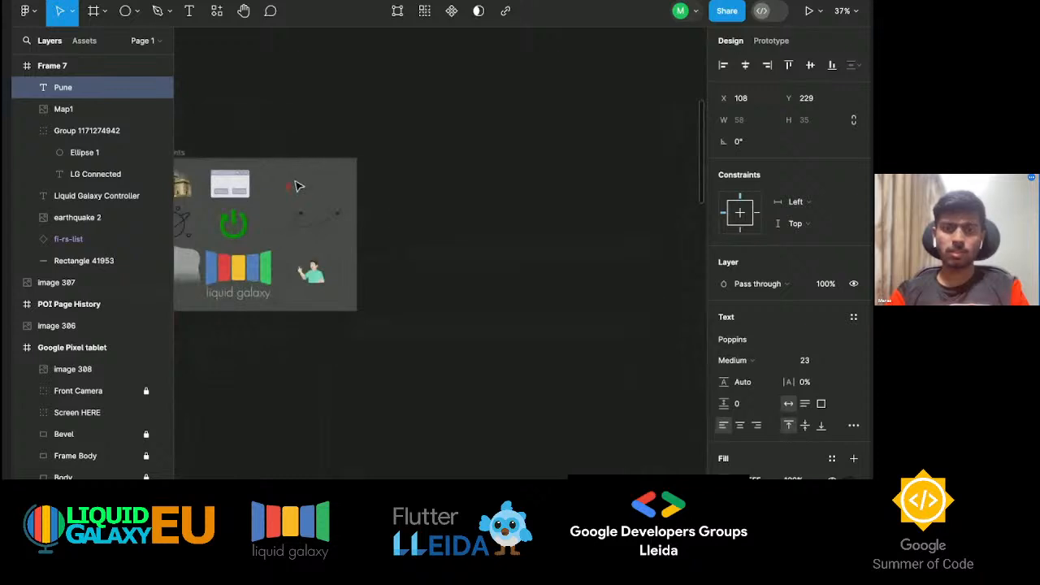
left_click(291, 187)
scroll(333, 287, "down", 5)
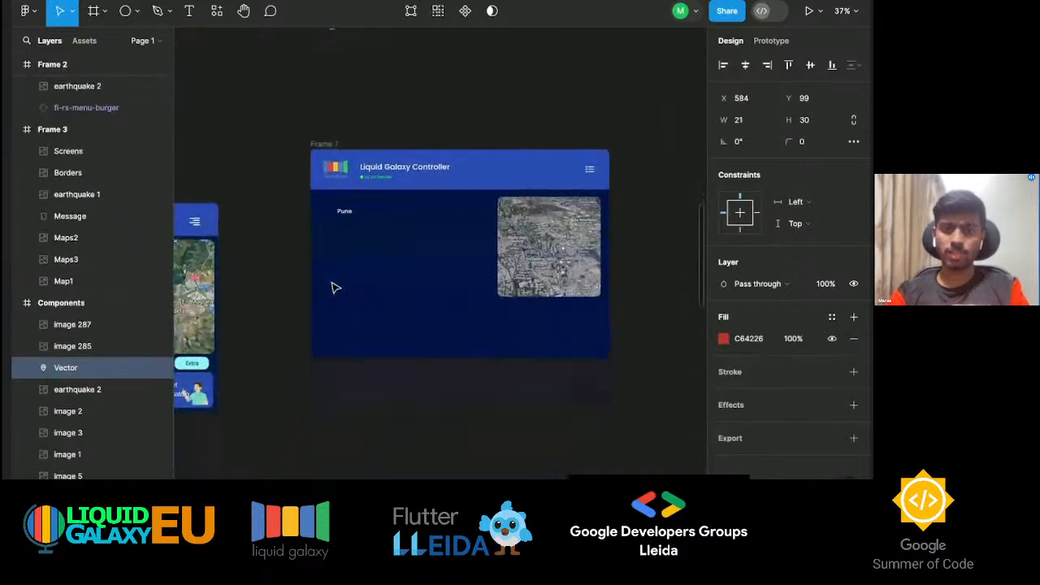
scroll(334, 272, "up", 6)
scroll(273, 126, "up", 3)
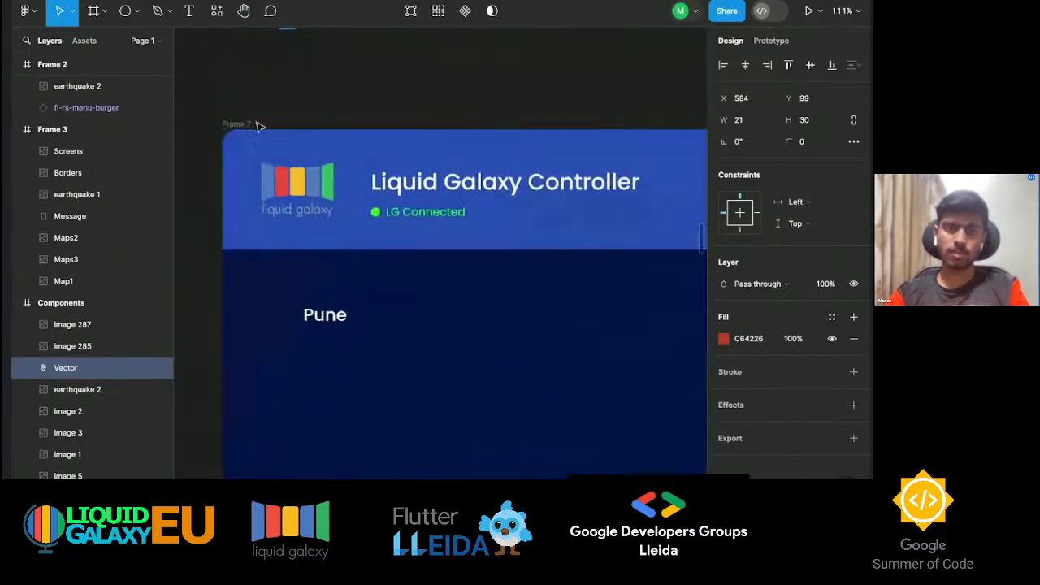
left_click(232, 116)
left_click(238, 126)
key("ctrl+v")
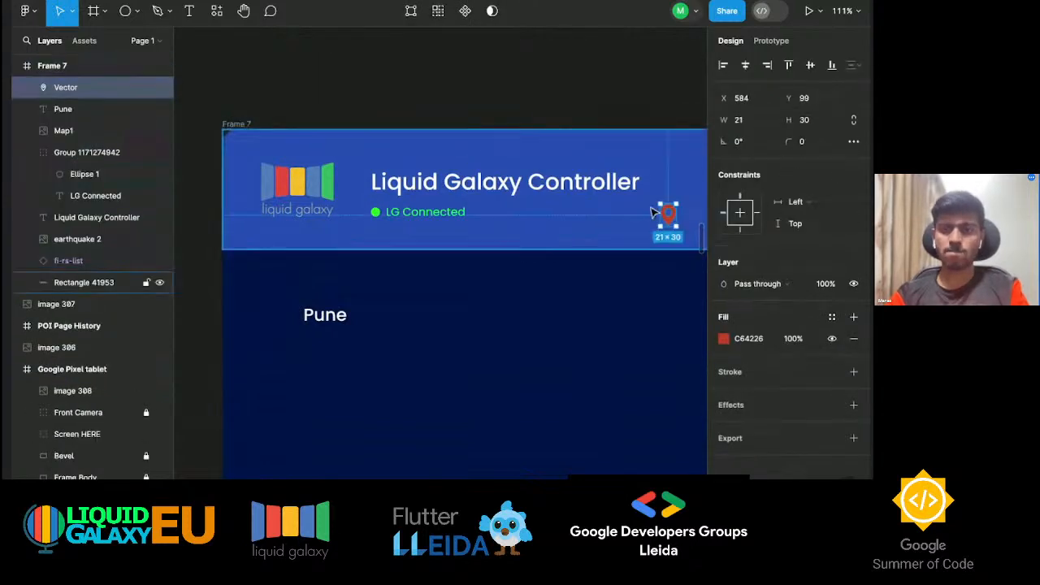
mouse_move(669, 213)
left_mouse_down()
mouse_move(376, 301)
mouse_move(286, 316)
left_mouse_up()
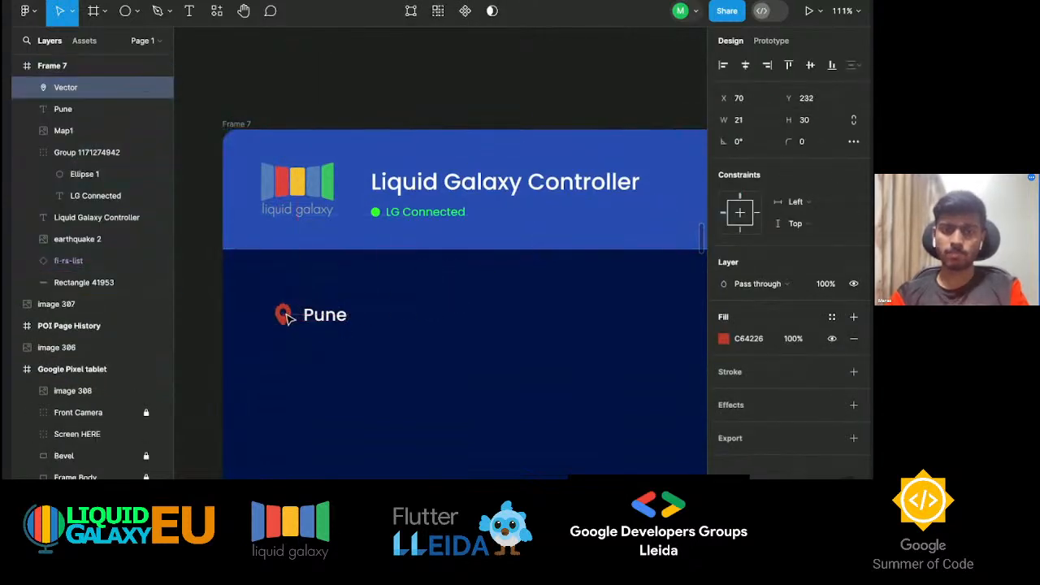
Shift the Pune text slightly away from the pin, to about X 111, Y 231.
left_click(341, 318)
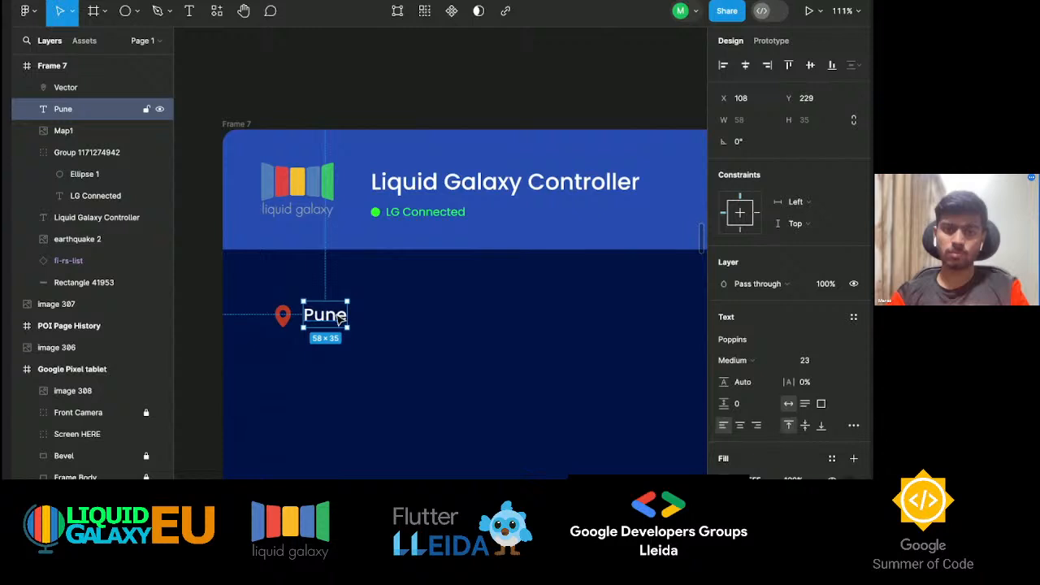
left_click_drag(340, 318, 325, 327)
left_click(387, 348)
scroll(386, 348, "down", 1)
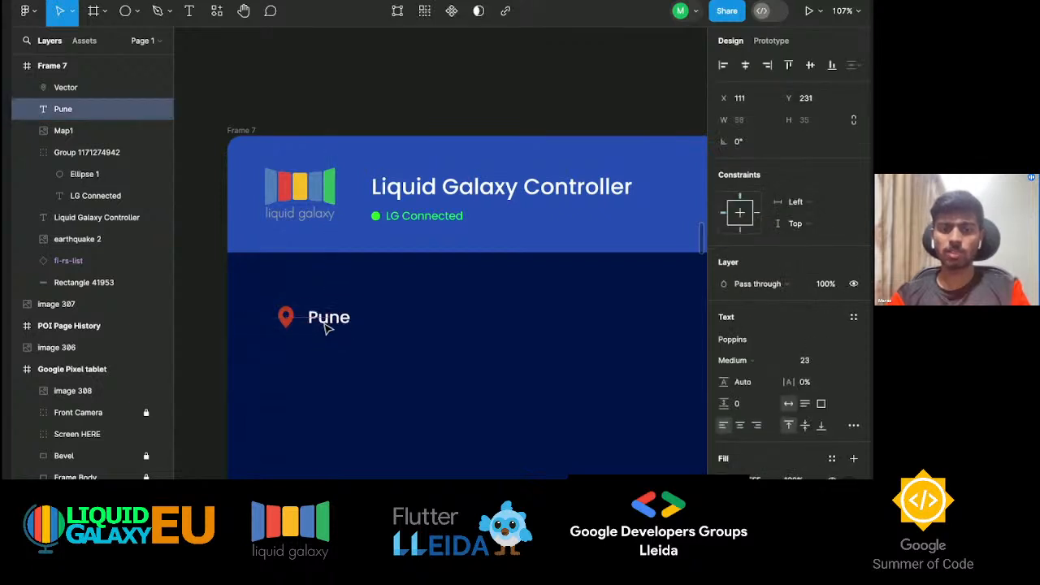
Align the location pin's top edge with the Pune text, at about X 73, Y 231.
left_click(298, 337)
left_click(286, 323)
double_click(285, 322)
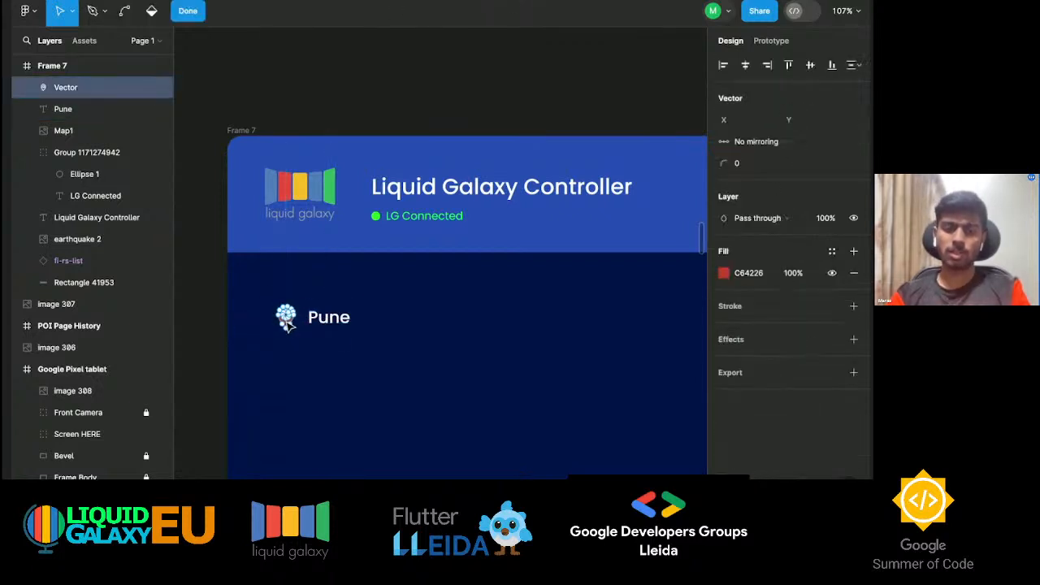
key("Escape")
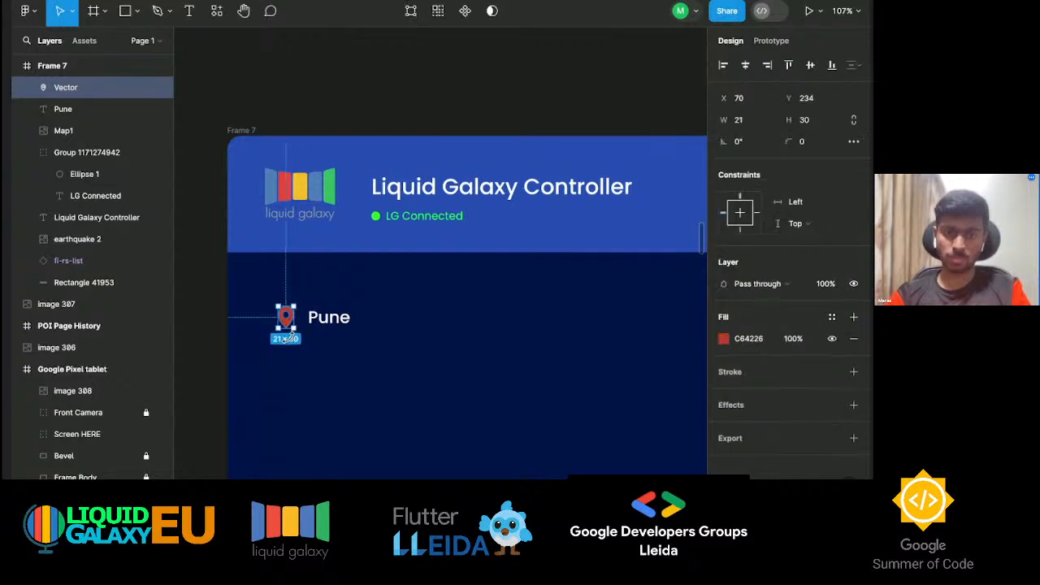
scroll(286, 316, "up", 5)
left_click_drag(290, 321, 296, 325)
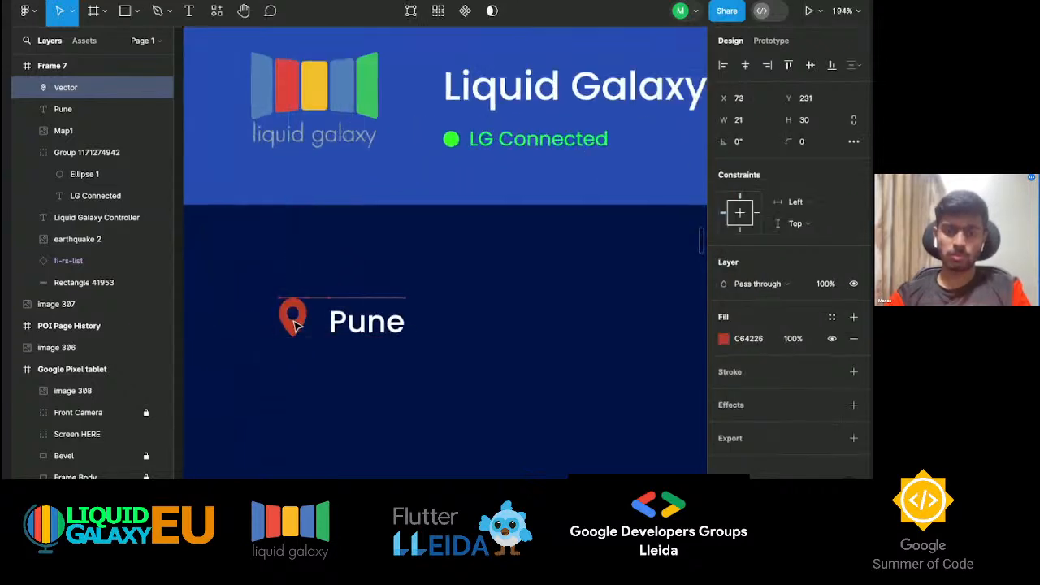
Group the location pin with the Pune text and move the group to about X 70, Y 223.
left_click(322, 374)
scroll(325, 373, "down", 4)
left_click_drag(423, 366, 260, 336)
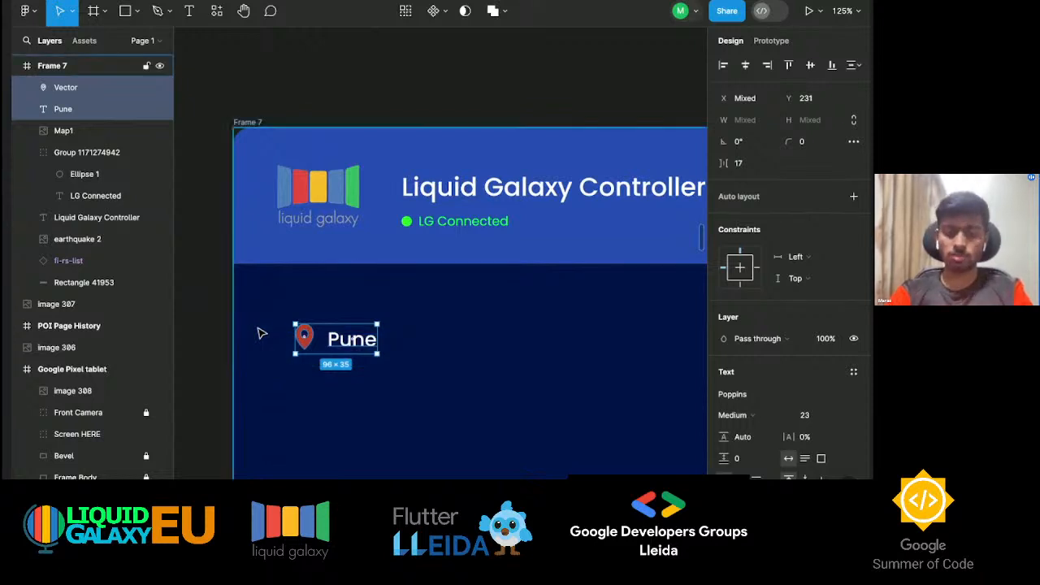
key("ctrl+g")
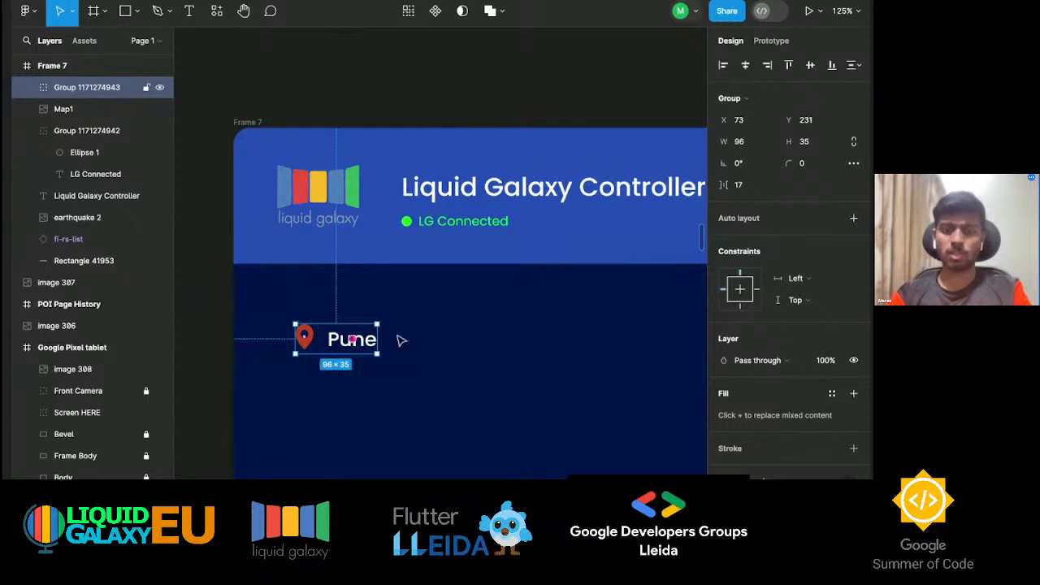
scroll(467, 335, "down", 5)
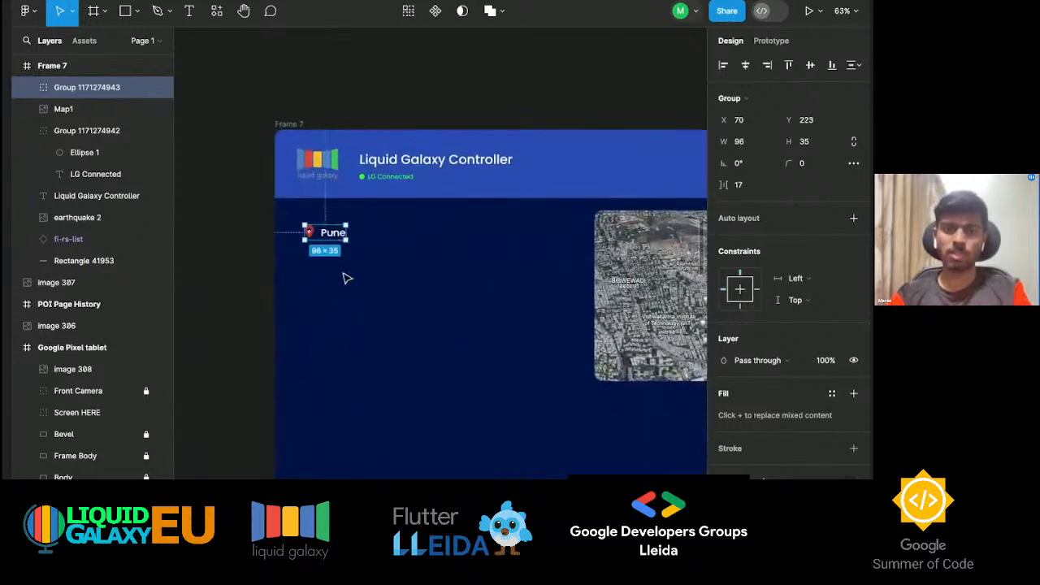
left_click(355, 296)
Draw a vertical white divider line about 604 long between the Pune area and the map image.
scroll(357, 298, "down", 2)
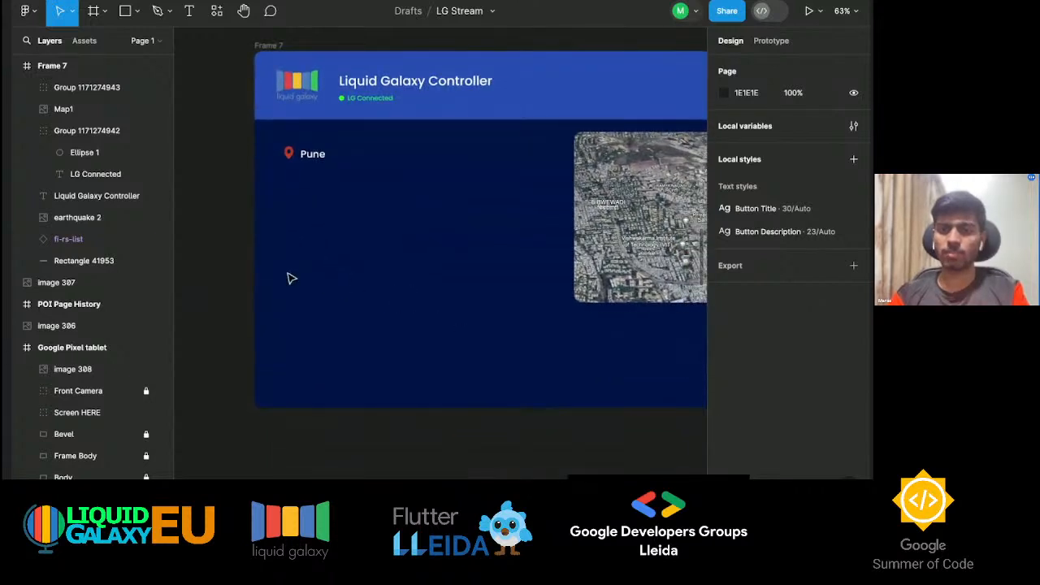
scroll(290, 278, "up", 1)
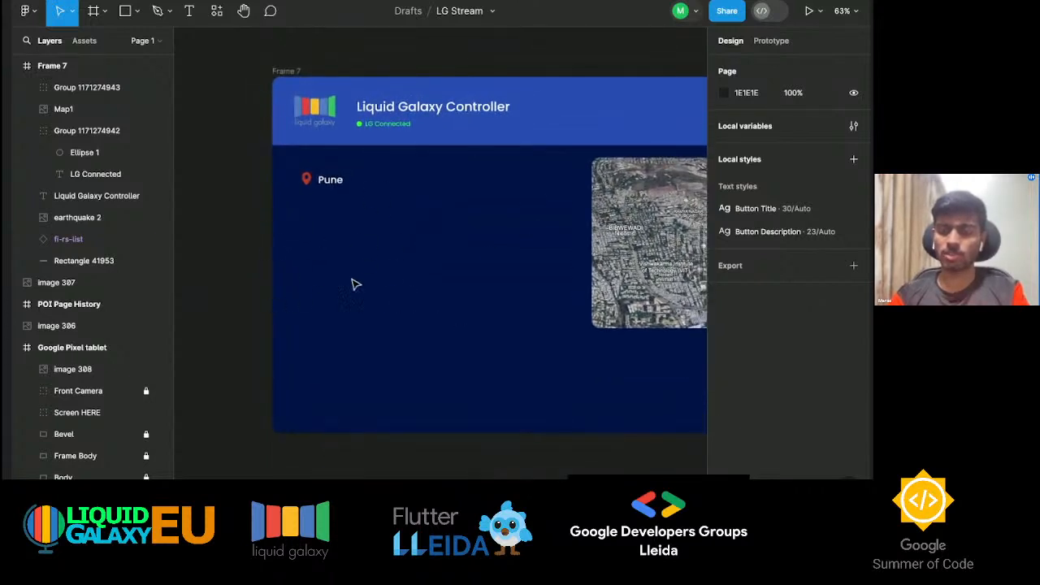
left_click(105, 16)
left_click(136, 11)
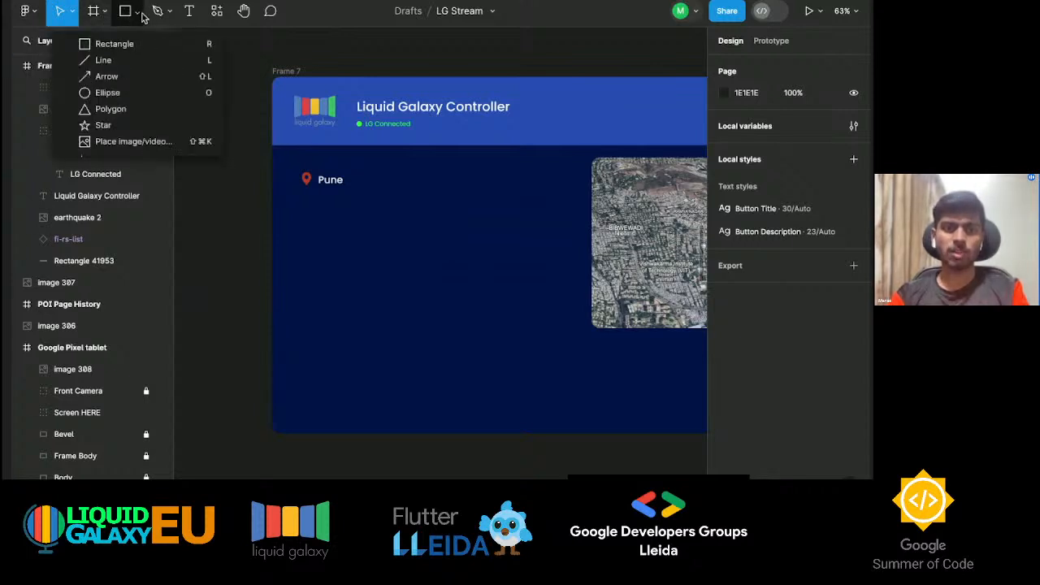
left_click(135, 56)
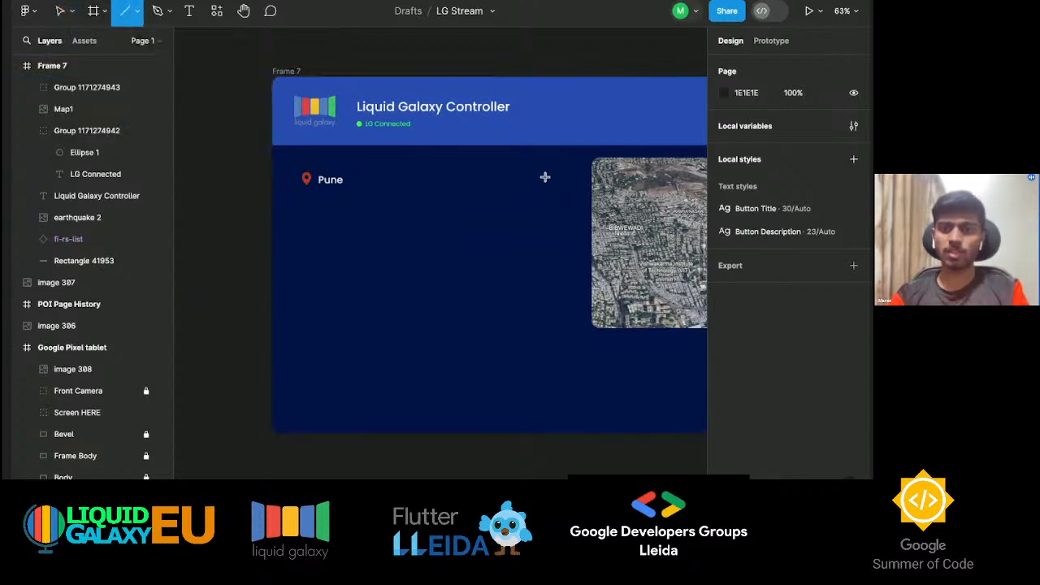
left_click_drag(580, 164, 581, 432)
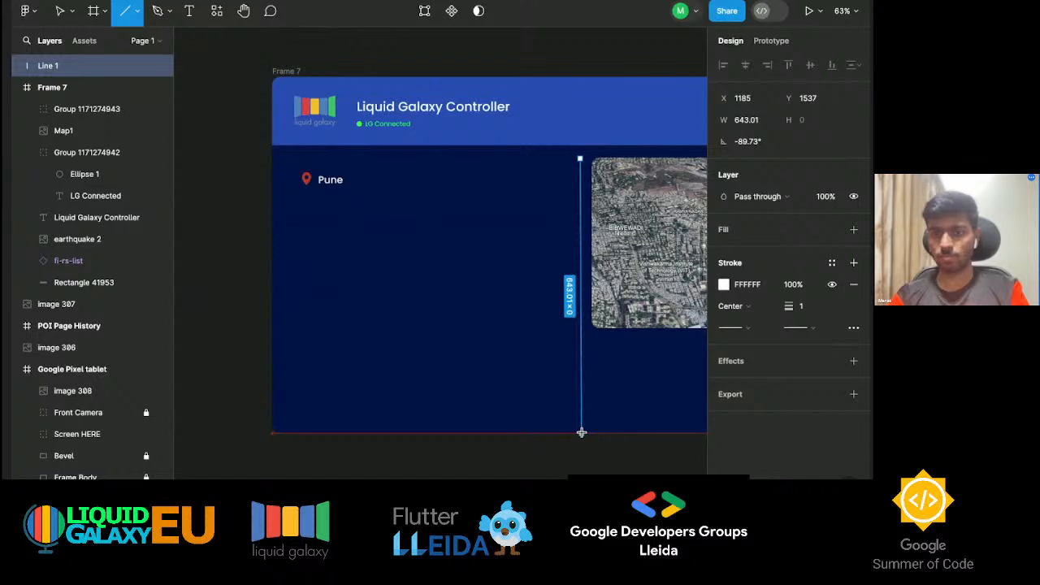
left_click_drag(581, 433, 580, 417)
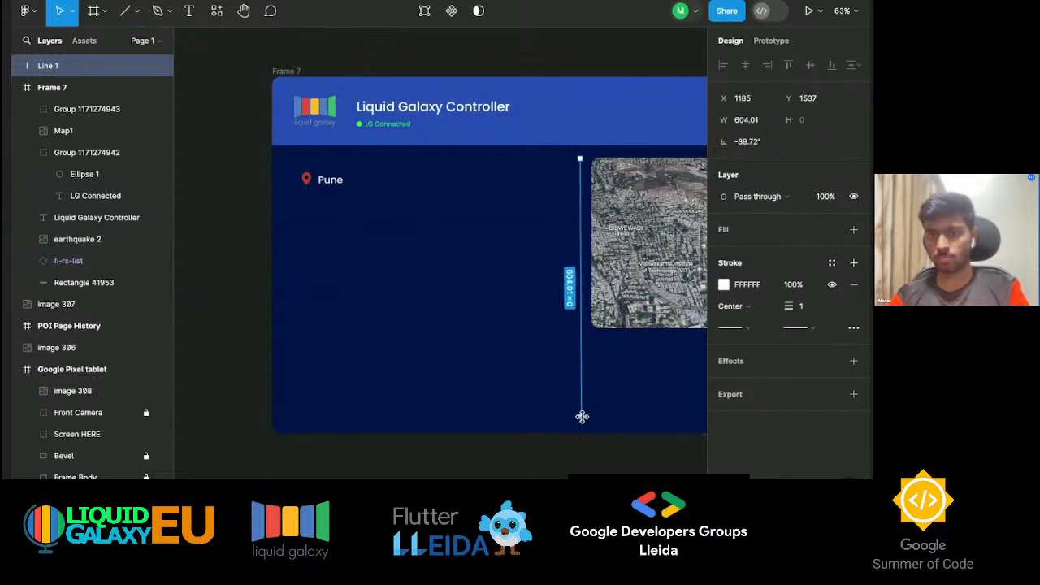
Nudge the vertical divider line slightly closer to the map, to about X 1190.
left_click(536, 340)
scroll(573, 302, "up", 5)
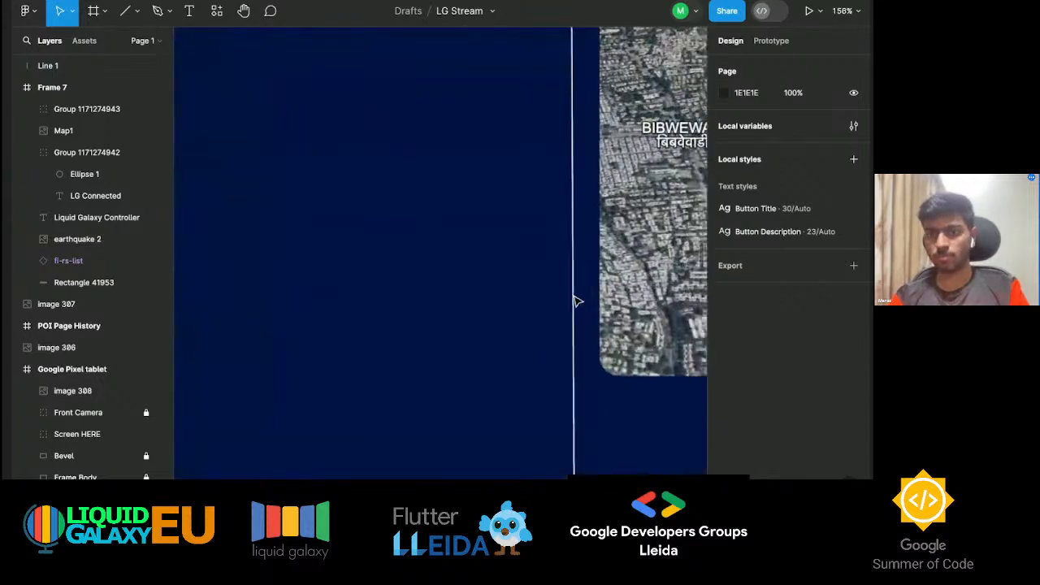
left_click(556, 301)
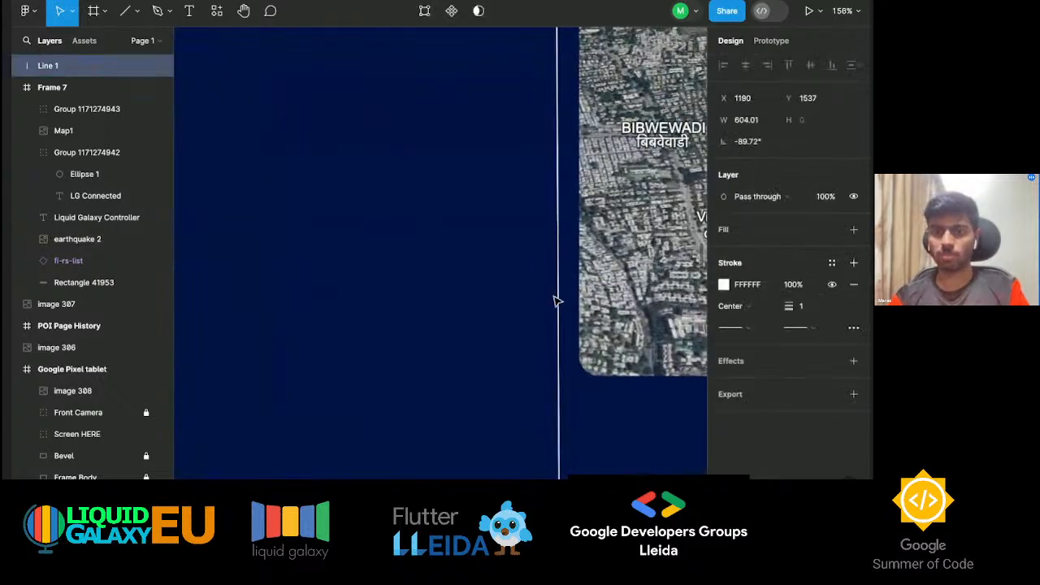
left_click(498, 302)
scroll(498, 302, "down", 4)
scroll(503, 302, "down", 2)
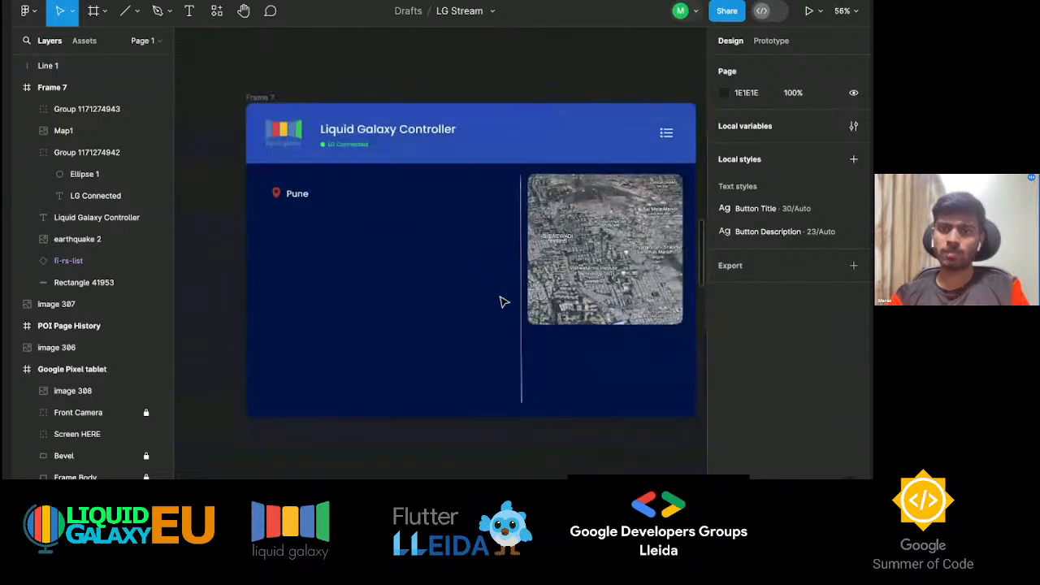
left_click(562, 335)
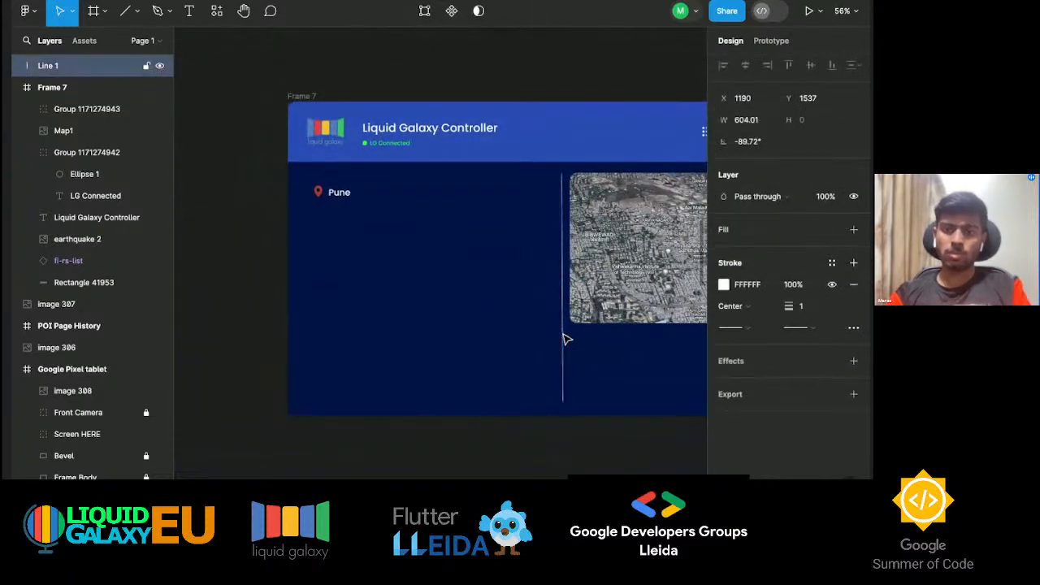
left_click(385, 372)
Draw a rectangle about 596 × 133 below the Pune label, left of the divider line.
scroll(353, 318, "up", 2)
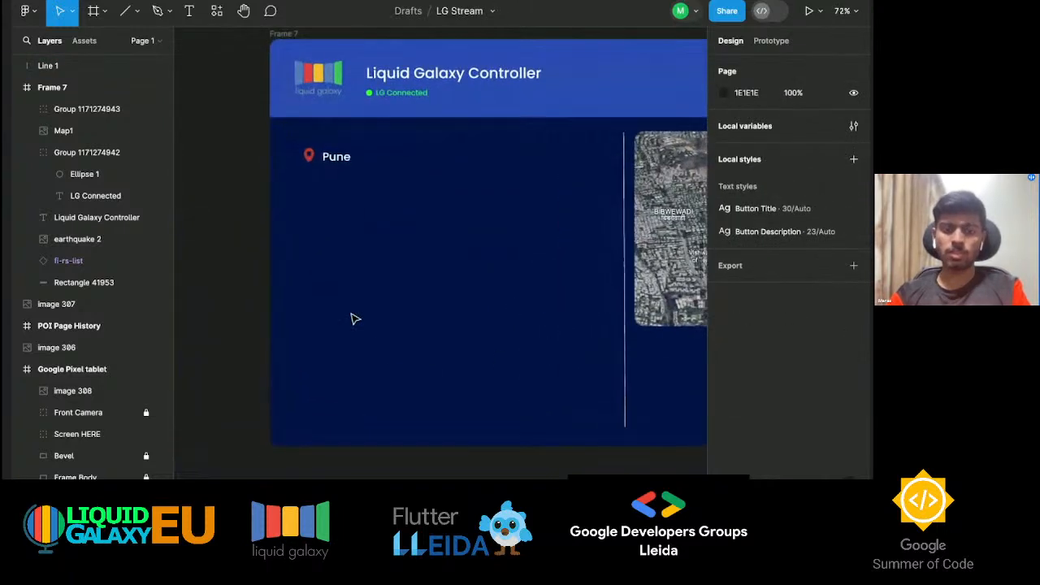
key("r")
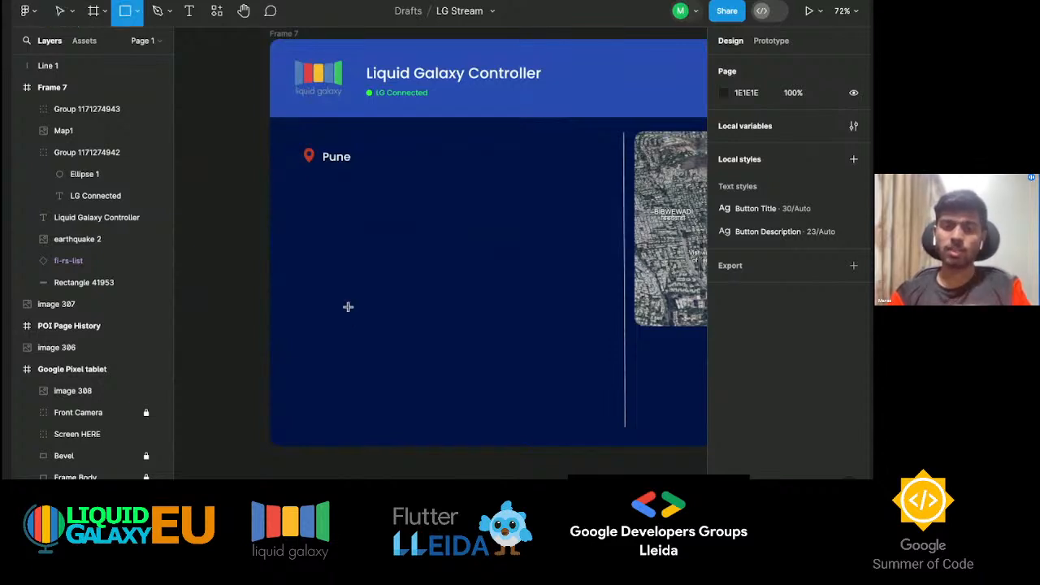
left_click_drag(300, 183, 591, 247)
left_click(451, 303)
left_click(434, 237)
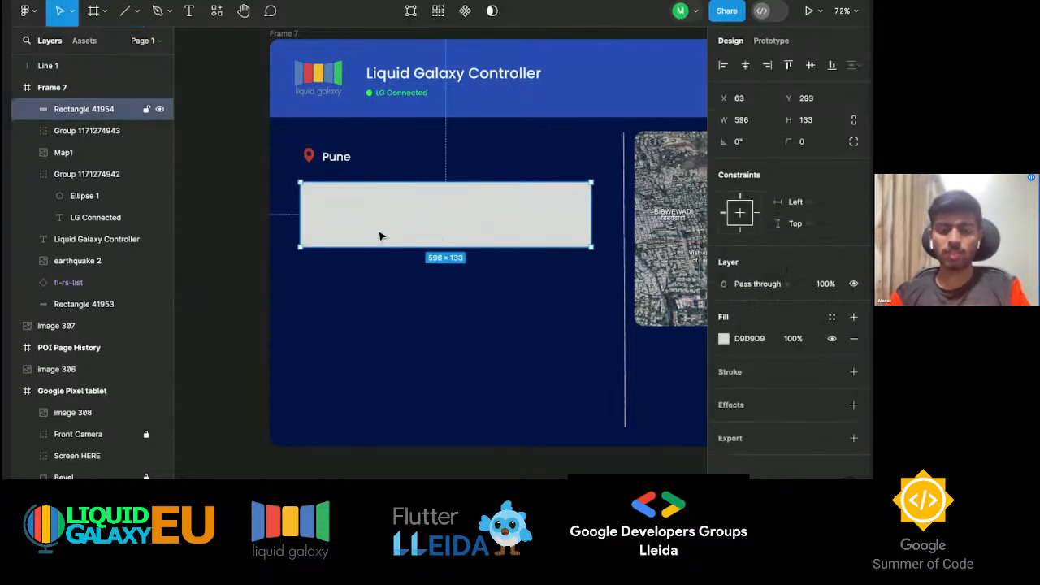
key("ctrl+v")
double_click(404, 209)
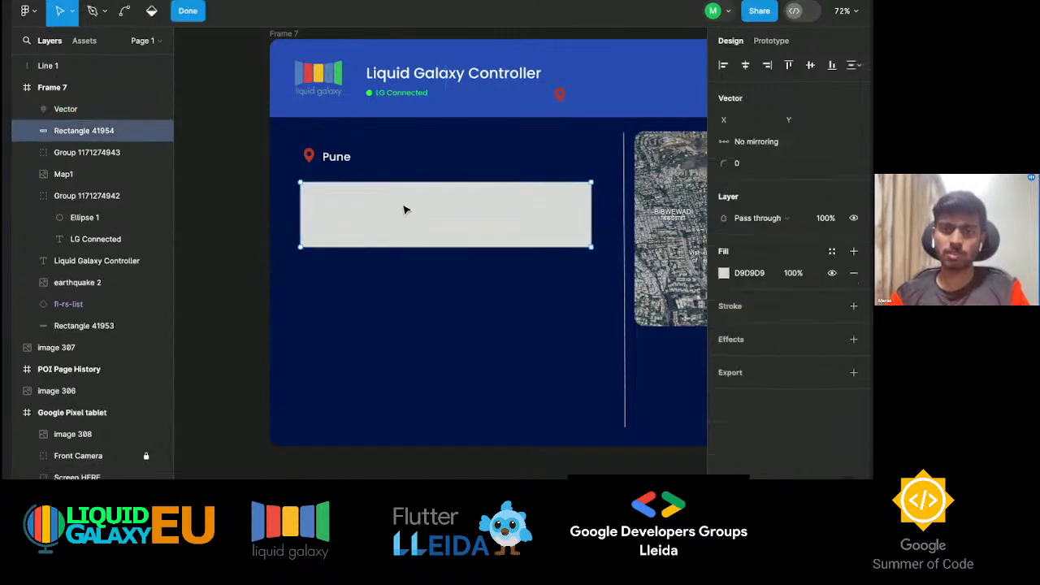
key("Escape")
left_click(560, 98)
key("Delete")
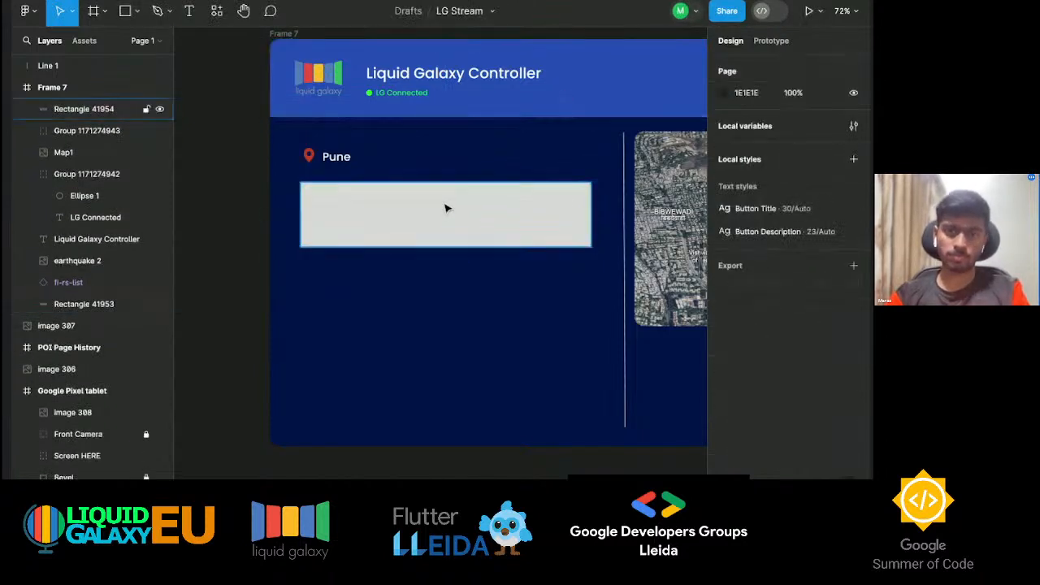
Duplicate the wide rectangle into two narrower cards about 283 × 133, placed side by side directly below it.
left_click(443, 213)
left_click_drag(443, 213, 442, 294)
left_click_drag(589, 294, 452, 295)
left_click_drag(377, 317, 540, 316)
left_click_drag(414, 317, 435, 304)
left_click_drag(517, 300, 355, 385)
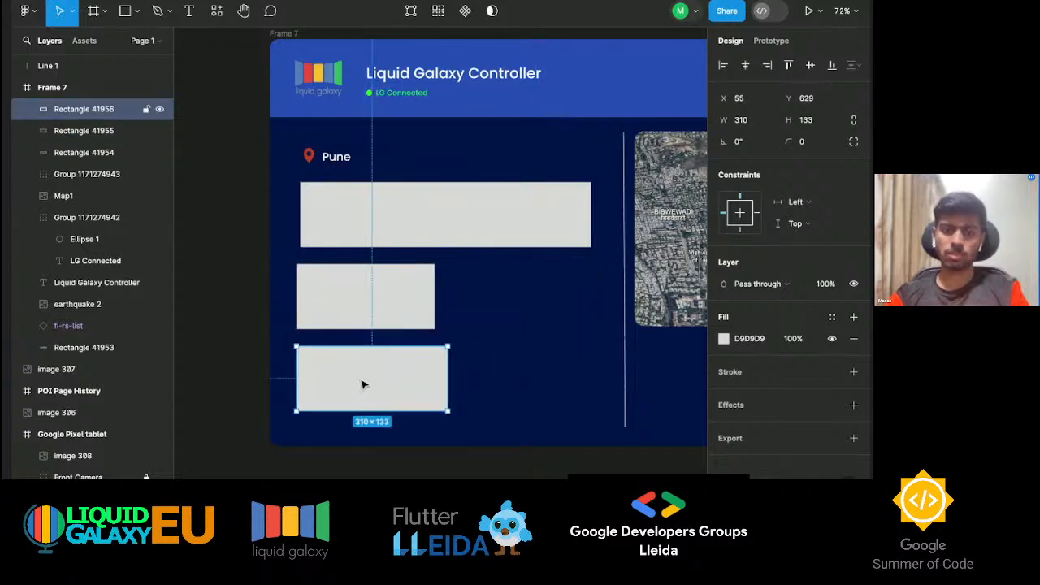
left_click_drag(449, 373, 534, 294)
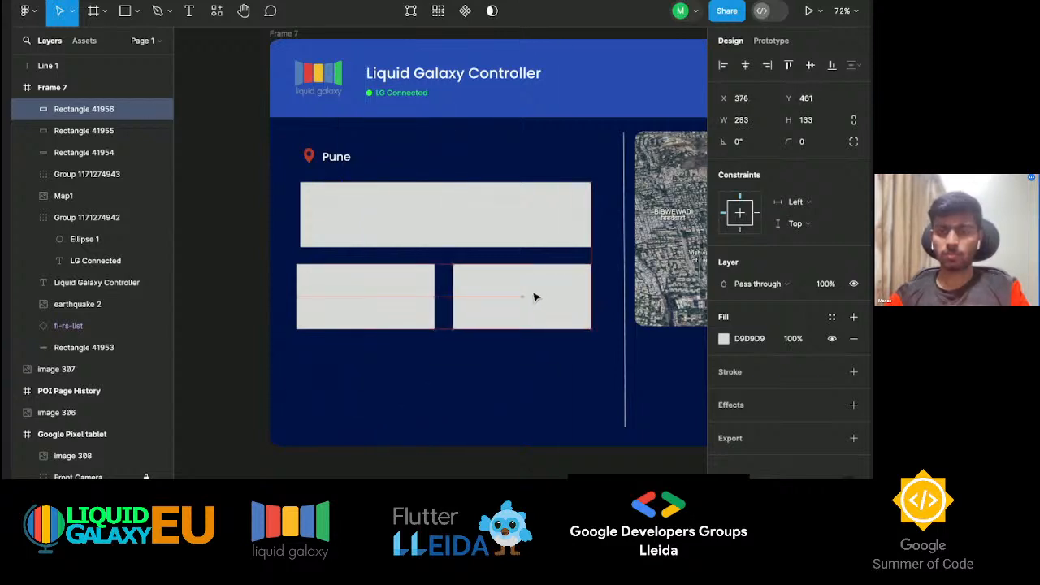
Trim the left small card to line up with the wide card's left edge and narrow the right small card from its inner side.
left_click(386, 314)
left_click(385, 244)
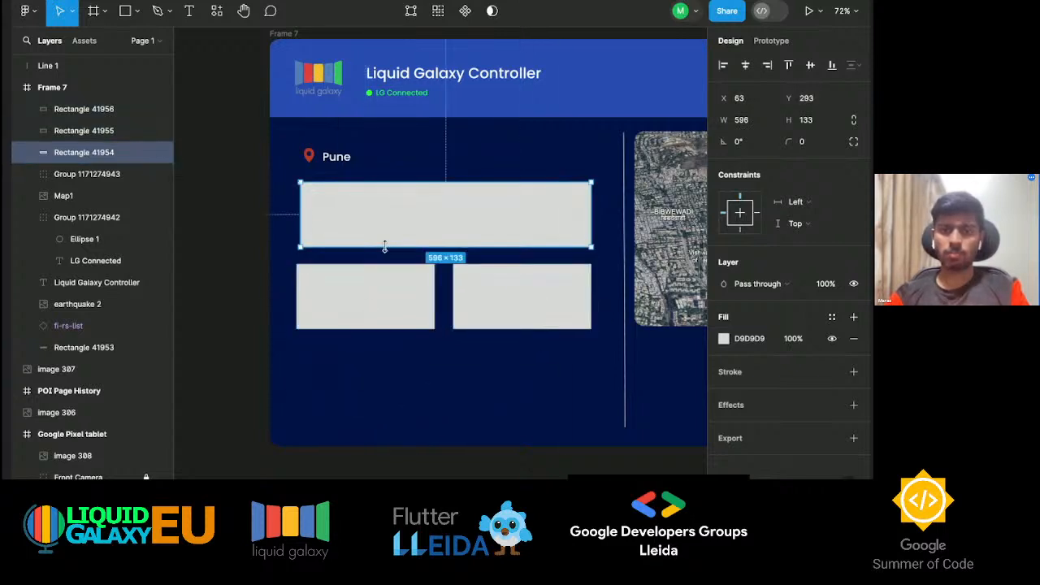
left_click(298, 304)
left_click_drag(291, 301, 299, 301)
left_click(501, 303)
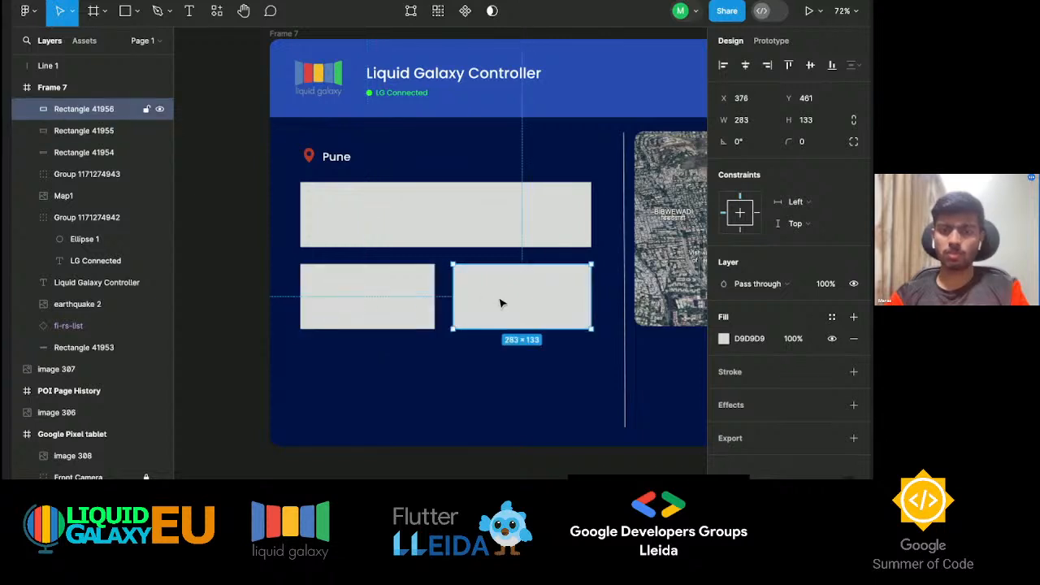
left_click_drag(452, 292, 460, 292)
Duplicate the wide card below the two small cards and enlarge the copy to about 596 × 201 at X 63, Y 618.
left_click(446, 244)
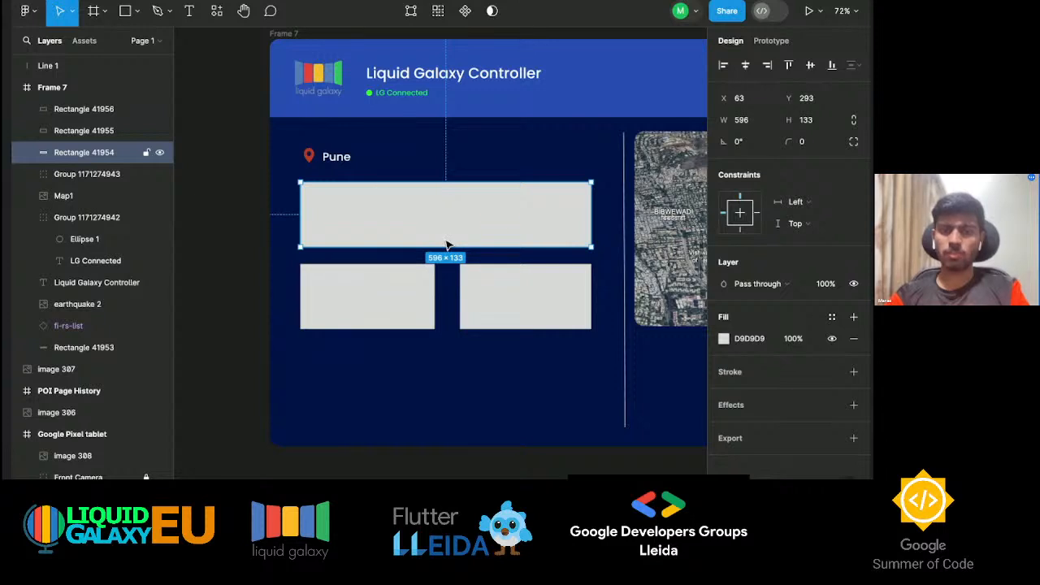
key("ctrl+d")
left_click_drag(444, 226, 437, 438)
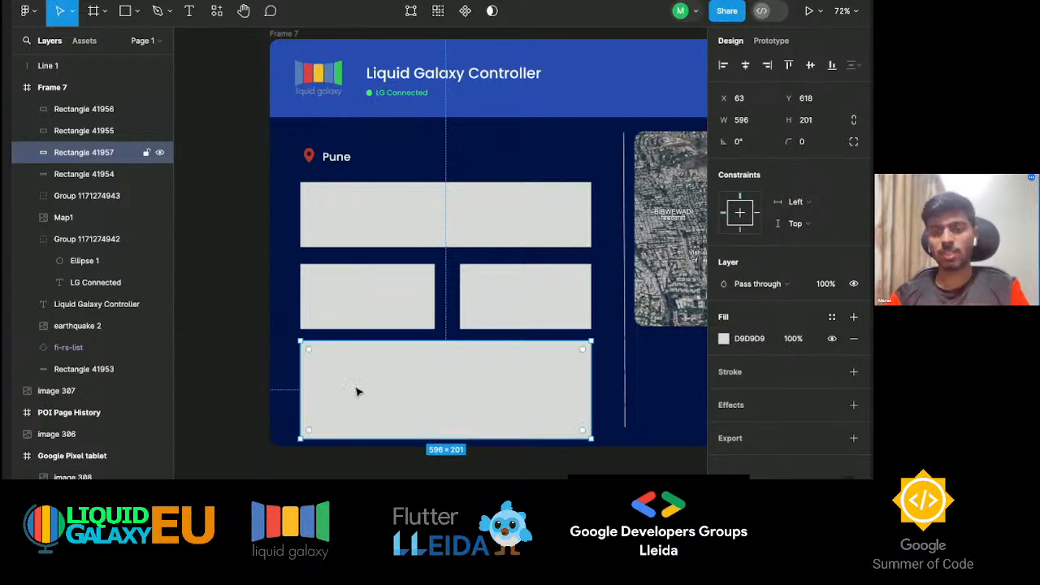
Nudge all four cards up together, bringing the top wide card to about Y 285.
left_click(246, 309)
scroll(246, 309, "down", 4)
scroll(246, 309, "right", 2)
scroll(246, 308, "down", 1)
scroll(246, 309, "up", 3)
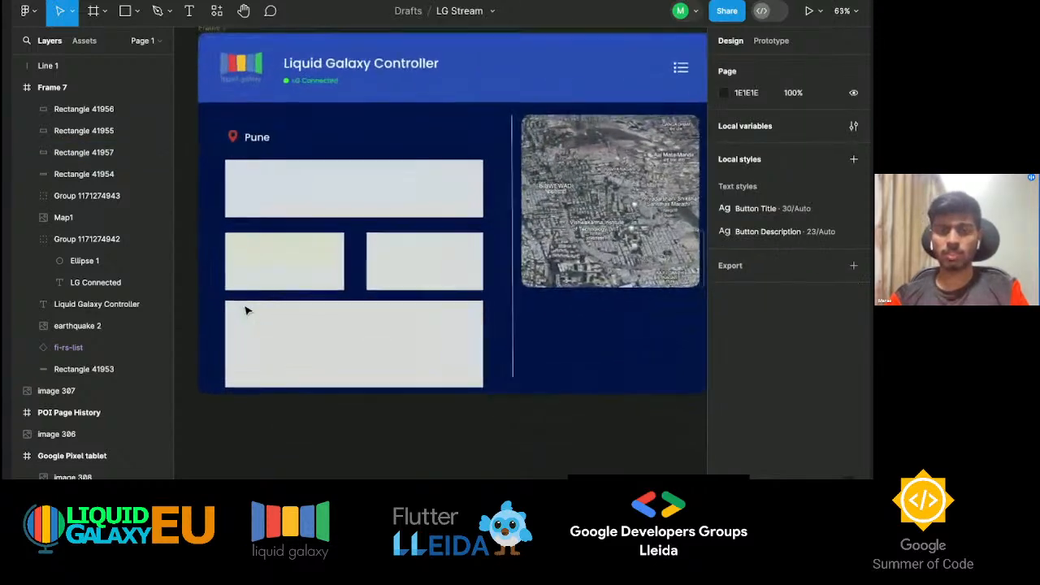
scroll(295, 216, "up", 5)
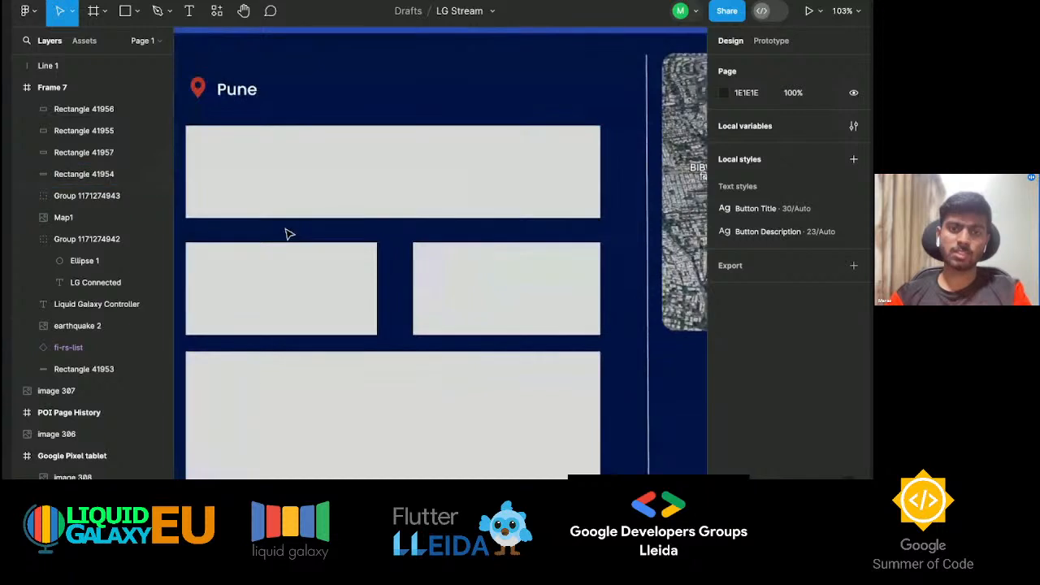
scroll(287, 232, "down", 2)
left_click_drag(202, 191, 499, 422)
key("Up")
key("Up")
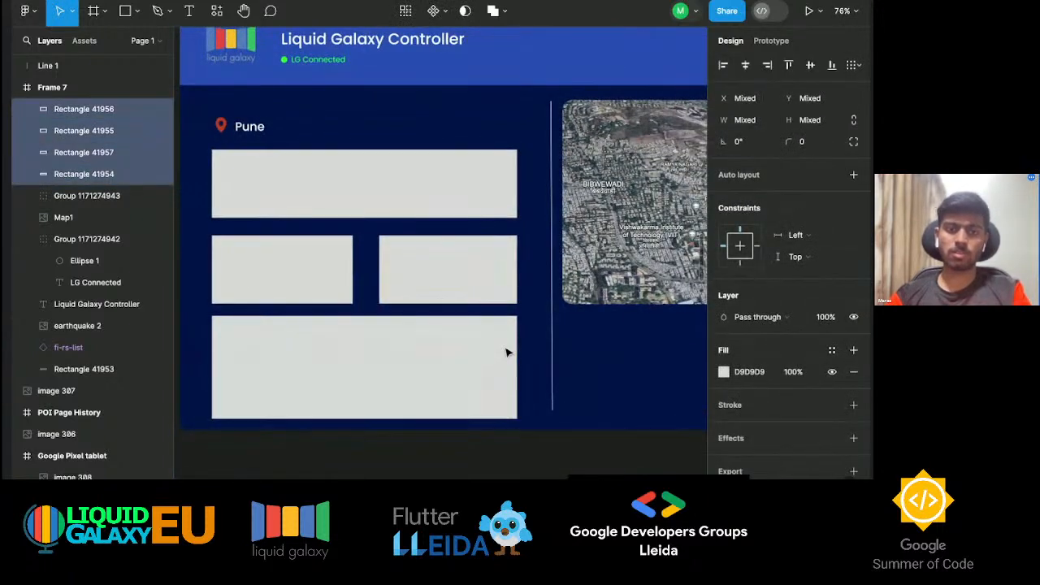
Resize the right small card to 275 × 133 to match the left one and place it at X 384, Y 447.
left_click(406, 290)
left_click_drag(406, 290, 236, 360)
left_click_drag(346, 330, 449, 268)
left_click_drag(322, 272, 325, 268)
left_click(442, 264)
left_click_drag(442, 264, 441, 260)
Align the left small card with its neighbour at X 63, Y 447, equally spaced between the wide cards.
left_click(390, 374)
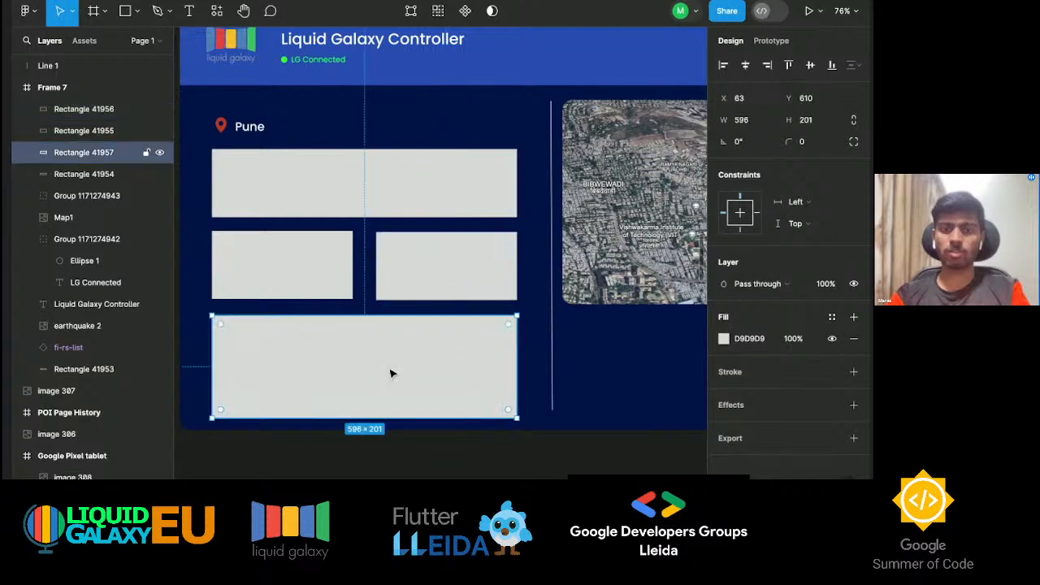
left_click(290, 195)
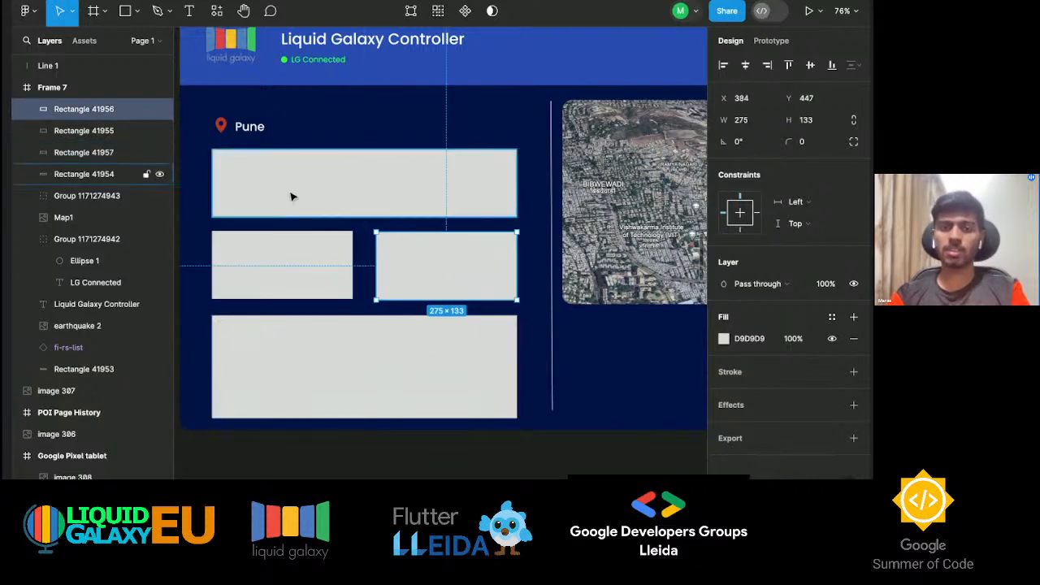
left_click(377, 270)
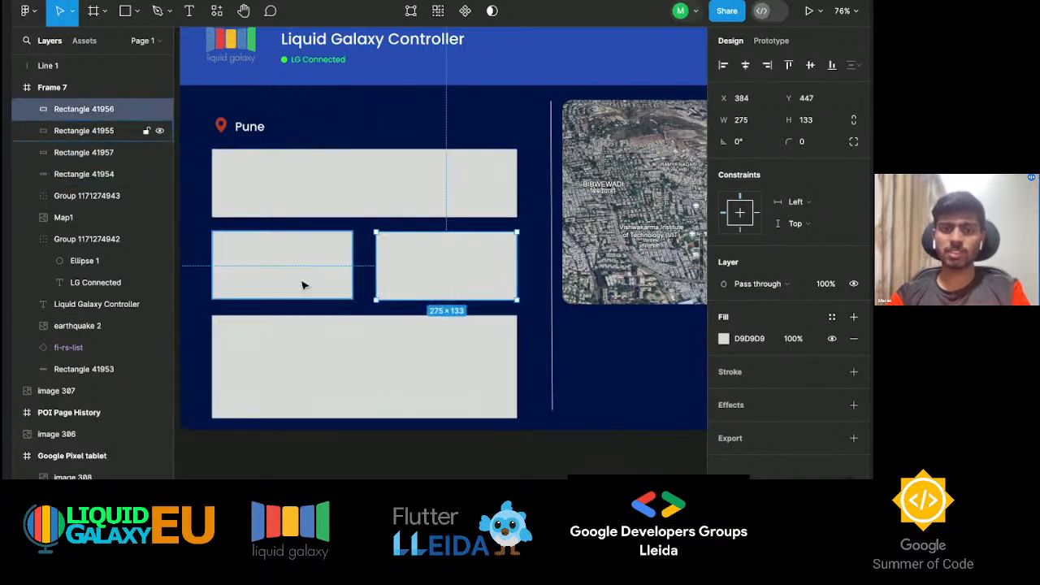
scroll(268, 290, "up", 5)
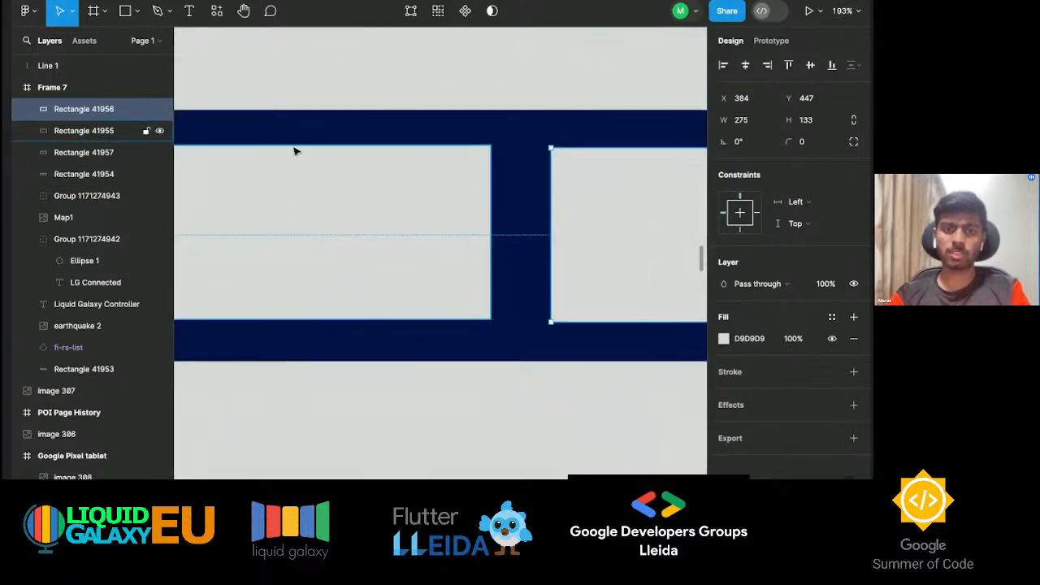
left_click(305, 212)
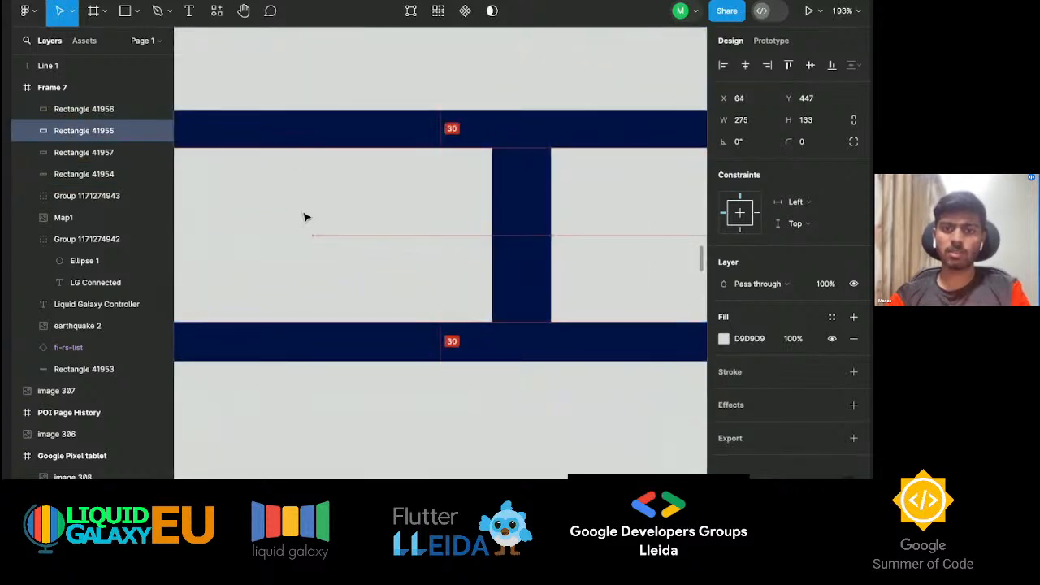
key("Left")
scroll(305, 215, "down", 5)
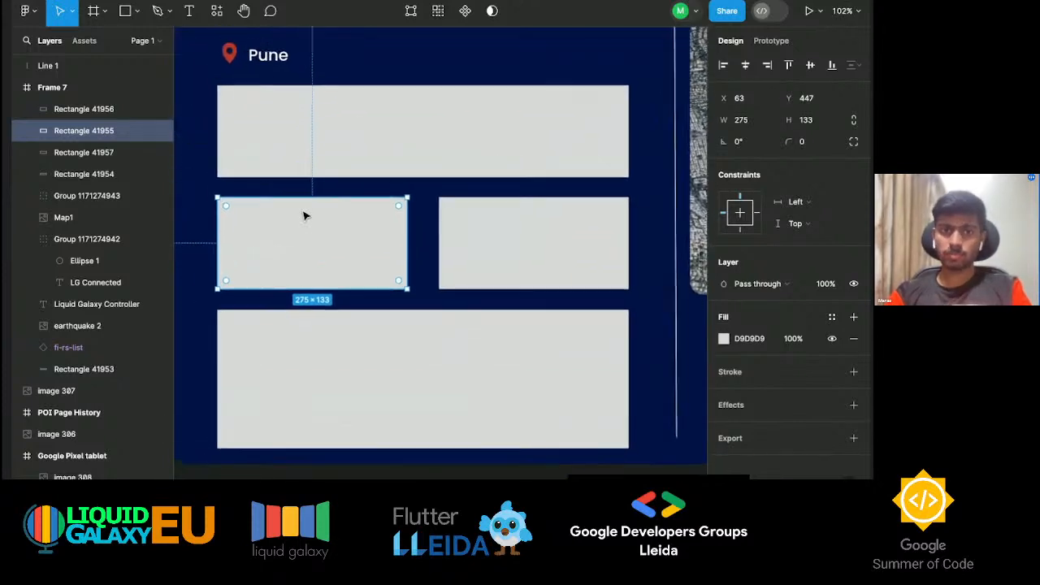
Set the corner radius of all four cards to 20.
left_click(329, 166)
left_click(325, 232, "shift")
left_click(512, 235, "shift")
left_click(430, 348, "shift")
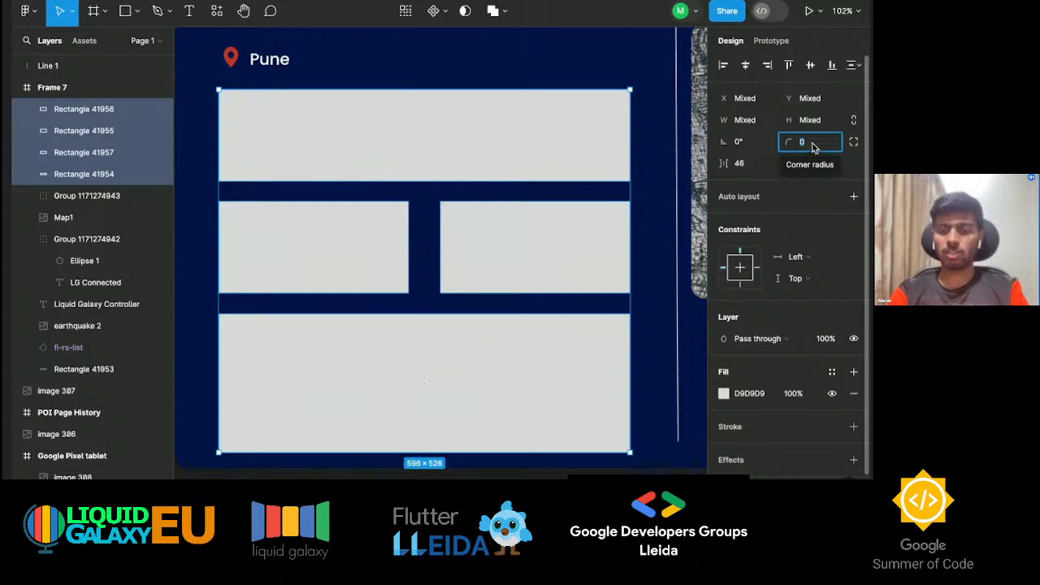
type("20")
key("Return")
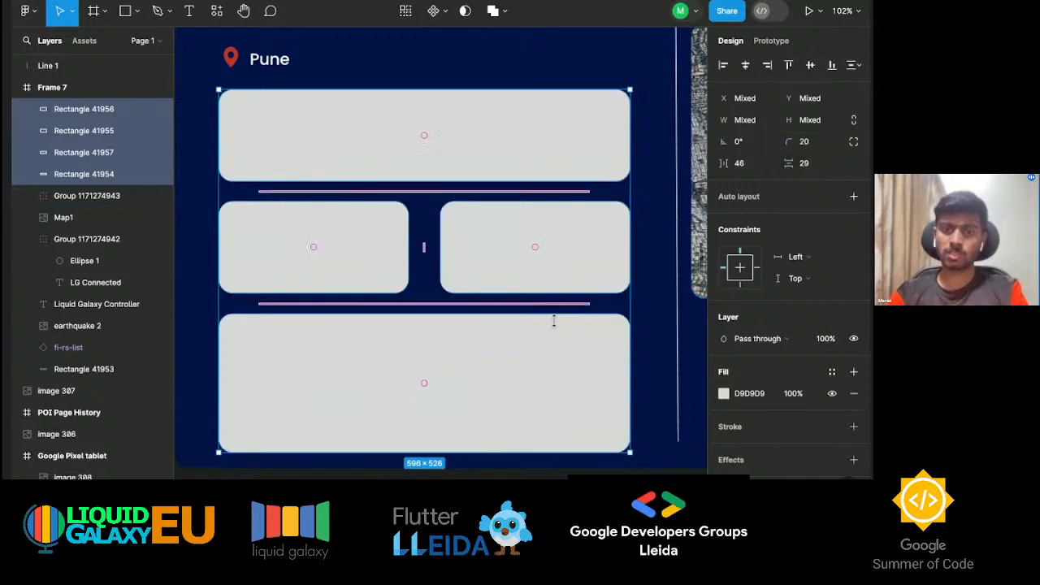
Widen the two small cards toward each other to about 286 and 285, narrowing the gap between them.
left_click(561, 392)
left_click(384, 256)
mouse_move(408, 249)
left_mouse_down()
mouse_move(436, 249)
mouse_move(416, 249)
left_mouse_up()
left_click(445, 256)
left_click(404, 255)
left_click(455, 256)
left_click(357, 268)
Move the Pune label group up to about X 71, Y 212.
scroll(340, 315, "down", 3)
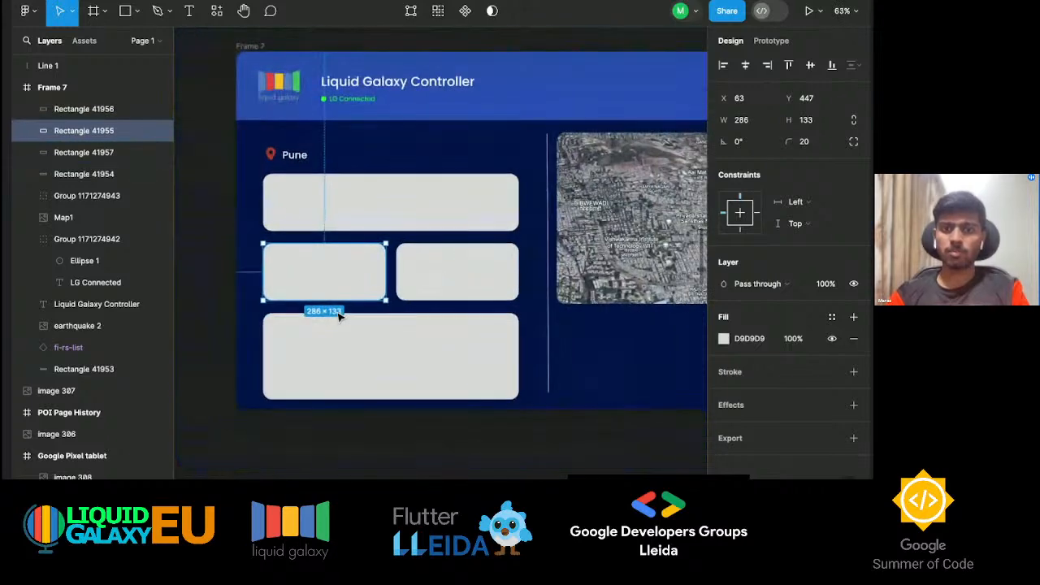
scroll(296, 168, "up", 5)
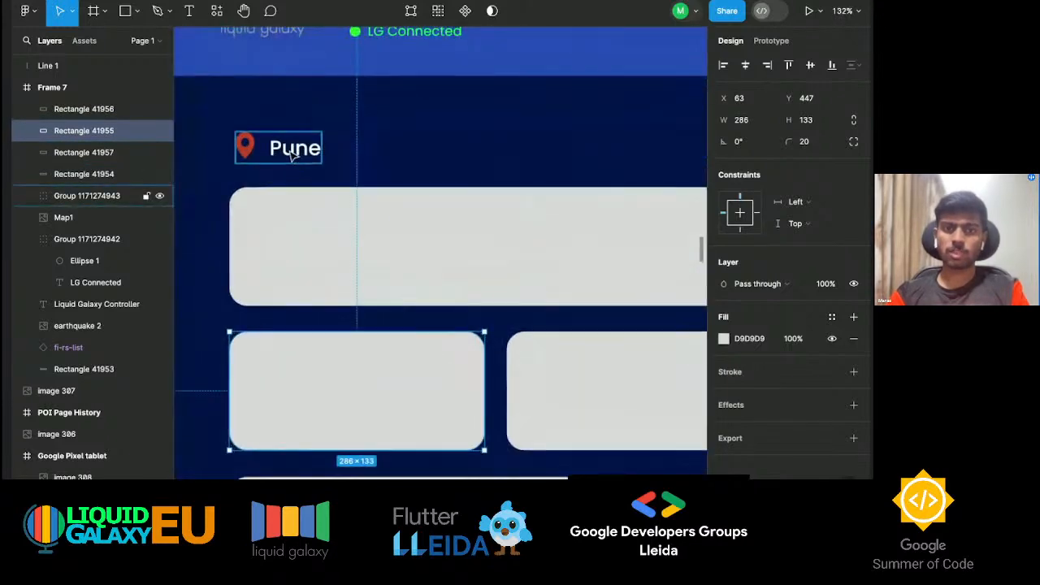
left_click(291, 139)
left_click_drag(291, 142, 294, 143)
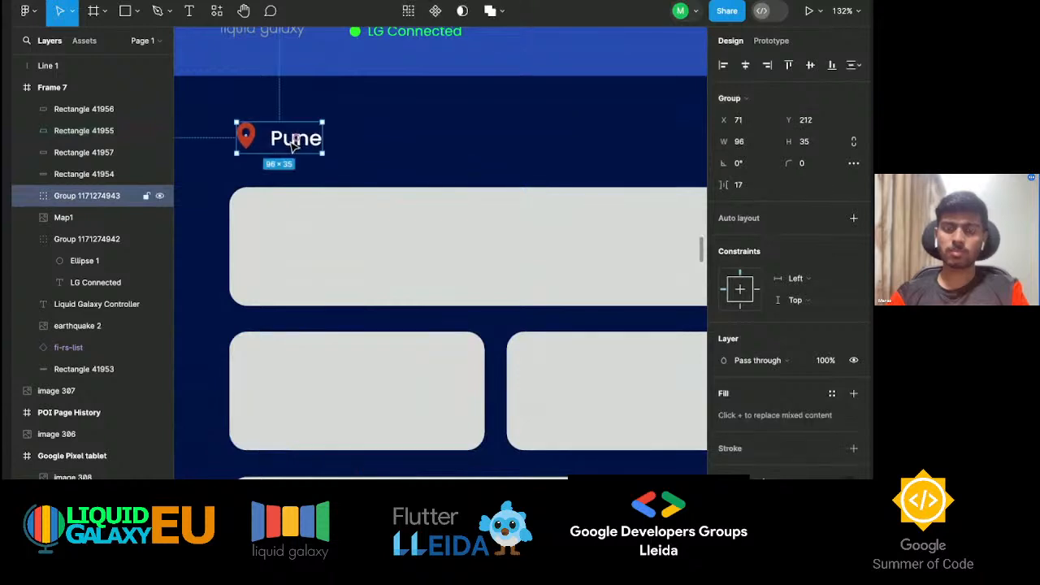
Nudge the vertical divider line away from the map to X 1180.
scroll(294, 143, "down", 5)
scroll(336, 250, "right", 4)
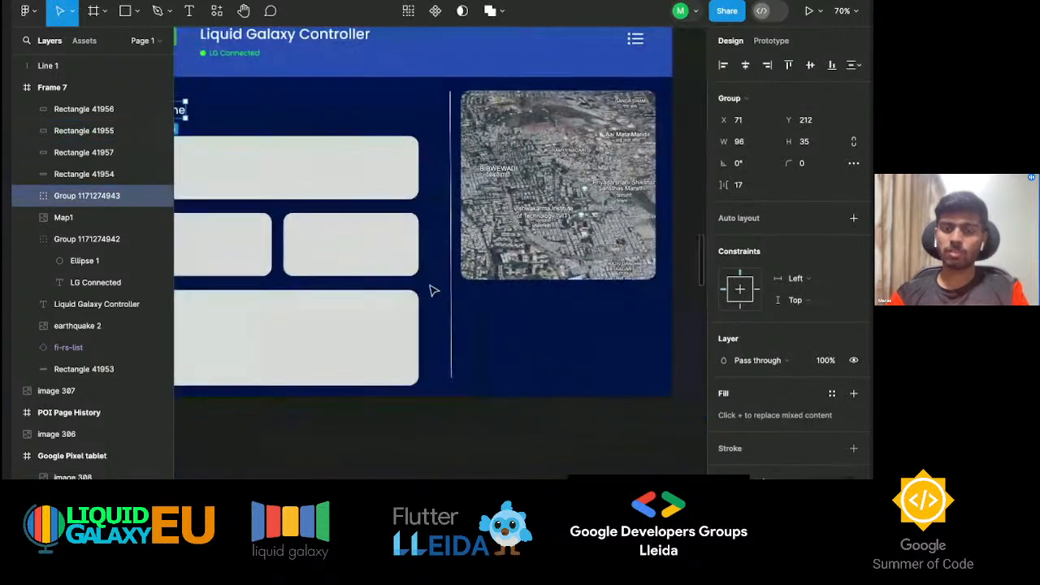
left_click(451, 304)
key("Left")
key("Left")
key("Left")
key("Left")
key("Left")
key("Left")
key("Left")
key("Left")
key("Left")
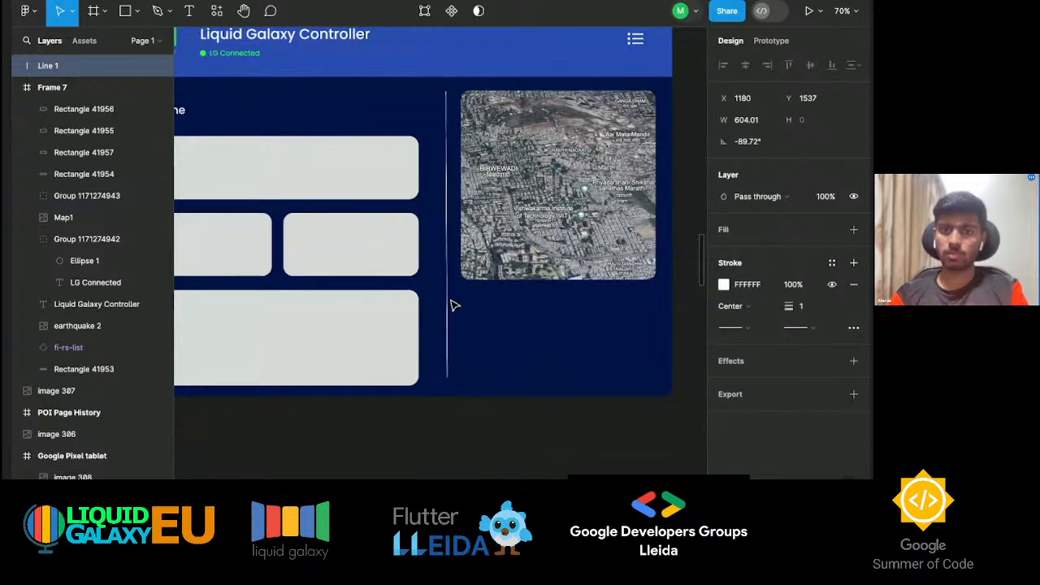
Enlarge the map image to about 427 × 409 and move it to about X 745, Y 188.
left_click(495, 273)
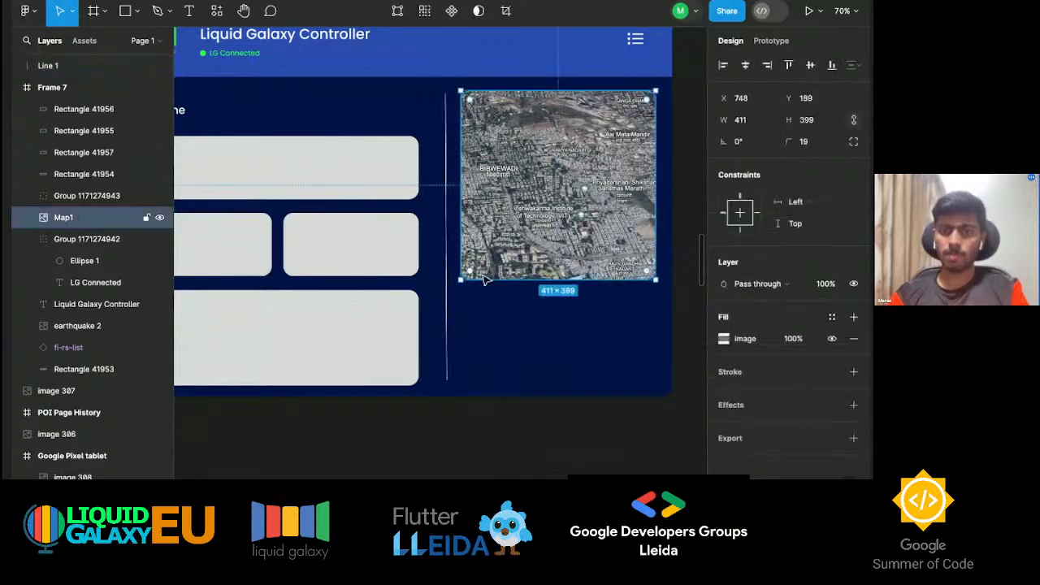
left_click_drag(457, 281, 453, 285)
left_click_drag(659, 189, 660, 190)
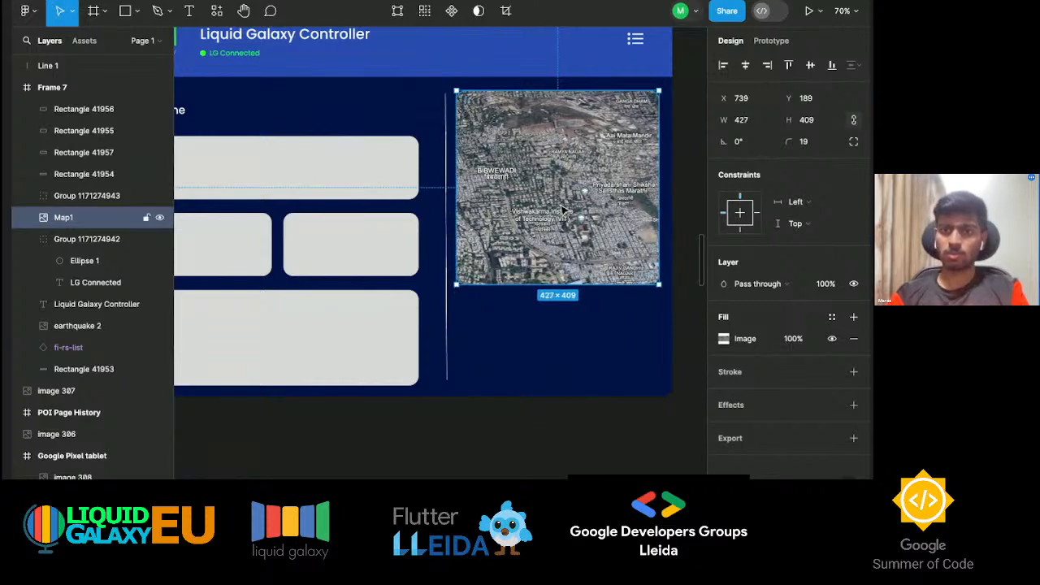
left_click_drag(565, 210, 567, 208)
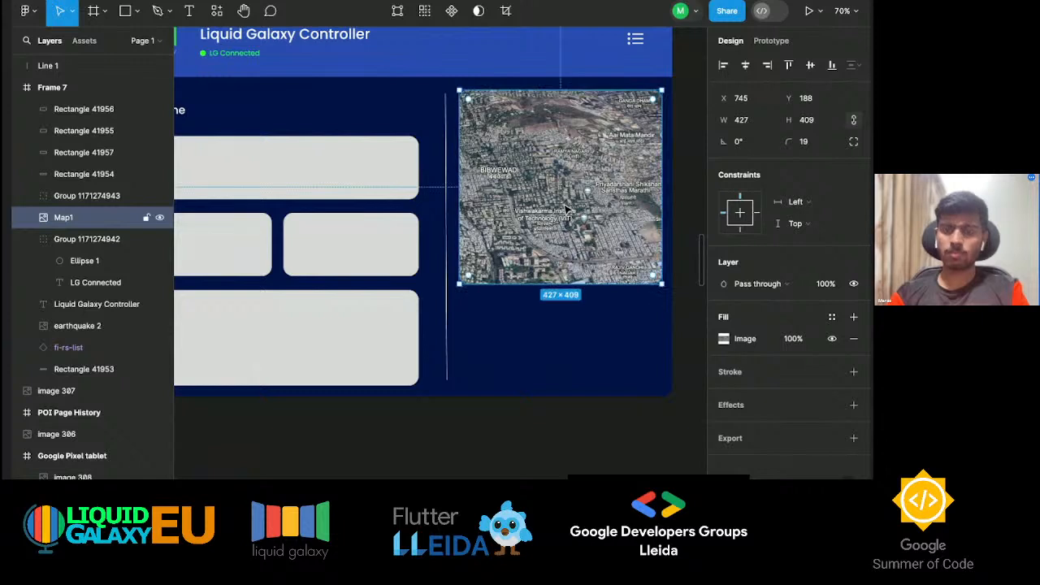
left_click(538, 348)
Duplicate the right small card beneath the map as two side-by-side cards of about 195 × 141.
left_click(365, 258)
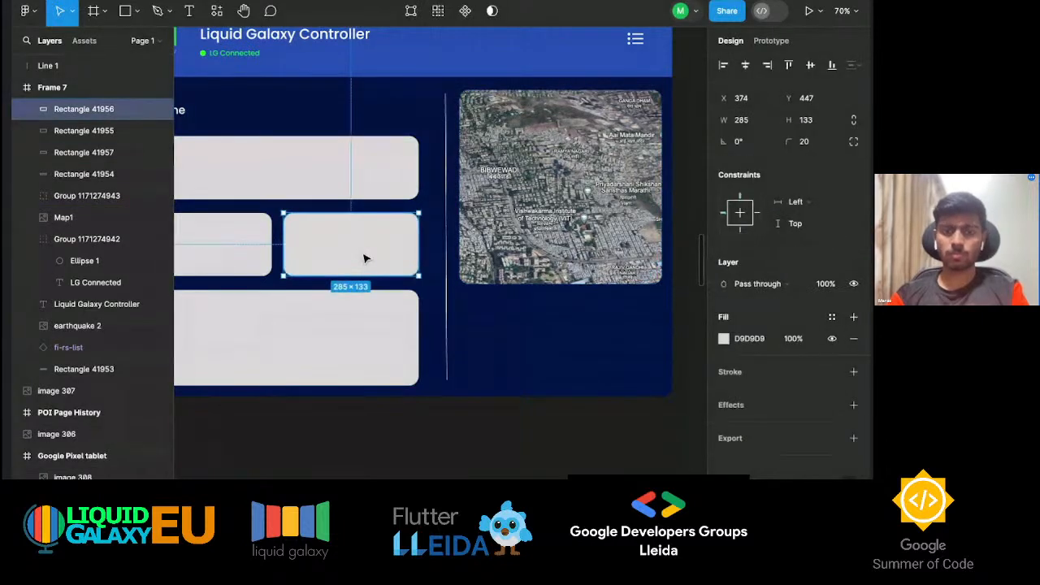
key("ctrl+d")
left_click_drag(365, 258, 569, 335)
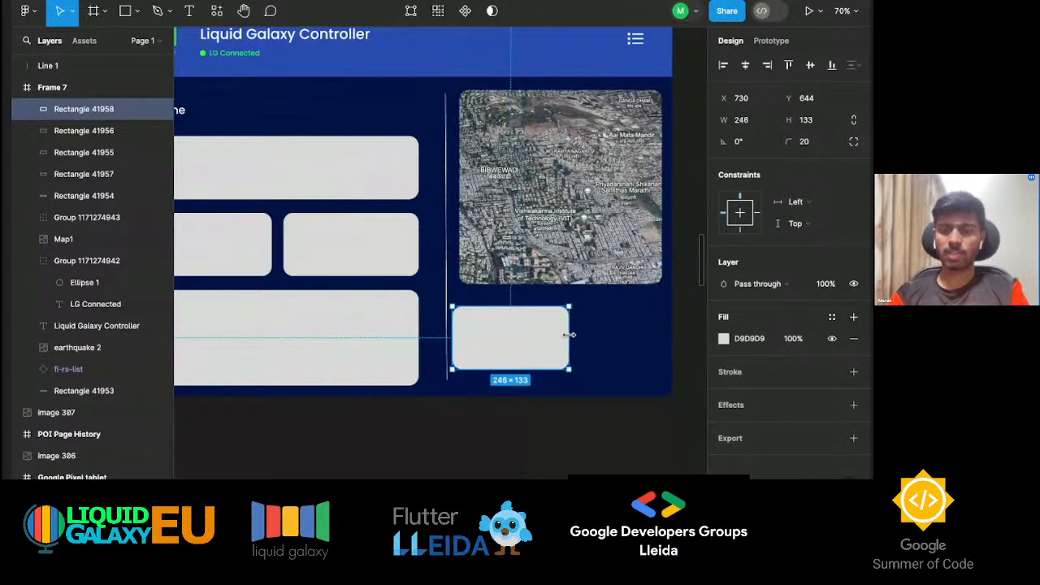
left_click_drag(512, 368, 567, 335)
left_click(568, 345)
left_click(595, 341)
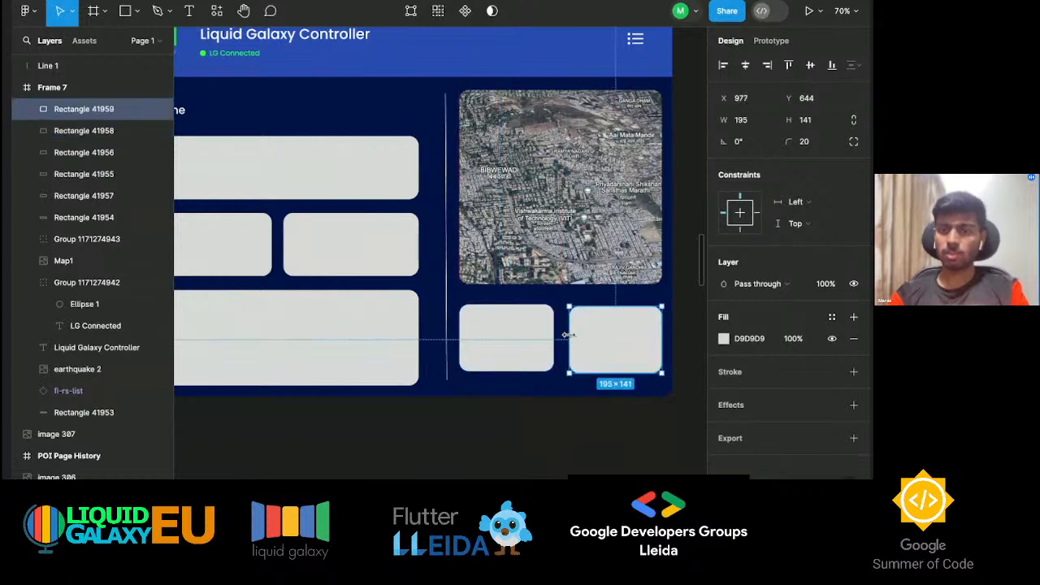
Change the top wide card's fill to the aqua green 70E8DA.
scroll(471, 342, "left", 2)
scroll(471, 341, "up", 1)
left_click(360, 173)
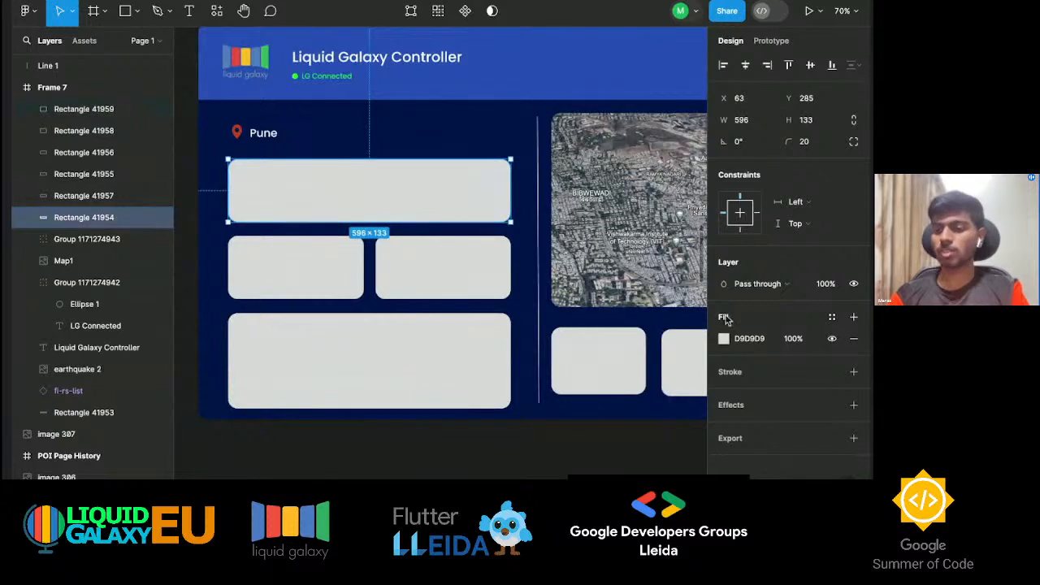
left_click(724, 337)
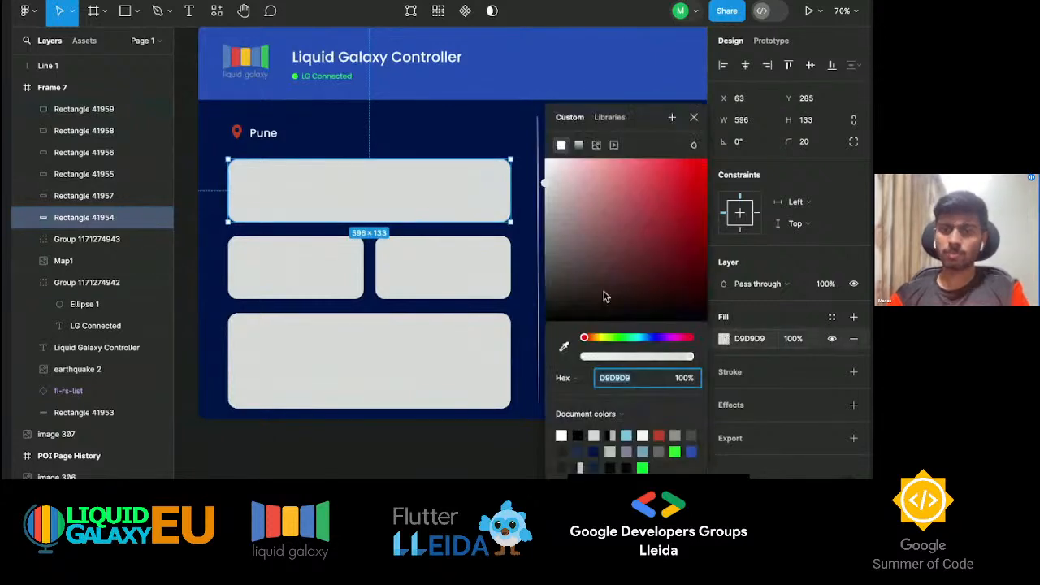
left_click(636, 337)
left_click_drag(620, 237, 628, 176)
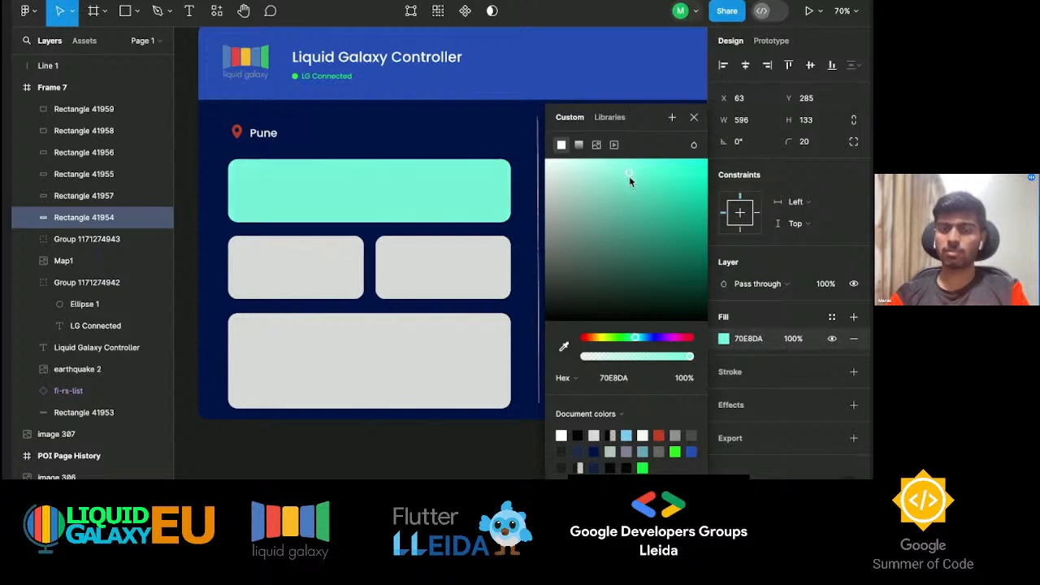
left_click(329, 249)
Apply the card???? colour style to the top wide card.
left_click(420, 183)
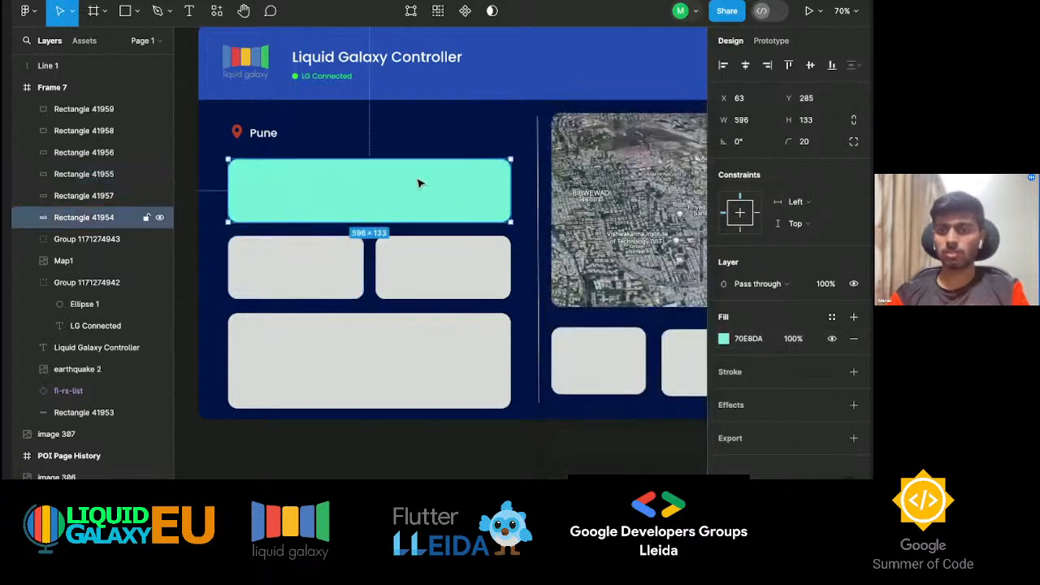
left_click(831, 318)
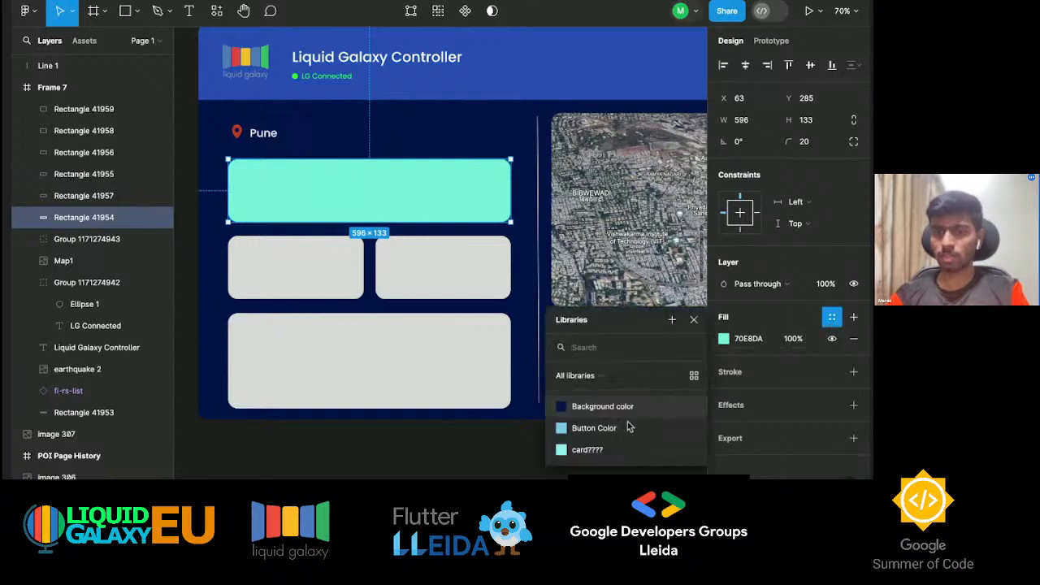
left_click(578, 449)
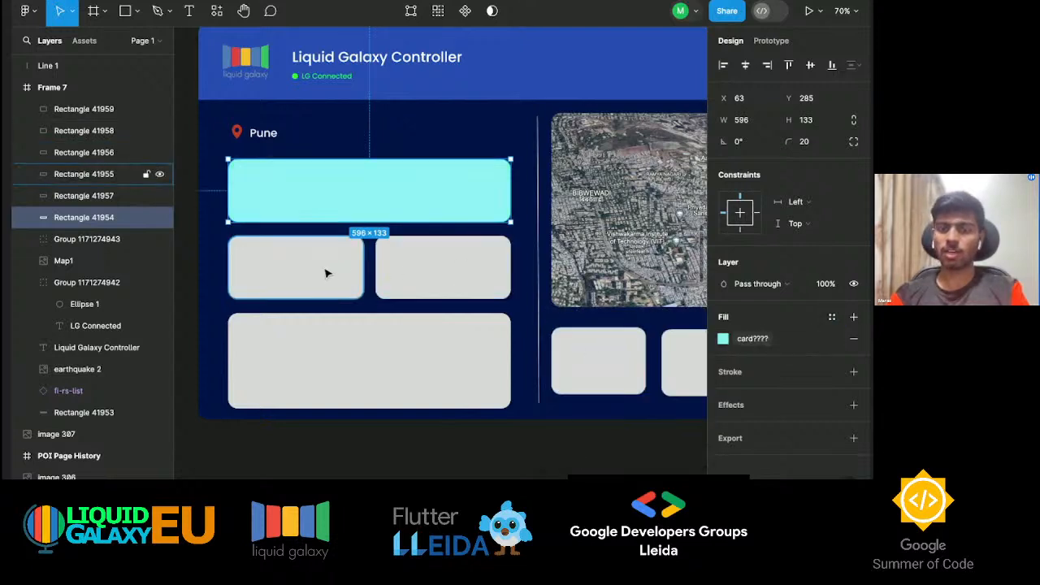
Apply the card???? colour style to the five remaining grey cards, including the two beneath the map.
left_click(325, 273)
left_click(417, 274, "shift")
left_click(399, 331, "shift")
left_click(607, 348, "shift")
left_click(690, 359, "shift")
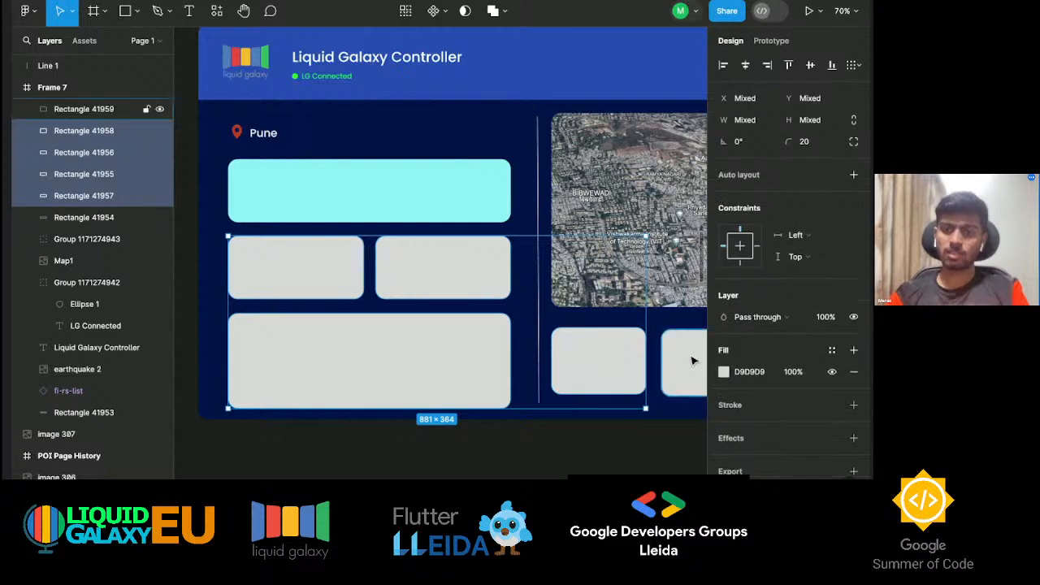
left_click(691, 360, "shift")
left_click(831, 350)
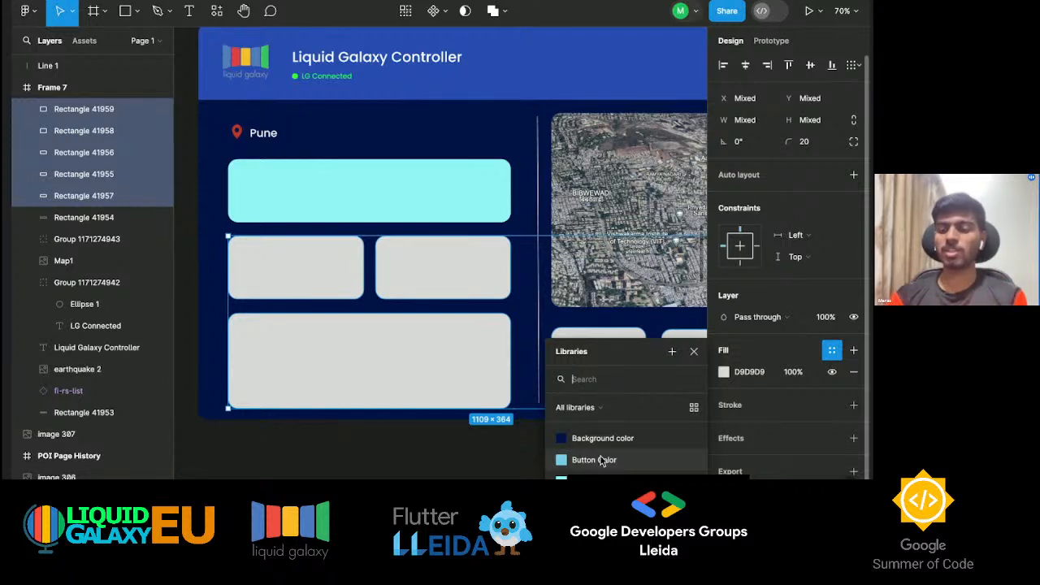
left_click(598, 480)
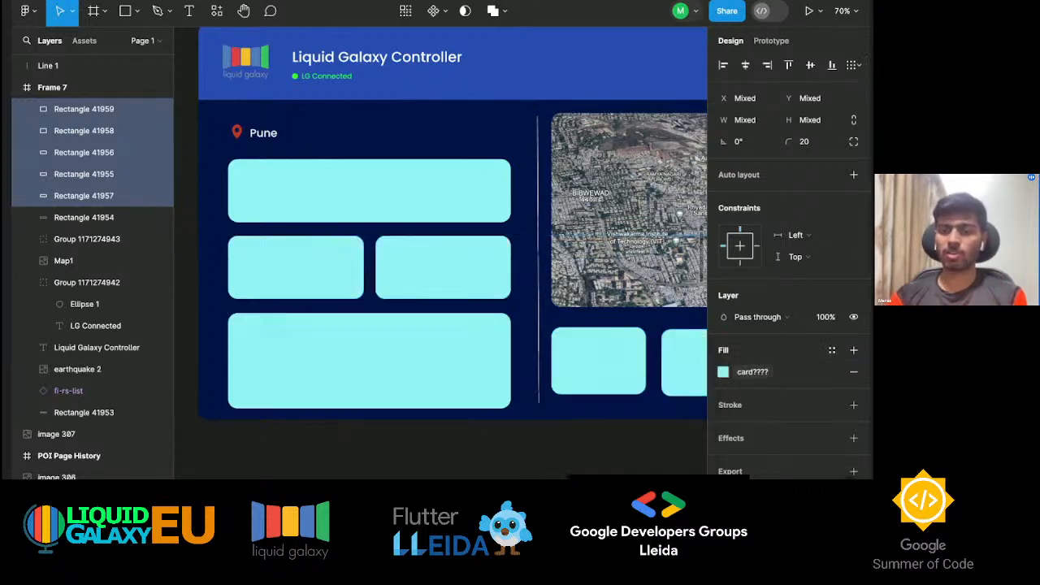
left_click(486, 452)
scroll(486, 453, "down", 3)
scroll(486, 452, "left", 4)
scroll(486, 452, "down", 3)
scroll(486, 453, "right", 5)
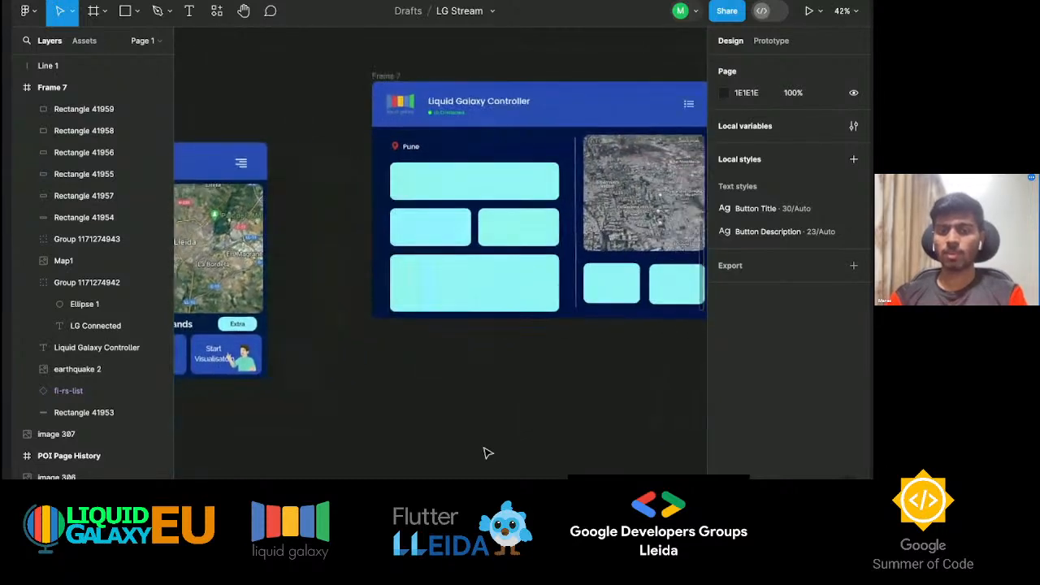
scroll(589, 376, "up", 3)
scroll(599, 361, "right", 2)
scroll(599, 361, "up", 3)
scroll(598, 360, "right", 2)
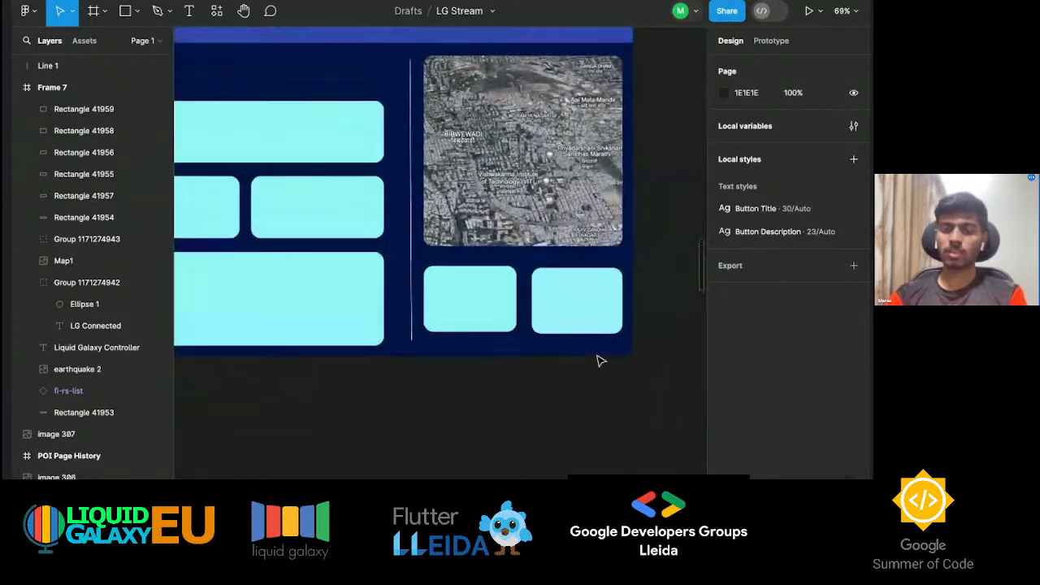
left_click(489, 304)
double_click(488, 304)
left_click(490, 317)
scroll(488, 314, "up", 4)
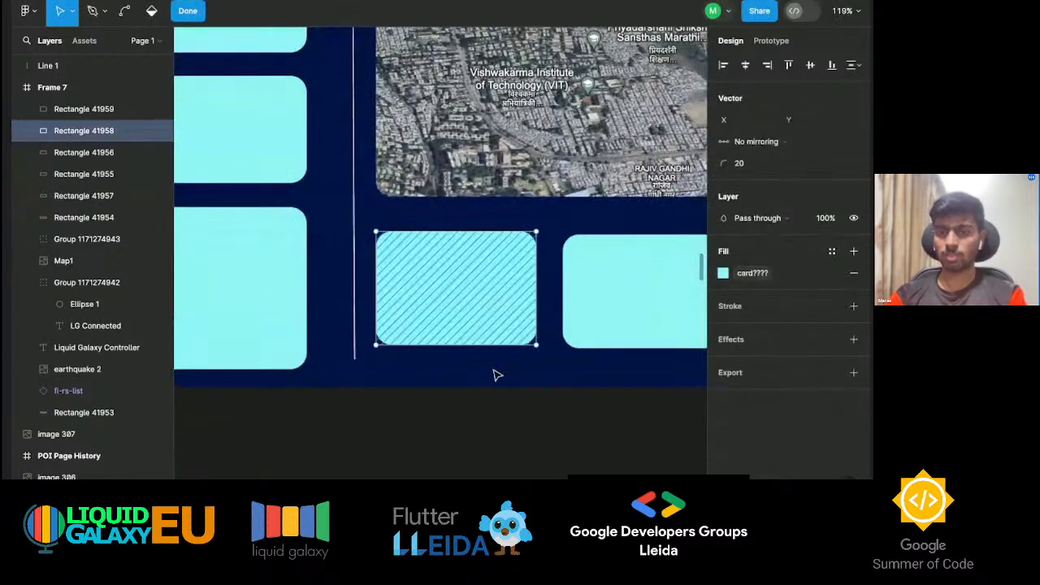
key("Escape")
left_click(520, 401)
Move both small cards beneath the map downwards to leave room for a heading, with the left one at X 745, Y 662.
left_click(485, 276)
left_click_drag(485, 276, 485, 281)
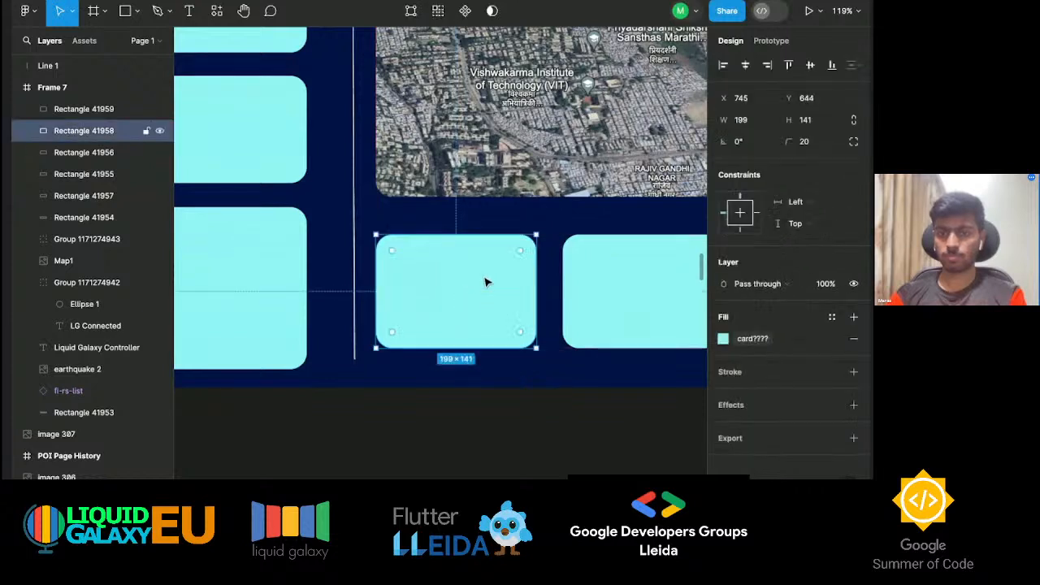
mouse_move(650, 287)
left_mouse_down()
mouse_move(537, 401)
mouse_move(457, 417)
mouse_move(661, 271)
mouse_move(664, 295)
left_mouse_up()
left_click(498, 284)
left_click_drag(499, 284, 502, 302)
Add the heading text "Some Commands:" between the map and the small cards, at about X 751, Y 612.
key("t")
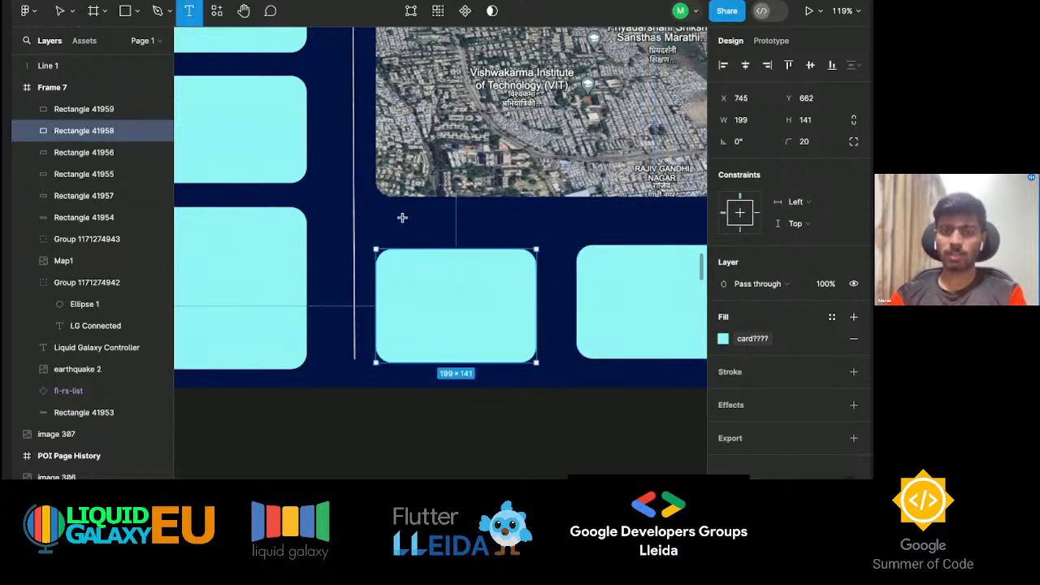
left_click(402, 228)
type("Some")
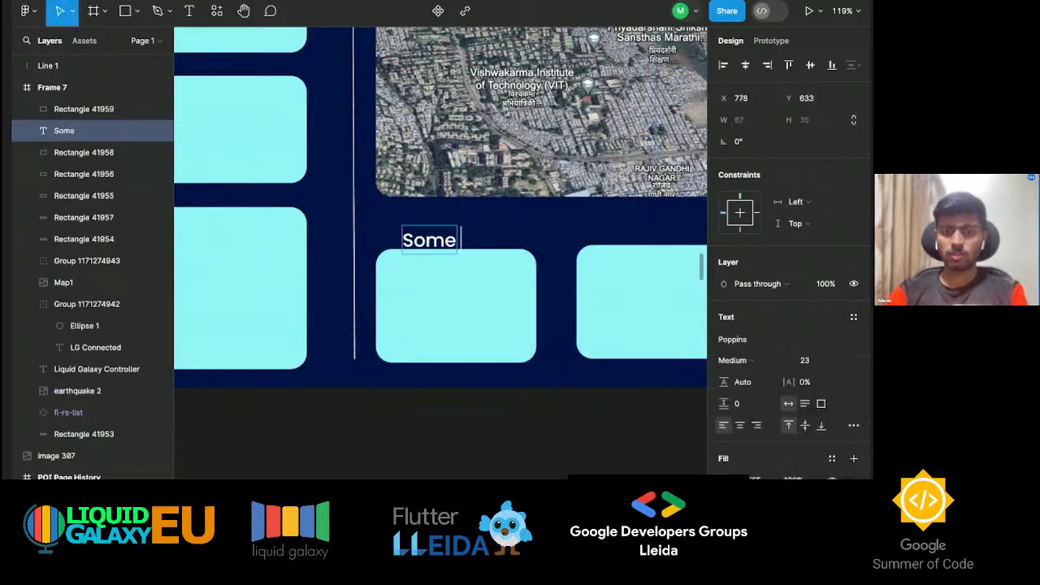
type(" Commands:")
key("Escape")
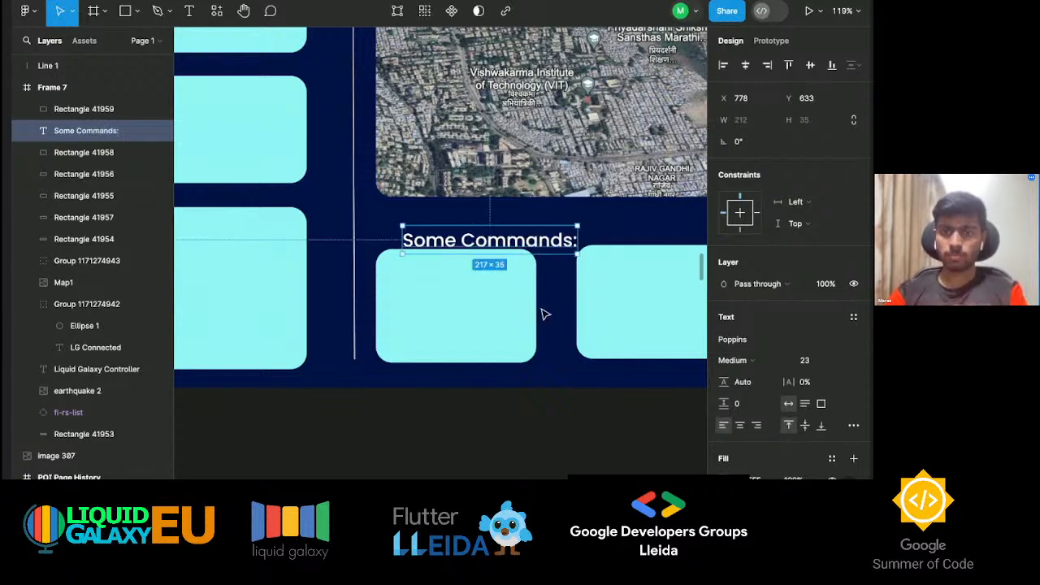
left_click(559, 298)
left_click(523, 248)
left_click_drag(523, 248, 502, 231)
Set the font size of the "Some Commands:" heading to 28.
double_click(501, 230)
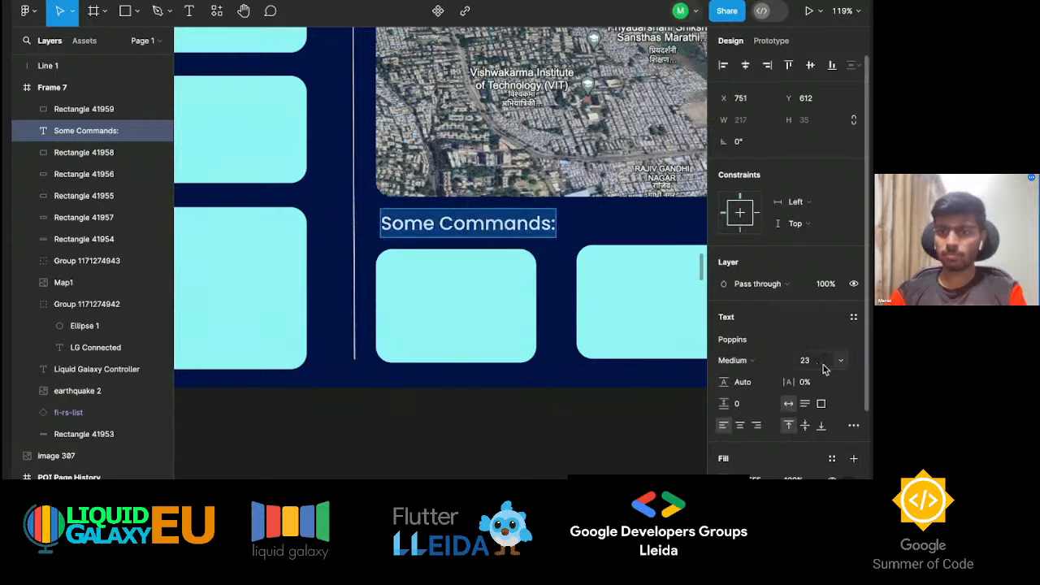
left_click(824, 367)
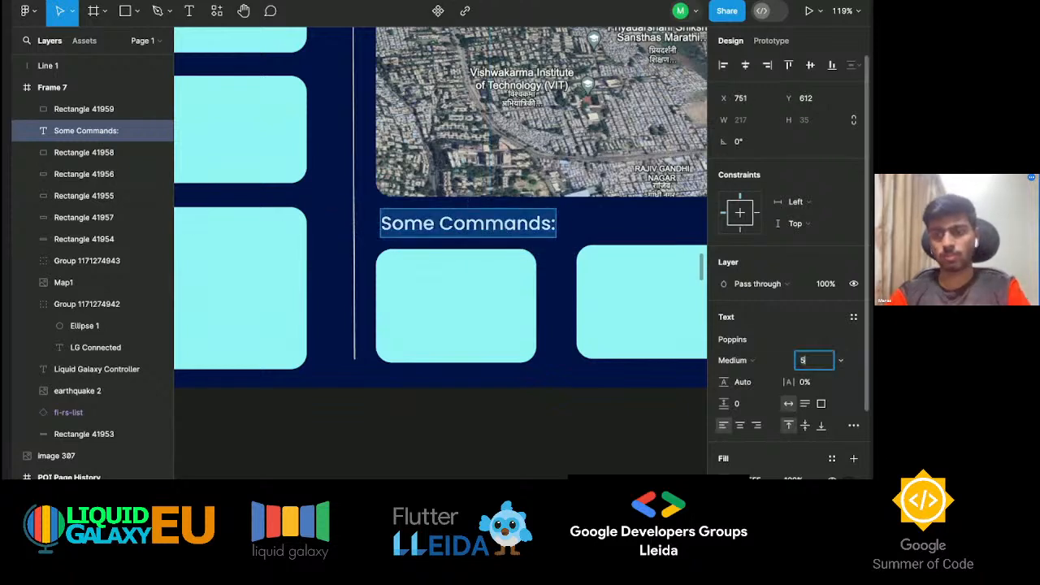
key("Return")
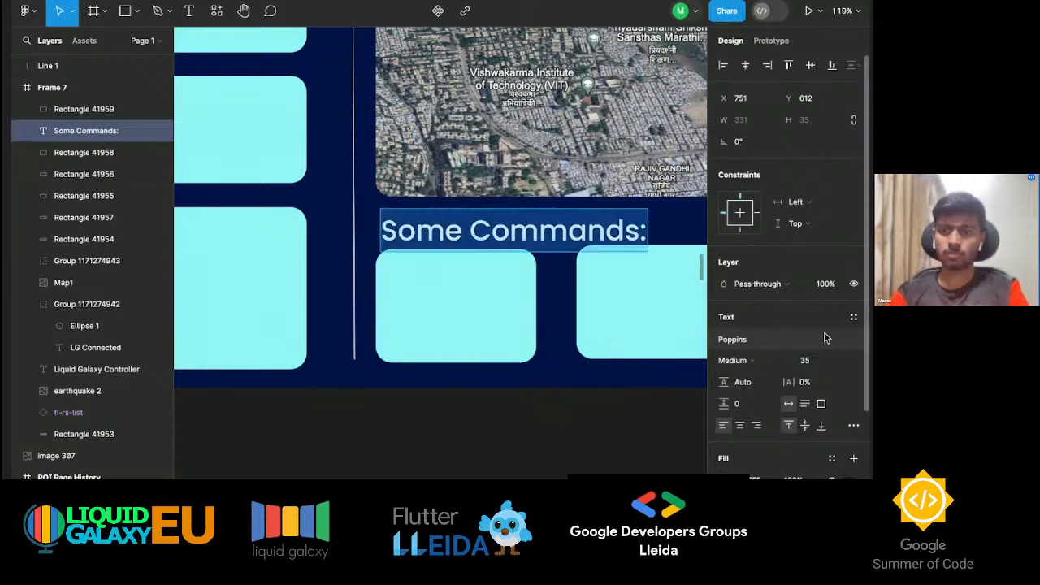
left_click(807, 363)
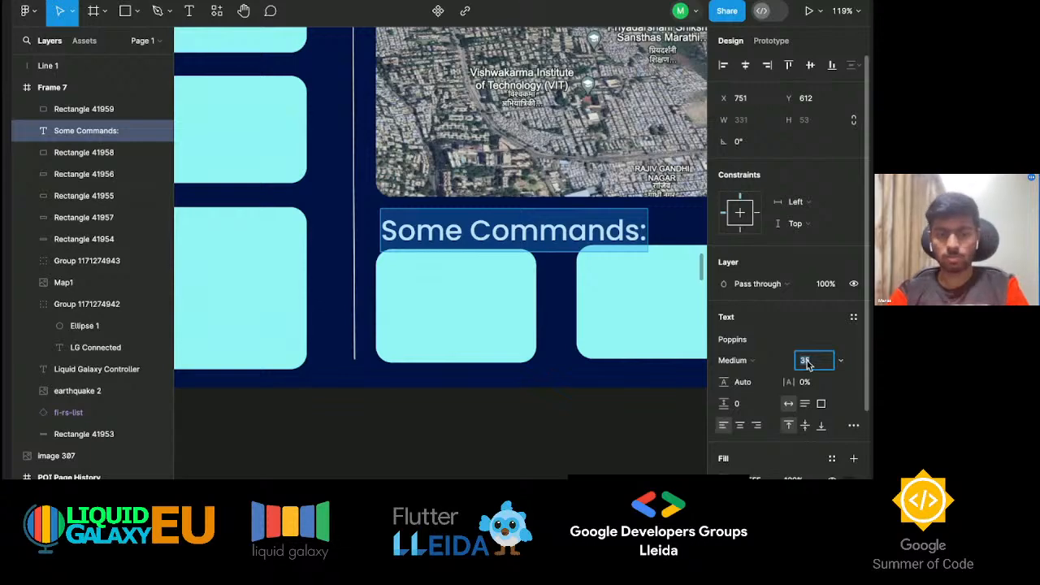
type("8")
key("Return")
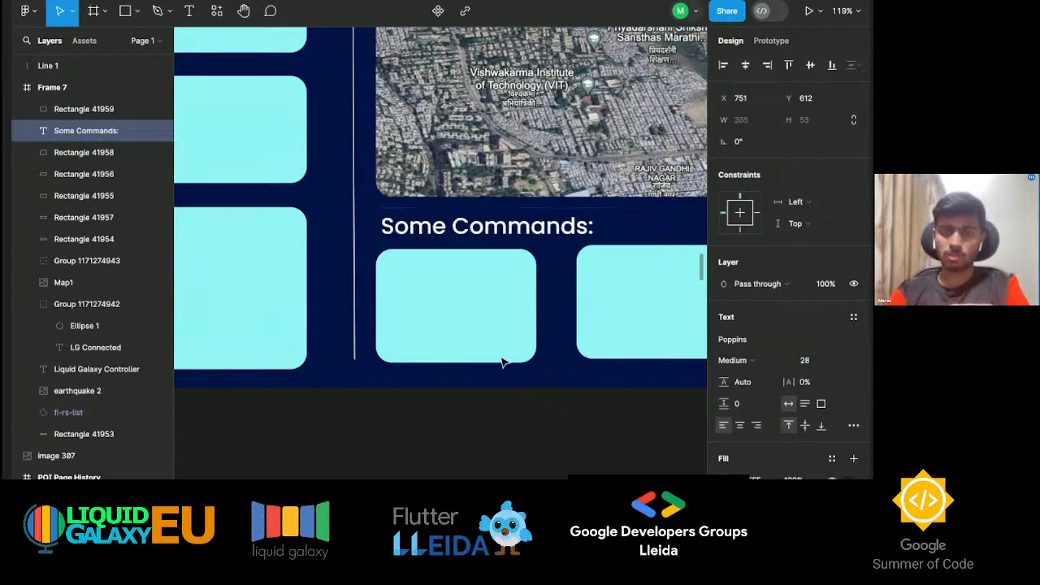
Move the two small cards under the "Some Commands:" heading down to Y 670, with a gap of 33 between them.
scroll(504, 363, "down", 5, "ctrl")
scroll(503, 363, "up", 3)
left_click(470, 315)
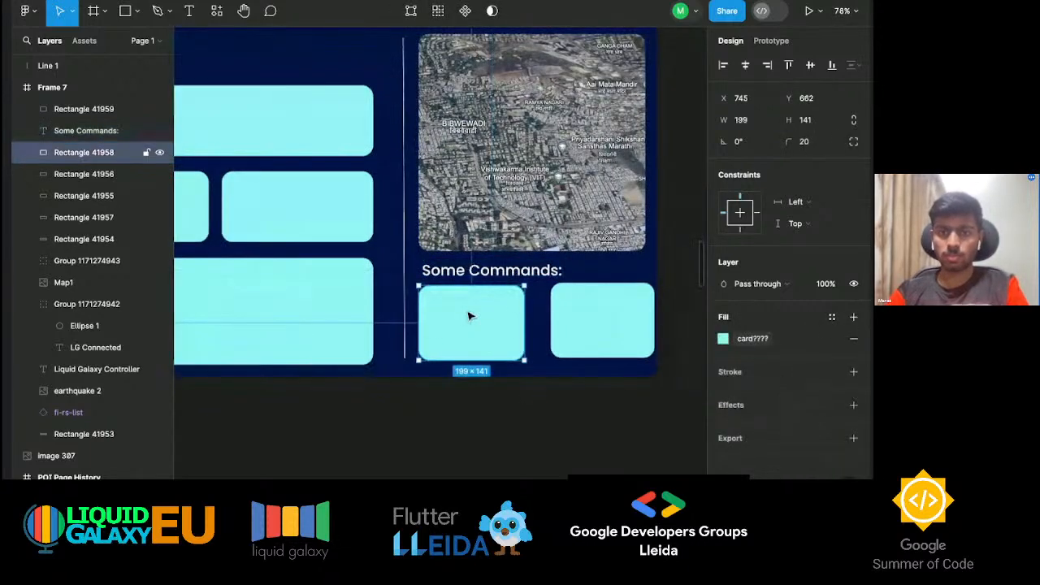
left_click_drag(470, 316, 470, 322)
left_click_drag(598, 325, 590, 331)
left_click(544, 417)
Compare the tablet screen with the LG Controller reference frame, examining its information cards and command buttons.
scroll(543, 417, "left", 3)
scroll(544, 418, "up", 2)
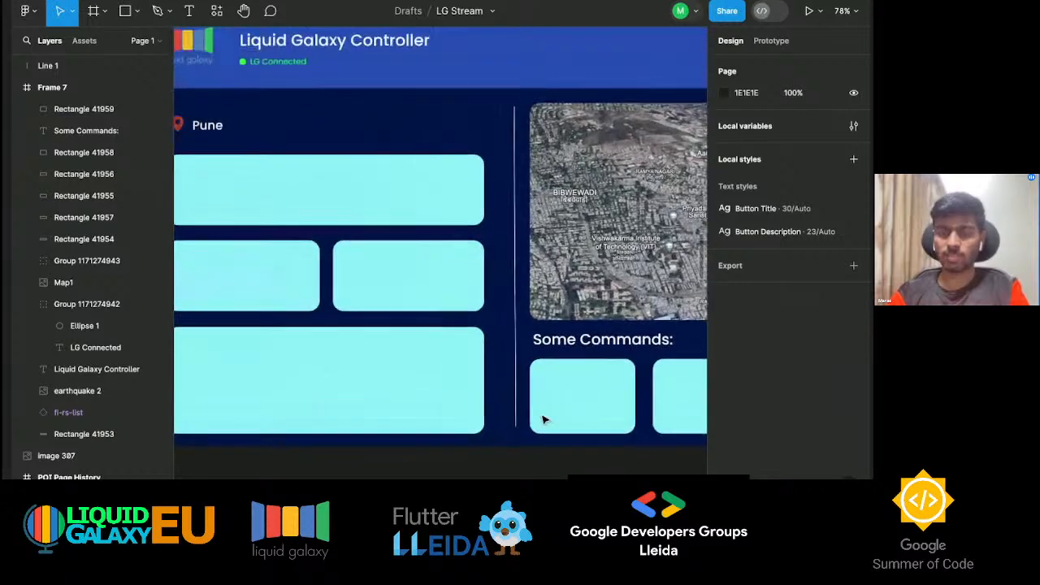
scroll(543, 417, "left", 3)
scroll(543, 418, "down", 2)
scroll(543, 417, "right", 1)
scroll(543, 417, "up", 1)
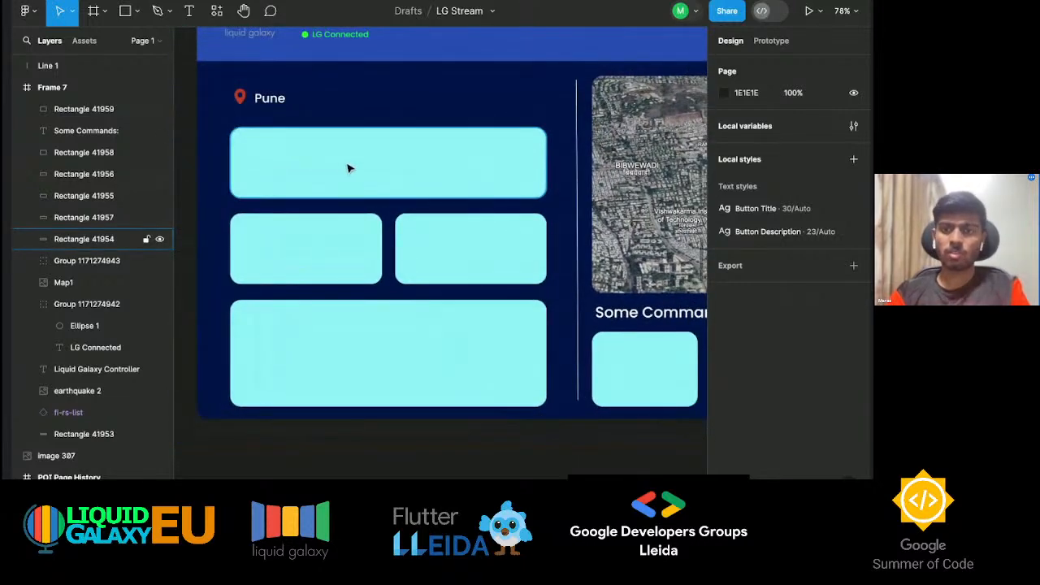
scroll(347, 168, "down", 5)
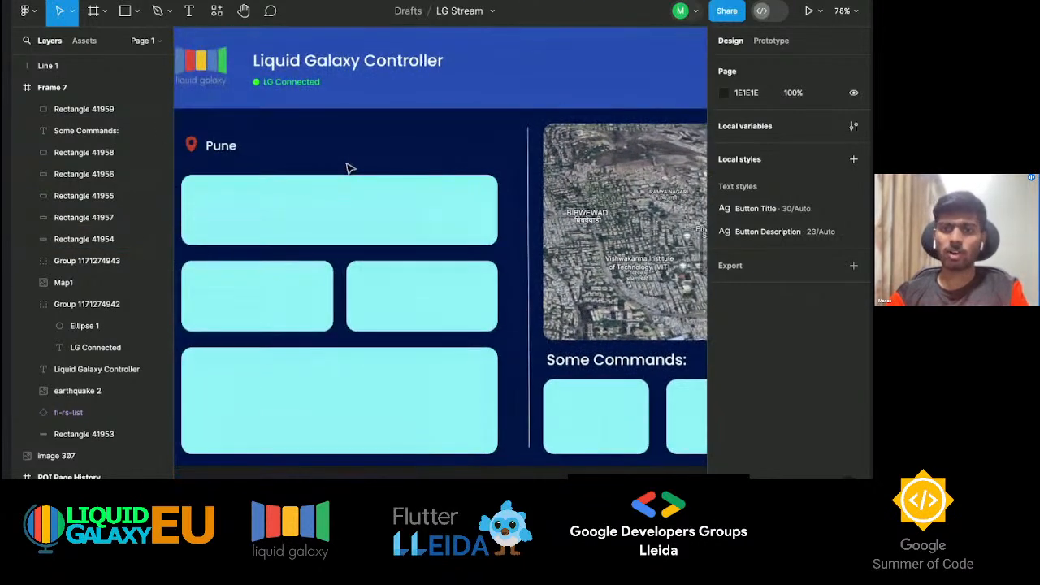
scroll(348, 168, "right", 1)
scroll(347, 168, "left", 5)
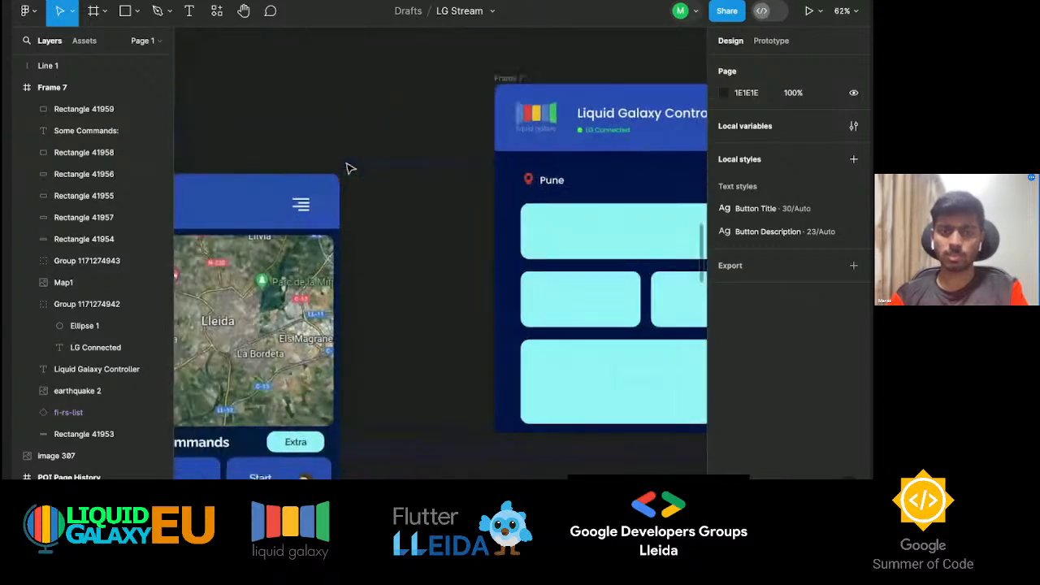
scroll(348, 168, "right", 2)
scroll(348, 168, "down", 1)
scroll(347, 168, "left", 5)
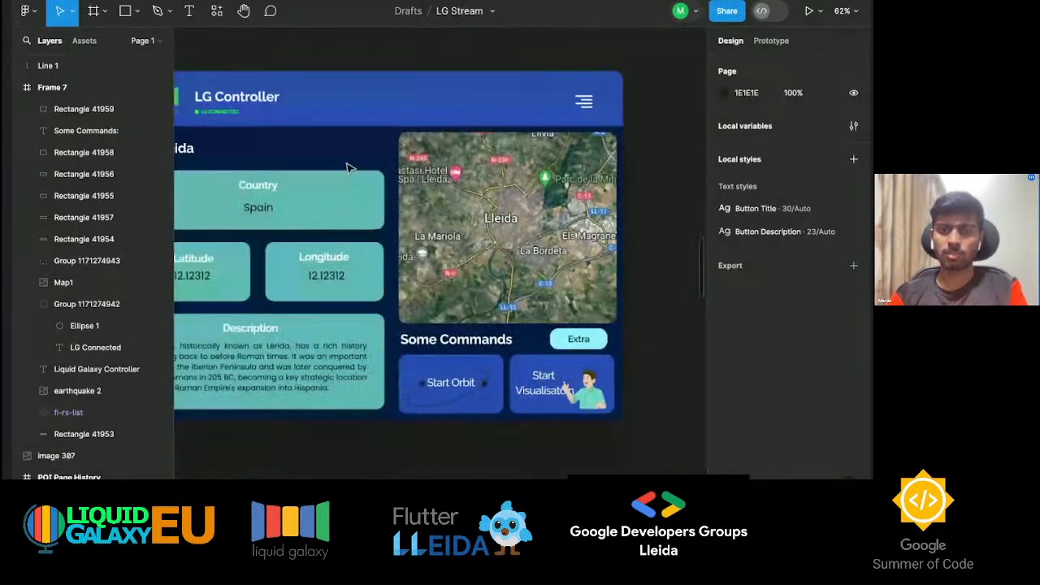
Detach the card???? colour style from the two small cards under "Some Commands:".
scroll(348, 168, "right", 5)
left_click(572, 284)
left_click(656, 278, "shift")
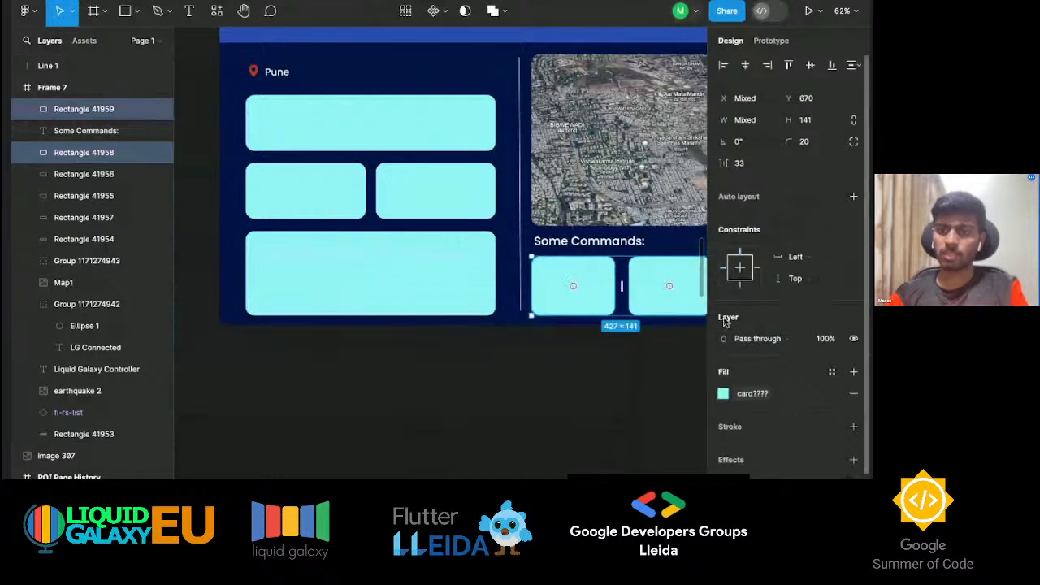
left_click(722, 394)
left_click(828, 391)
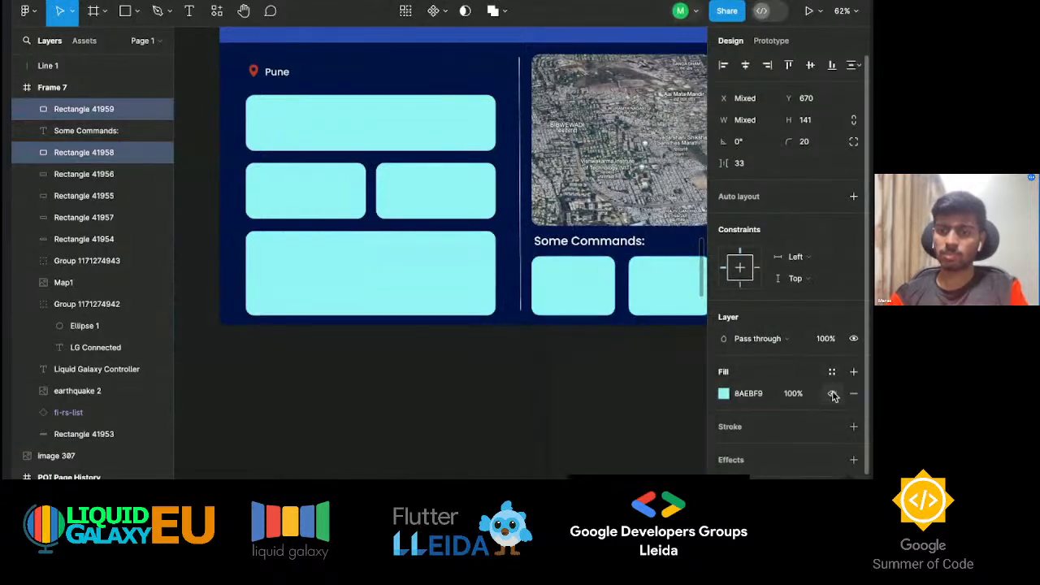
Change the fill of the two small cards under "Some Commands:" to a saturated bright blue.
left_click(724, 393)
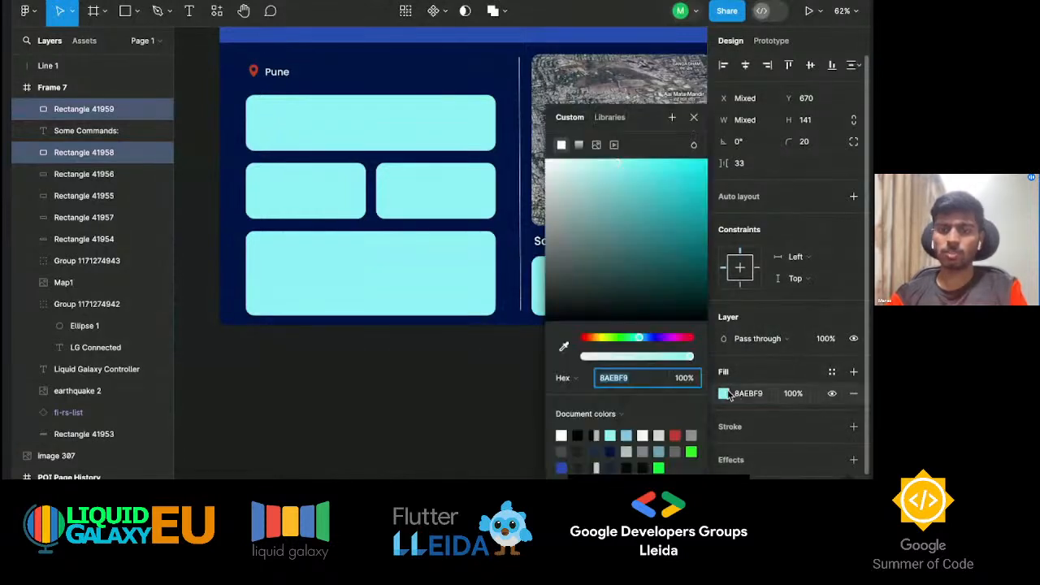
left_click(650, 338)
scroll(503, 352, "right", 3)
scroll(504, 352, "up", 1)
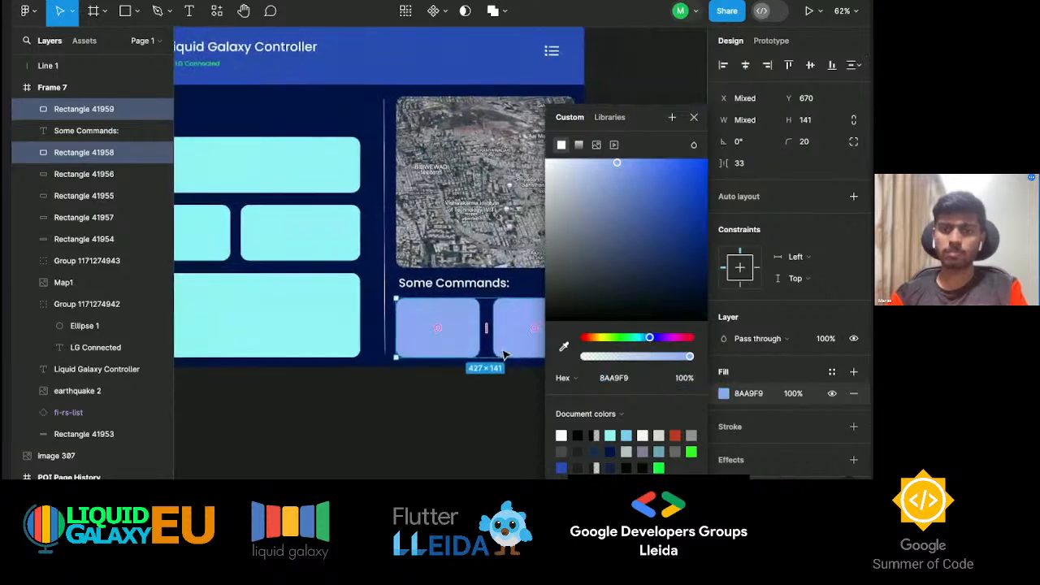
left_click_drag(616, 164, 627, 186)
mouse_move(656, 338)
left_mouse_down()
mouse_move(677, 339)
mouse_move(639, 340)
mouse_move(650, 341)
left_mouse_up()
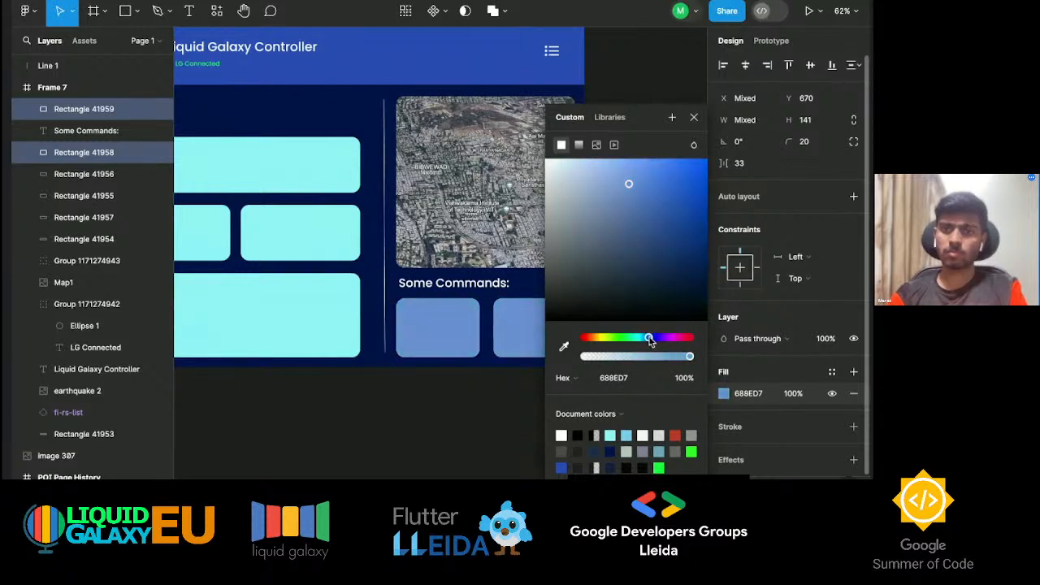
left_click_drag(638, 194, 680, 165)
left_click(385, 425)
Start a text object inside the top wide card and set its font size to 20.
scroll(325, 430, "left", 3)
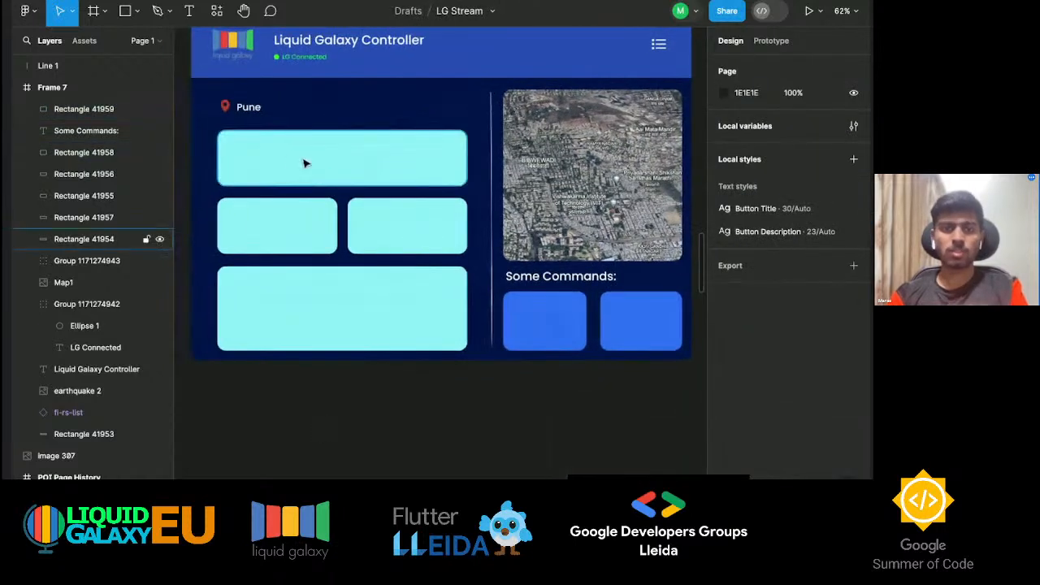
left_click(290, 160)
scroll(290, 160, "left", 2)
scroll(290, 160, "up", 4)
left_click(412, 175)
left_click(443, 229)
key("t")
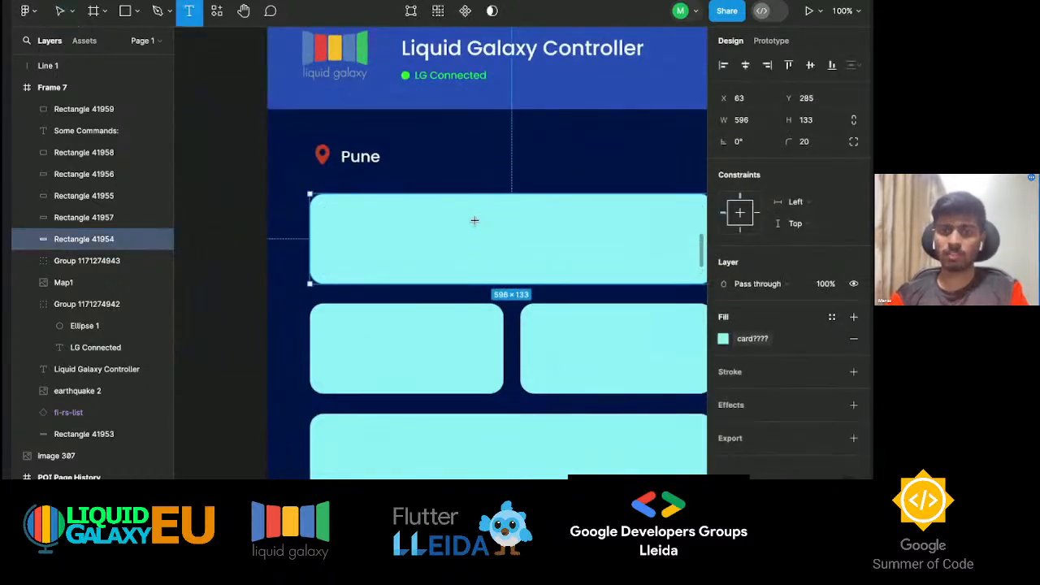
left_click(475, 220)
scroll(500, 237, "left", 1)
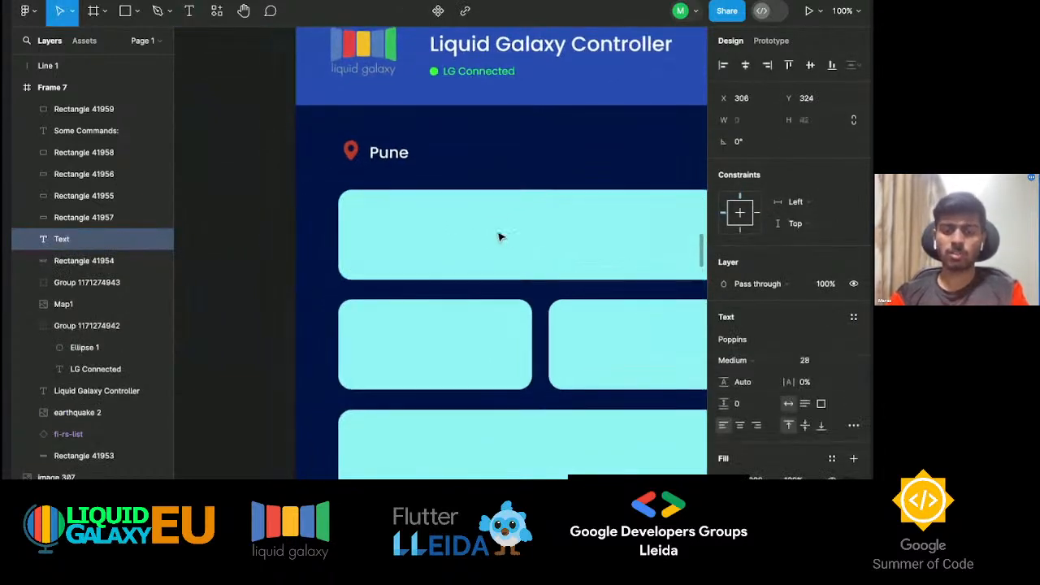
left_click(813, 362)
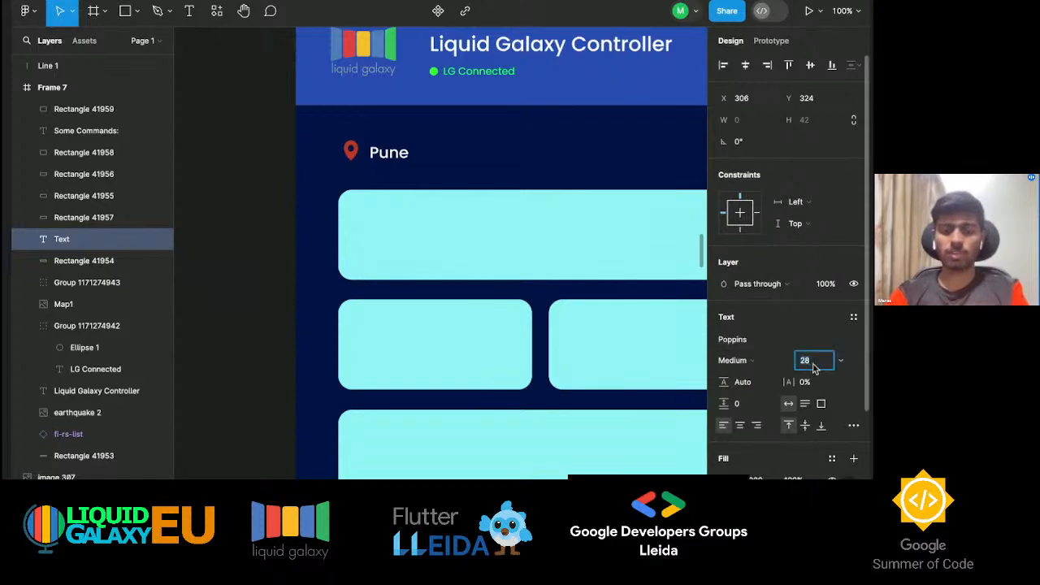
key("Return")
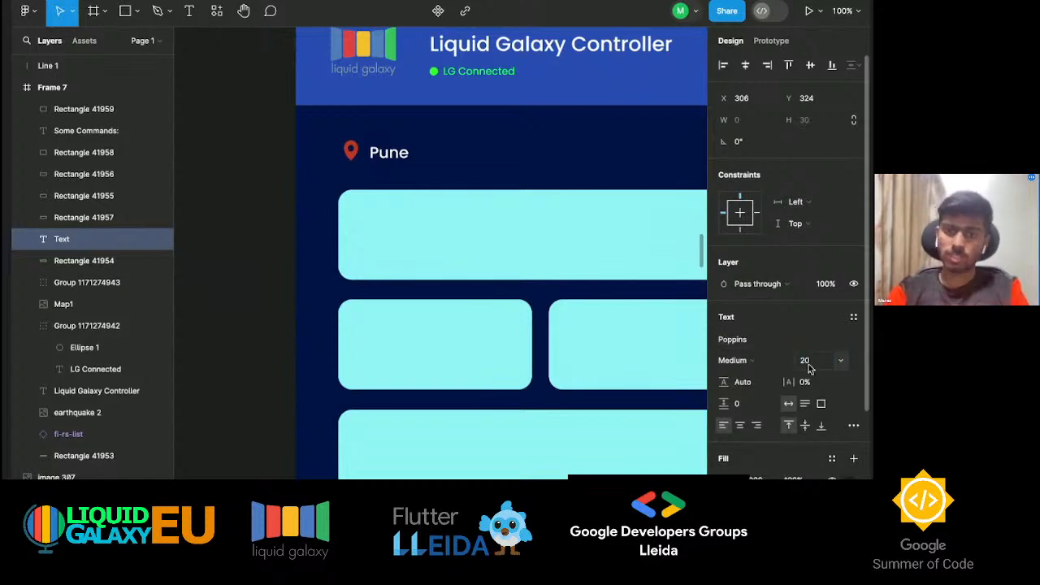
Add a "Country" text inside the top wide card and set its font size to 24.
left_click(490, 220)
key("t")
left_click(487, 218)
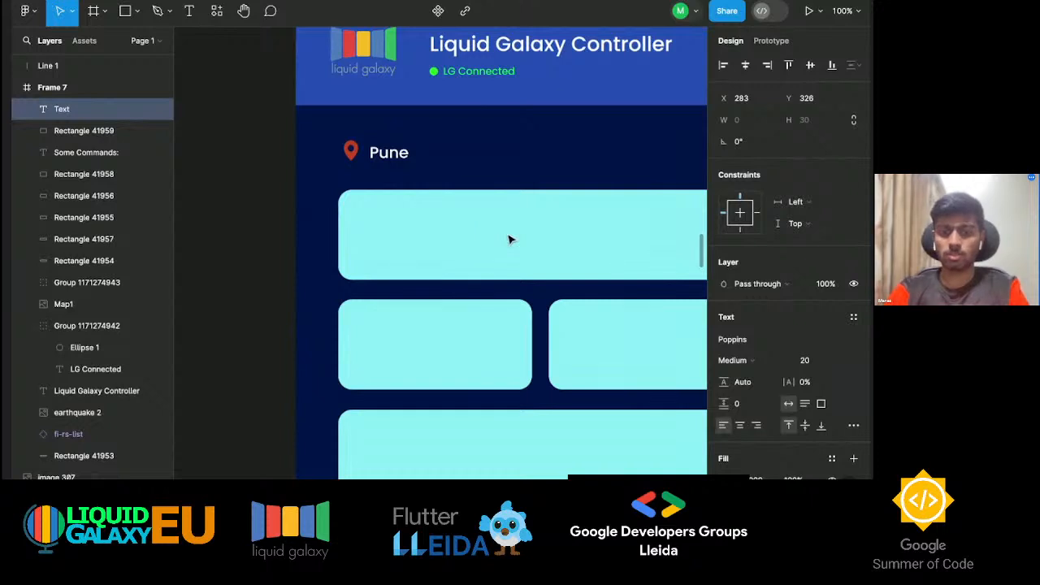
type("Country")
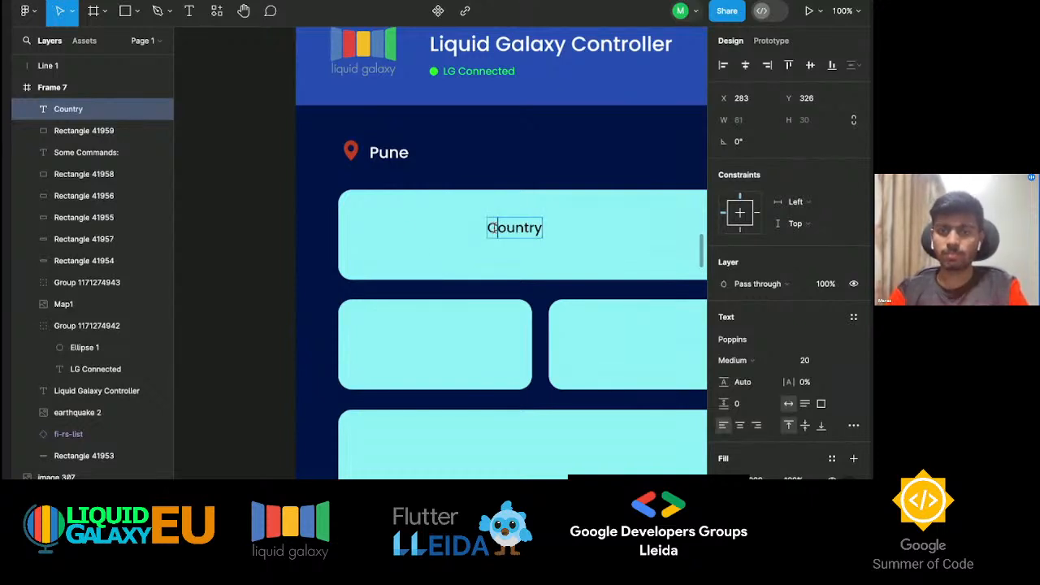
double_click(498, 227)
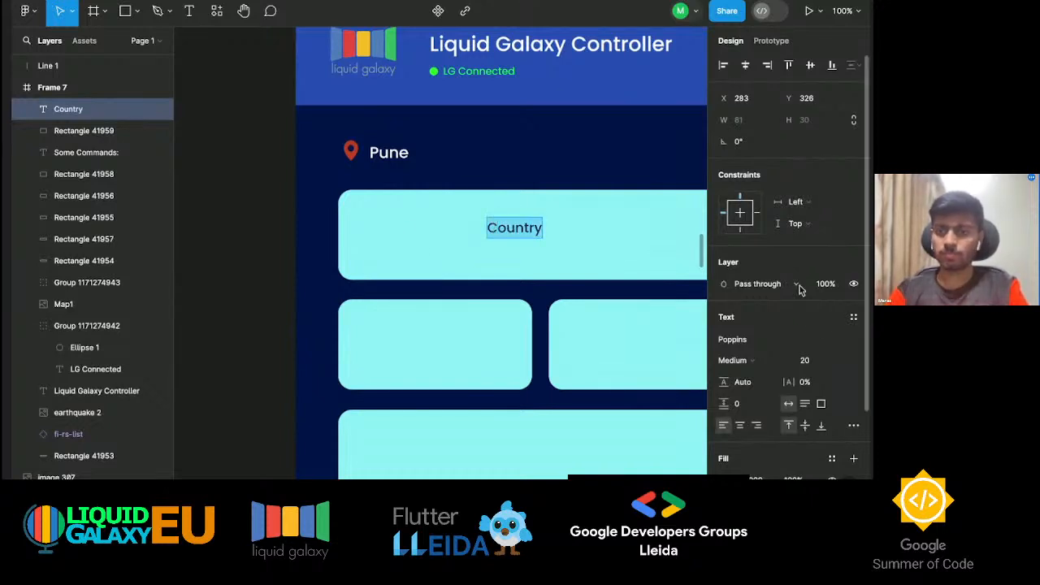
left_click(839, 362)
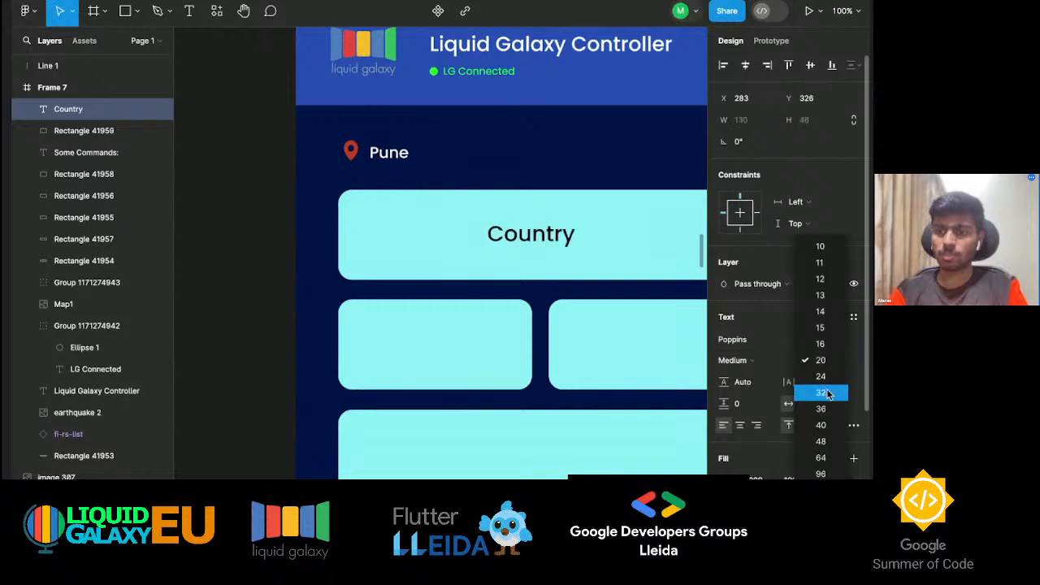
left_click(828, 379)
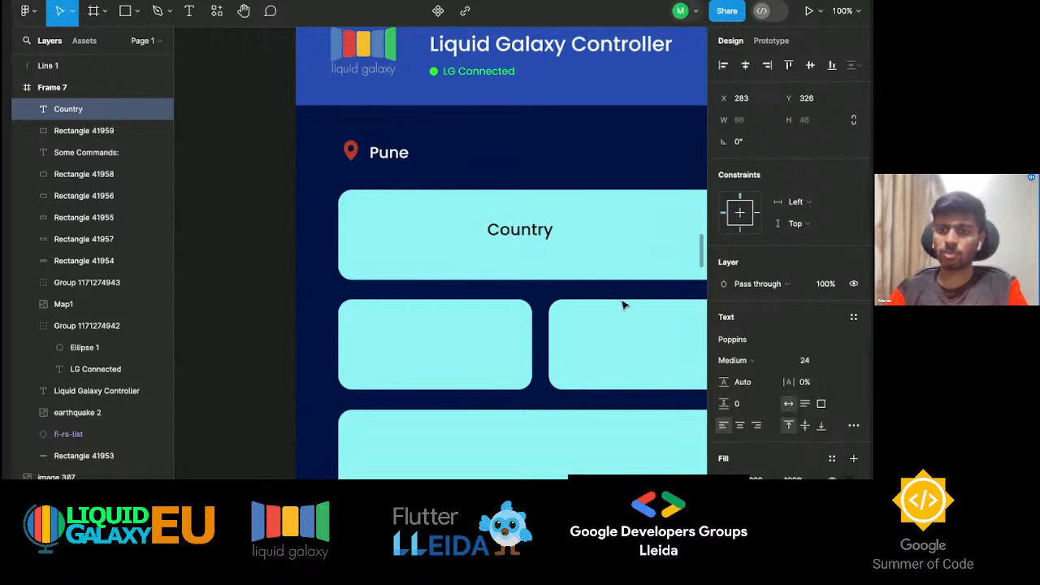
Save the Country text's formatting as a new text style named "Information Title".
left_click(853, 316)
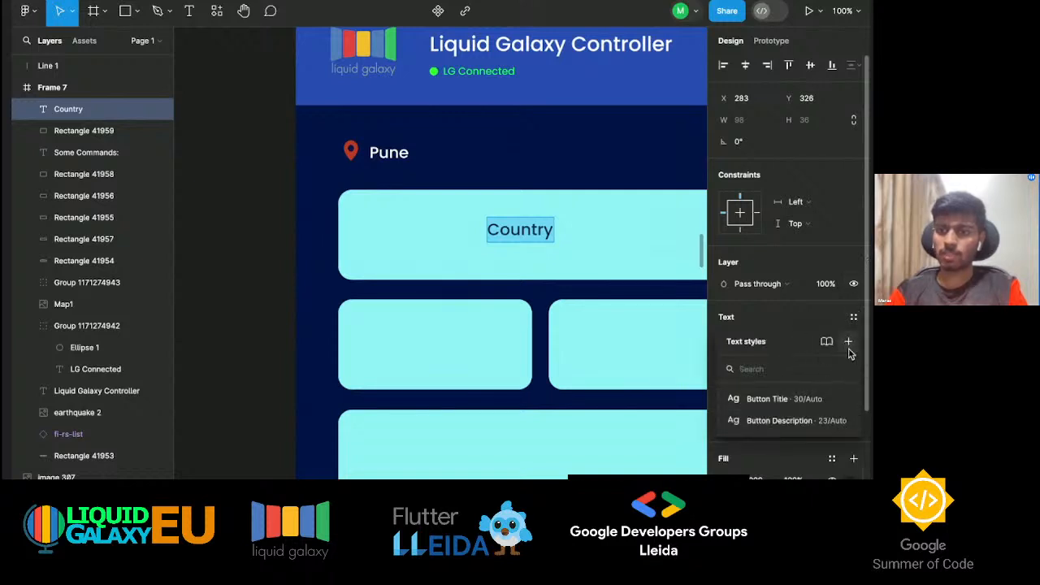
left_click(848, 344)
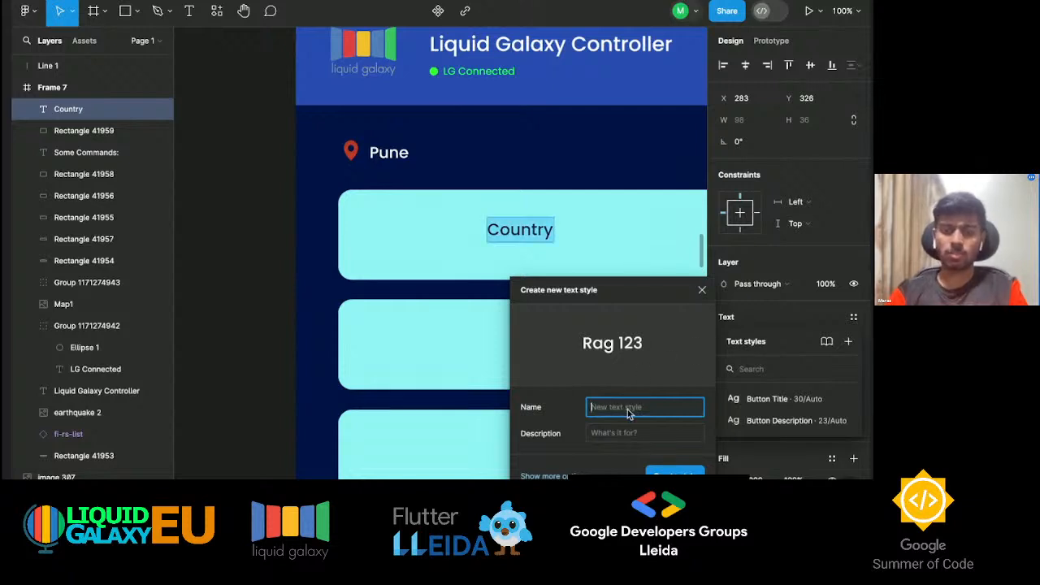
type("Information")
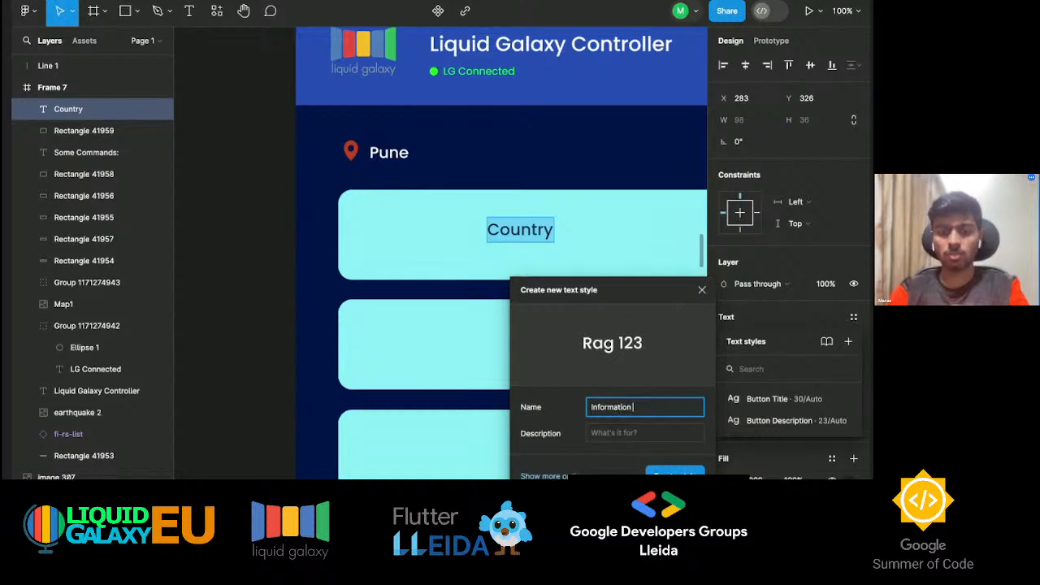
key("Return")
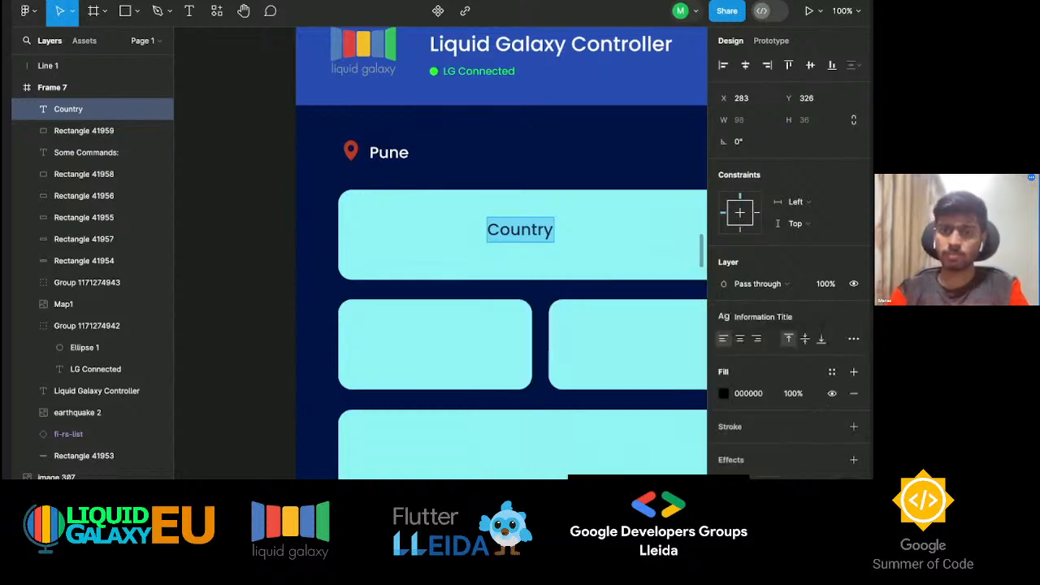
Increase the top wide card's height to about 140 and shift the cards below it down slightly.
scroll(539, 302, "down", 3)
left_click(534, 311)
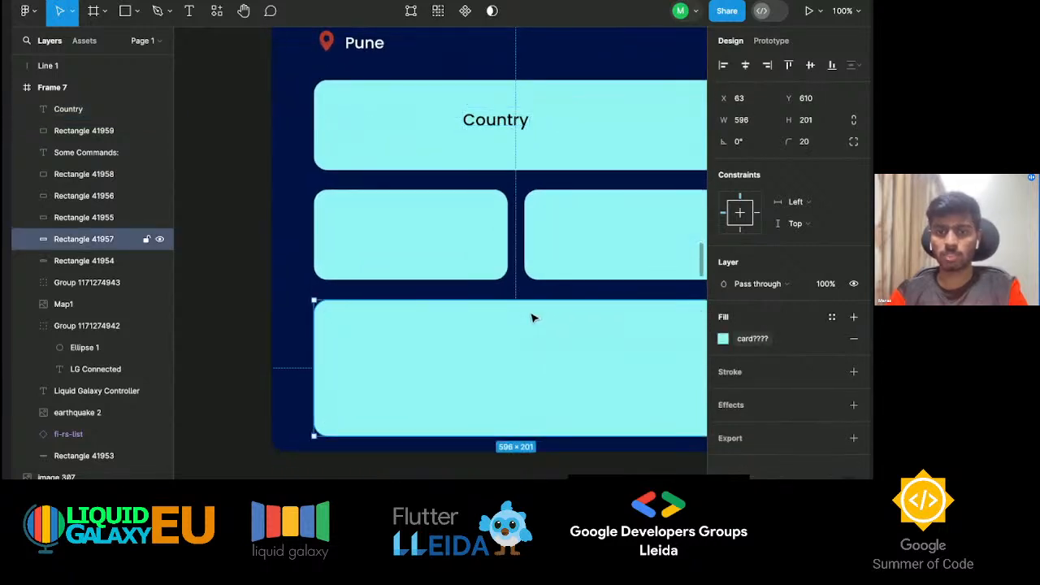
left_click(463, 241)
left_click(555, 245, "shift")
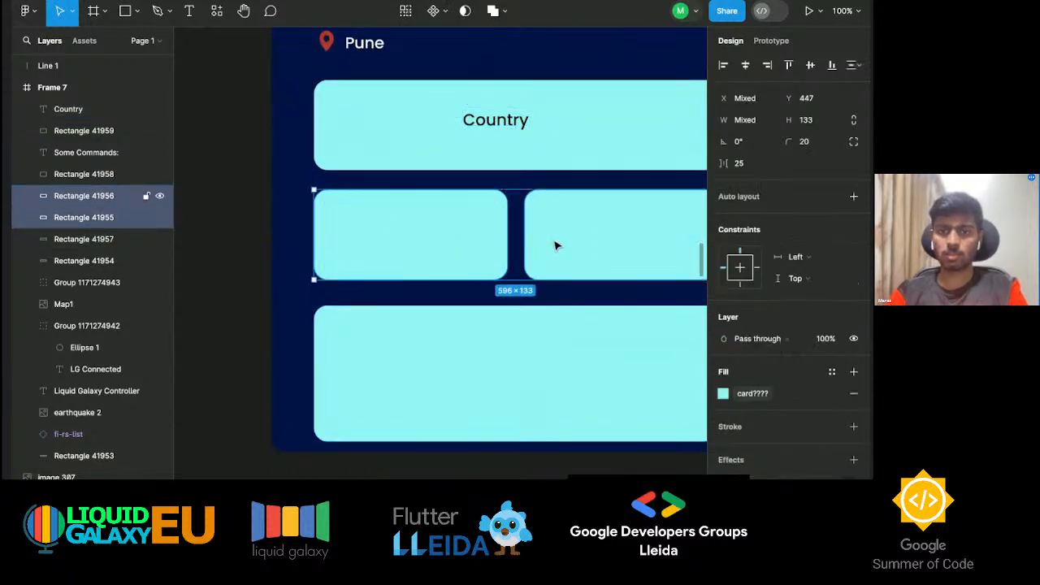
left_click_drag(558, 246, 558, 248)
left_click(554, 158)
left_click_drag(550, 168, 550, 174)
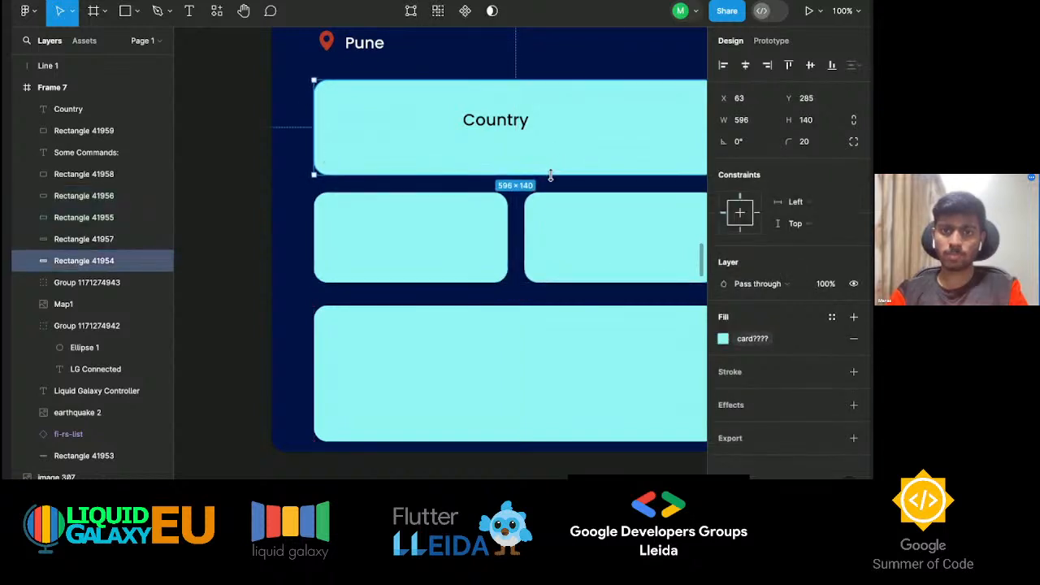
left_click(566, 230)
left_click(422, 263, "shift")
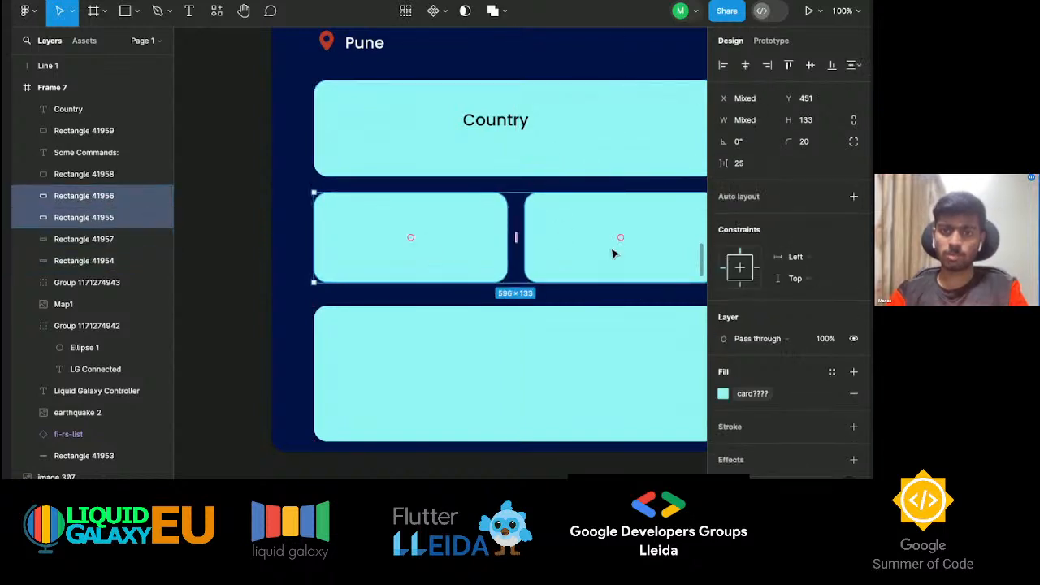
Move the Country title to the horizontal centre of the top wide card, near its upper edge.
left_click_drag(496, 121, 520, 115)
scroll(521, 122, "down", 5)
scroll(521, 115, "up", 5)
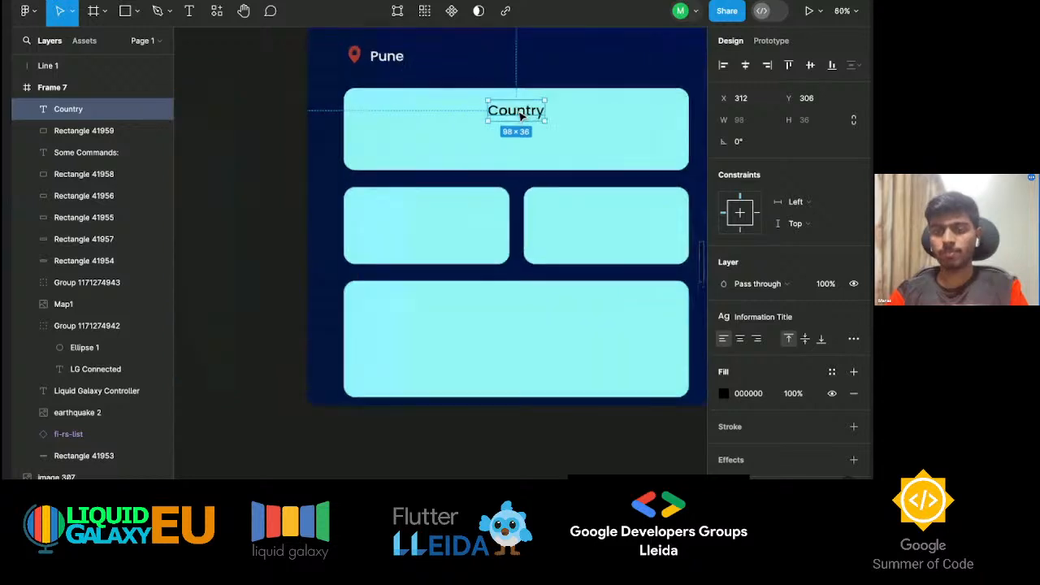
Add a "Latitude" title inside the left card of the middle row.
scroll(521, 115, "right", 3)
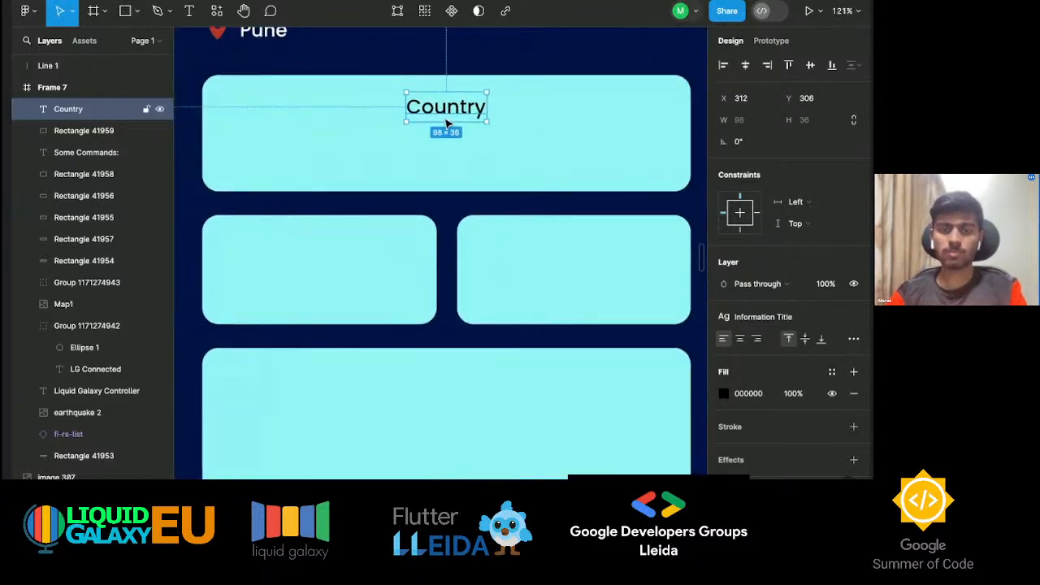
left_click(338, 268)
key("t")
left_click(292, 235)
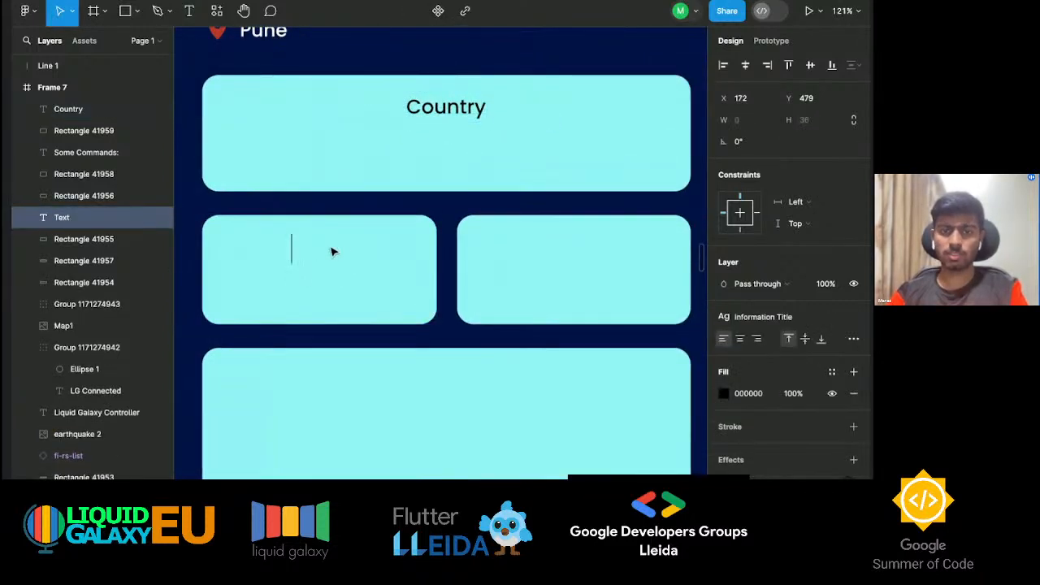
type("Laitu")
key("BackSpace")
key("BackSpace")
type("tude")
key("Escape")
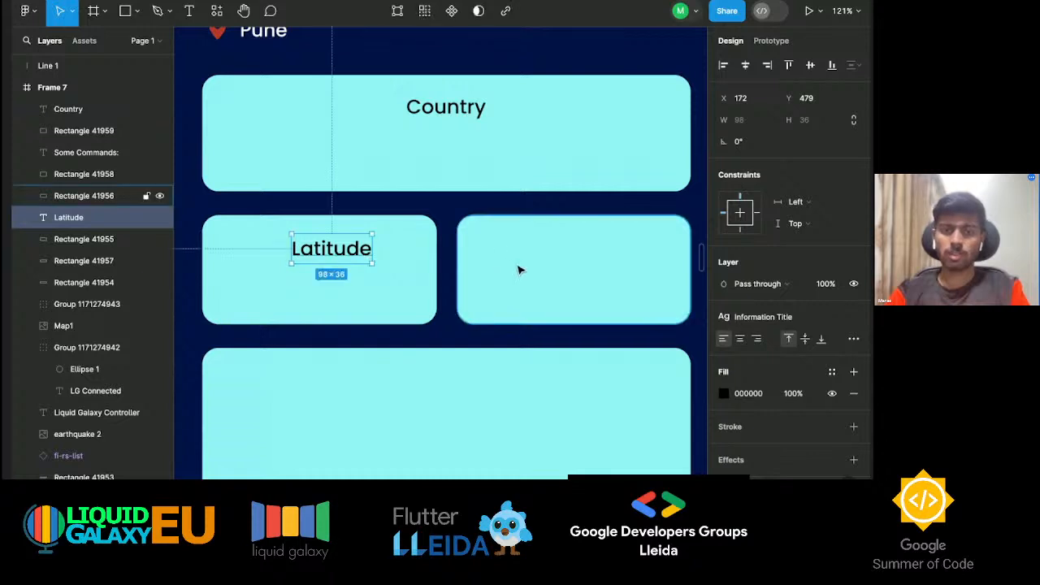
Add a "Longitude" title inside the right card of the middle row.
left_click(572, 251)
key("t")
left_click(558, 244)
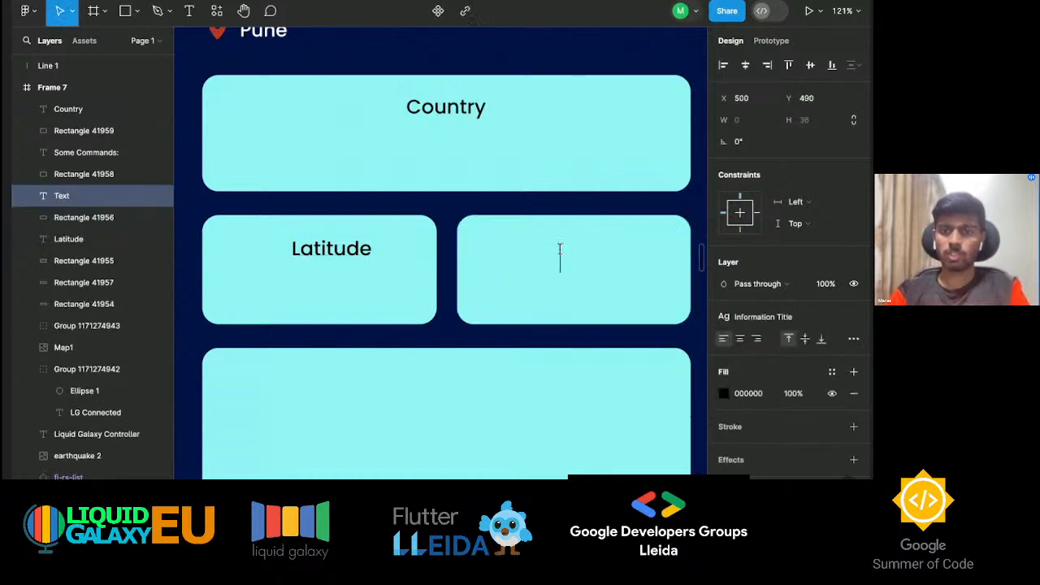
type("Longitude")
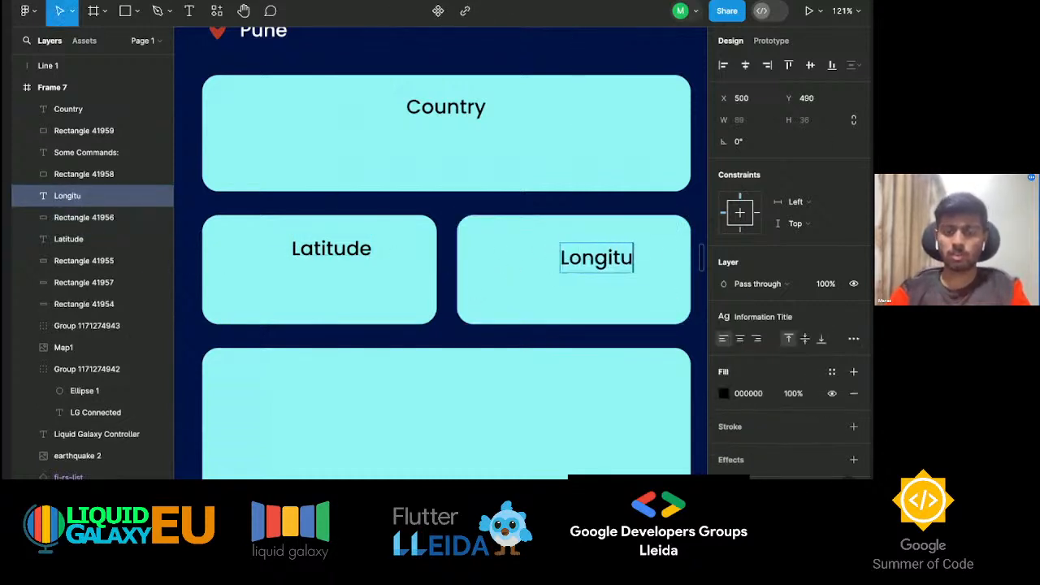
key("Escape")
Centre the Longitude and Latitude titles horizontally near the upper edges of their cards.
left_click(614, 322)
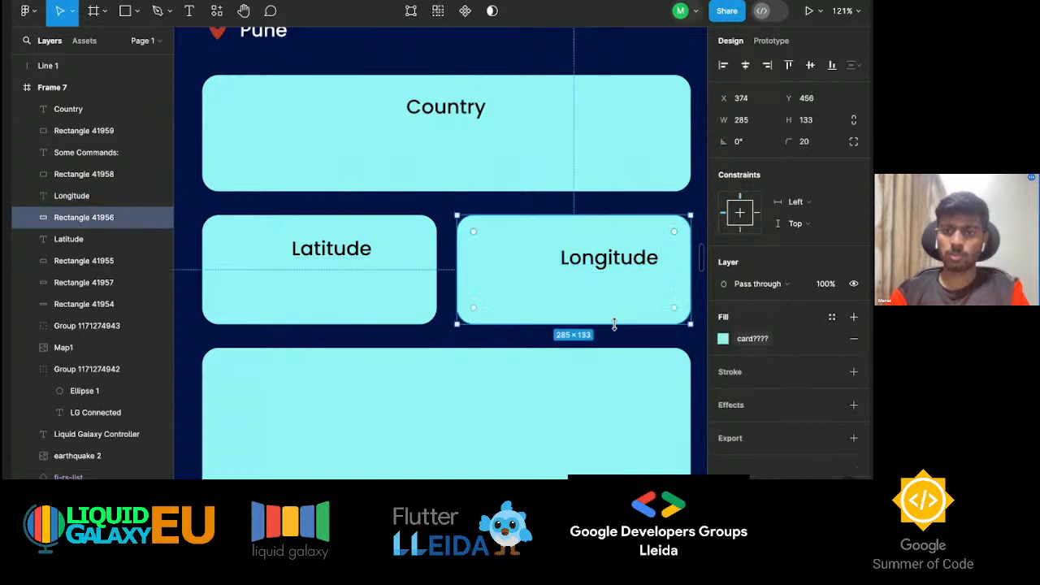
left_click(609, 258)
left_click_drag(609, 258, 575, 239)
left_click_drag(335, 266, 322, 245)
left_click(368, 281)
Duplicate the Latitude title and place the copy near the upper centre of the large bottom card.
scroll(369, 281, "down", 4)
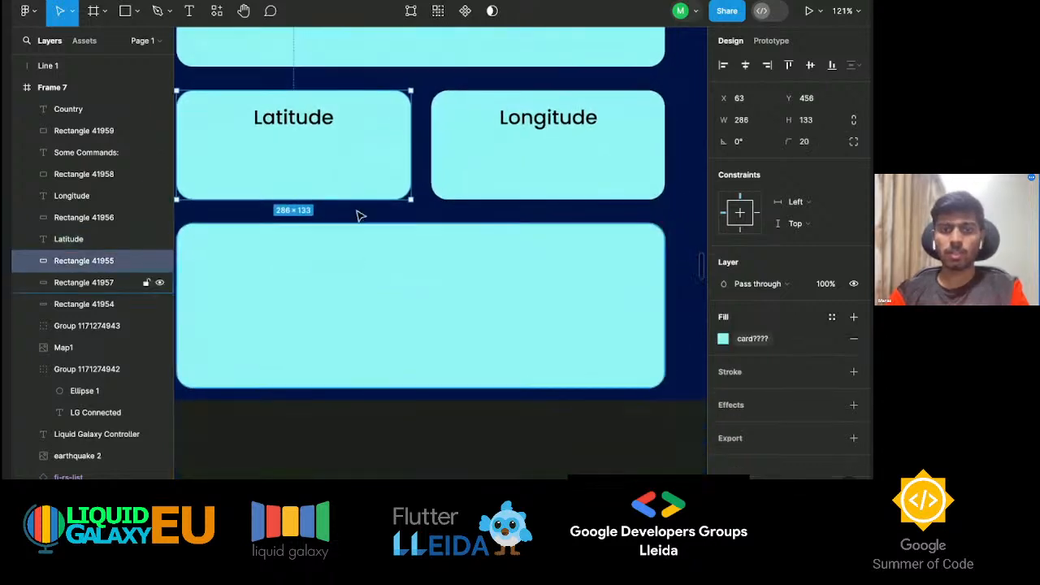
left_click(309, 118)
key("ctrl+d")
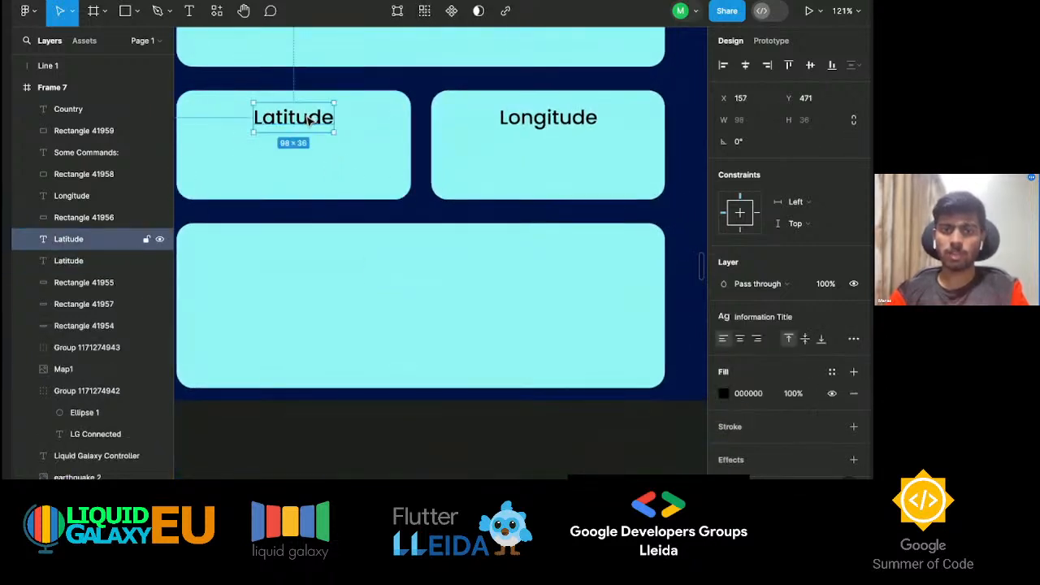
left_click_drag(314, 133, 435, 257)
Change the copied title's text to "Description" and centre it horizontally in the large bottom card.
double_click(435, 256)
type("DSes")
key("BackSpace")
key("BackSpace")
key("BackSpace")
type("escrikp")
key("BackSpace")
key("BackSpace")
type("ption")
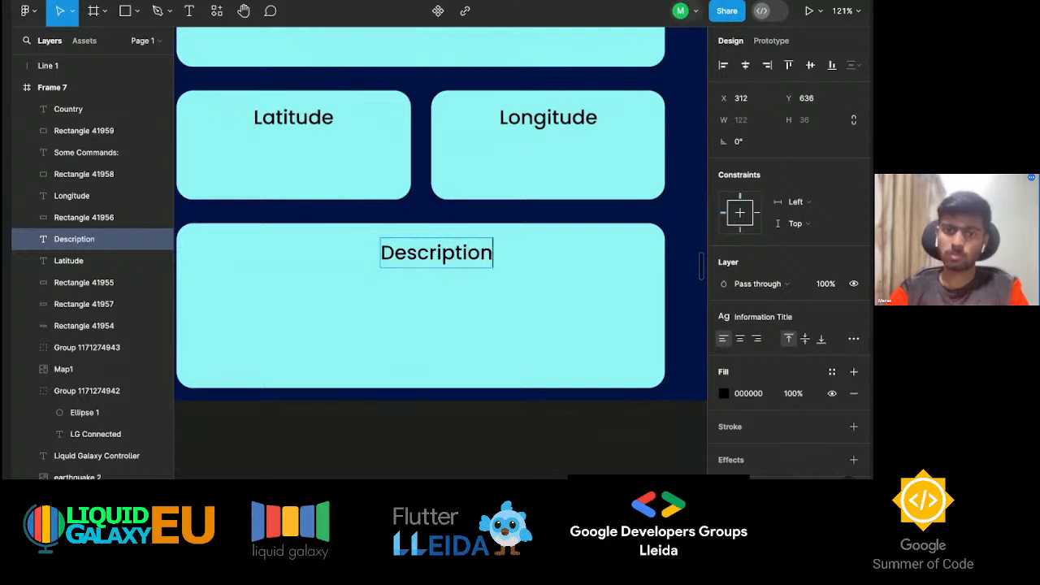
left_click_drag(456, 252, 440, 255)
left_click(465, 300)
Add a "Start Visualisation" text on the left blue card under "Some Commands:".
scroll(465, 300, "up", 3)
scroll(465, 301, "down", 2)
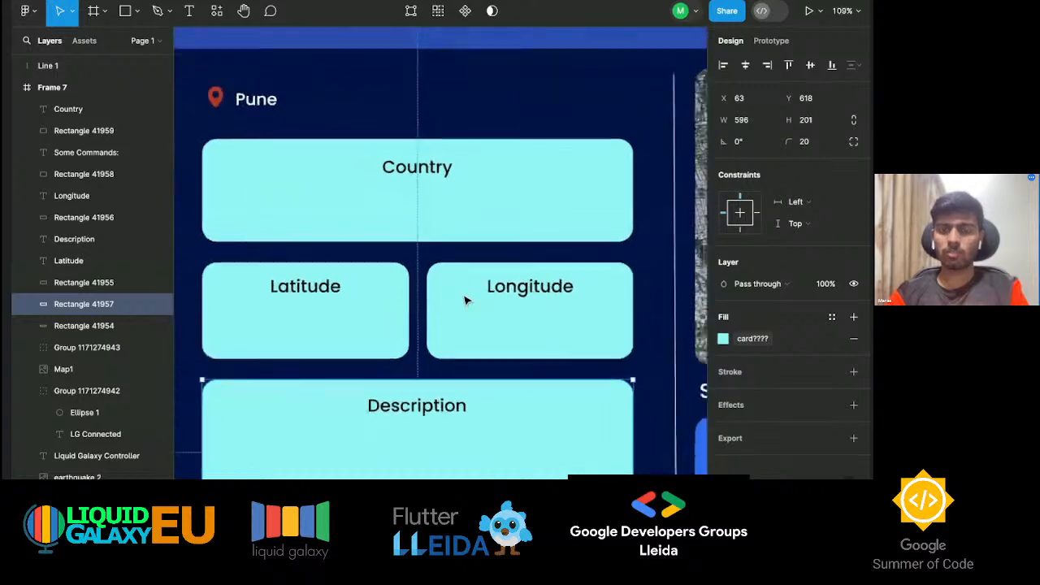
scroll(464, 300, "down", 5)
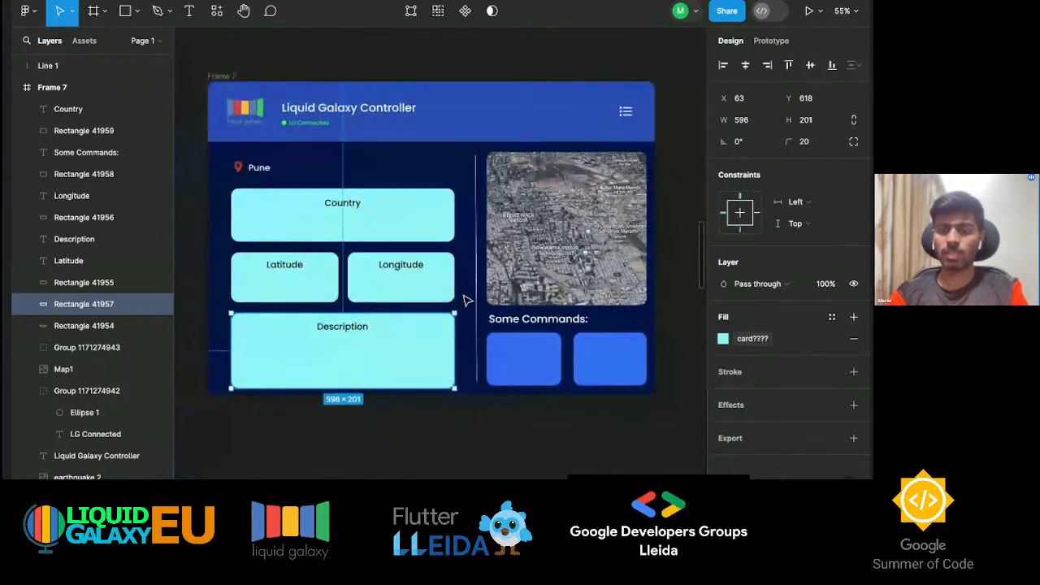
left_click(524, 363)
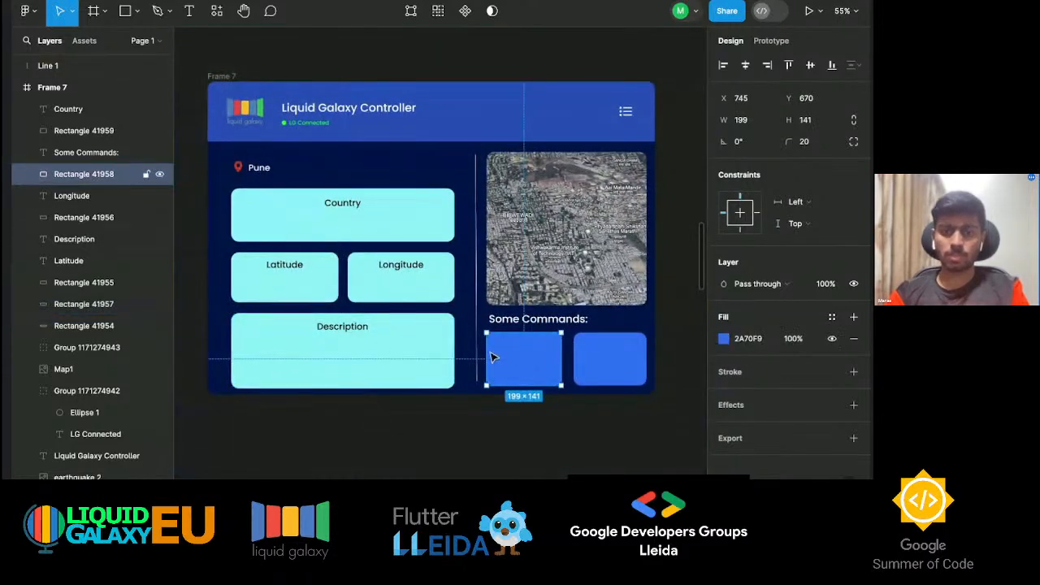
key("t")
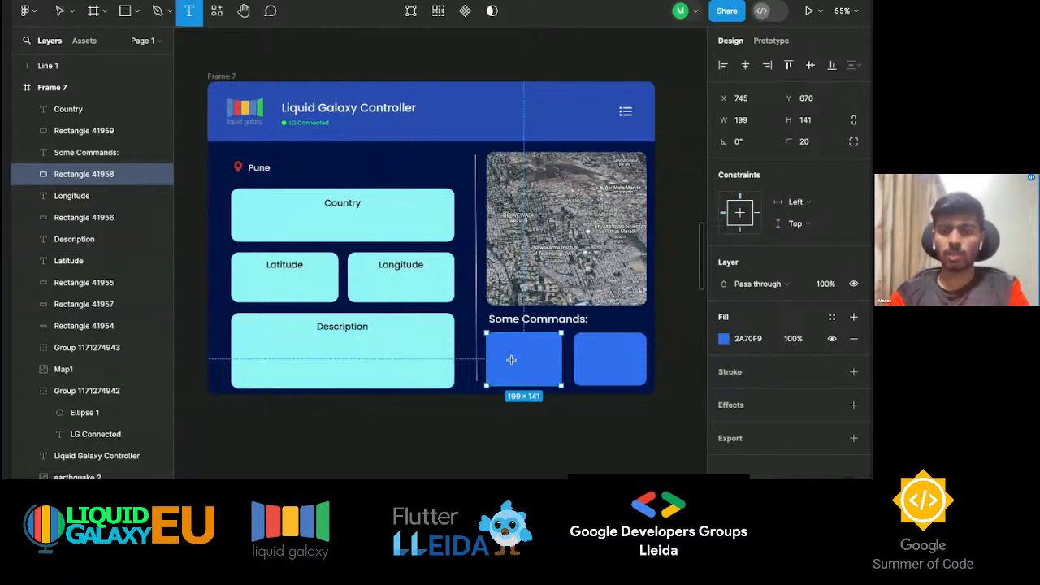
left_click(510, 363)
type("Statr")
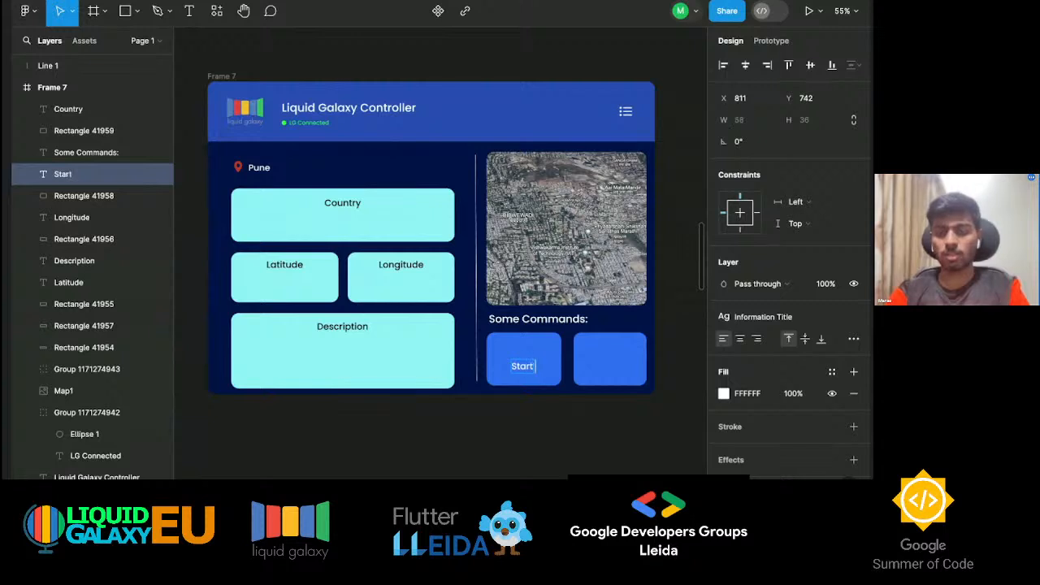
type(" Visualisation")
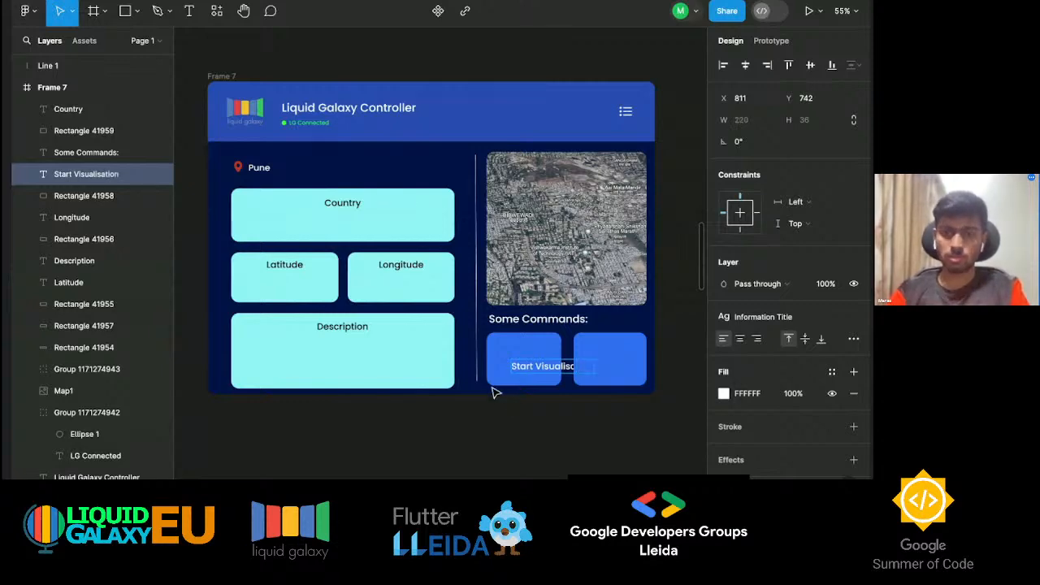
Move the Start Visualisation label up and left on its blue card and break it into two lines.
scroll(539, 392, "up", 5)
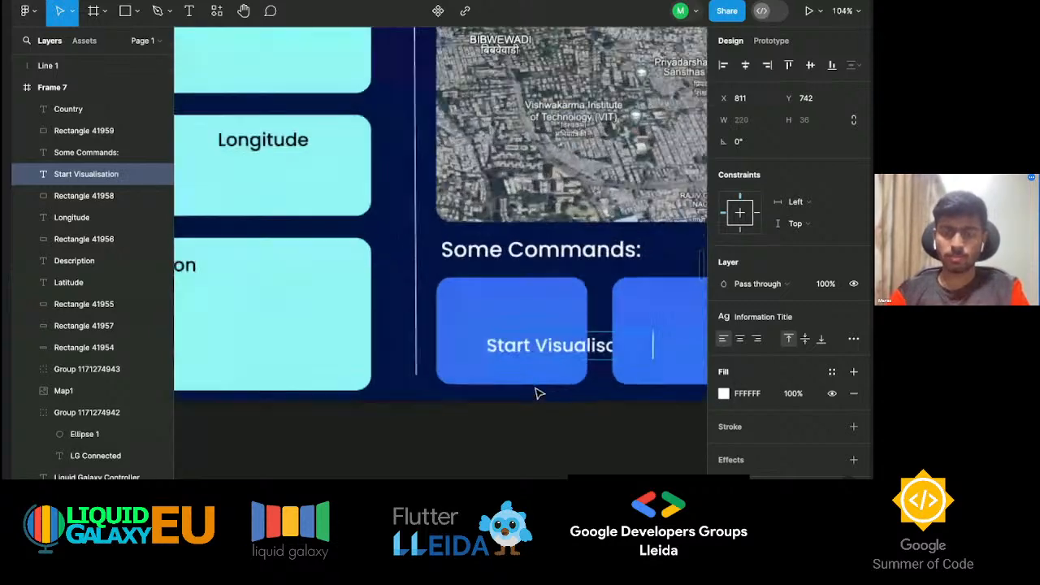
left_click_drag(549, 358, 501, 311)
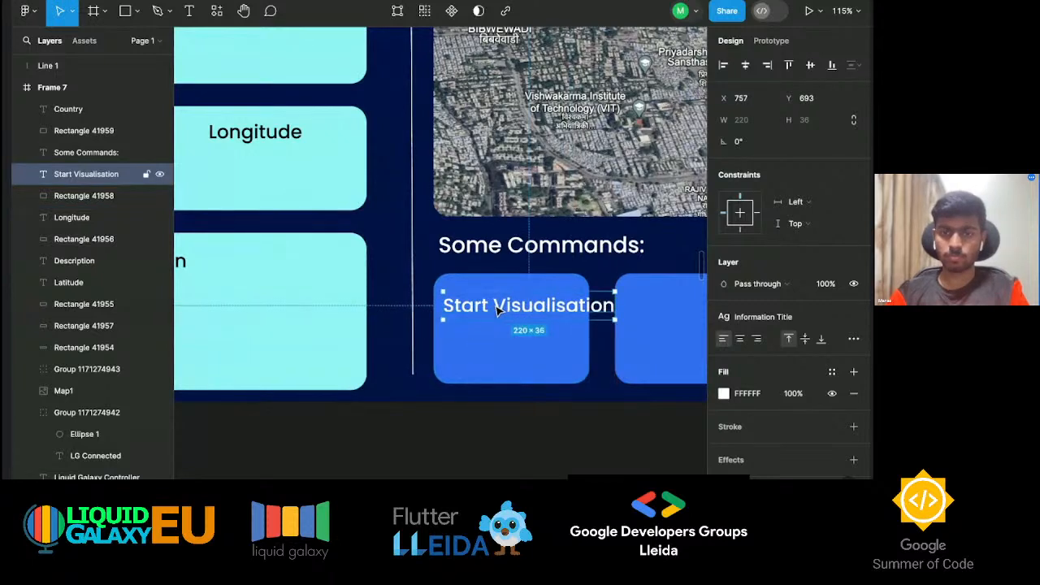
double_click(498, 310)
left_click(499, 305)
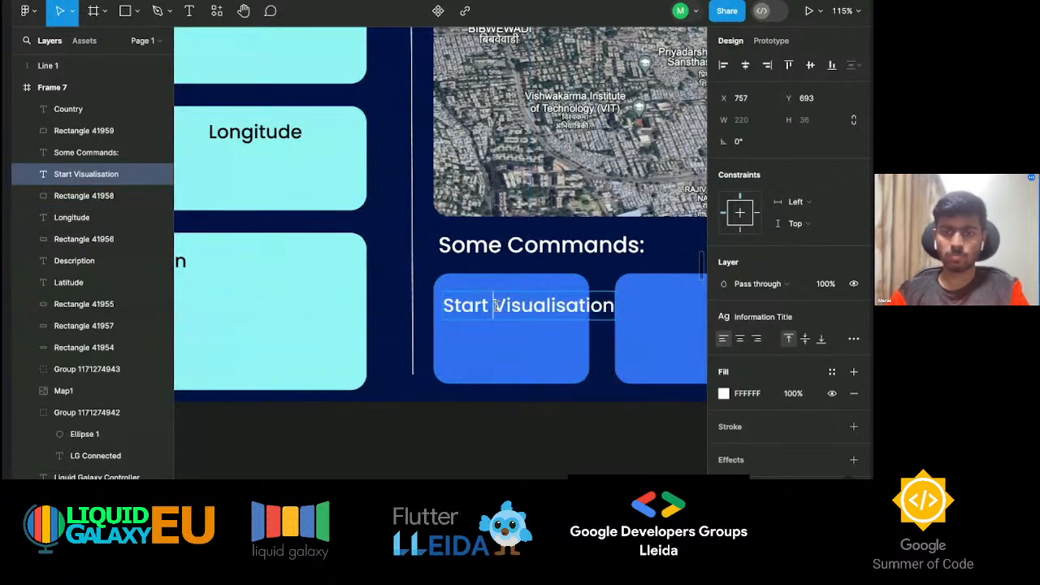
key("Return")
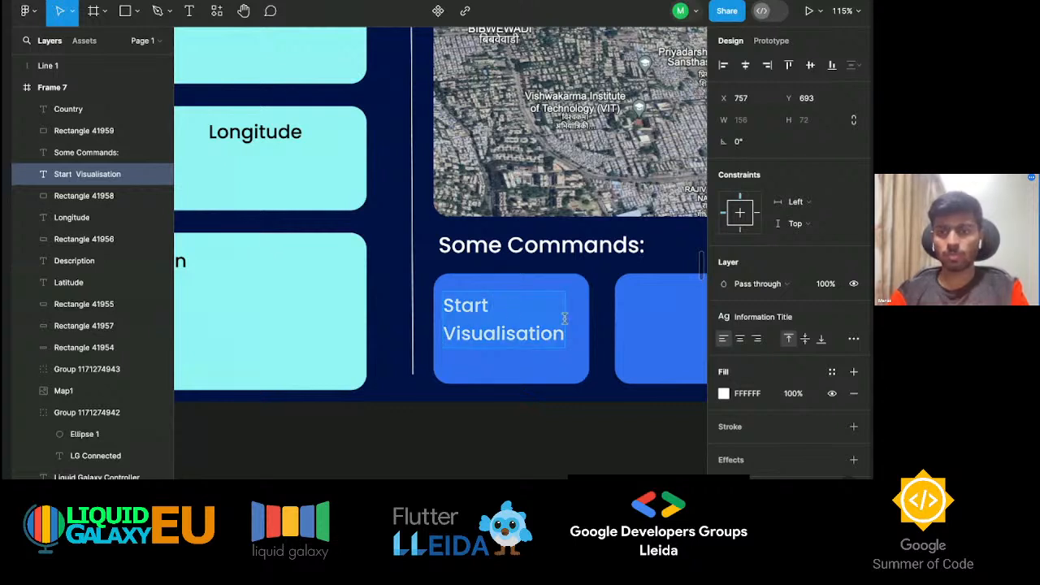
Centre-align the two-line Start Visualisation text and position it in the middle of its blue card.
left_click(740, 338)
key("Escape")
left_click_drag(510, 325, 517, 334)
left_click(585, 445)
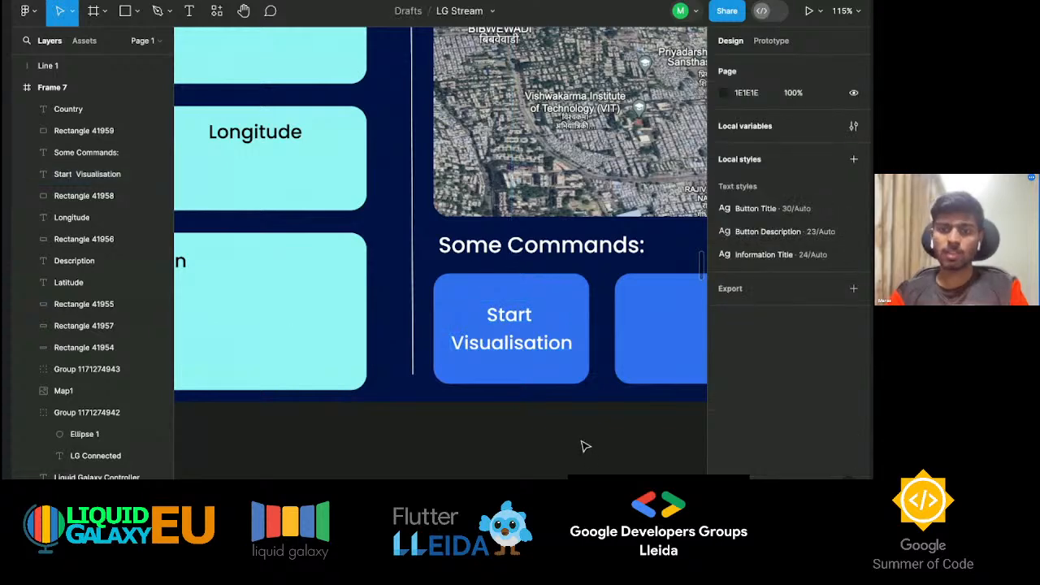
Bring the orbit image to the front on the Start Orbit card, slightly enlarged and positioned around the lower part of the label.
scroll(585, 445, "right", 4)
left_click(403, 333)
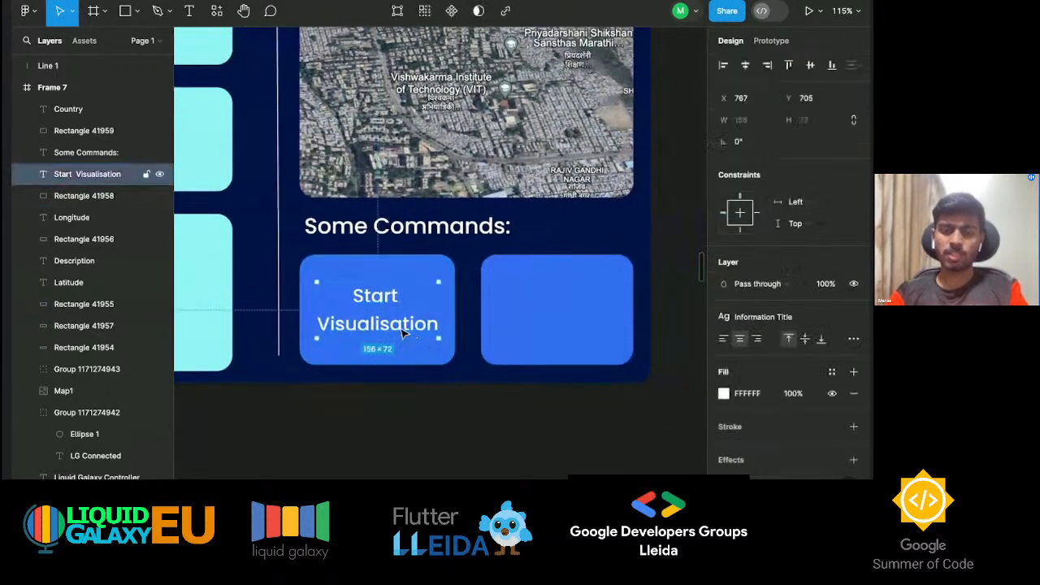
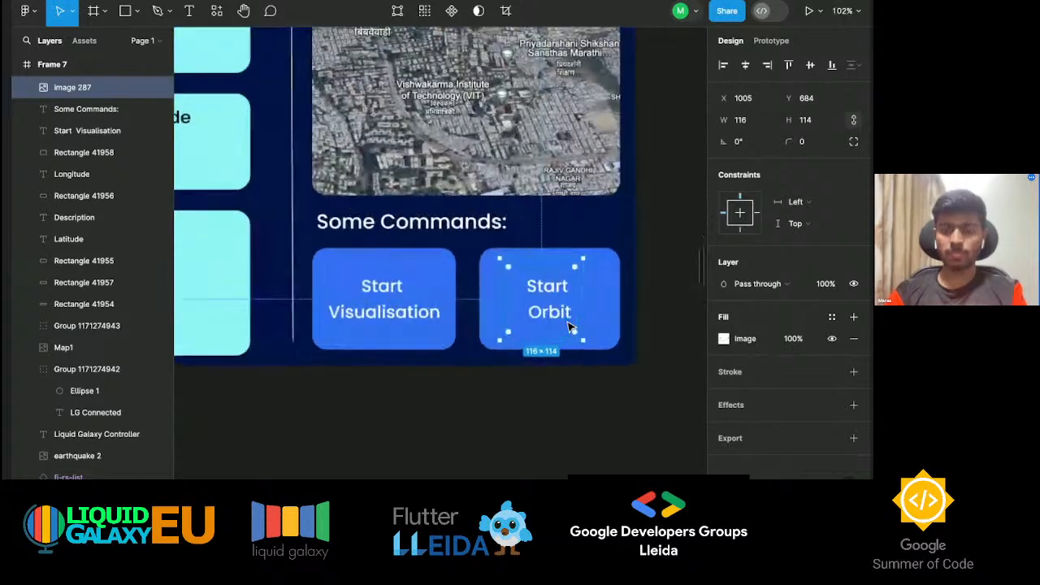
left_click_drag(580, 334, 589, 335)
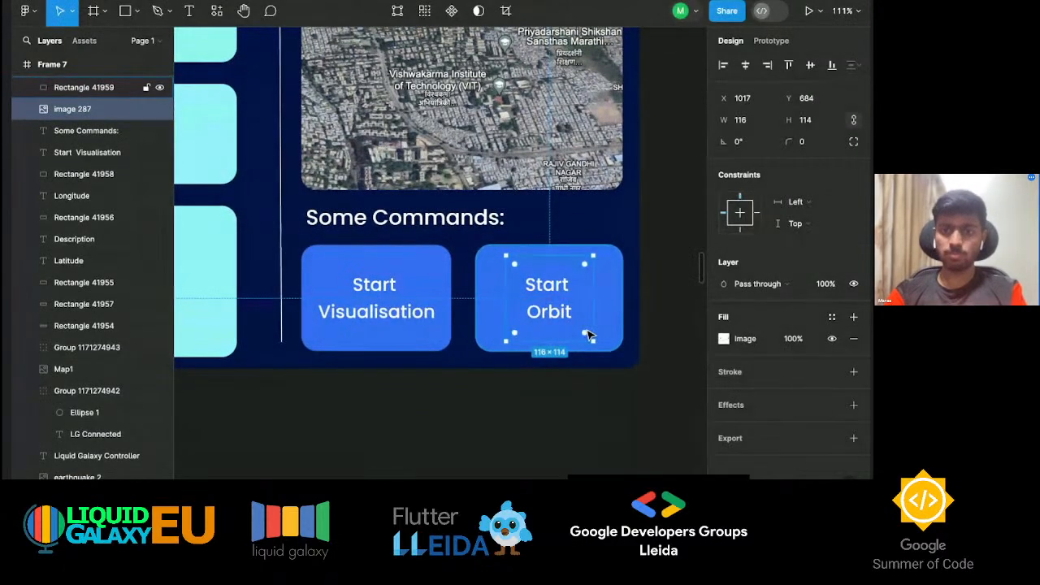
key("ctrl+shift+bracketright")
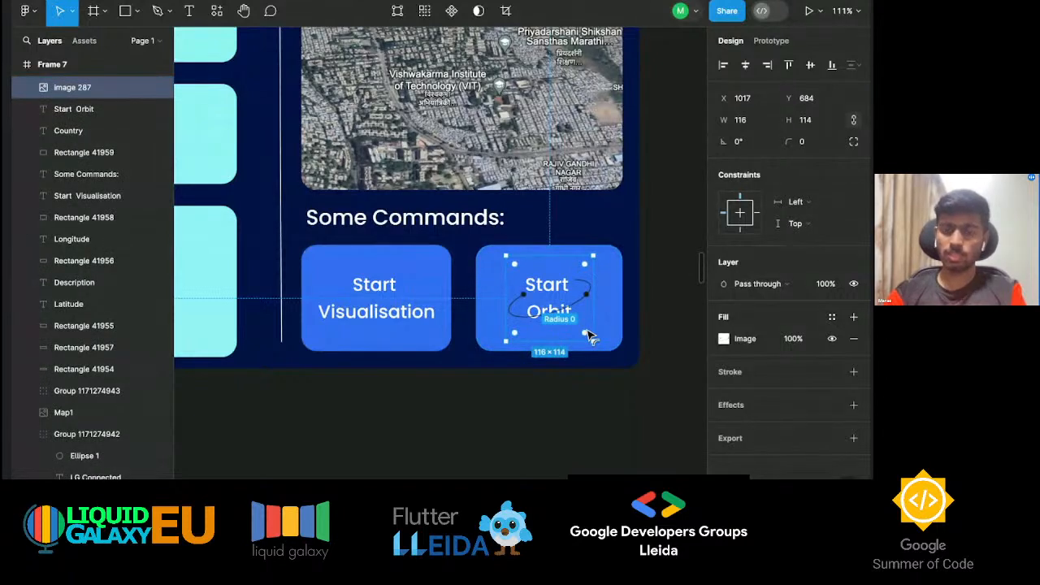
left_click_drag(590, 340, 601, 356)
left_click_drag(555, 331, 549, 337)
left_click(488, 447)
Add the text "India" below the title in the Country card.
scroll(488, 447, "left", 3)
scroll(487, 447, "down", 3)
scroll(488, 449, "down", 5)
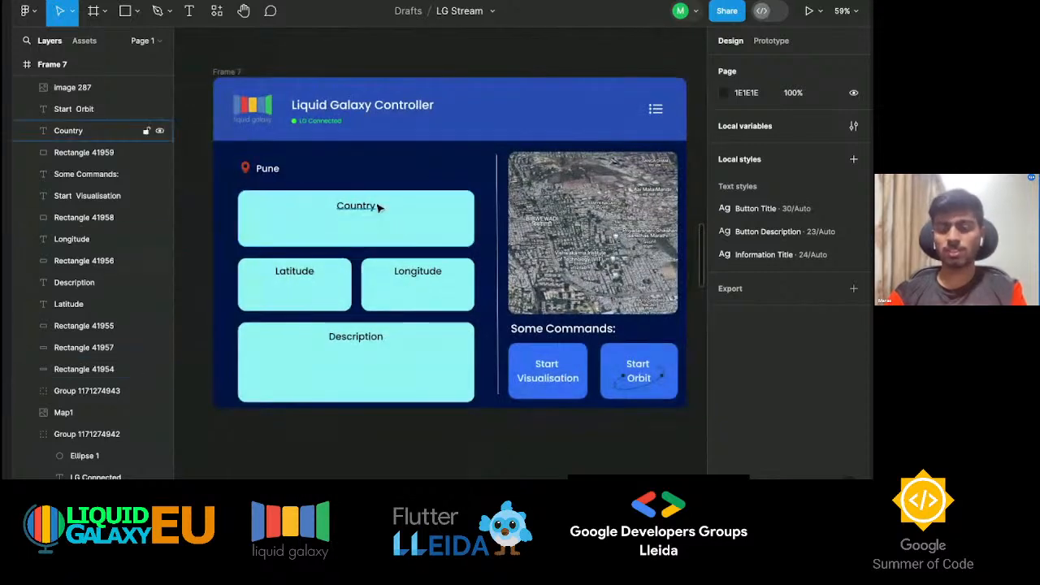
scroll(360, 359, "up", 2)
scroll(359, 358, "left", 2)
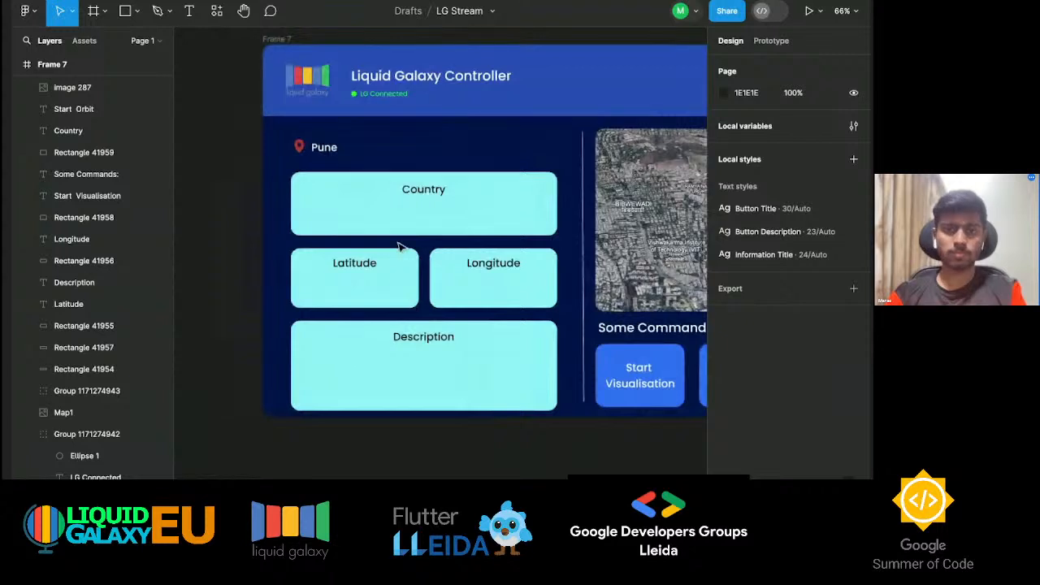
left_click(329, 150)
left_click(404, 218)
key("t")
left_click(378, 216)
type("India")
key("ctrl+a")
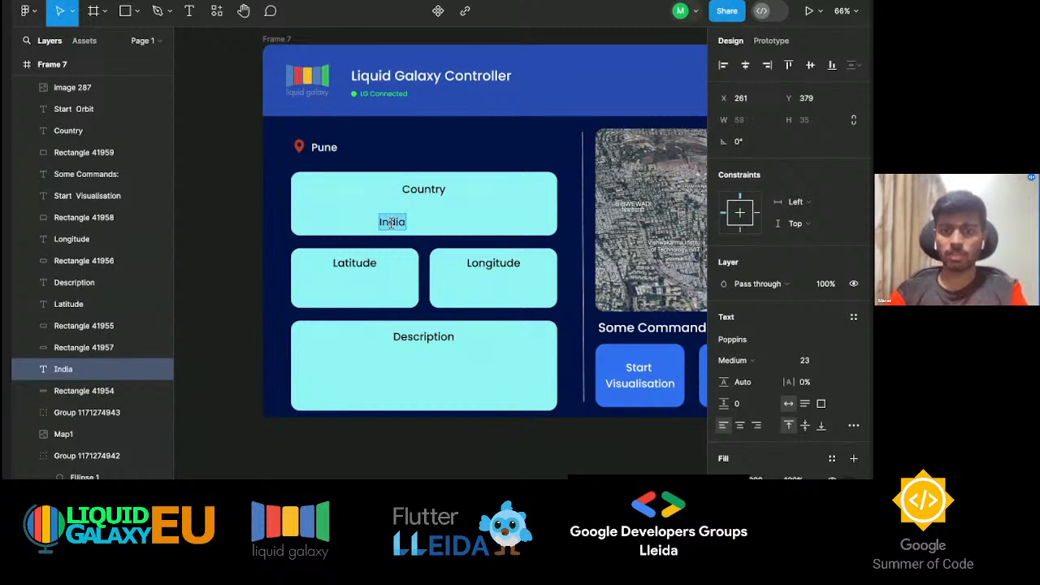
Change the India text's fill colour to bright blue 0029FF.
left_click(725, 478)
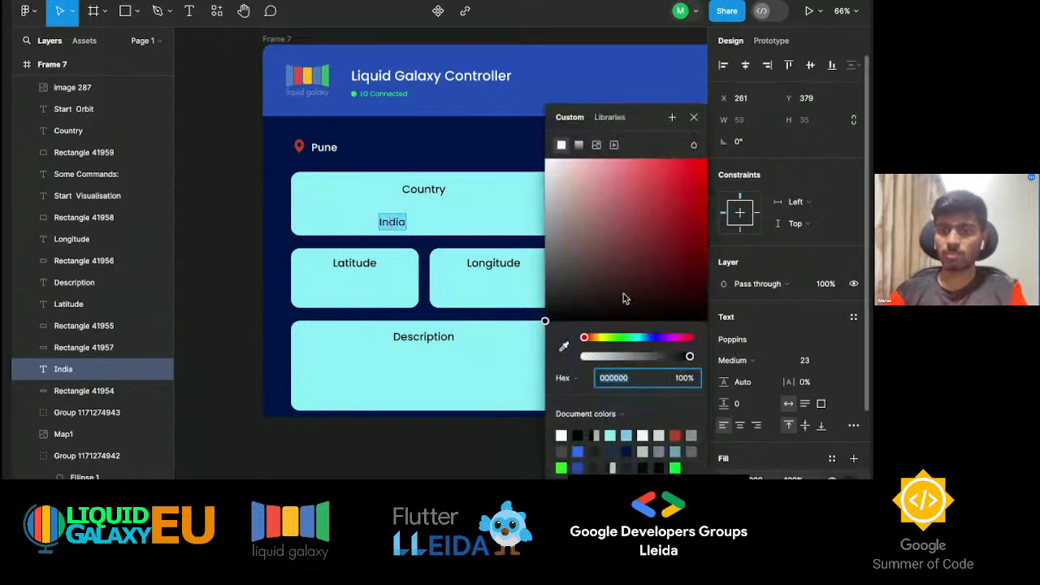
left_click(655, 339)
left_click_drag(595, 270, 708, 159)
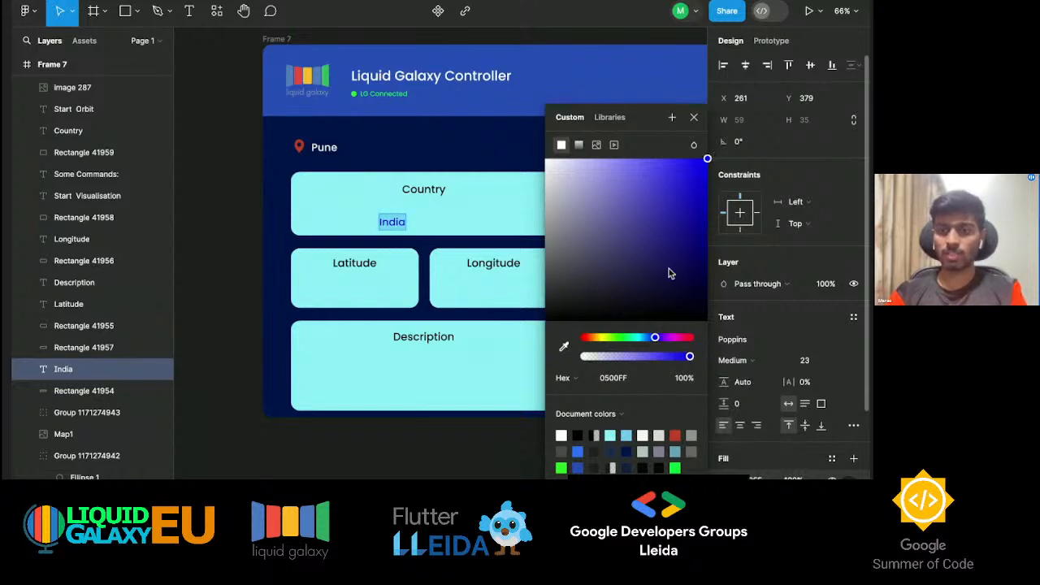
left_click(626, 337)
left_click_drag(648, 237, 640, 283)
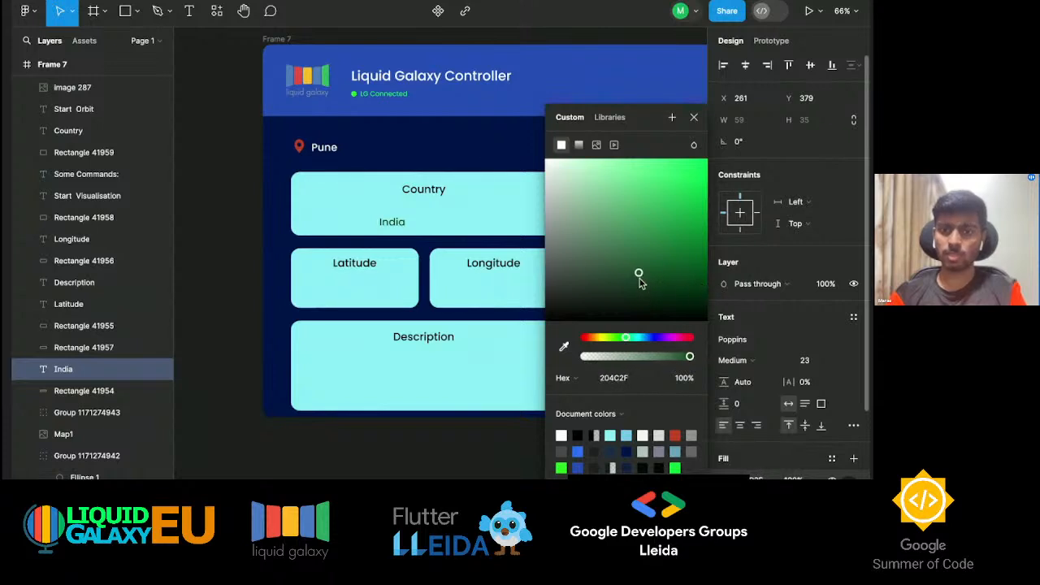
left_click_drag(644, 338, 652, 339)
left_click(666, 212)
left_click_drag(678, 202, 708, 159)
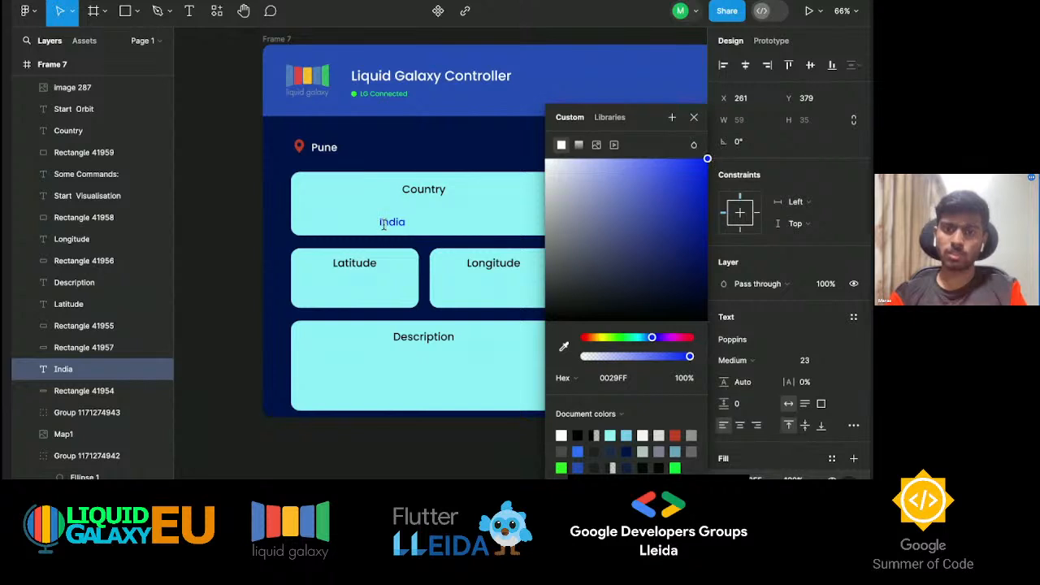
scroll(399, 269, "up", 5)
left_click(417, 218)
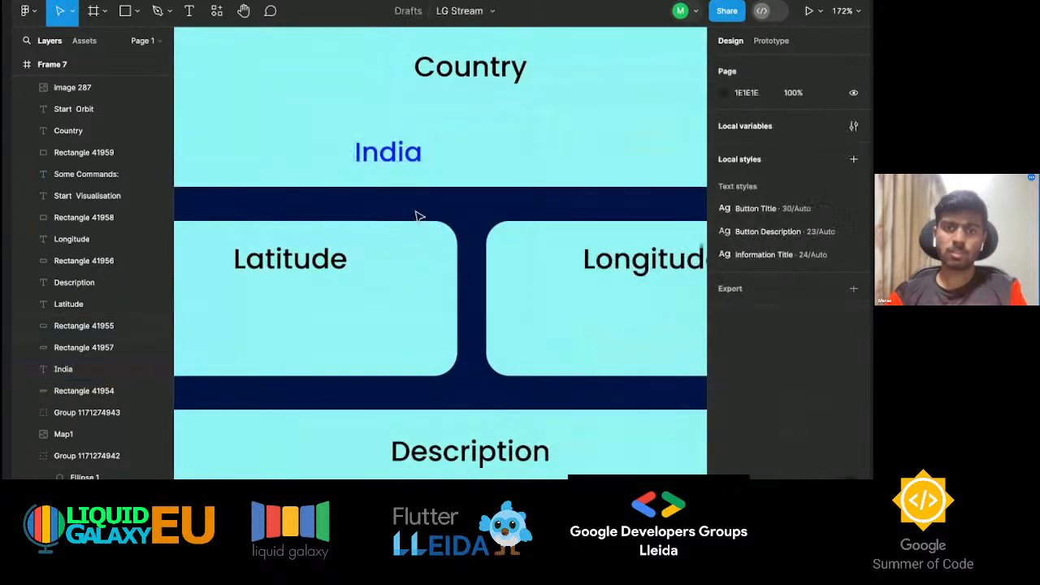
Move the India text so it sits centred directly below the Country title.
left_click(387, 146)
left_click(816, 360)
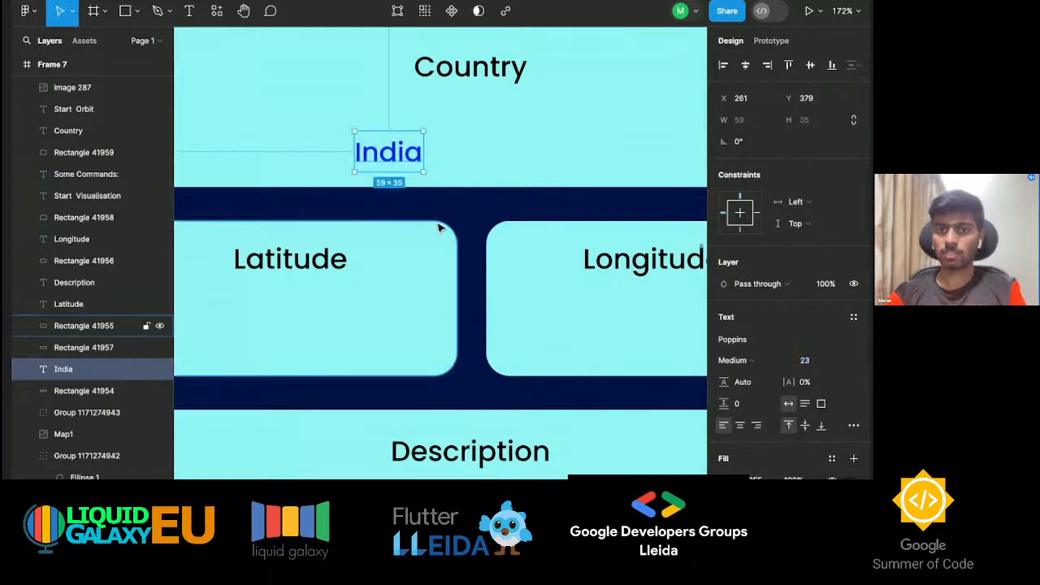
left_click(479, 68)
left_click(395, 152)
left_click_drag(395, 152, 473, 138)
scroll(474, 139, "down", 5)
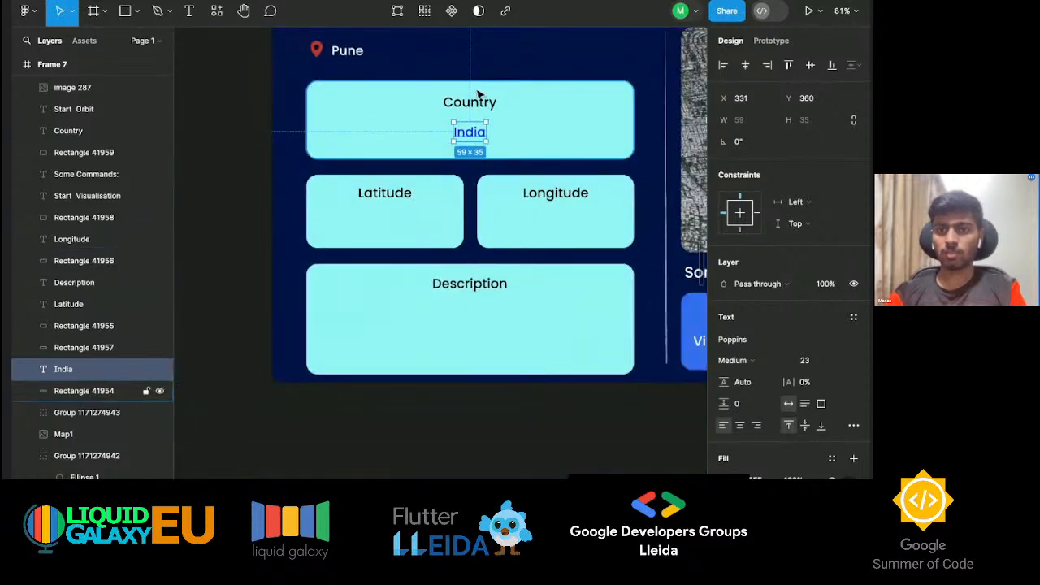
Place a copy of the India text below the Latitude title.
left_click(480, 102)
left_click(471, 132)
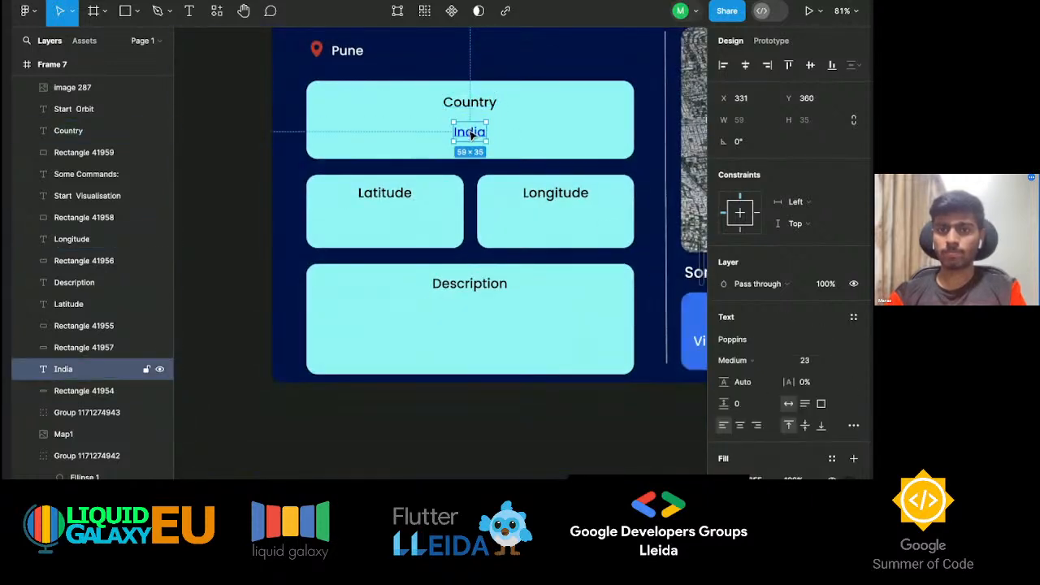
double_click(470, 135)
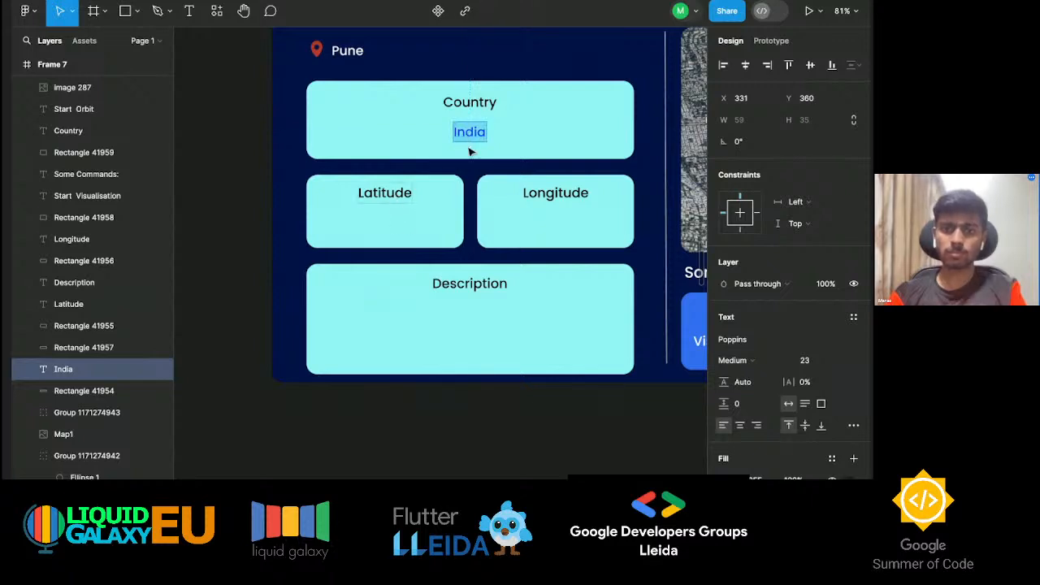
left_click(480, 138)
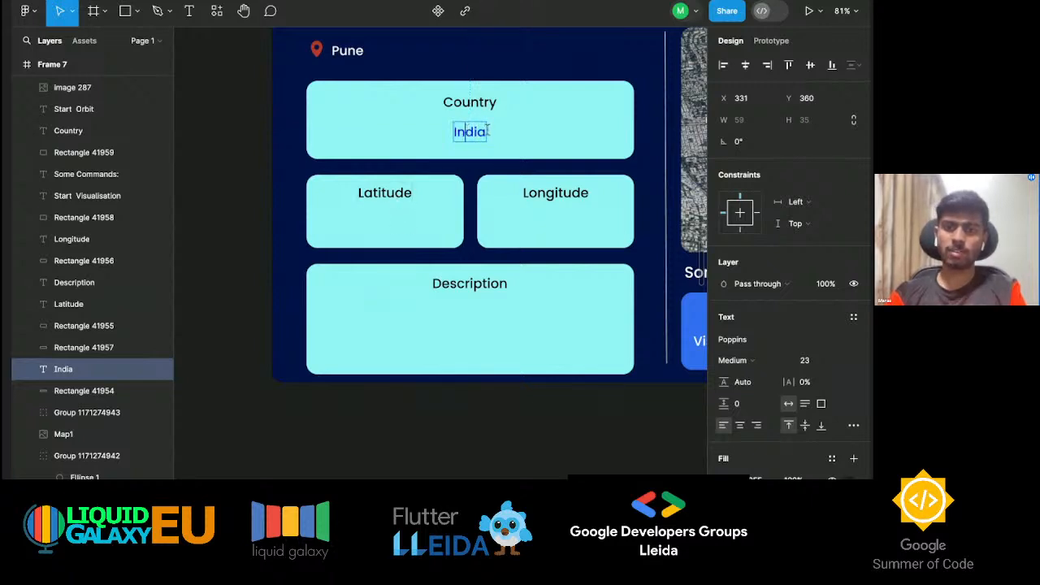
key("Escape")
left_click_drag(475, 130, 380, 229)
Change the copied text in the Latitude card to "39.45445" and nudge it left by 10 to sit under the title.
double_click(379, 224)
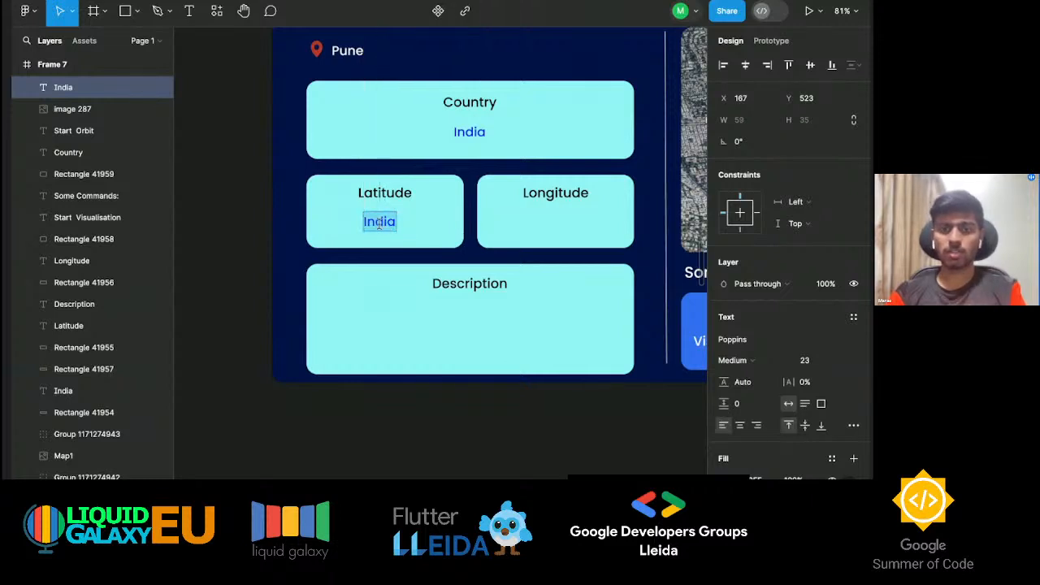
scroll(379, 224, "right", 3)
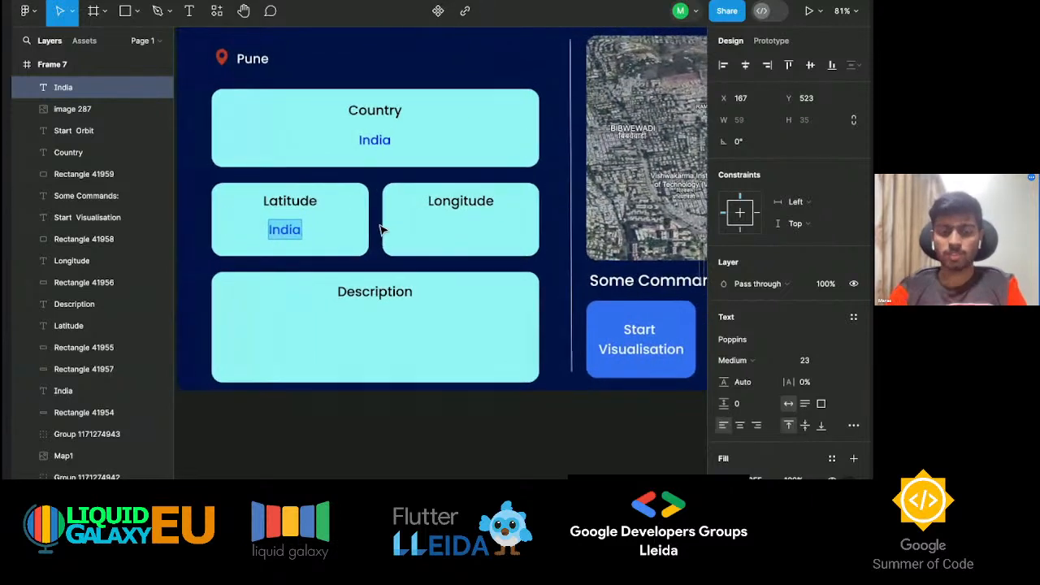
type("39.")
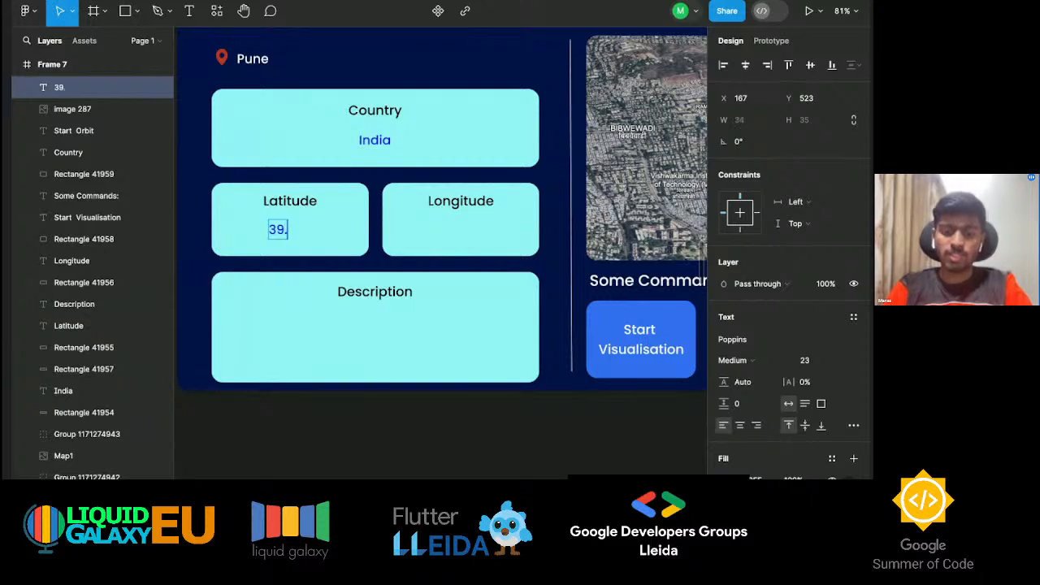
type("45445")
key("Escape")
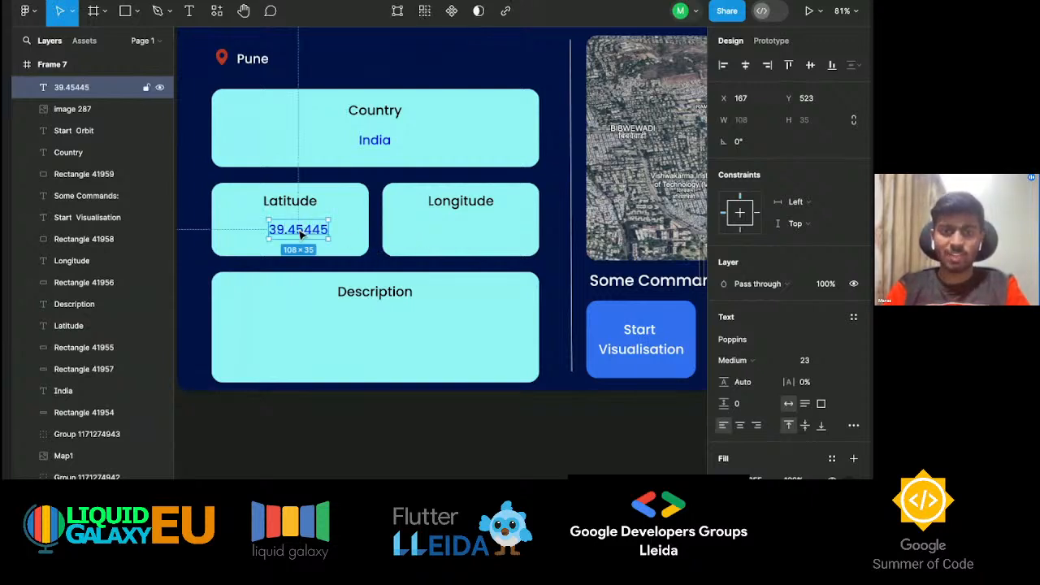
key("shift+Left")
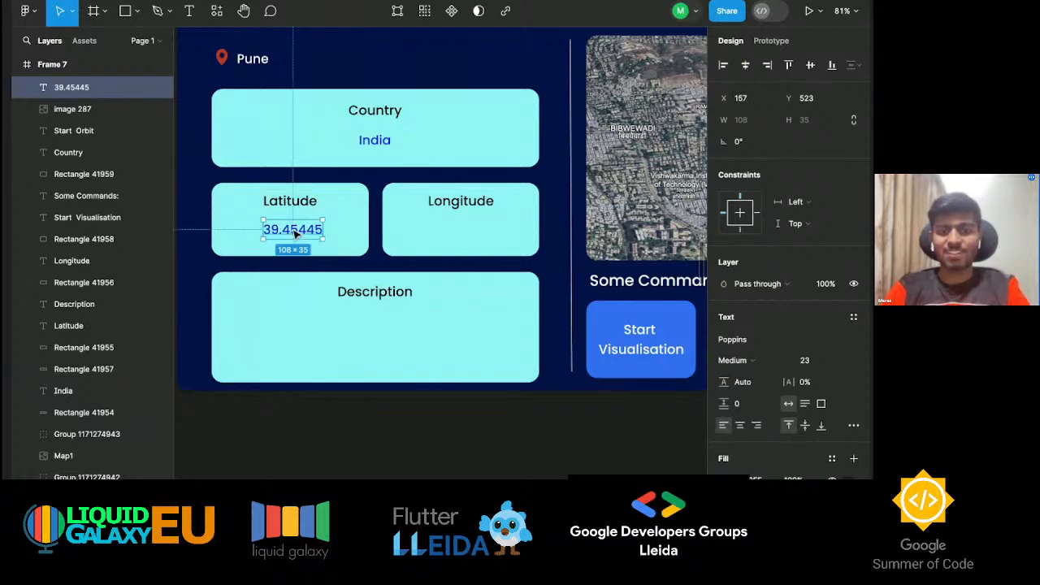
Copy the latitude value into the Longitude card below its title and change it to "119.45445".
key("ctrl+d")
left_click_drag(294, 233, 444, 235)
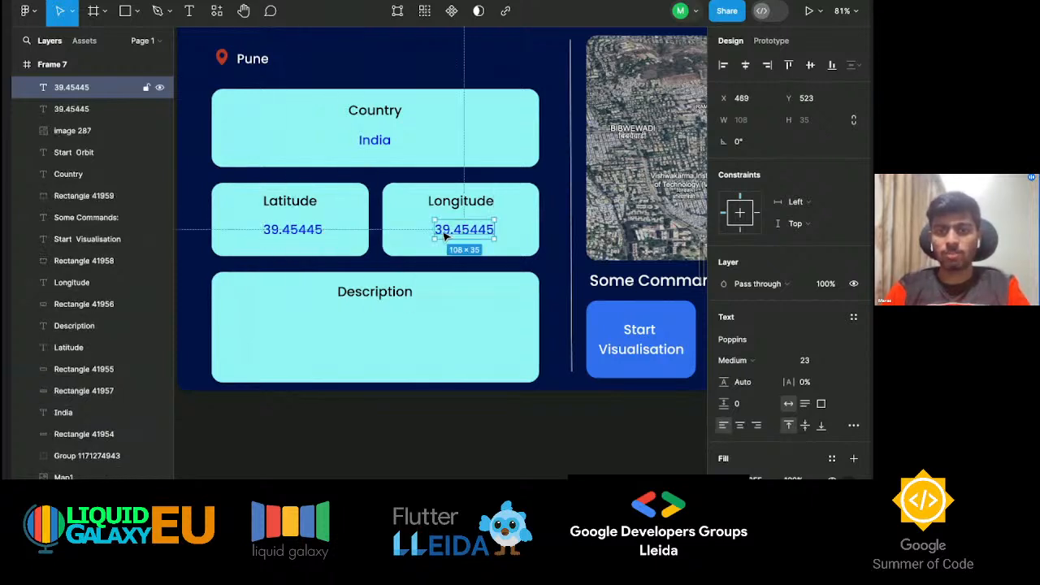
double_click(443, 232)
left_click(442, 231)
key("BackSpace")
type("11")
key("Escape")
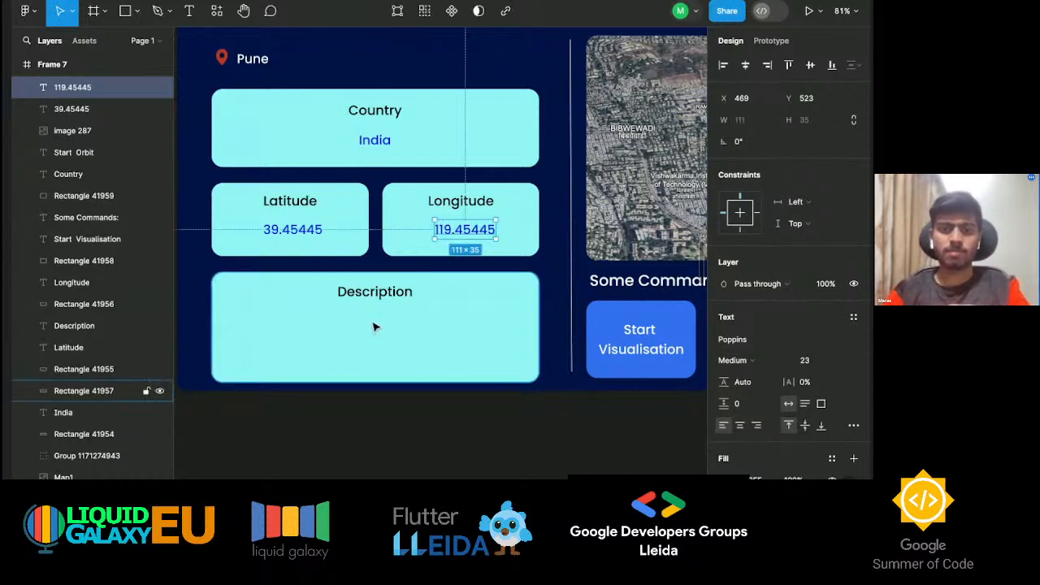
Place a copy of the latitude value centred below the Description title.
left_click(314, 236)
key("ctrl+d")
left_click_drag(314, 236, 397, 325)
double_click(384, 335)
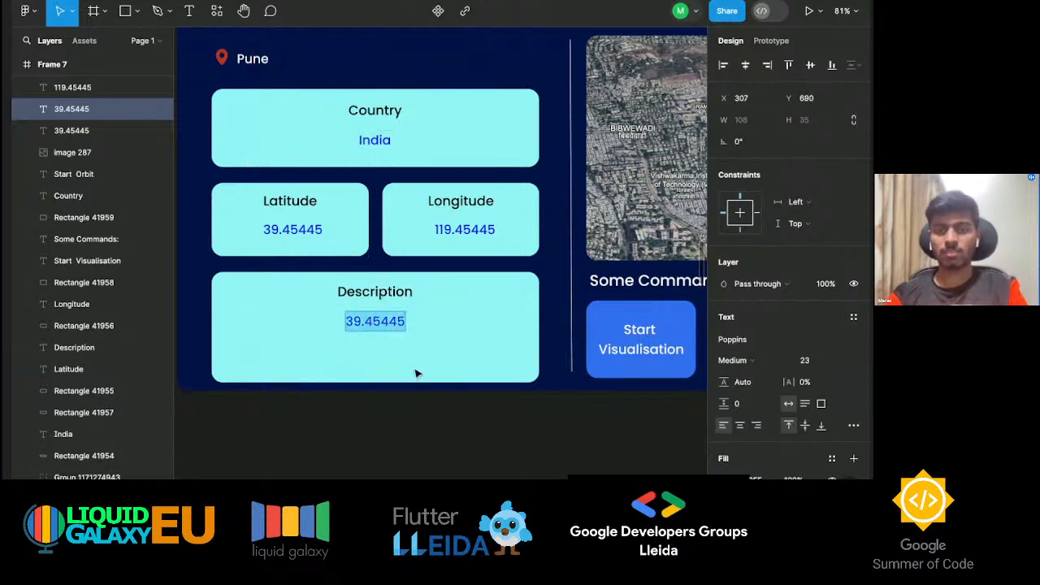
scroll(446, 391, "up", 3)
scroll(446, 391, "down", 3)
scroll(347, 371, "right", 3)
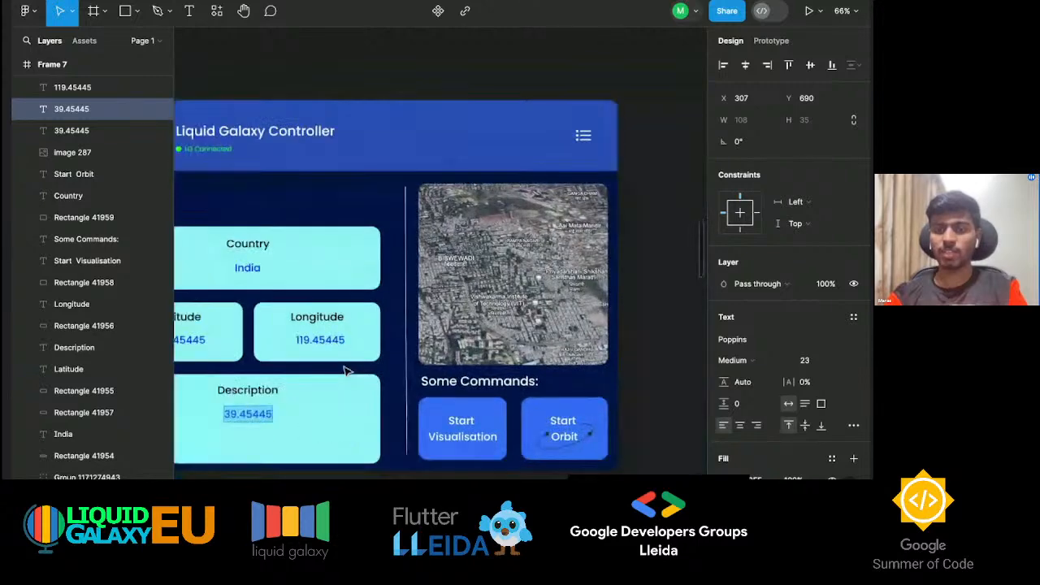
scroll(347, 370, "down", 3)
scroll(345, 368, "left", 3)
key("Escape")
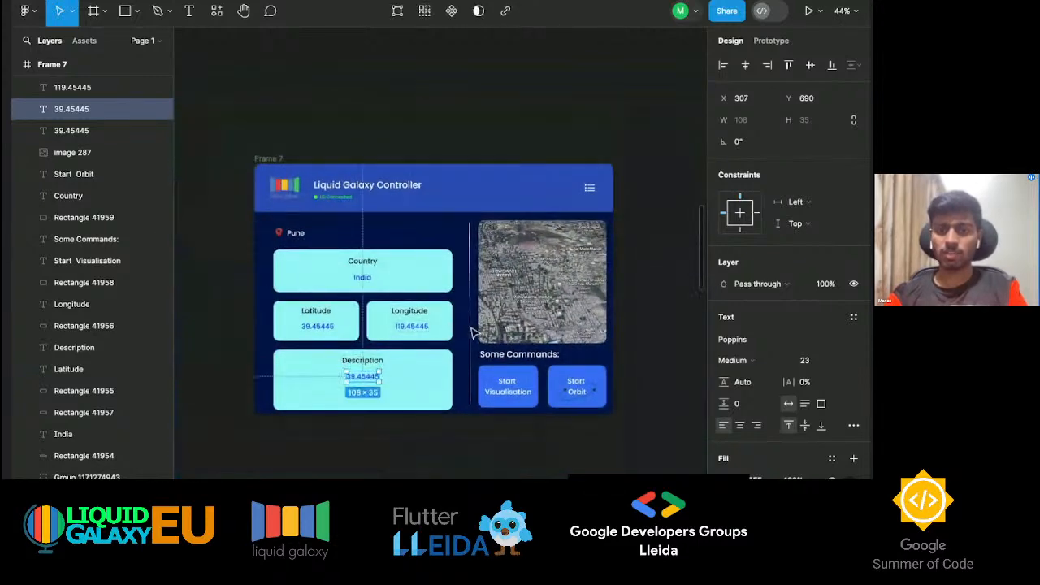
Nudge the vertical divider line slightly left, between the information cards and the map.
left_click(469, 331)
key("Left")
key("Left")
key("Left")
key("Left")
key("Left")
key("Left")
key("Left")
key("Left")
key("Left")
key("Left")
key("Left")
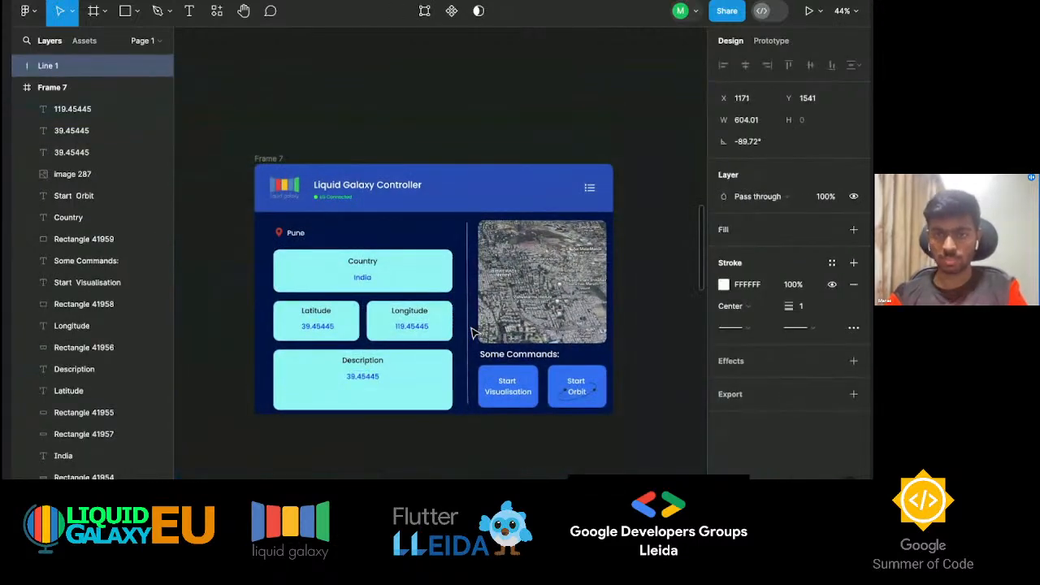
left_click(650, 399)
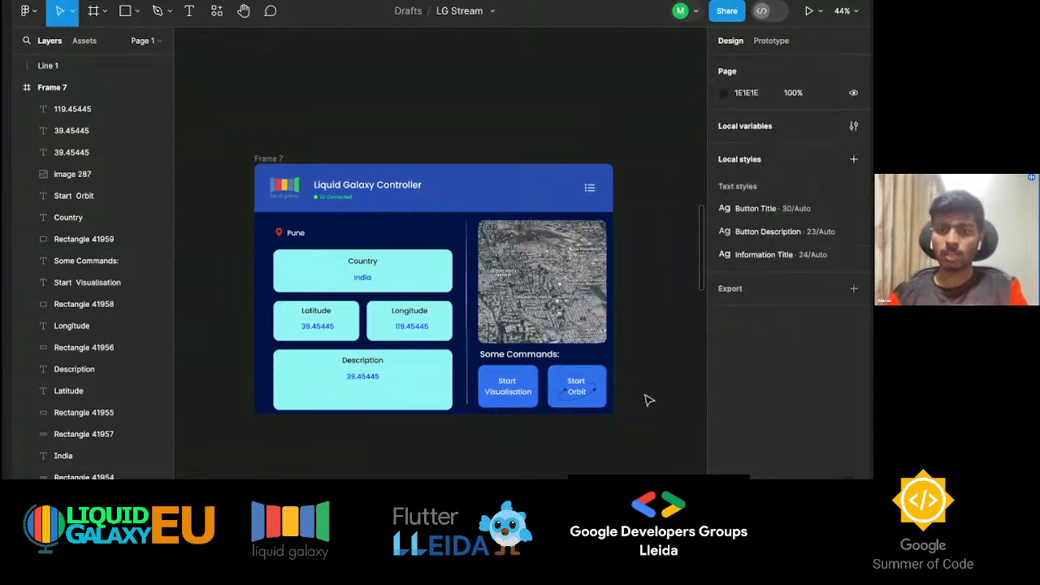
Compare Frame 7 with the Lleida LG Controller reference design.
scroll(451, 395, "up", 2)
scroll(451, 395, "down", 2)
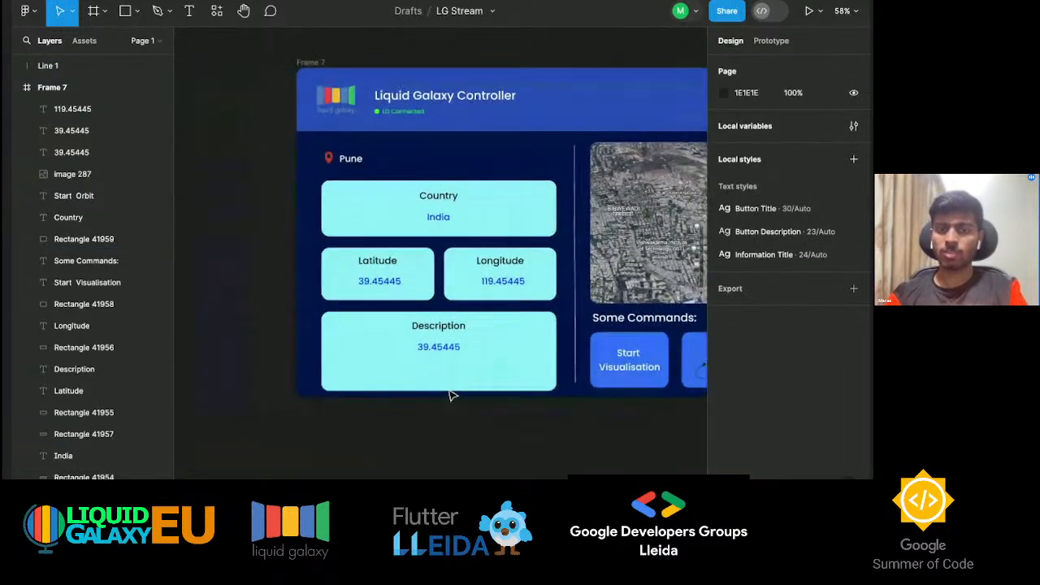
scroll(451, 394, "left", 8)
scroll(451, 396, "left", 6)
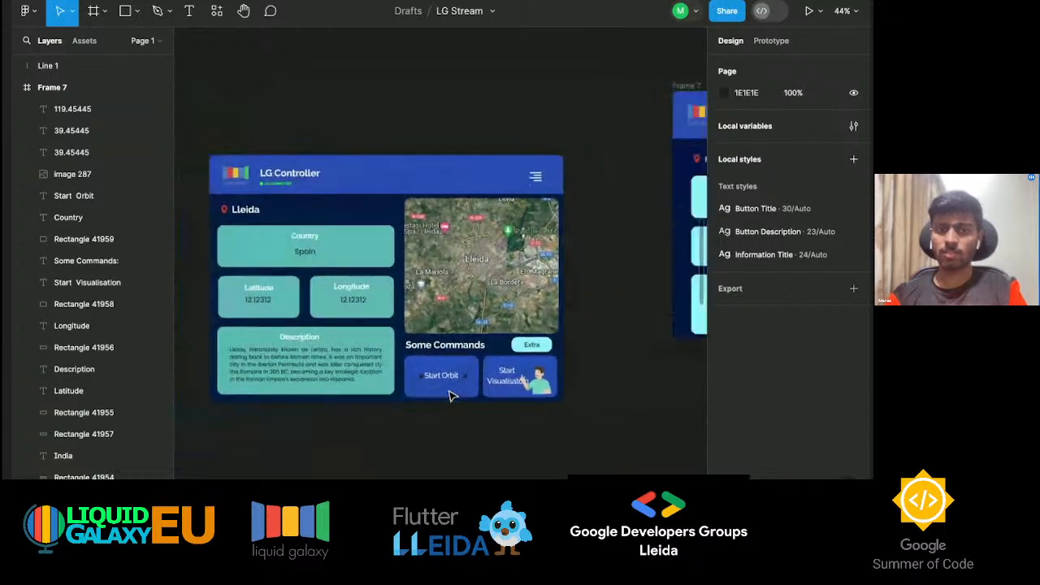
scroll(452, 394, "right", 7)
scroll(552, 209, "right", 6)
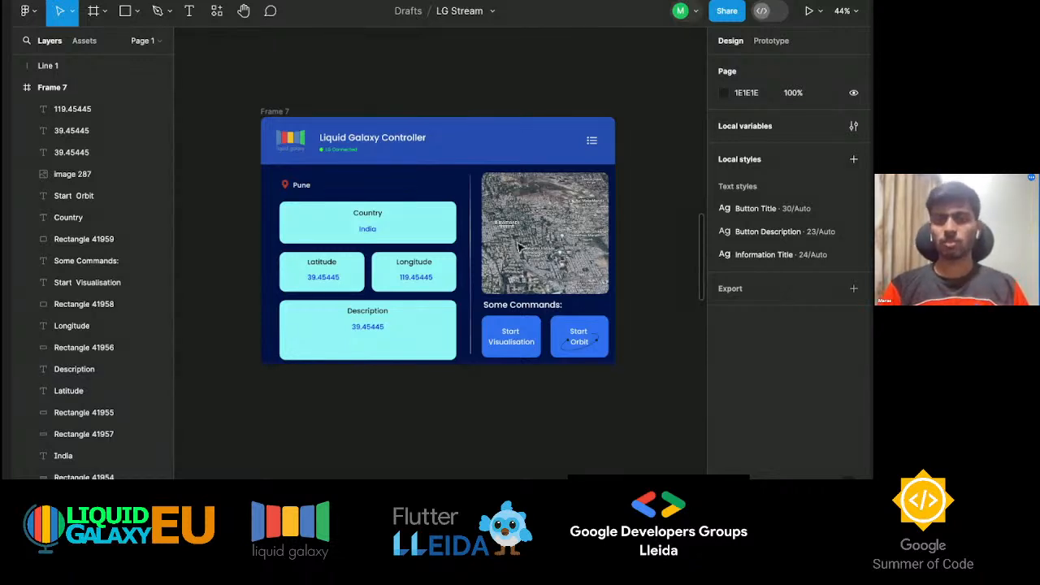
Examine the map images on the canvas beside Frame 7, up to the one showing the earthquake fault lines.
scroll(520, 248, "down", 5)
scroll(520, 248, "right", 5)
scroll(519, 248, "up", 2)
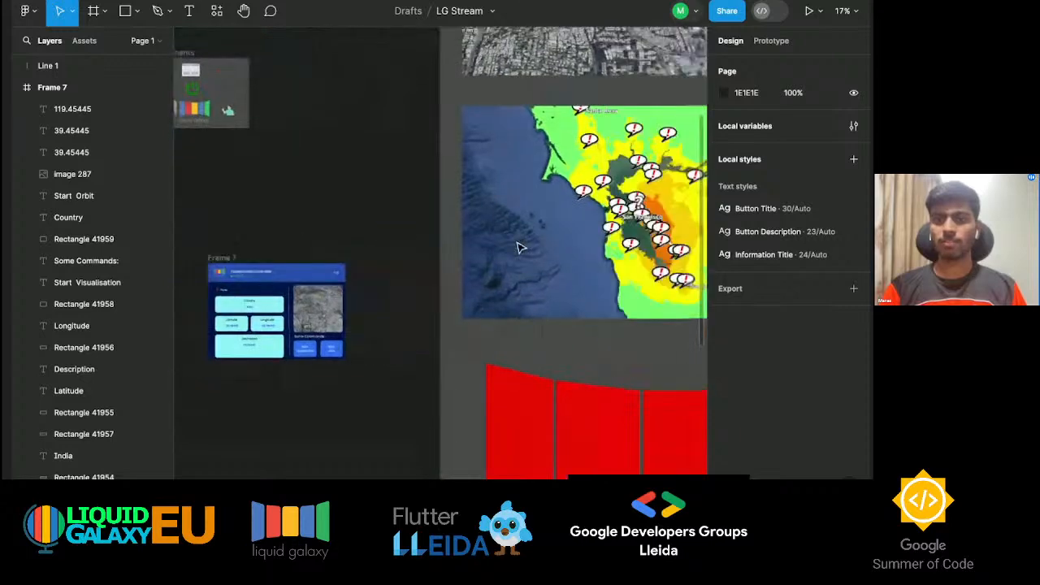
scroll(520, 248, "right", 4)
scroll(520, 248, "up", 3)
scroll(521, 248, "right", 2)
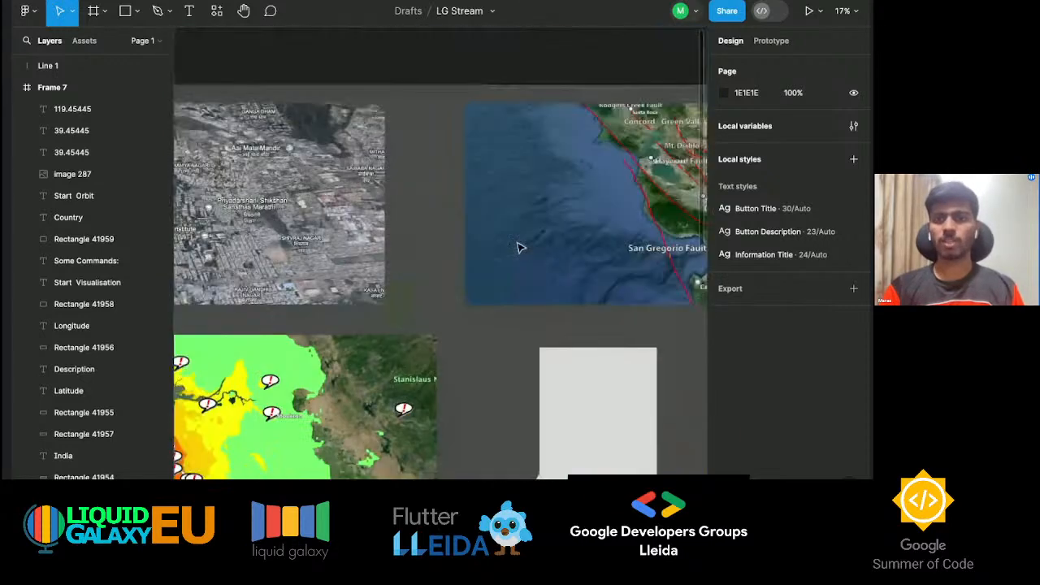
scroll(520, 247, "up", 5)
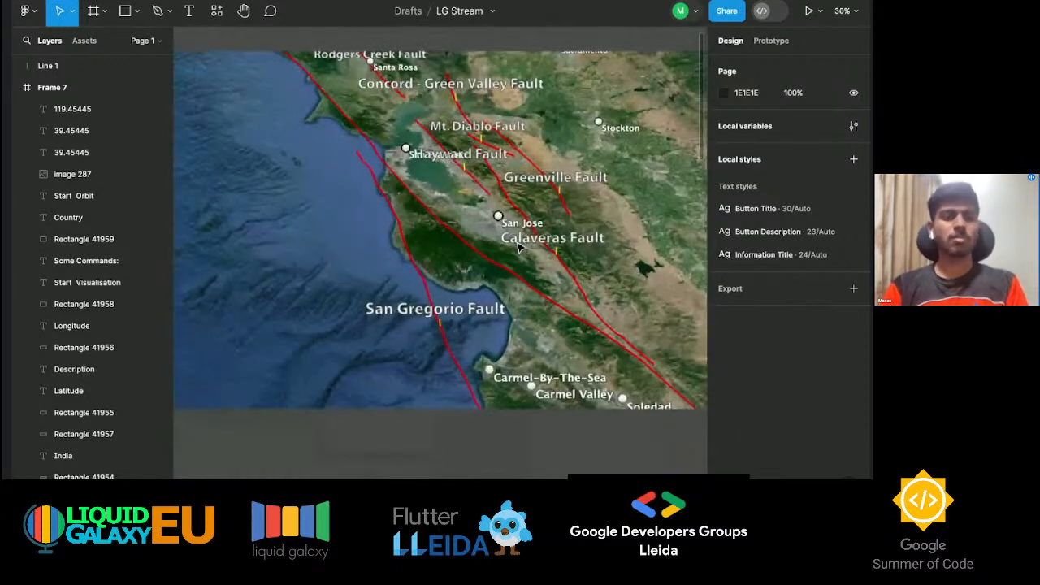
Examine the satellite, fault-line and earthquake map images in Frame 3, down to the curved five-panel screen images.
scroll(520, 248, "down", 4)
scroll(520, 246, "left", 4)
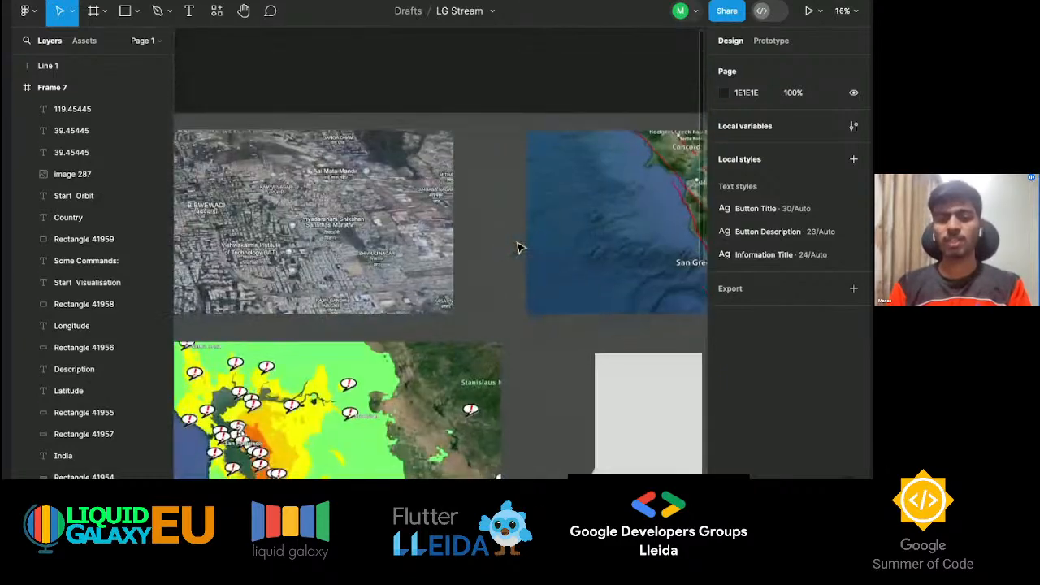
scroll(313, 262, "left", 2)
scroll(314, 261, "up", 2)
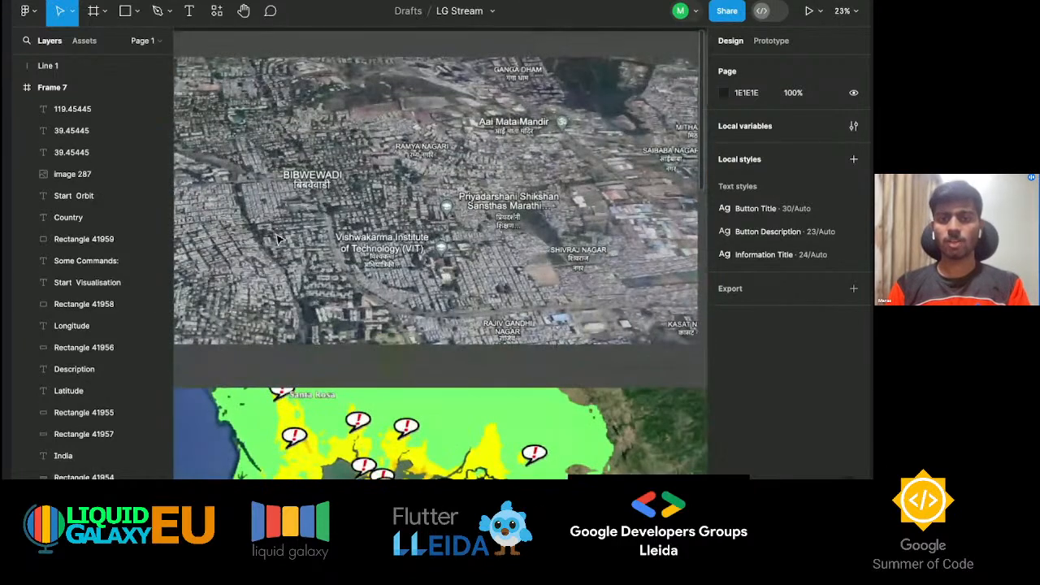
scroll(278, 238, "down", 3)
scroll(278, 238, "down", 3)
scroll(371, 271, "down", 5)
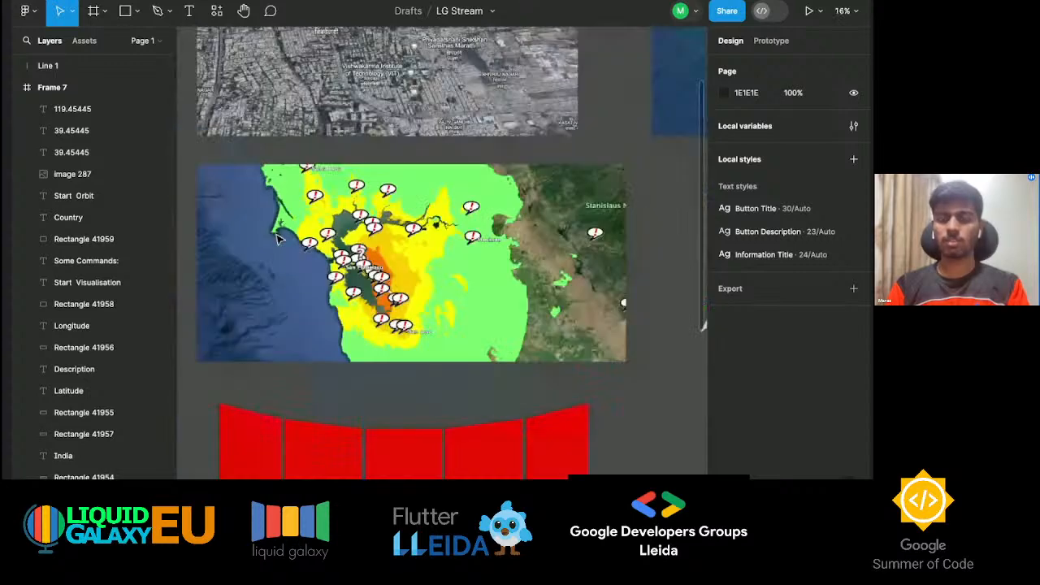
scroll(371, 271, "down", 3)
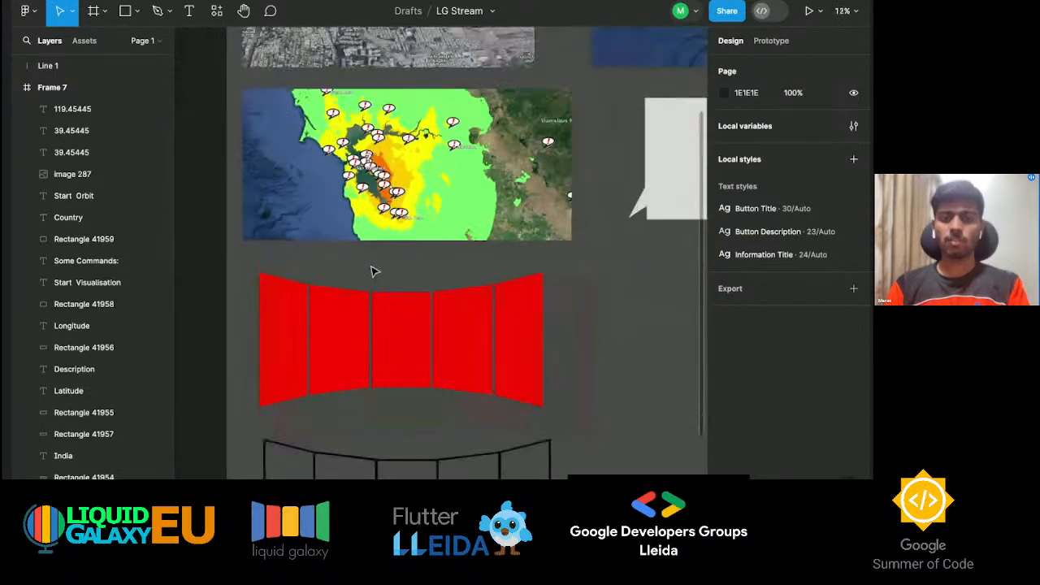
scroll(371, 272, "down", 4)
Inspect the red Screens image and the black Borders outline in Frame 3.
left_click(507, 268)
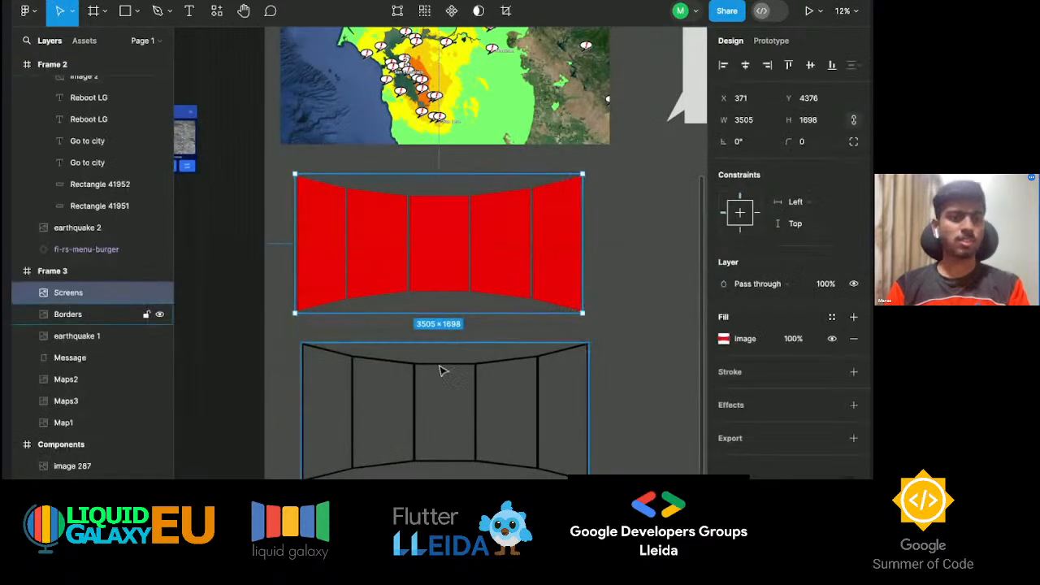
left_click(438, 399, "shift")
left_click(622, 285)
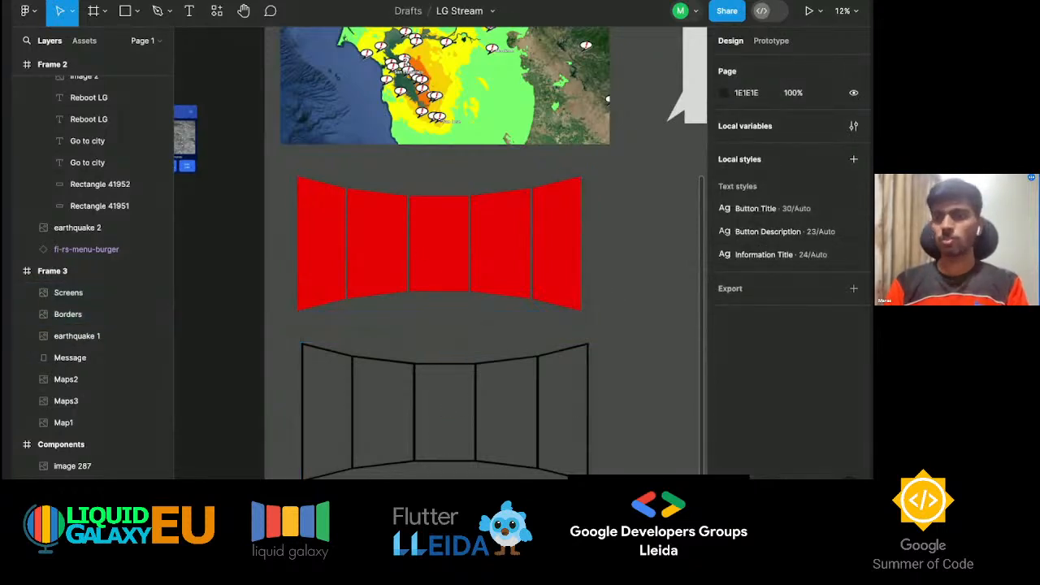
left_click(497, 243)
left_click(415, 414, "shift")
left_click(650, 291)
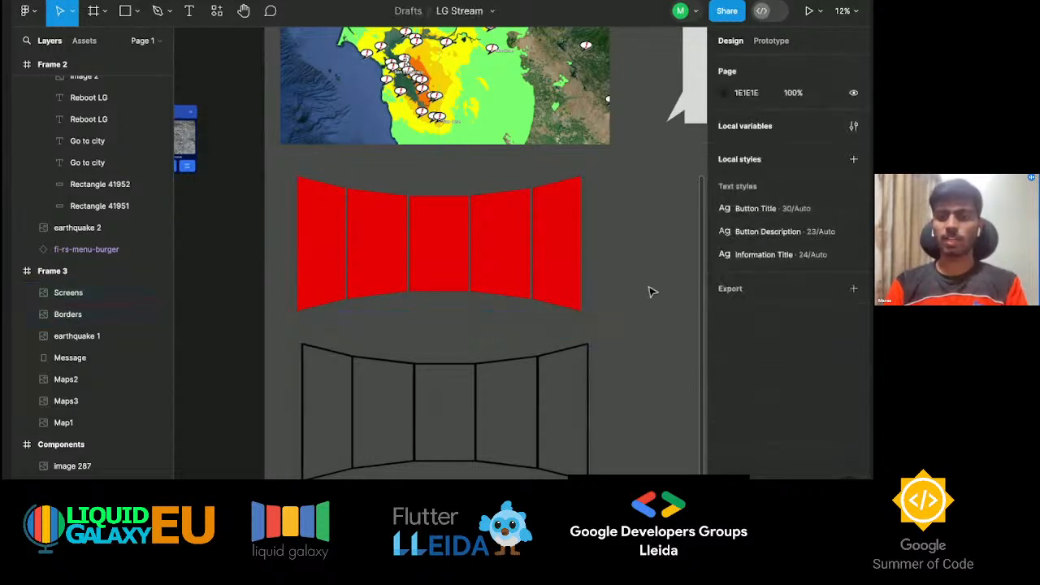
scroll(650, 291, "down", 3)
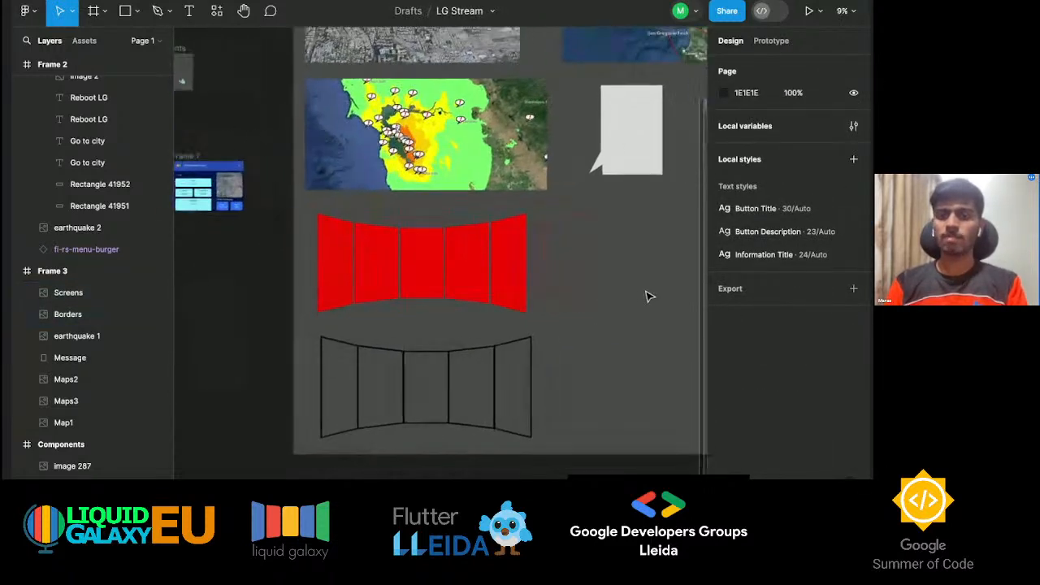
Delete the blank white box on the canvas below Frame 7.
scroll(547, 265, "up", 4)
left_click(478, 163)
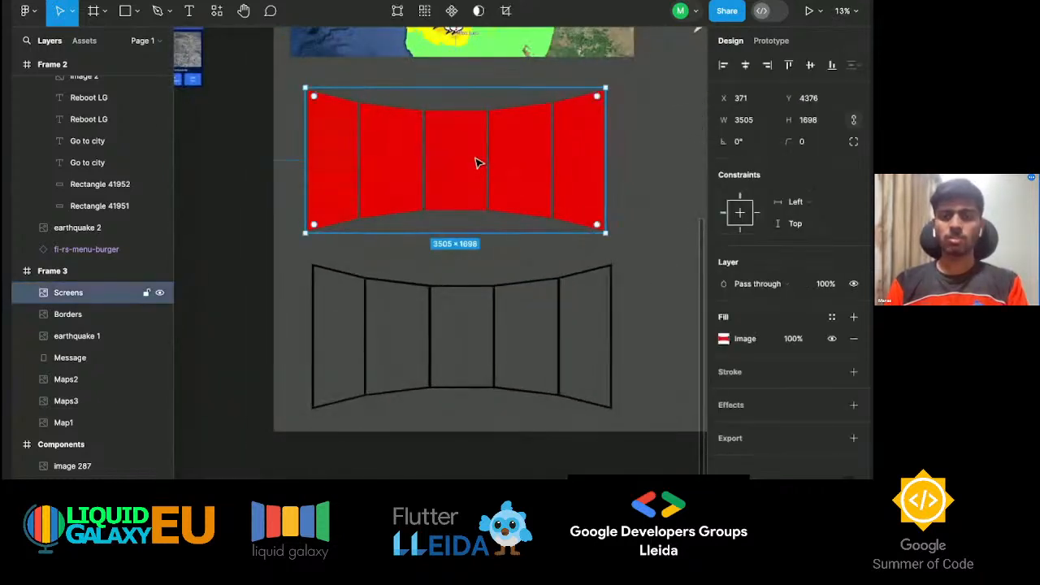
scroll(477, 162, "down", 4)
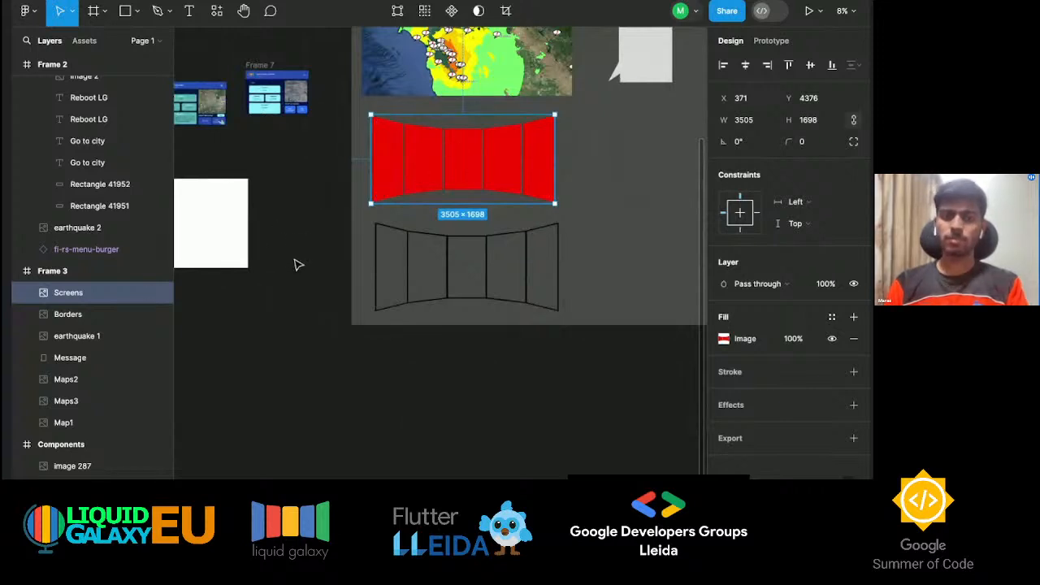
left_click(239, 195)
key("Delete")
Place a copy of the red Screens image on the empty canvas below Frame 7.
left_click(478, 151)
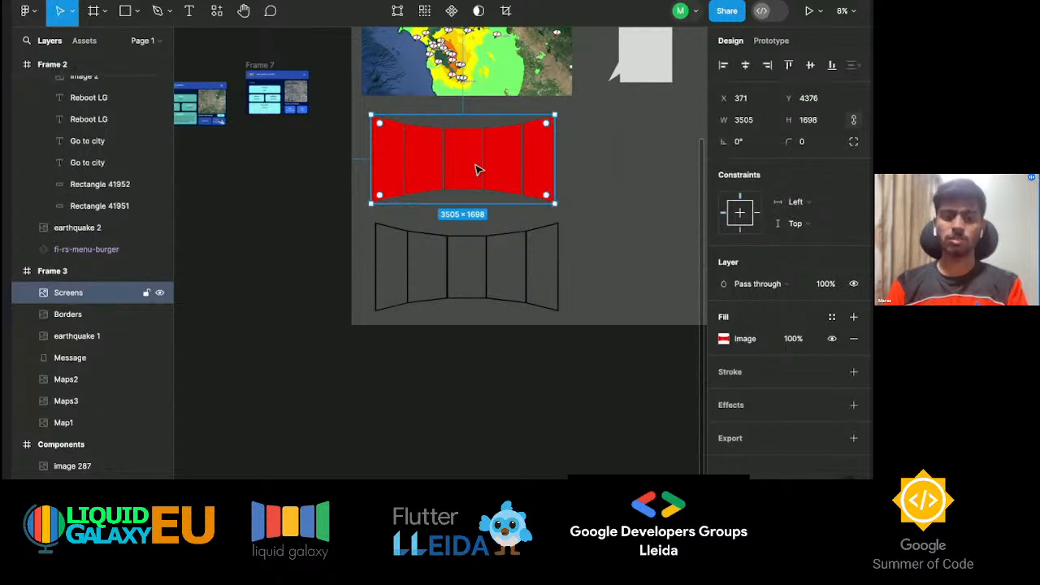
left_click(289, 249)
scroll(286, 250, "left", 5)
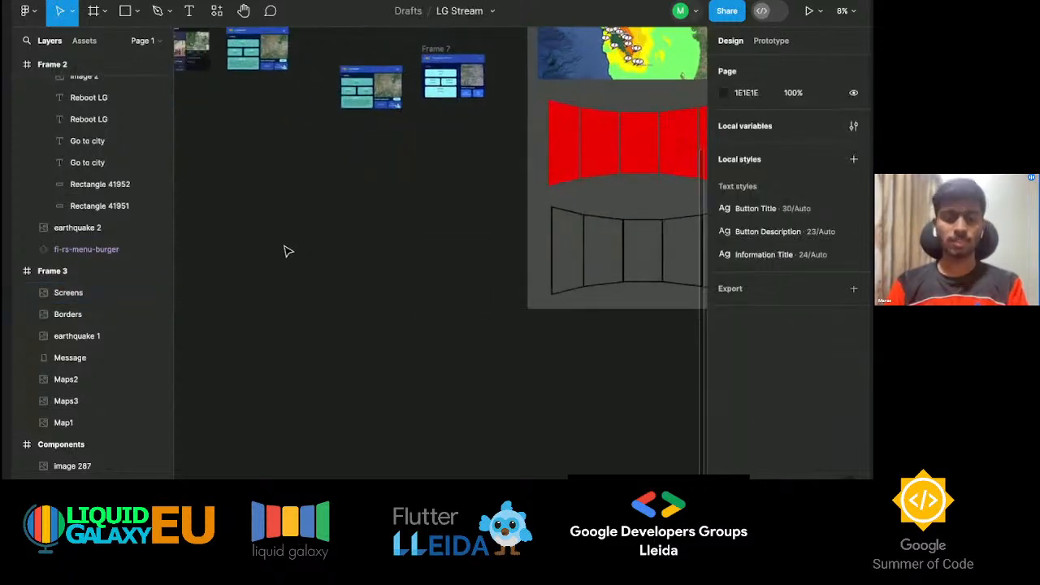
key("ctrl+v")
left_click_drag(615, 162, 236, 247)
scroll(236, 244, "left", 2)
left_click(249, 320)
scroll(248, 320, "left", 5)
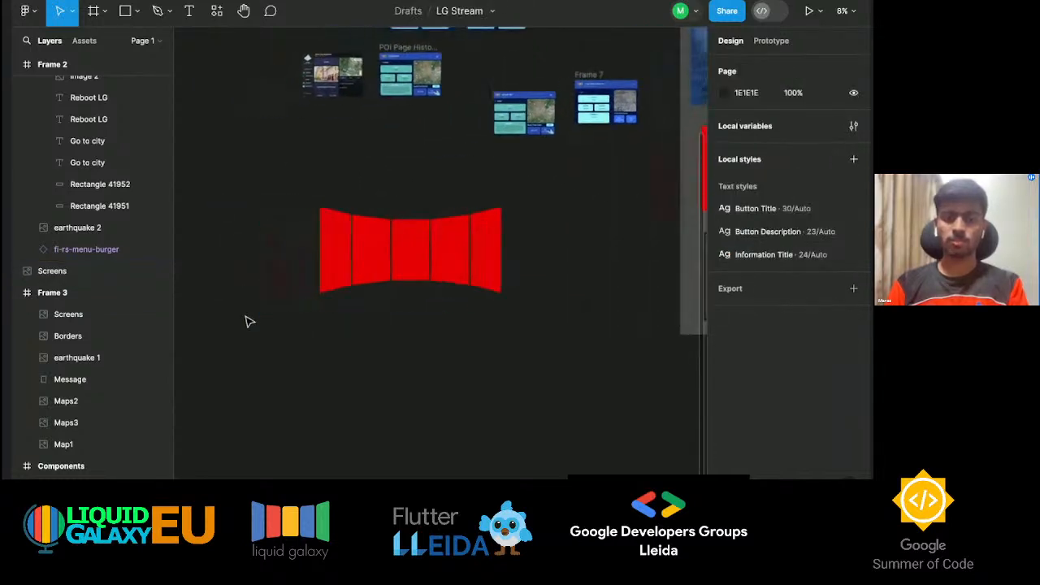
Create a white frame about 4170 × 2325 beside the Screens copy and place the copy inside it at X 0, Y 0.
key("f")
left_click(238, 209)
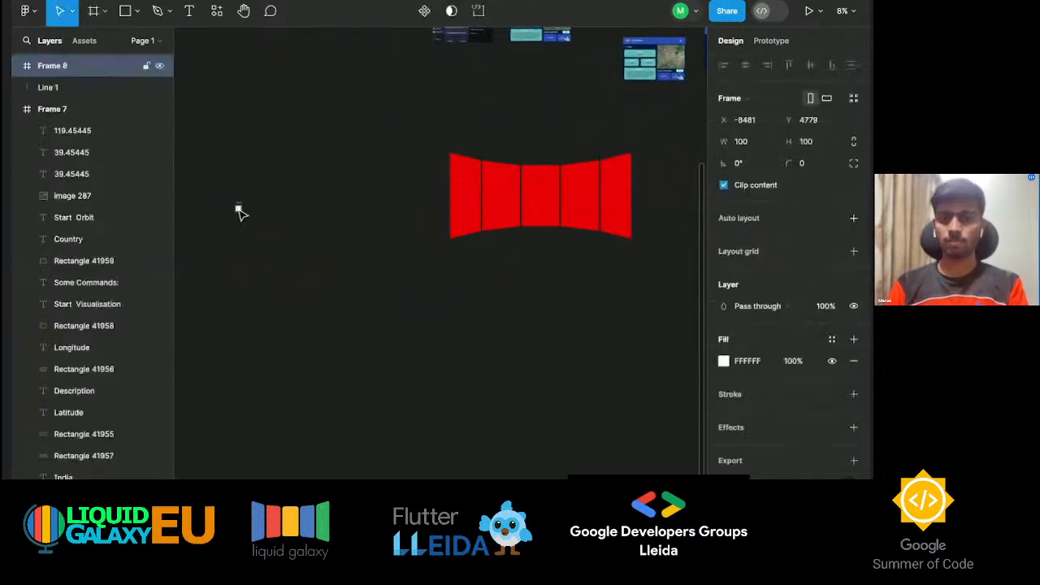
scroll(237, 208, "up", 2)
left_click_drag(233, 203, 610, 411)
left_click_drag(680, 230, 318, 318)
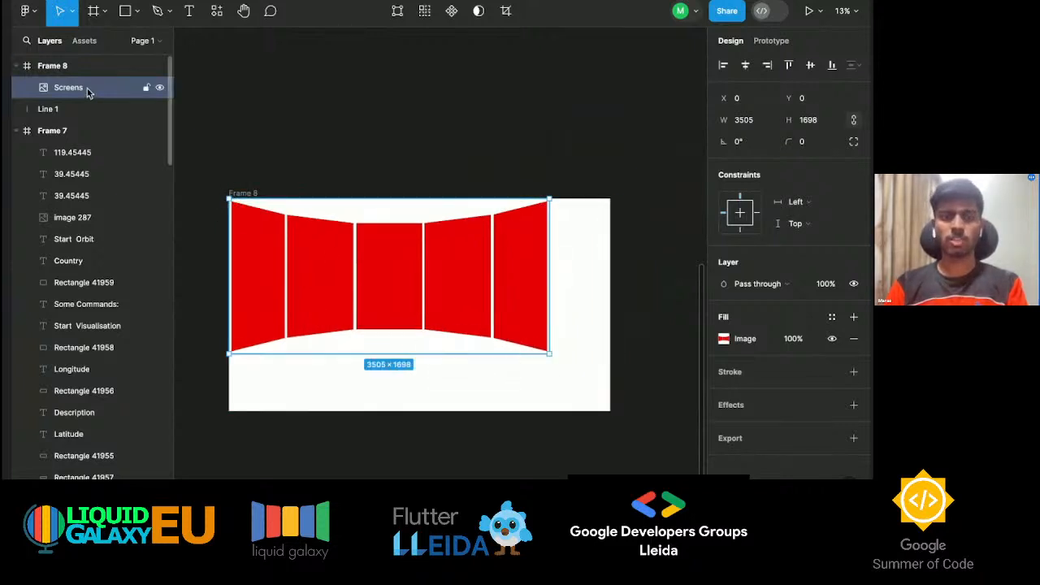
Resize Frame 8 to 3505 × 1698 so it fits the Screens image exactly.
left_click(243, 194)
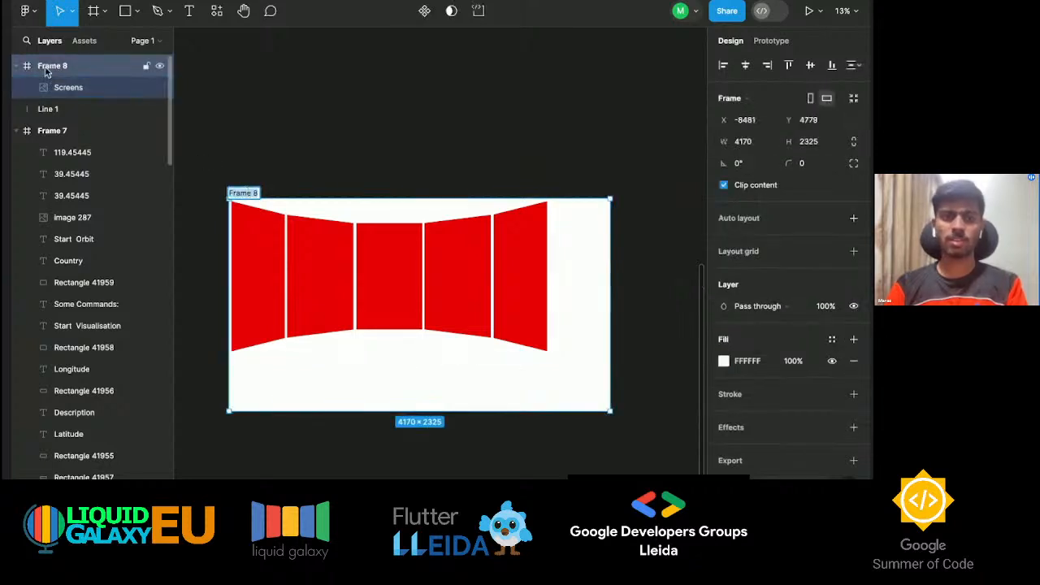
left_click(72, 90)
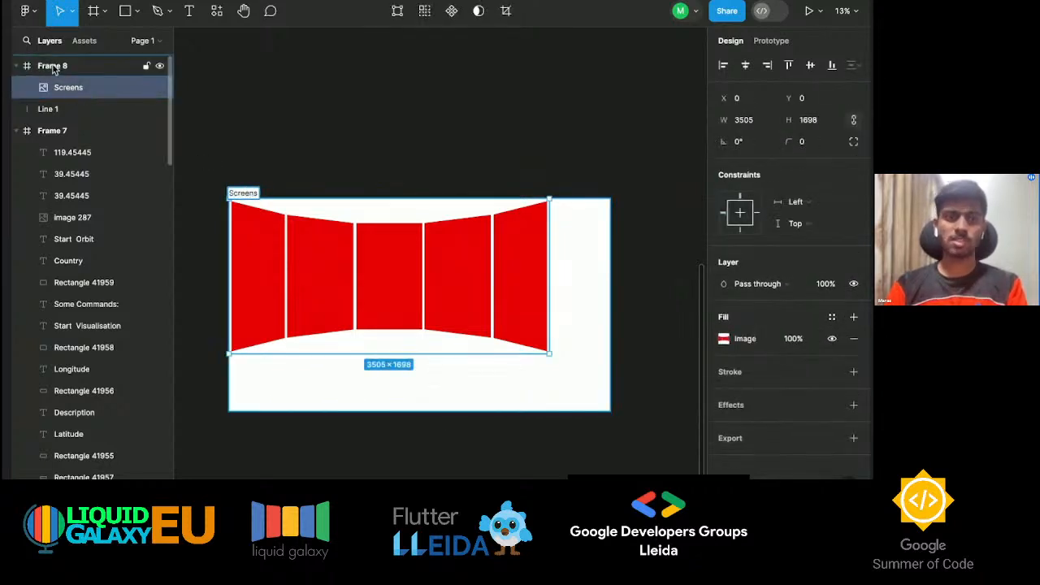
left_click(53, 68)
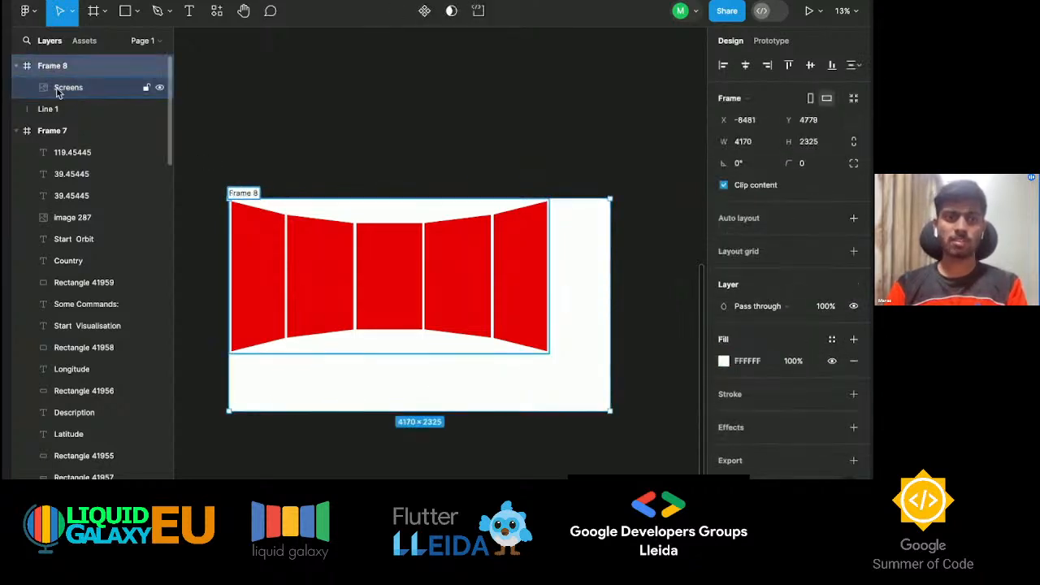
left_click(479, 399)
left_click(242, 193)
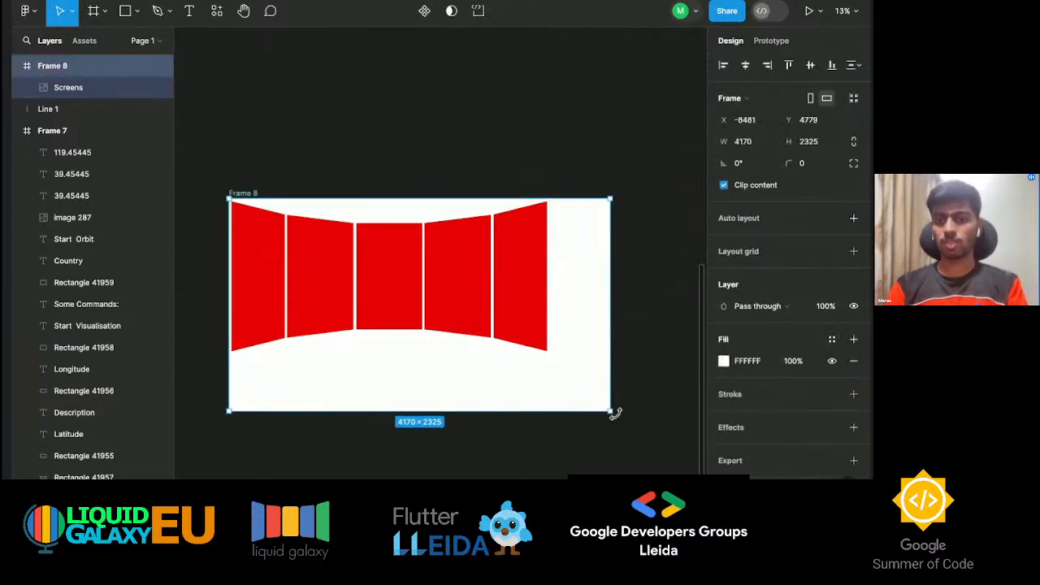
left_click_drag(611, 414, 550, 354)
left_click(547, 422)
Move Frame 8 to the empty canvas area just below Frame 7.
left_click(252, 201)
scroll(349, 163, "down", 5)
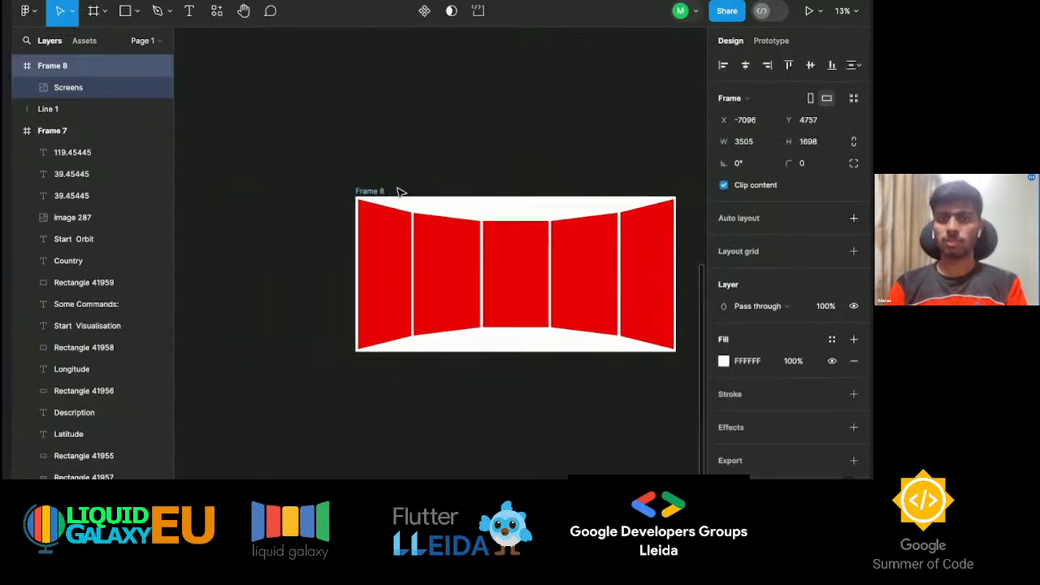
scroll(357, 140, "right", 3)
scroll(366, 141, "up", 2)
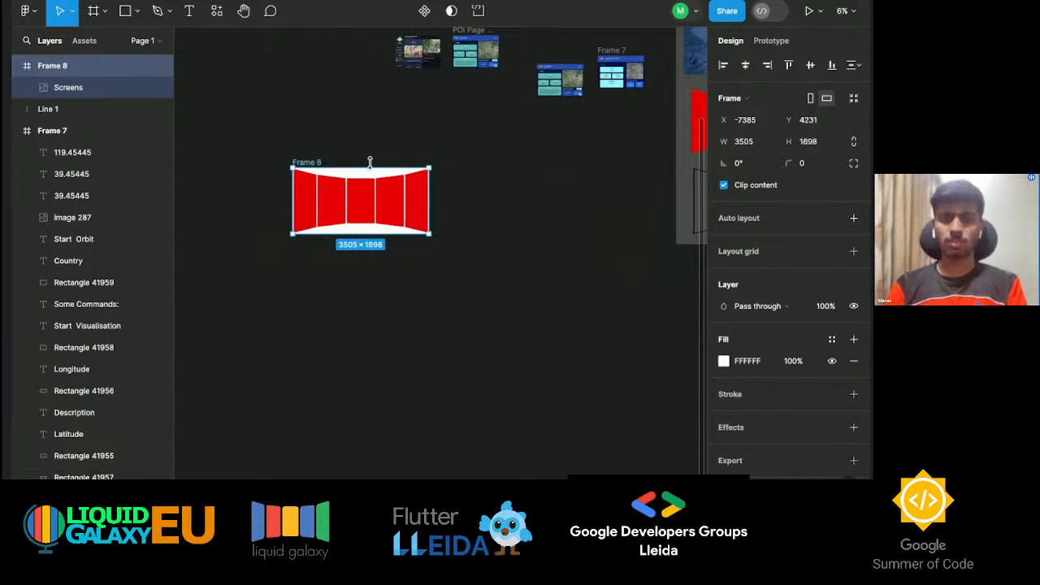
left_click_drag(308, 163, 472, 166)
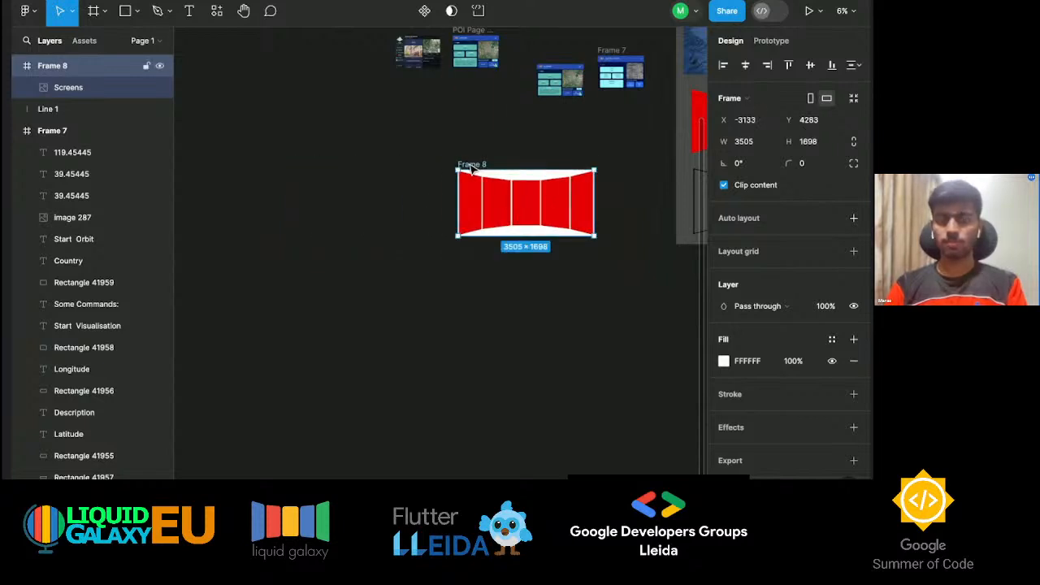
Hide the white fill of Frame 8.
scroll(473, 166, "up", 5)
scroll(469, 164, "right", 5)
scroll(469, 164, "right", 1)
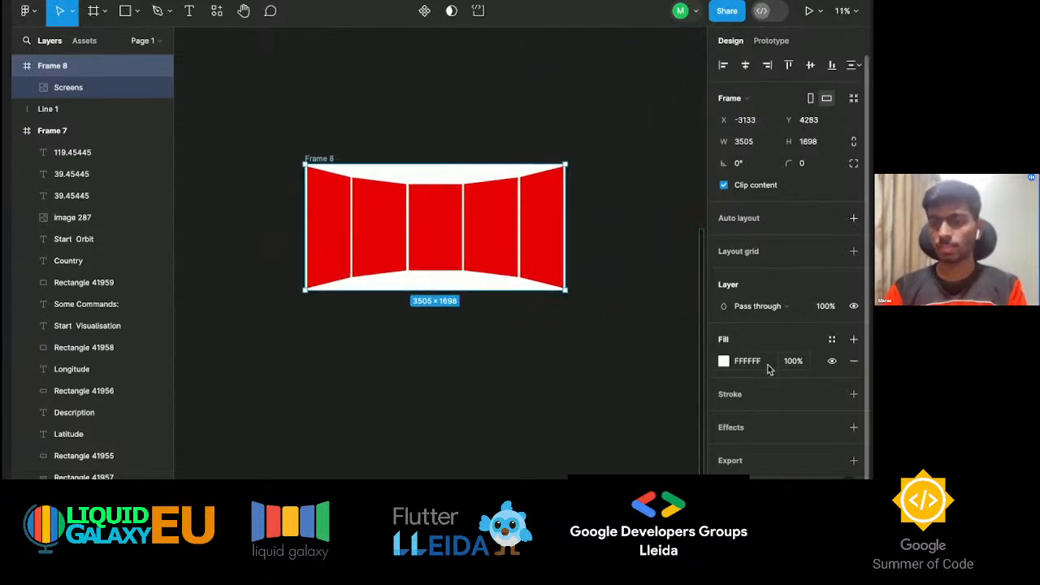
scroll(767, 366, "down", 1)
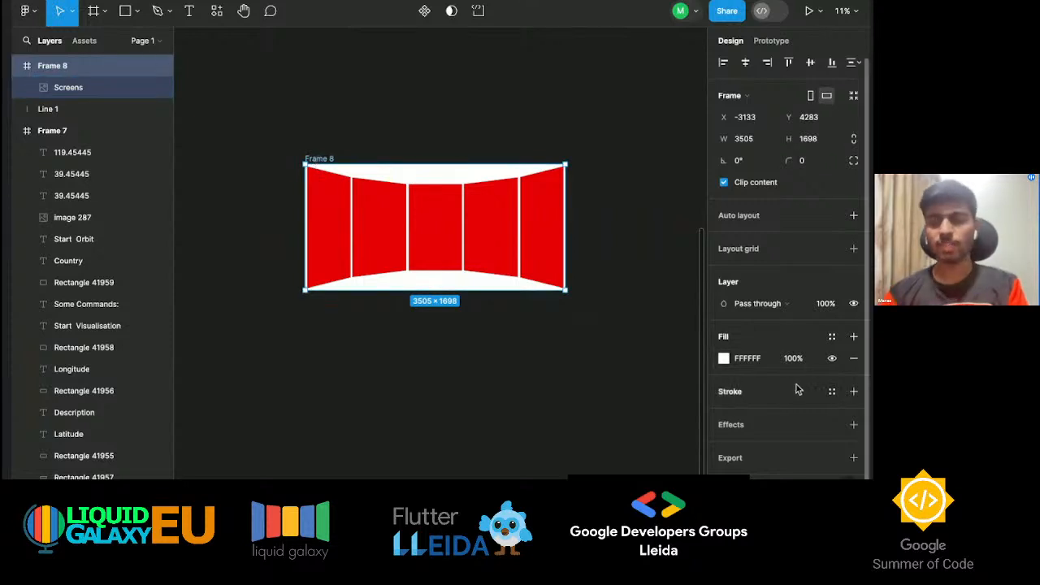
left_click(831, 358)
left_click(832, 359)
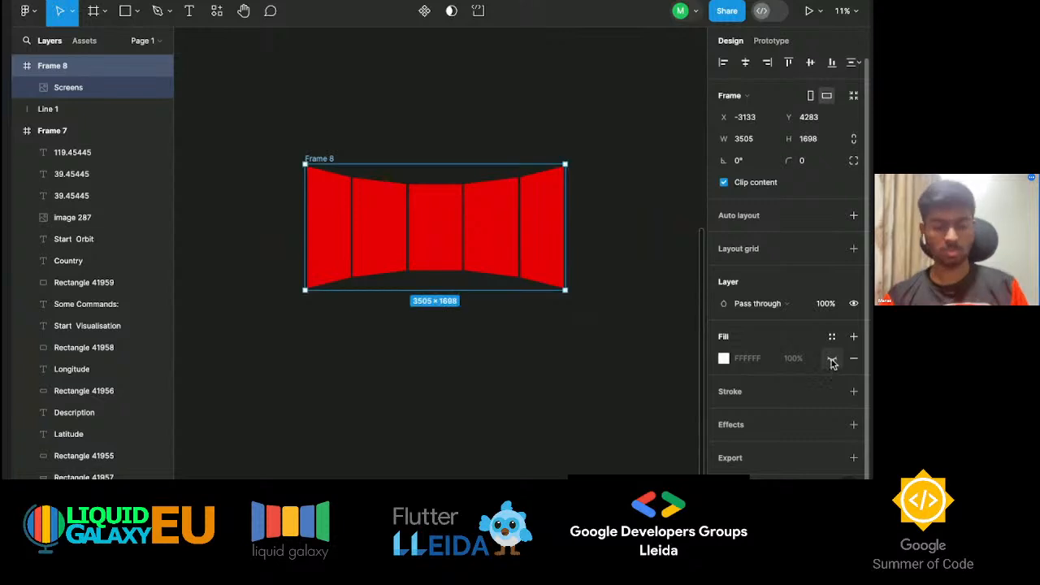
left_click(487, 376)
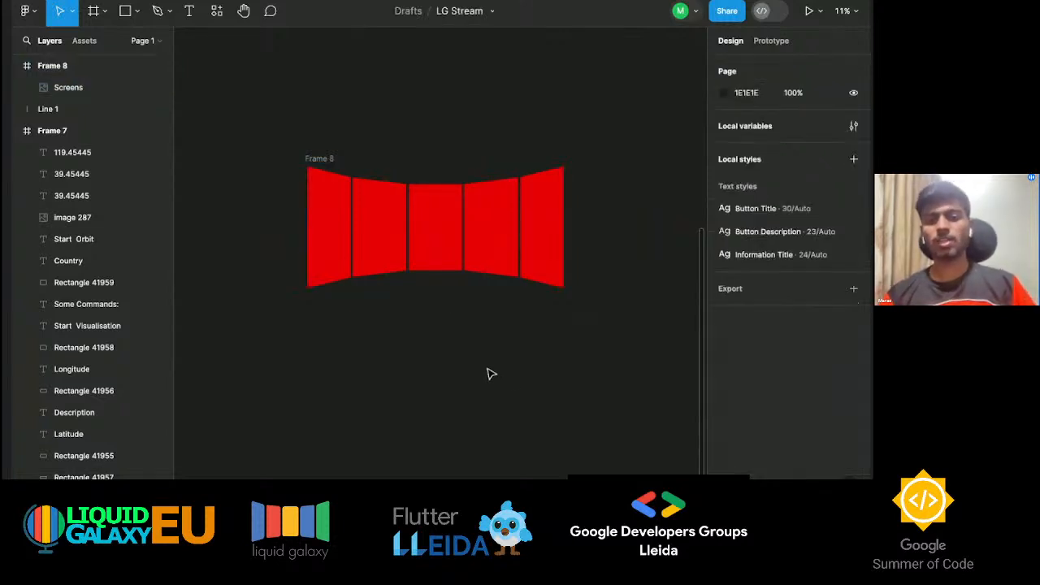
Place a copy of the Maps3 earthquake map from Frame 3 inside Frame 8, above the Screens image.
scroll(384, 236, "up", 3)
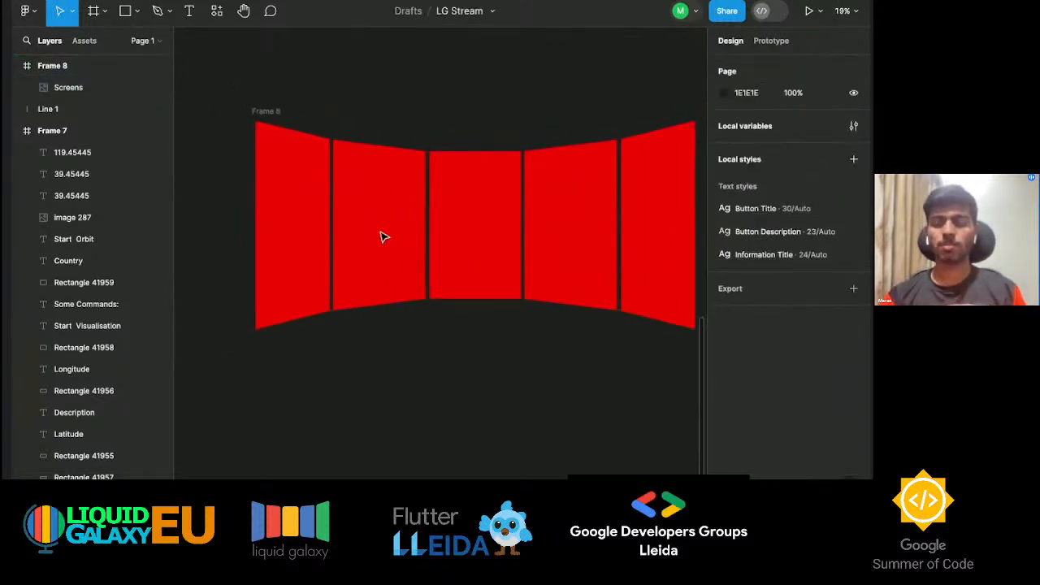
scroll(384, 236, "down", 1)
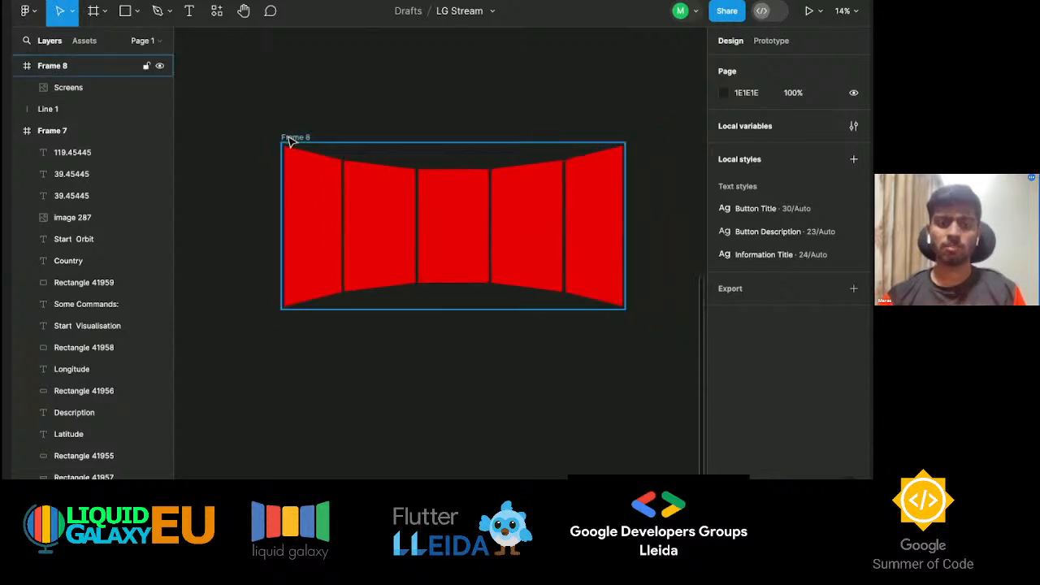
scroll(295, 186, "down", 3)
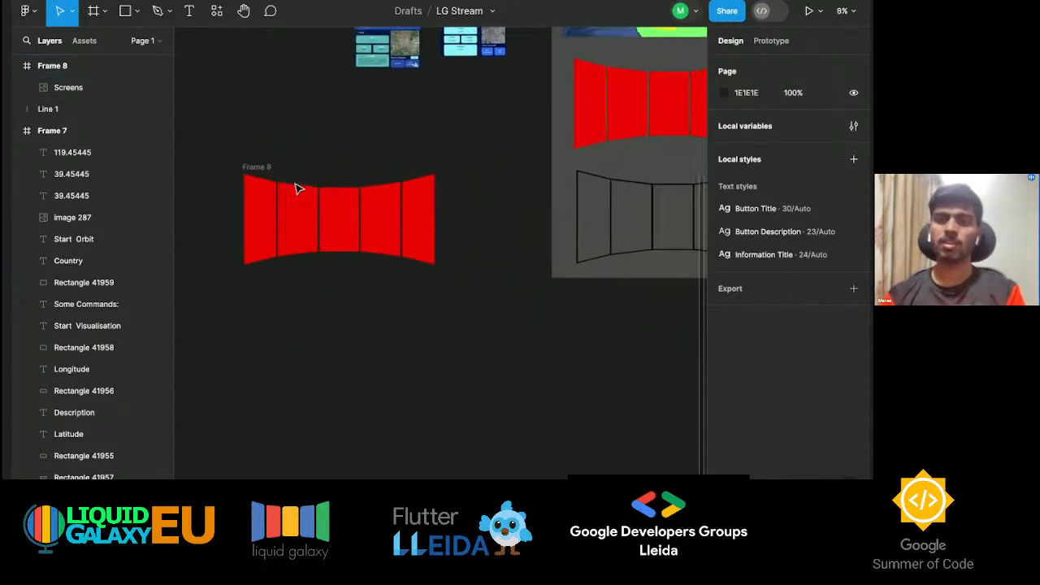
scroll(294, 187, "right", 5)
scroll(295, 187, "up", 4)
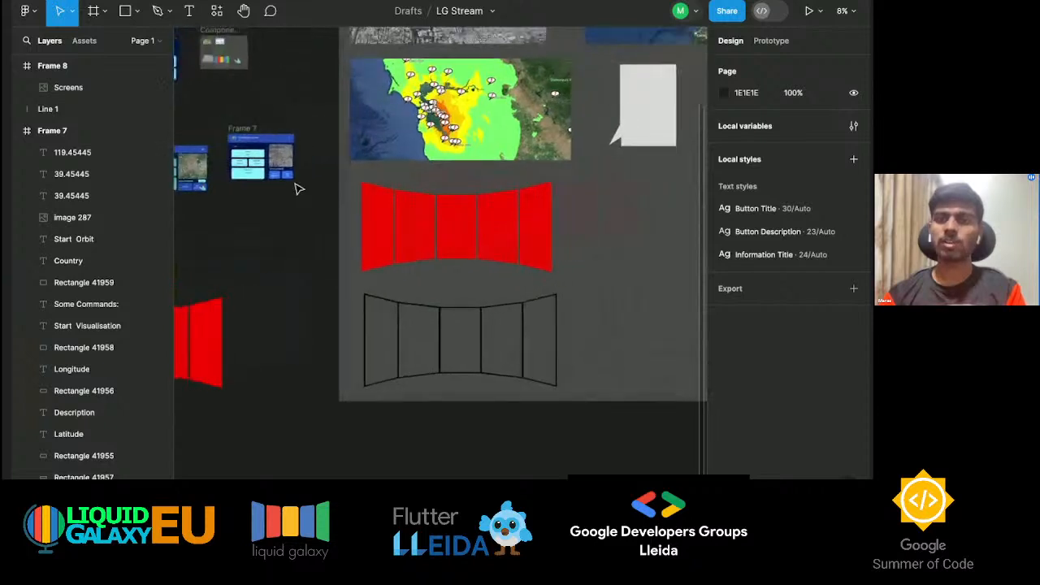
scroll(296, 186, "right", 3)
scroll(296, 186, "up", 3)
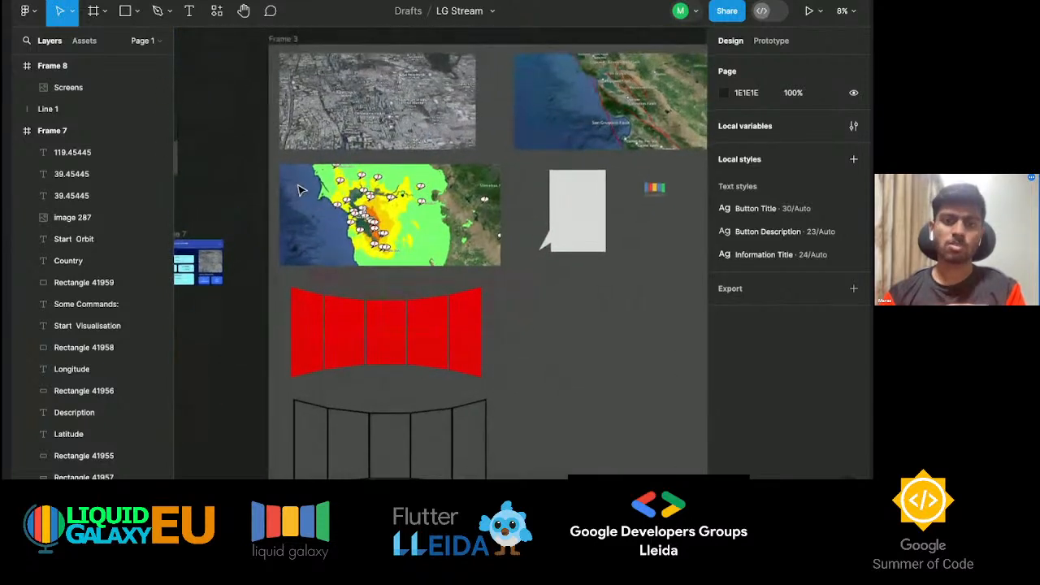
left_click(360, 209)
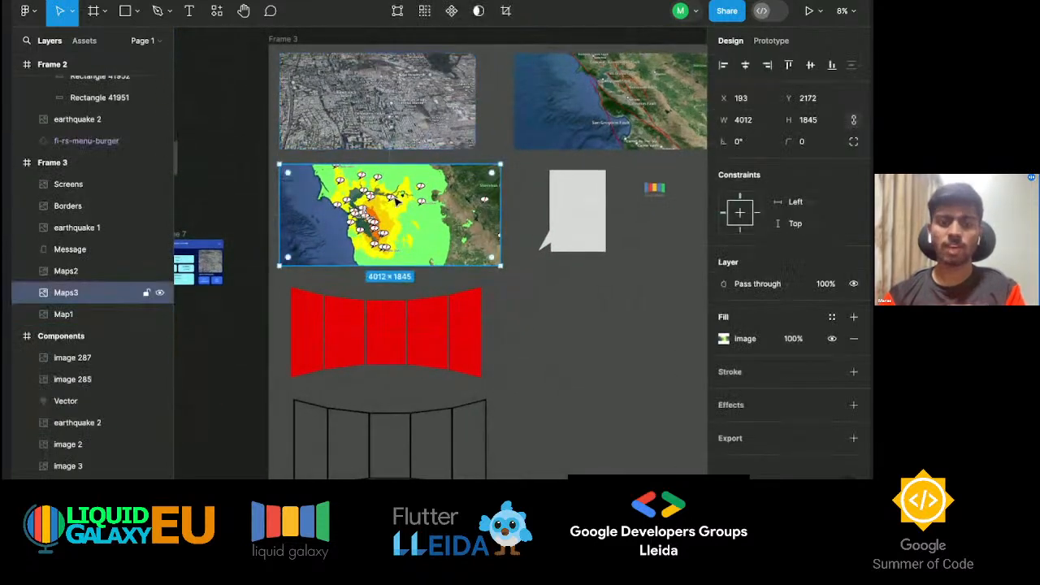
scroll(316, 281, "up", 5)
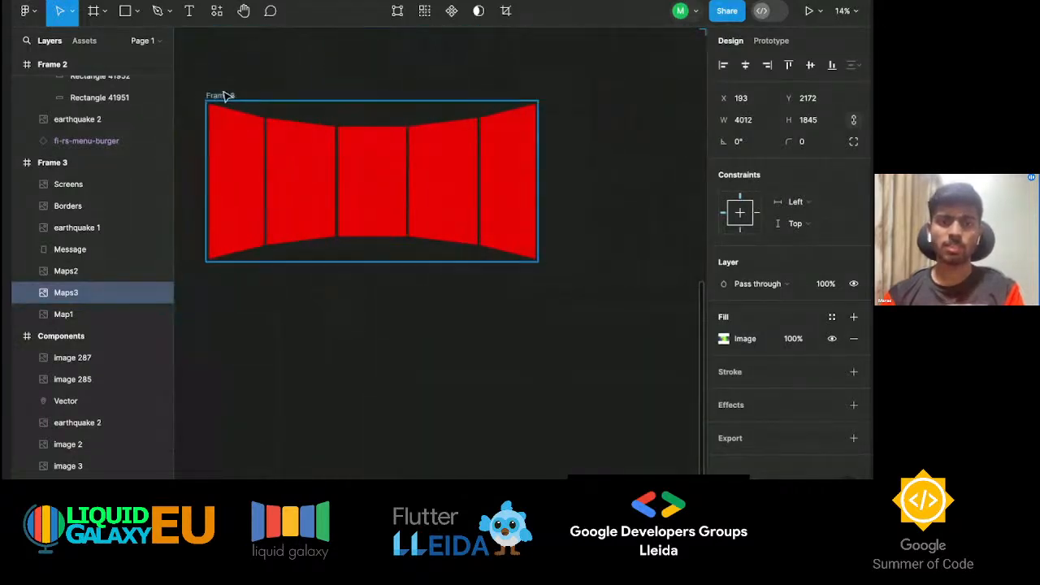
left_click(221, 95)
key("ctrl+v")
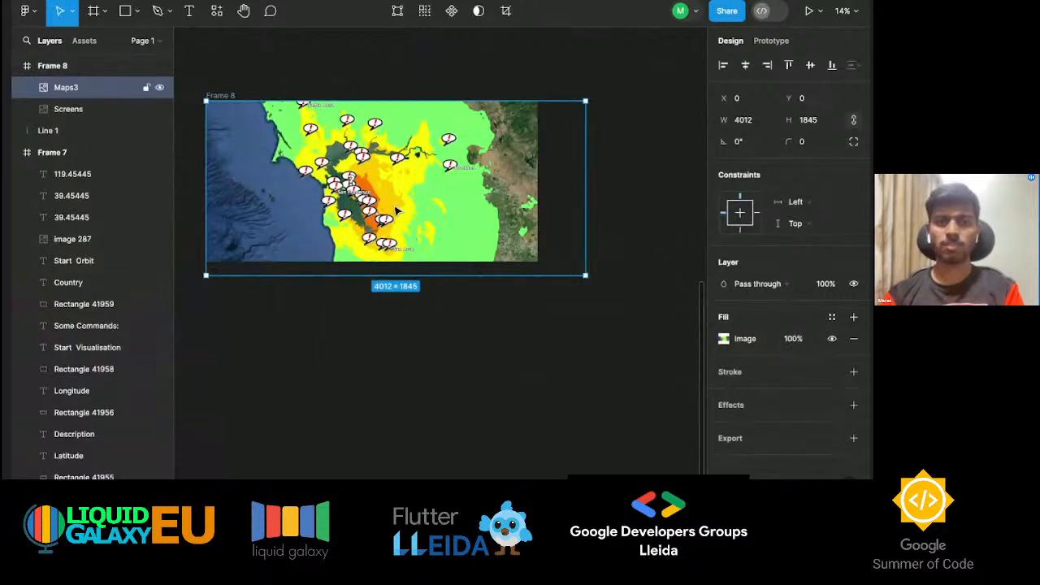
Try using the Maps3 image in Frame 8 as a mask.
left_click(479, 11)
left_click(478, 11)
scroll(381, 330, "up", 5)
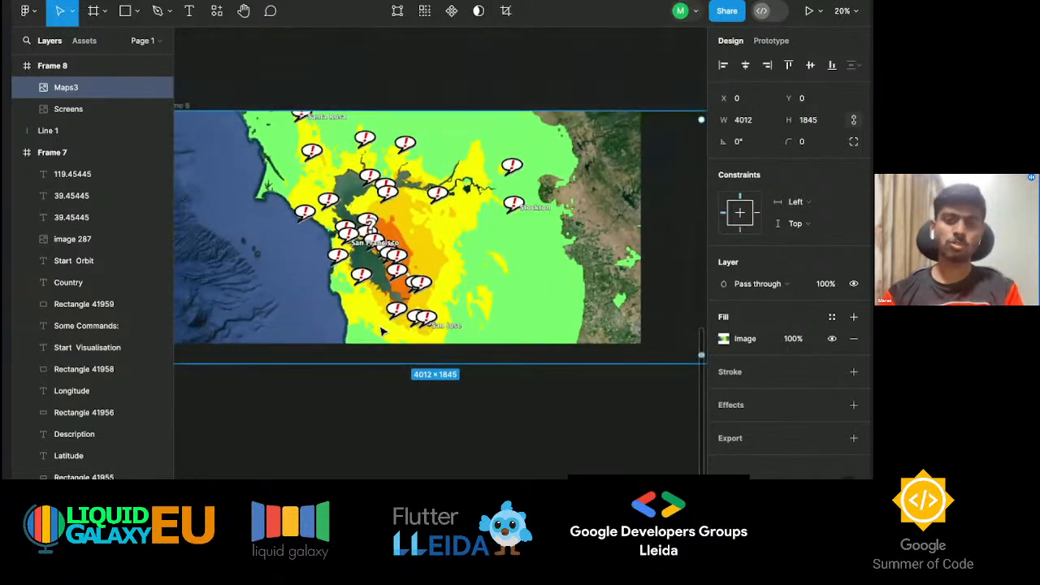
Shift Frame 8 slightly to the right on the canvas.
scroll(381, 330, "down", 5)
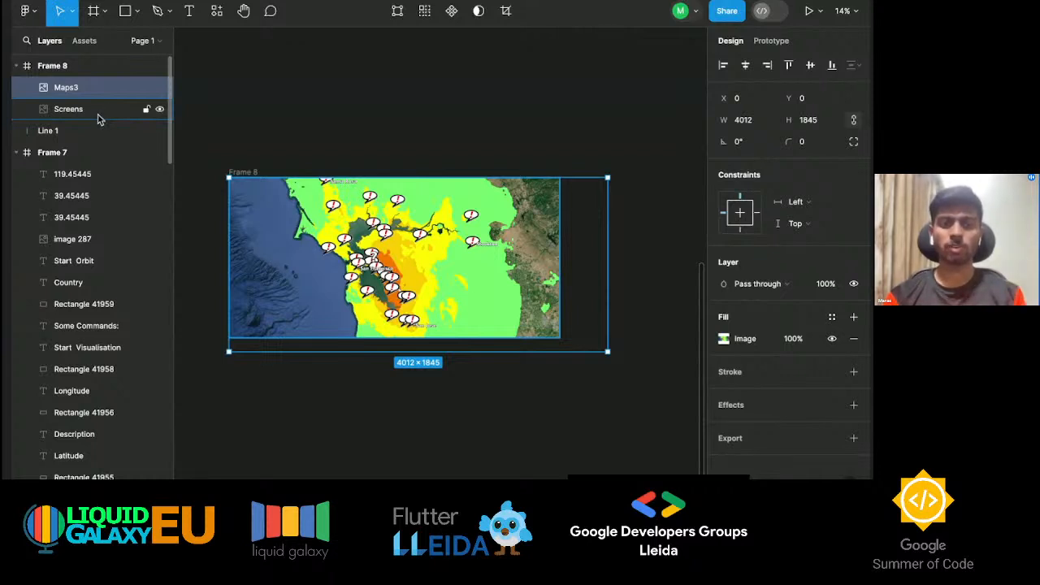
left_click(72, 69)
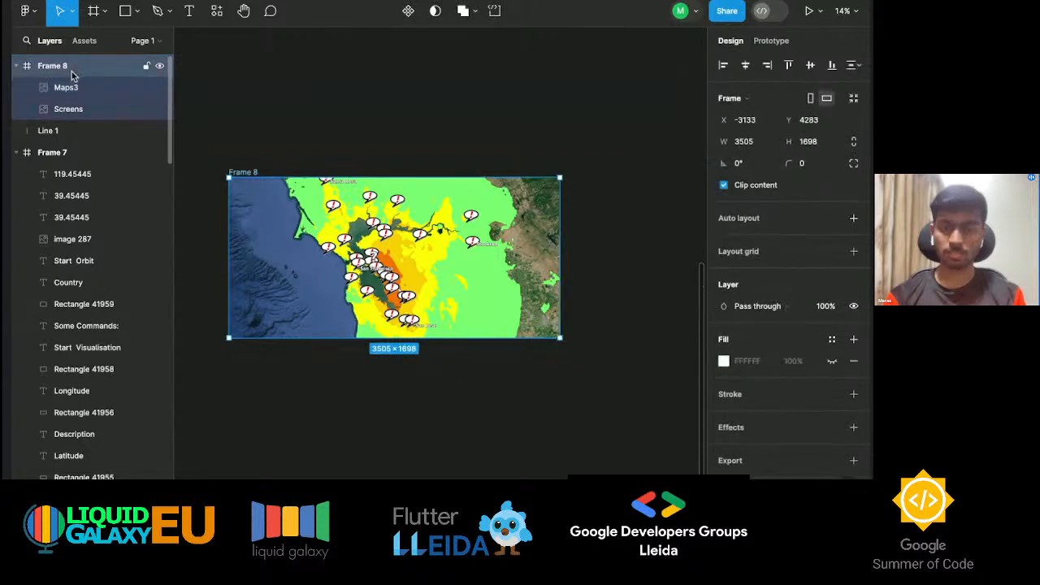
mouse_move(390, 259)
left_mouse_down()
mouse_move(401, 389)
mouse_move(406, 258)
left_mouse_up()
Use the Screens image in Frame 8 as an alpha mask for the Maps3 earthquake map.
left_click(73, 96)
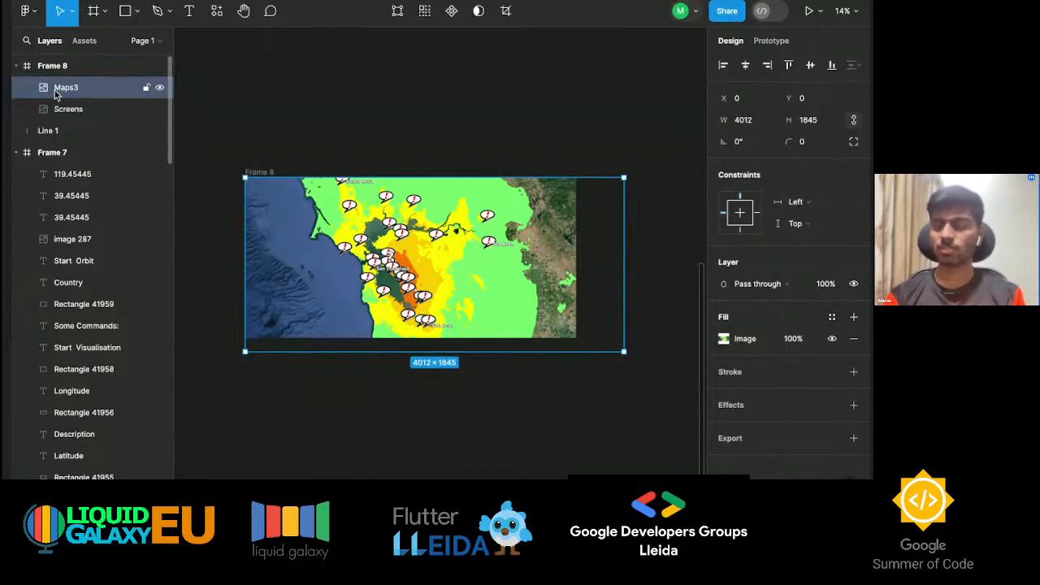
left_click(61, 110)
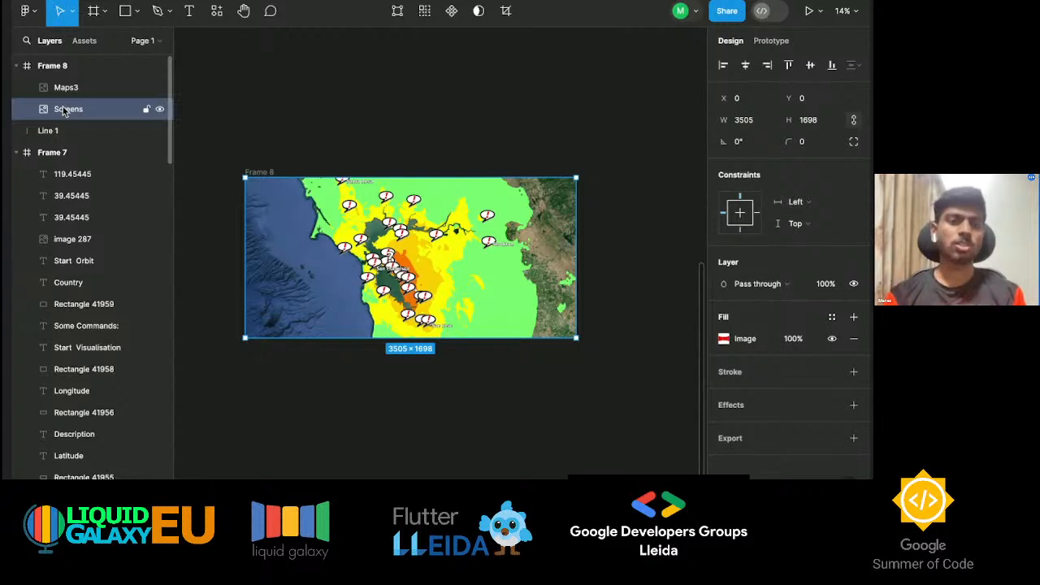
double_click(478, 19)
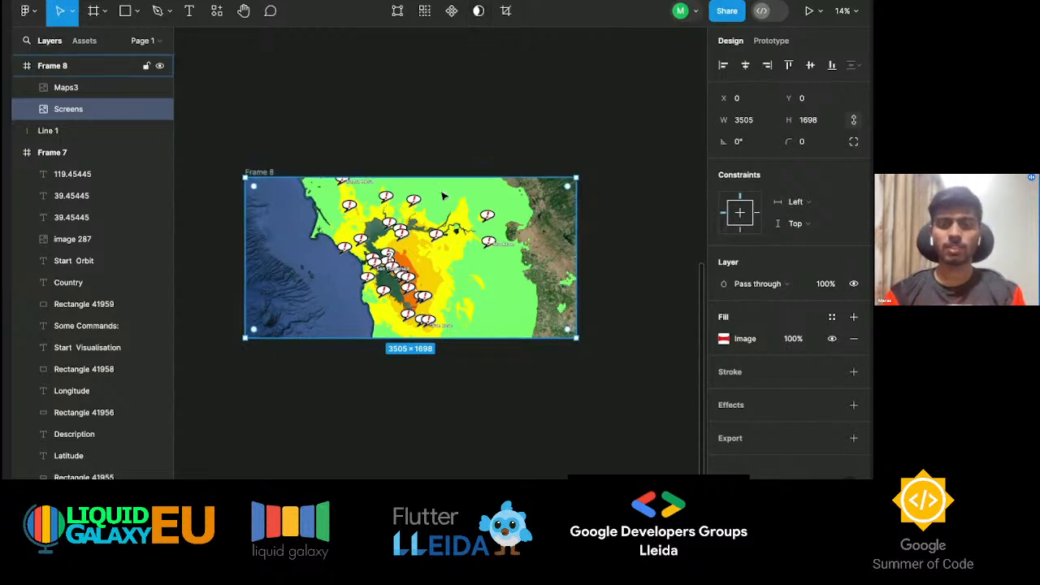
scroll(444, 195, "up", 4)
scroll(443, 195, "left", 1)
scroll(444, 195, "down", 1)
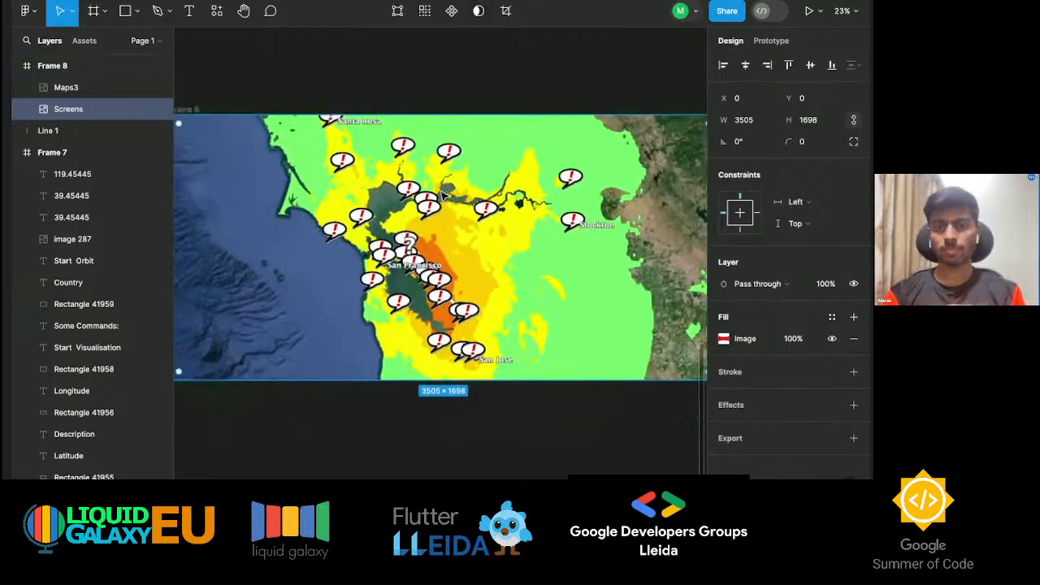
left_click(478, 11)
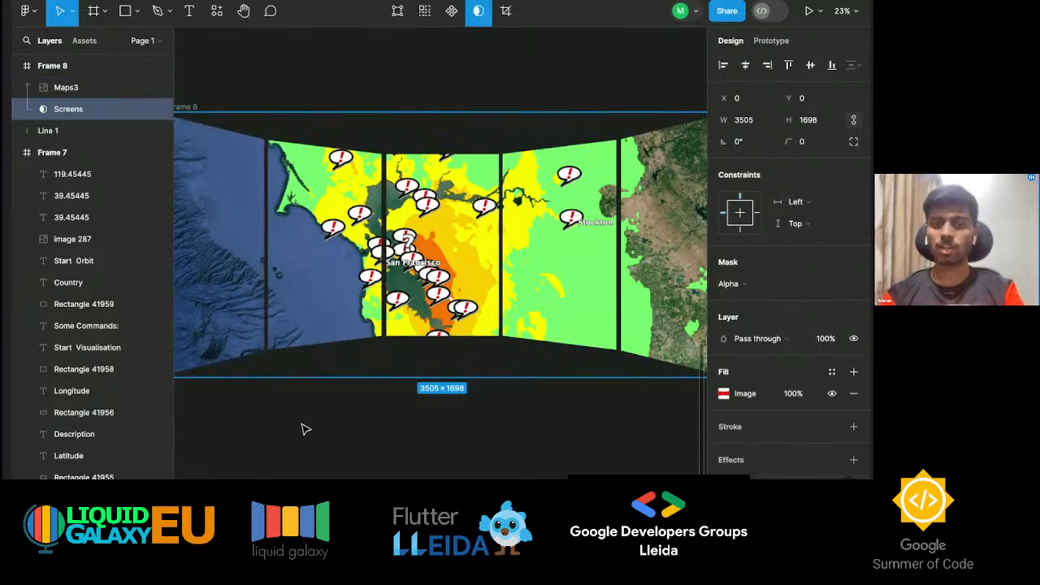
Examine how the masked earthquake map fits across the five curved screens of Frame 8.
scroll(305, 429, "left", 1)
scroll(306, 428, "down", 1)
scroll(306, 429, "right", 2)
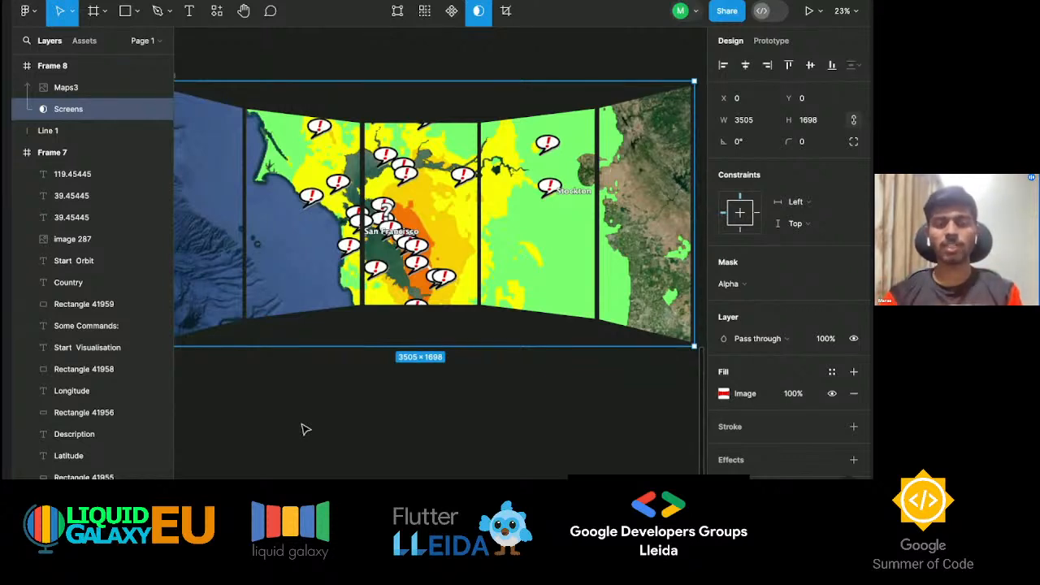
scroll(305, 429, "down", 4)
scroll(305, 429, "up", 3)
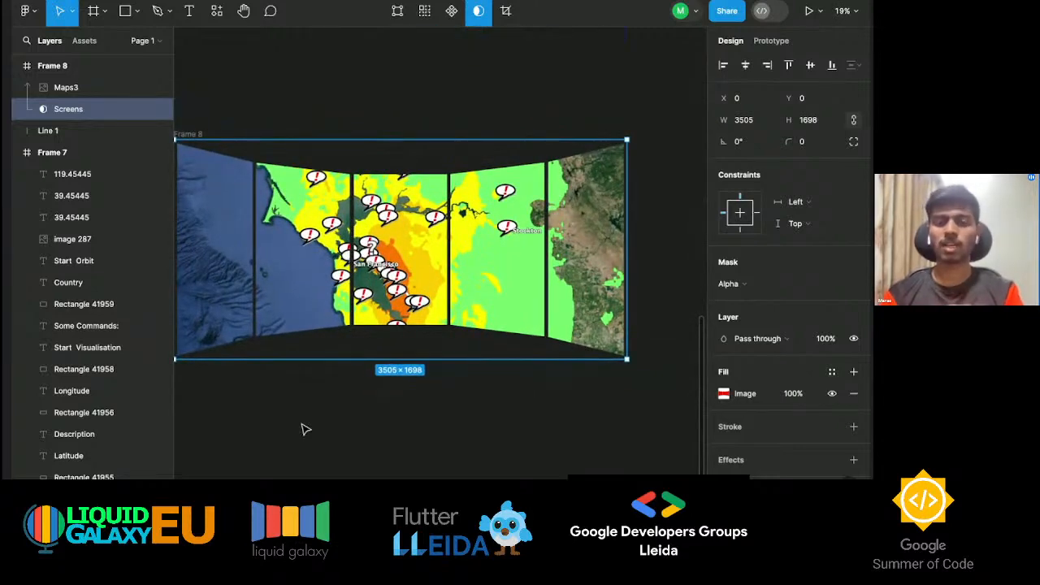
left_click(305, 428)
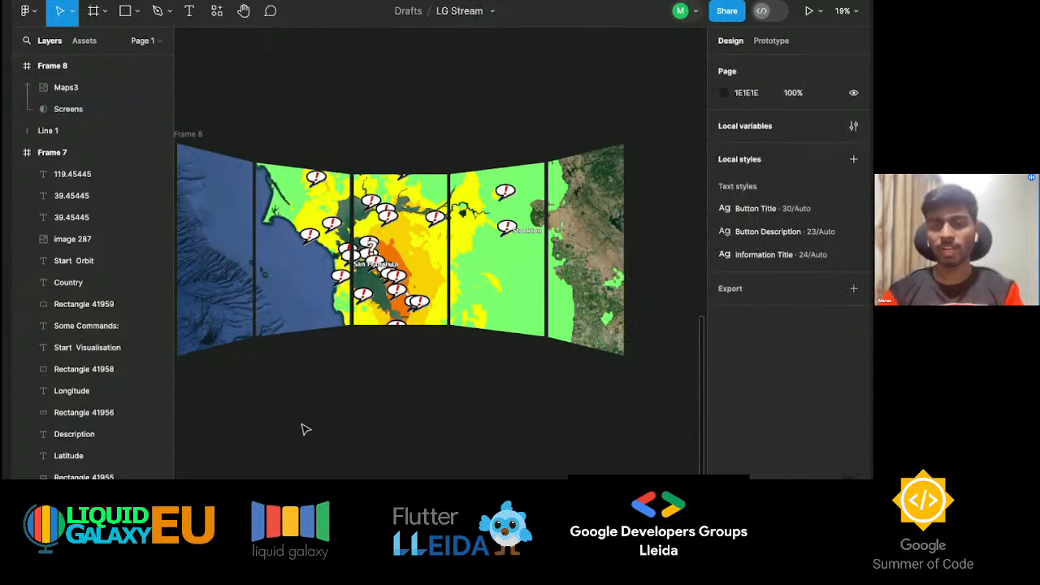
scroll(306, 429, "up", 3)
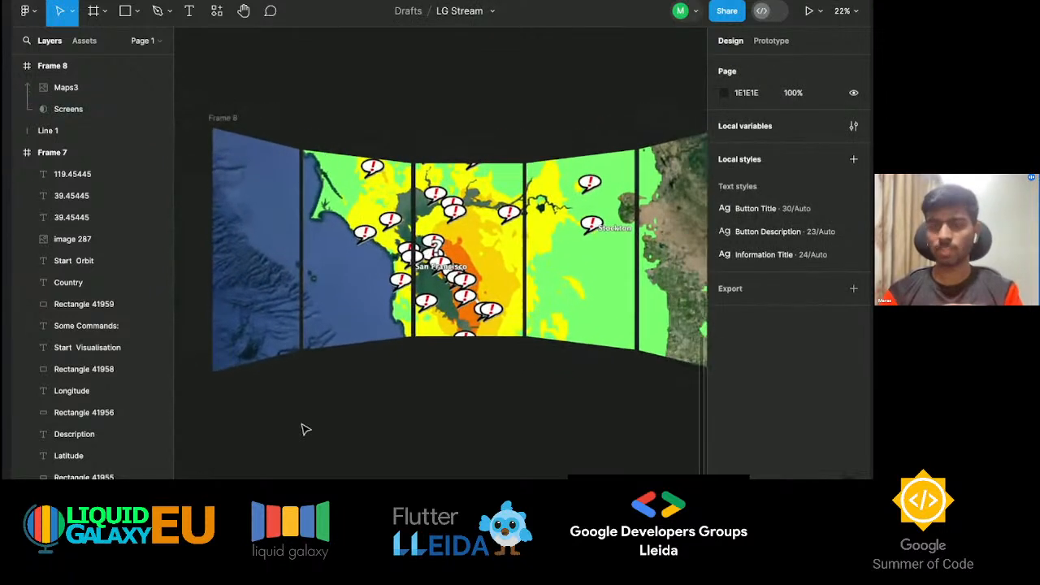
scroll(306, 428, "down", 1)
scroll(305, 429, "left", 1)
scroll(306, 429, "up", 1)
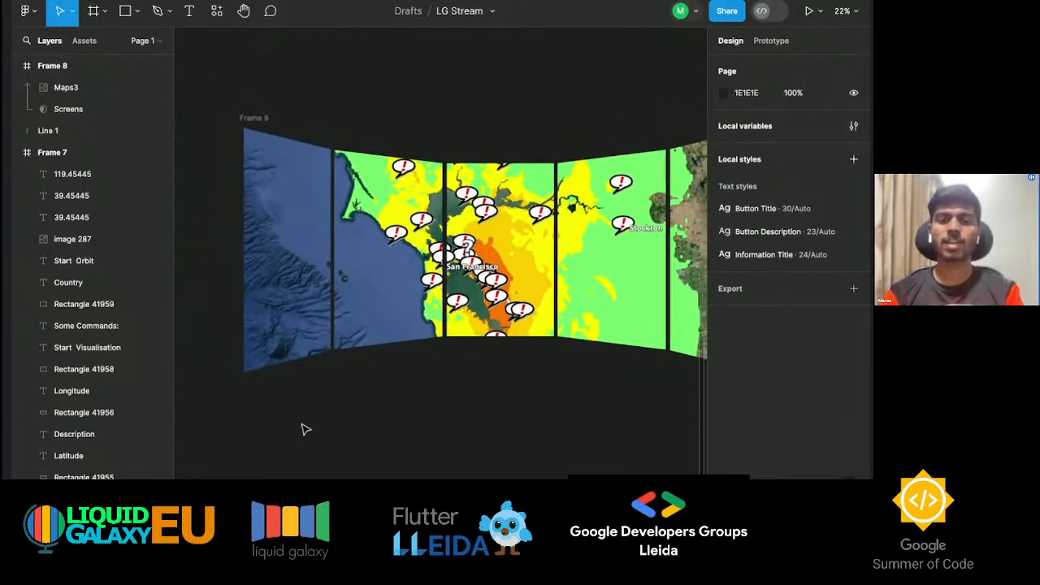
scroll(262, 264, "up", 5)
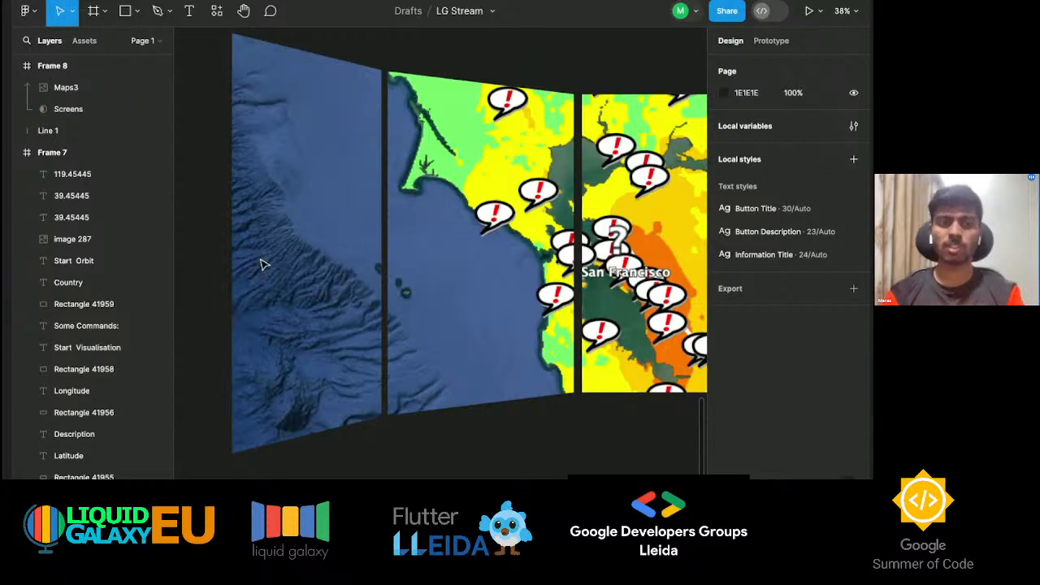
scroll(261, 264, "down", 3)
scroll(261, 264, "right", 5)
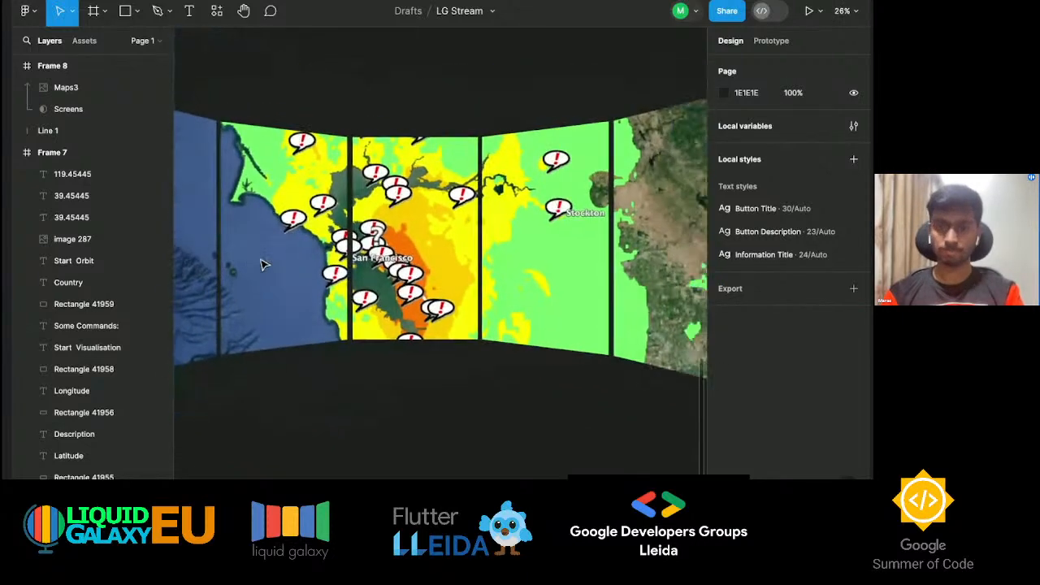
scroll(264, 265, "down", 1)
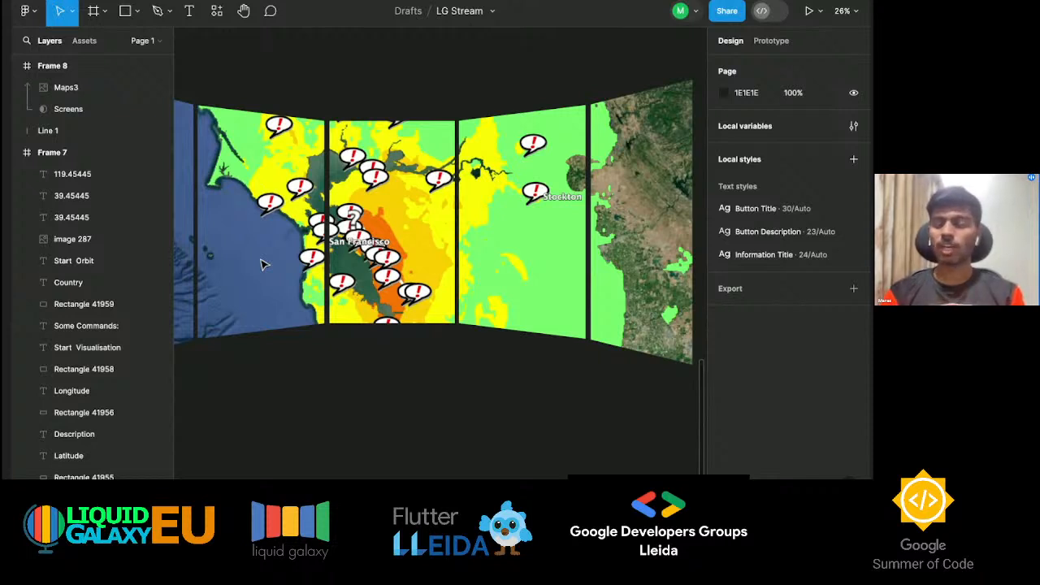
Draw a rectangle about 456 × 561 on the upper part of the leftmost screen in Frame 8.
scroll(261, 264, "left", 5)
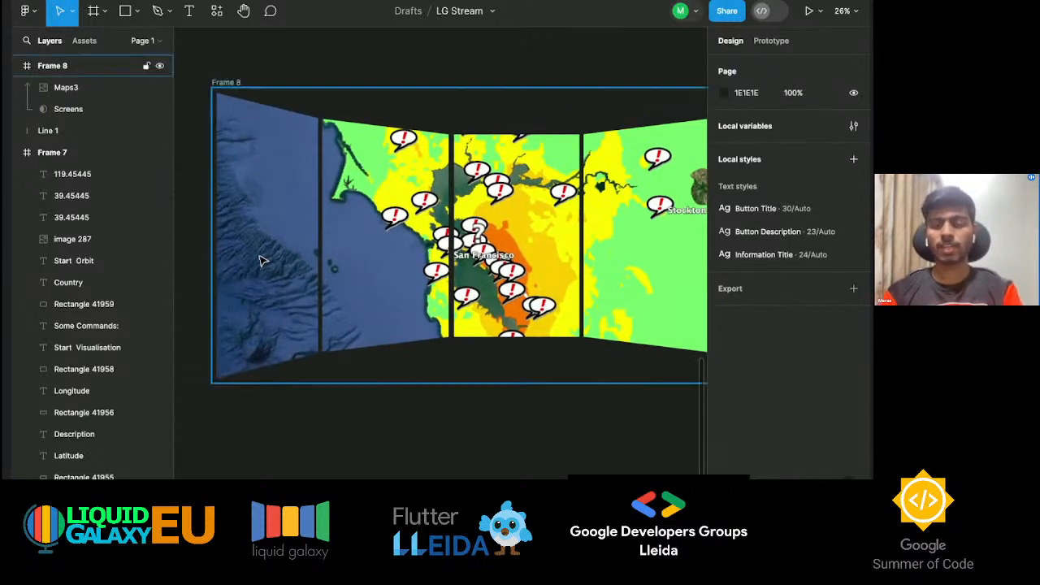
key("r")
left_click_drag(228, 125, 307, 222)
left_click_drag(274, 176, 274, 185)
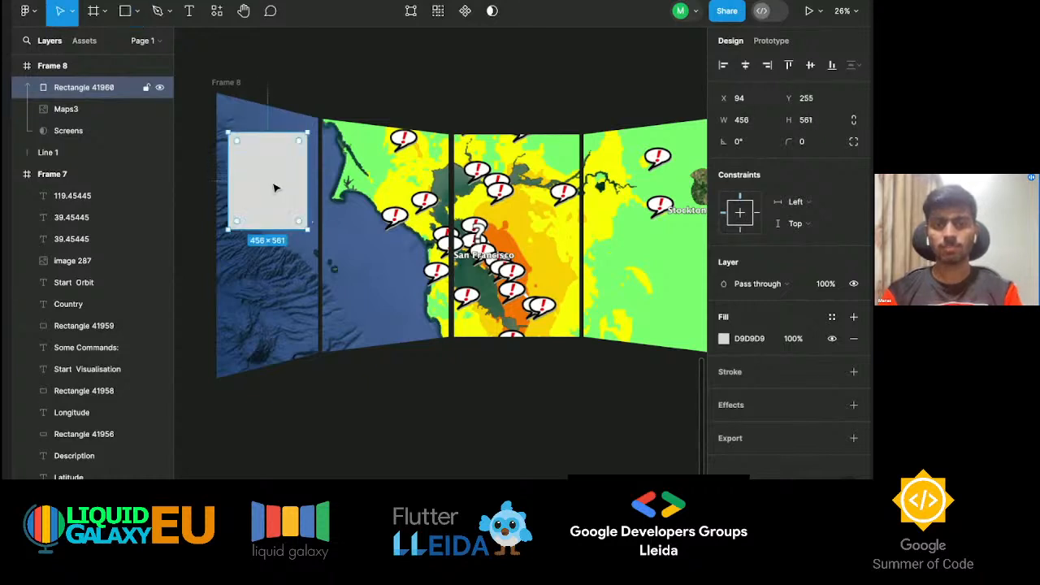
double_click(274, 173)
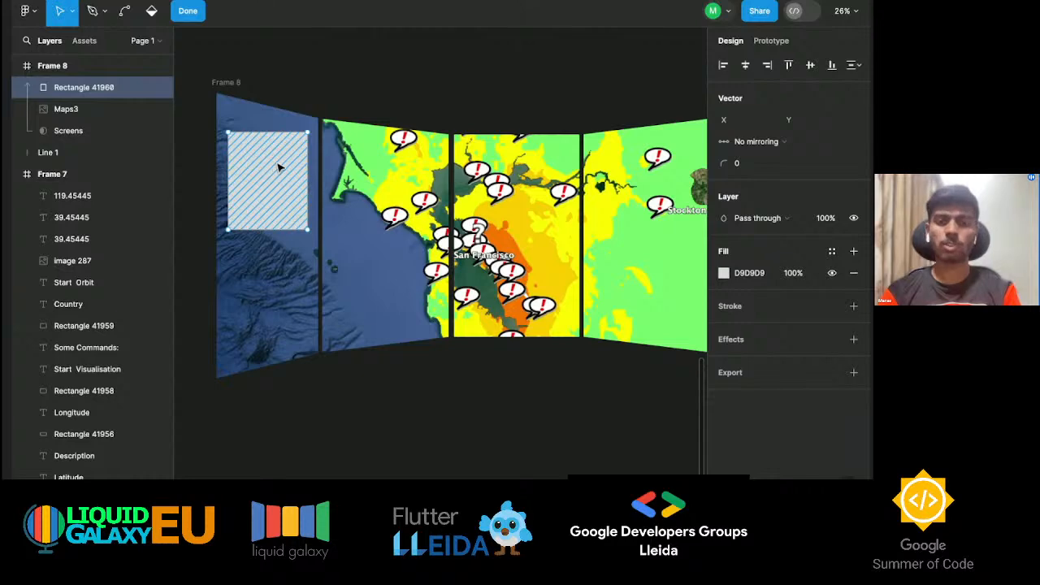
scroll(278, 167, "up", 3)
left_click_drag(323, 118, 319, 128)
key("ctrl+z")
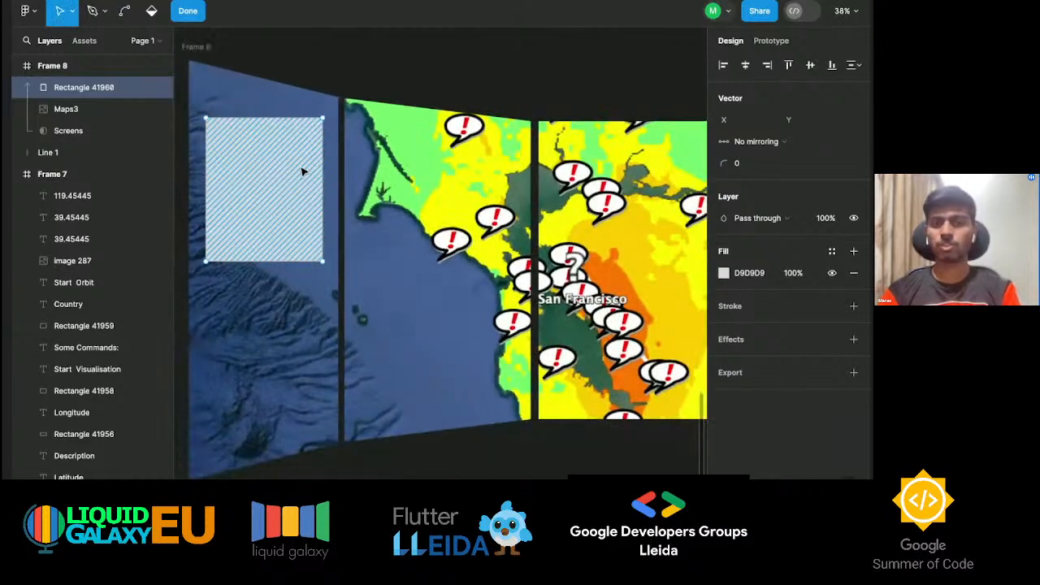
key("Escape")
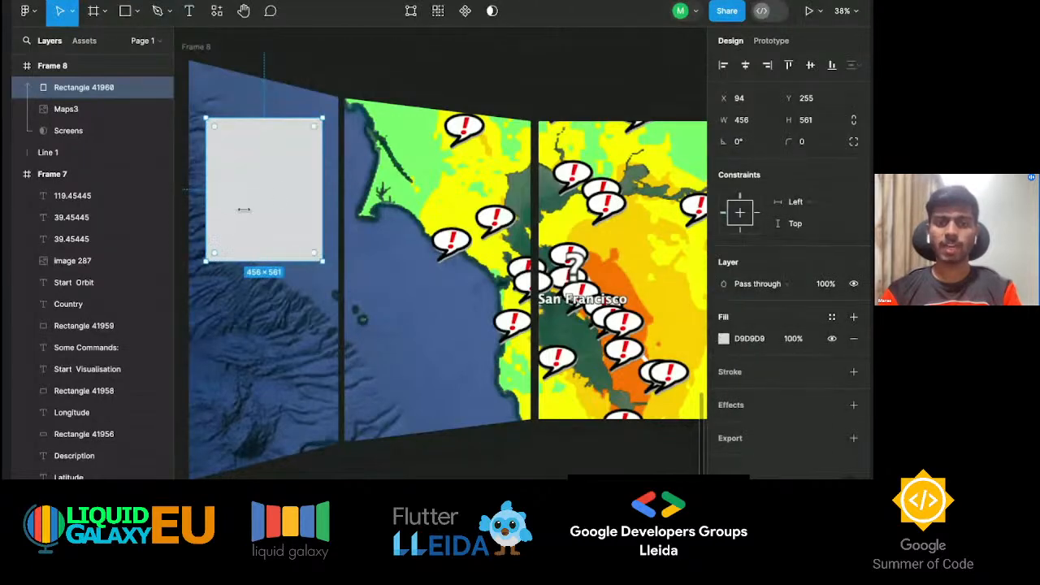
Reshape the grey rectangle to follow the screen's perspective by lowering its upper-right and lower-right corner points.
double_click(290, 186)
left_click_drag(323, 120, 323, 140)
left_click(322, 260)
left_click_drag(321, 261, 319, 269)
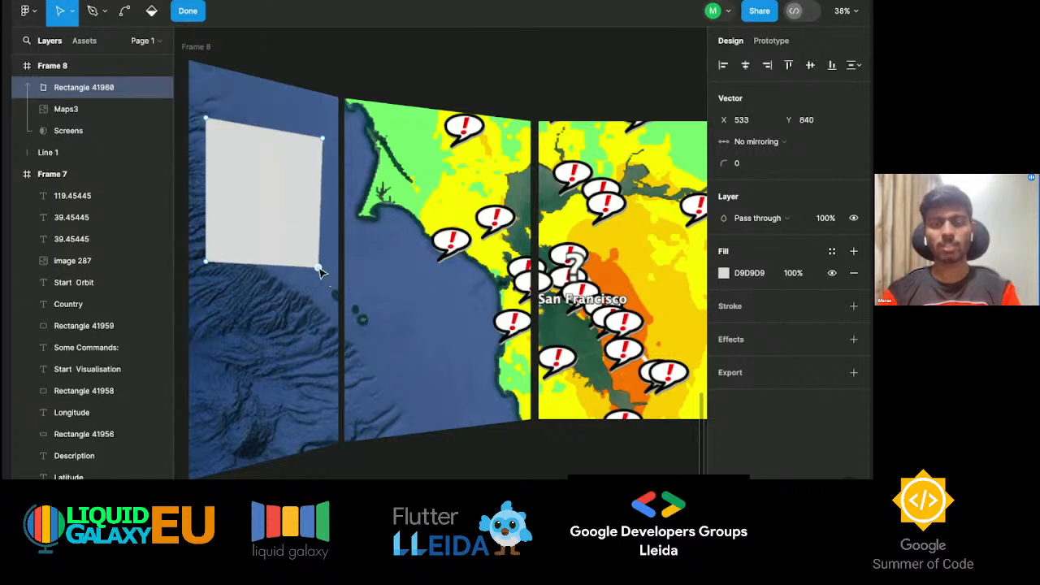
left_click(207, 262)
left_click_drag(209, 265, 210, 269)
left_click(318, 268)
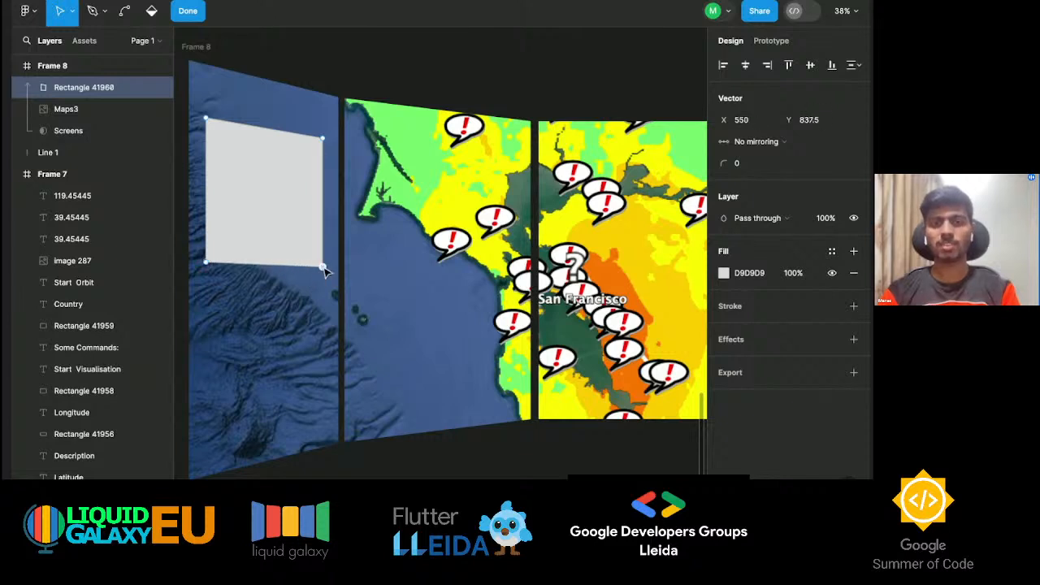
Move the slanted grey shape up to Y 218 in Frame 8 and finish editing its points.
left_click(262, 218)
left_click_drag(262, 218, 263, 209)
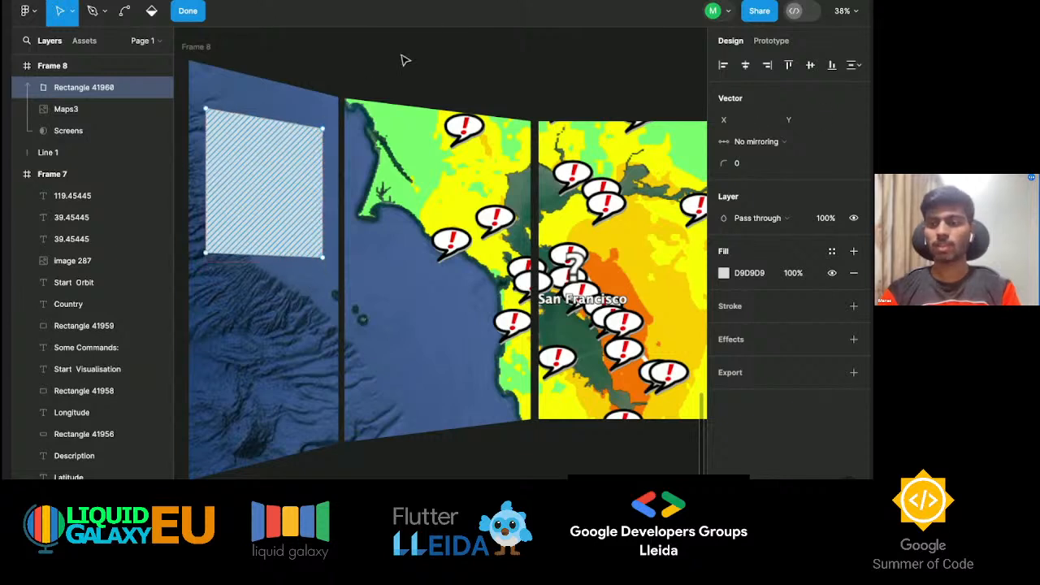
scroll(442, 67, "down", 3)
scroll(442, 65, "up", 2)
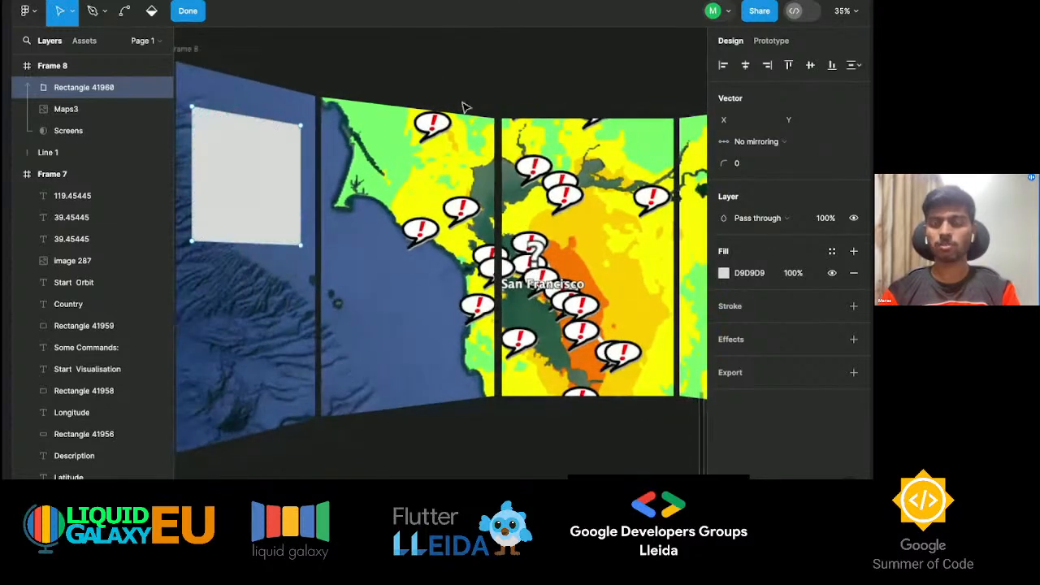
scroll(465, 107, "down", 3)
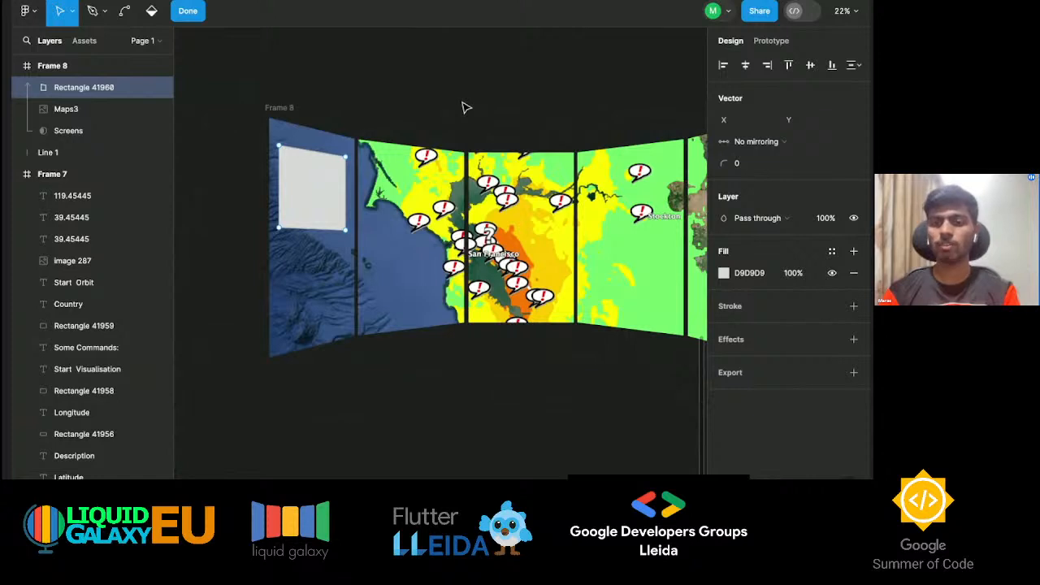
scroll(465, 107, "down", 4)
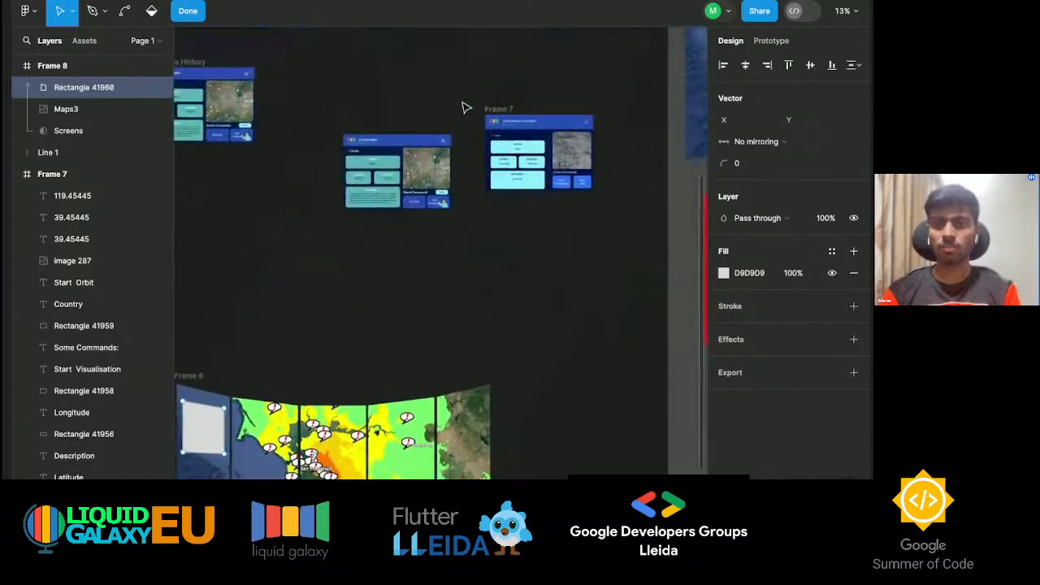
key("Escape")
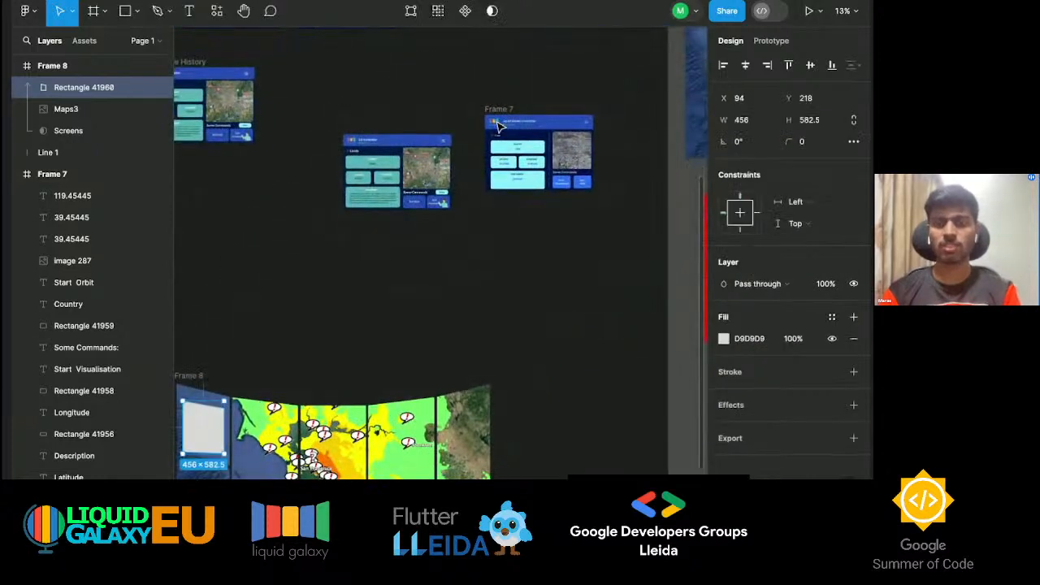
scroll(349, 275, "down", 5)
scroll(349, 274, "left", 4)
scroll(329, 264, "up", 5)
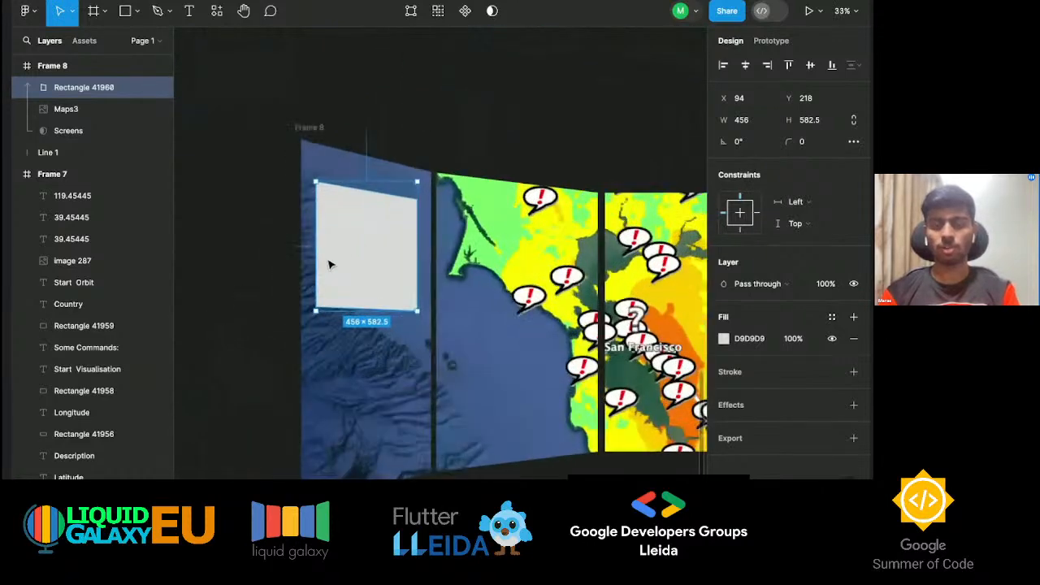
scroll(329, 264, "up", 4)
key("ctrl+d")
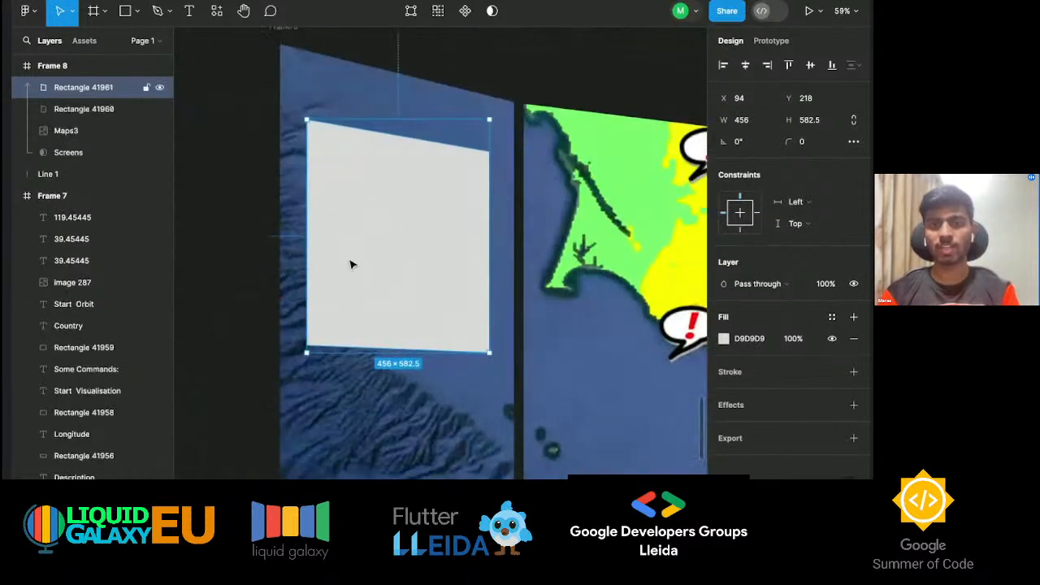
scroll(350, 264, "down", 8)
key("ctrl+z")
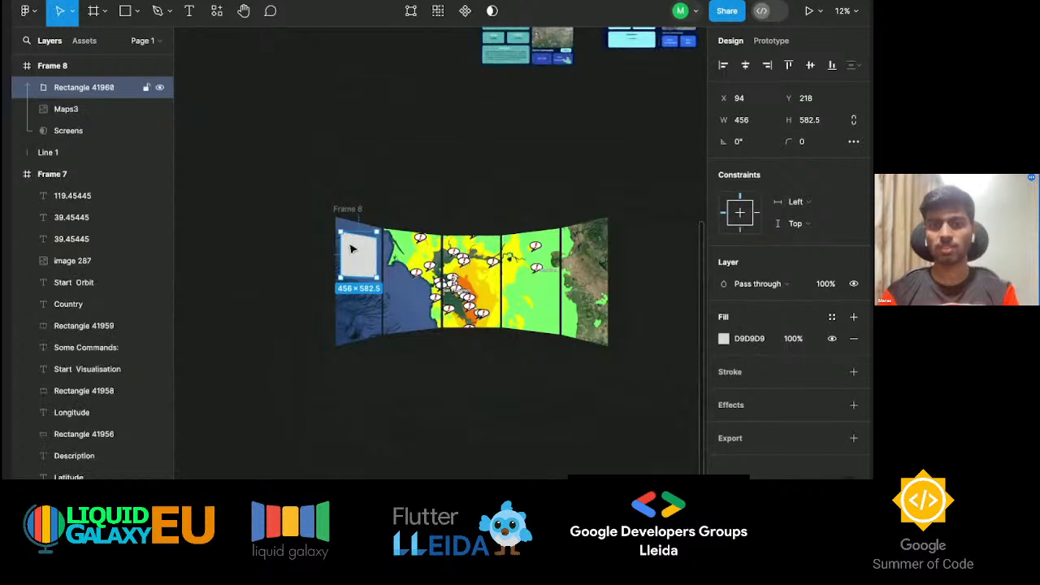
Paste a copy of the slanted grey shape into Frame 8 and send it to the back, below the Screens mask.
left_click(348, 209)
key("ctrl+v")
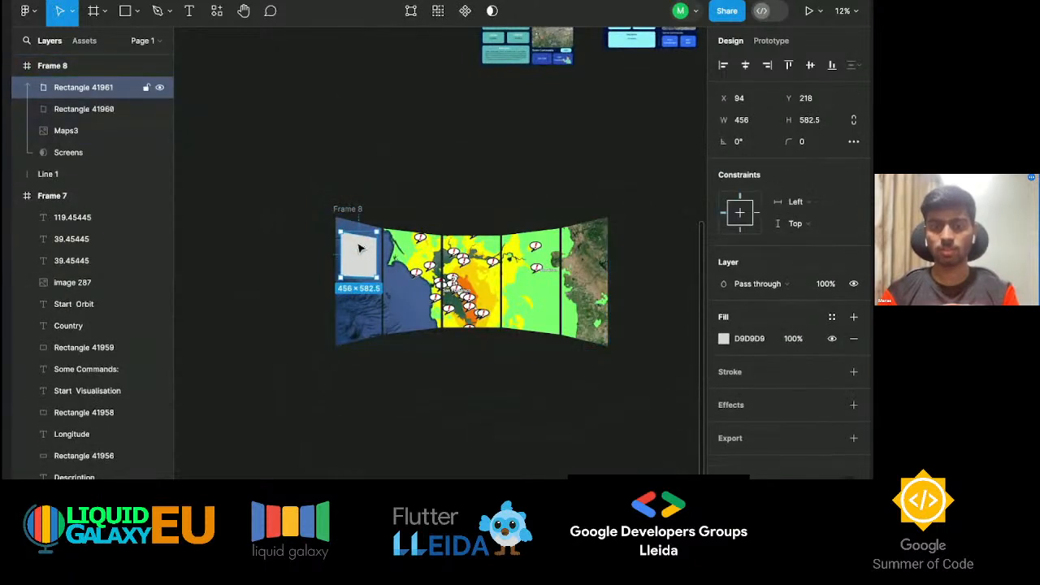
key("bracketleft")
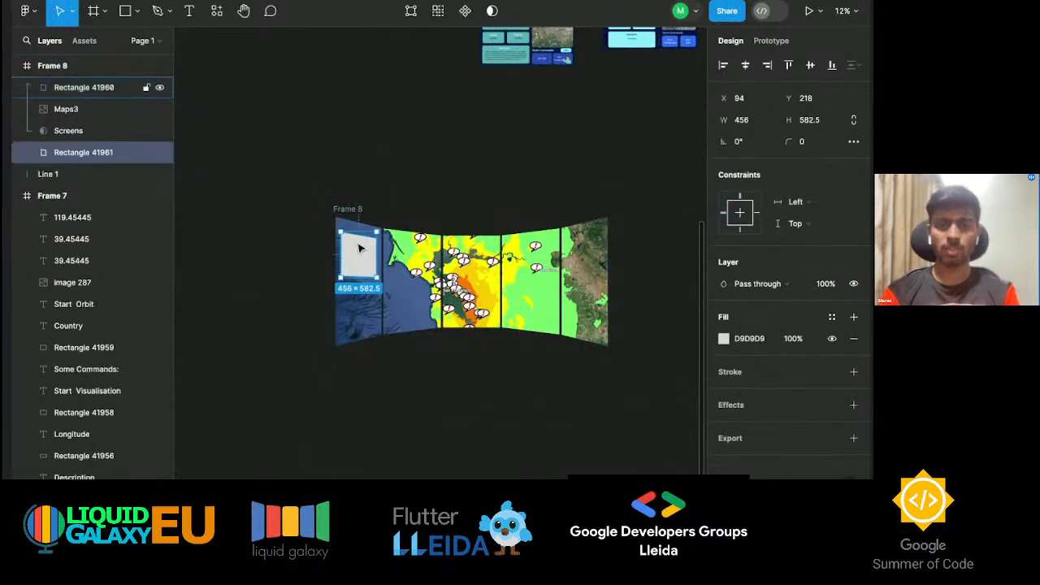
key("bracketright")
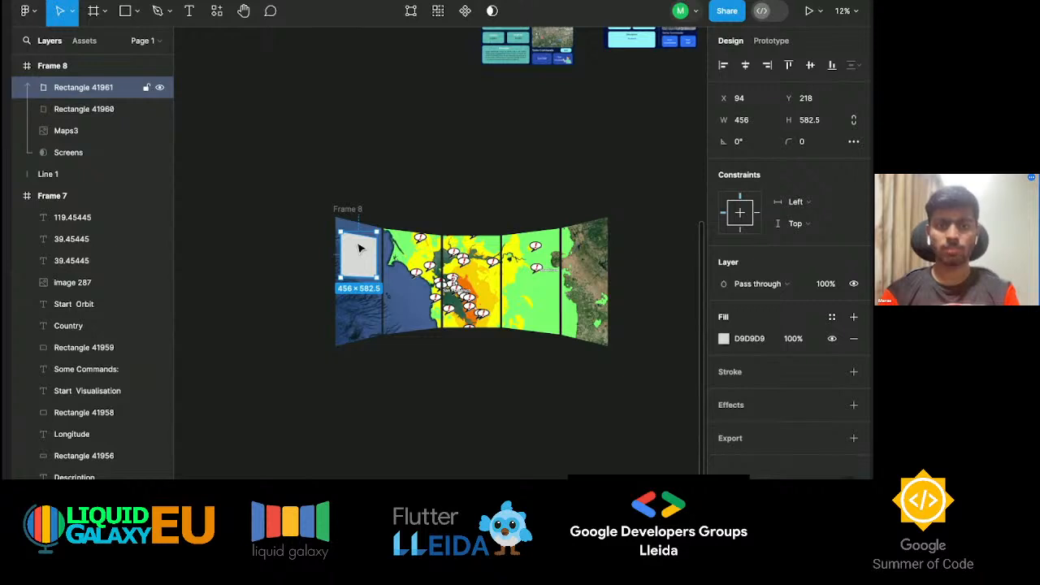
key("bracketleft")
Paste a copy of Frame 7's Liquid Galaxy logo into Frame 8, scaled to about 328 × 244 on the leftmost screen's grey panel.
scroll(452, 178, "right", 3)
scroll(452, 179, "up", 2)
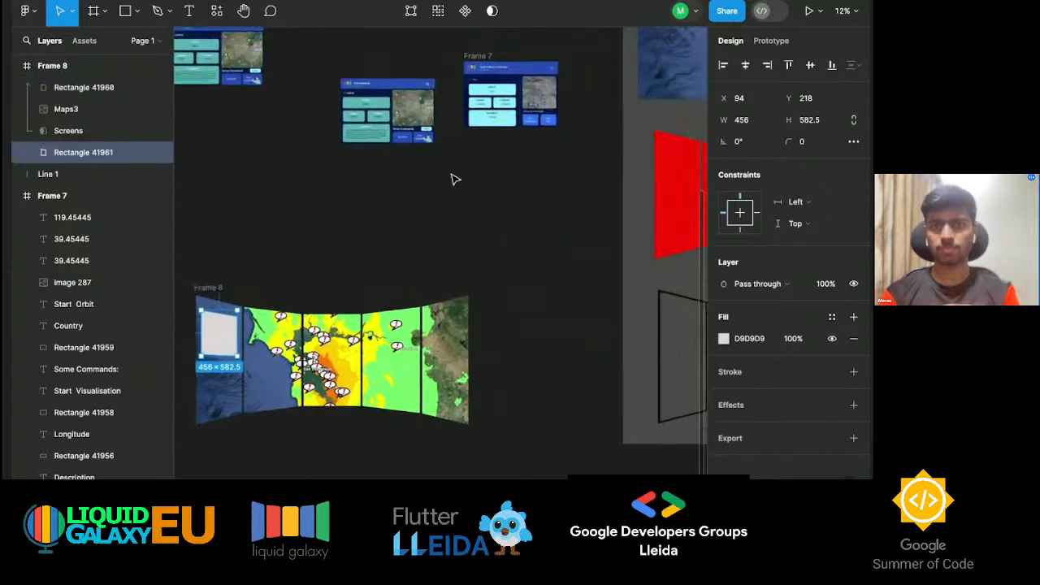
scroll(476, 58, "up", 5)
left_click(463, 85)
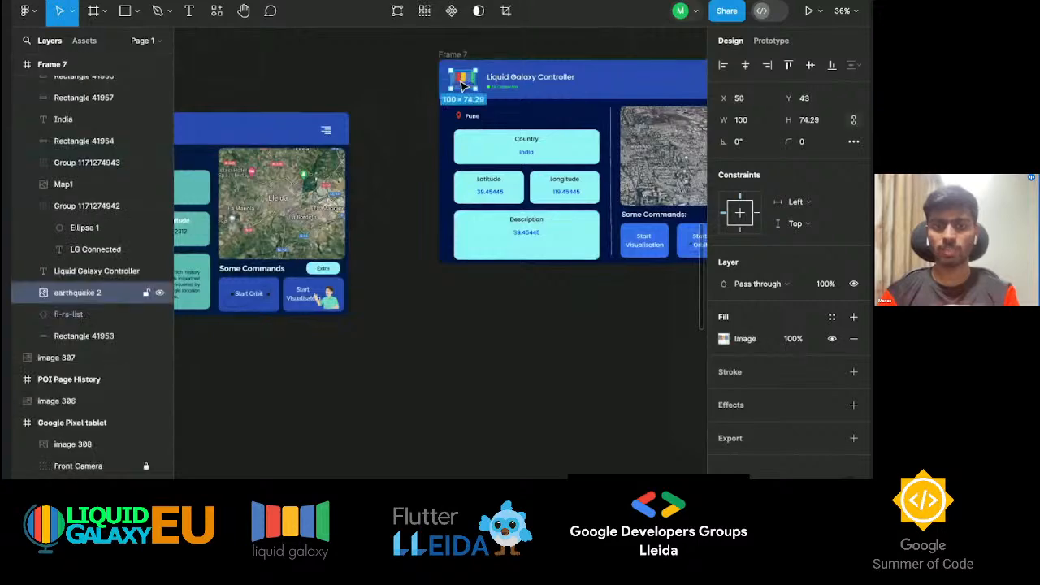
scroll(417, 292, "down", 10)
scroll(418, 293, "left", 4)
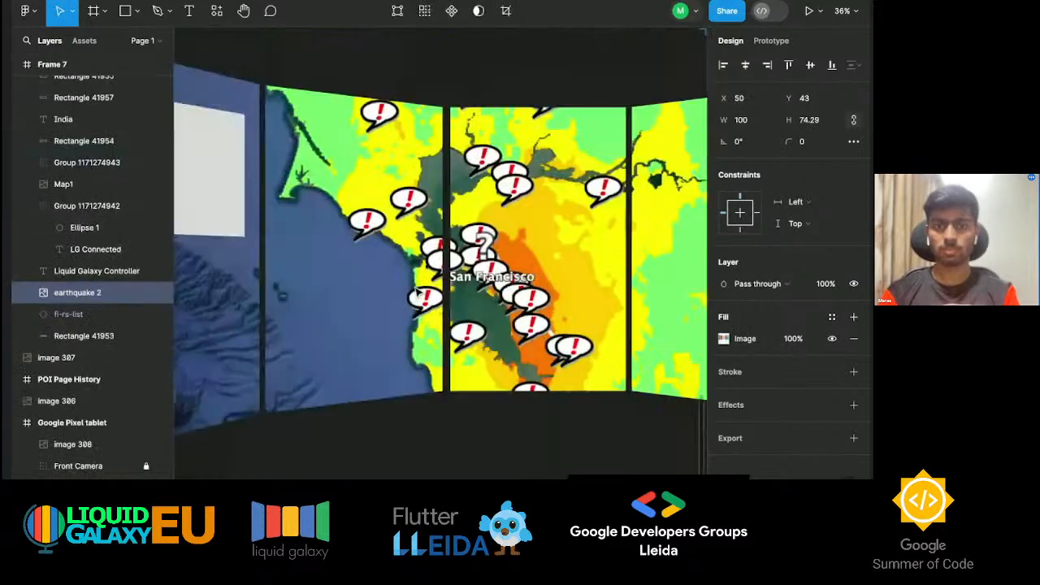
scroll(416, 294, "up", 3)
scroll(416, 293, "left", 2)
left_click(330, 107)
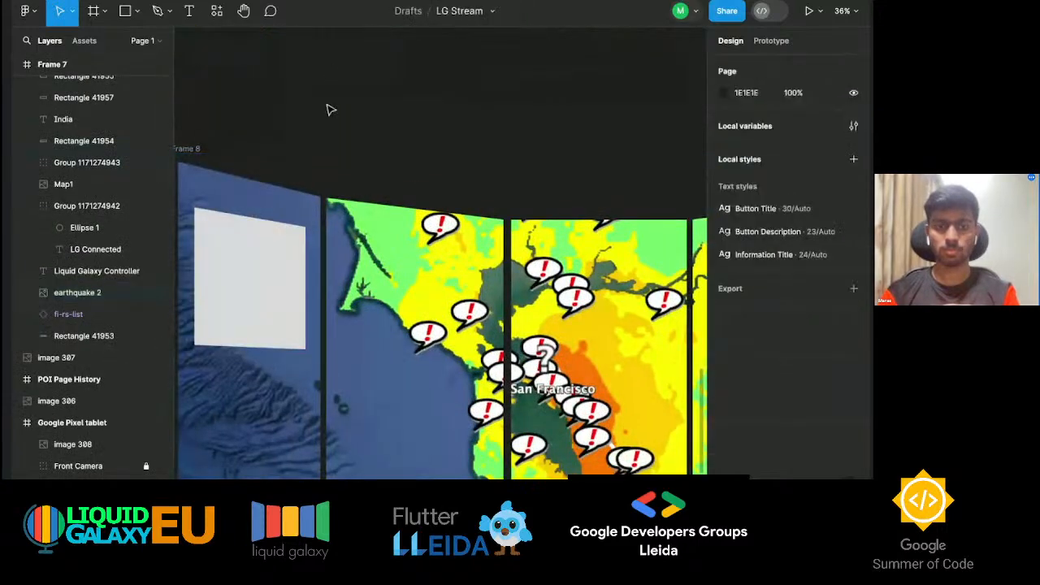
left_click(210, 160)
key("ctrl+v")
left_click_drag(195, 176, 247, 300)
key("k")
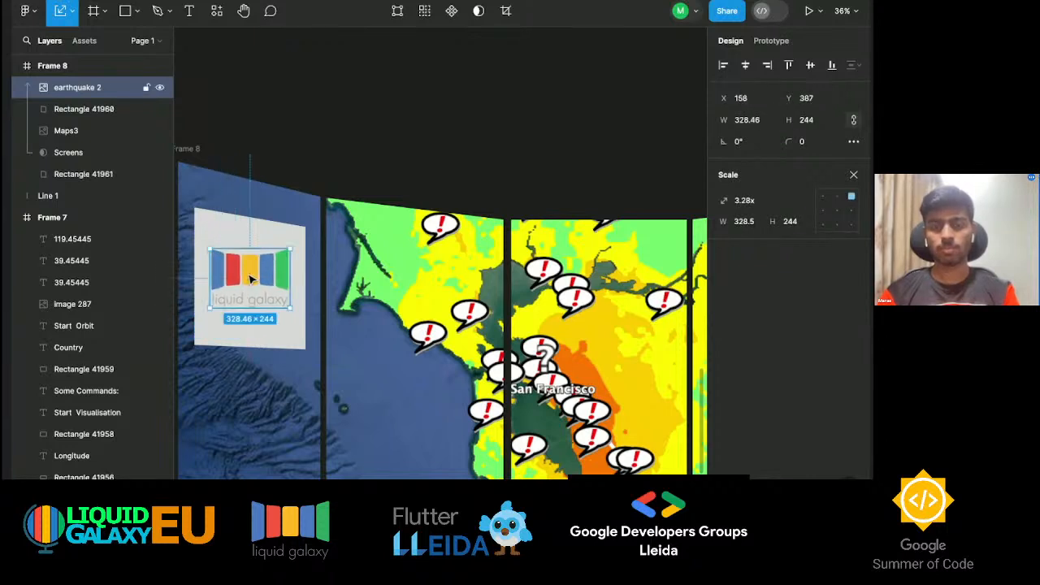
Set the corner radius of the slanted grey panel behind the logo to 10.
left_click(276, 230)
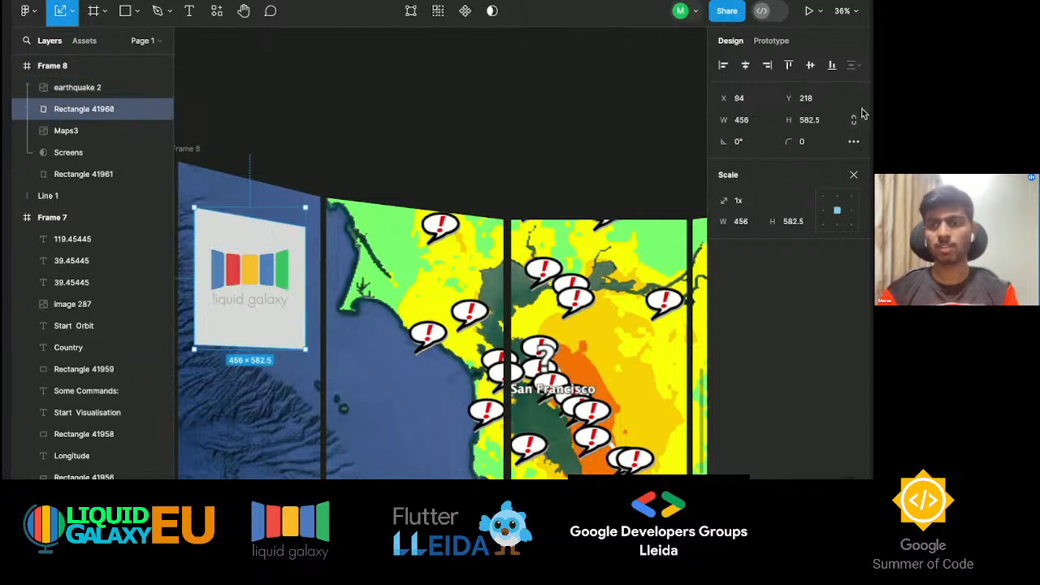
left_click(813, 148)
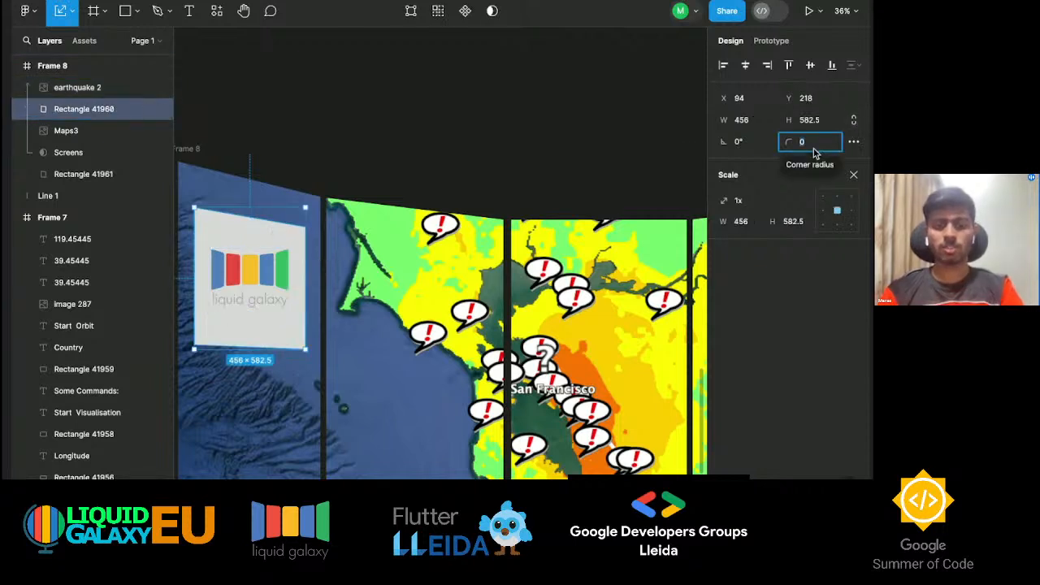
type("10")
key("Return")
left_click(656, 105)
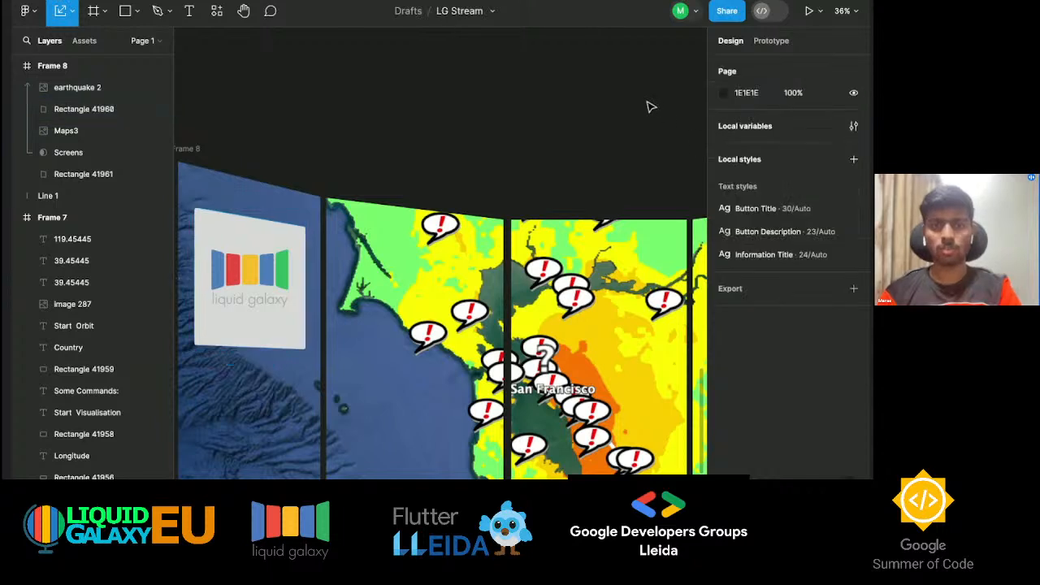
Change the fill of the panel behind the logo to dark grey 3E3C3C.
left_click(84, 109)
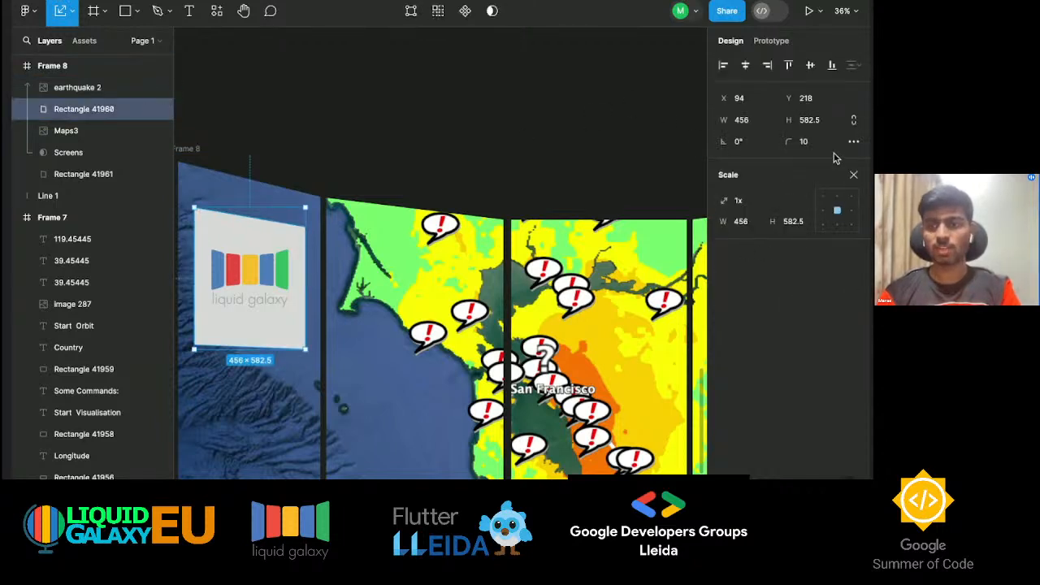
double_click(280, 243)
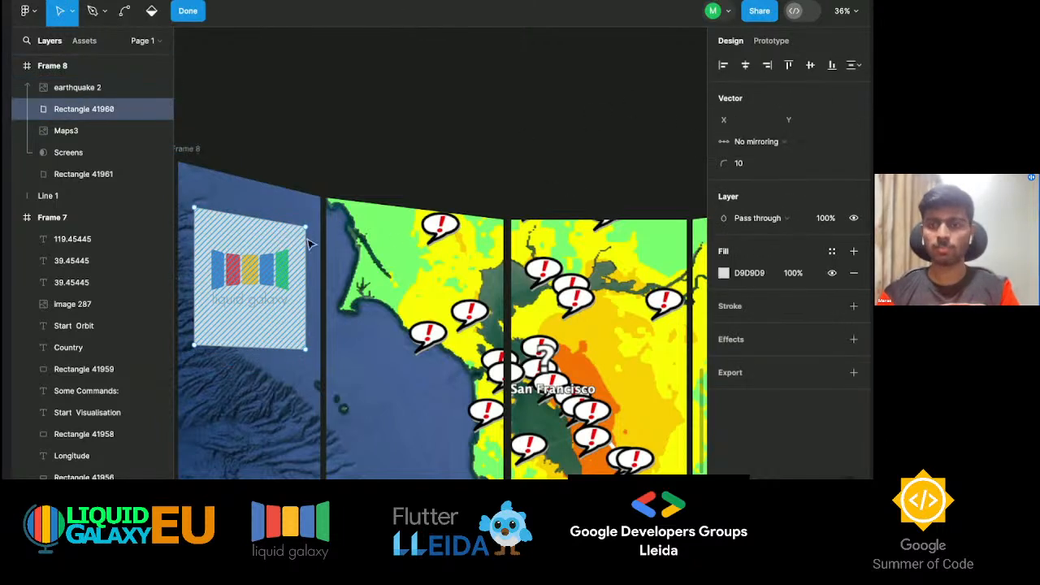
left_click(723, 273)
left_click_drag(553, 241, 551, 286)
left_click(418, 108)
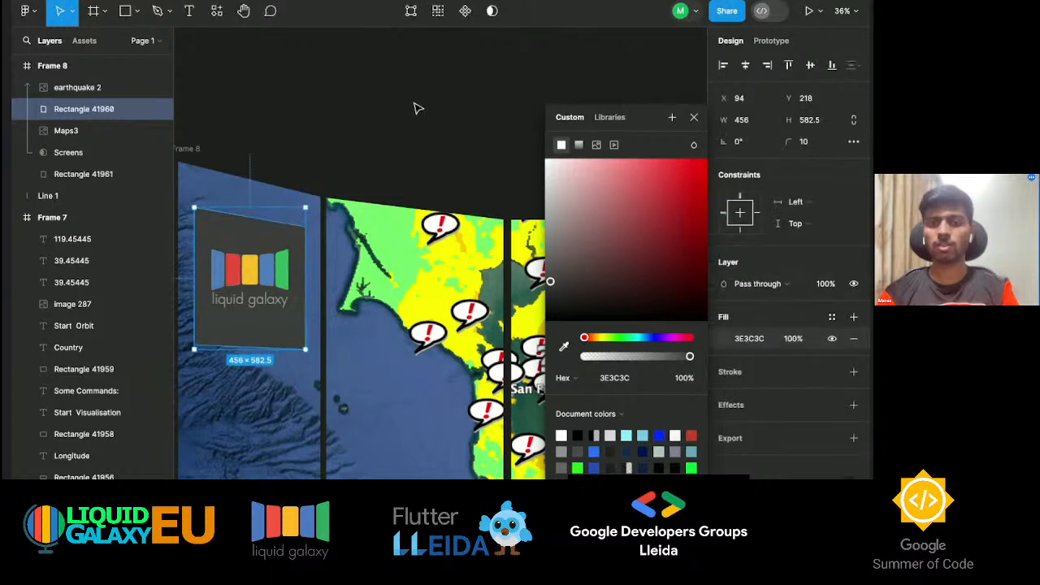
left_click(418, 108)
scroll(419, 108, "down", 5)
scroll(418, 108, "right", 3)
scroll(419, 108, "down", 2)
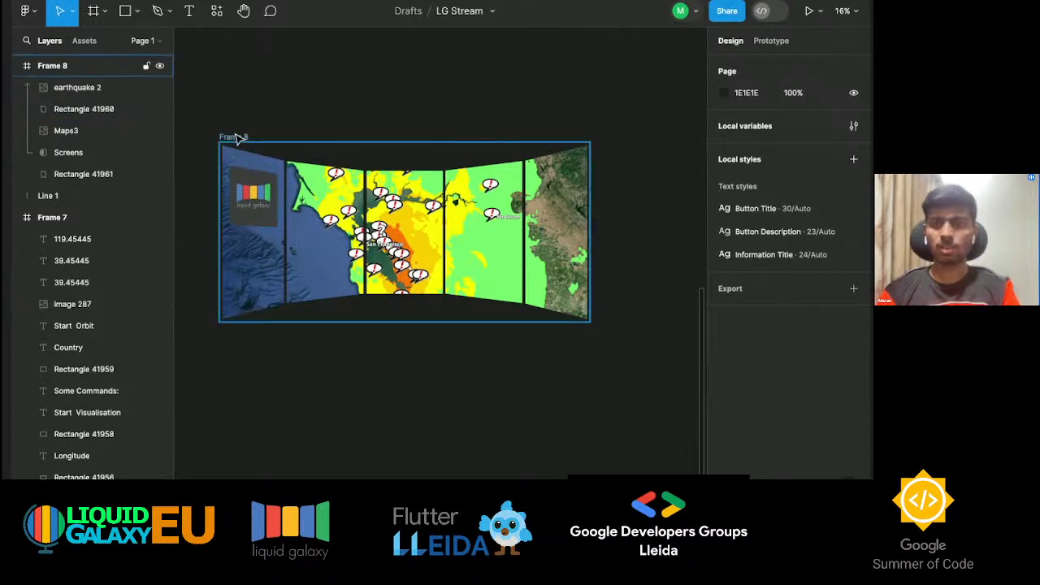
left_click(235, 138)
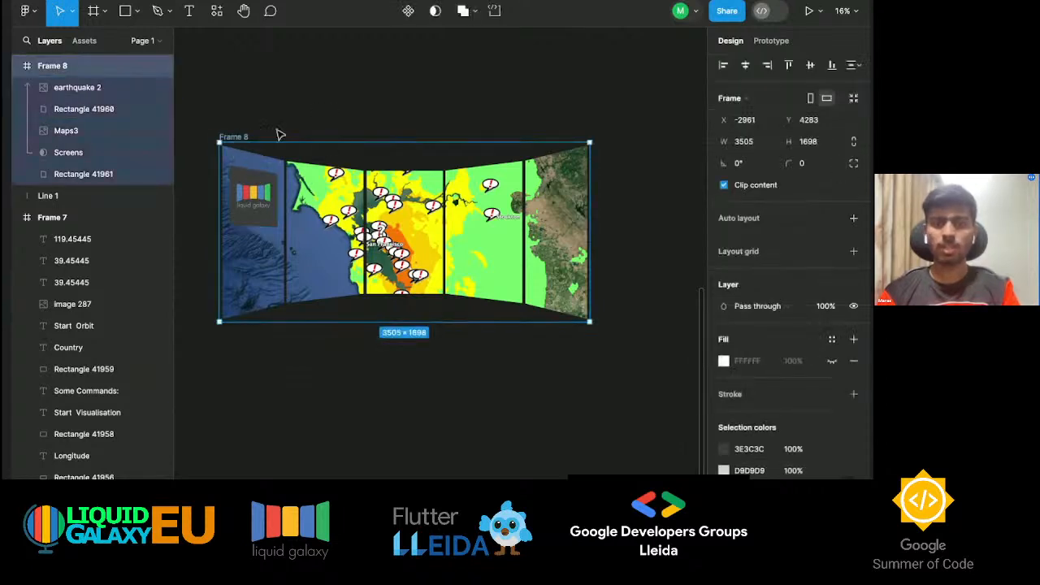
left_click(385, 99)
scroll(378, 100, "right", 5)
scroll(378, 100, "up", 3)
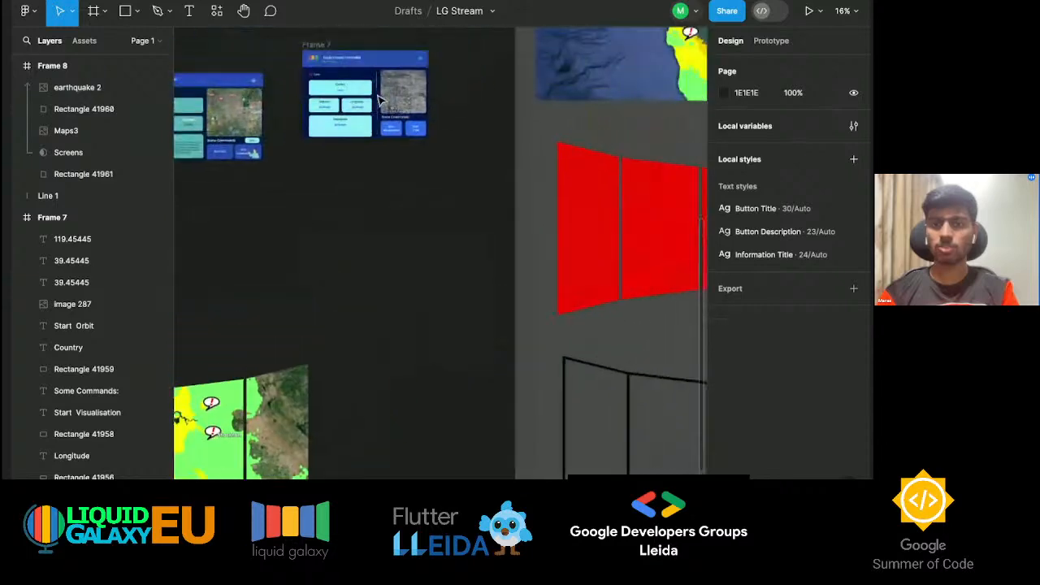
scroll(379, 100, "right", 6)
scroll(480, 88, "down", 3)
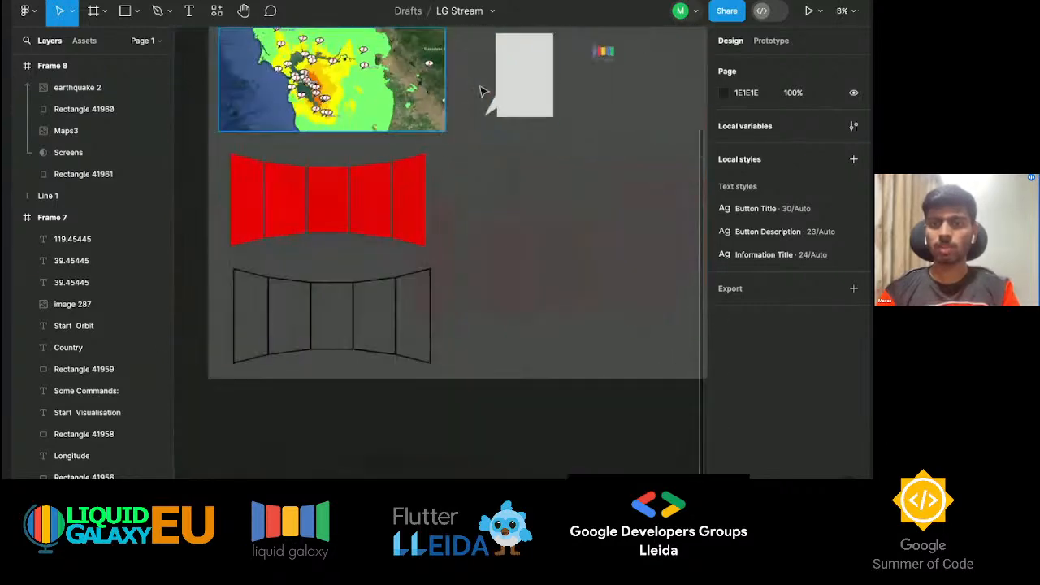
left_click(549, 80)
scroll(418, 254, "down", 3)
scroll(418, 254, "left", 6)
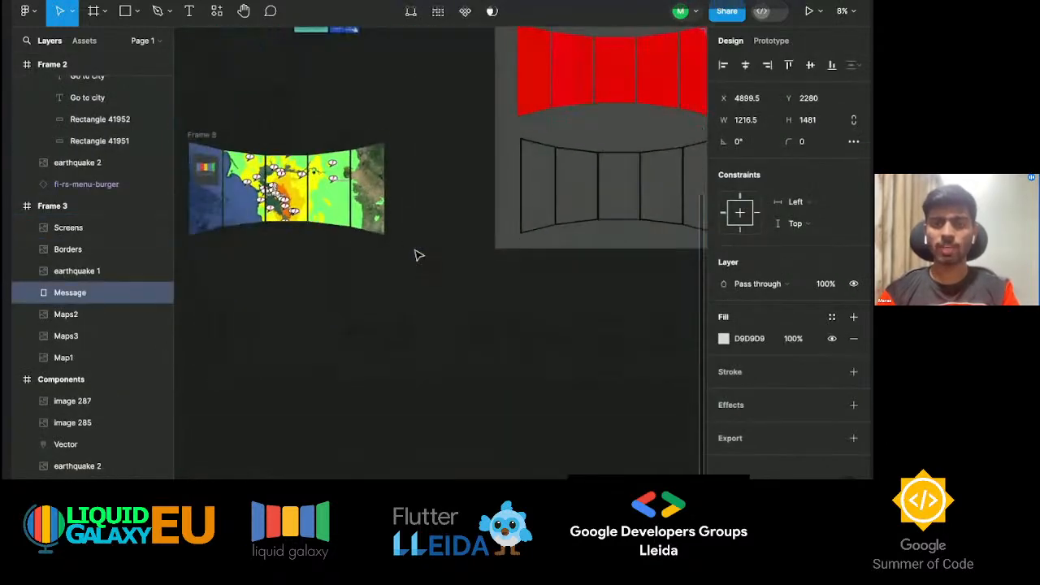
scroll(417, 254, "up", 5)
key("ctrl+v")
left_click_drag(433, 313, 615, 381)
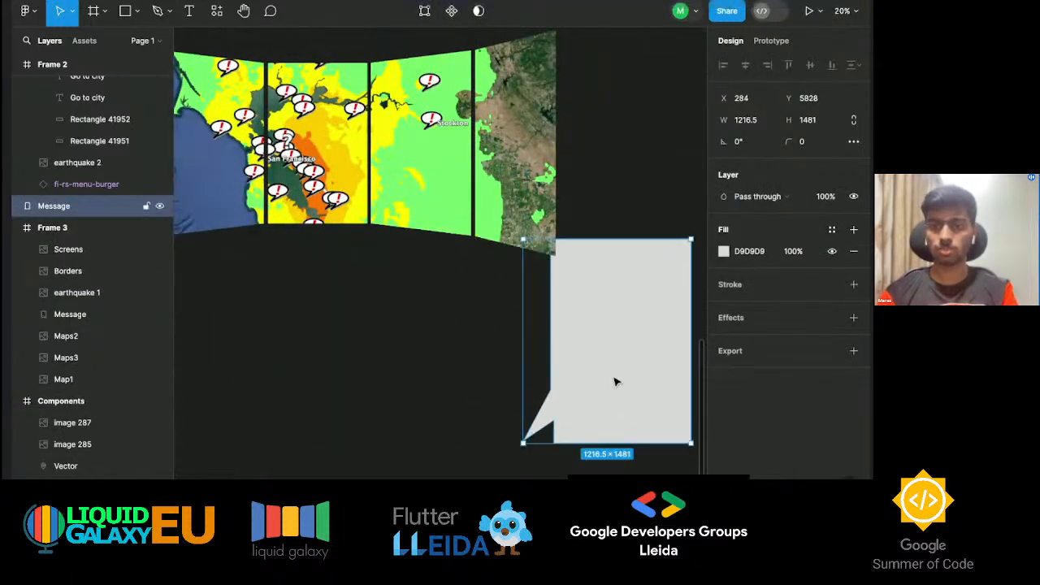
key("Delete")
Draw an upright grey rectangle below Frame 8 and pull its bottom edge's midpoint out beyond the lower-left corner as a tail.
key("r")
left_click_drag(333, 299, 421, 407)
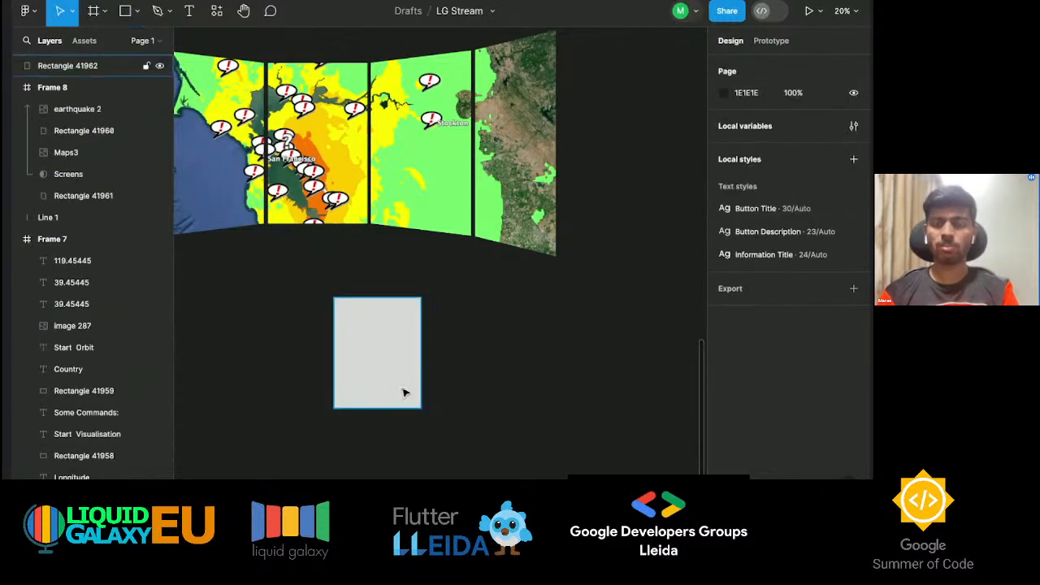
key("shift+2")
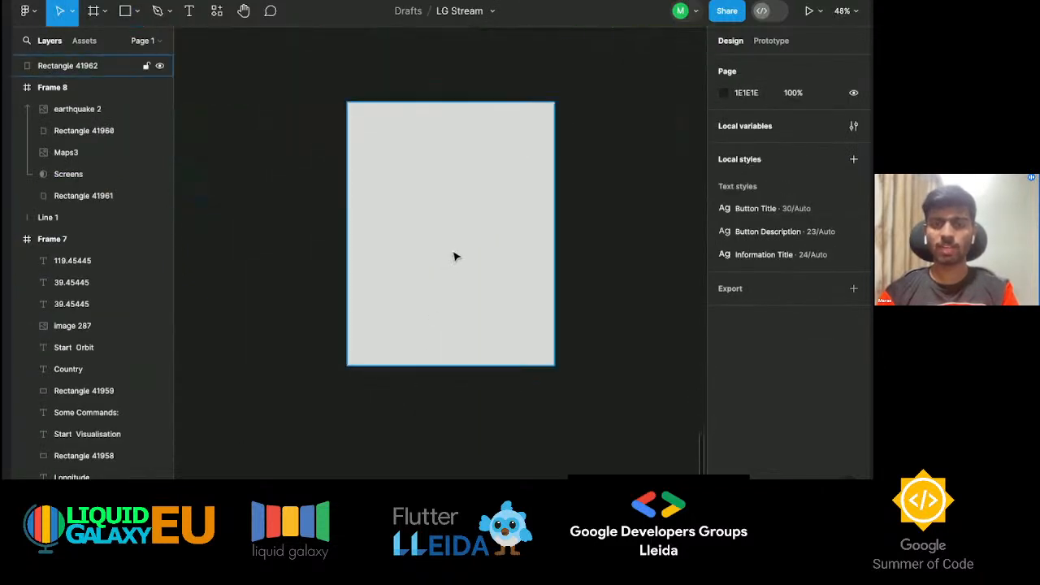
double_click(454, 257)
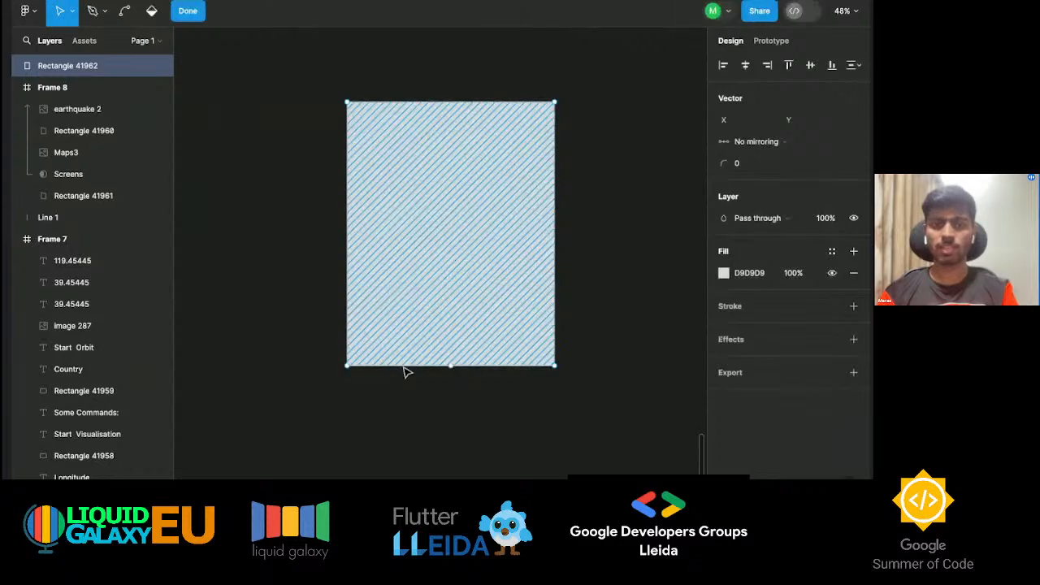
mouse_move(456, 370)
left_mouse_down()
mouse_move(369, 408)
mouse_move(297, 413)
mouse_move(292, 404)
left_mouse_up()
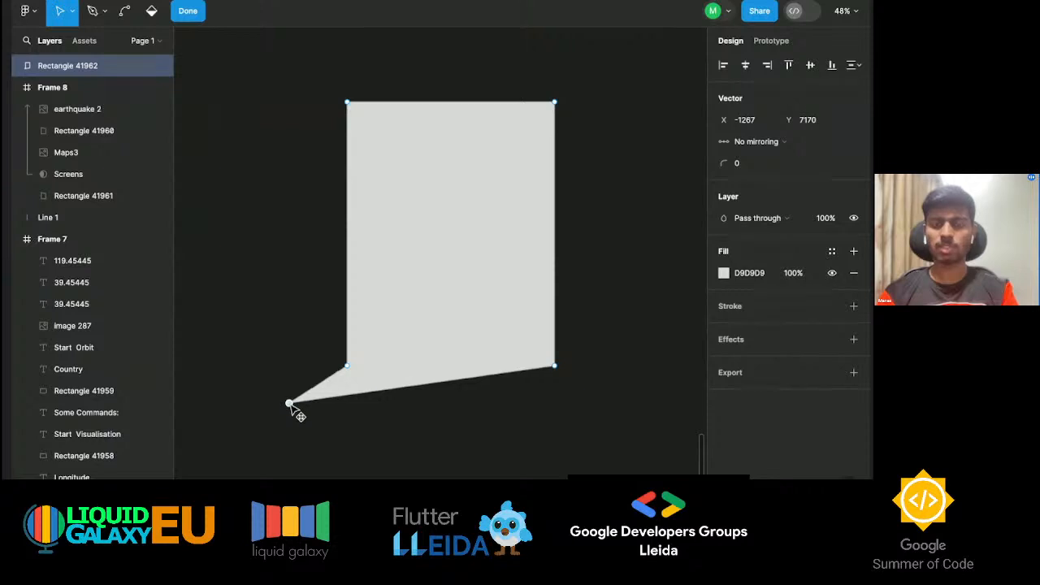
left_click(482, 415)
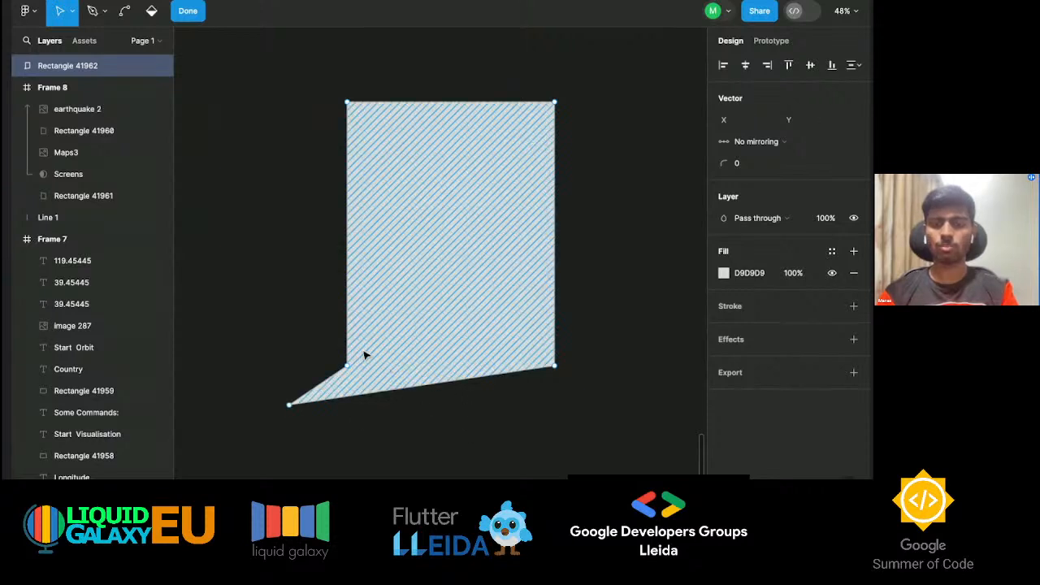
Shape the rectangle into a speech bubble by adding a bottom-edge point near the lower-left corner and raising the tail's upper base point.
scroll(366, 316, "right", 3)
left_click_drag(345, 378, 271, 368)
left_click_drag(213, 399, 204, 393)
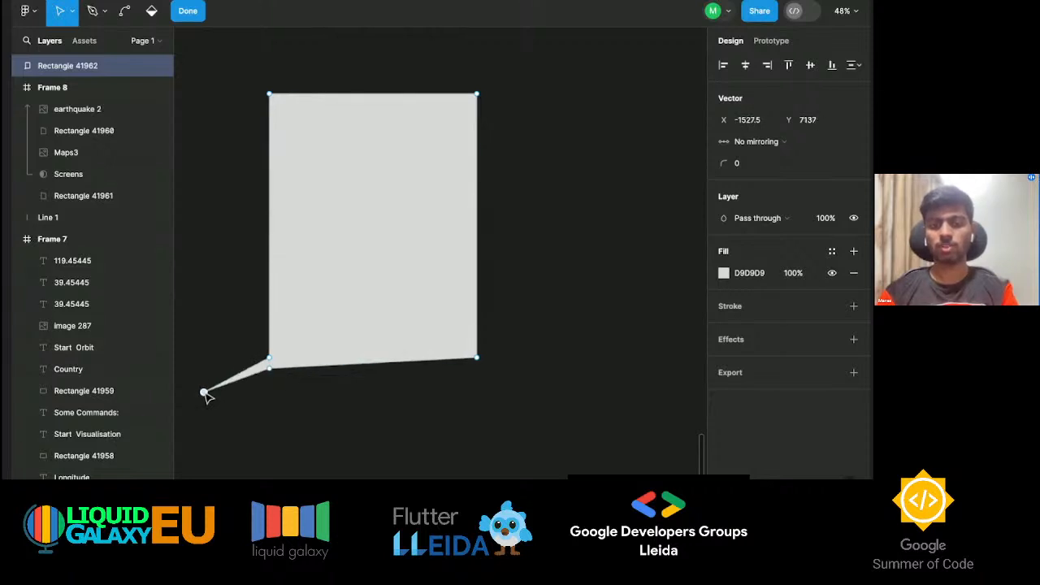
left_click_drag(270, 359, 269, 295)
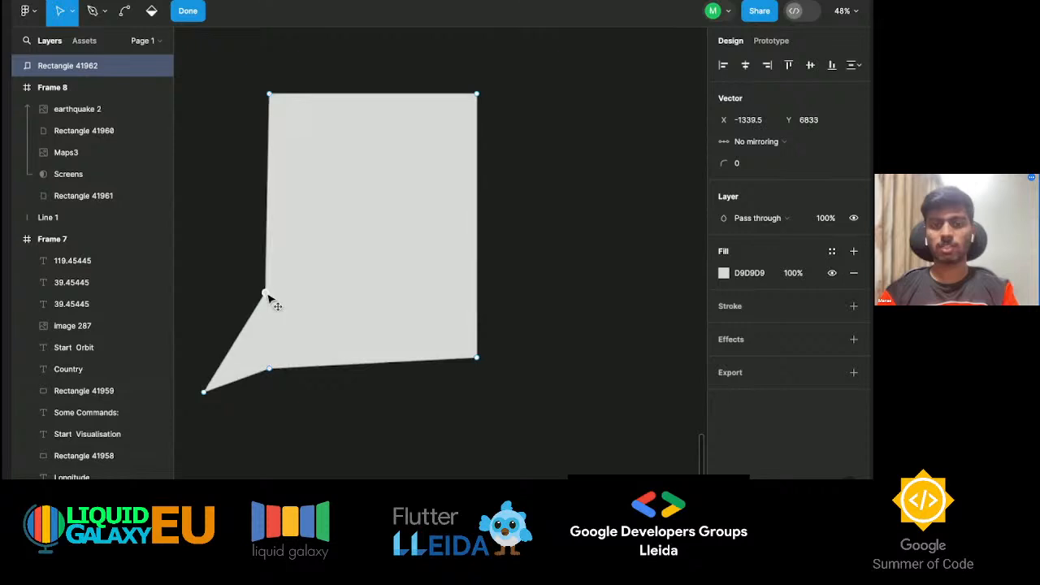
left_click_drag(269, 370, 269, 363)
Move the speech bubble onto the middle of the rig, nest it in Frame 8, and finish editing its points.
scroll(406, 407, "down", 2)
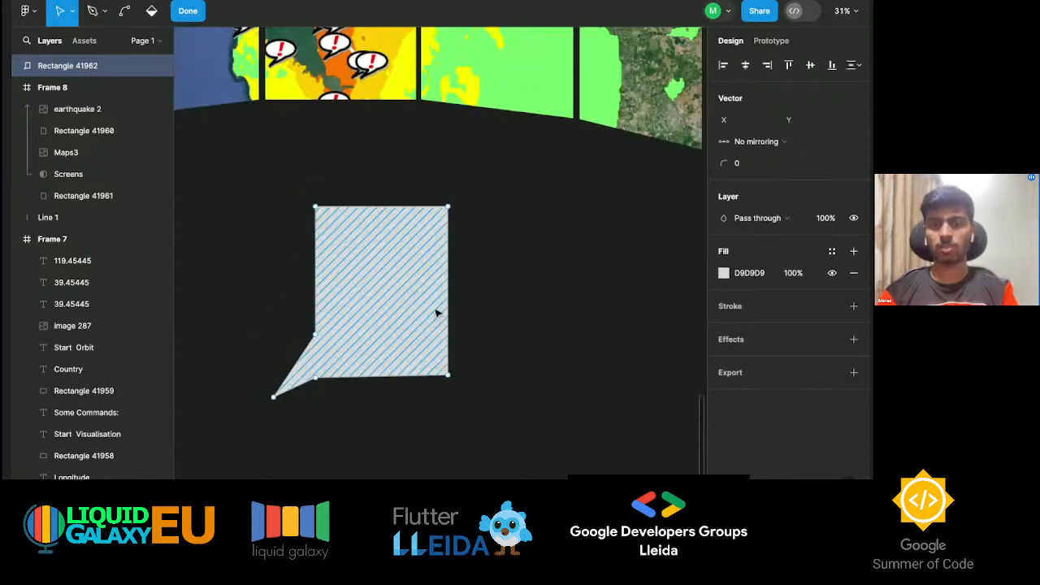
scroll(447, 311, "down", 4)
left_click_drag(436, 315, 441, 173)
scroll(441, 173, "up", 3)
scroll(441, 173, "up", 4)
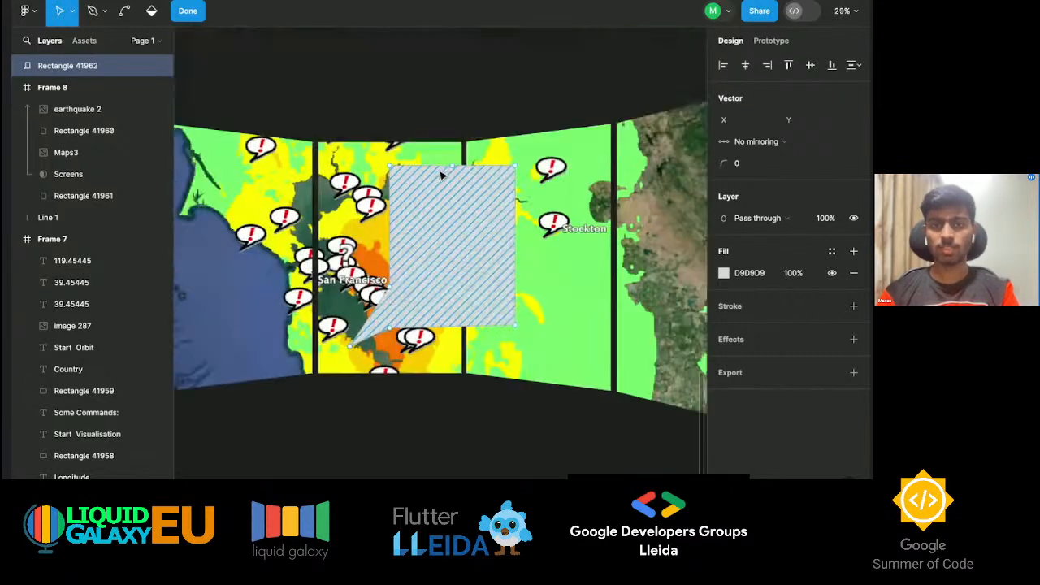
left_click_drag(441, 175, 415, 260)
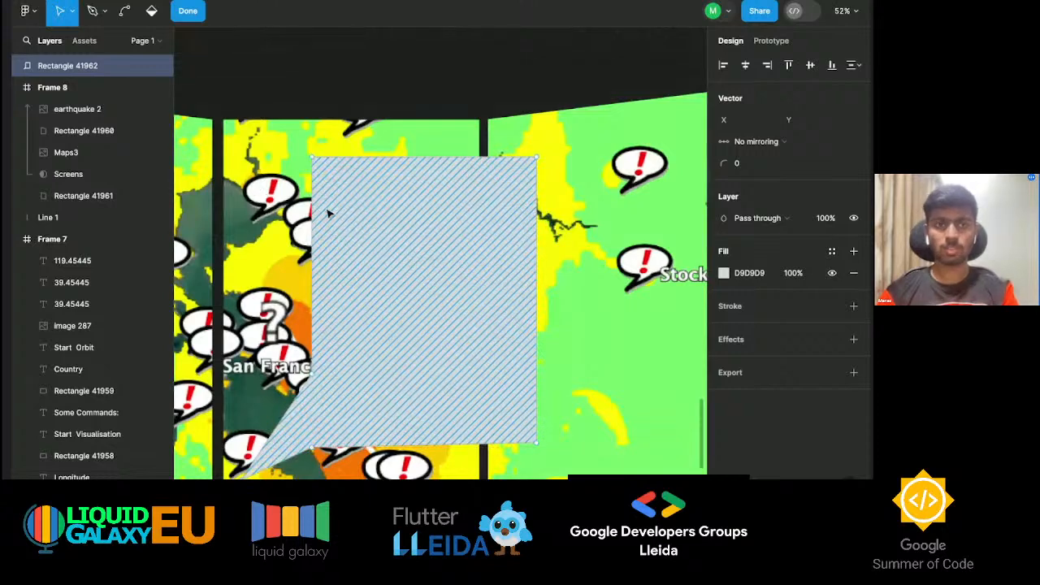
scroll(328, 213, "down", 5)
scroll(328, 213, "left", 5)
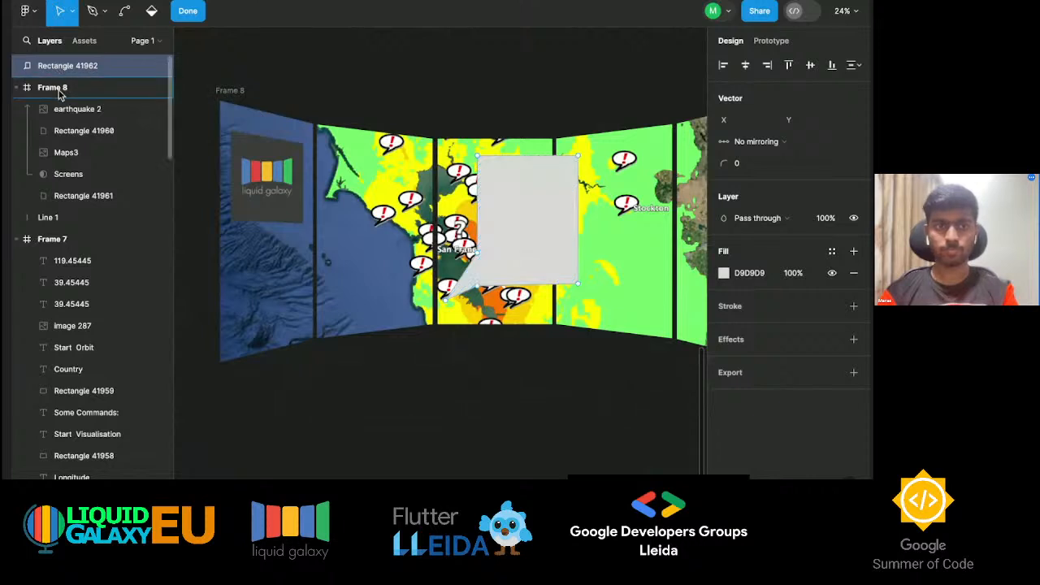
scroll(59, 94, "down", 1)
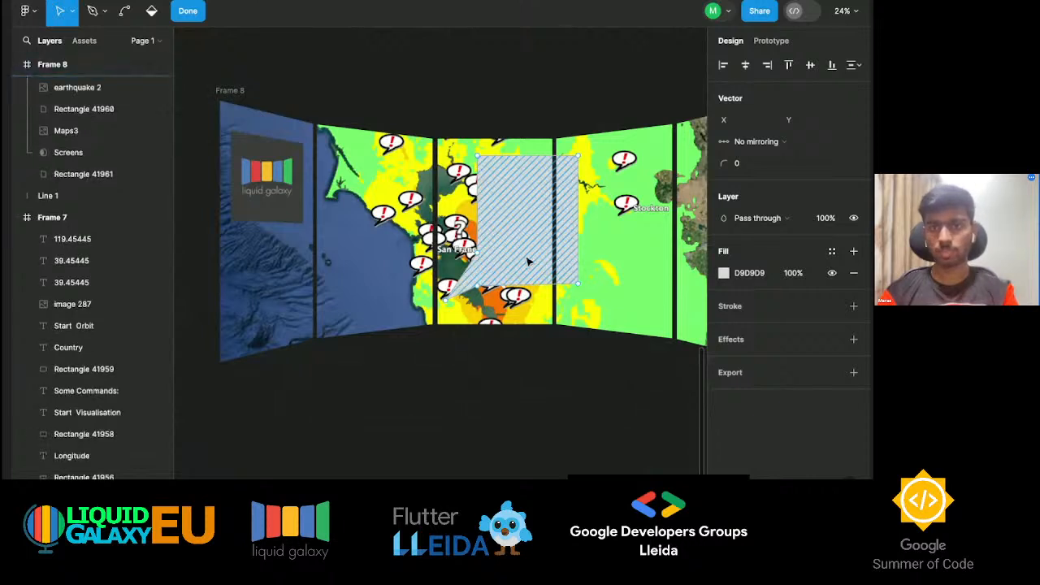
key("Escape")
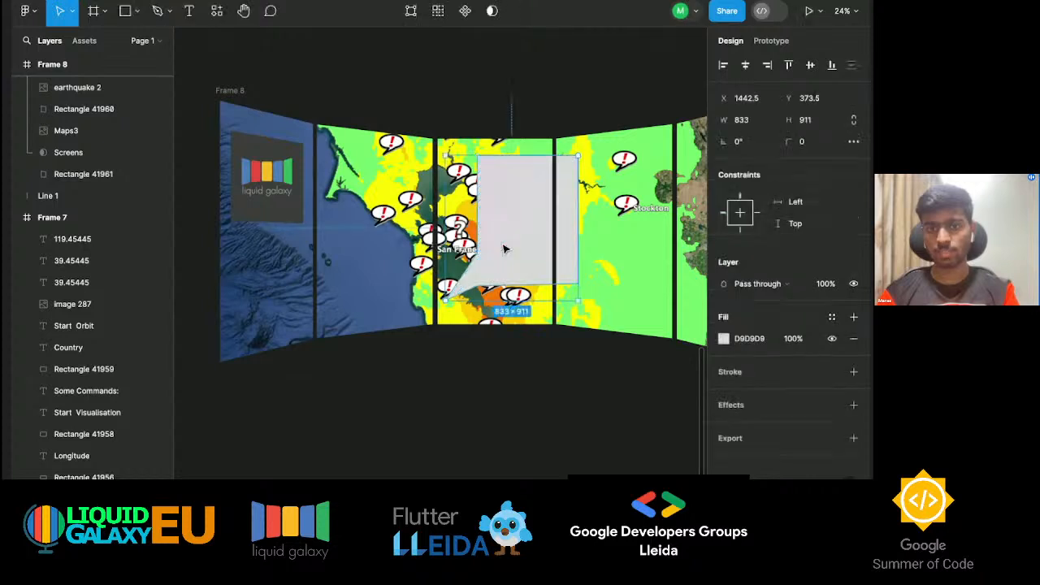
Shrink the speech bubble to about 541 × 810 and move it onto the fourth screen at about X 2256, Y 358.
left_click_drag(575, 300, 532, 285)
left_click_drag(507, 239, 616, 251)
double_click(618, 244)
key("Escape")
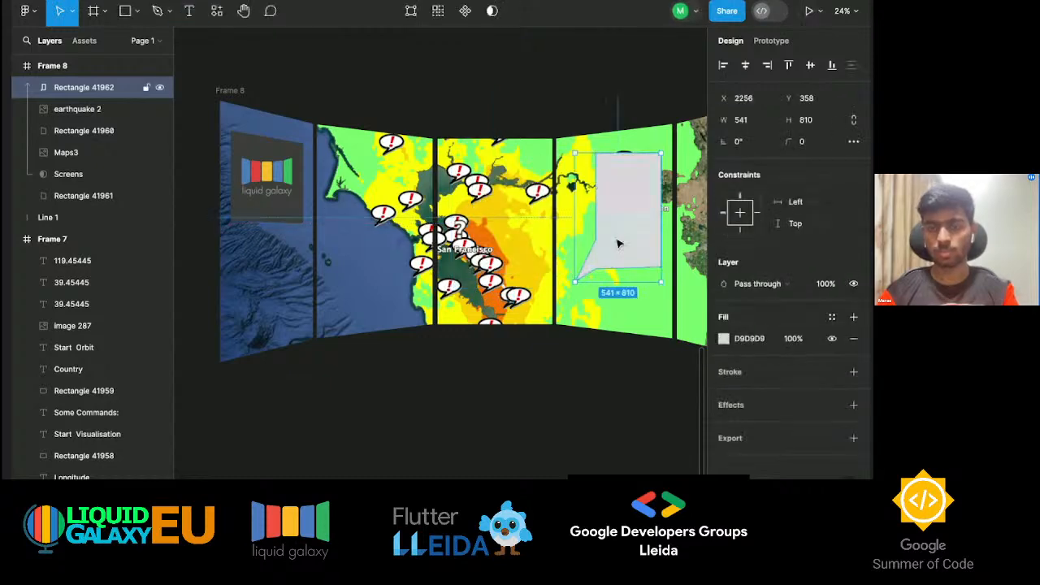
left_click(578, 442)
Shorten and narrow the bubble's tail by moving its tip to X 2314, Y 1148 and lowering its upper base point.
scroll(555, 329, "up", 4)
scroll(555, 330, "right", 2)
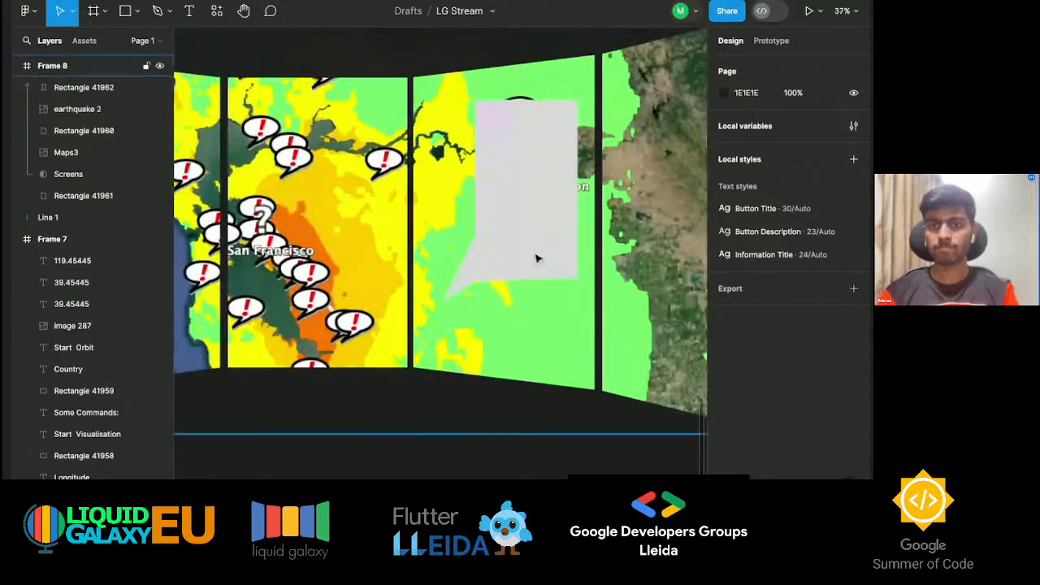
left_click(517, 226)
double_click(479, 277)
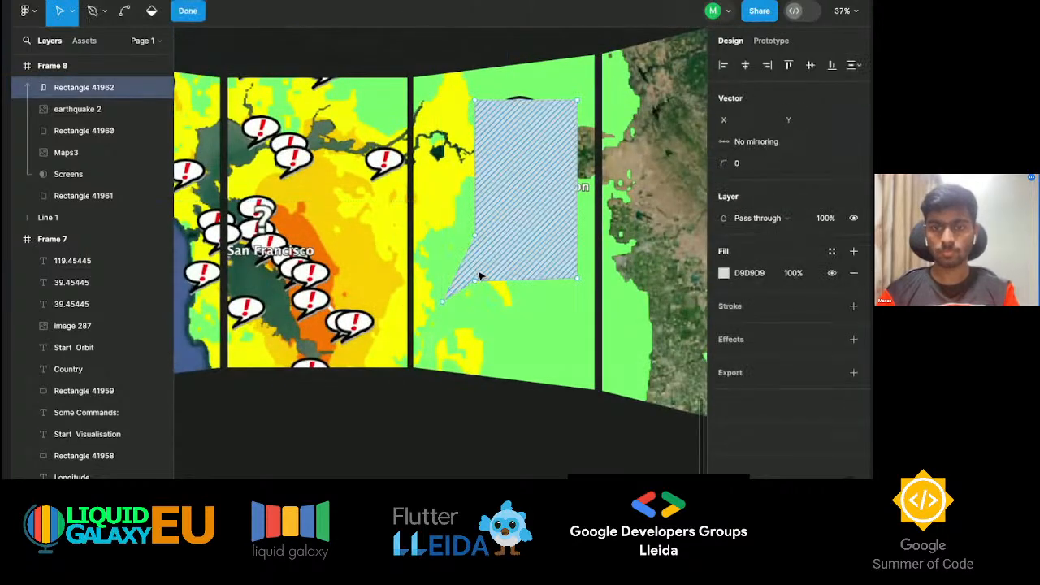
mouse_move(445, 305)
left_mouse_down()
mouse_move(463, 285)
mouse_move(460, 302)
left_mouse_up()
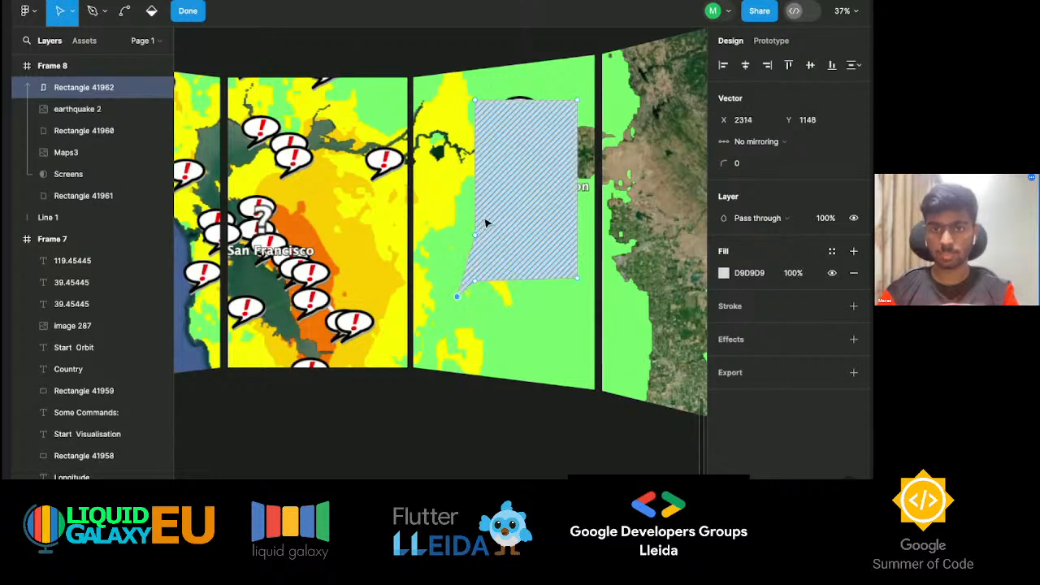
left_click_drag(476, 235, 476, 271)
left_click(485, 405)
key("Escape")
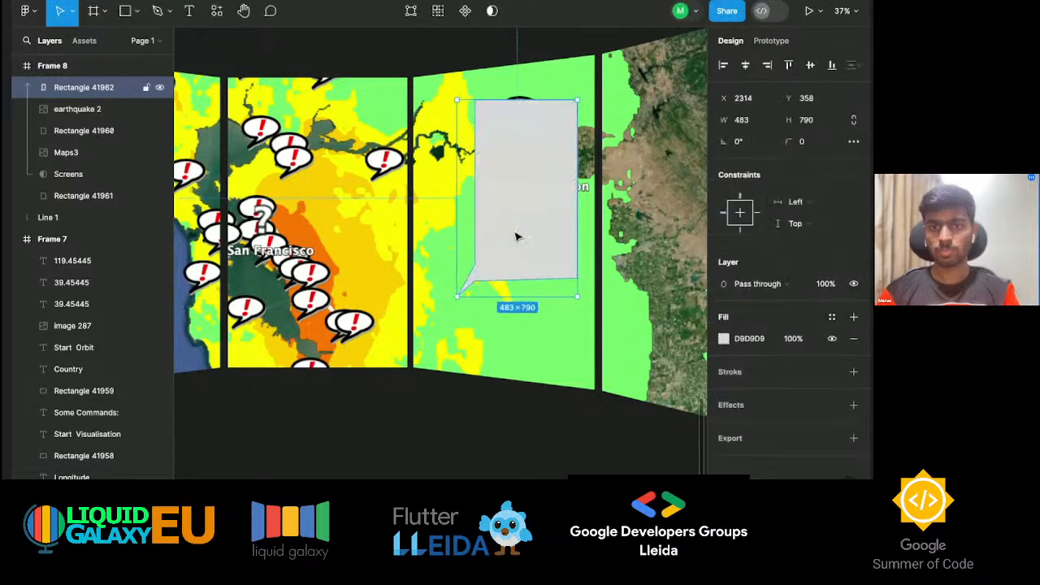
Enlarge the speech bubble to about 580 × 903 and place it on the fourth screen at about X 2198, Y 305.
left_click_drag(511, 172, 503, 194)
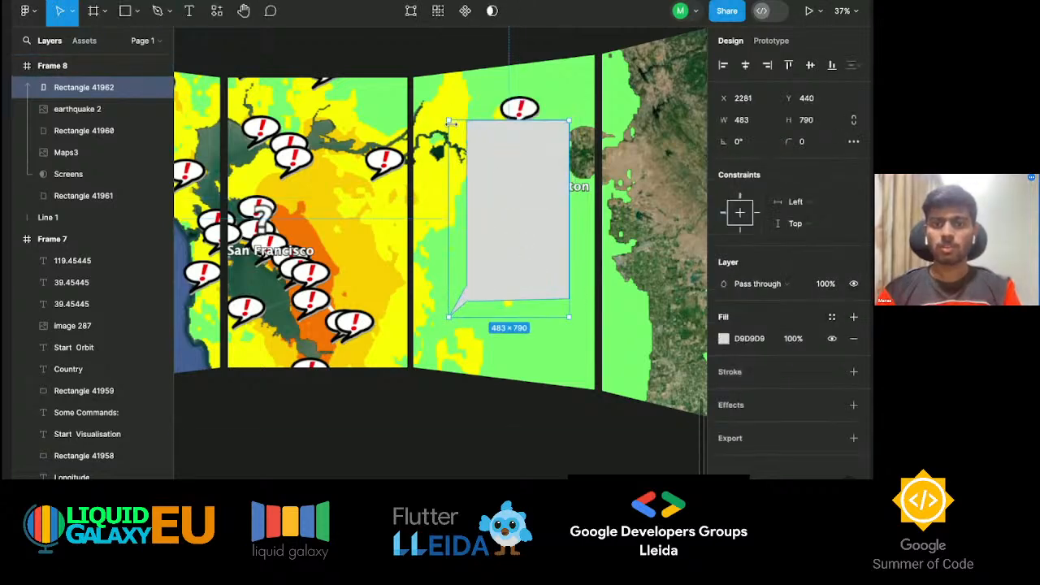
left_click_drag(449, 121, 446, 92)
mouse_move(506, 176)
left_mouse_down()
mouse_move(513, 182)
mouse_move(508, 174)
left_mouse_up()
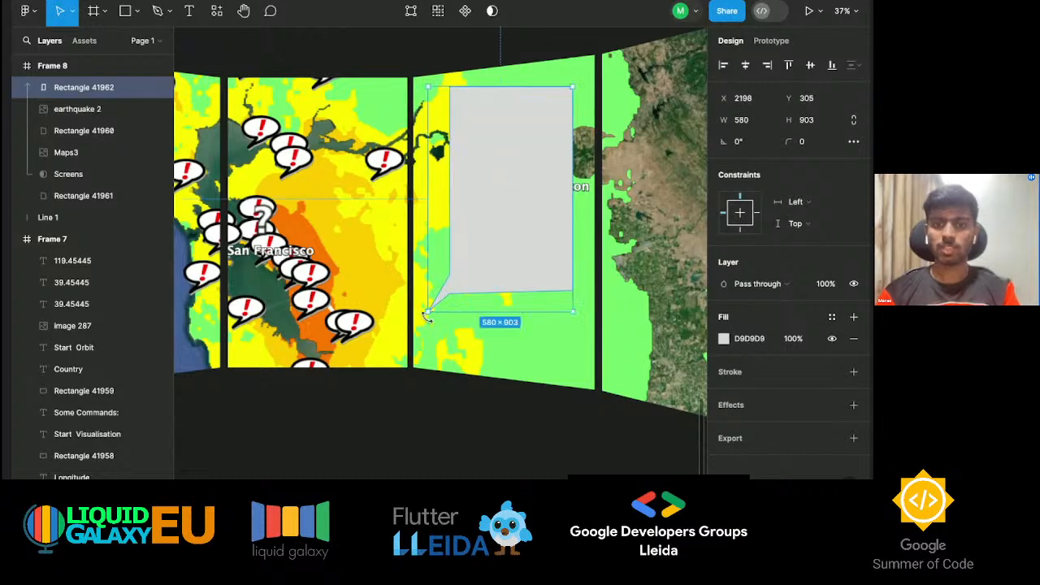
left_click(439, 355)
left_click(497, 186)
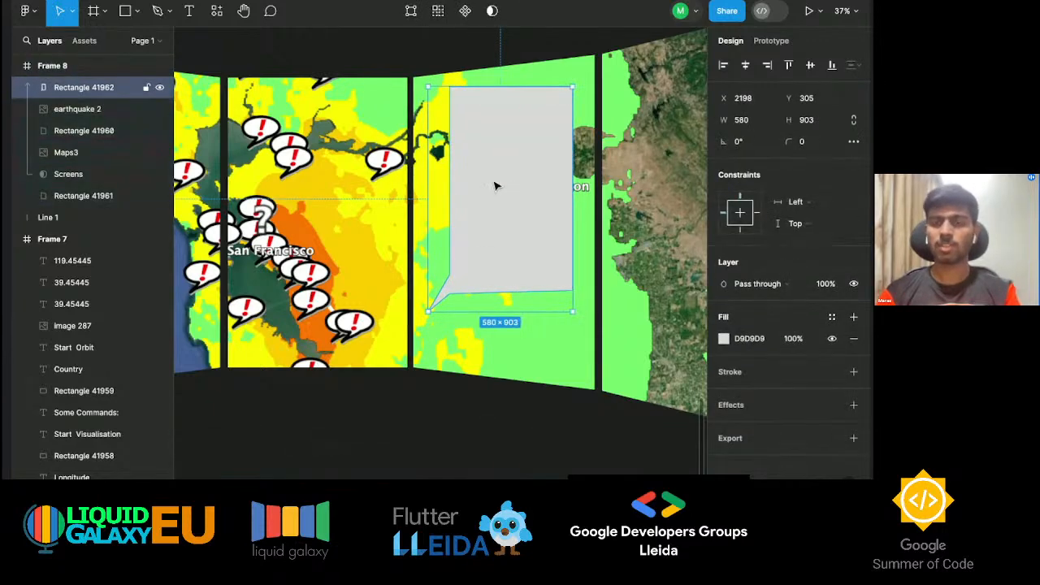
Set the speech bubble's fill opacity to 80% and lower the bubble to Y 365.
scroll(496, 186, "up", 2)
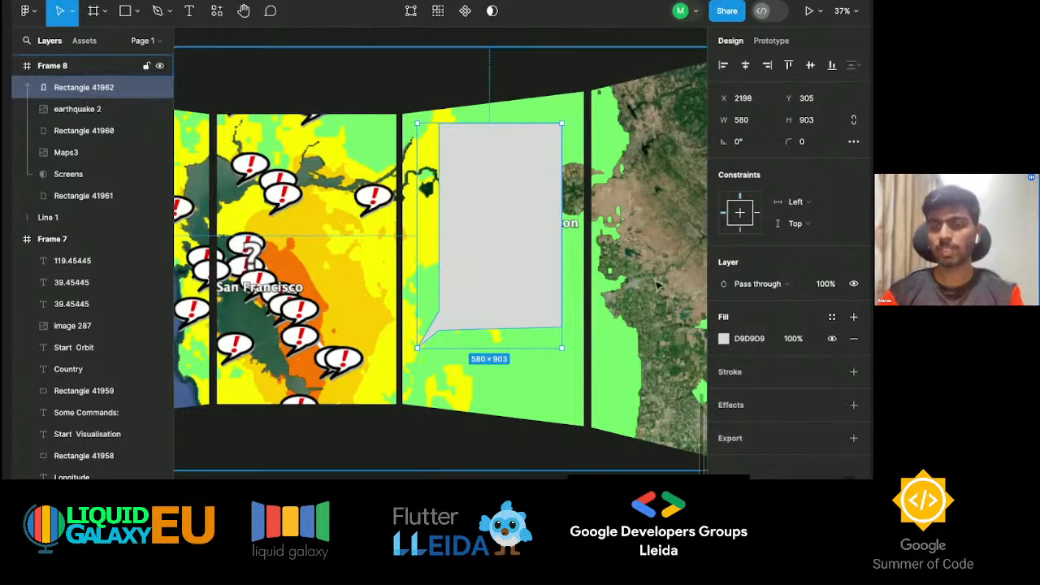
left_click(787, 342)
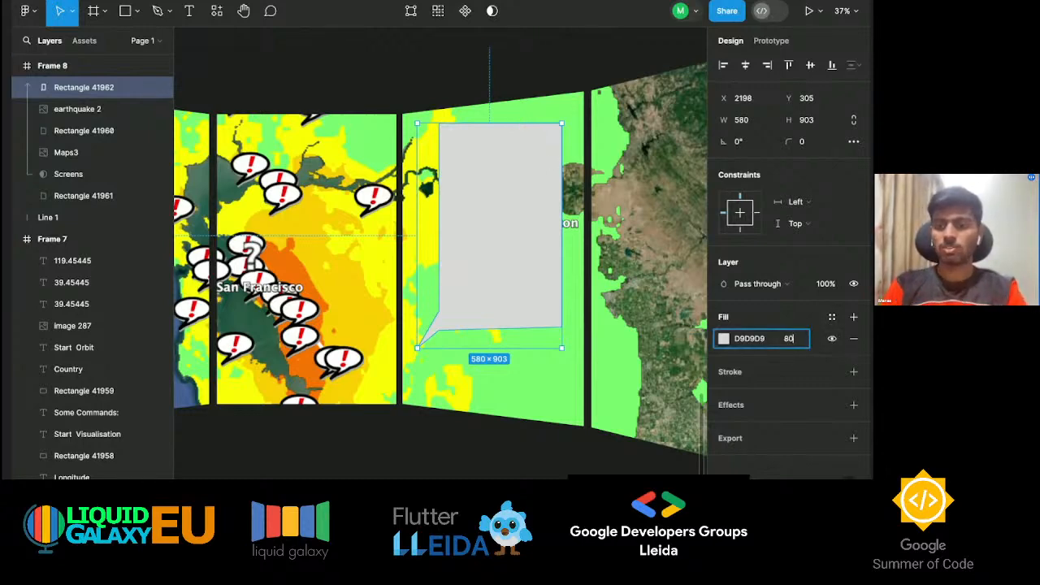
key("Return")
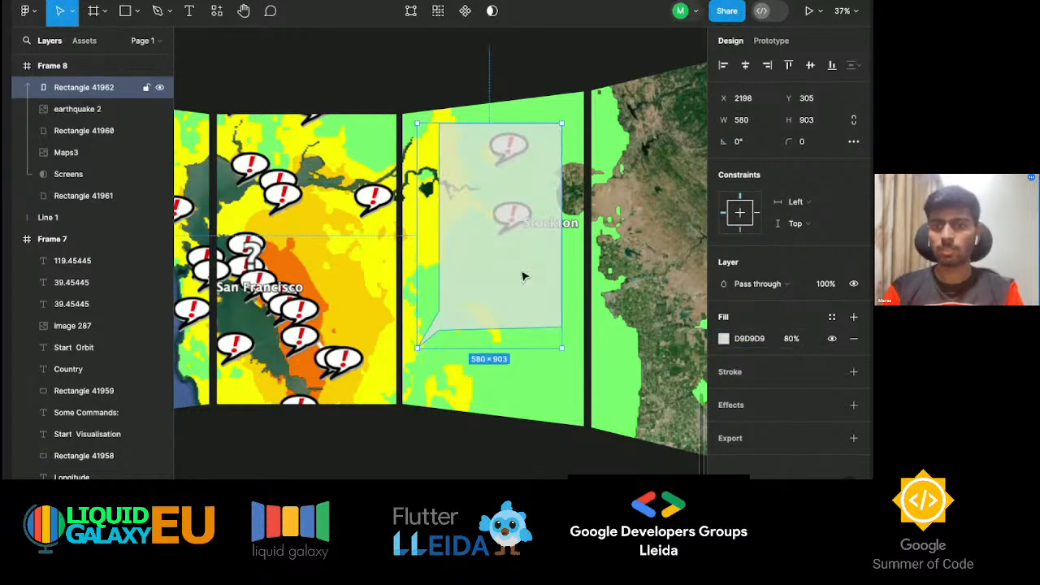
left_click(530, 45)
left_click(505, 203)
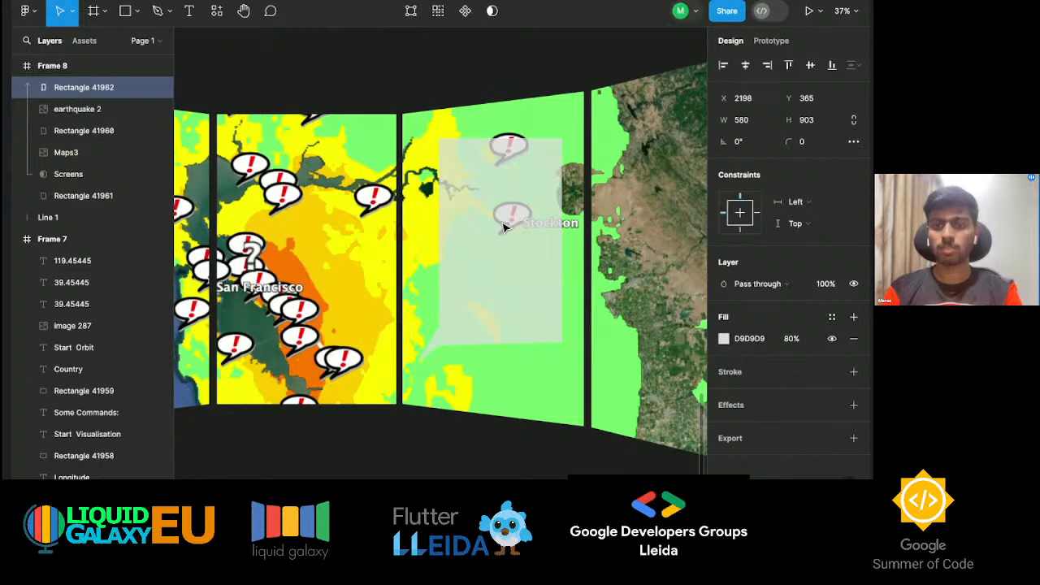
left_click(445, 57)
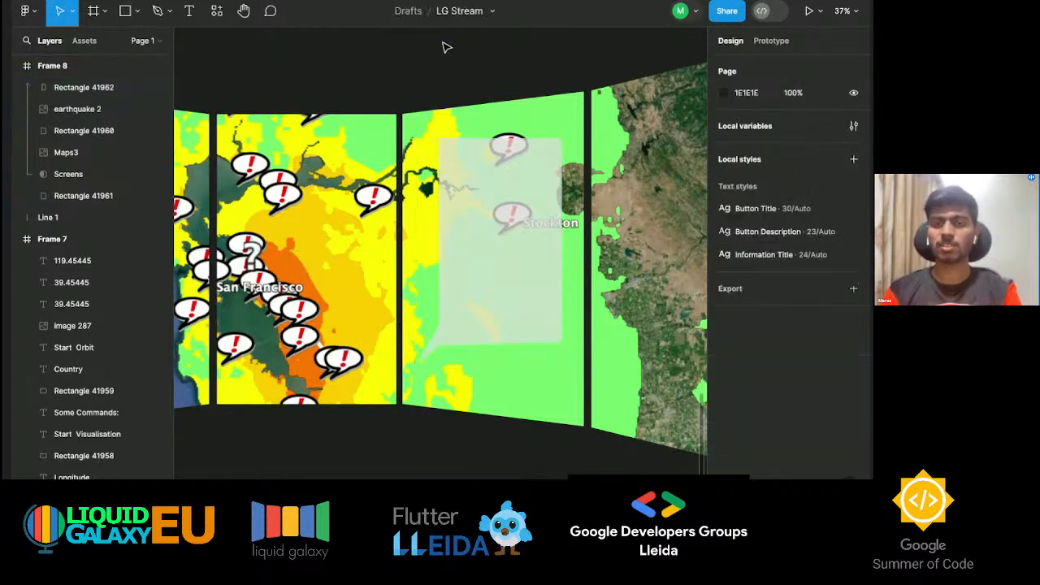
Add the text "Tectonic Plates" on the upper part of the speech bubble with a font size of 50.
left_click(525, 283)
key("t")
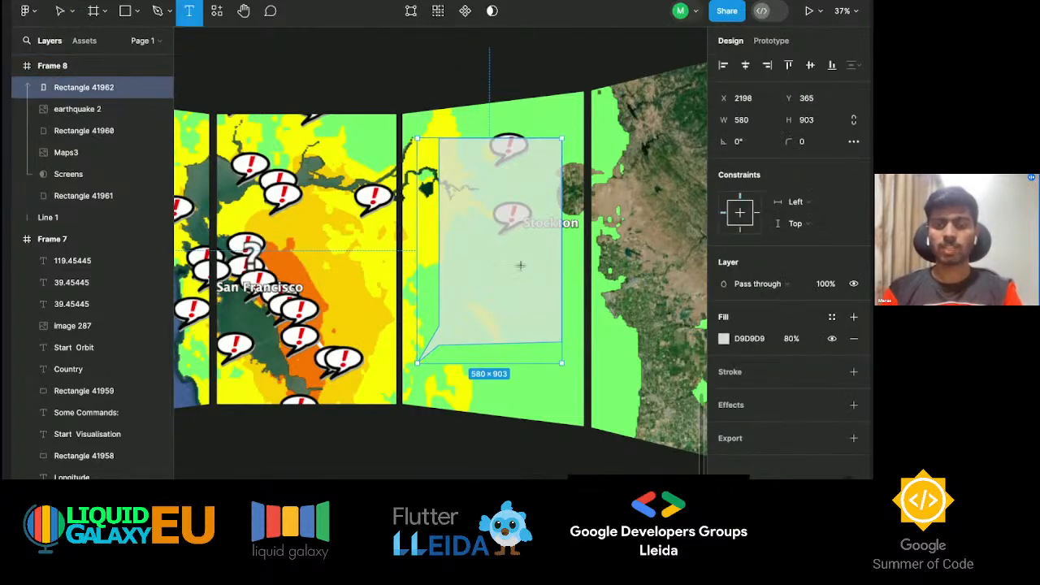
left_click(465, 167)
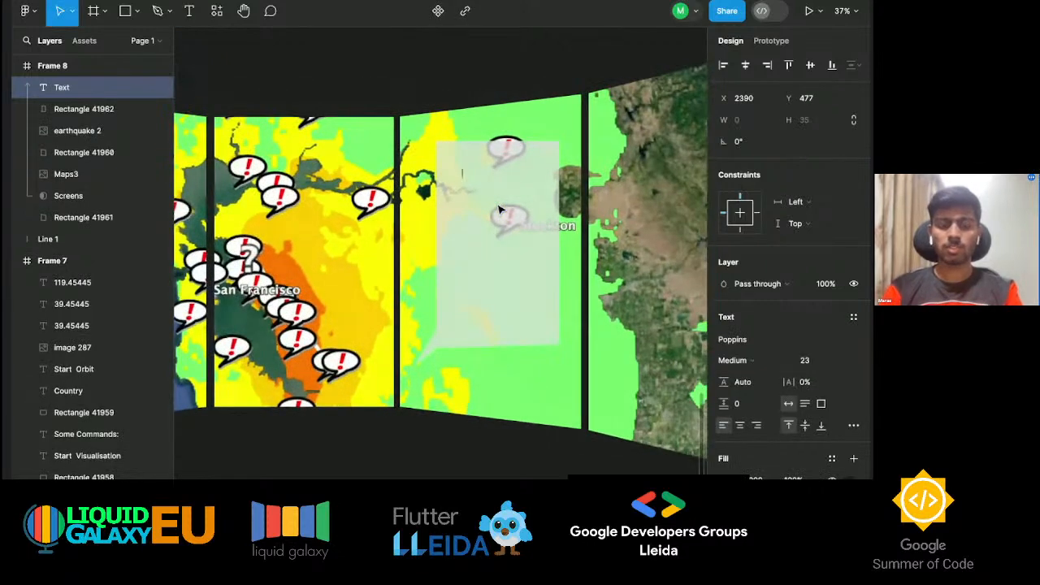
type("tex")
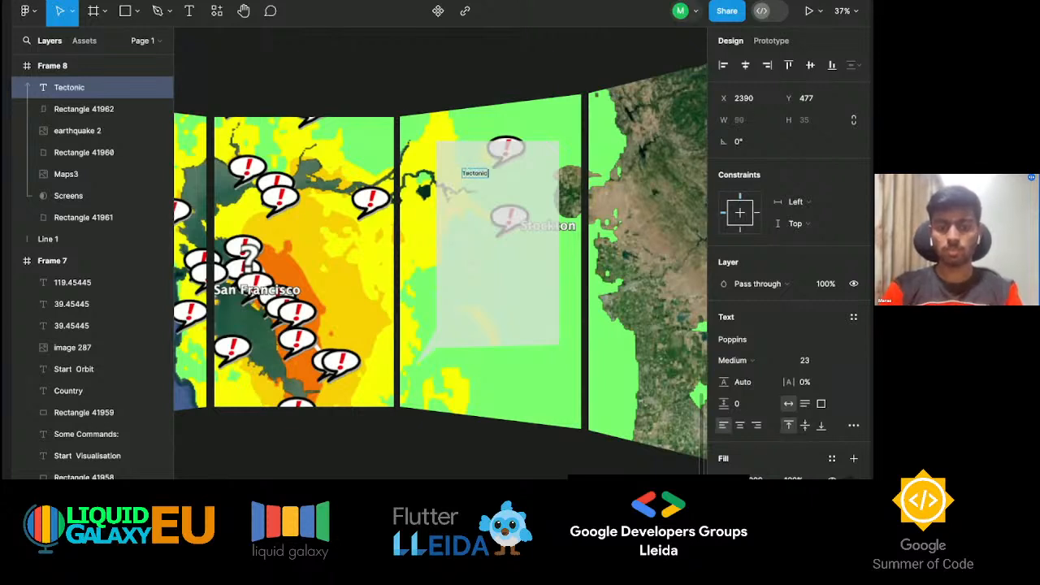
key("ctrl+a")
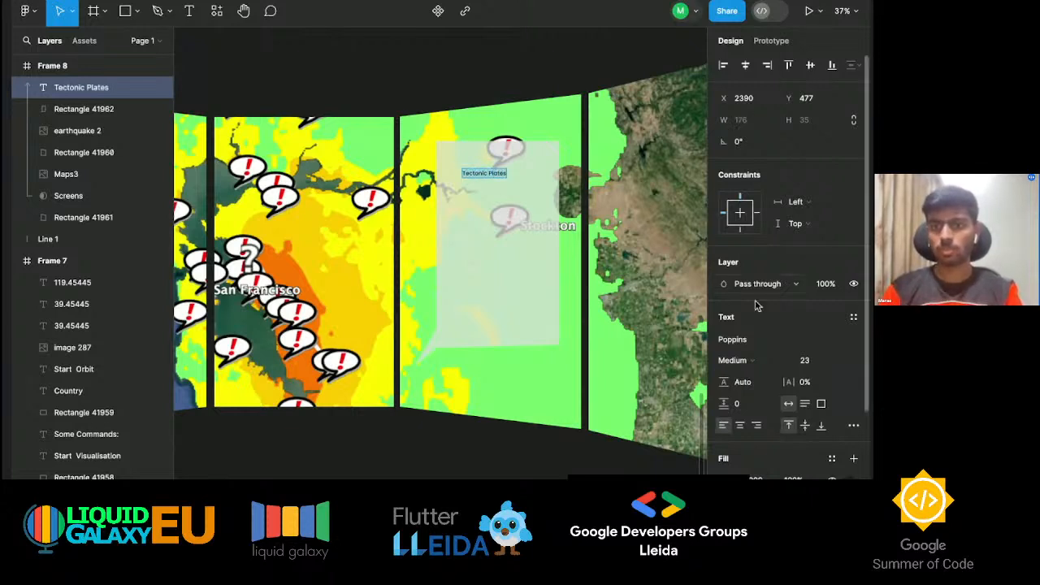
left_click(807, 365)
type("50")
key("Return")
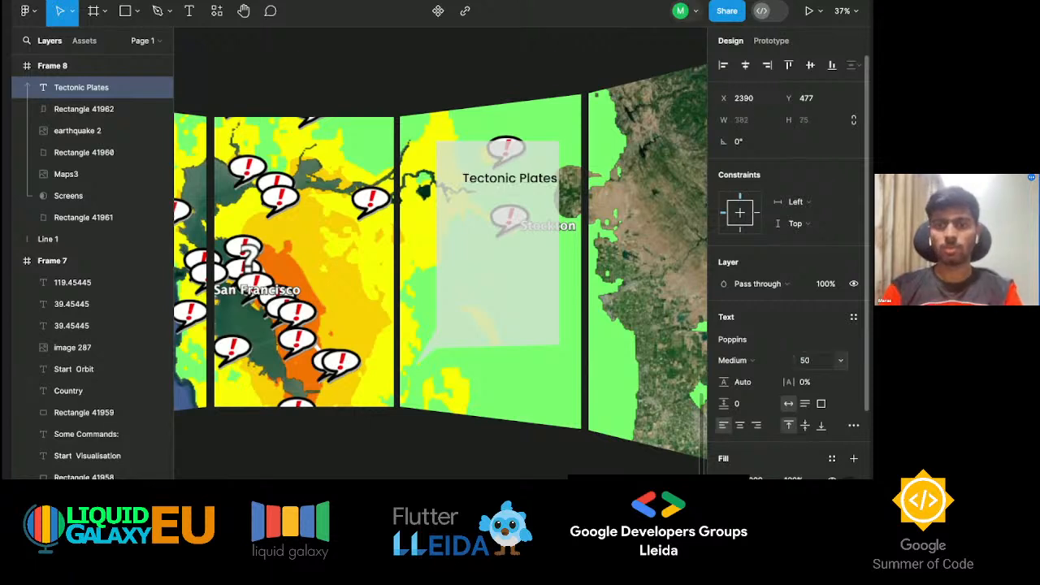
Make the "Tectonic Plates" title bold and finish editing it.
left_click(499, 185)
triple_click(520, 182)
left_click(731, 361)
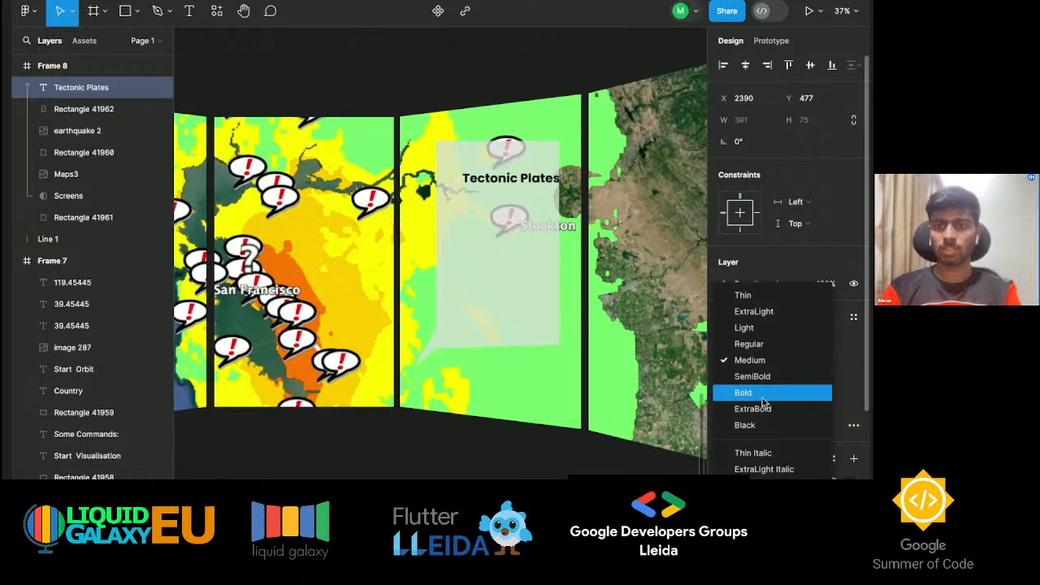
left_click(763, 403)
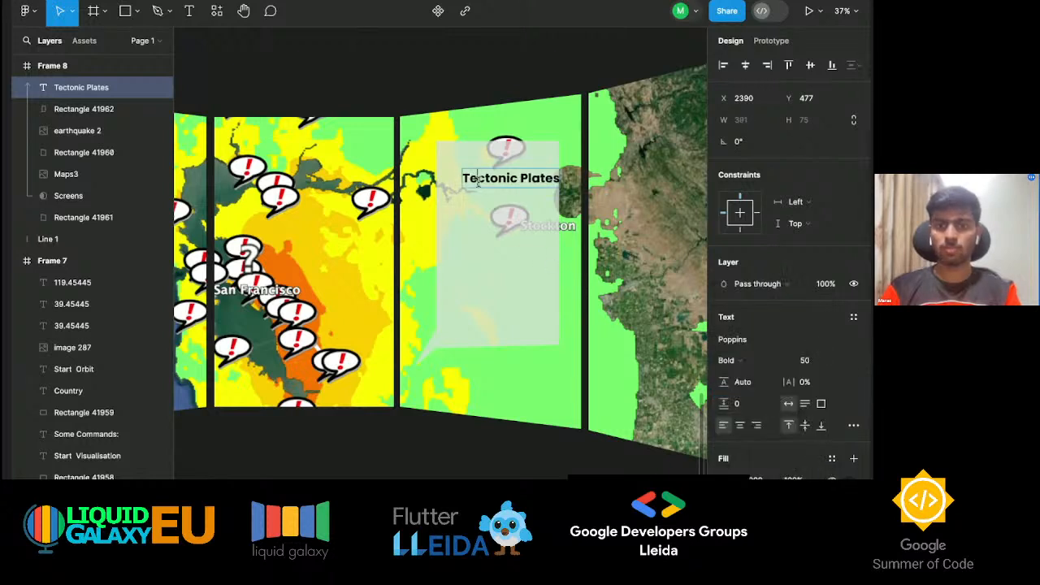
key("Escape")
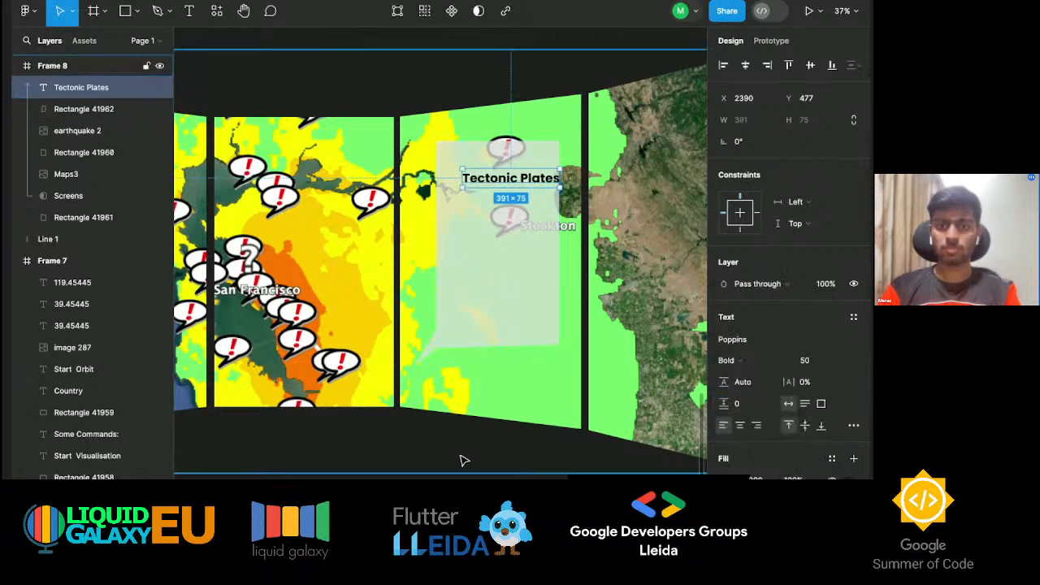
left_click(520, 73)
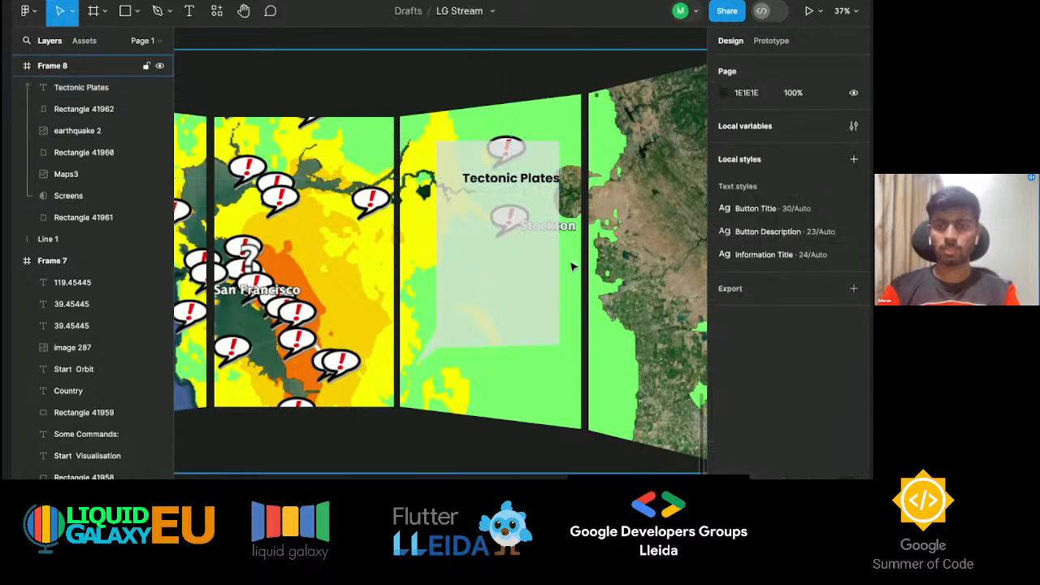
Move the bubble's title to about X 2344, Y 466 and set its font size to 55.
left_click_drag(510, 179, 498, 176)
left_click(813, 362)
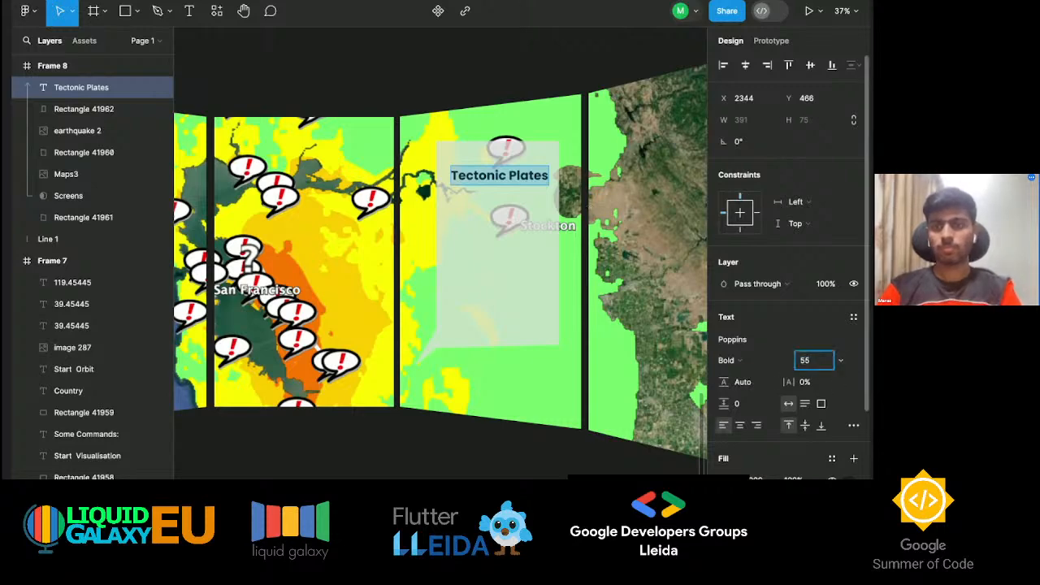
key("Return")
left_click_drag(515, 181, 500, 226)
key("ctrl+d")
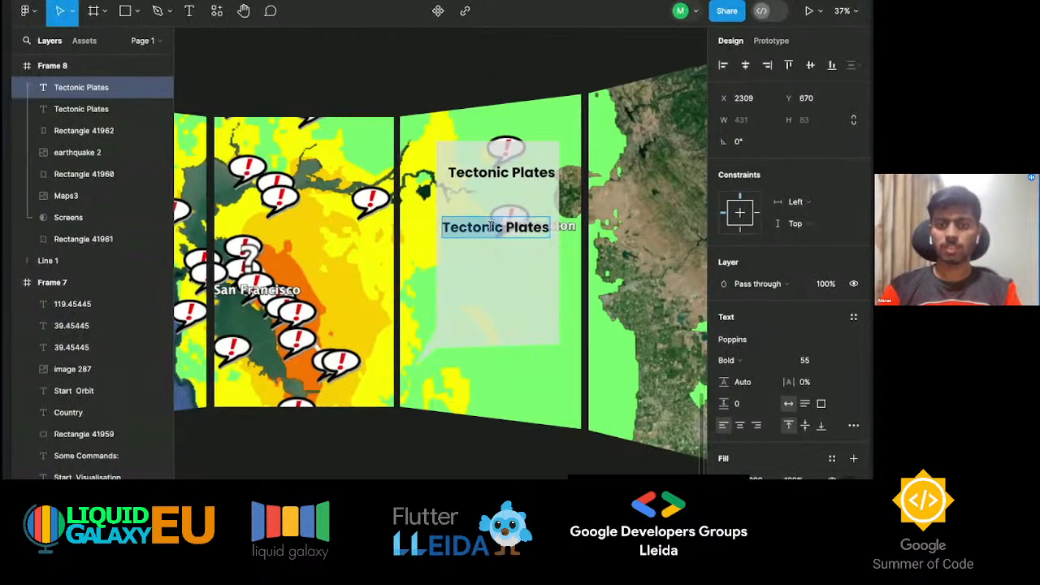
key("BackSpace")
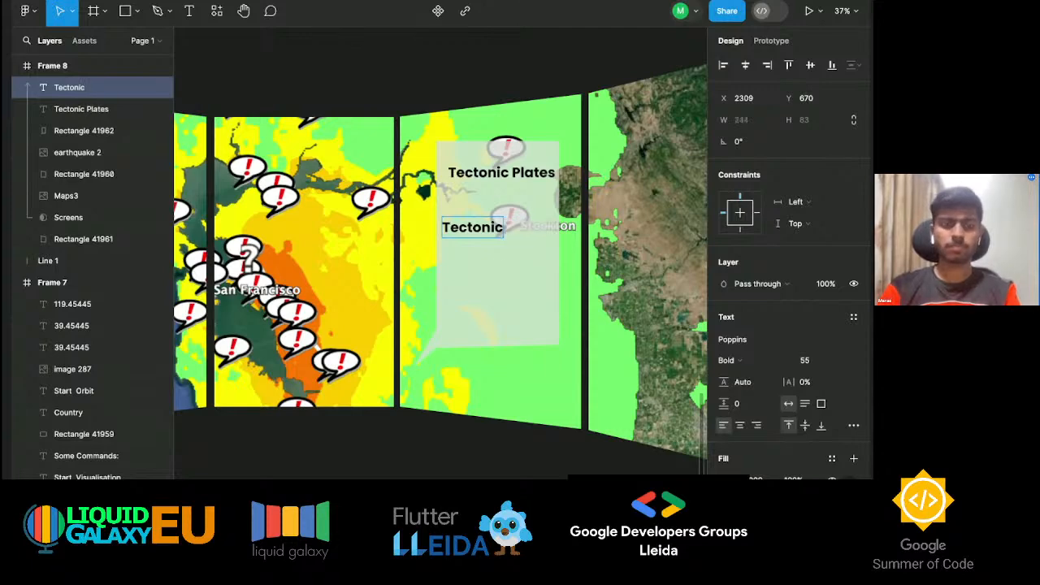
key("ctrl+BackSpace")
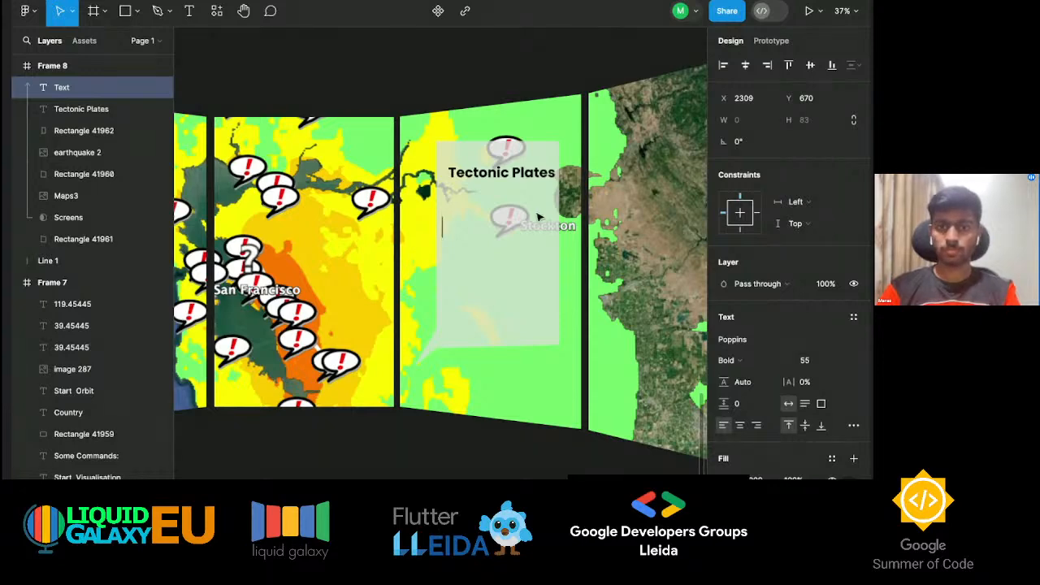
key("Escape")
double_click(475, 228)
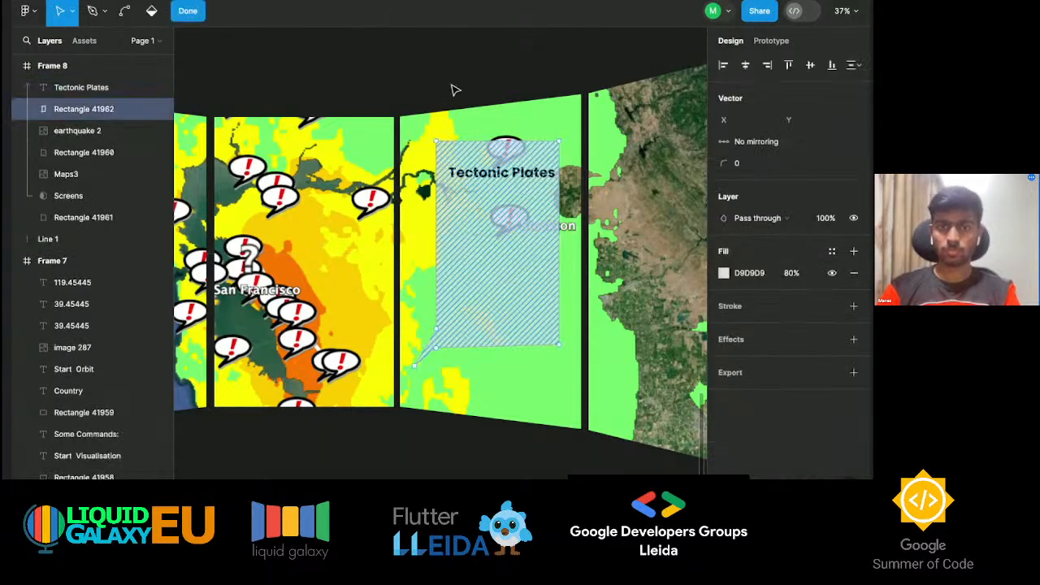
key("Escape")
double_click(499, 172)
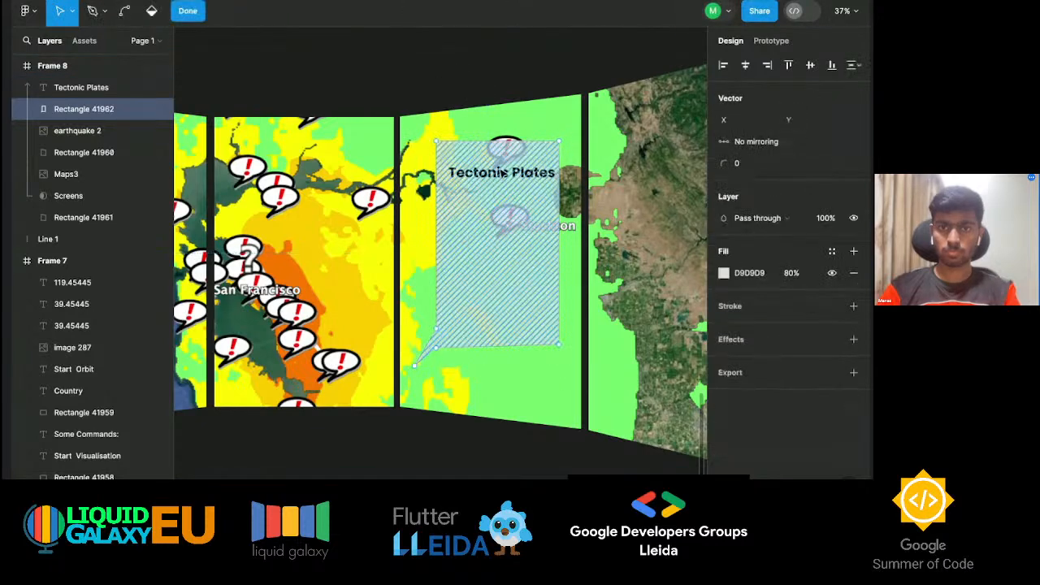
key("Escape")
left_click(504, 39)
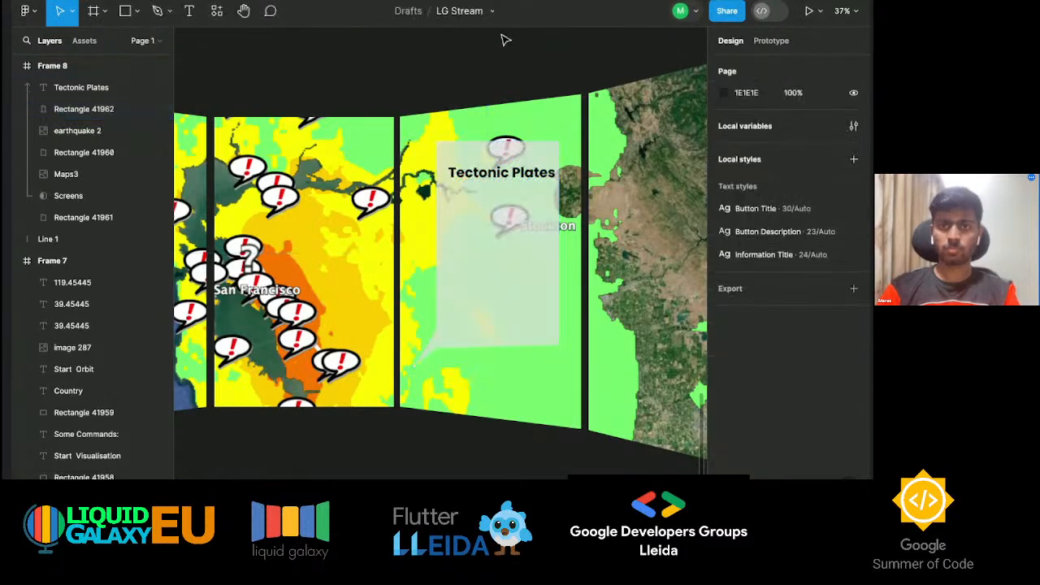
Add a text layer below the bubble's title and paste "Tectonic plates are pieces of Earth's crust and uppermost mantle, toget".
key("t")
left_click(453, 237)
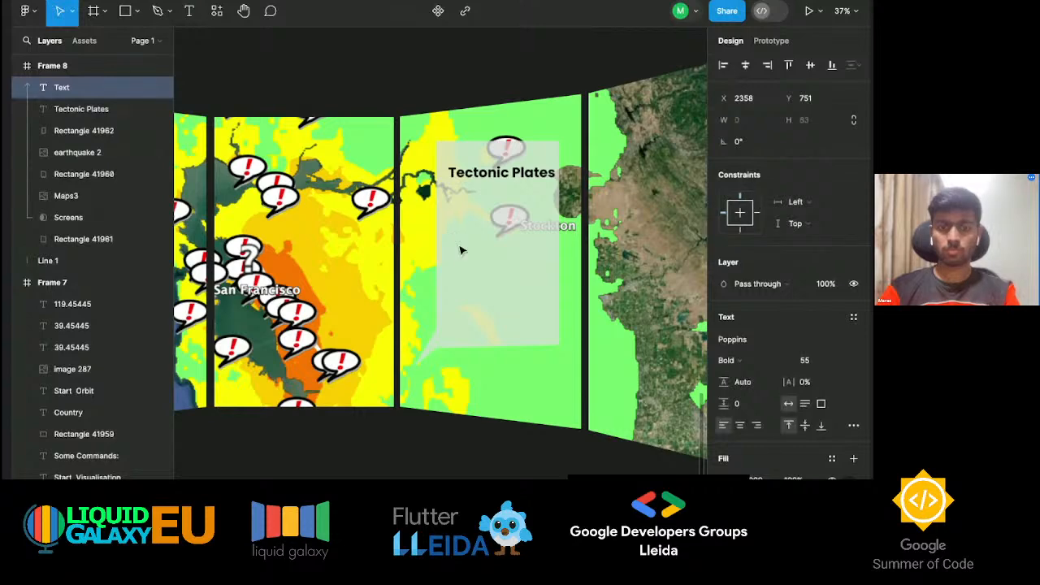
key("ctrl+v")
key("ctrl+a")
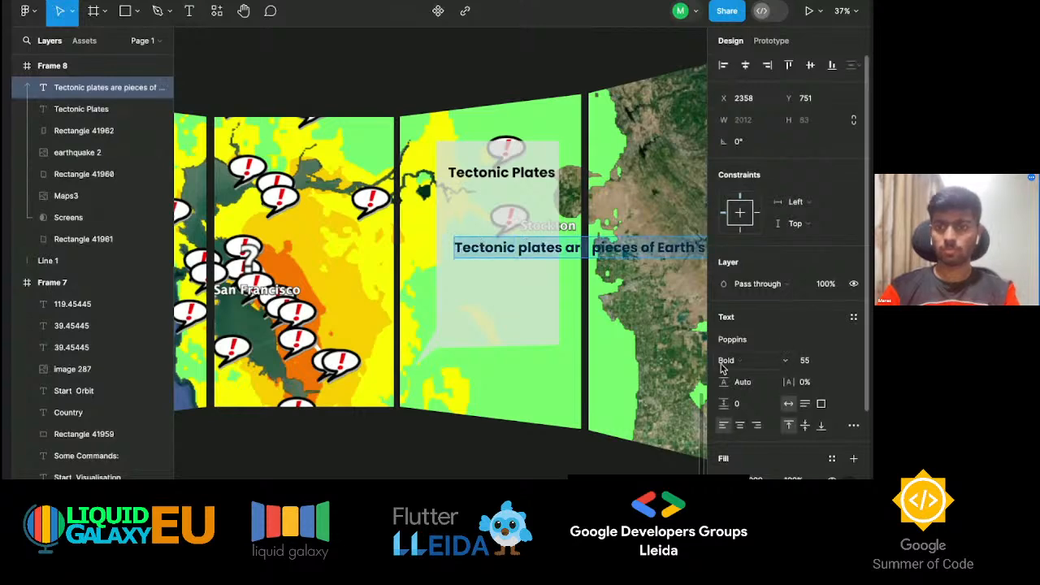
Set the pasted description text to font size 40 and SemiBold weight.
left_click(806, 360)
type("40")
key("Return")
left_click(738, 362)
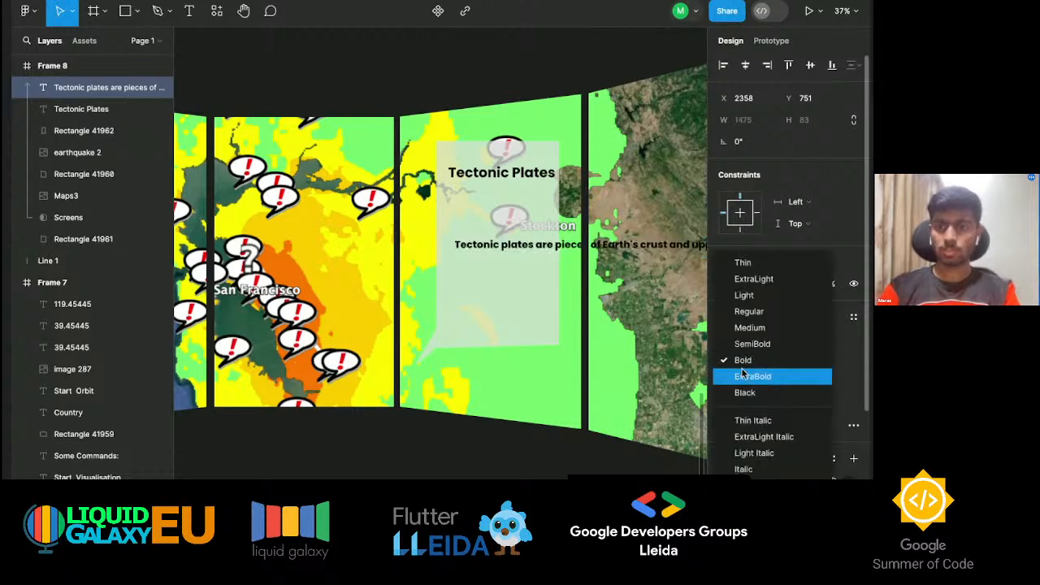
left_click(762, 344)
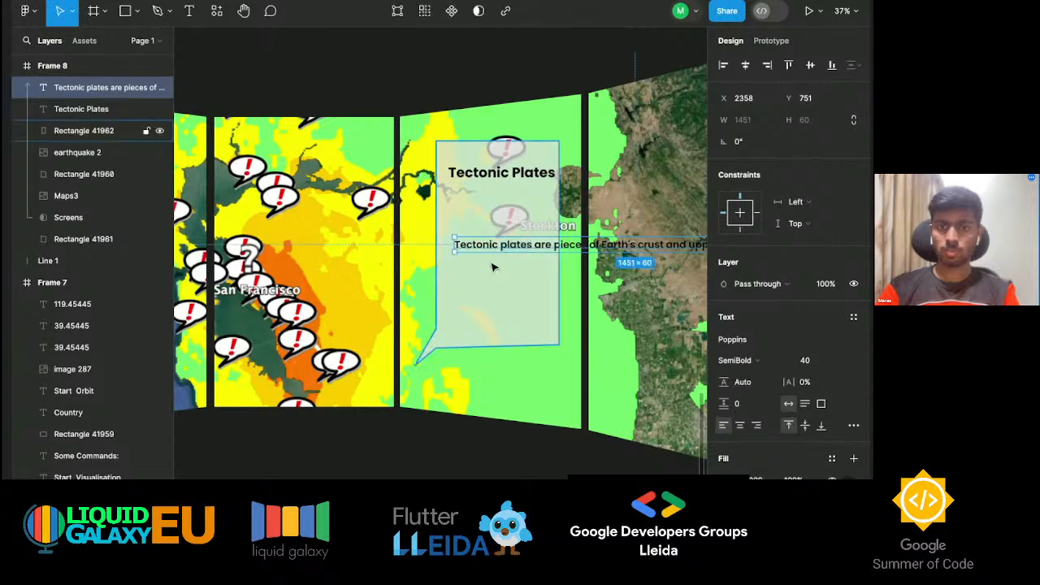
Move the description to X 2306, Y 727, wrap it into a box about 441 × 330, and center-align its text.
mouse_move(513, 242)
left_mouse_down()
mouse_move(497, 233)
mouse_move(502, 241)
left_mouse_up()
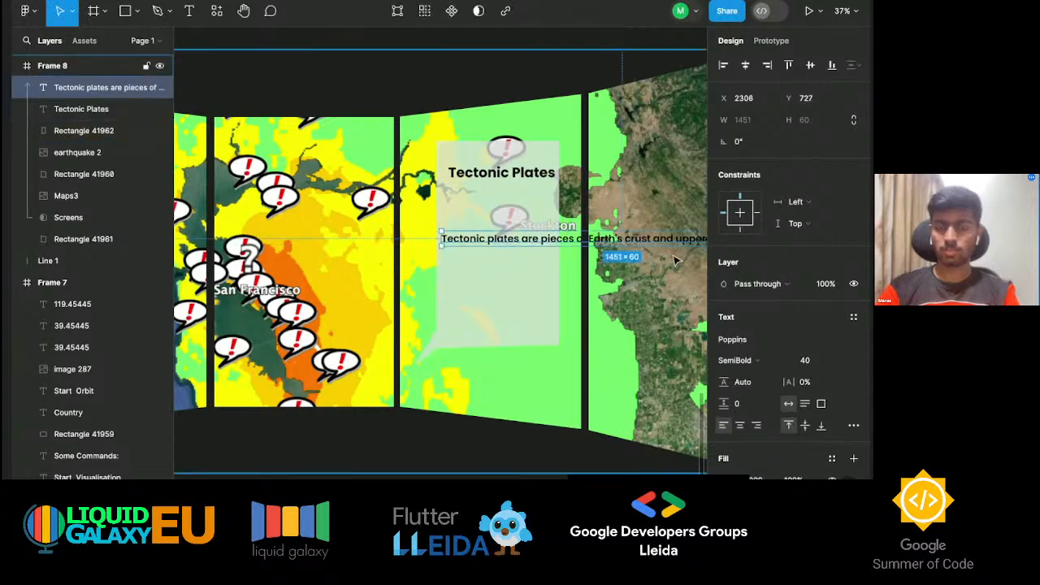
scroll(502, 240, "down", 3)
left_click_drag(656, 239, 445, 264)
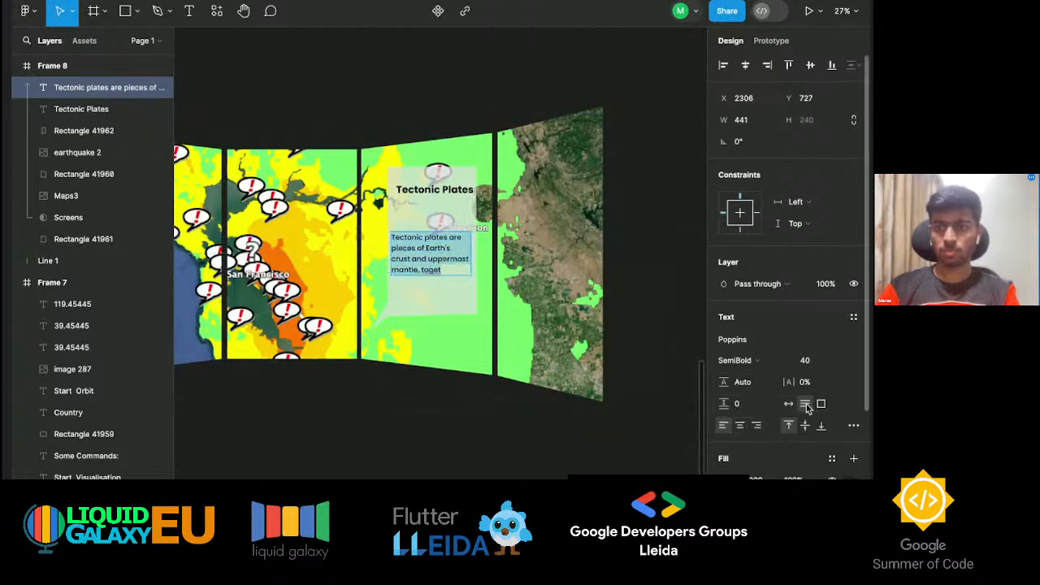
left_click(744, 427)
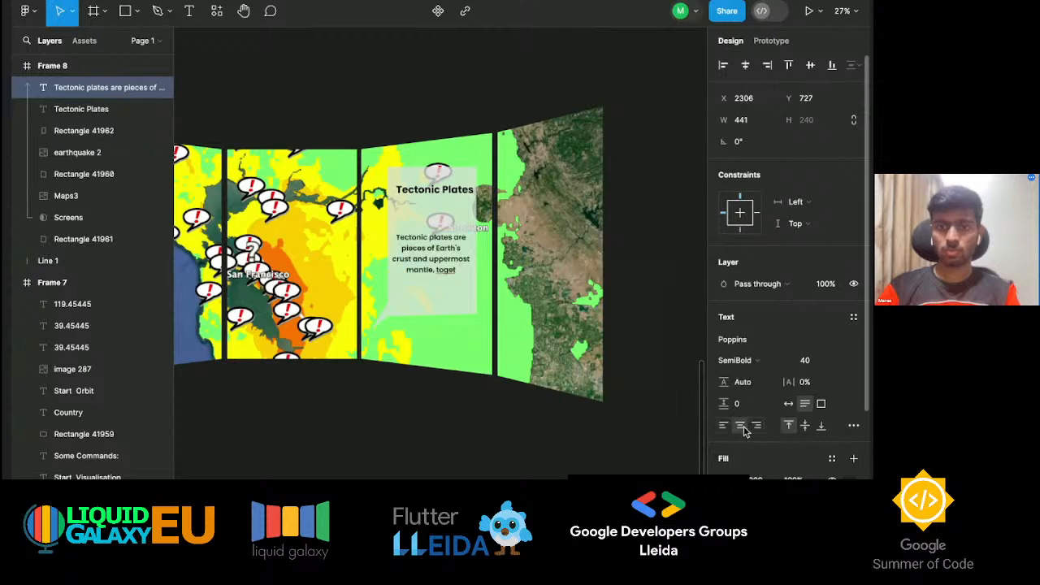
left_click_drag(422, 279, 423, 295)
Set the description text's font size to 45.
left_click(815, 366)
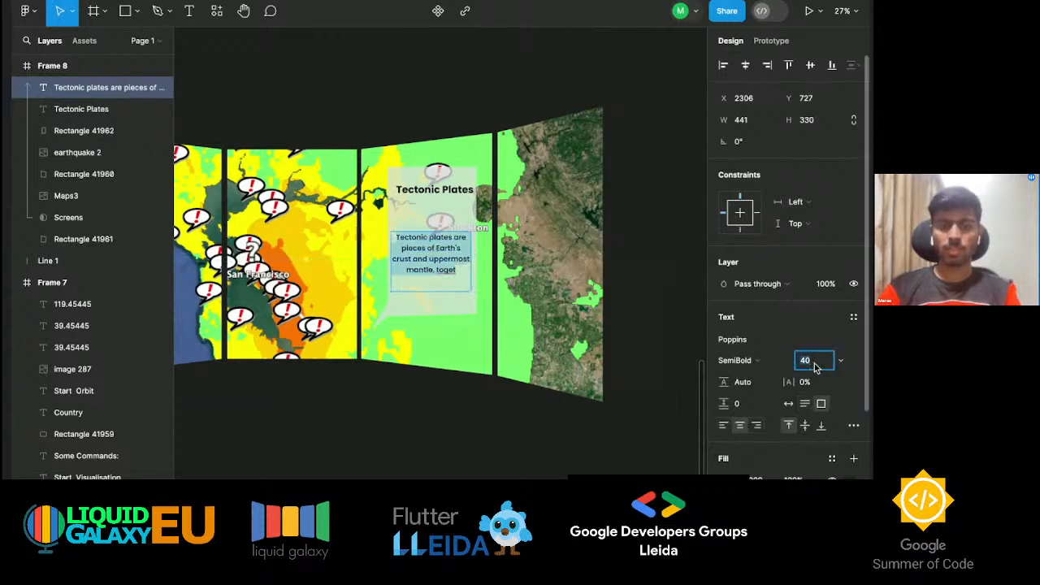
type("45")
key("Return")
Set the "Tectonic Plates" title's font size to 60 and select its text.
left_click(434, 189)
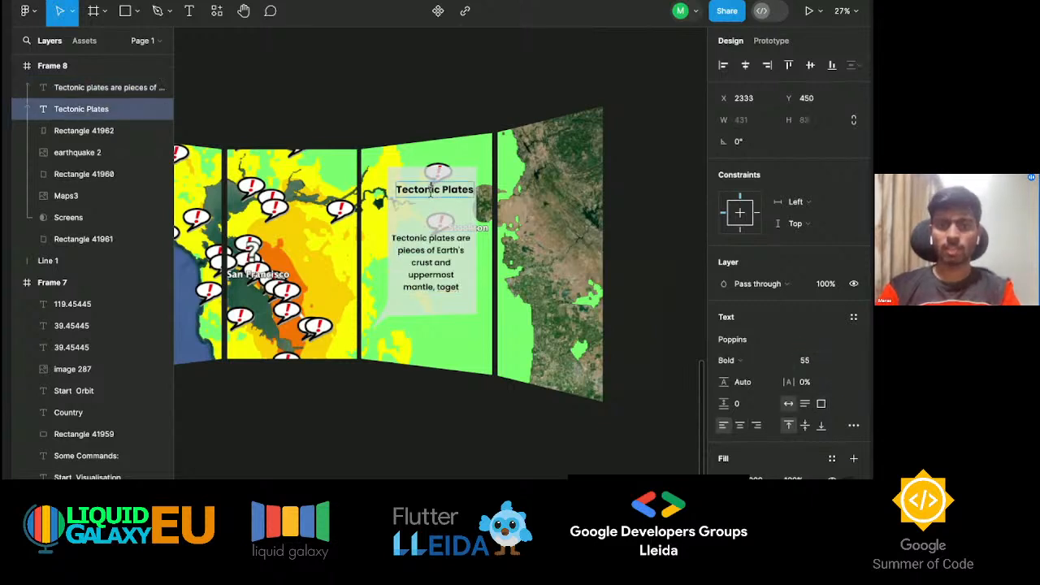
left_click(809, 363)
type("60")
key("Return")
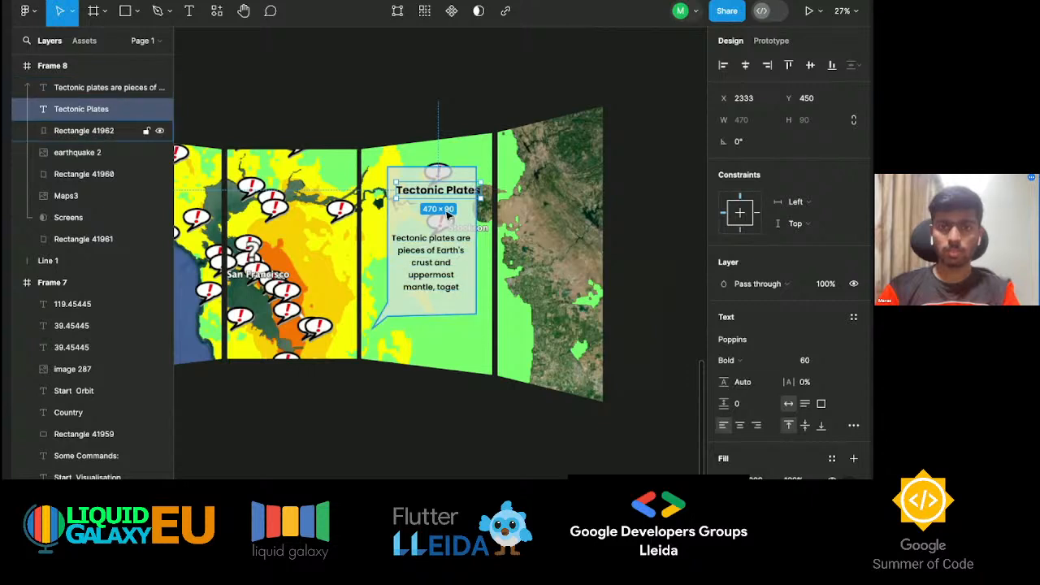
left_click(446, 216)
left_click(436, 198)
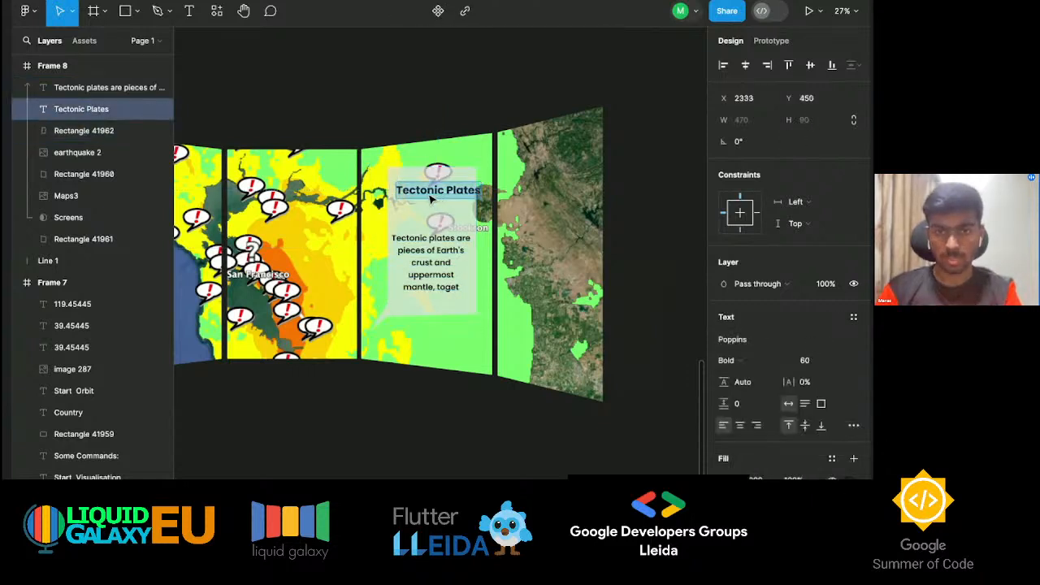
Move the "Tectonic Plates" title to X 2299, Y 450 and set the speech bubble's fill opacity to 90%.
left_click(422, 88)
left_click_drag(441, 185, 434, 190)
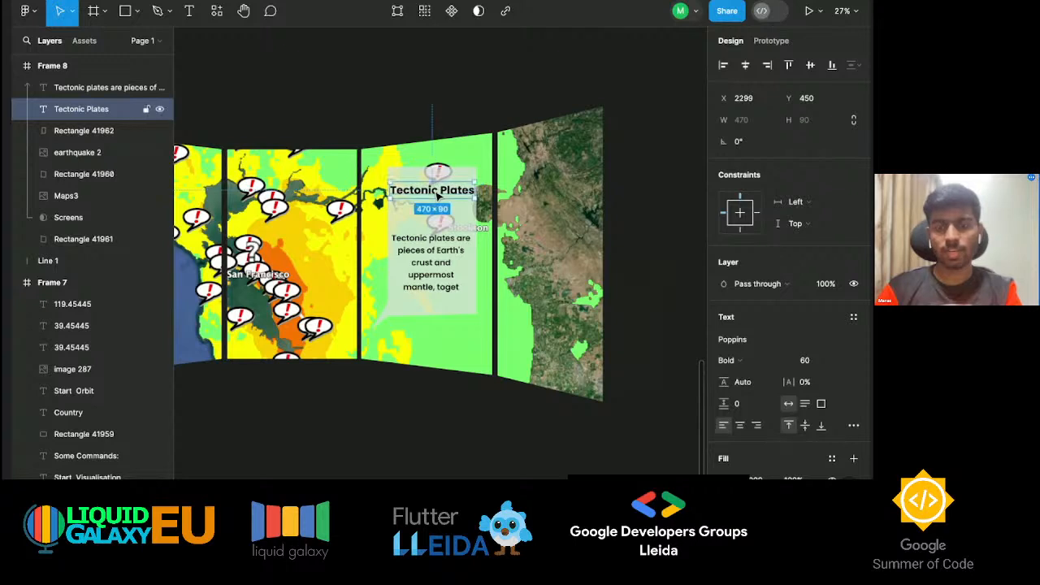
left_click(403, 221)
left_click(789, 338)
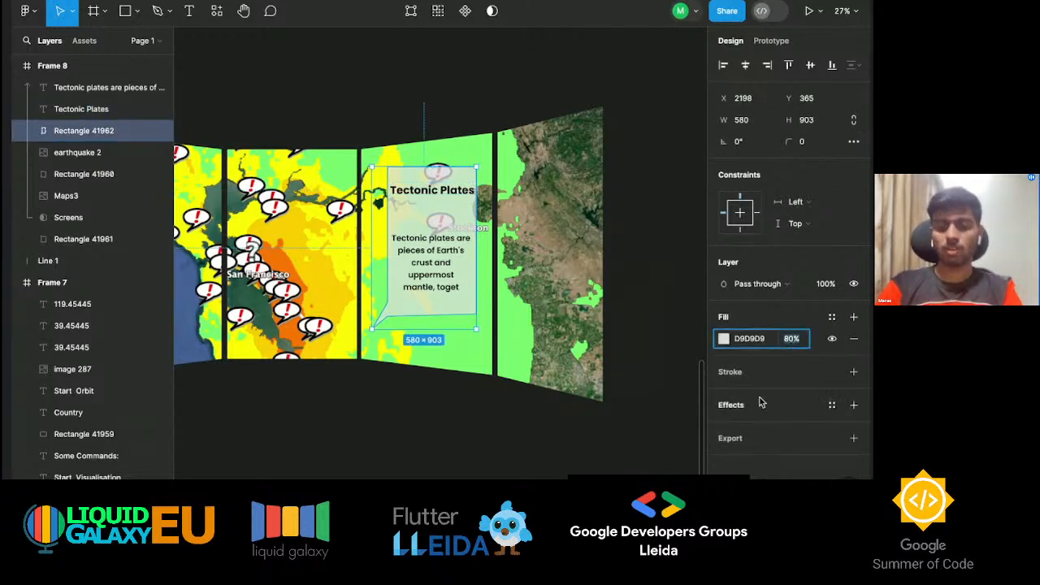
left_click(593, 464)
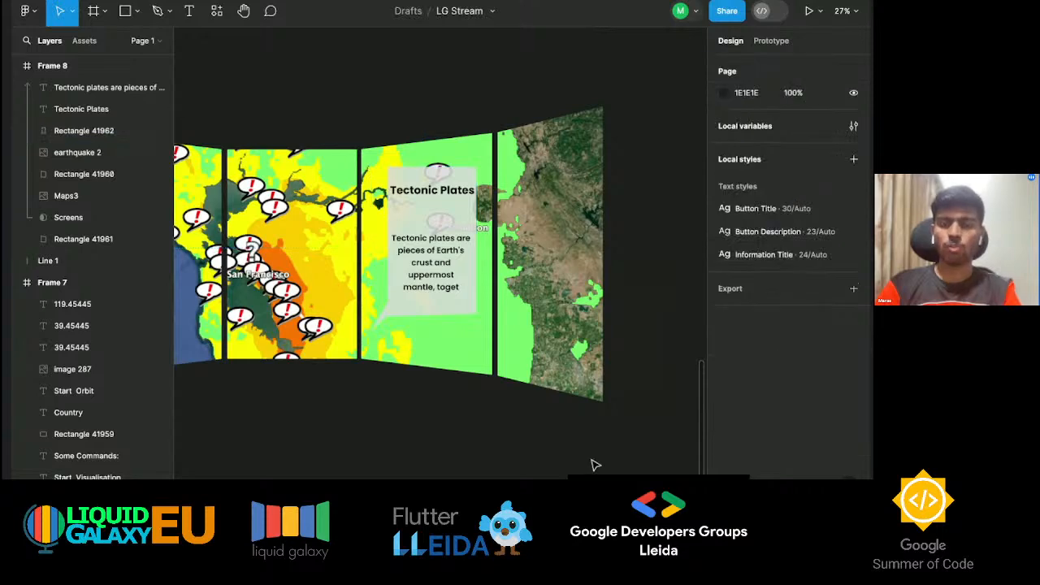
Group Frame 8's layers from the description text down to Screens.
scroll(593, 465, "down", 5)
scroll(596, 465, "right", 1)
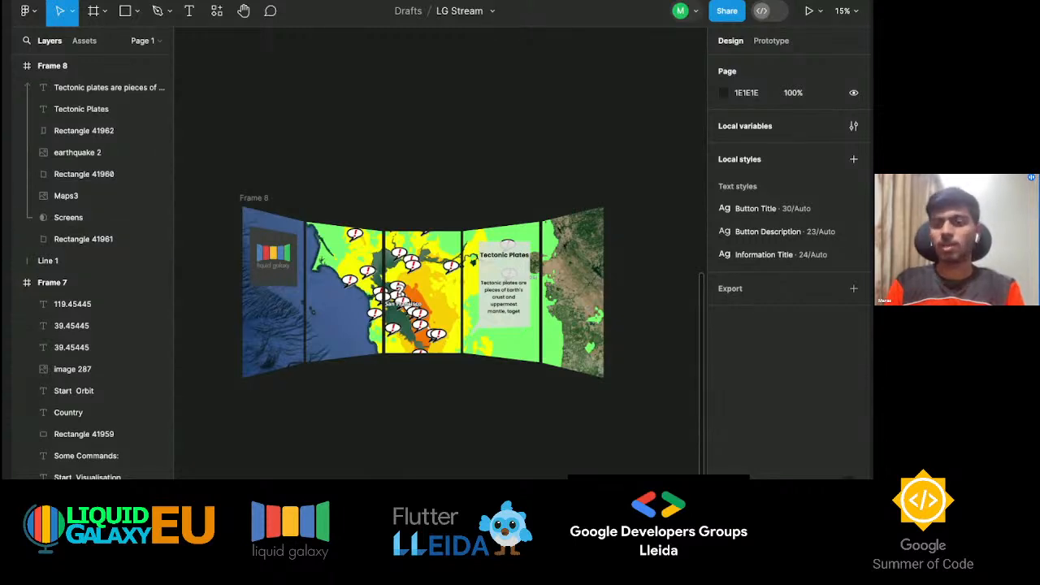
left_click(355, 365)
scroll(355, 365, "right", 2)
scroll(355, 365, "up", 3)
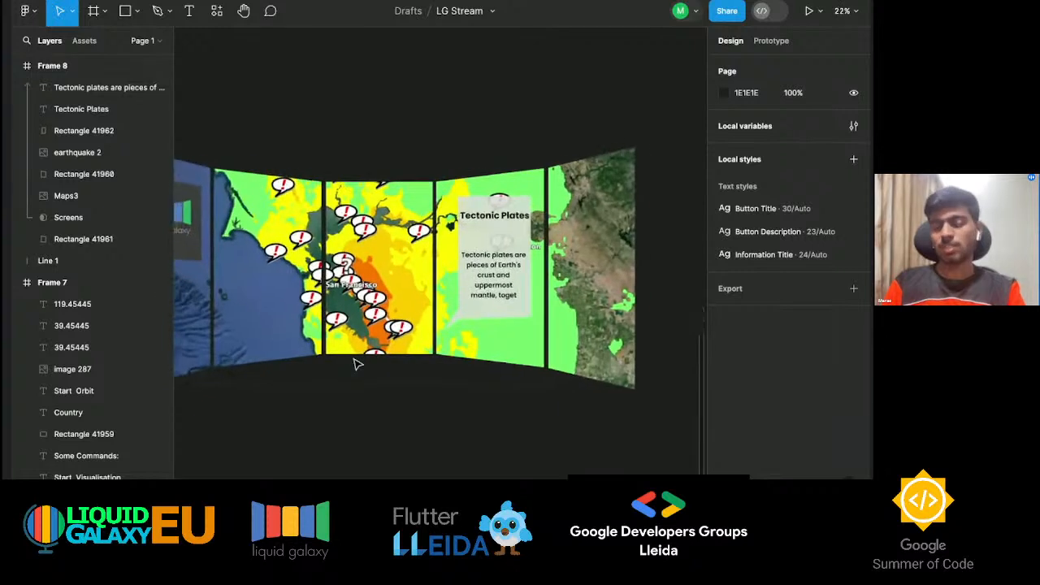
scroll(355, 365, "down", 3)
scroll(355, 360, "left", 2)
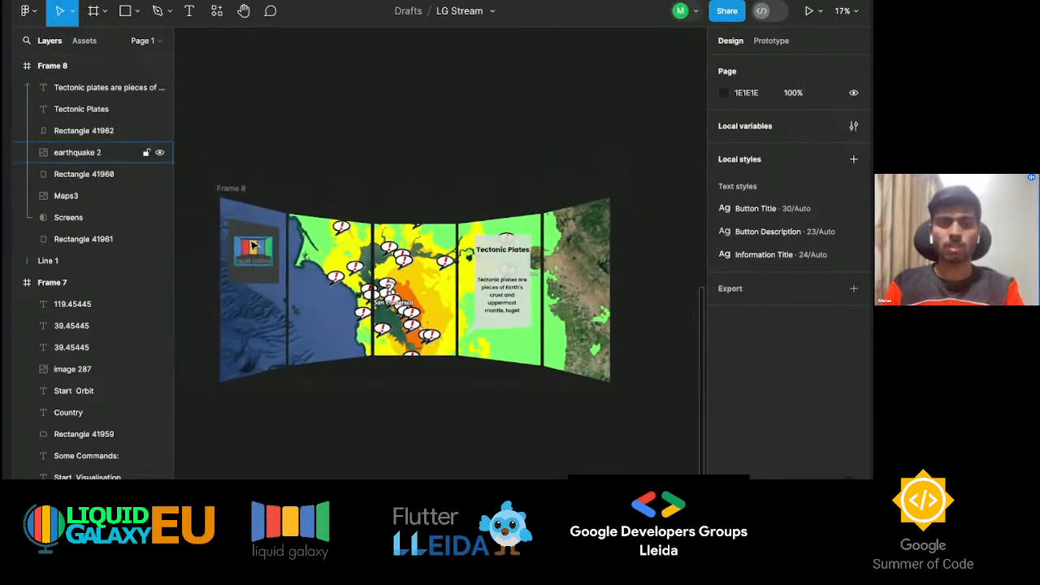
left_click(251, 245)
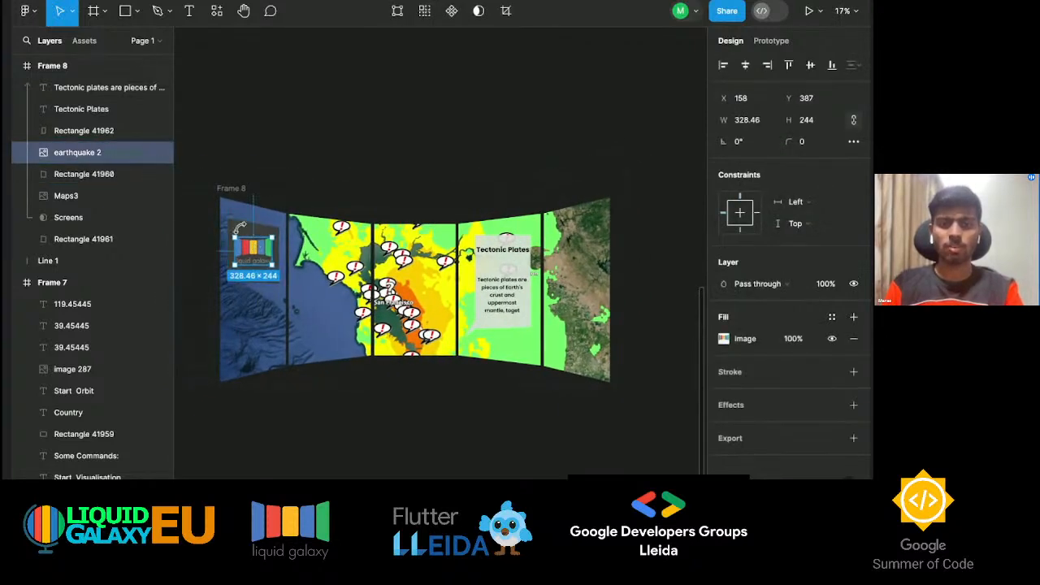
left_click(74, 87)
left_click(79, 218, "shift")
key("ctrl+g")
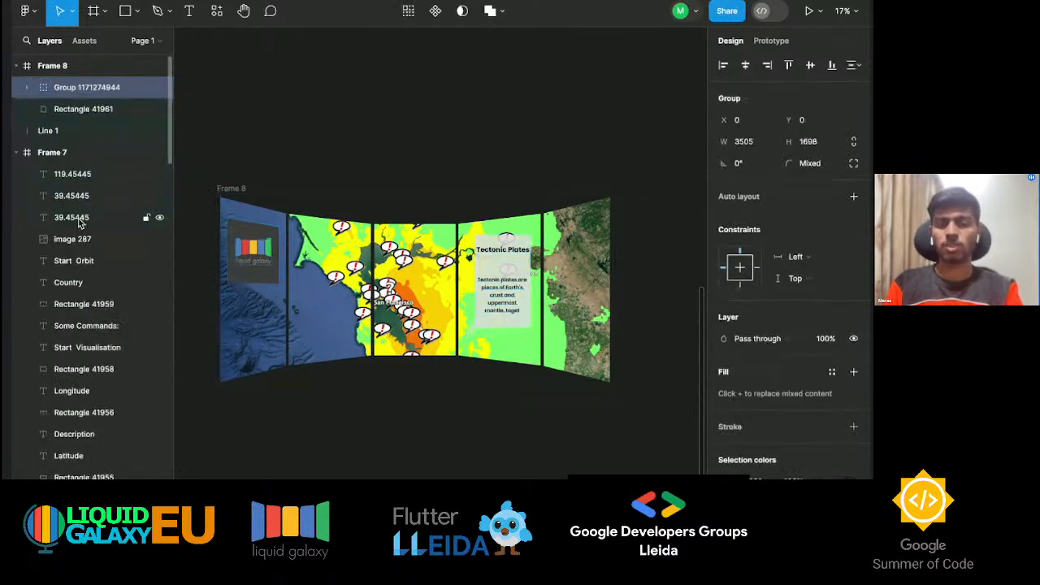
Combine the new group and Rectangle 41961 into a single group in Frame 8.
left_click(102, 113)
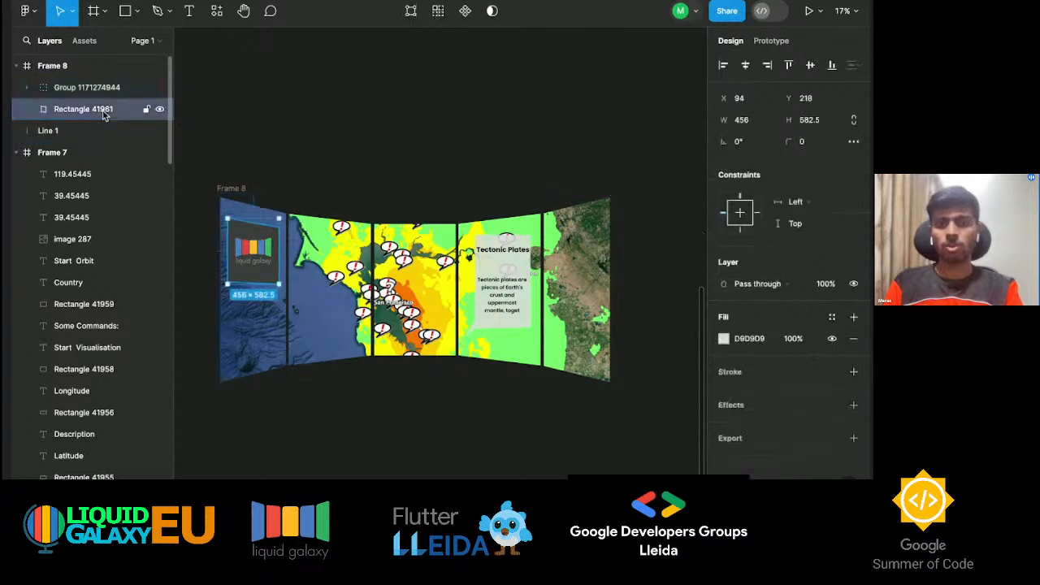
left_click(96, 90, "shift")
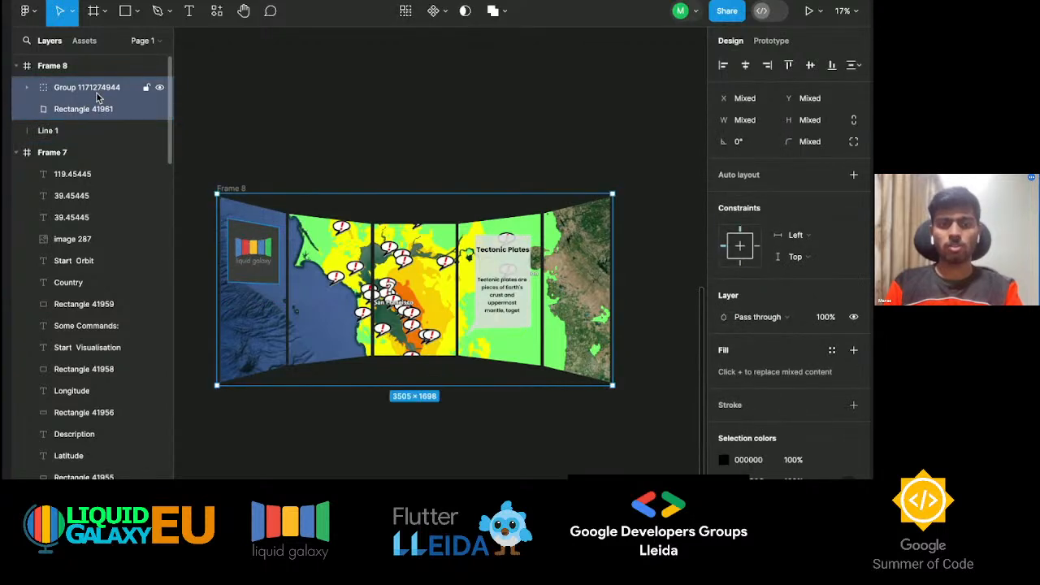
key("ctrl+g")
left_click(335, 187)
Copy the Borders image from Frame 3 and paste it into Frame 8.
scroll(433, 170, "down", 5)
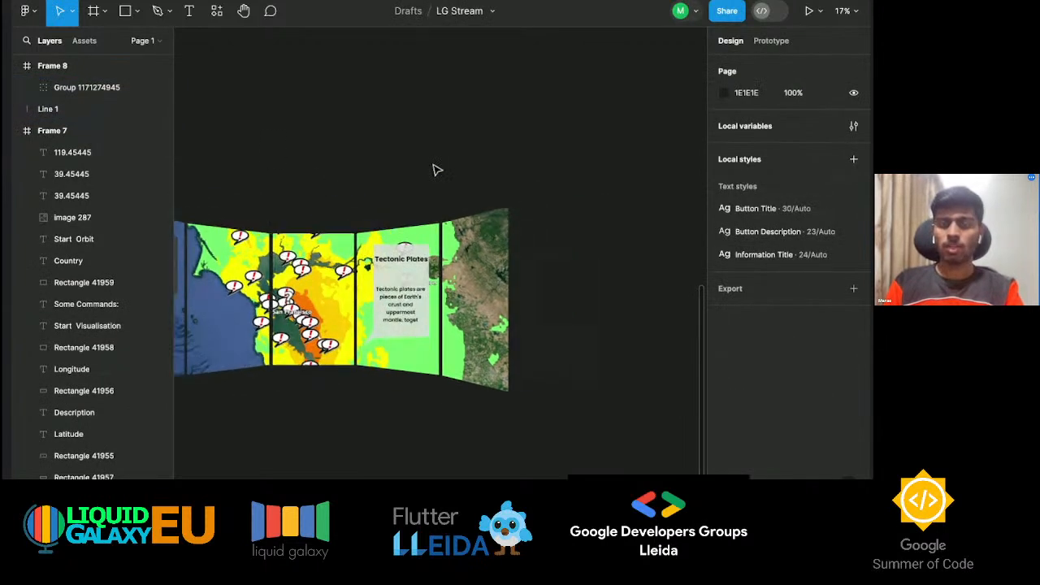
scroll(433, 169, "right", 3)
left_click(562, 189)
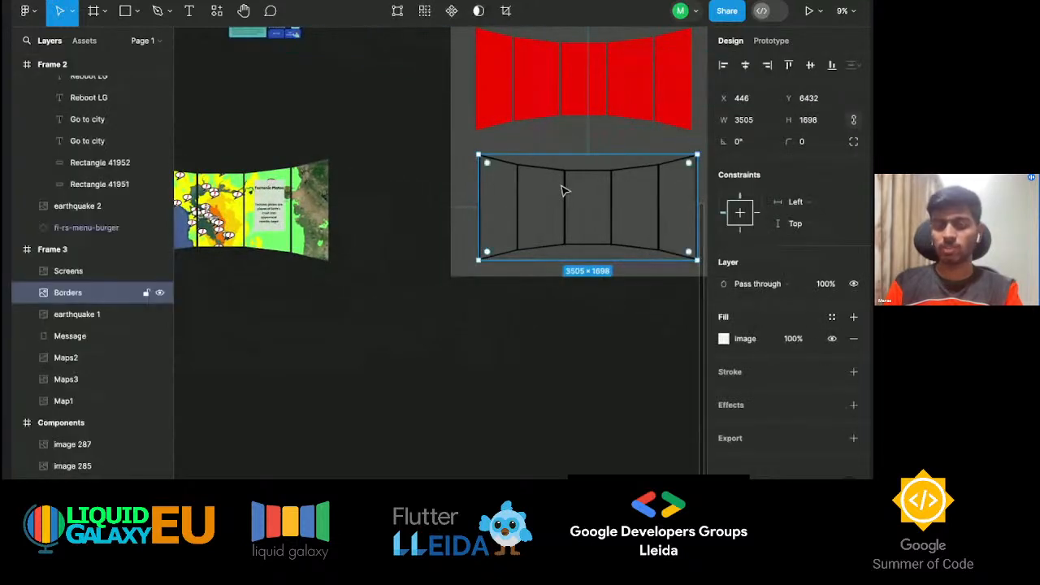
scroll(470, 180, "left", 3)
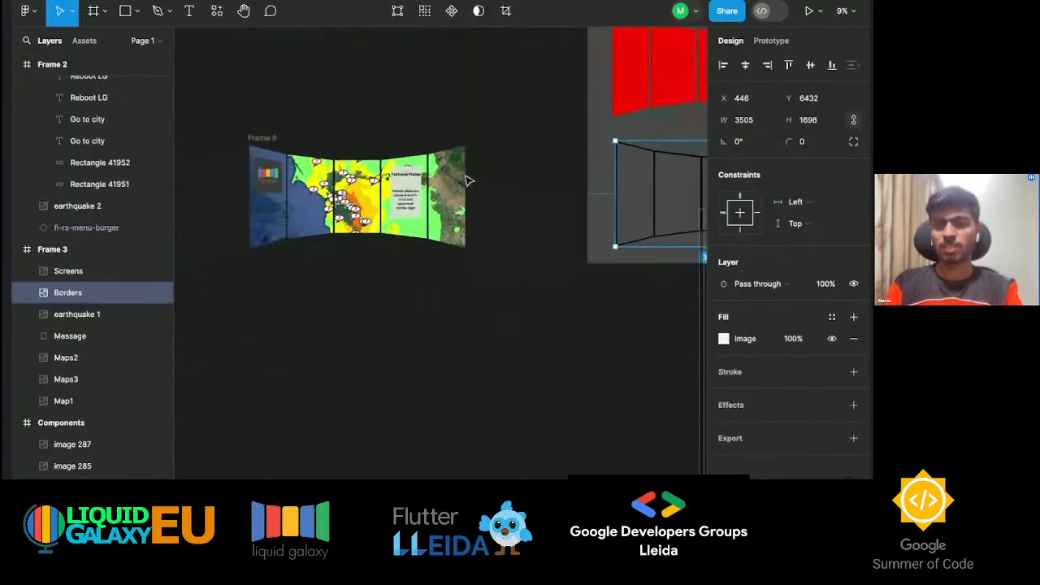
left_click(257, 142)
scroll(314, 163, "up", 5)
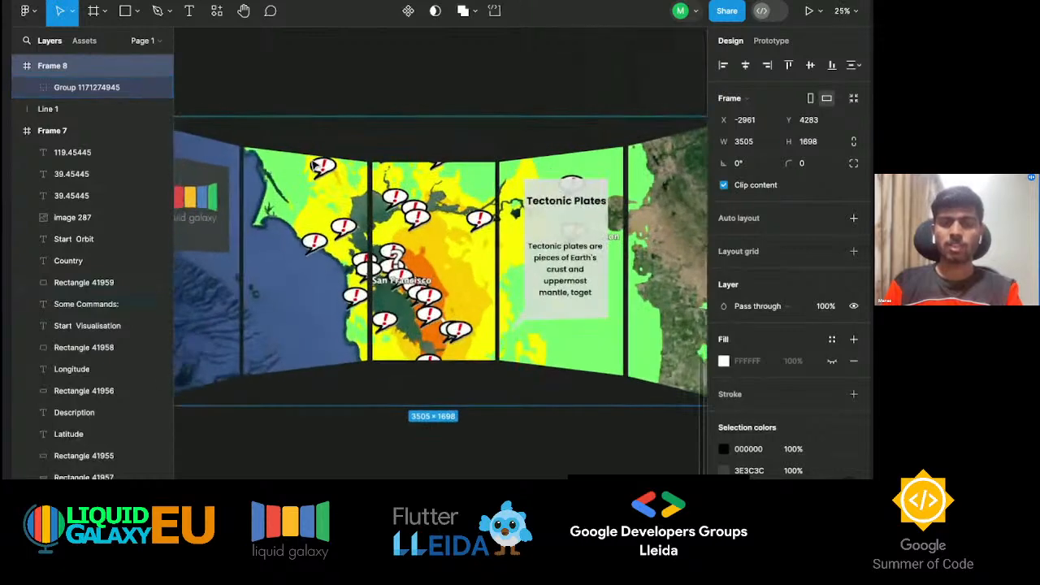
left_click(314, 164)
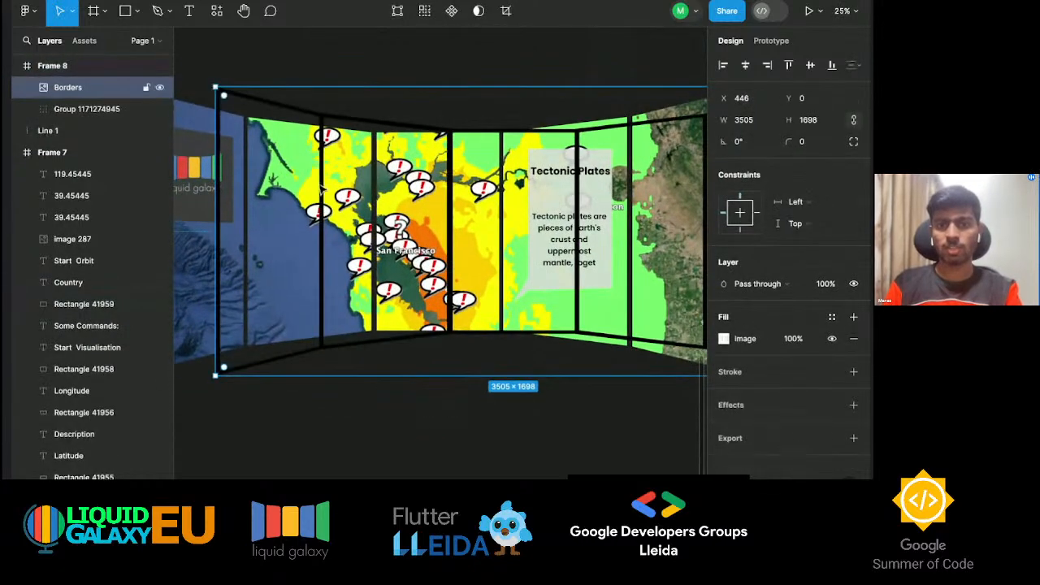
Move the Borders image to X 0 so its outlines line up with the five curved screens in Frame 8.
scroll(386, 276, "down", 3)
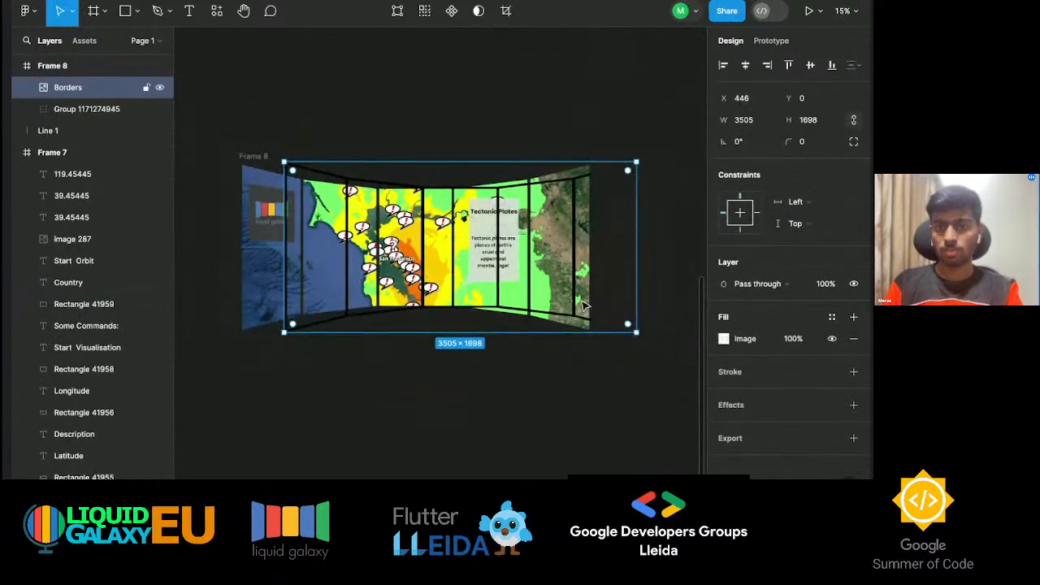
left_click_drag(577, 310, 534, 306)
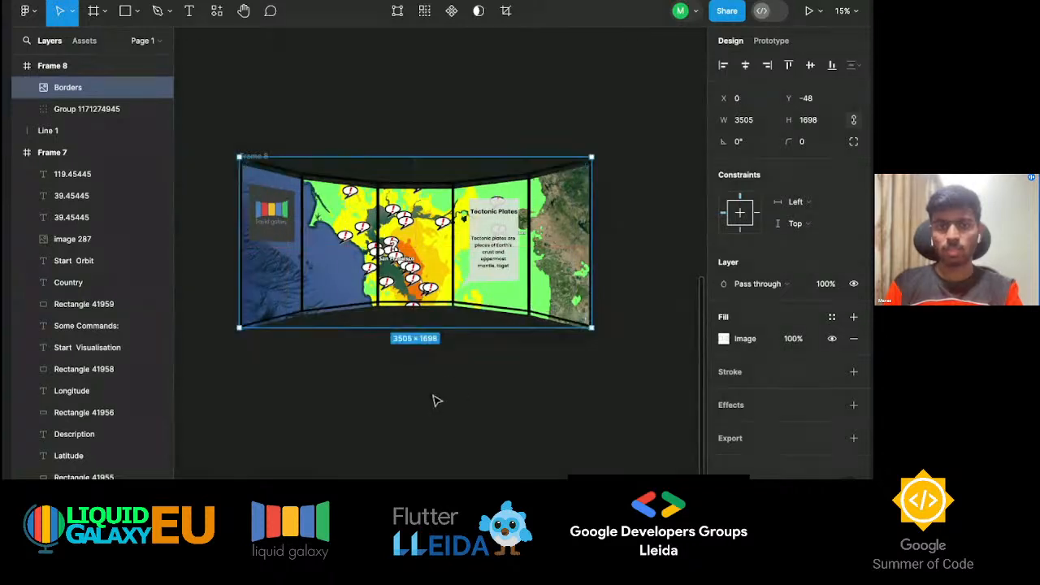
left_click_drag(453, 303, 454, 307)
left_click(373, 346)
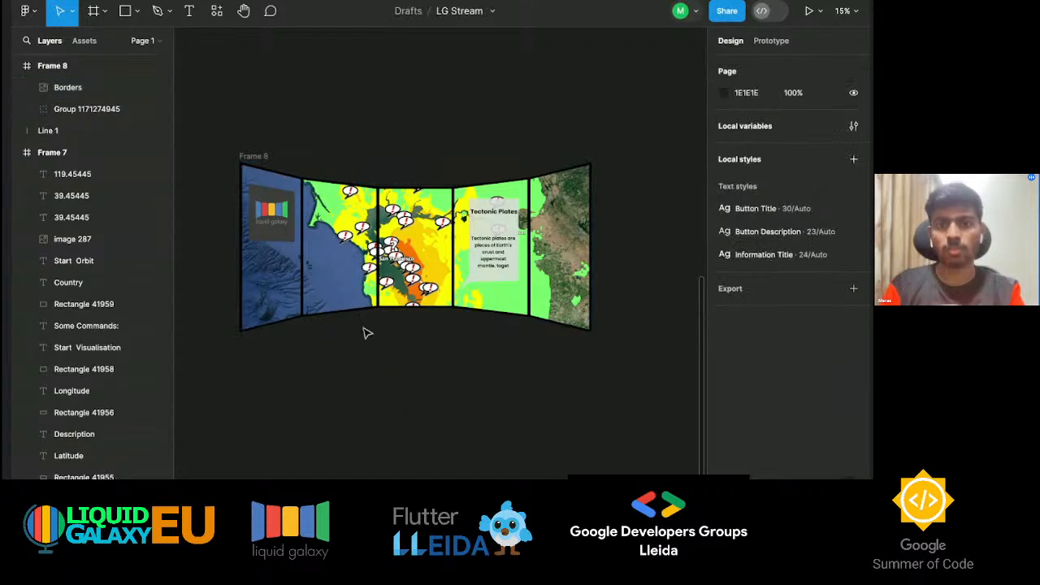
Examine the bordered five-screen rig in Frame 8, from the logo screen to the Tectonic Plates bubble.
scroll(360, 322, "up", 5)
scroll(361, 323, "right", 4)
scroll(361, 323, "up", 2)
scroll(361, 324, "down", 1)
scroll(360, 324, "down", 1)
scroll(360, 323, "right", 1)
scroll(360, 323, "left", 6)
scroll(359, 323, "down", 2)
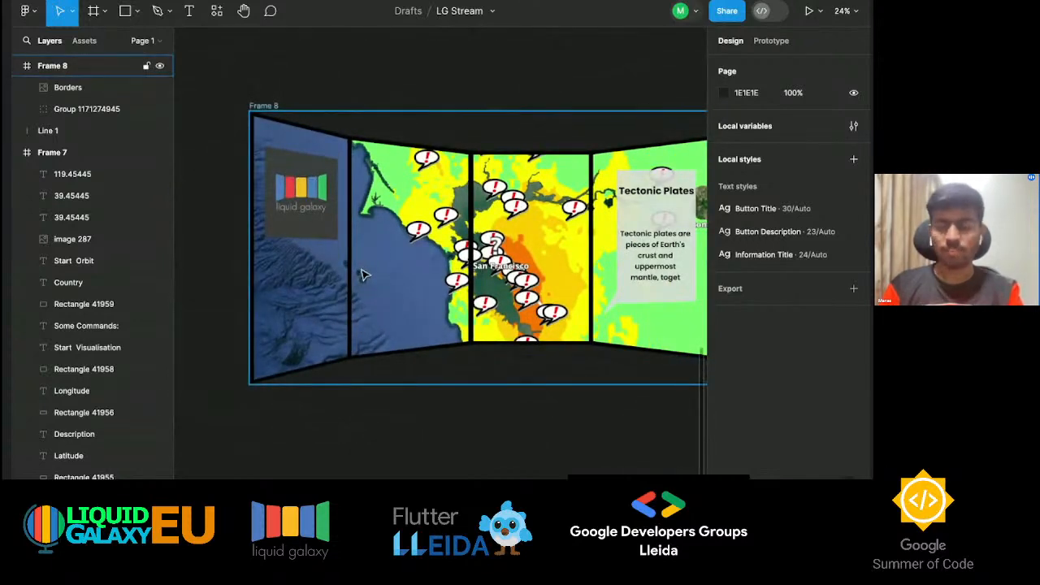
scroll(361, 275, "right", 5)
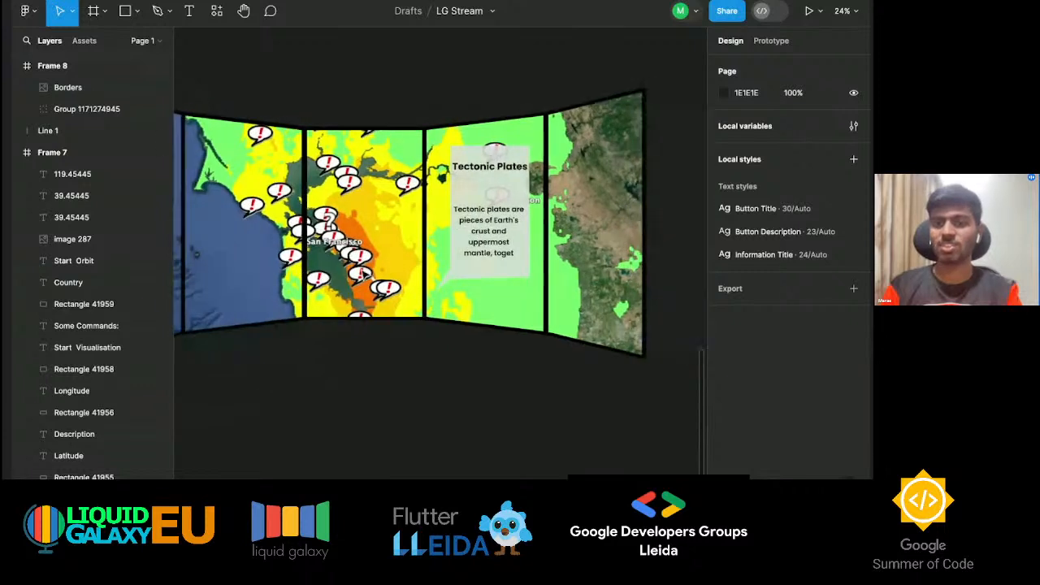
scroll(364, 275, "left", 2)
scroll(364, 275, "up", 1)
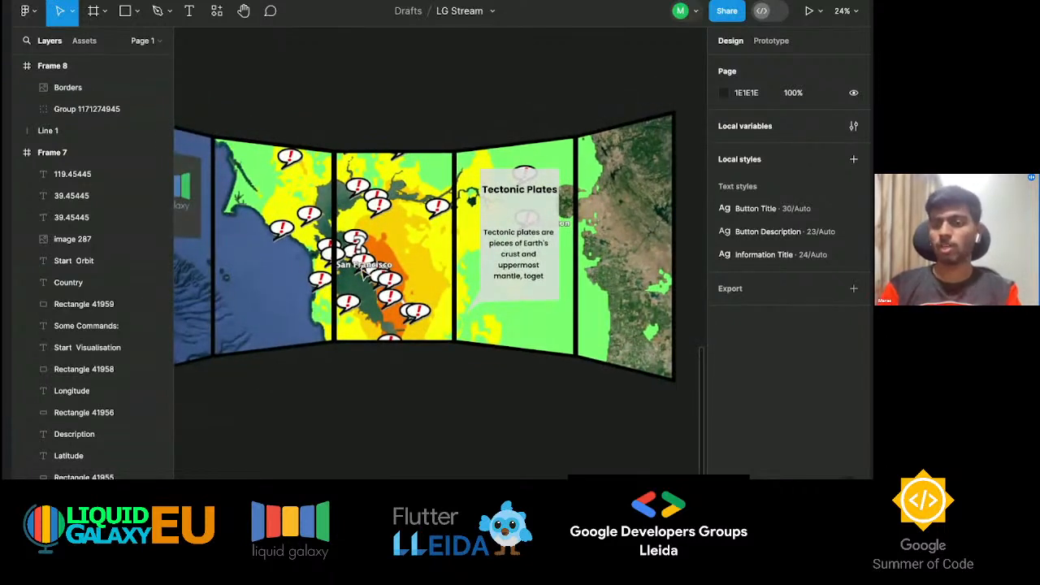
Look over the source maps and screen shapes in Frame 3 alongside the Frame 7 tablet mockup.
scroll(364, 275, "down", 4, "ctrl")
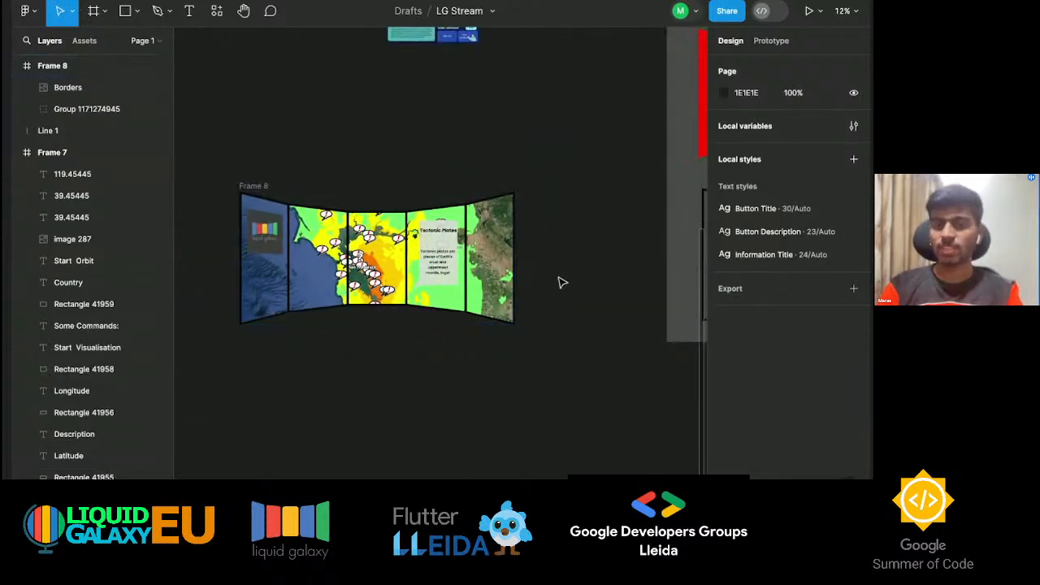
scroll(559, 282, "right", 2)
scroll(561, 282, "up", 3)
scroll(560, 282, "right", 3)
scroll(560, 282, "up", 3)
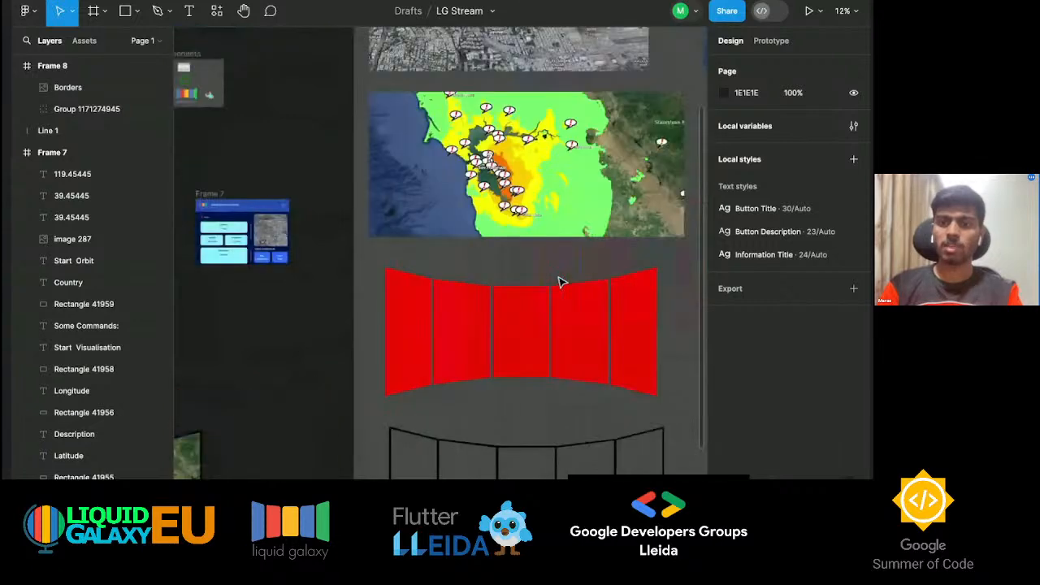
scroll(463, 119, "up", 2)
scroll(463, 120, "down", 5)
scroll(463, 119, "left", 5)
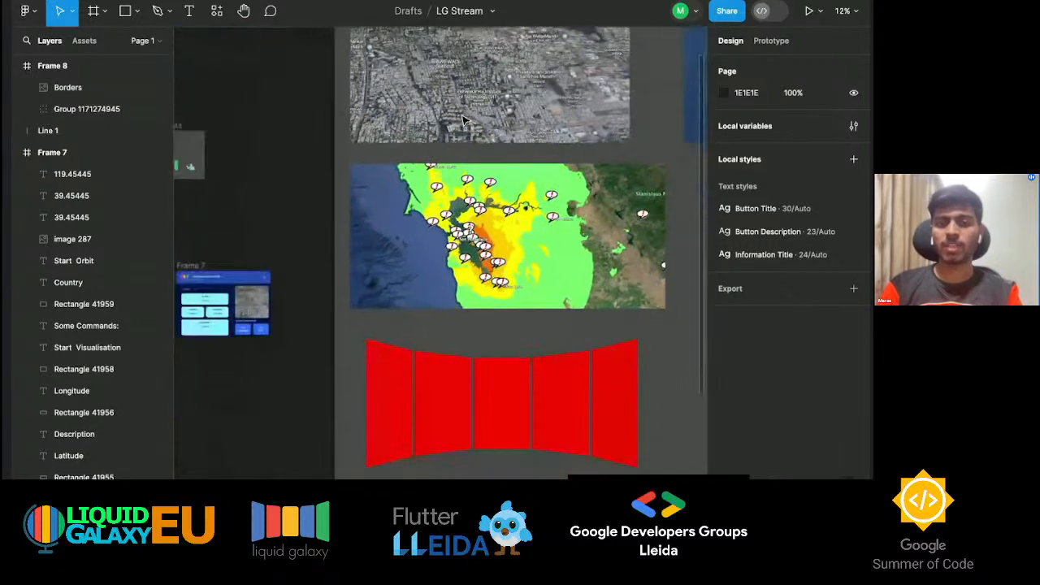
scroll(351, 221, "up", 4)
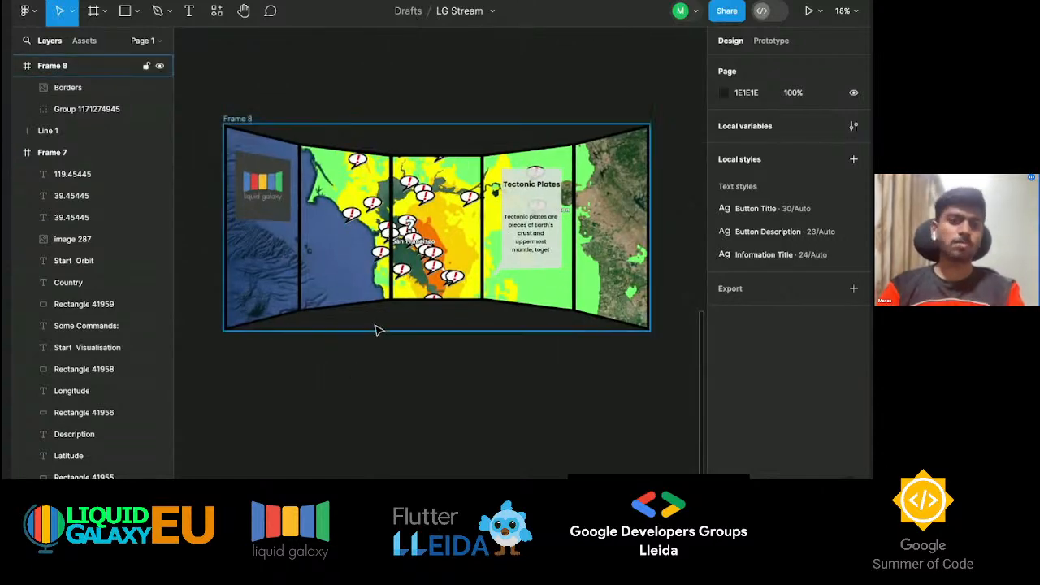
Add a 1x PNG export setting to Frame 8 and export the frame.
scroll(360, 332, "up", 3)
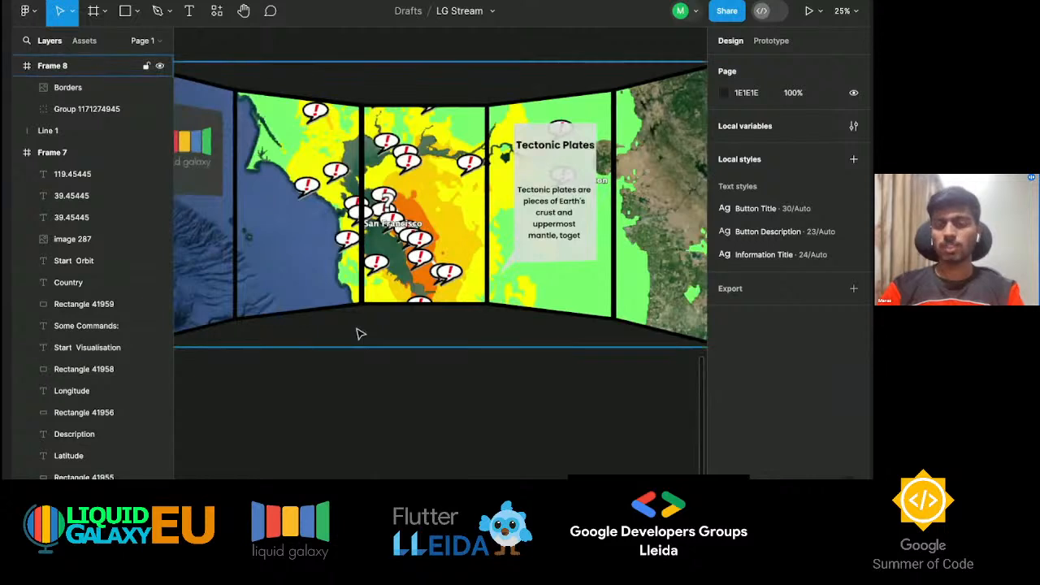
scroll(371, 378, "down", 3)
left_click(238, 167)
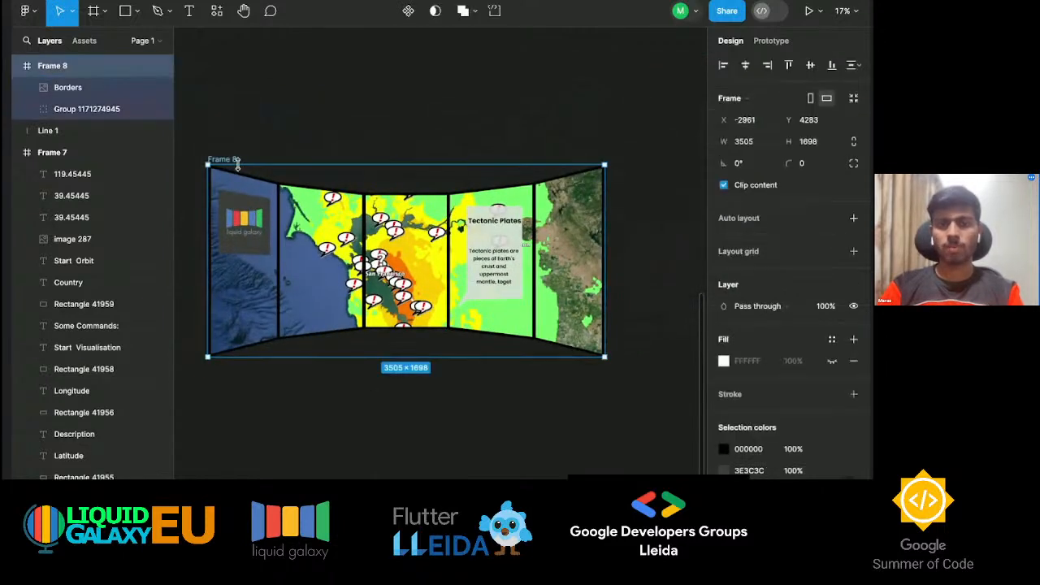
scroll(770, 439, "down", 3)
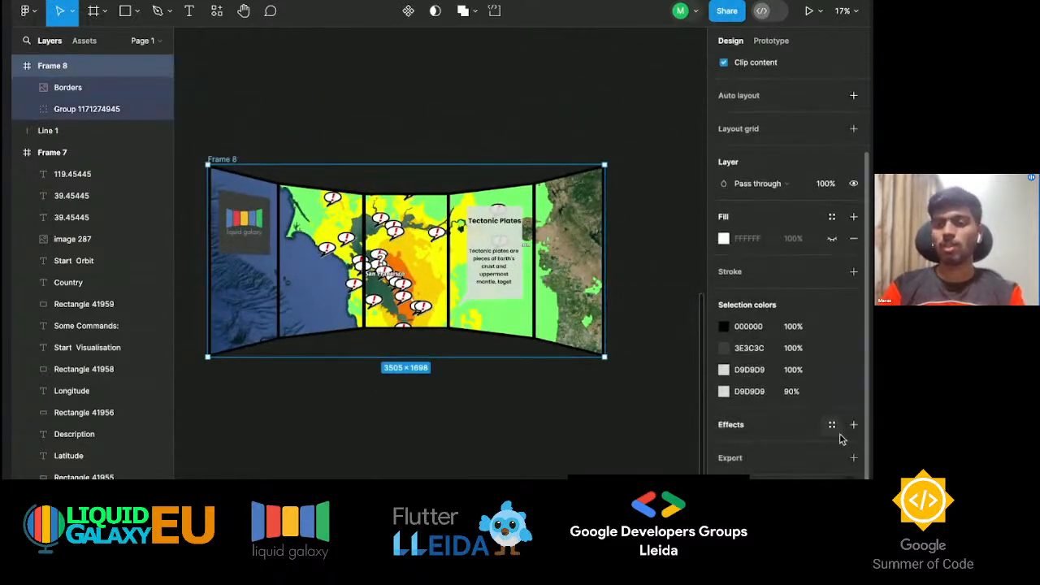
left_click(854, 460)
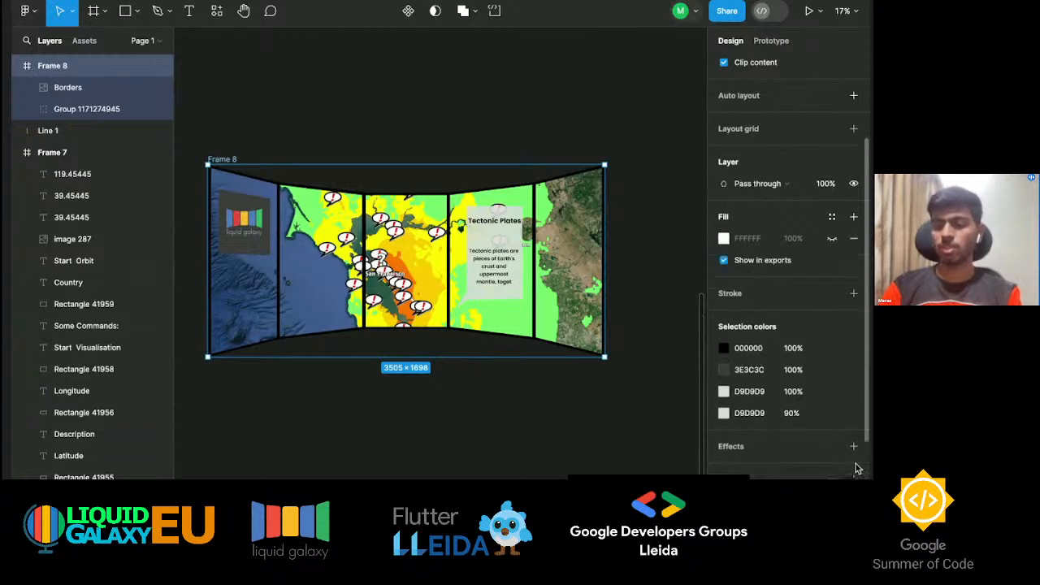
scroll(797, 459, "down", 2)
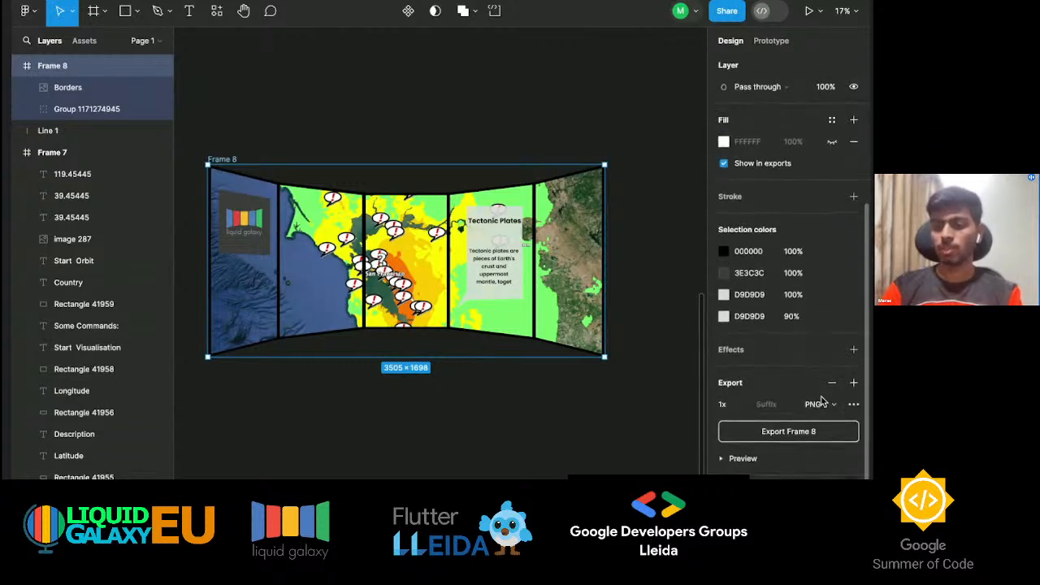
left_click(819, 403)
left_click(783, 390)
left_click(809, 406)
left_click(819, 408)
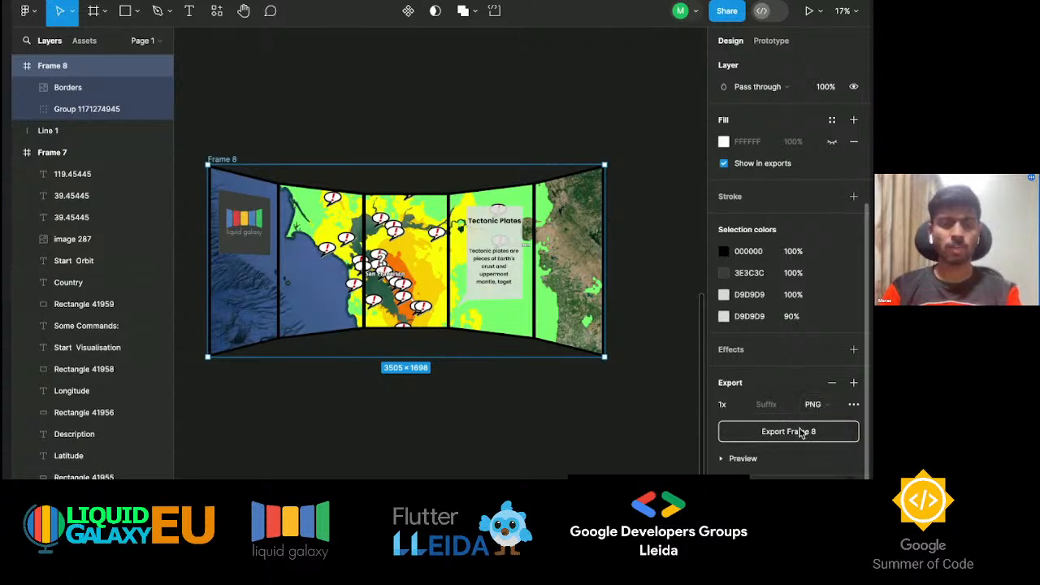
left_click(801, 433)
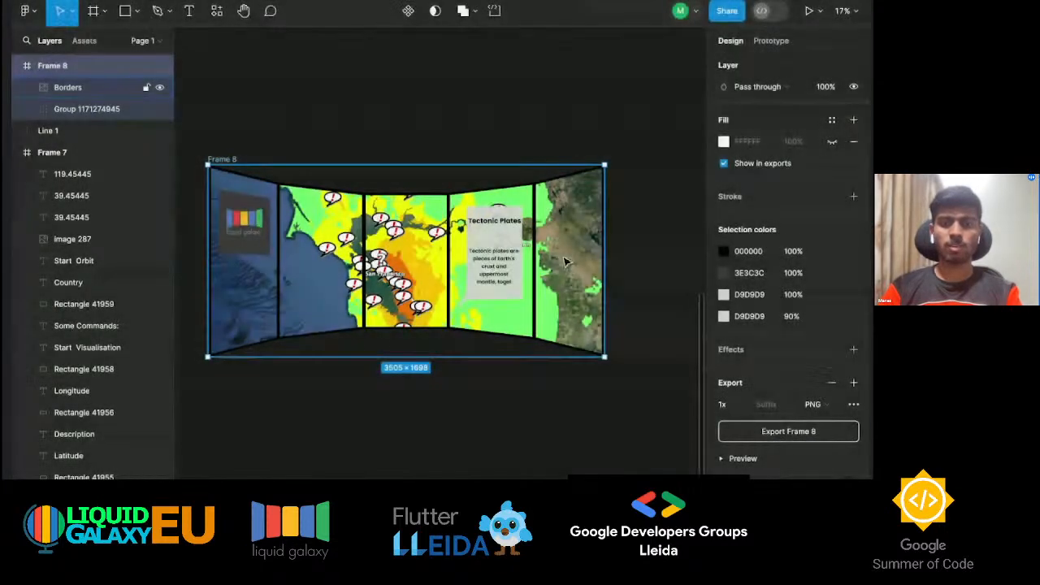
Copy Frame 8 to the clipboard as a PNG.
left_click(242, 145)
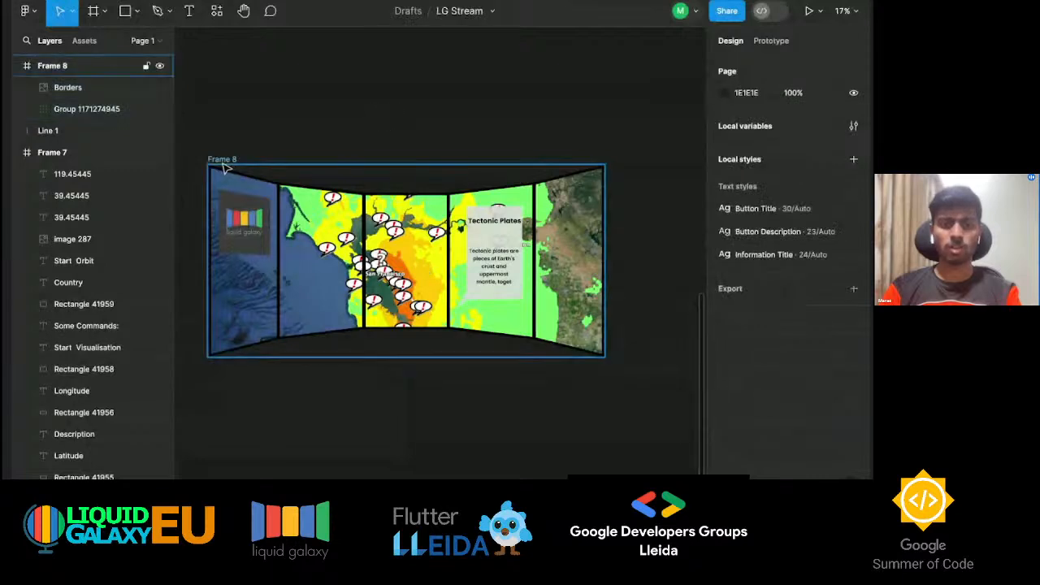
left_click(223, 160)
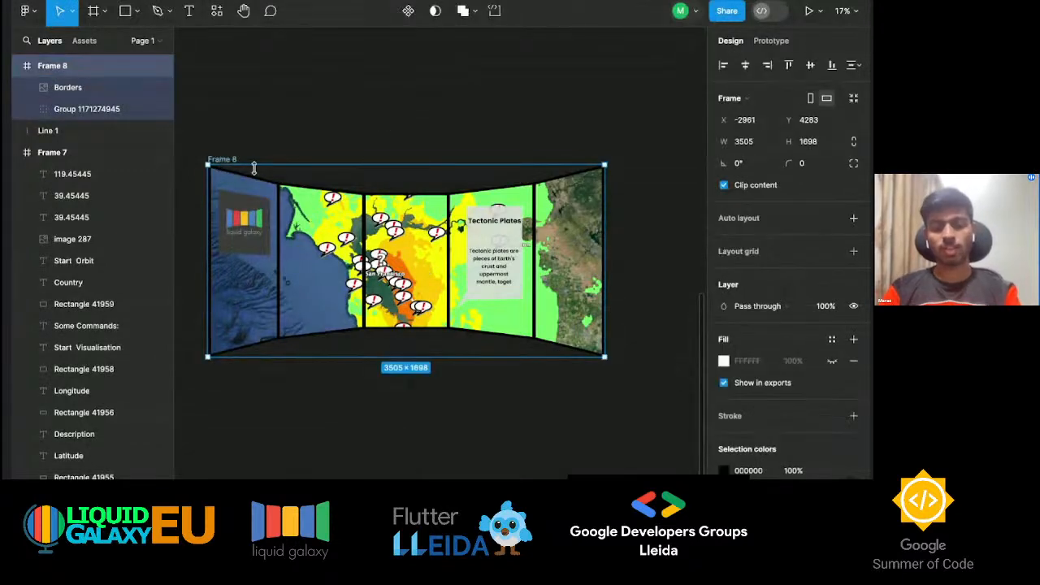
key("super+shift+c")
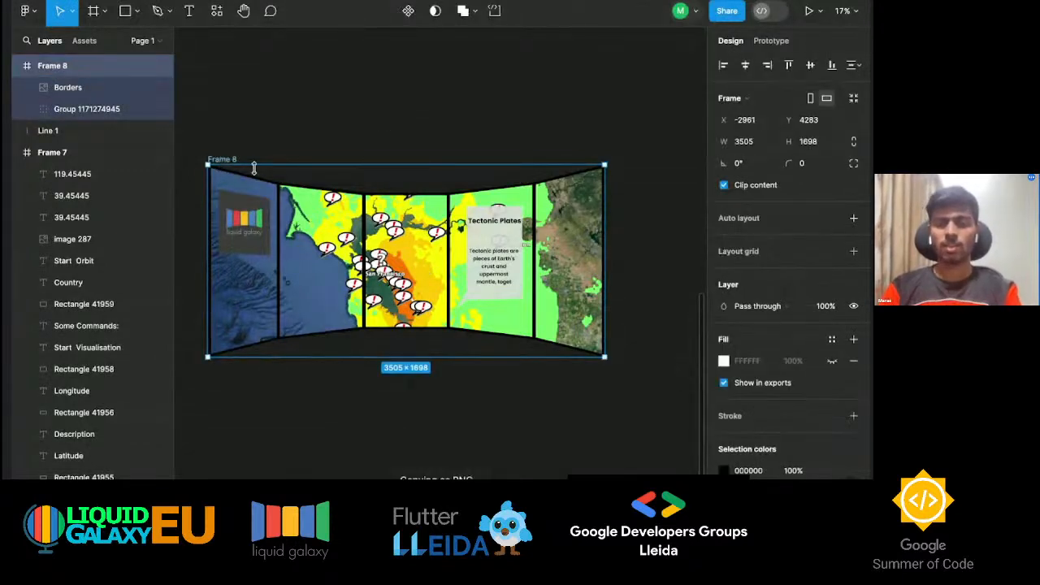
Paste the copied PNG of the rig onto the empty canvas and position it below Frame 8, at about X -964, Y 6998.
scroll(460, 121, "right", 4)
scroll(434, 300, "down", 4)
left_click(434, 313)
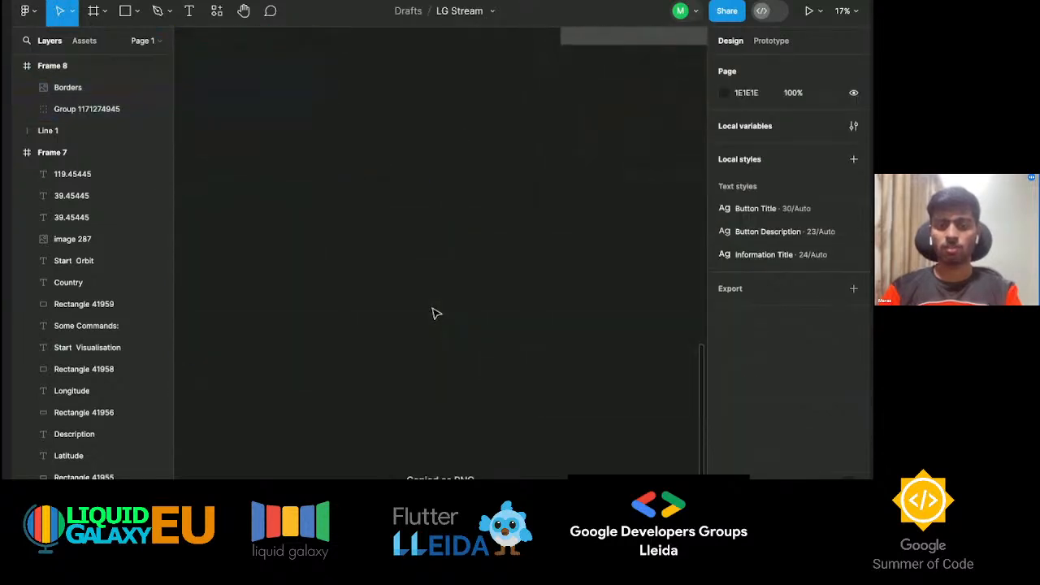
key("ctrl+v")
left_click_drag(469, 294, 489, 249)
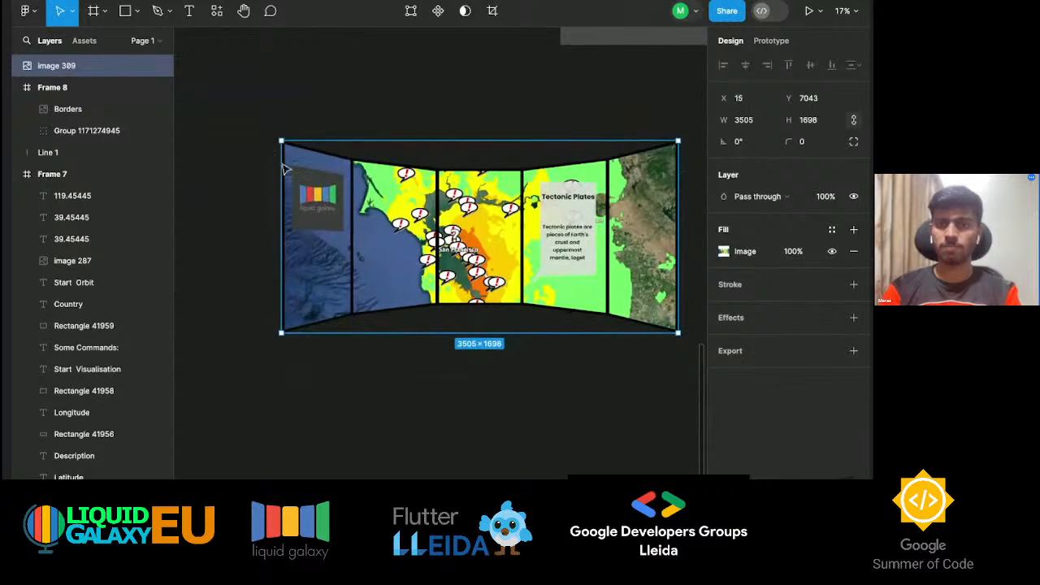
left_click(292, 122)
scroll(290, 124, "down", 3)
left_click_drag(359, 200, 304, 195)
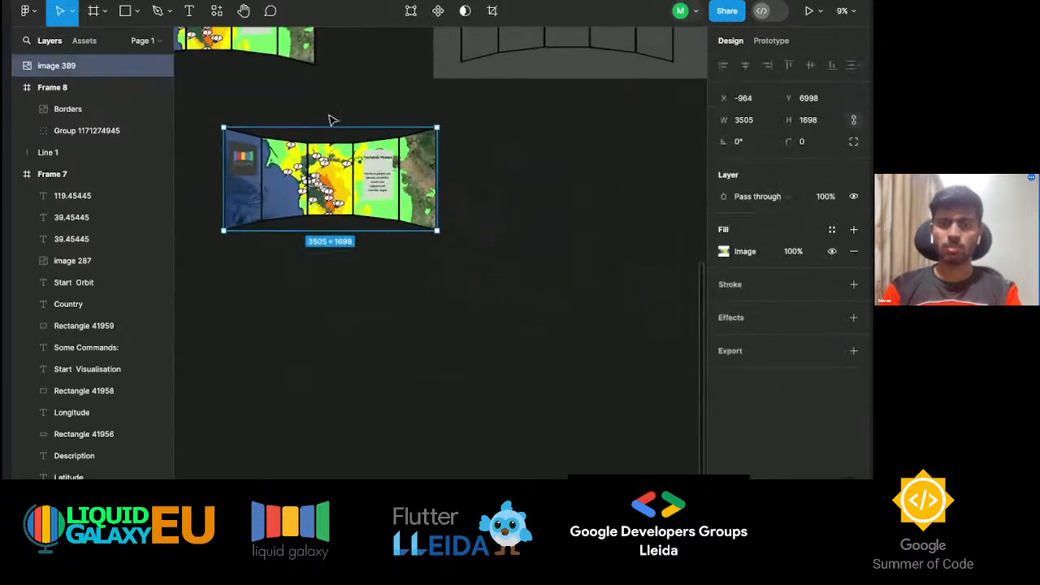
left_click(332, 109)
Look over the source maps, speech bubble and screen shapes in Frame 3, and compare Frame 8 with its pasted PNG copy.
scroll(331, 102, "up", 4)
scroll(333, 106, "up", 5)
scroll(333, 106, "right", 5)
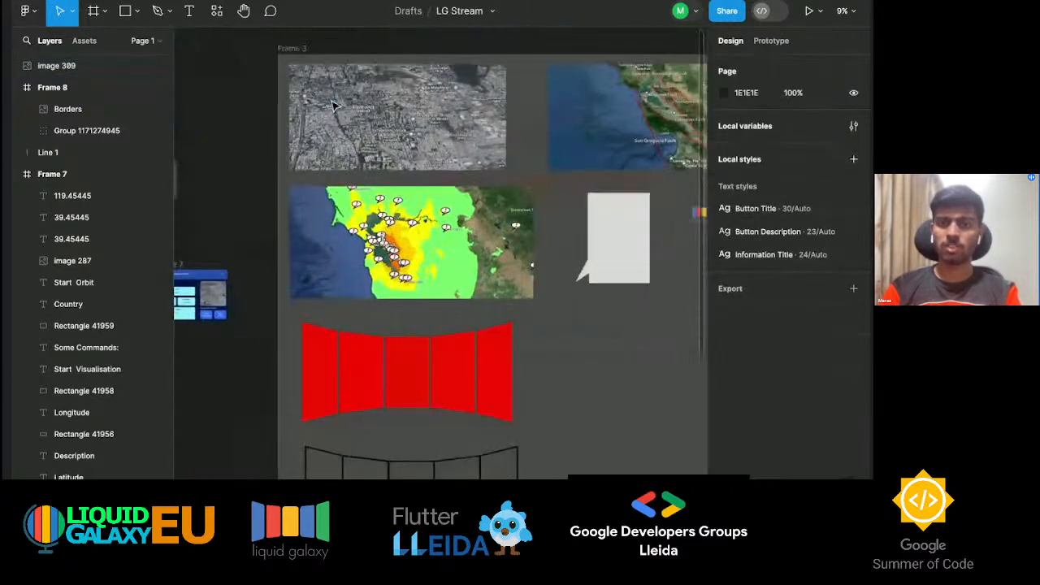
scroll(332, 106, "down", 5)
scroll(331, 105, "right", 2)
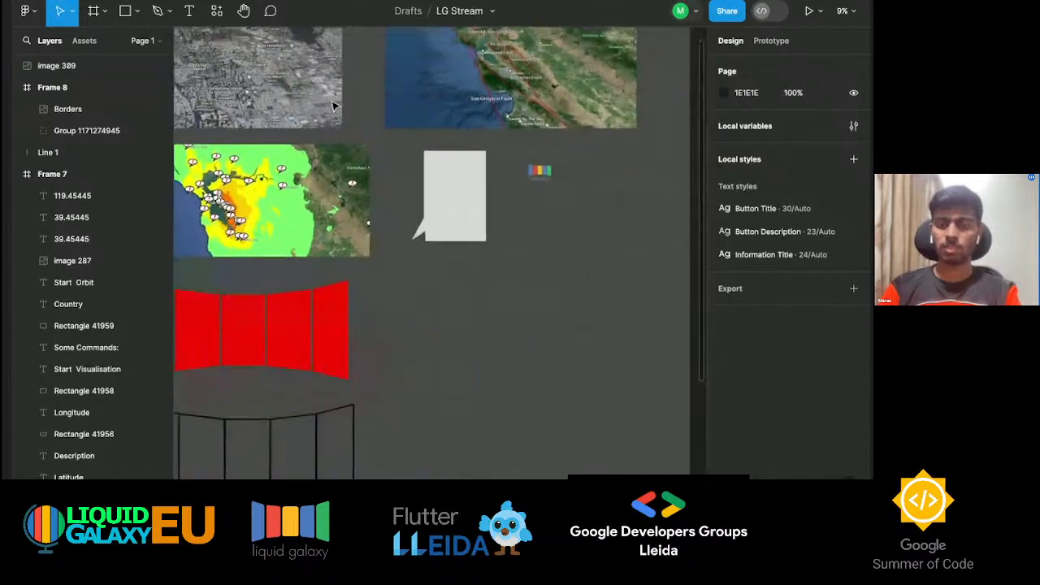
scroll(331, 105, "left", 5)
scroll(333, 106, "down", 4)
scroll(333, 106, "left", 5)
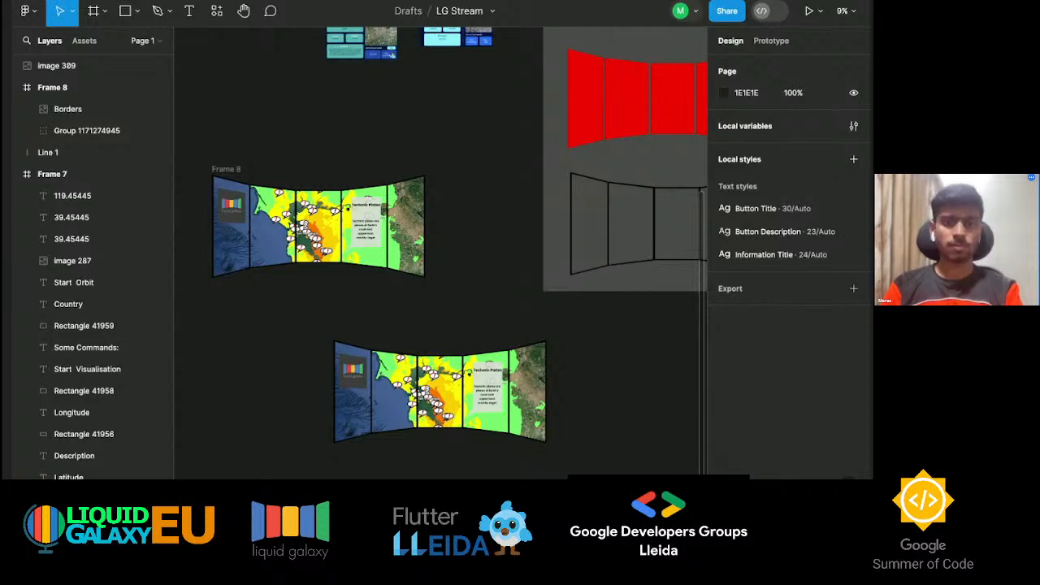
scroll(344, 323, "up", 5)
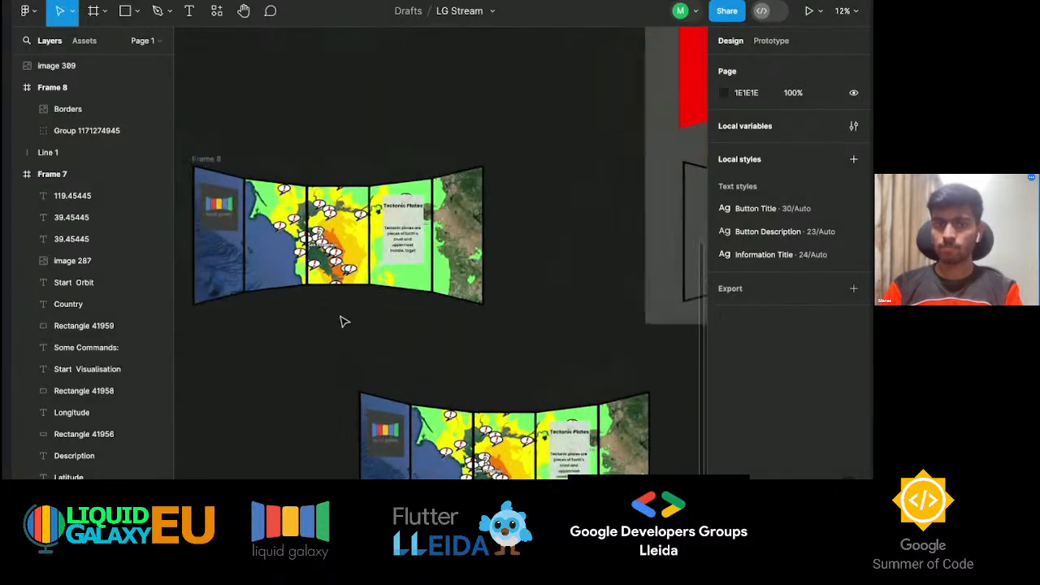
scroll(455, 311, "right", 5)
scroll(454, 311, "up", 5)
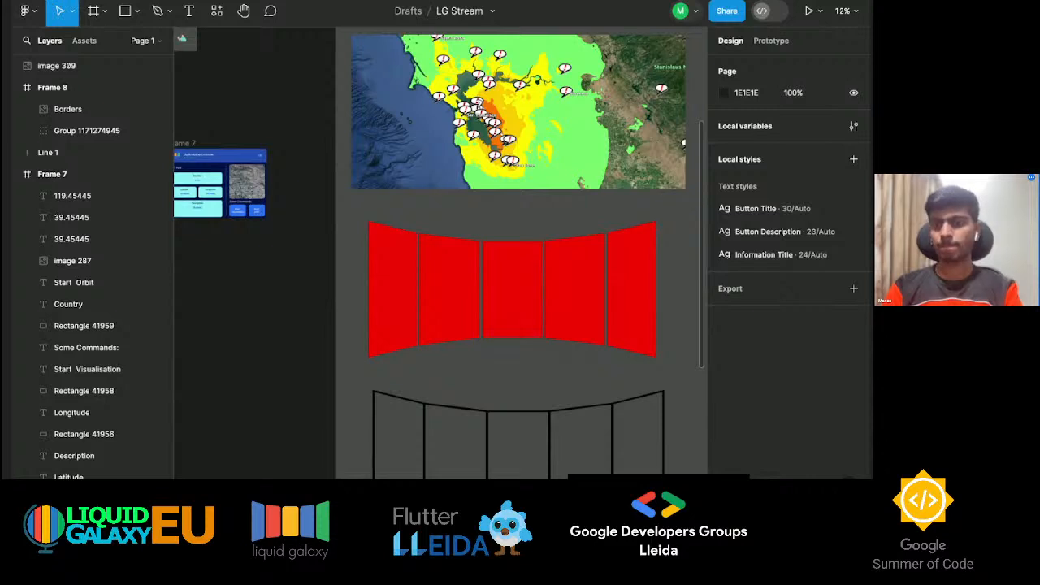
Switch to the slide presentation and advance from the demo slide to the Important Features slide.
key("alt+Tab")
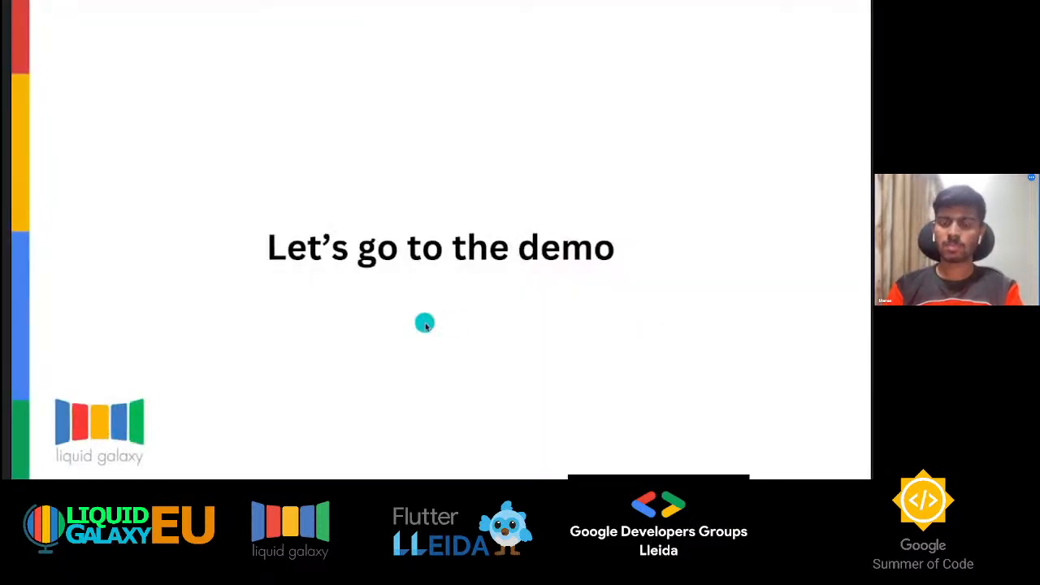
left_click(423, 322)
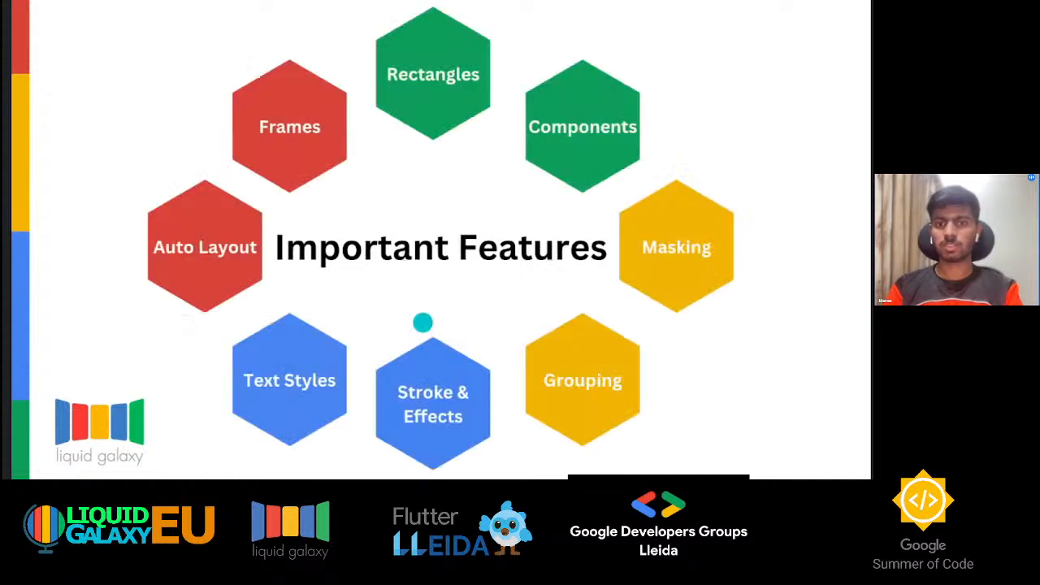